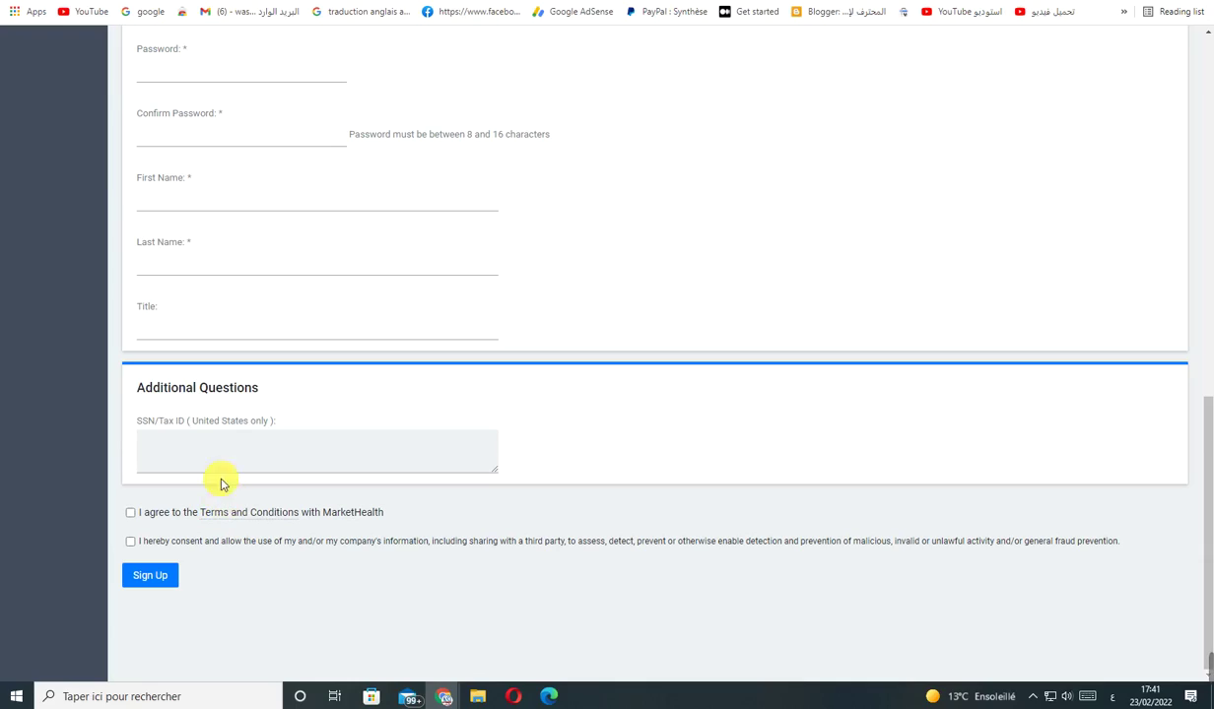
# Return from the sign-up form to the Market Health homepage and look over its affiliate benefits
pyautogui.hotkey('alt', 'Left')
pyautogui.scroll(15, 384, 328)
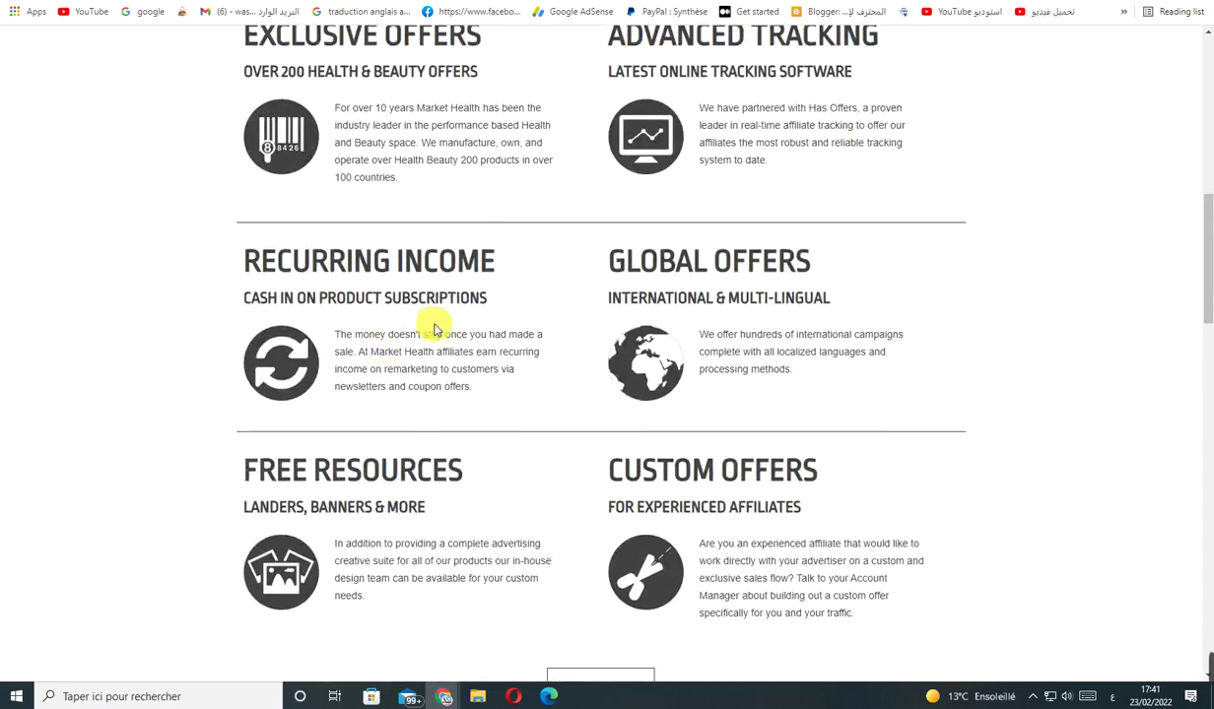
pyautogui.scroll(3, 443, 342)
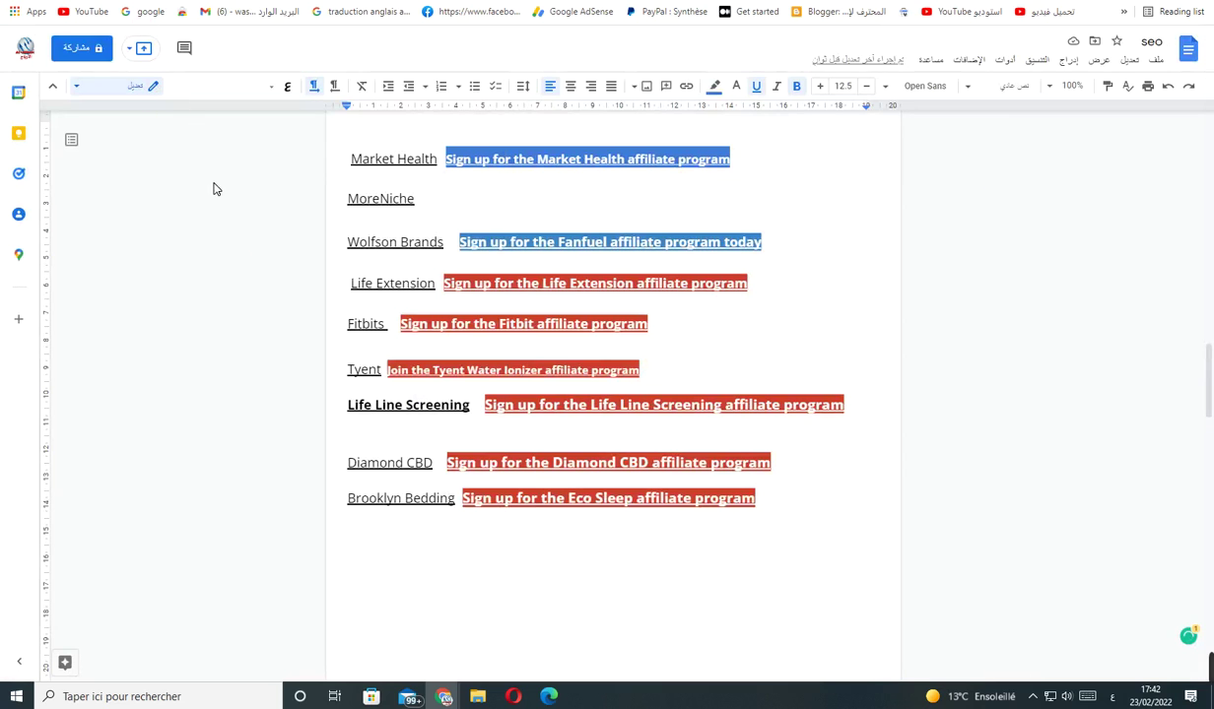
# Open the MoreNiche site from its link in the document and review the homepage's affiliate benefits
pyautogui.click(412, 198)
pyautogui.click(471, 222)
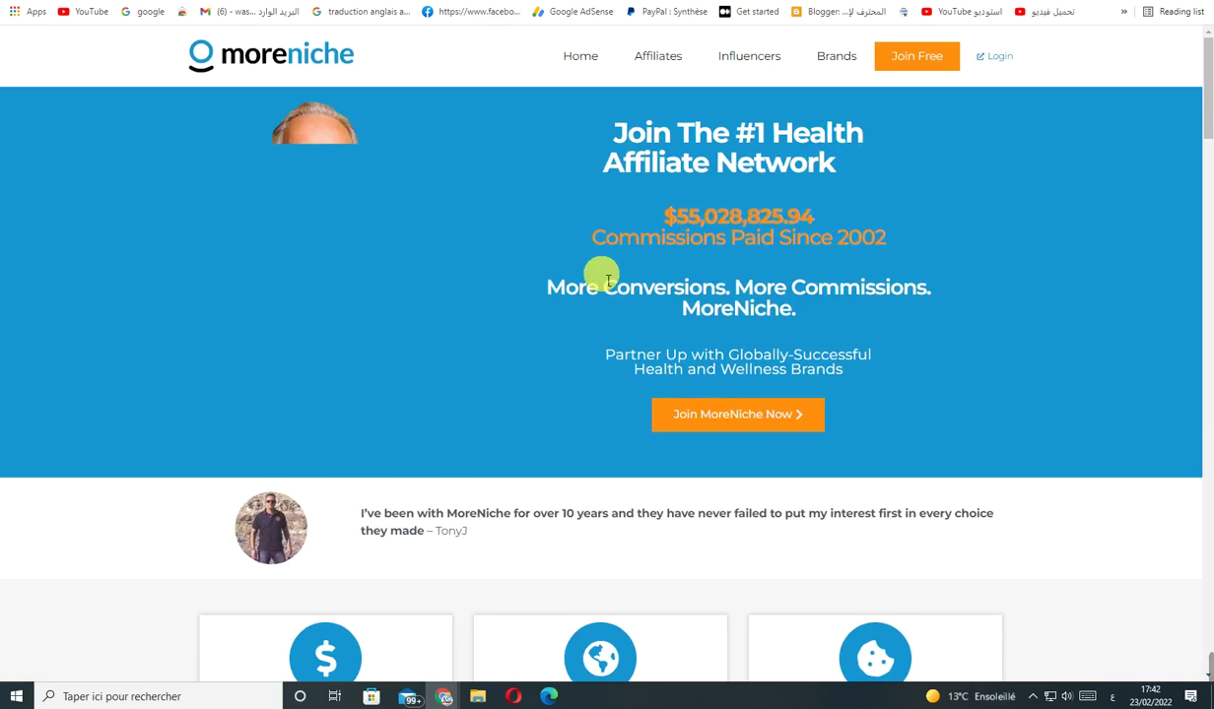
pyautogui.scroll(-7, 460, 426)
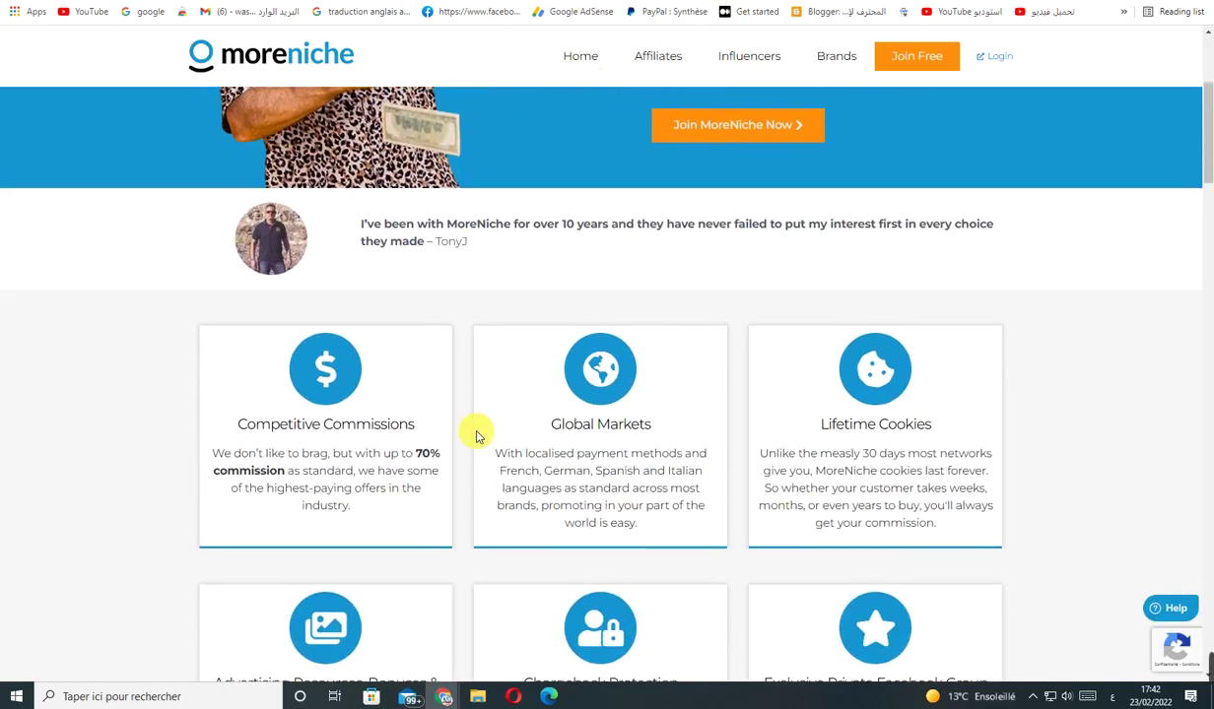
pyautogui.scroll(3, 474, 442)
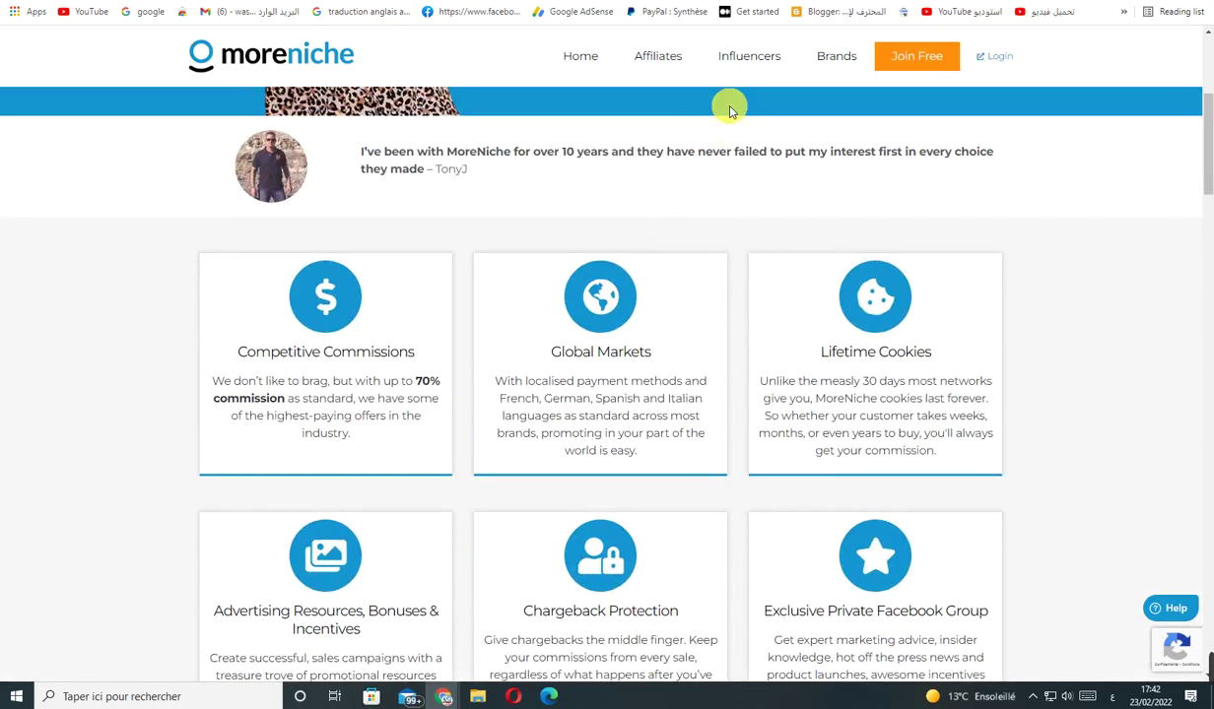
# Open MoreNiche's Brands page and look through the listed brands down to the end
pyautogui.click(837, 78)
pyautogui.scroll(-4, 758, 289)
pyautogui.scroll(-6, 731, 369)
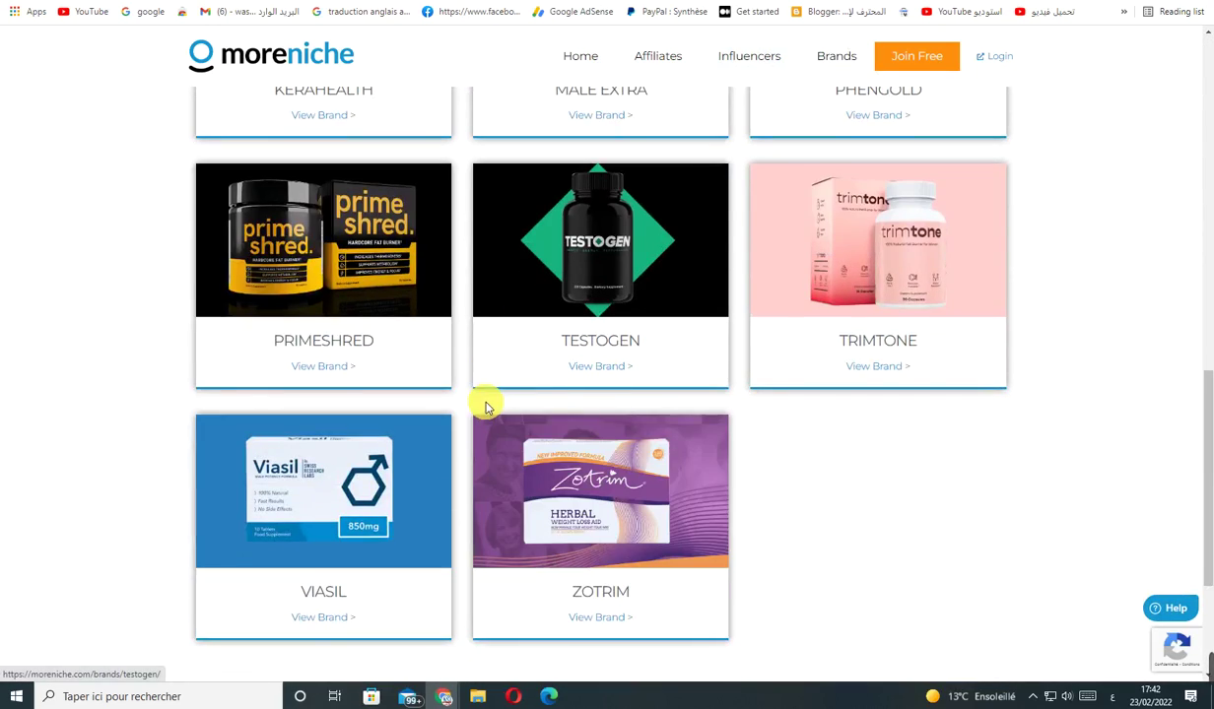
pyautogui.scroll(-3, 488, 414)
pyautogui.scroll(2, 498, 433)
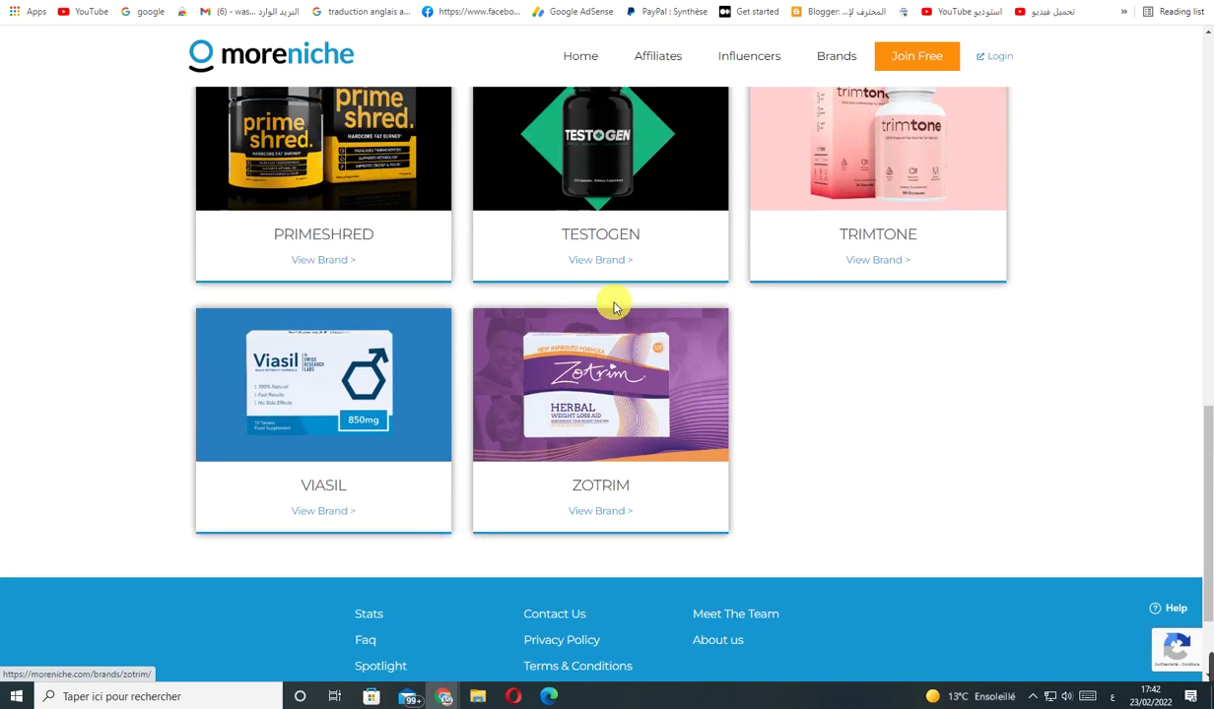
# Open the Wolfson Brands site from its link in the document and look through the brands on its homepage
pyautogui.hotkey('ctrl', 'Tab')
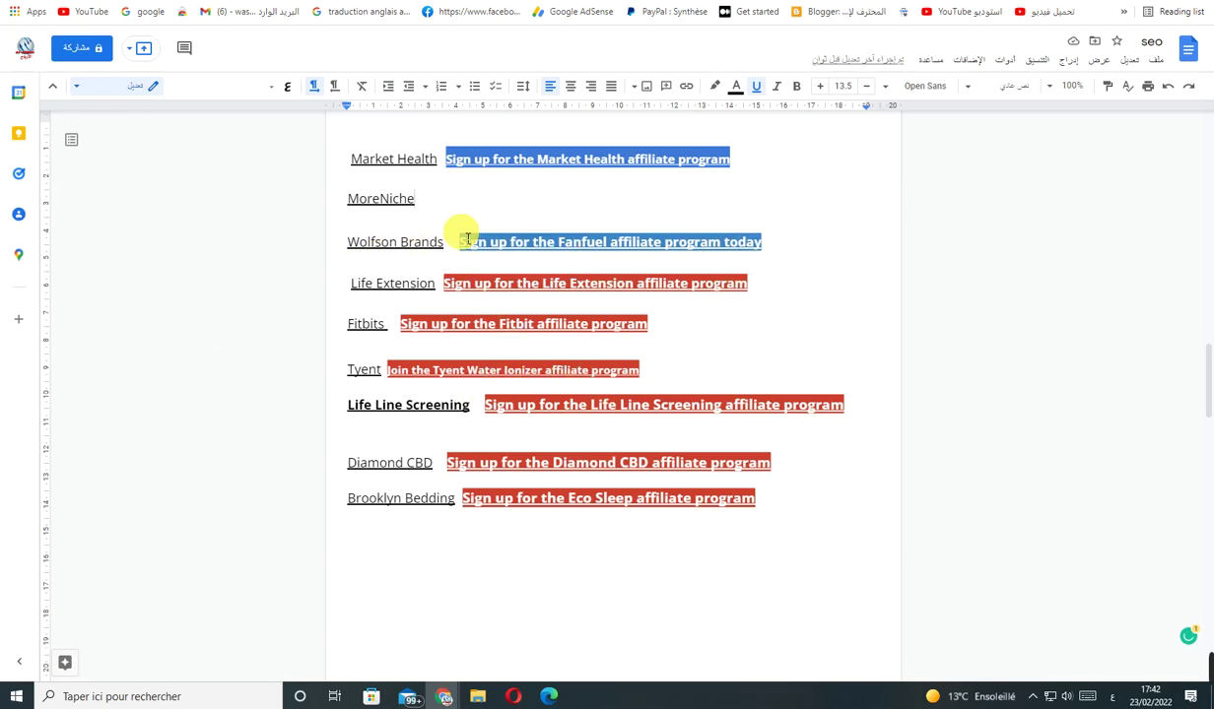
pyautogui.click(390, 244)
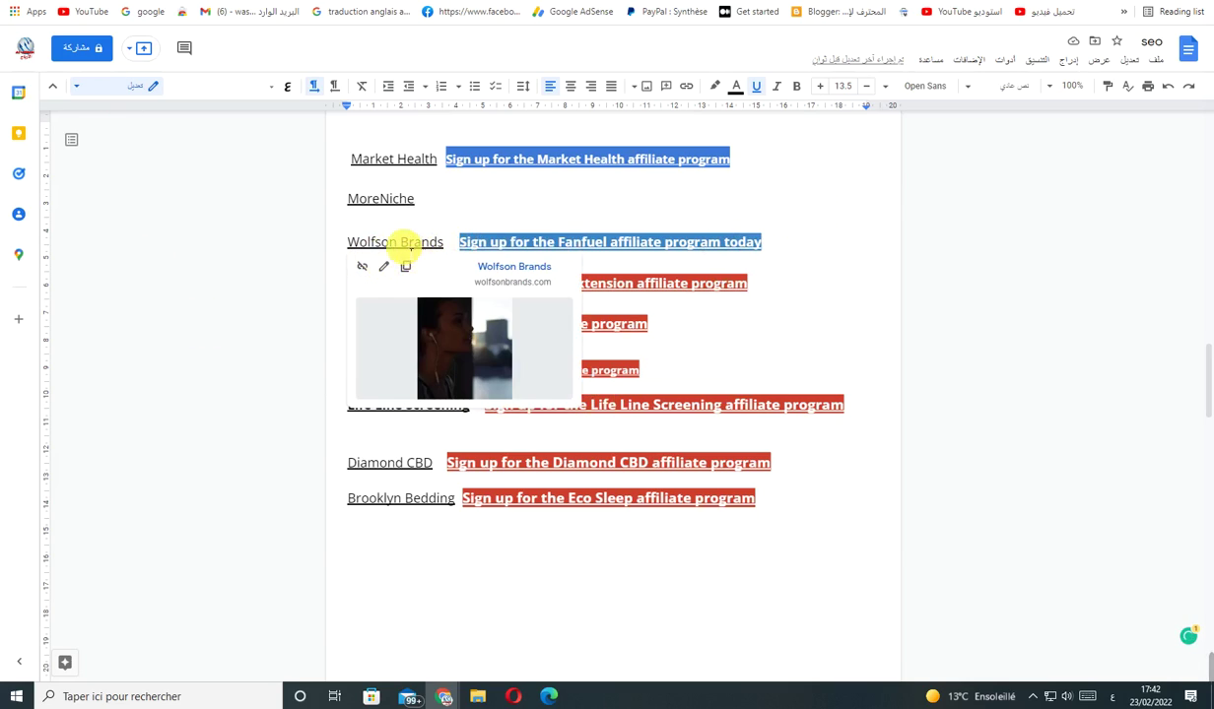
pyautogui.click(501, 268)
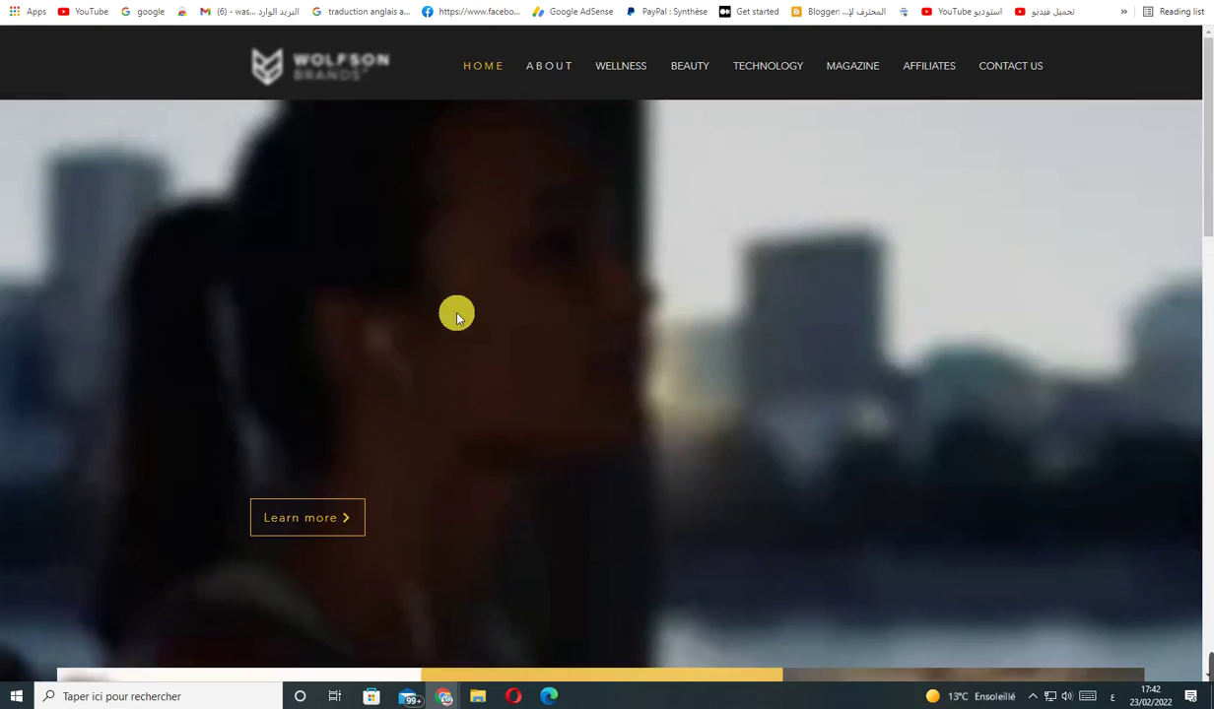
pyautogui.scroll(-10, 421, 384)
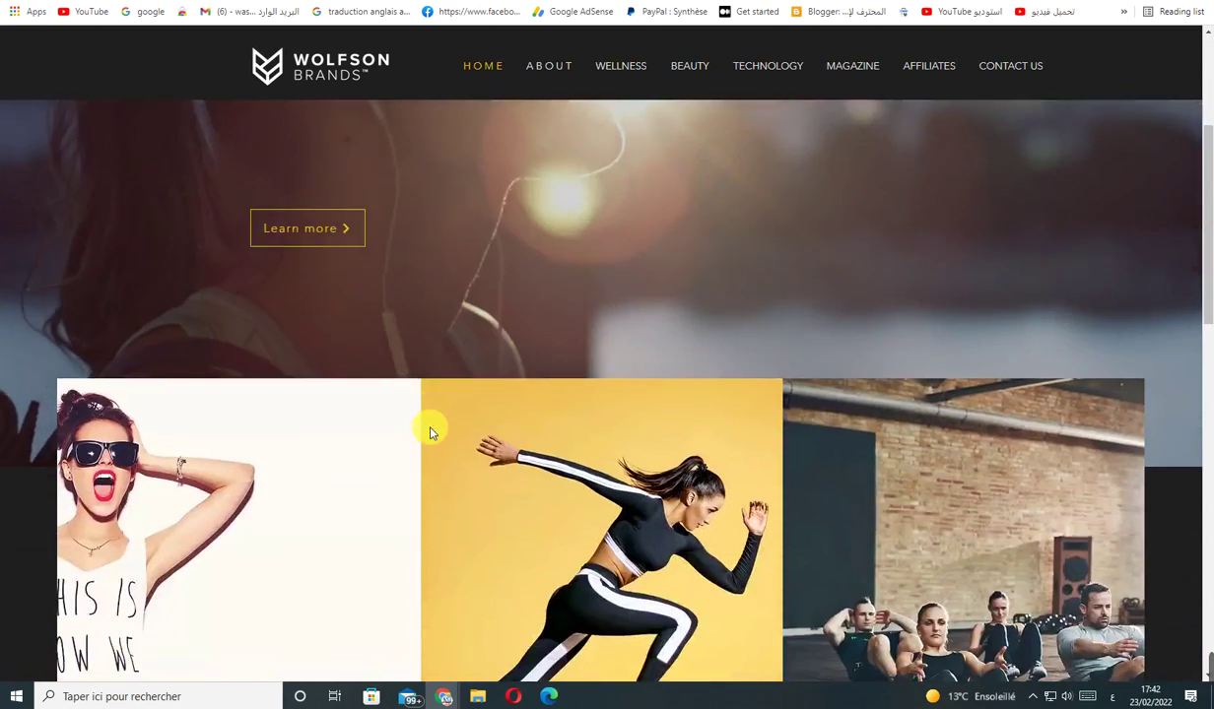
pyautogui.scroll(-2, 434, 439)
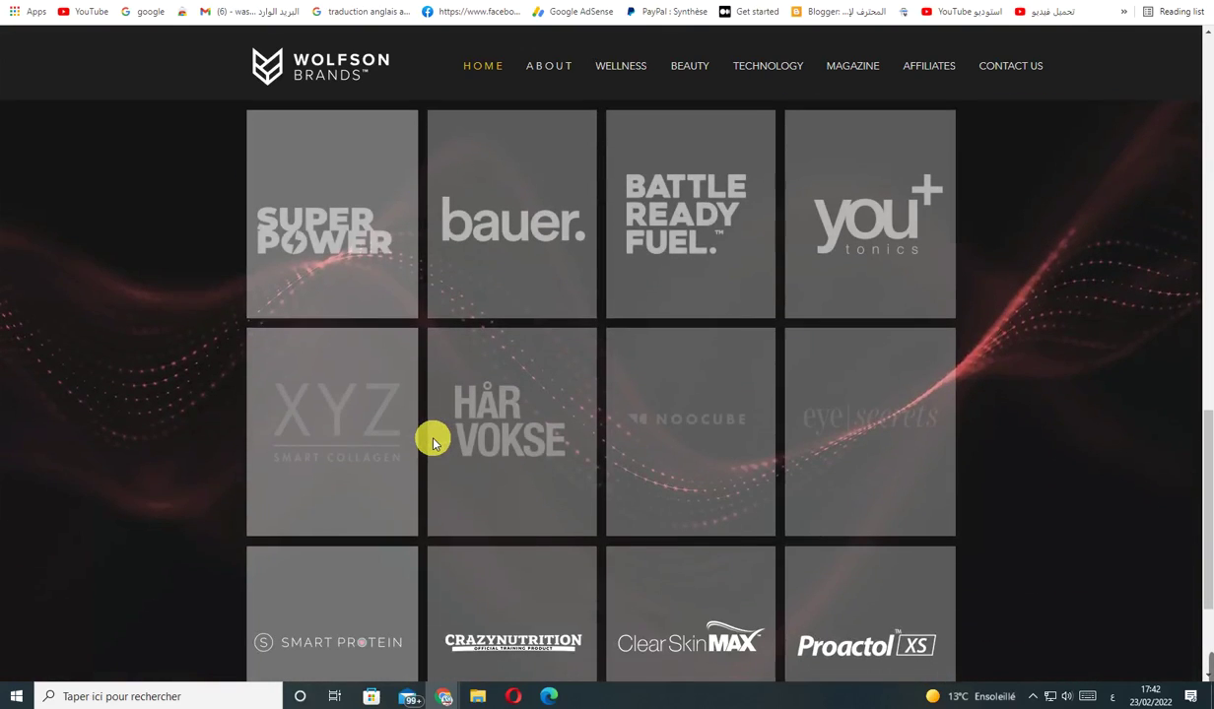
pyautogui.scroll(-3, 444, 394)
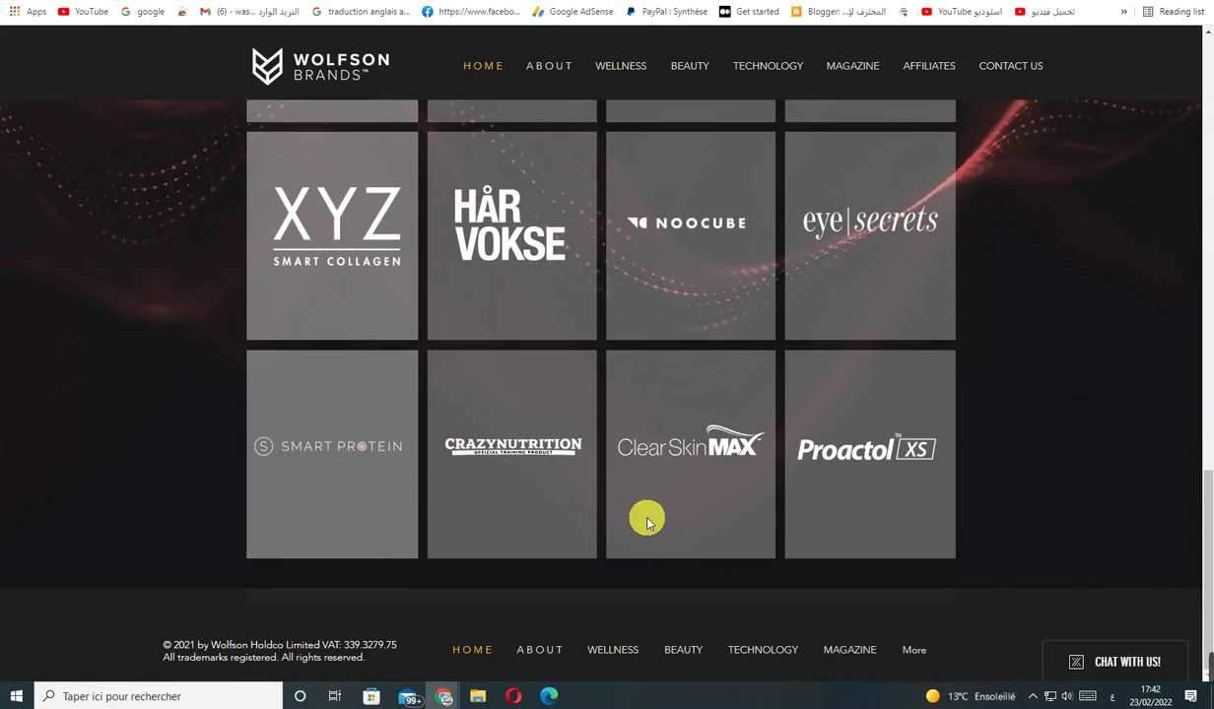
pyautogui.scroll(10, 503, 393)
pyautogui.scroll(3, 474, 127)
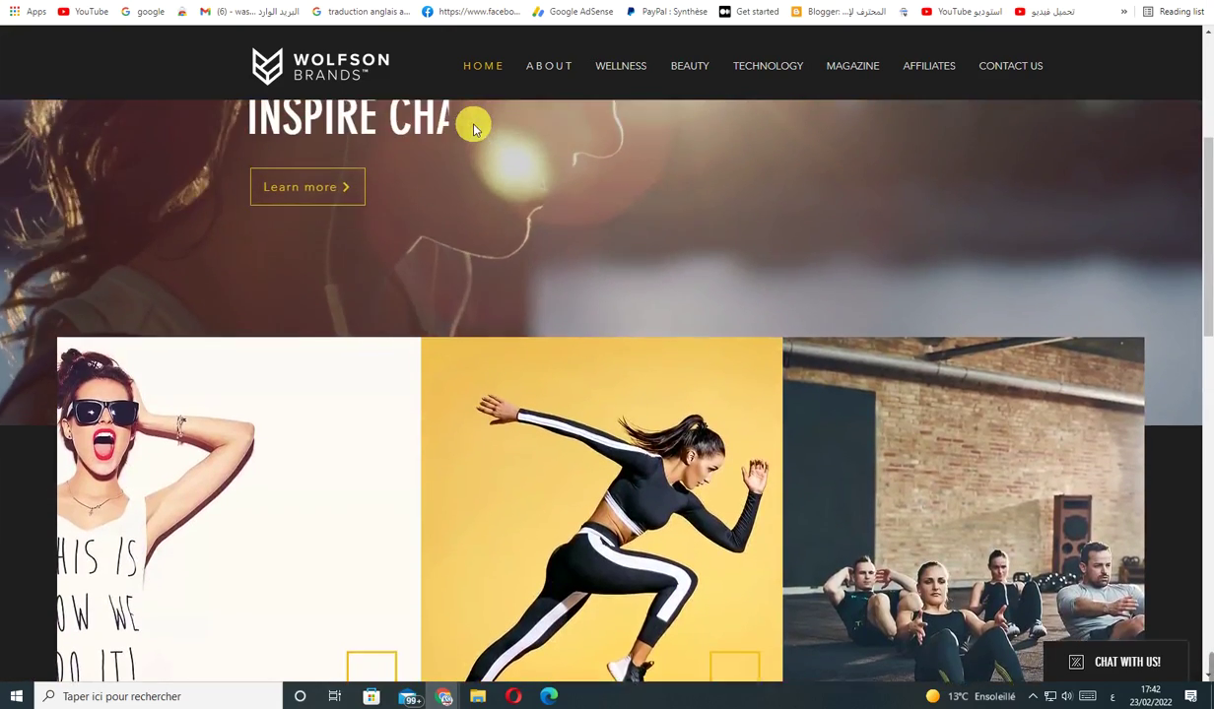
# Open the Fanfuel affiliate sign-up link from the document and review the application form and its terms and conditions
pyautogui.hotkey('ctrl', 'Tab')
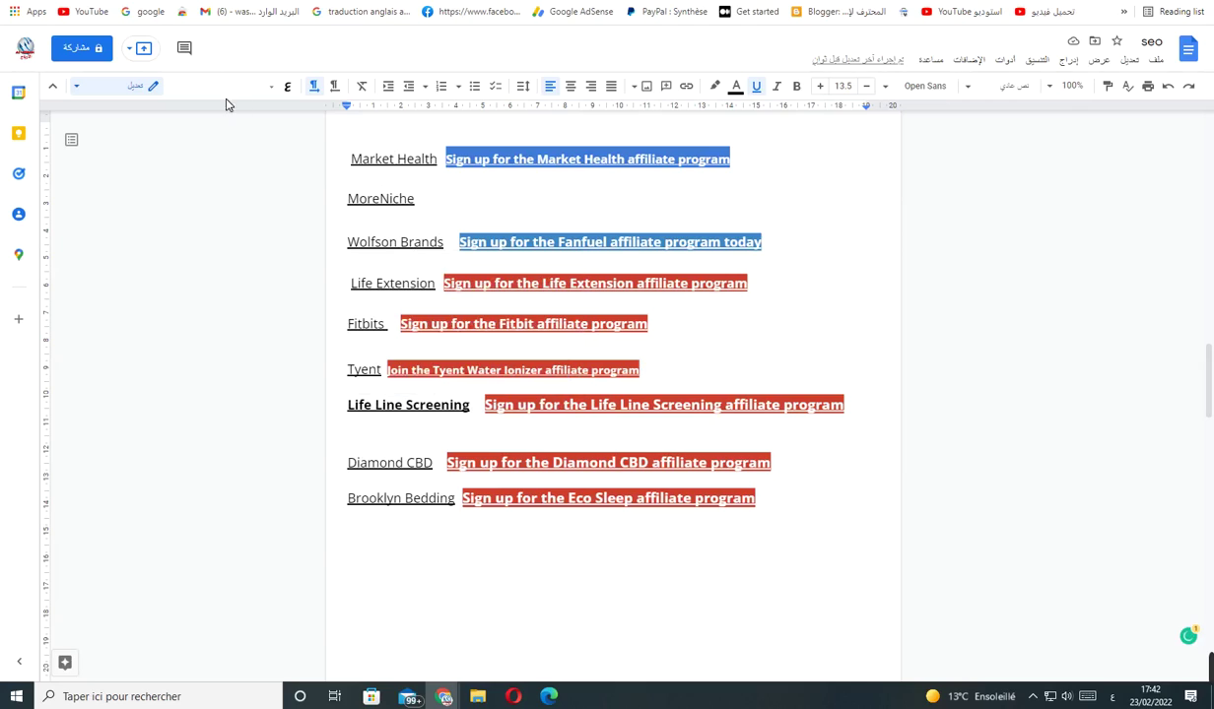
pyautogui.click(507, 244)
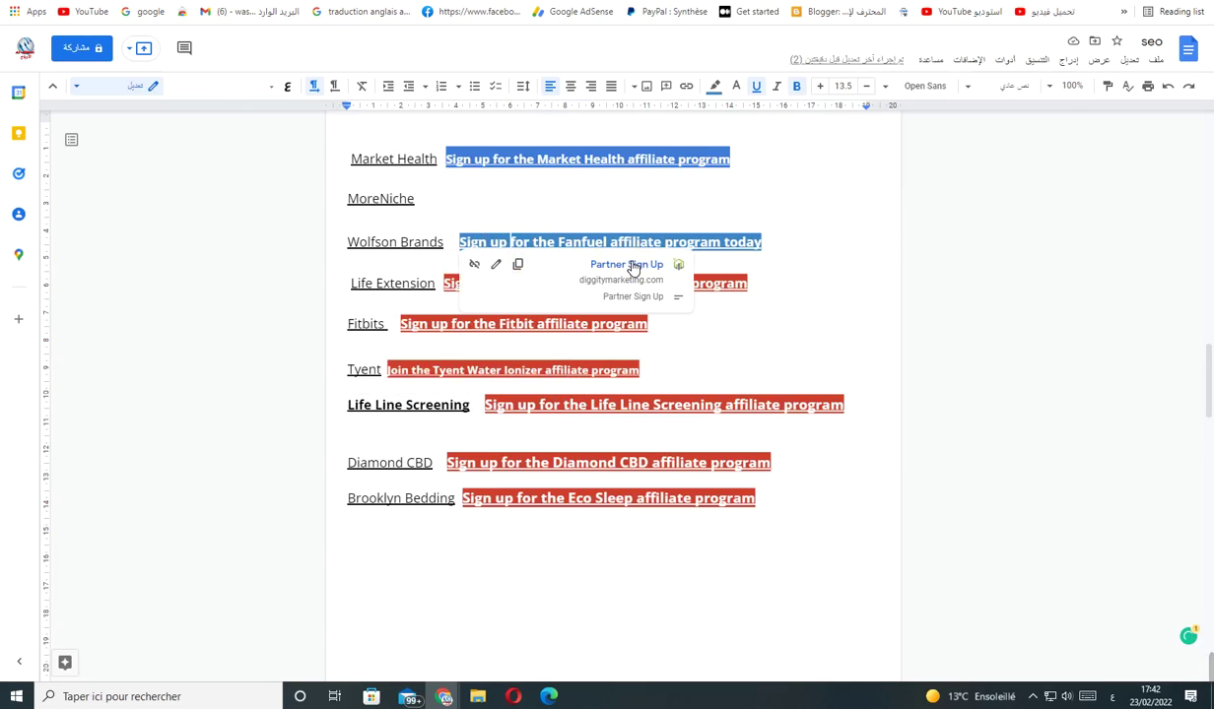
pyautogui.click(634, 266)
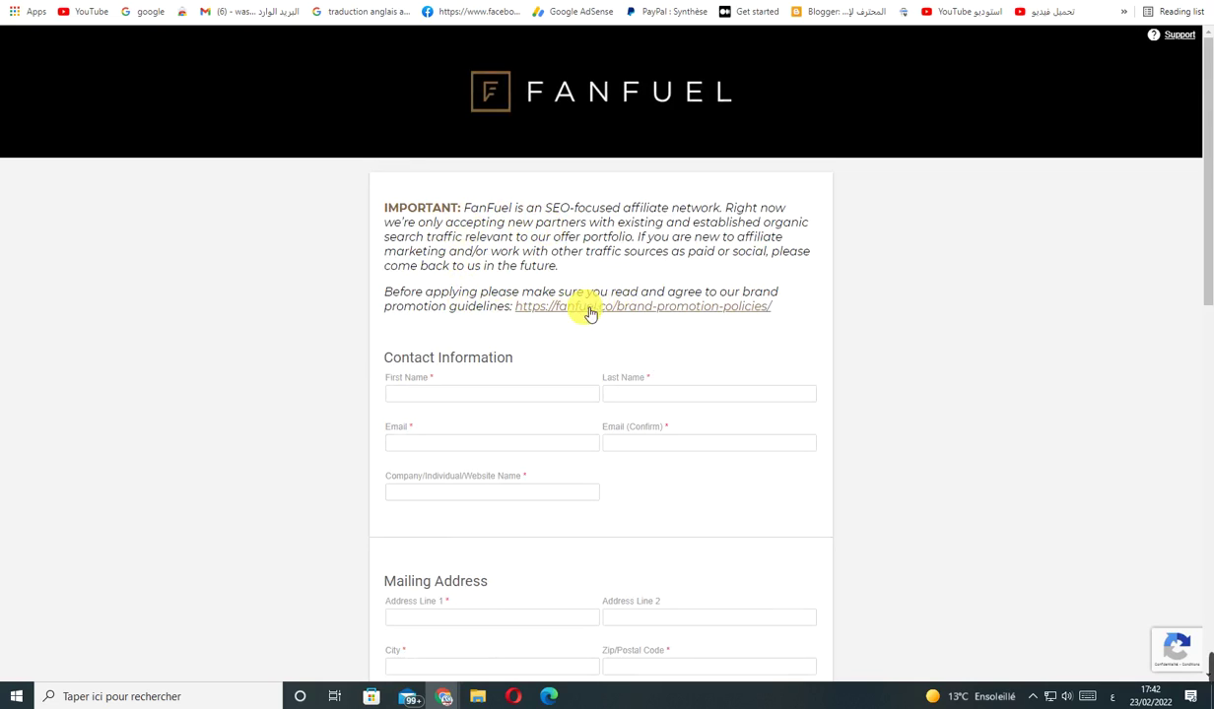
pyautogui.scroll(-3, 473, 325)
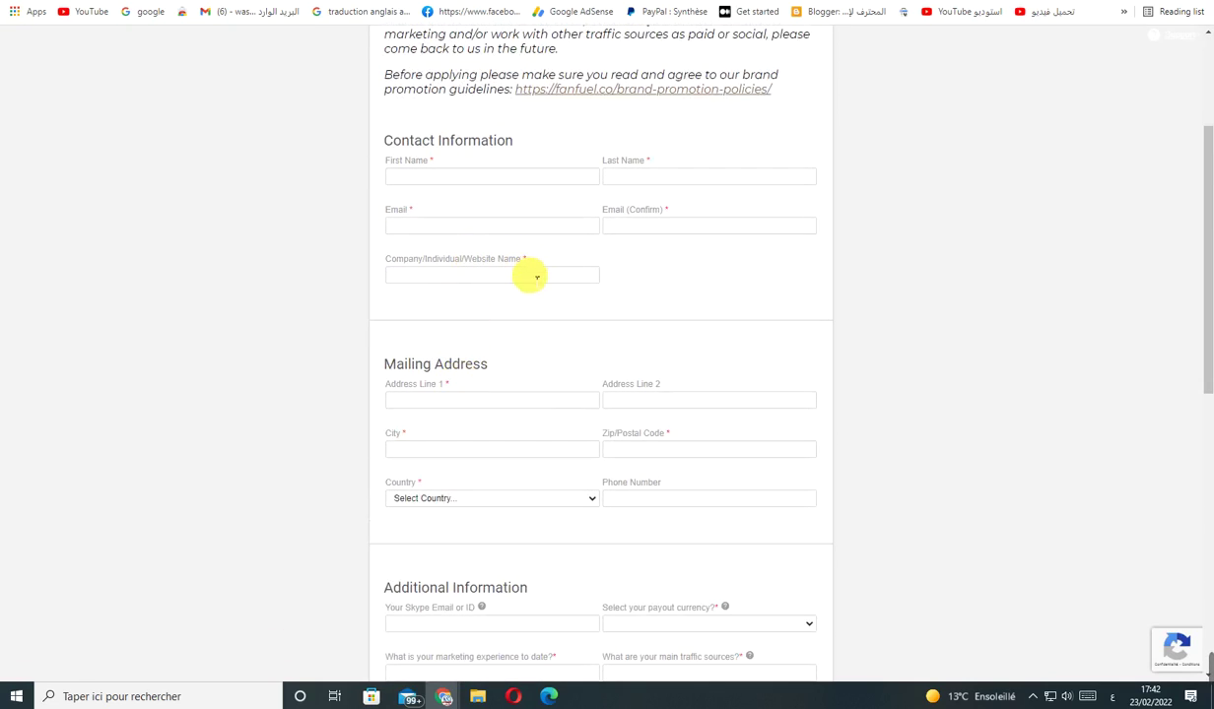
pyautogui.scroll(-7, 566, 325)
pyautogui.scroll(-1, 625, 465)
pyautogui.scroll(-8, 621, 492)
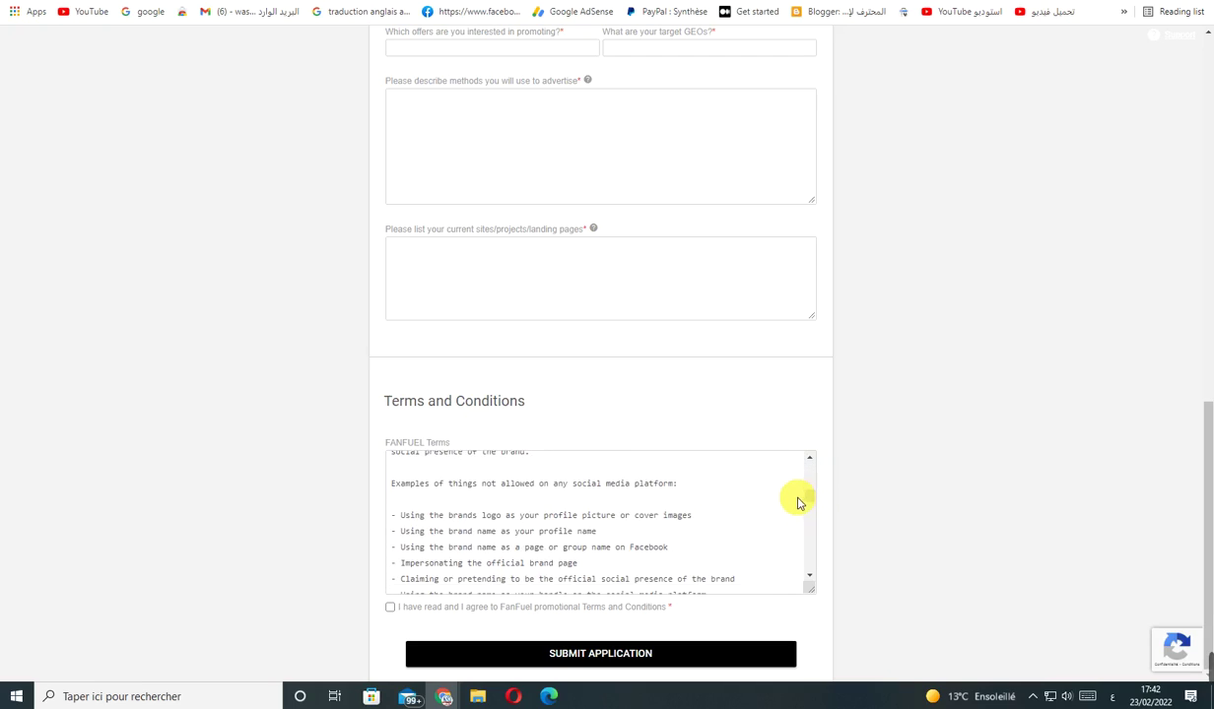
pyautogui.moveTo(813, 505); pyautogui.dragTo(803, 585)
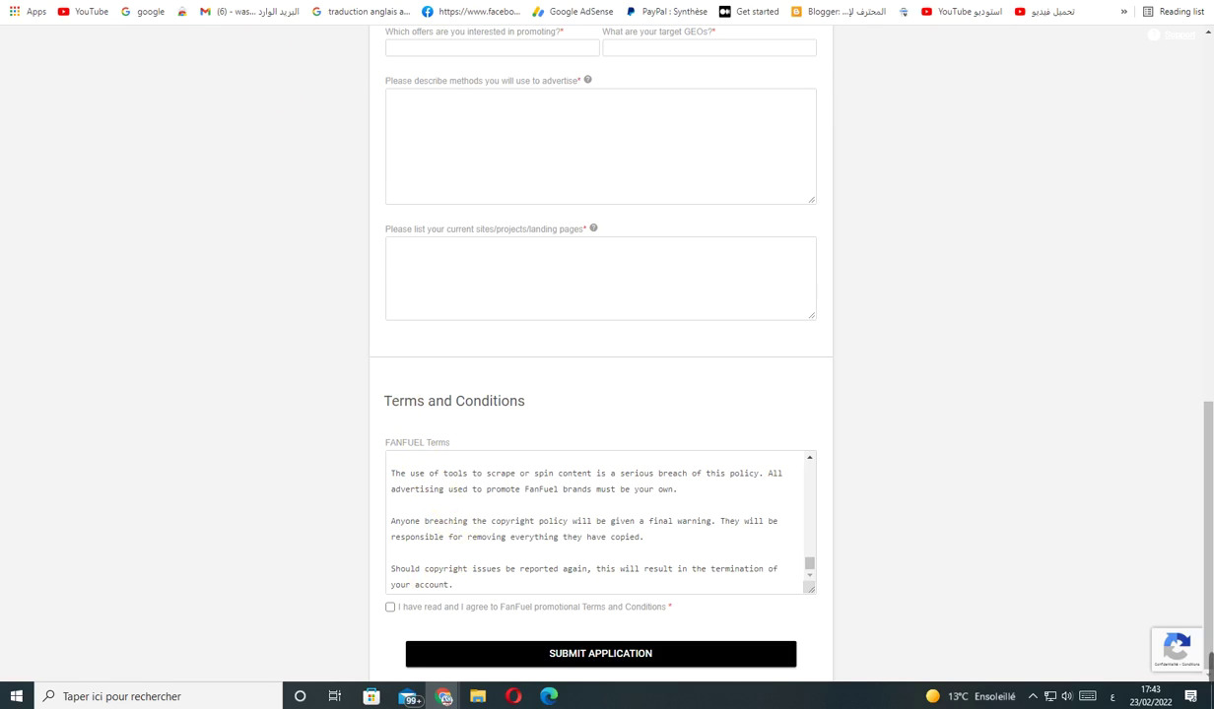
# Return to the document, open the Life Extension website from its link and switch to the page
pyautogui.hotkey('ctrl', 'Tab')
pyautogui.click(492, 286)
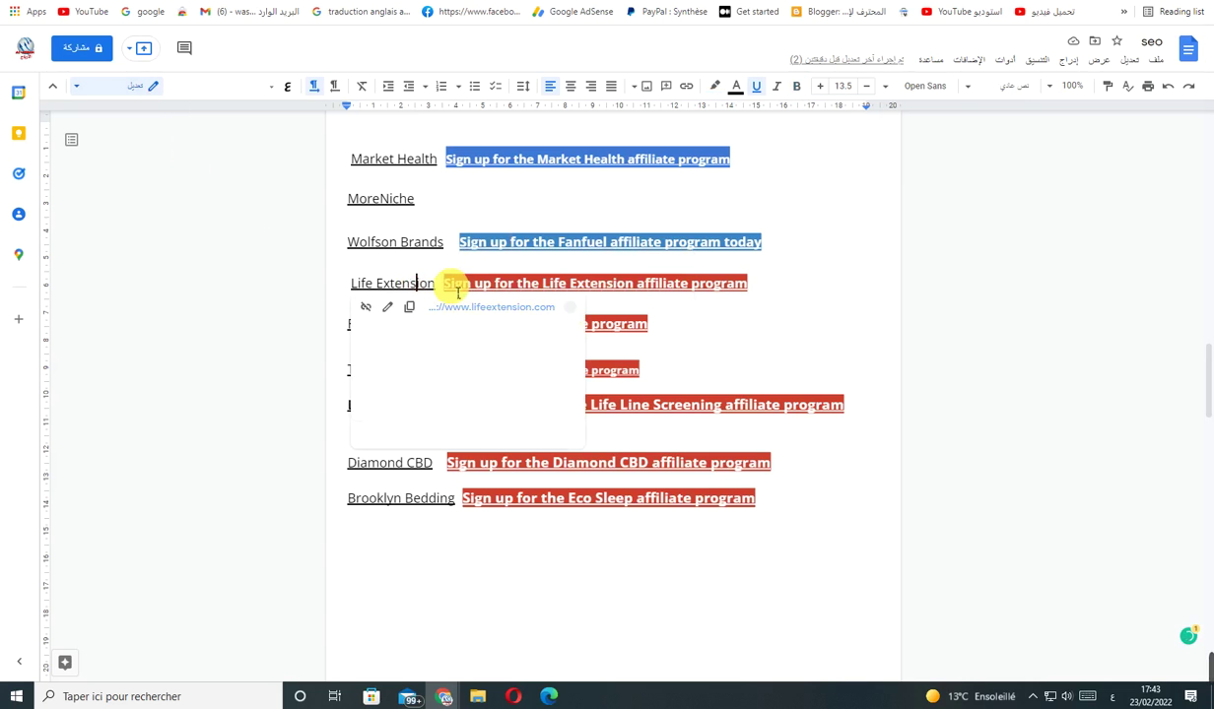
pyautogui.click(492, 308)
pyautogui.hotkey('ctrl', 'shift', 'Tab')
pyautogui.hotkey('ctrl', 'shift', 'Tab')
pyautogui.hotkey('ctrl', 'shift', 'Tab')
pyautogui.hotkey('ctrl', 'shift', 'Tab')
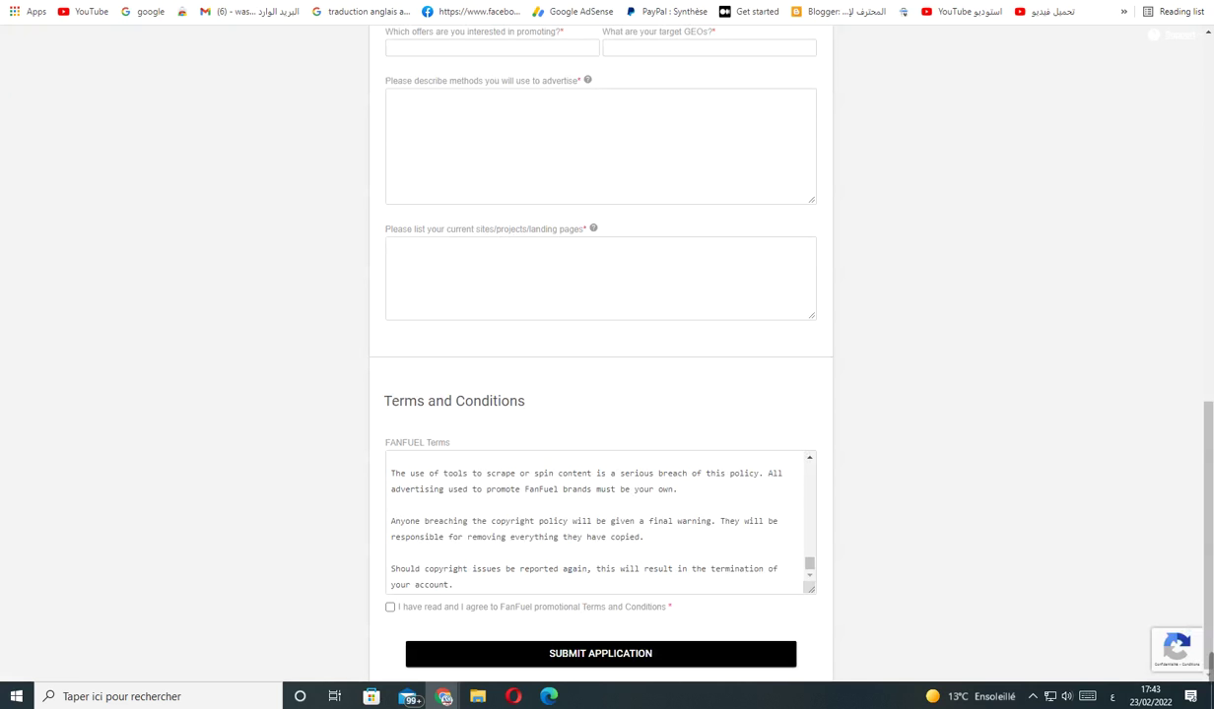
pyautogui.hotkey('ctrl', 'shift', 'Tab')
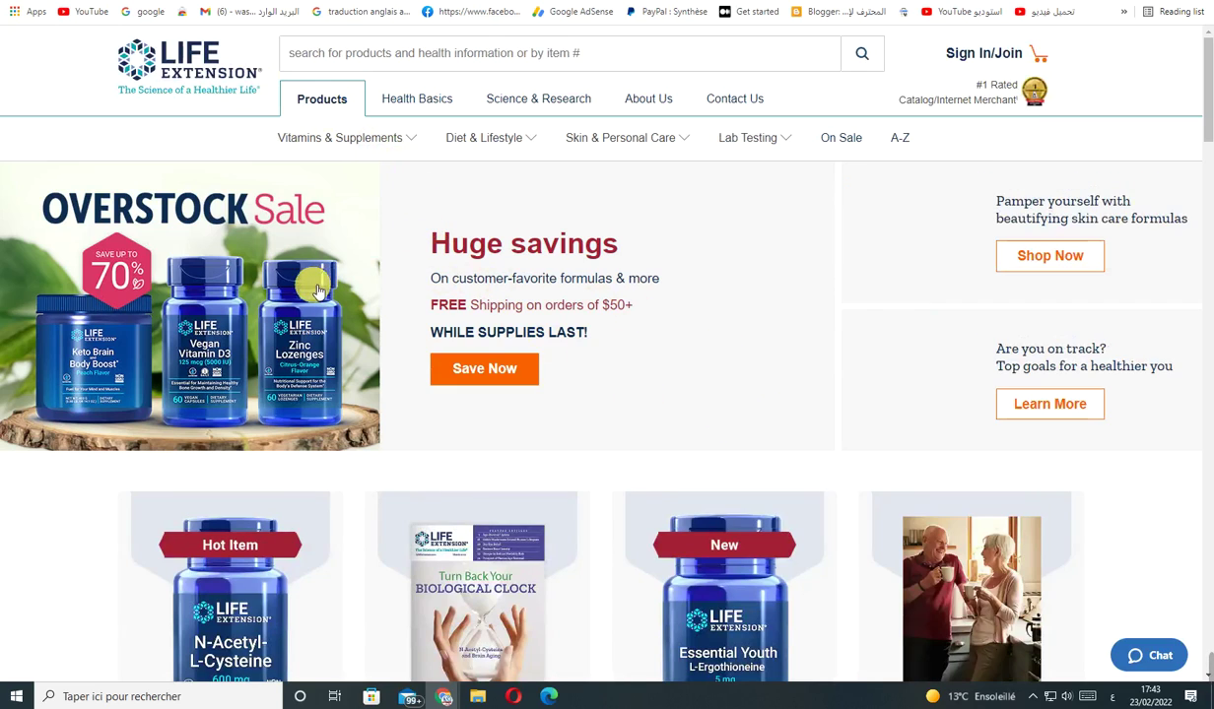
# Review the featured items, popular products and product categories on the Life Extension homepage, and close the page
pyautogui.scroll(-1, 865, 336)
pyautogui.scroll(-1, 749, 345)
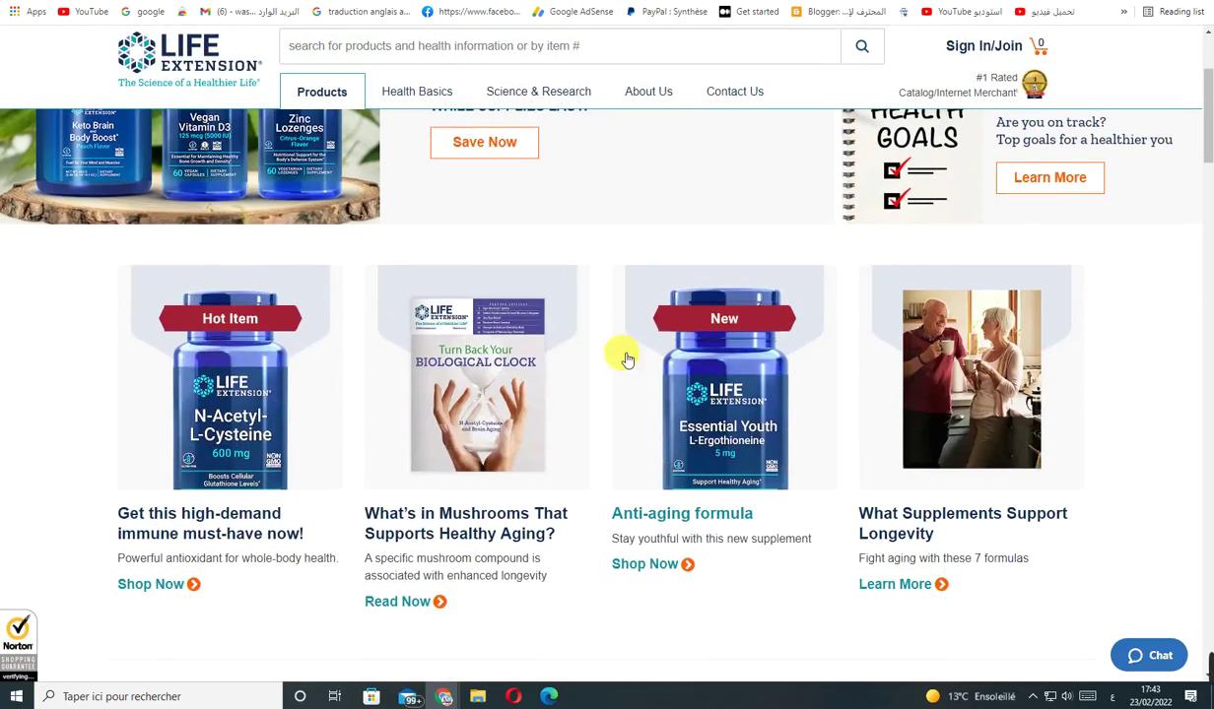
pyautogui.scroll(-1, 212, 335)
pyautogui.scroll(-4, 231, 380)
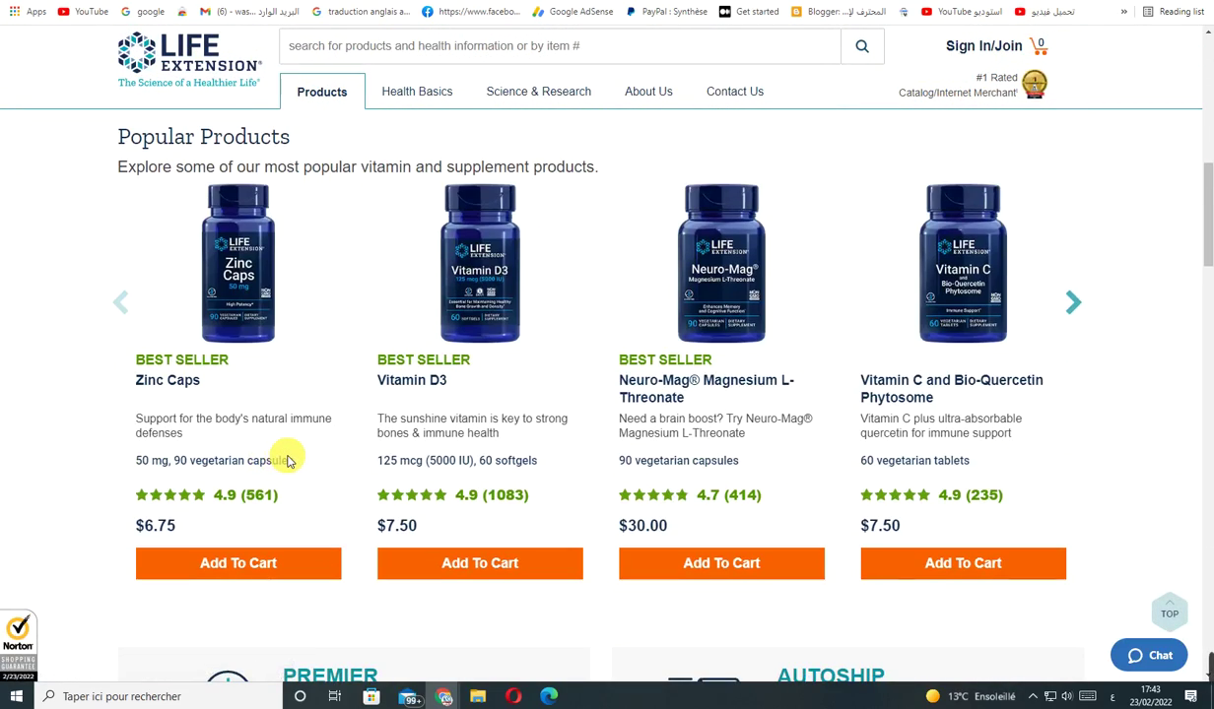
pyautogui.scroll(-6, 618, 537)
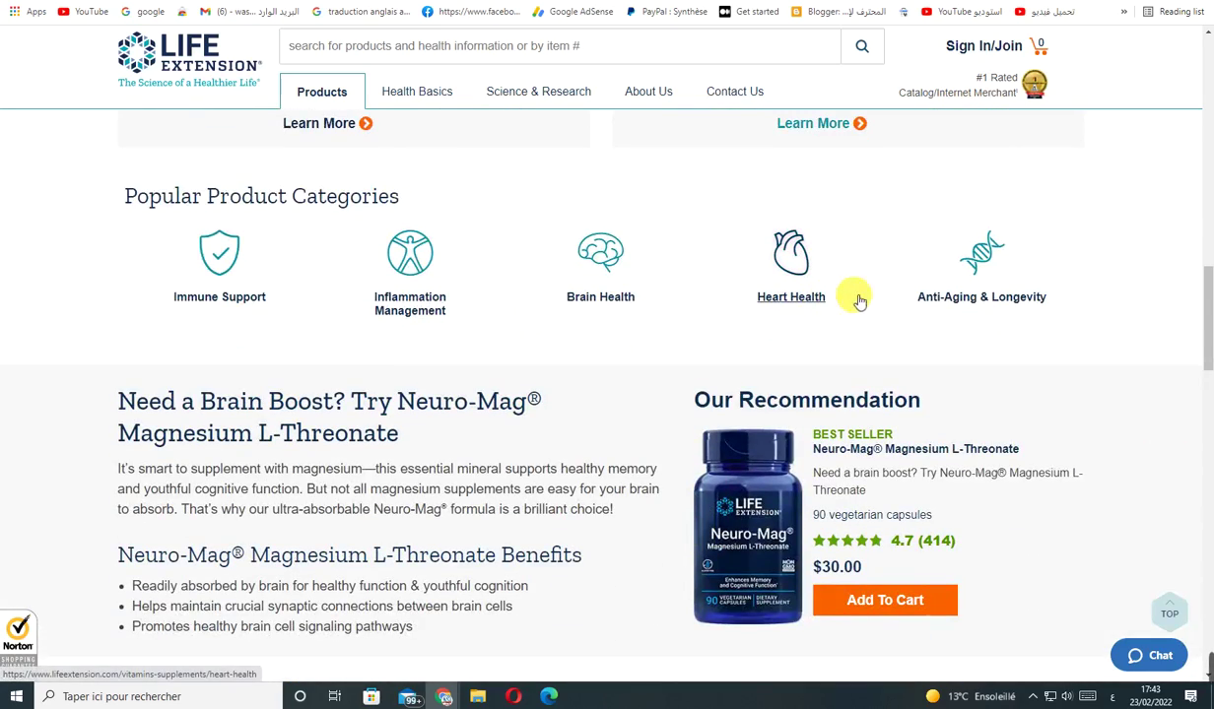
pyautogui.hotkey('ctrl', 'w')
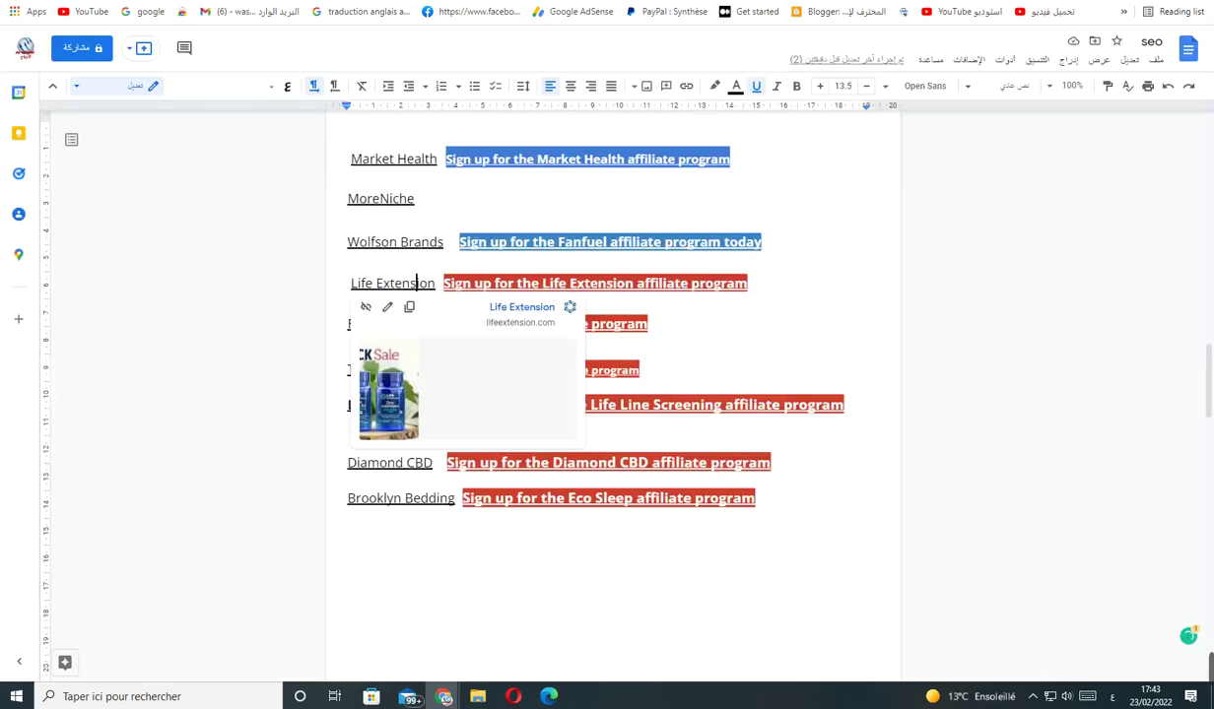
# Open the Life Extension affiliate sign-up link from the document and sign in to CJ with the prefilled credentials
pyautogui.click(524, 282)
pyautogui.click(545, 306)
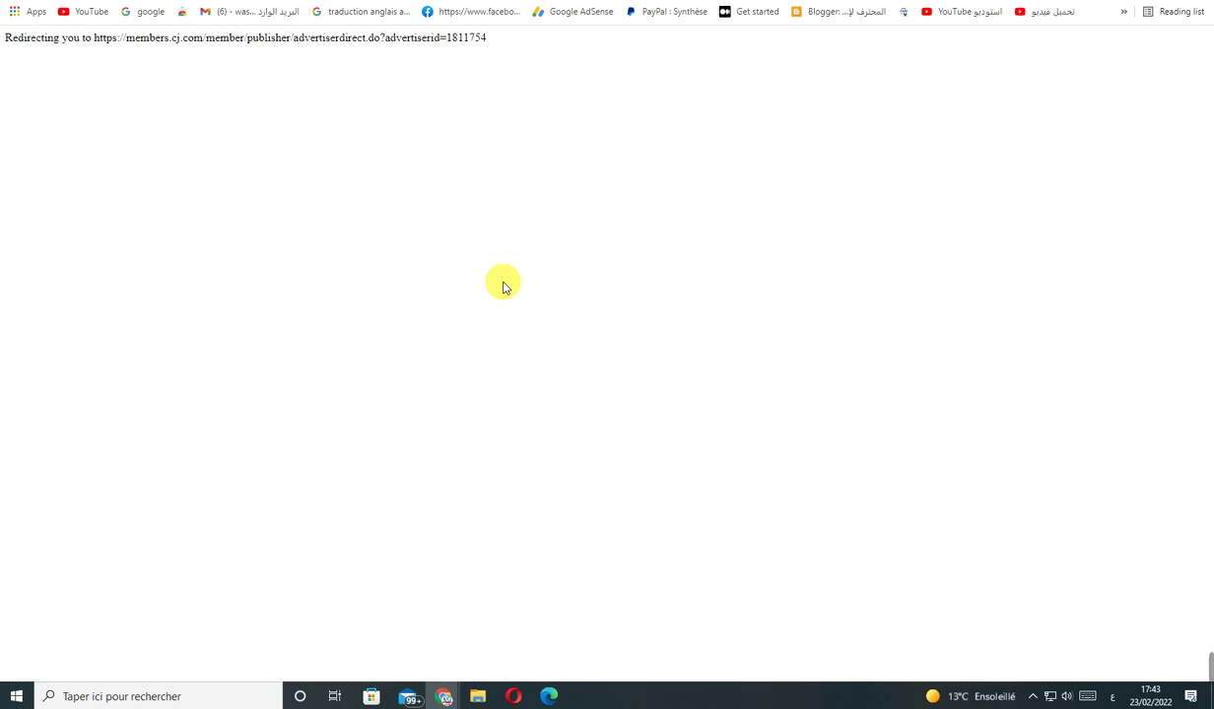
pyautogui.click(615, 396)
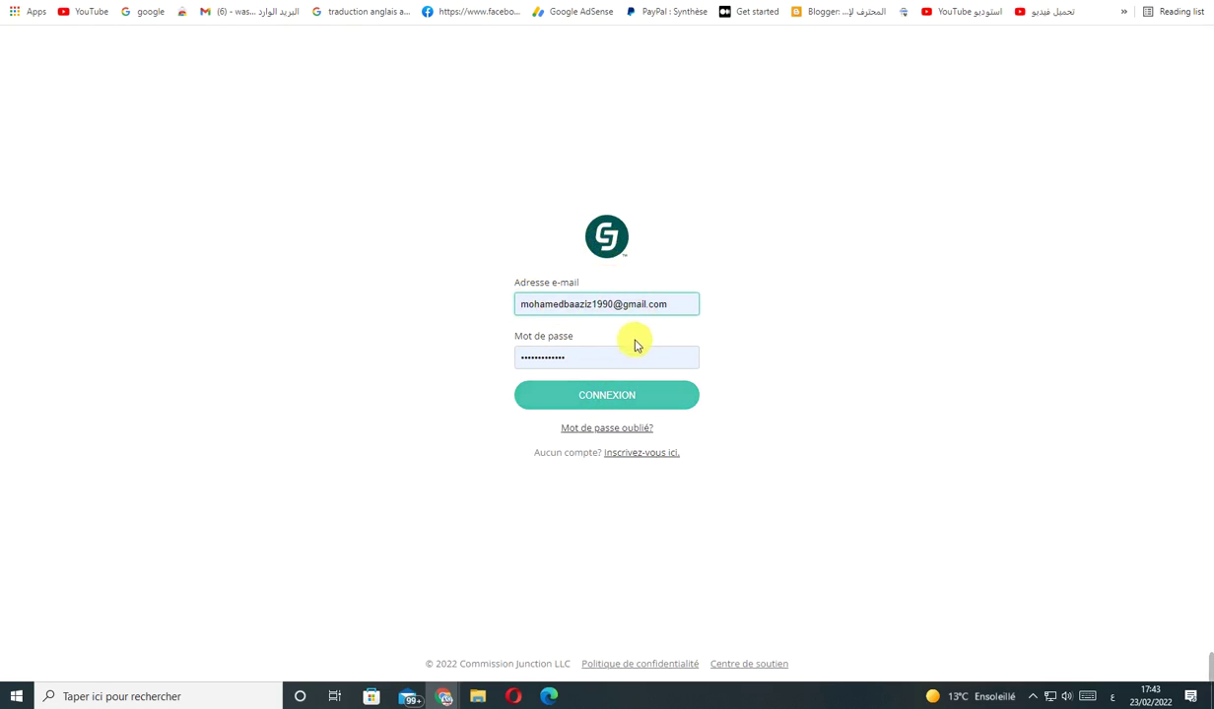
pyautogui.click(612, 414)
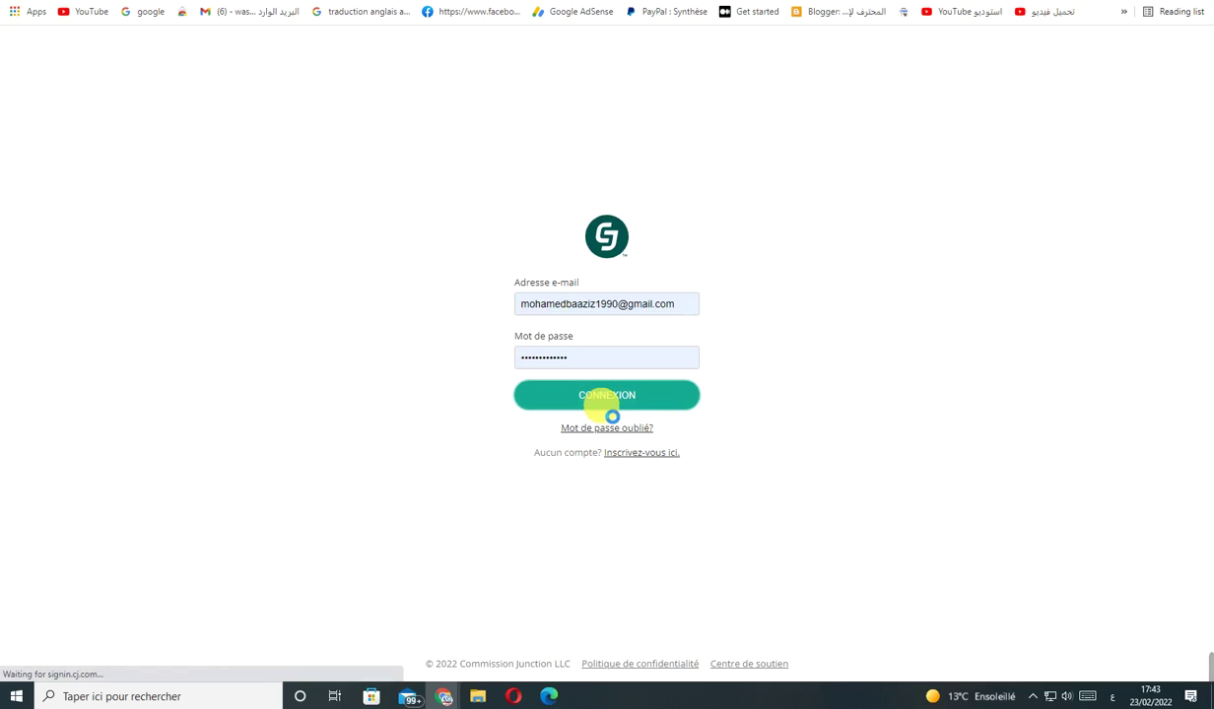
# Accept the privacy policy and age statements, complete the robot check and try to send the CJ account reactivation email
pyautogui.scroll(-1, 564, 365)
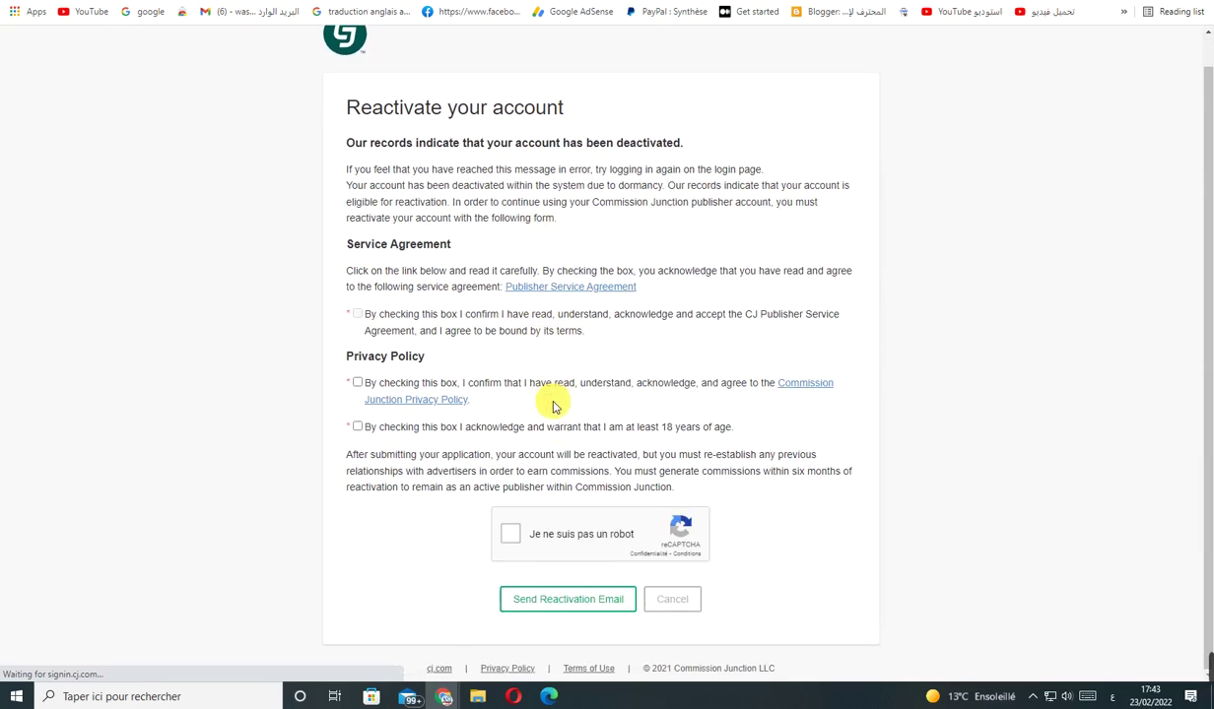
pyautogui.click(510, 533)
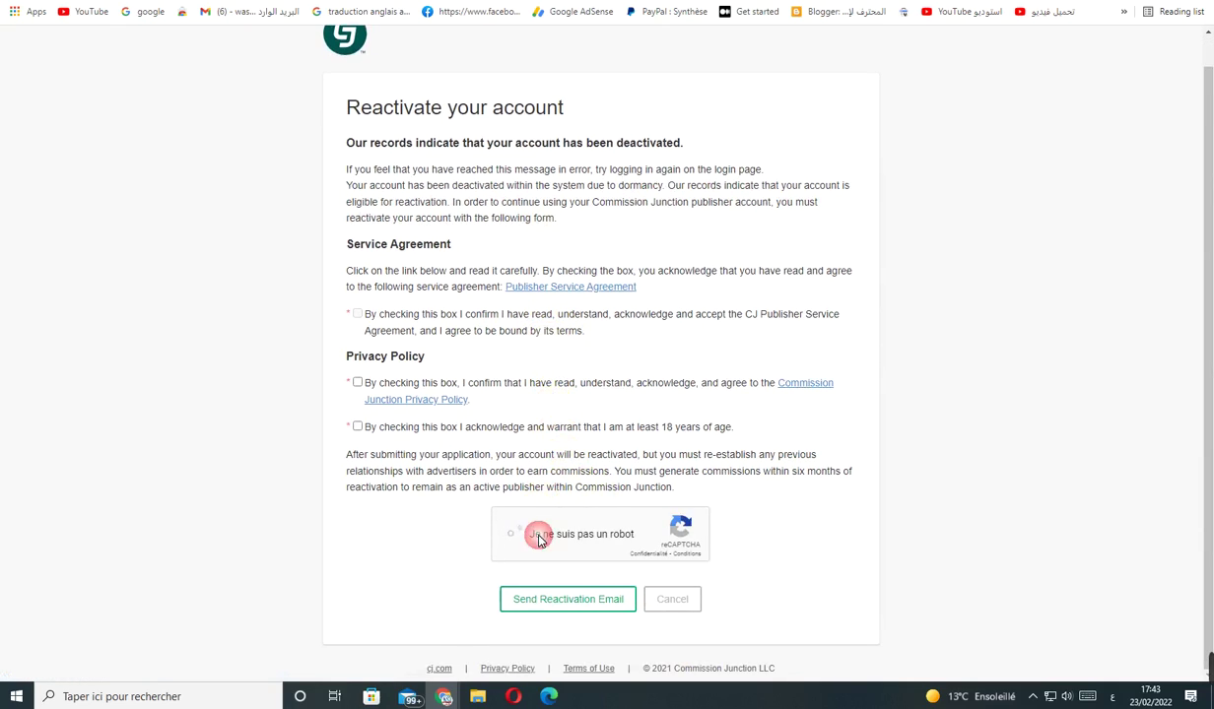
pyautogui.click(579, 608)
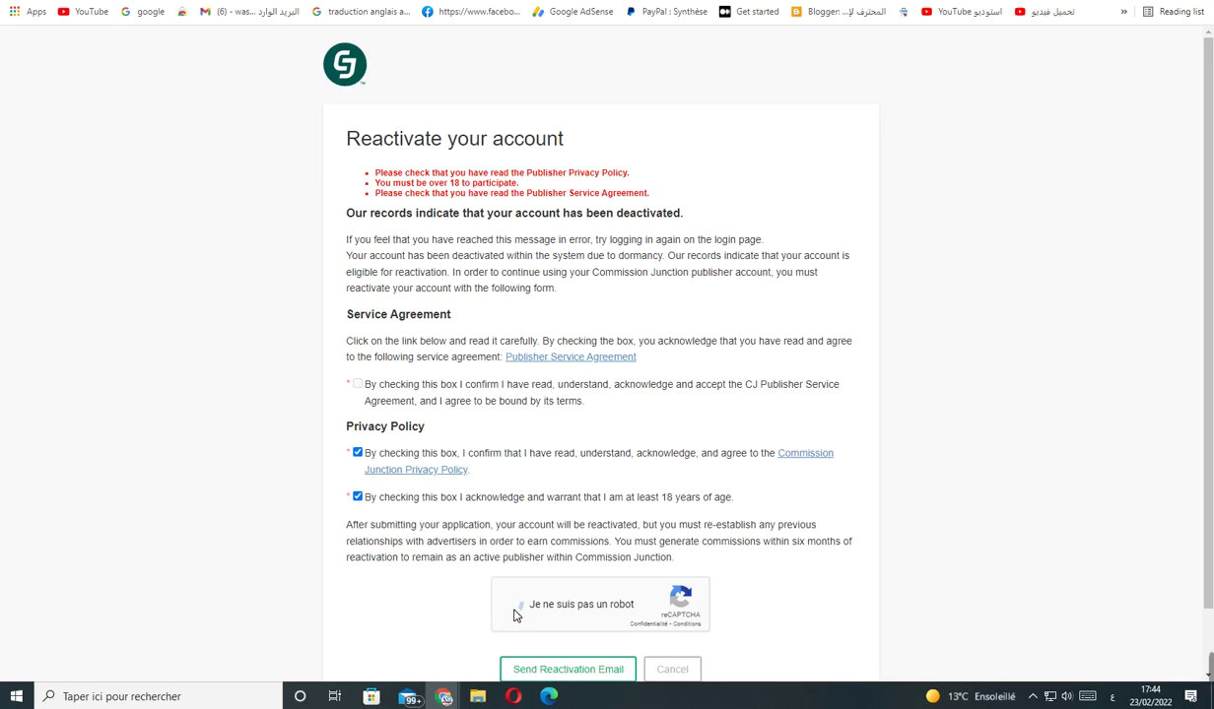
pyautogui.scroll(-2, 534, 610)
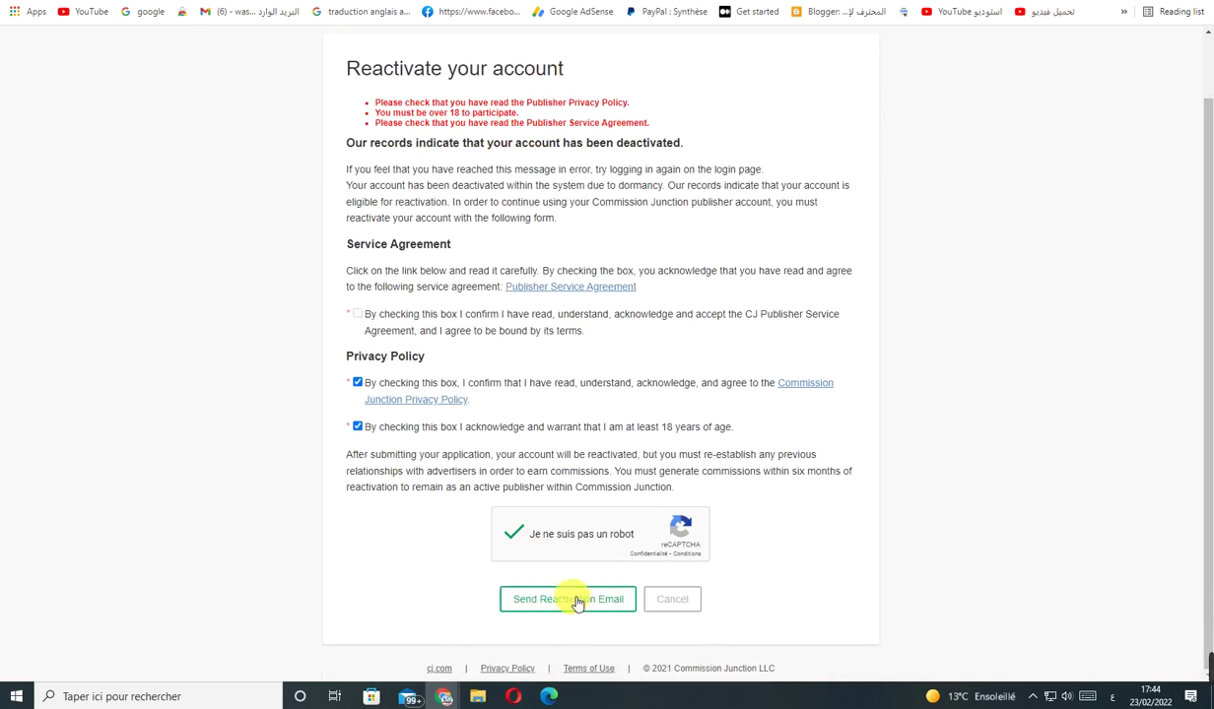
pyautogui.click(577, 601)
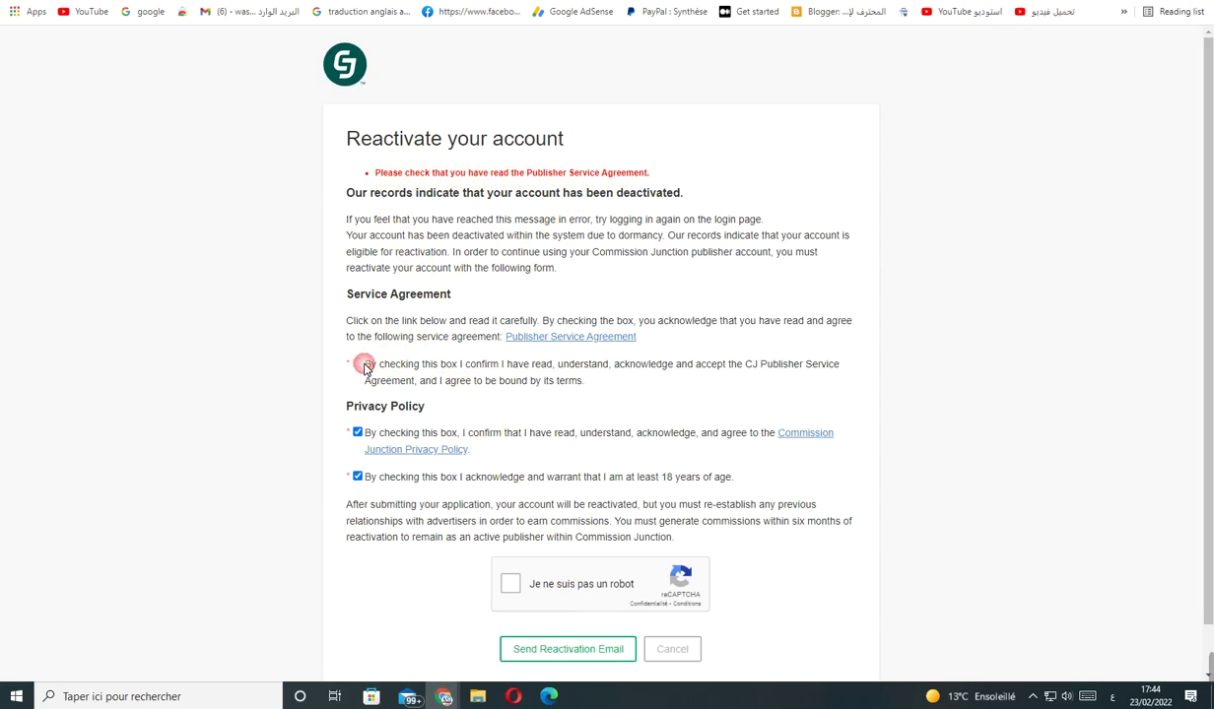
# Open the CJ Publisher Service Agreement from the reactivation form, read through it to the end and close it
pyautogui.click(568, 337)
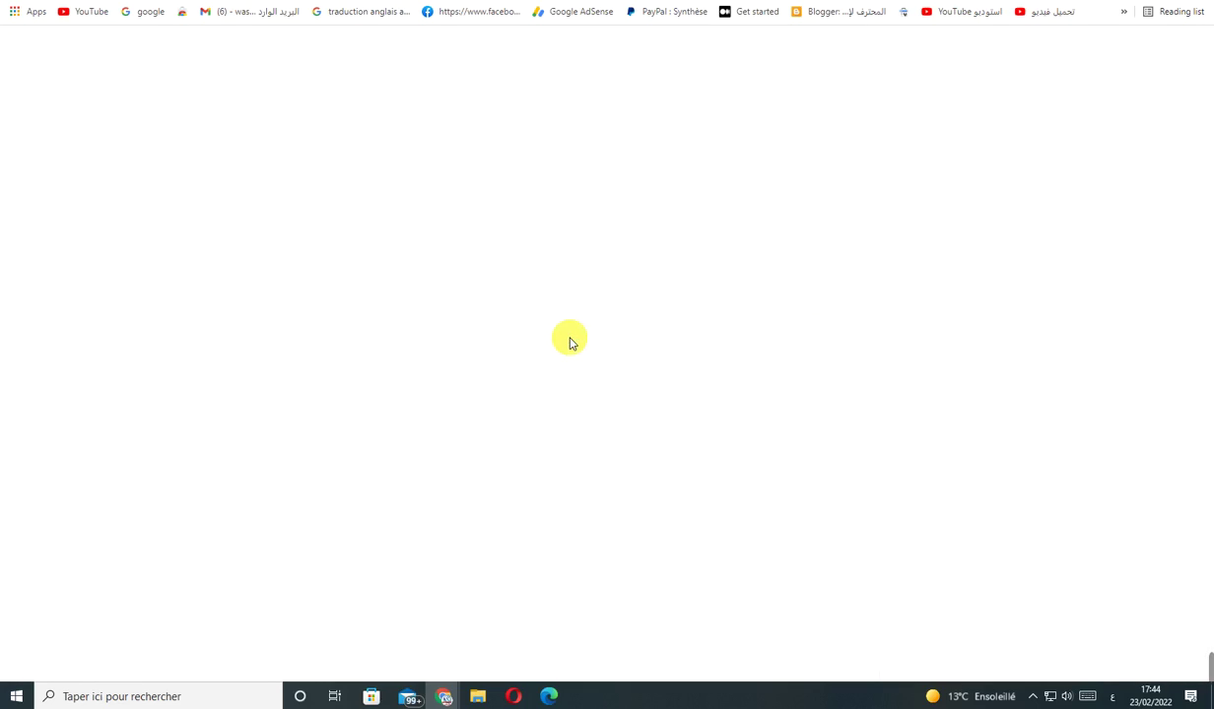
pyautogui.scroll(-10, 582, 452)
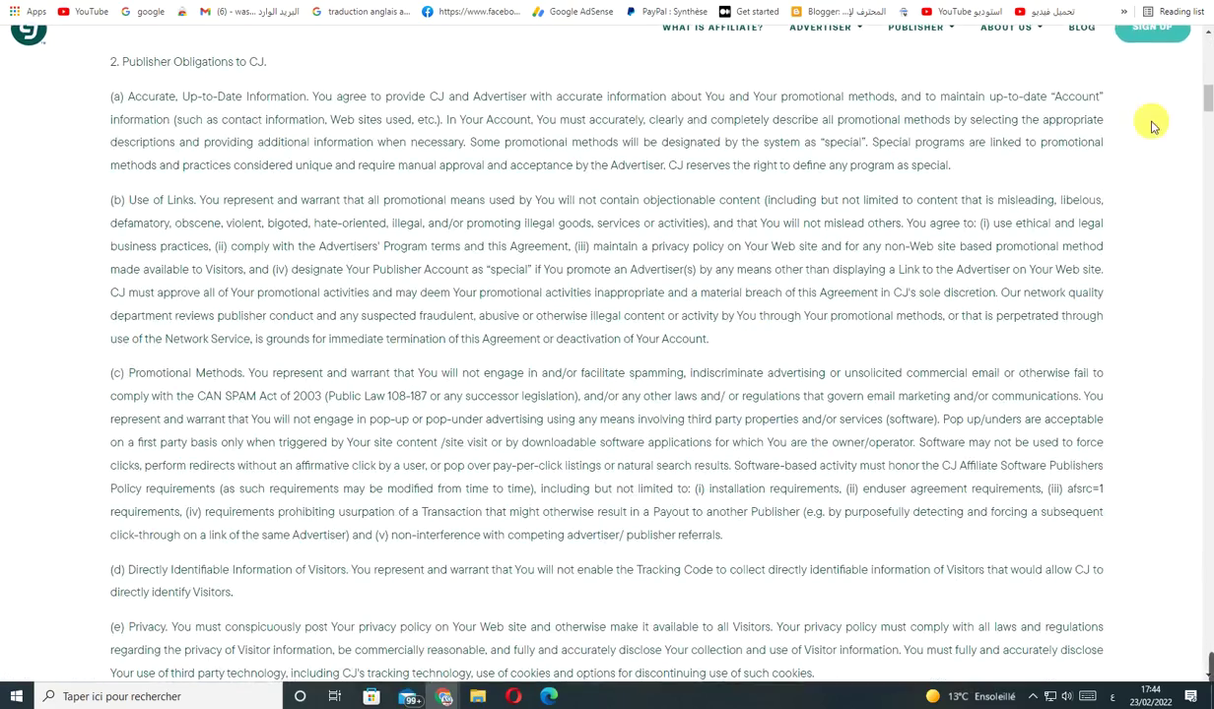
pyautogui.moveTo(1155, 120); pyautogui.dragTo(1209, 670)
pyautogui.scroll(6, 645, 398)
pyautogui.scroll(4, 658, 393)
pyautogui.hotkey('ctrl', 'w')
# Accept the Publisher Service Agreement, send the CJ reactivation email and highlight the notice about activating the account
pyautogui.click(359, 363)
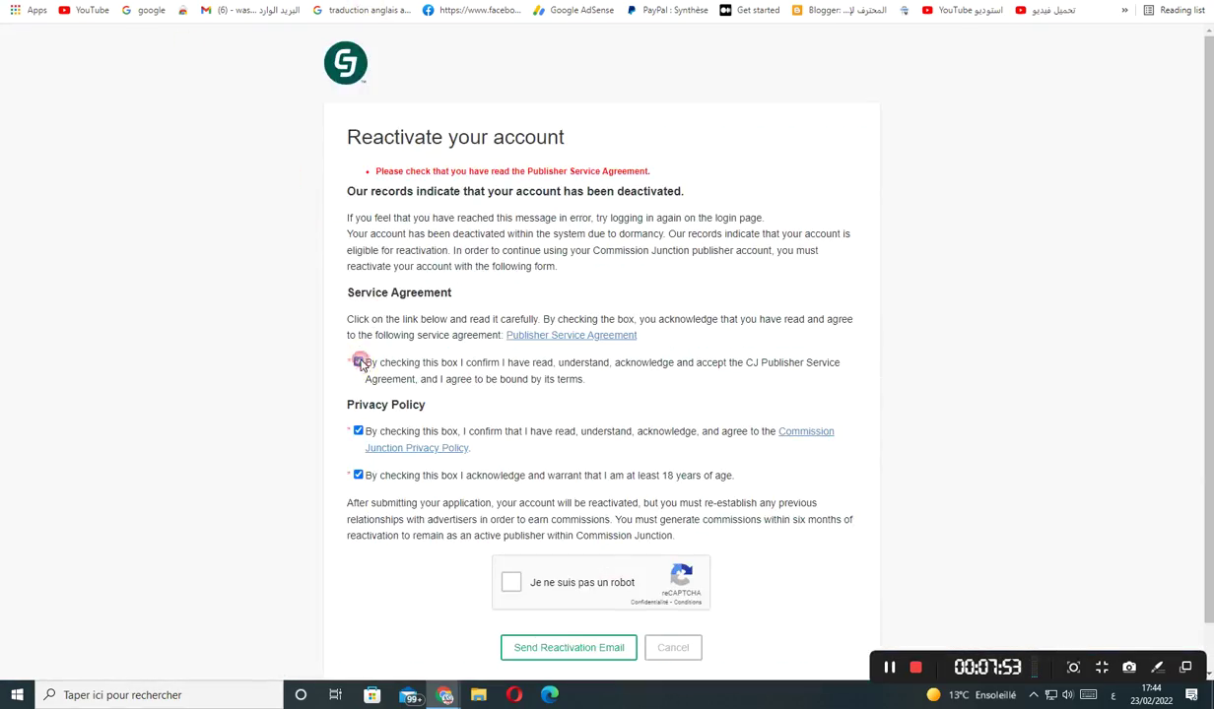
pyautogui.click(528, 585)
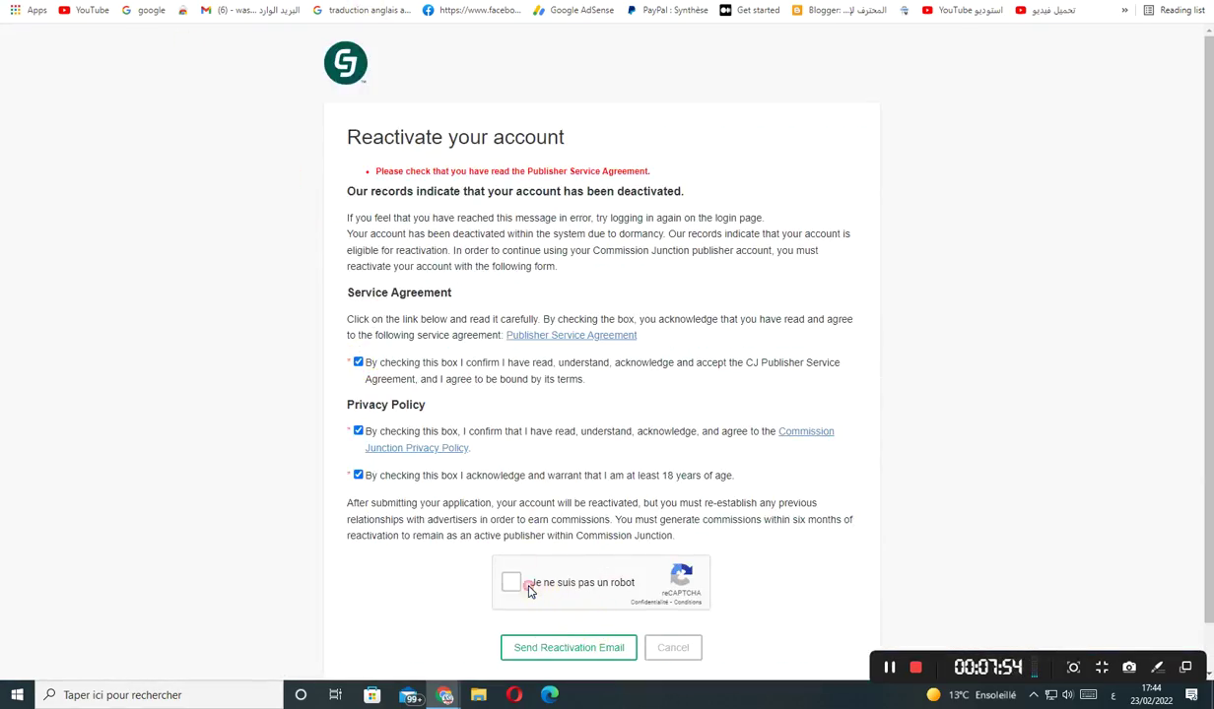
pyautogui.click(566, 652)
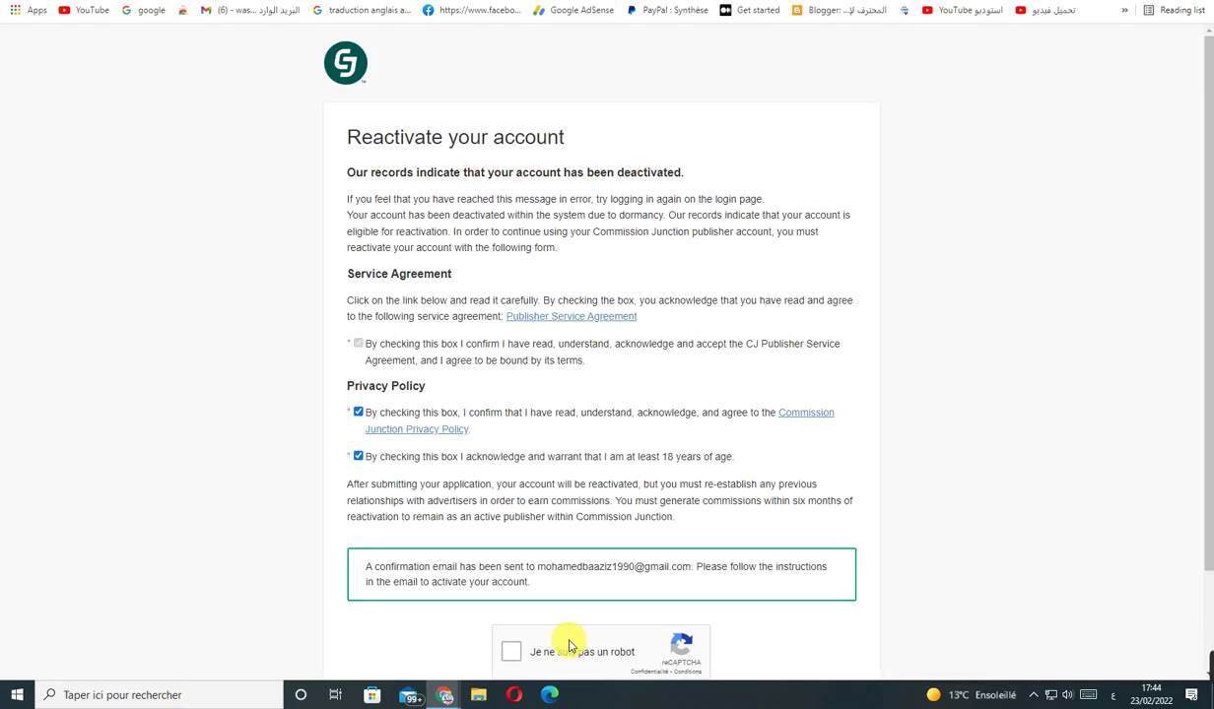
pyautogui.moveTo(357, 562); pyautogui.dragTo(547, 607)
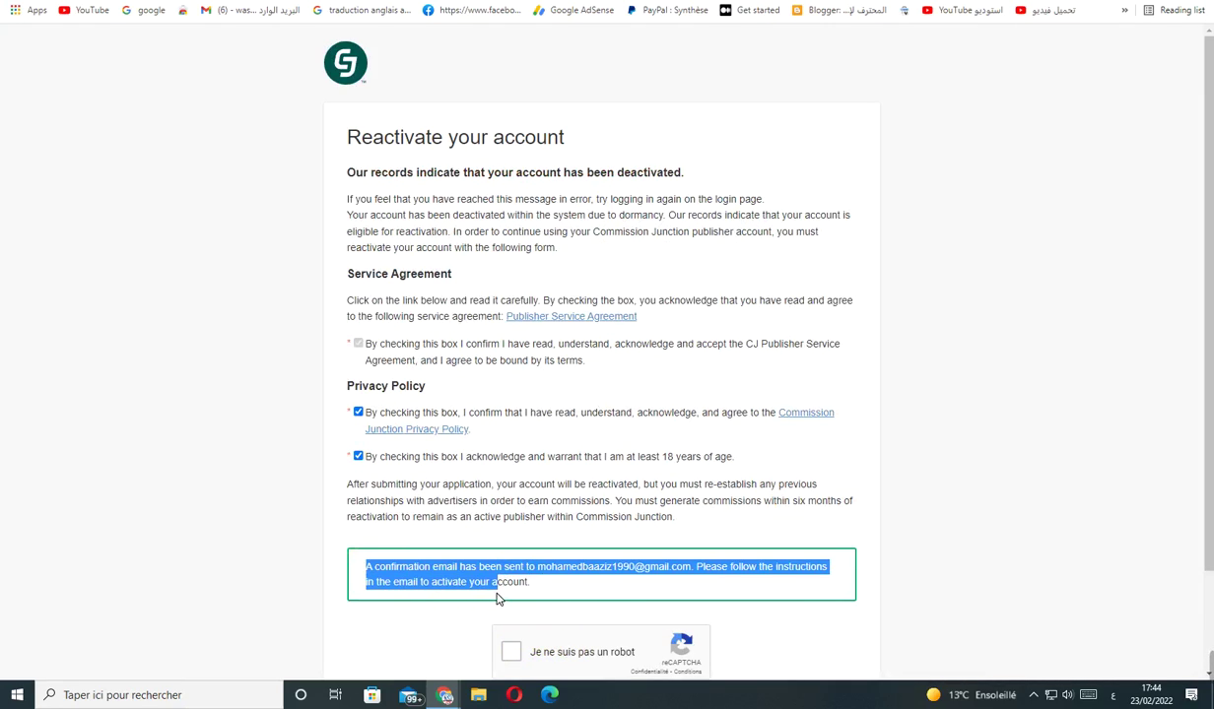
# Return to the document and open the Fitbit website from the Fitbits link
pyautogui.hotkey('ctrl', 'Tab')
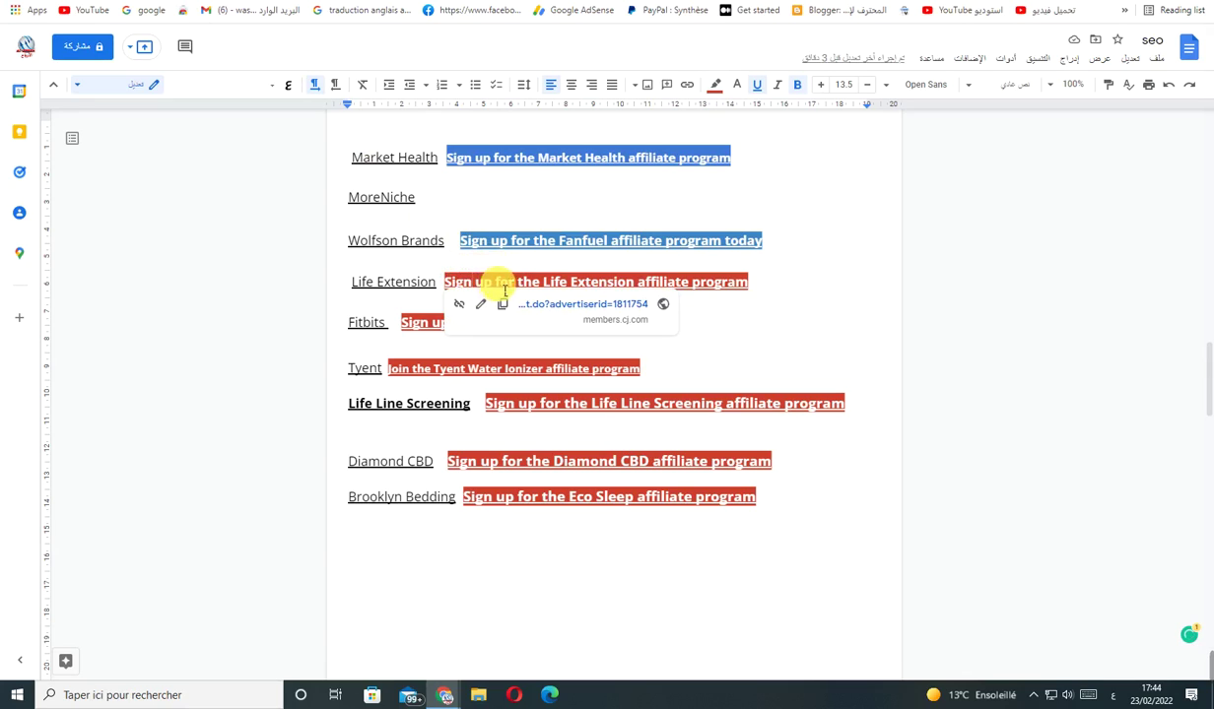
pyautogui.click(363, 324)
pyautogui.doubleClick(375, 329)
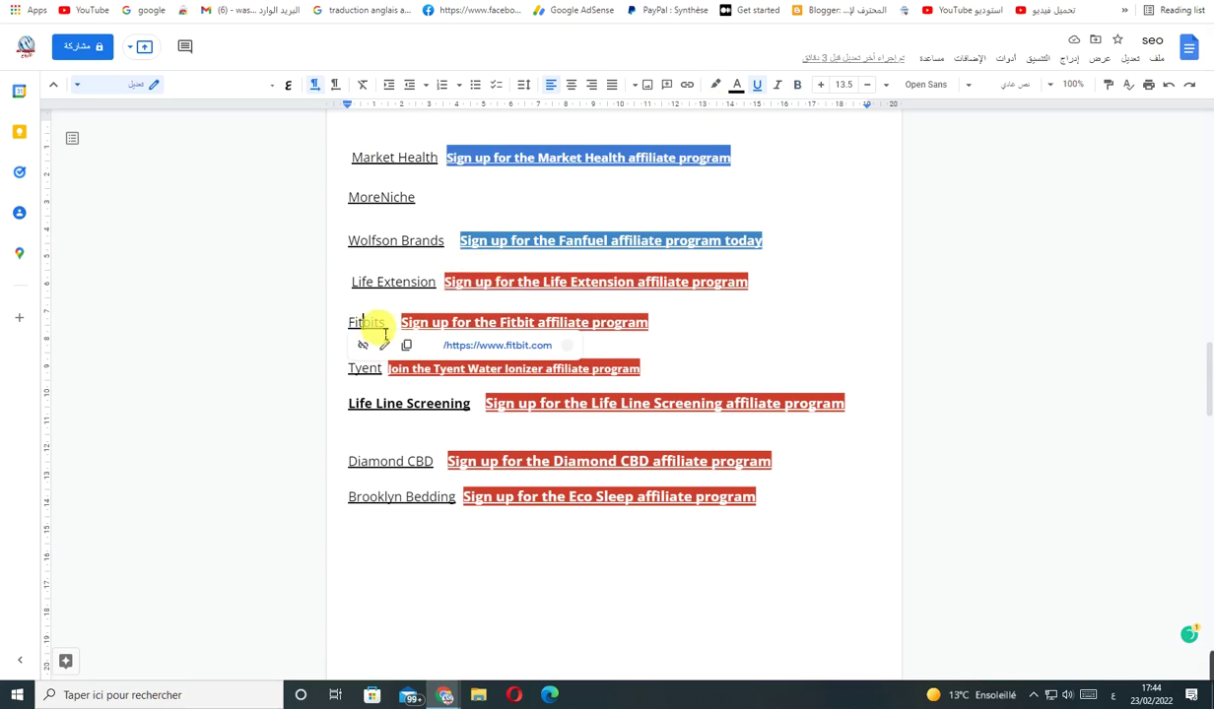
pyautogui.click(466, 344)
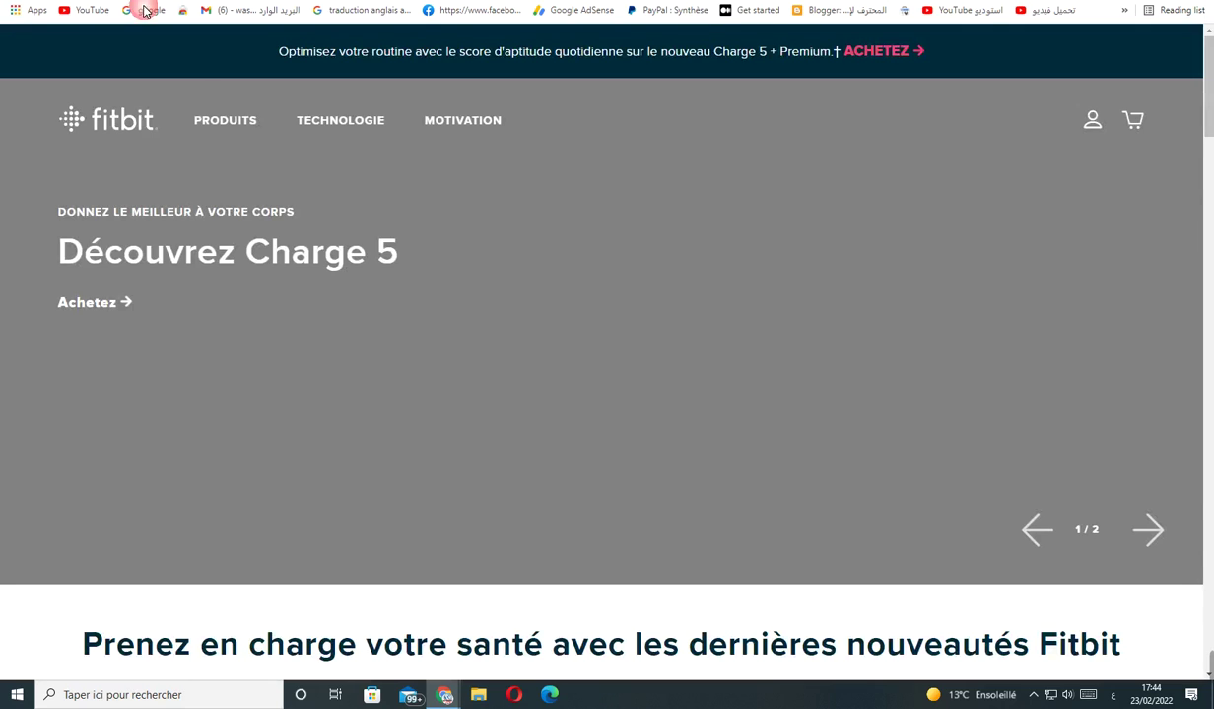
# Look at Fitbit's product range, open the Premium page and examine its subscription plans
pyautogui.moveTo(225, 120)
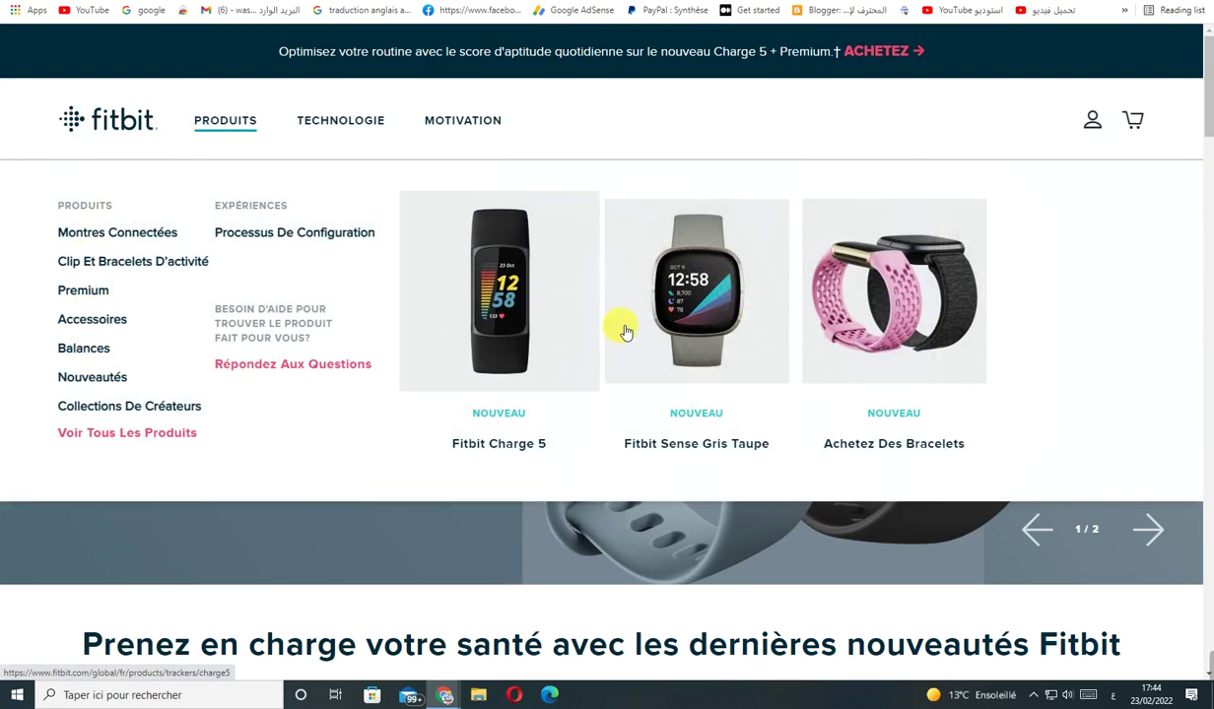
pyautogui.click(98, 301)
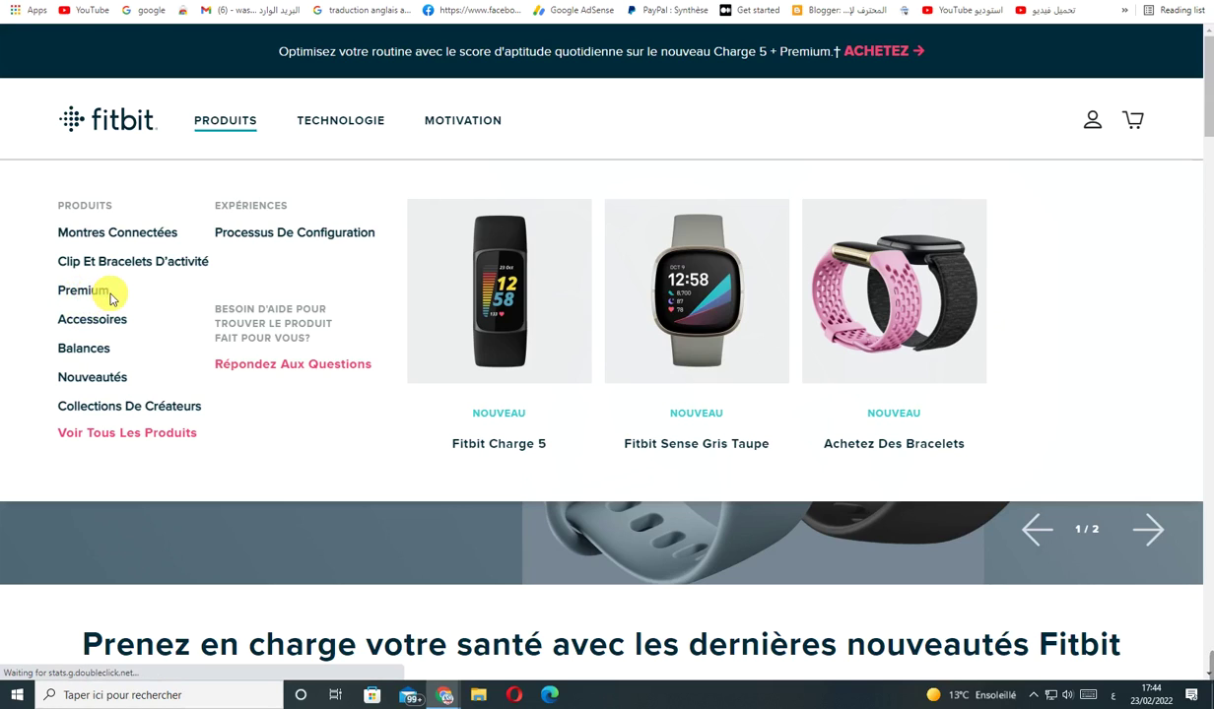
pyautogui.scroll(-8, 198, 537)
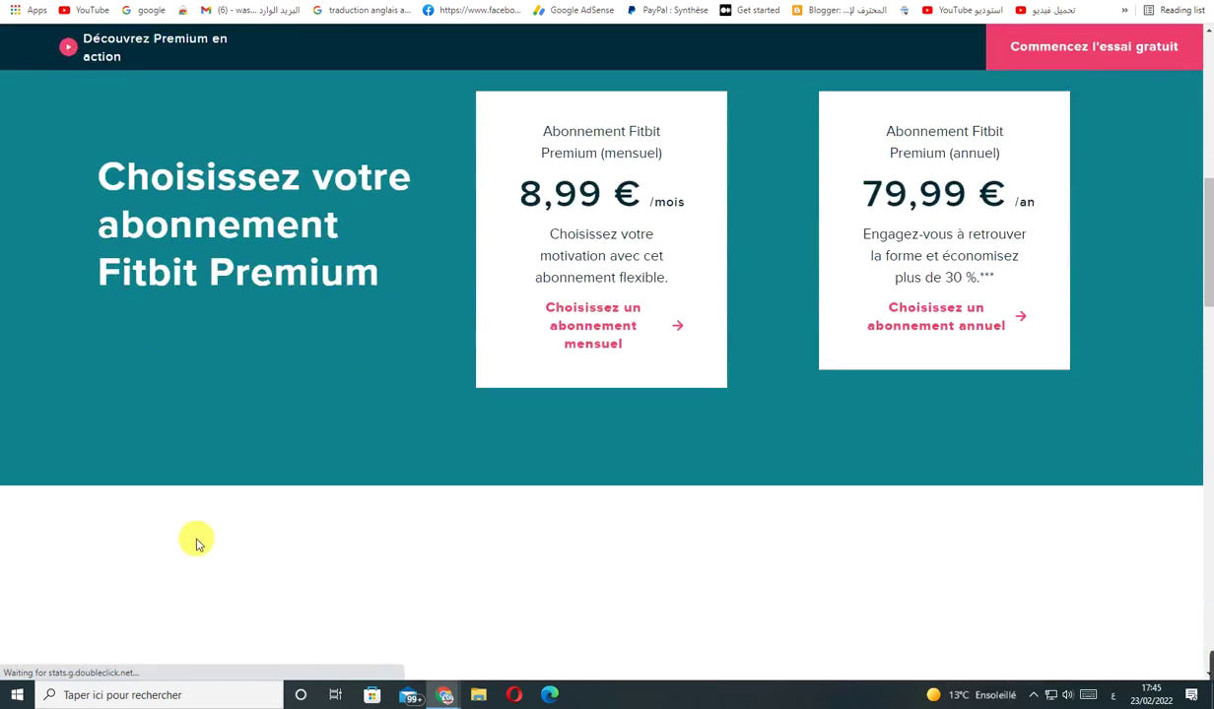
pyautogui.scroll(3, 195, 542)
# Return to the document and open the Fitbit affiliate program sign-up link
pyautogui.hotkey('ctrl', 'Tab')
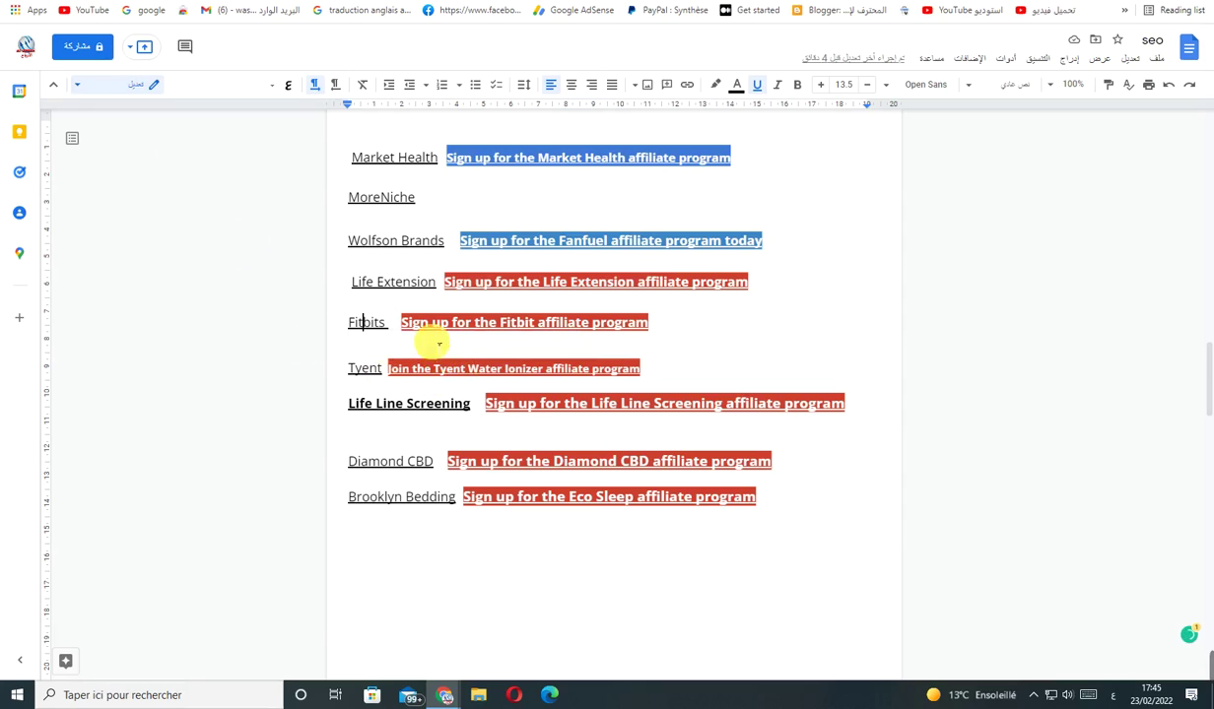
pyautogui.click(456, 330)
pyautogui.click(594, 345)
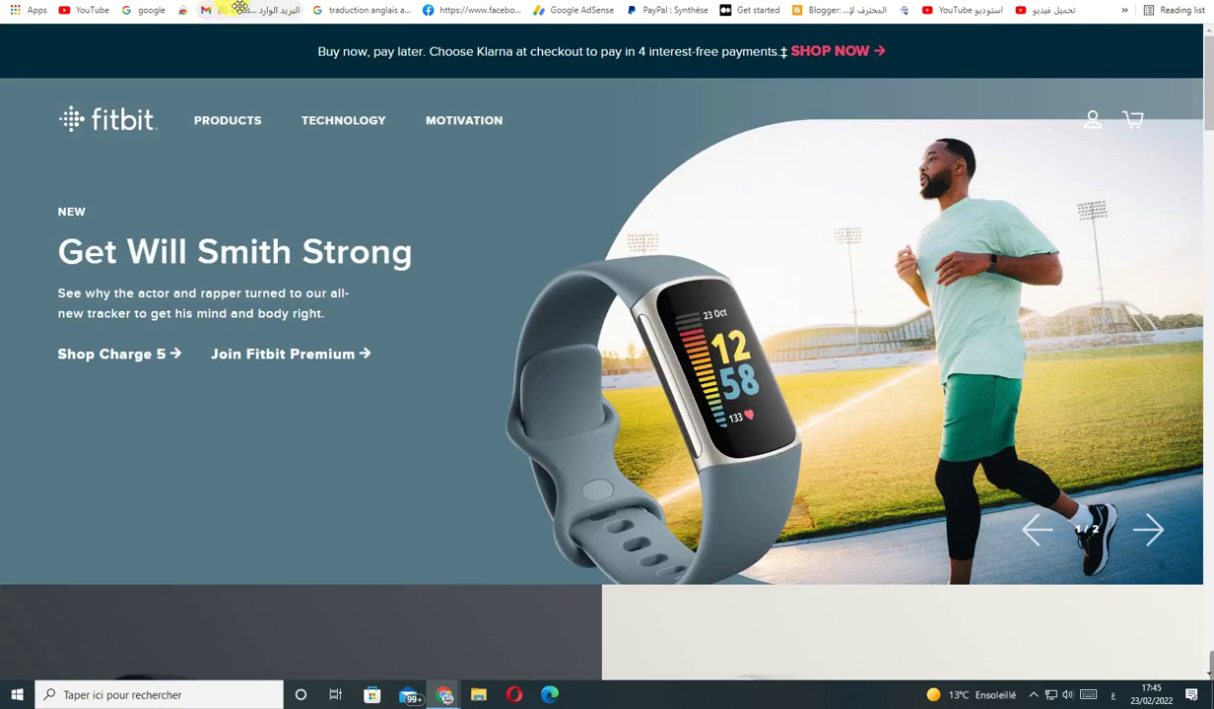
# Look through the US Fitbit homepage from the featured trackers down to the footer links
pyautogui.scroll(-15, 525, 330)
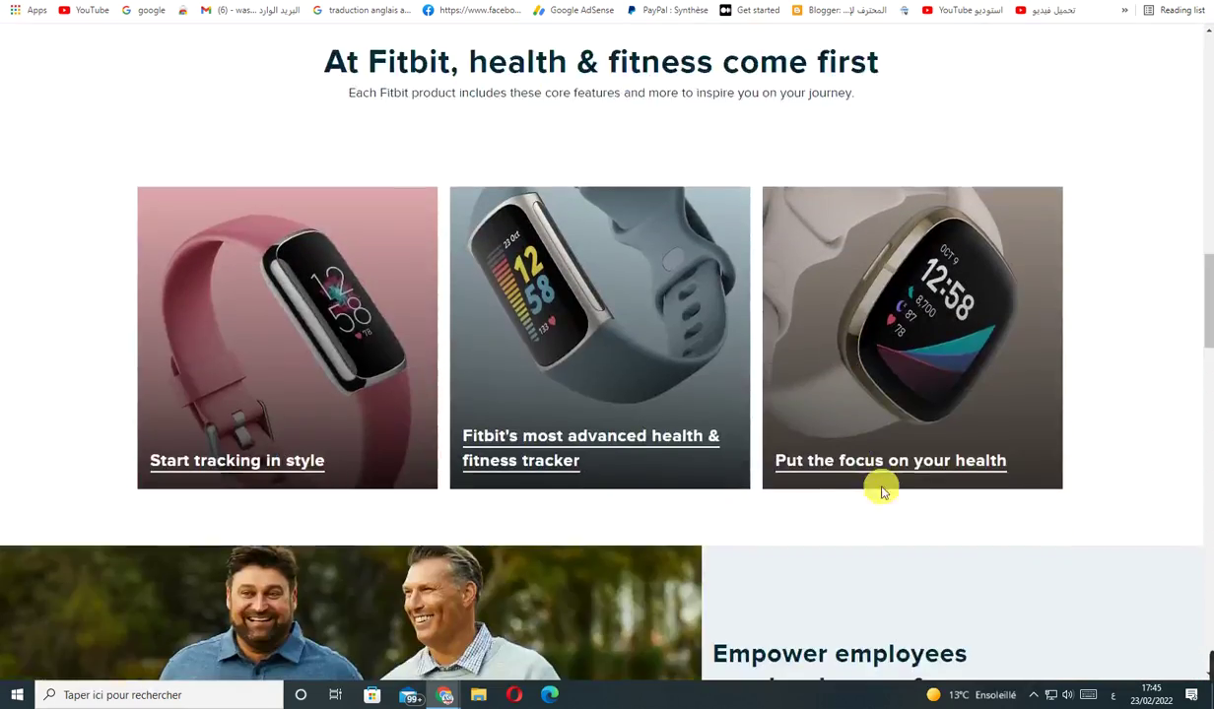
pyautogui.scroll(-5, 882, 493)
pyautogui.moveTo(1210, 384); pyautogui.dragTo(1172, 680)
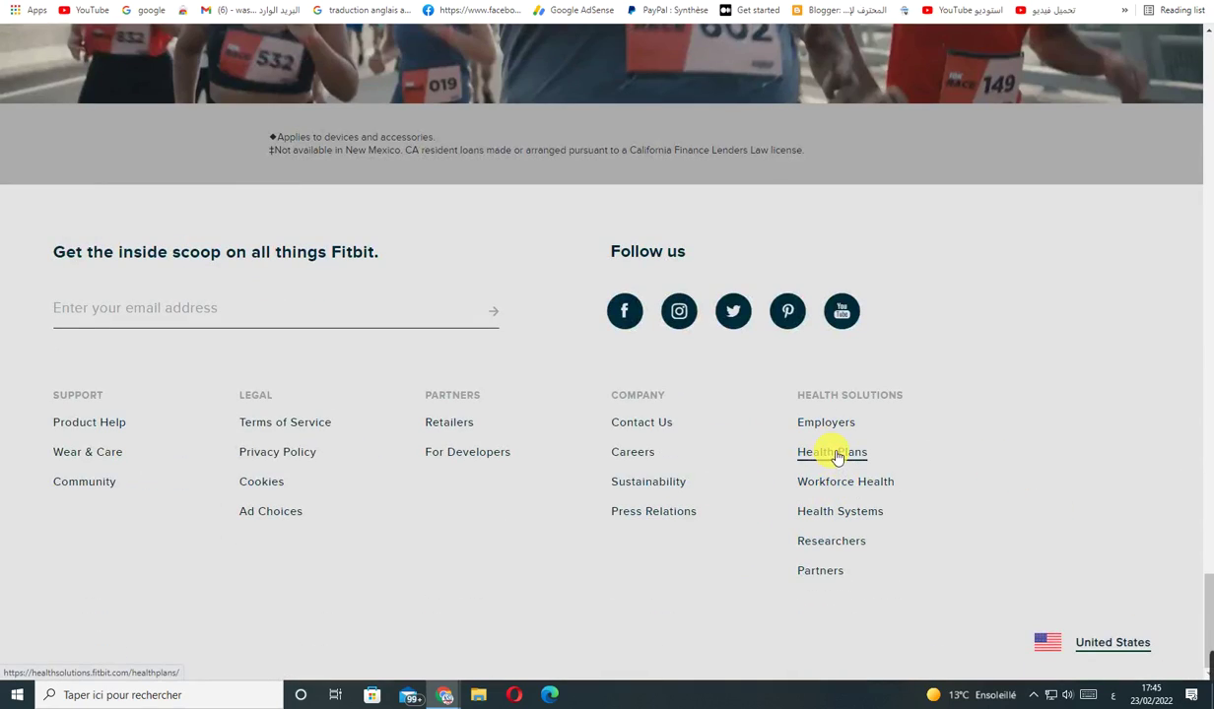
# Open the Health Solutions Partners page and review the partner offering, supported organizations and partnering options
pyautogui.click(820, 571)
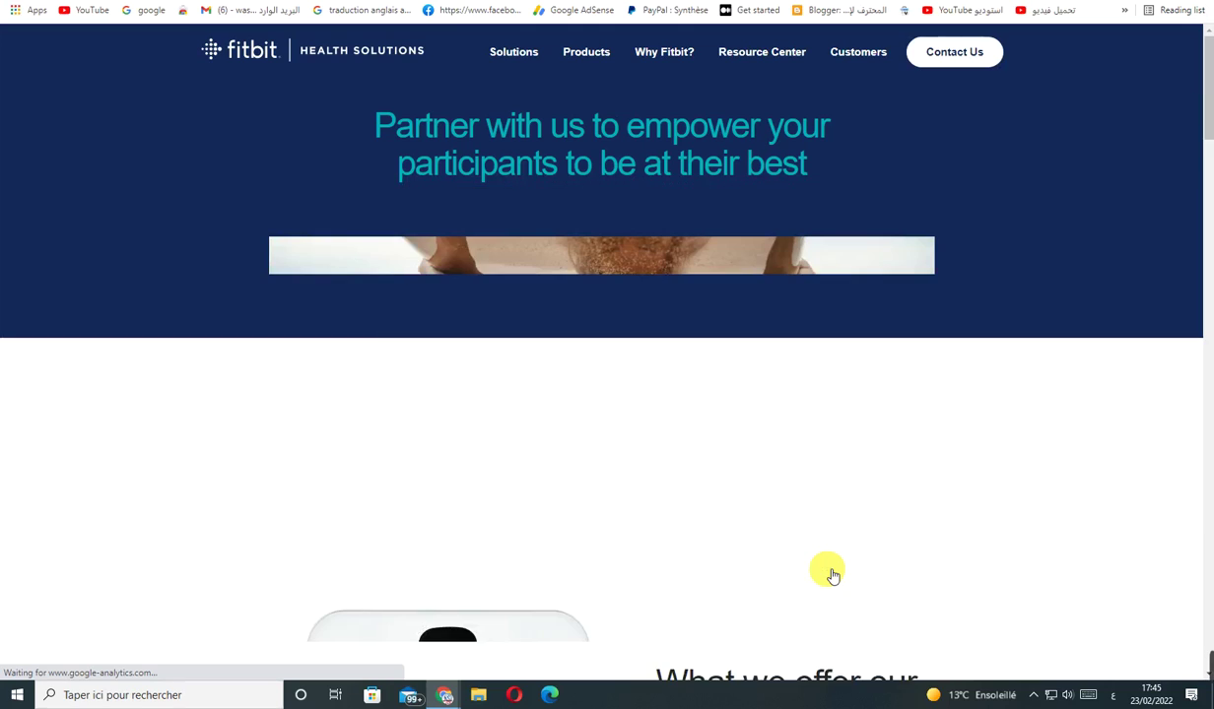
pyautogui.scroll(-3, 741, 570)
pyautogui.scroll(-10, 741, 570)
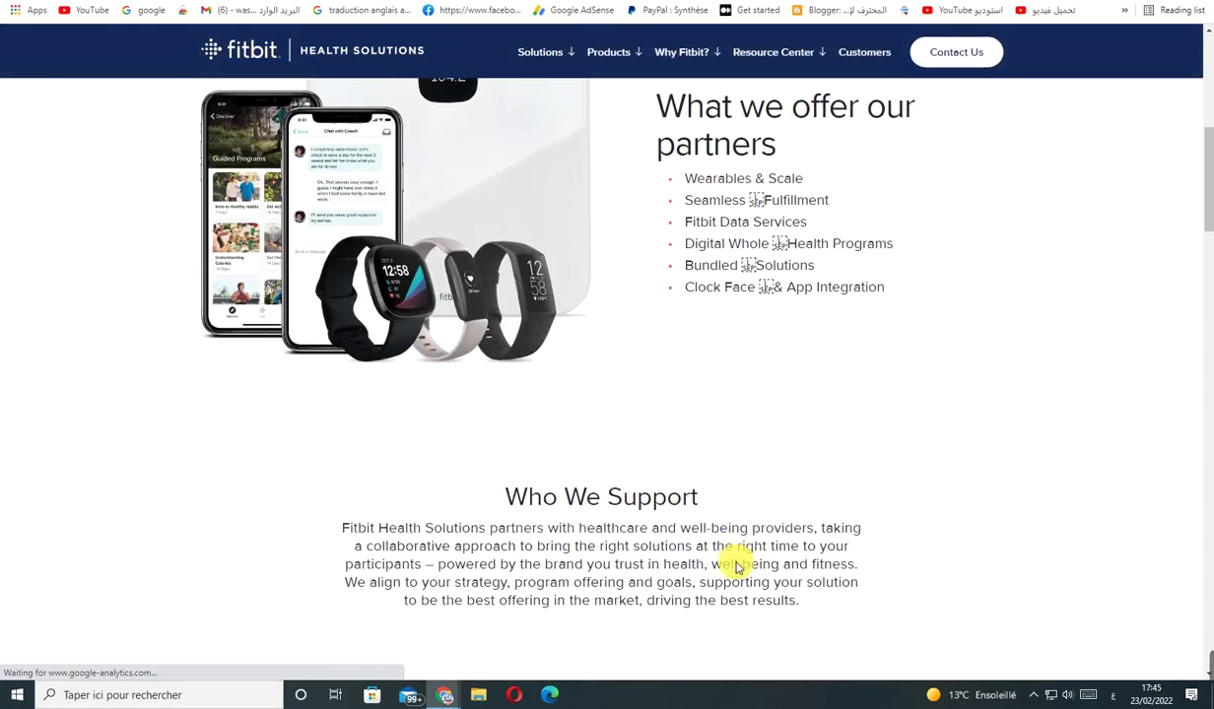
pyautogui.scroll(2, 514, 365)
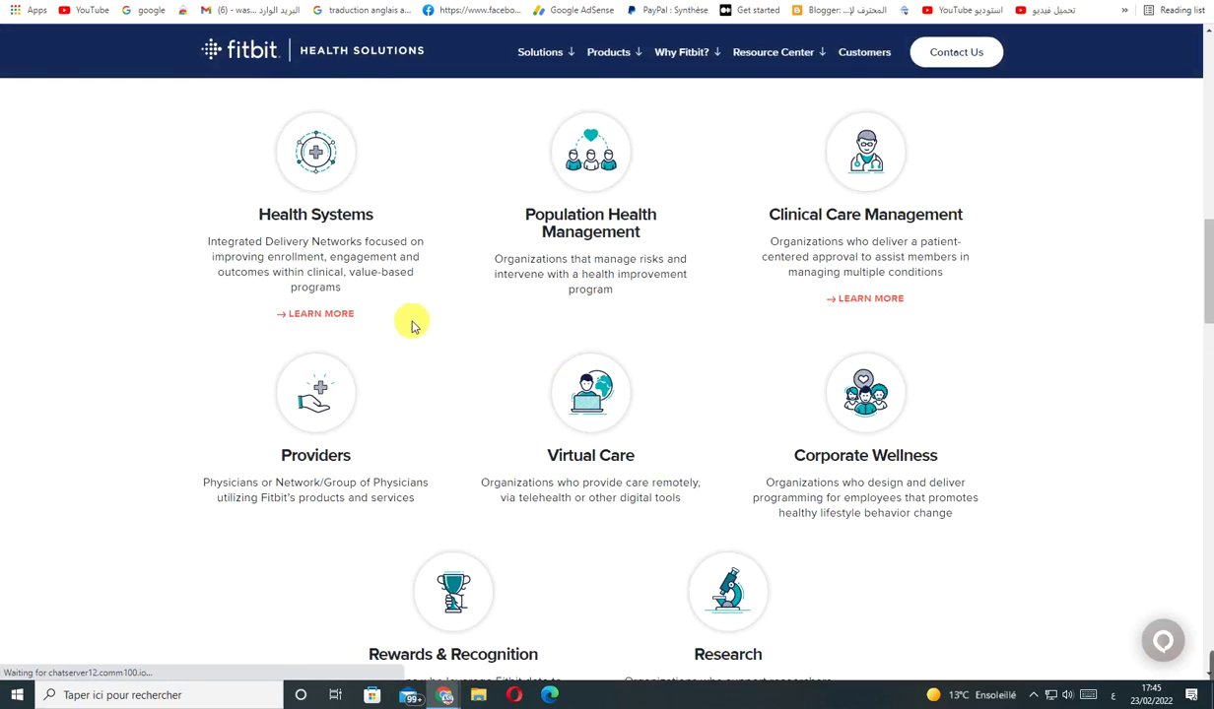
pyautogui.scroll(-5, 610, 455)
pyautogui.scroll(-15, 616, 532)
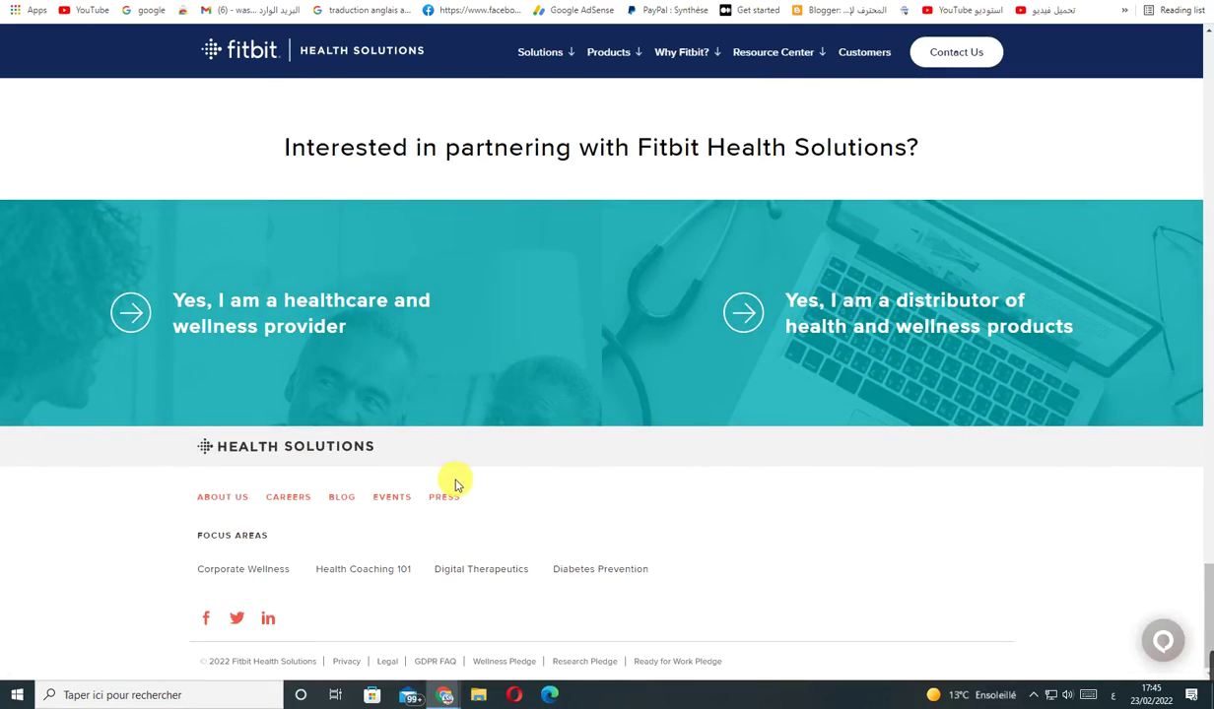
# Open the Fitbit Health Solutions contact page and examine the fields of the Employer contact form
pyautogui.click(955, 65)
pyautogui.scroll(-2, 406, 542)
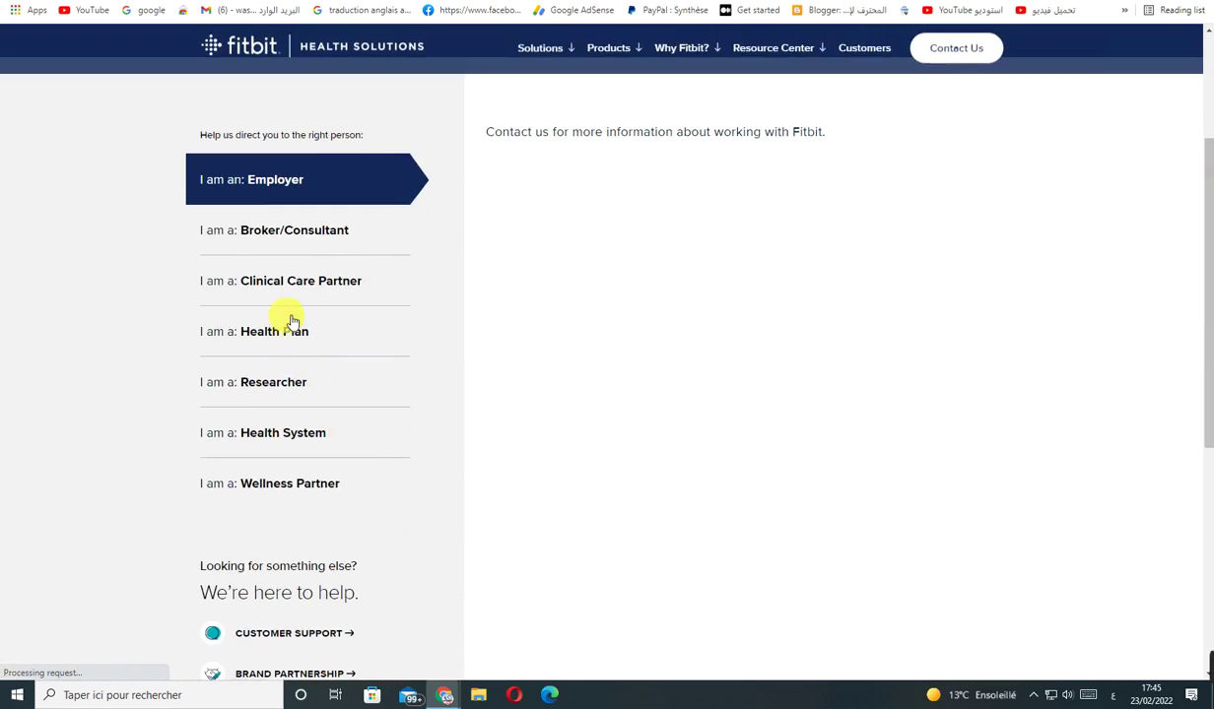
pyautogui.scroll(-4, 581, 557)
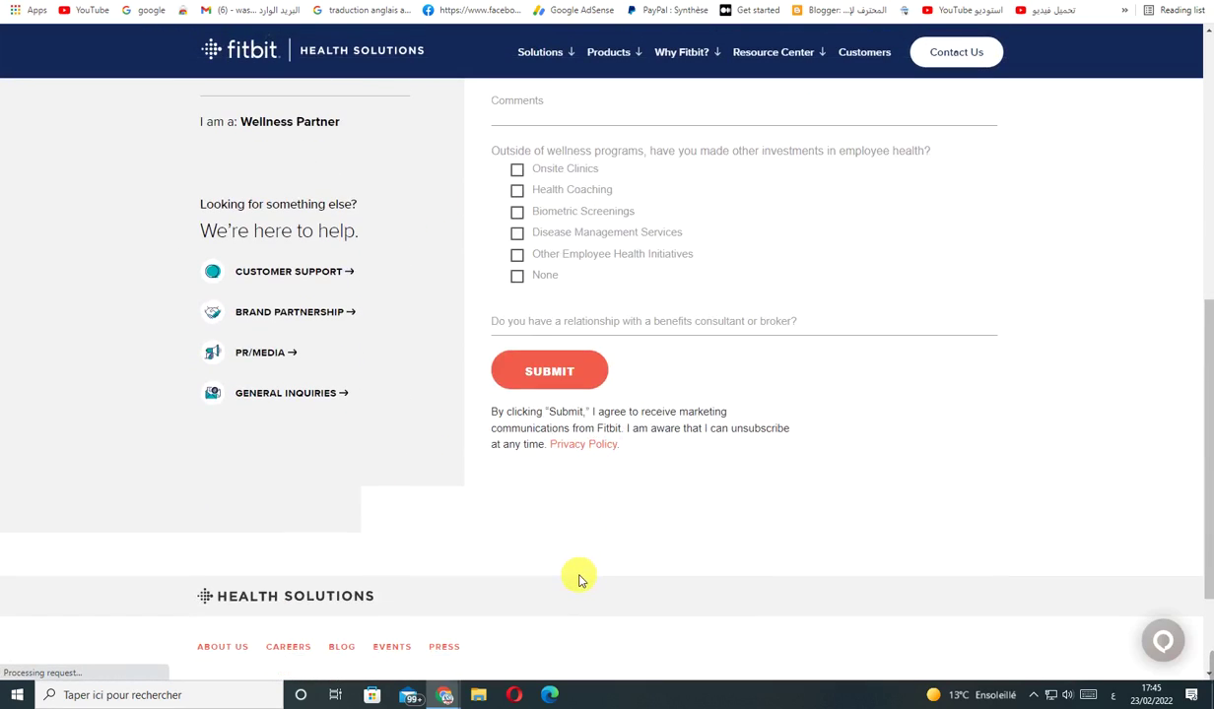
pyautogui.scroll(2, 553, 477)
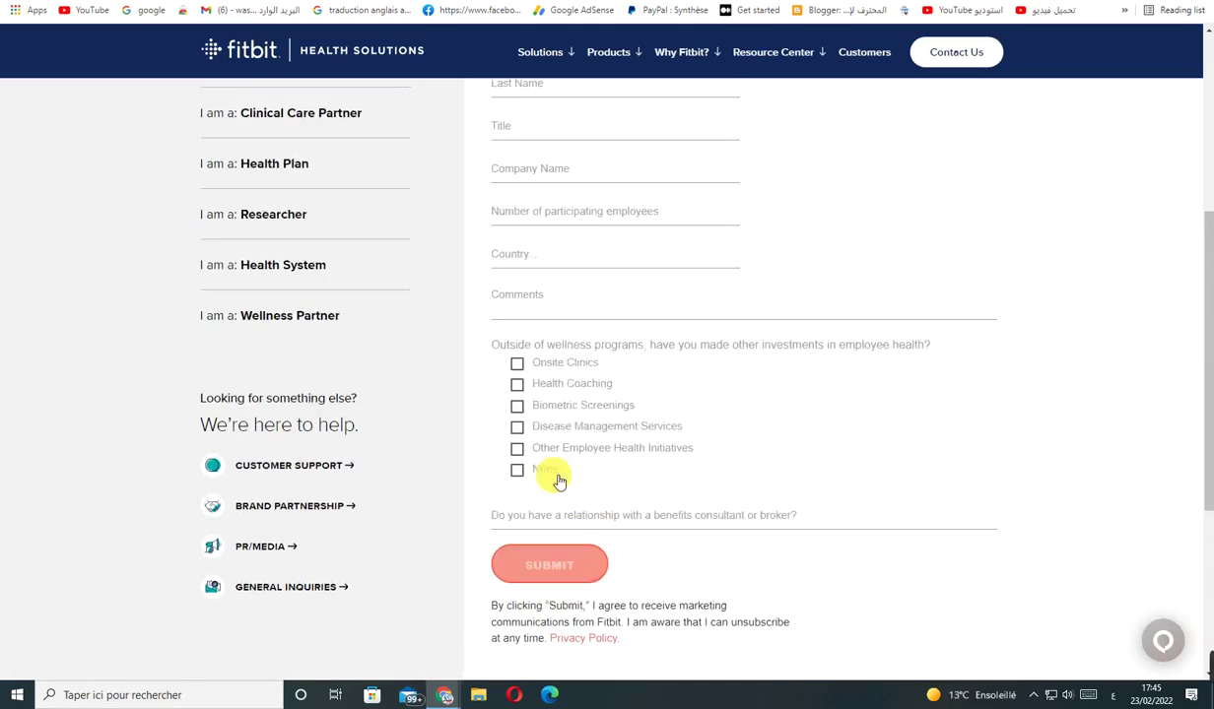
pyautogui.scroll(1, 522, 219)
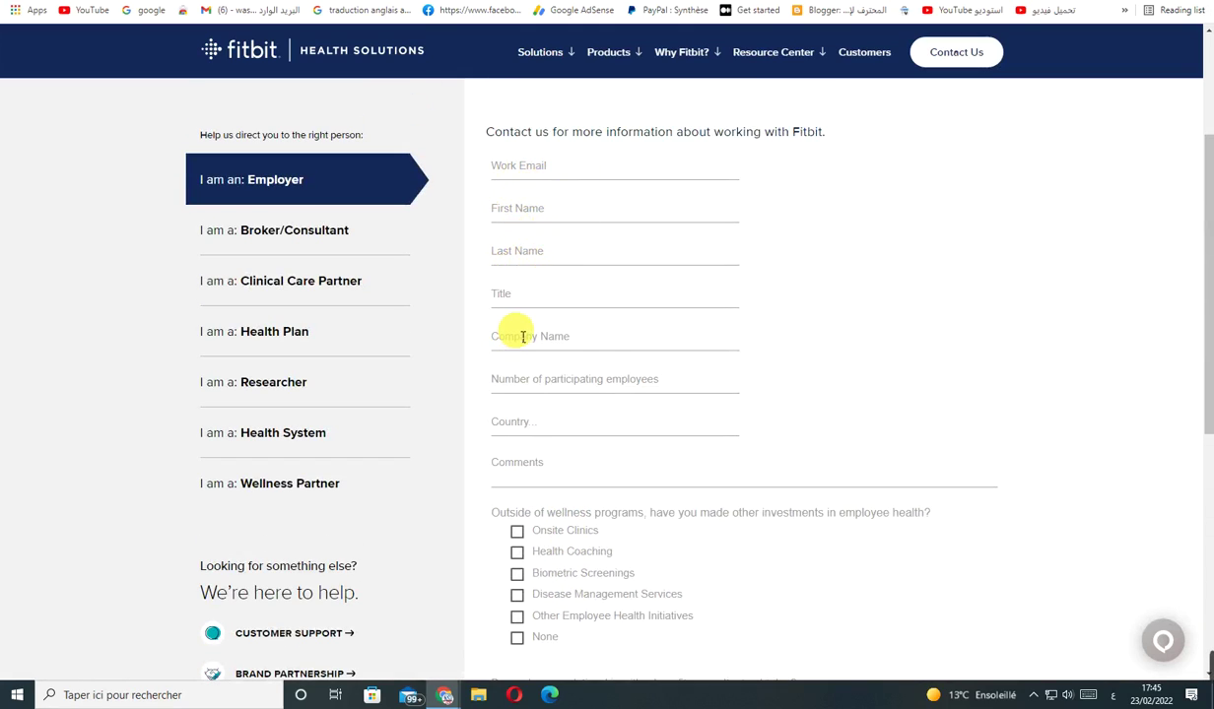
pyautogui.scroll(-1, 550, 457)
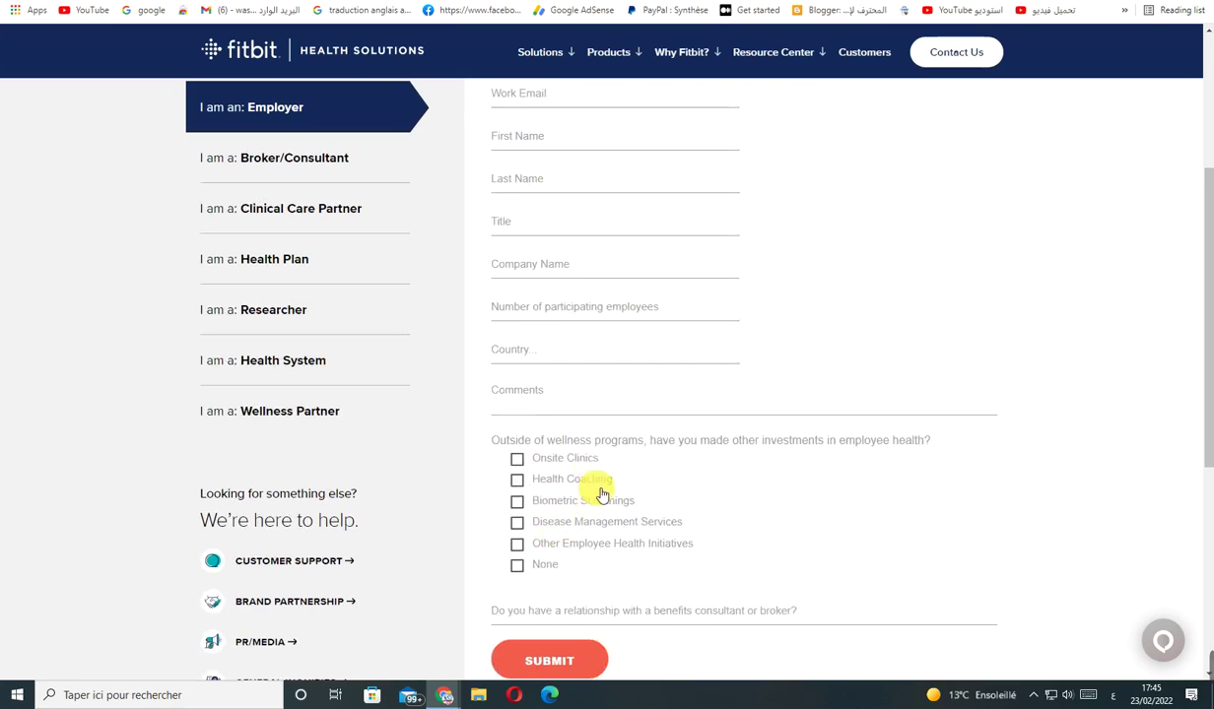
pyautogui.scroll(-2, 542, 596)
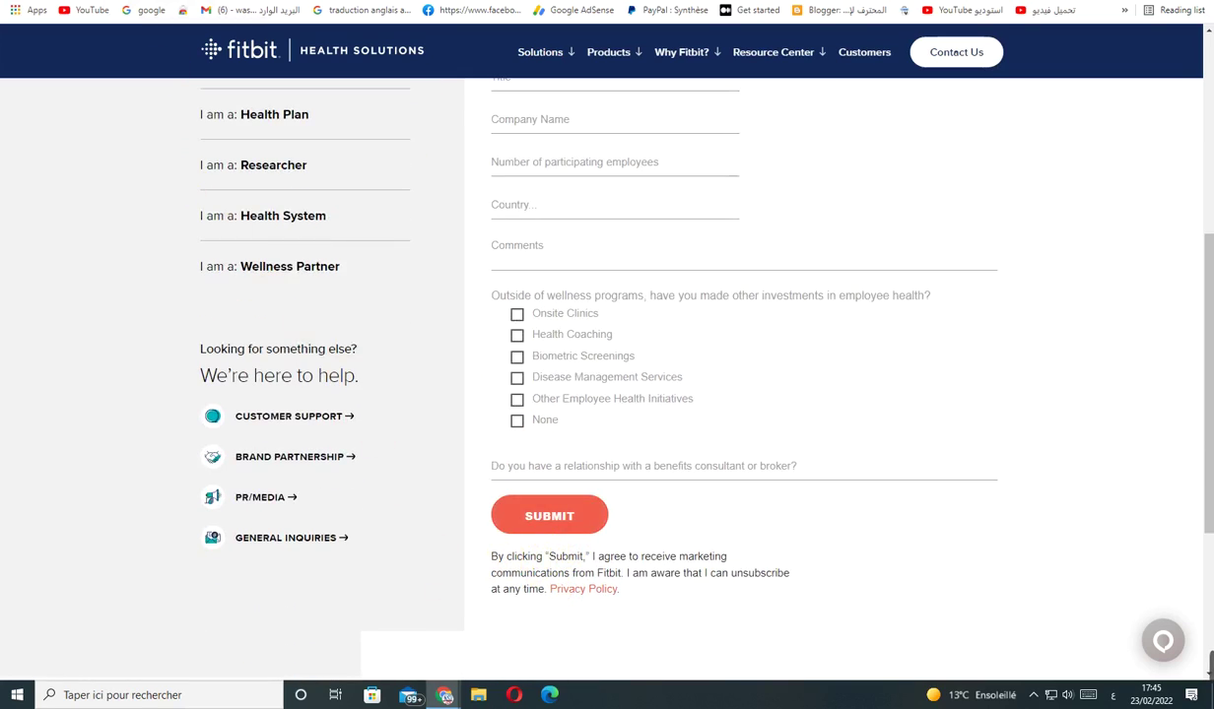
# Return to the document and open the Tyent website from its link
pyautogui.hotkey('ctrl', 'Tab')
pyautogui.hotkey('ctrl', 'Tab')
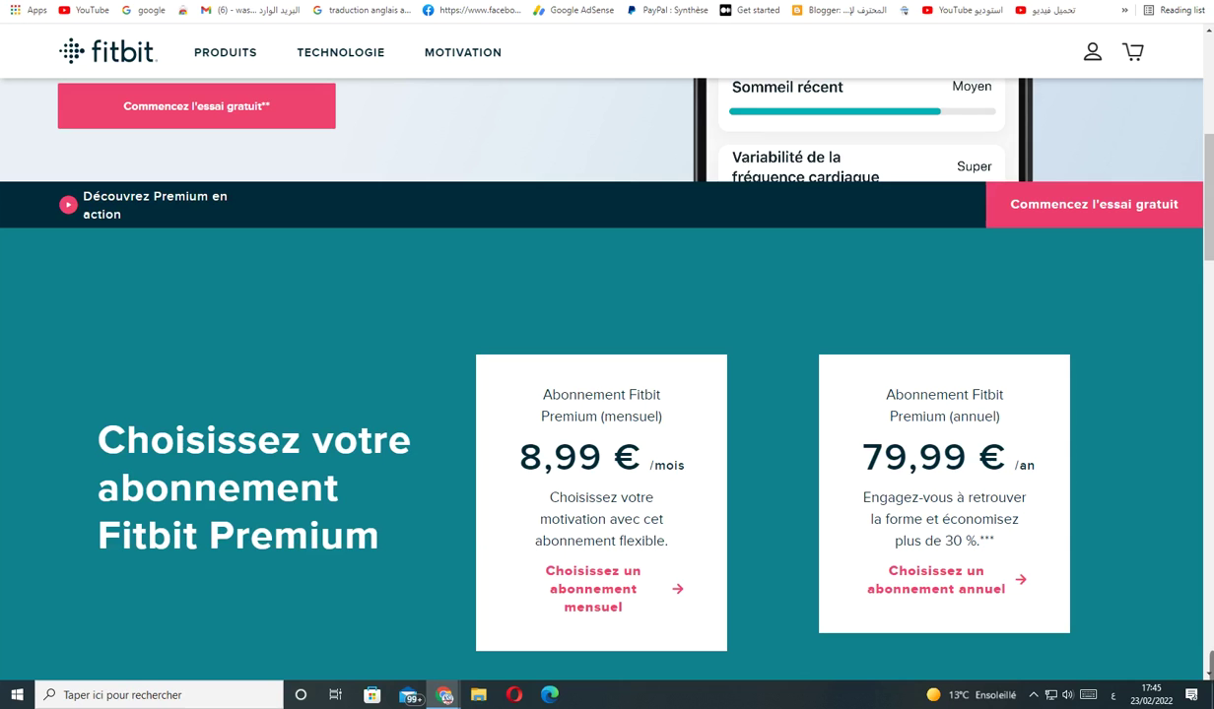
pyautogui.hotkey('ctrl', 'Tab')
pyautogui.hotkey('ctrl', 'Tab')
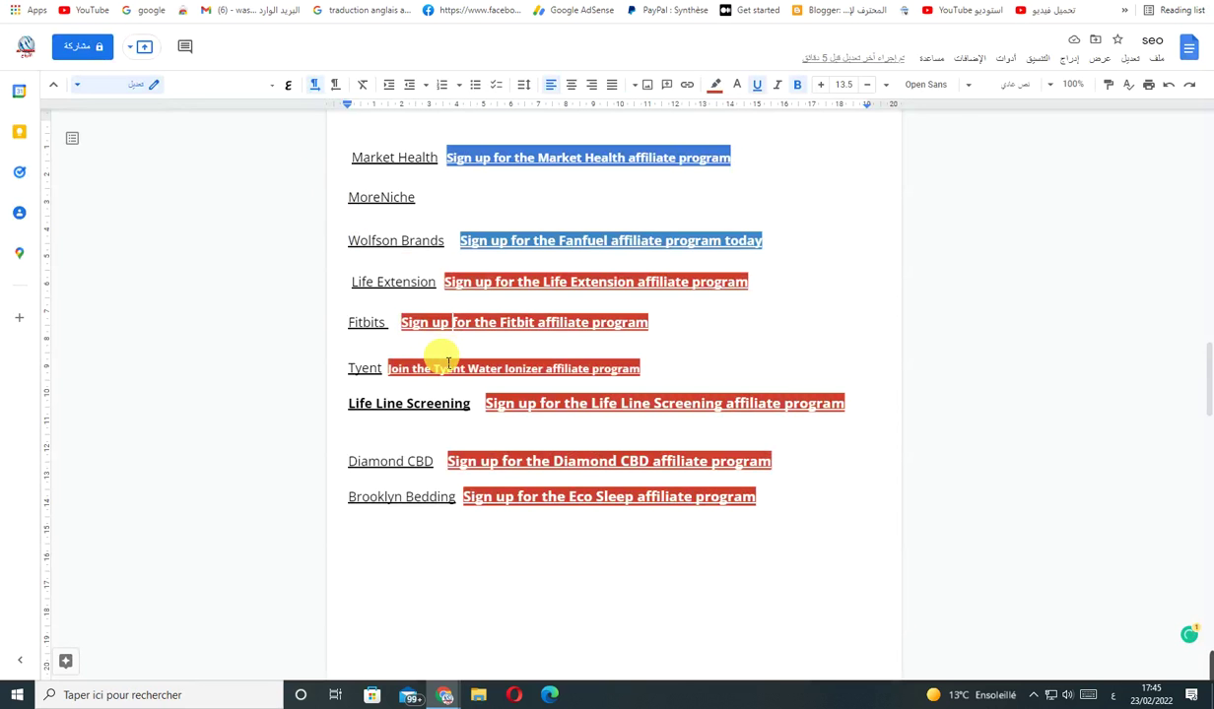
pyautogui.scroll(-2, 434, 358)
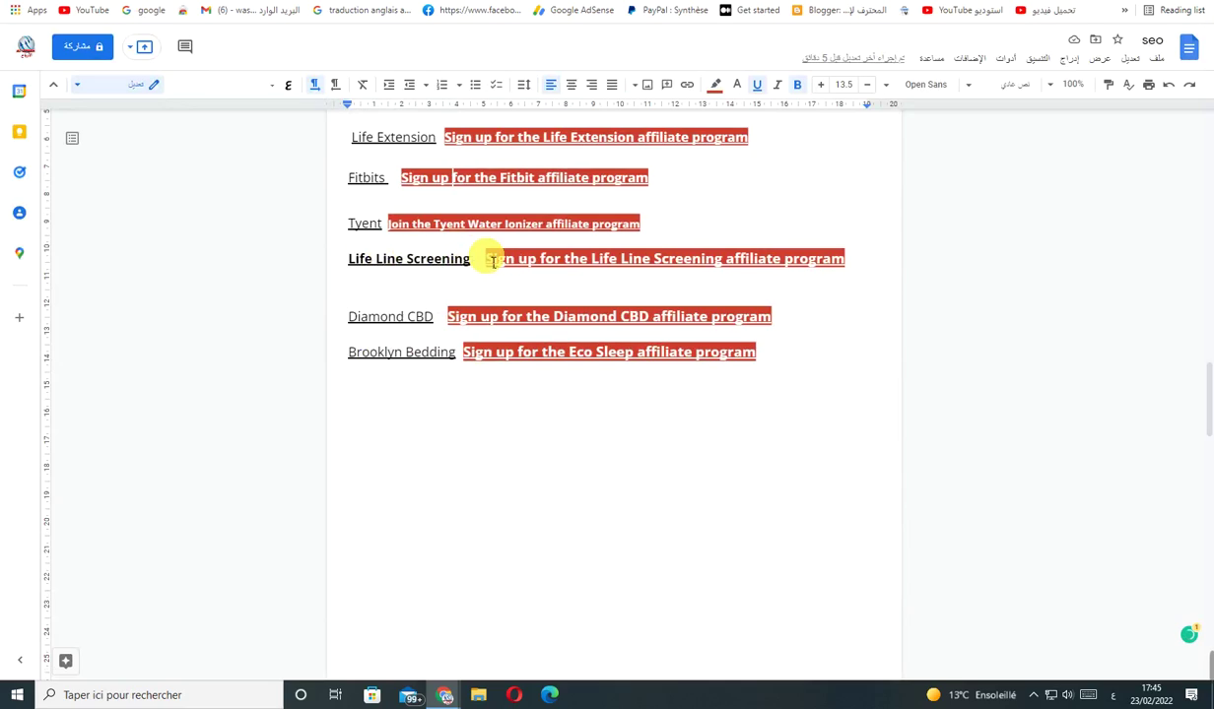
pyautogui.click(367, 224)
pyautogui.click(455, 247)
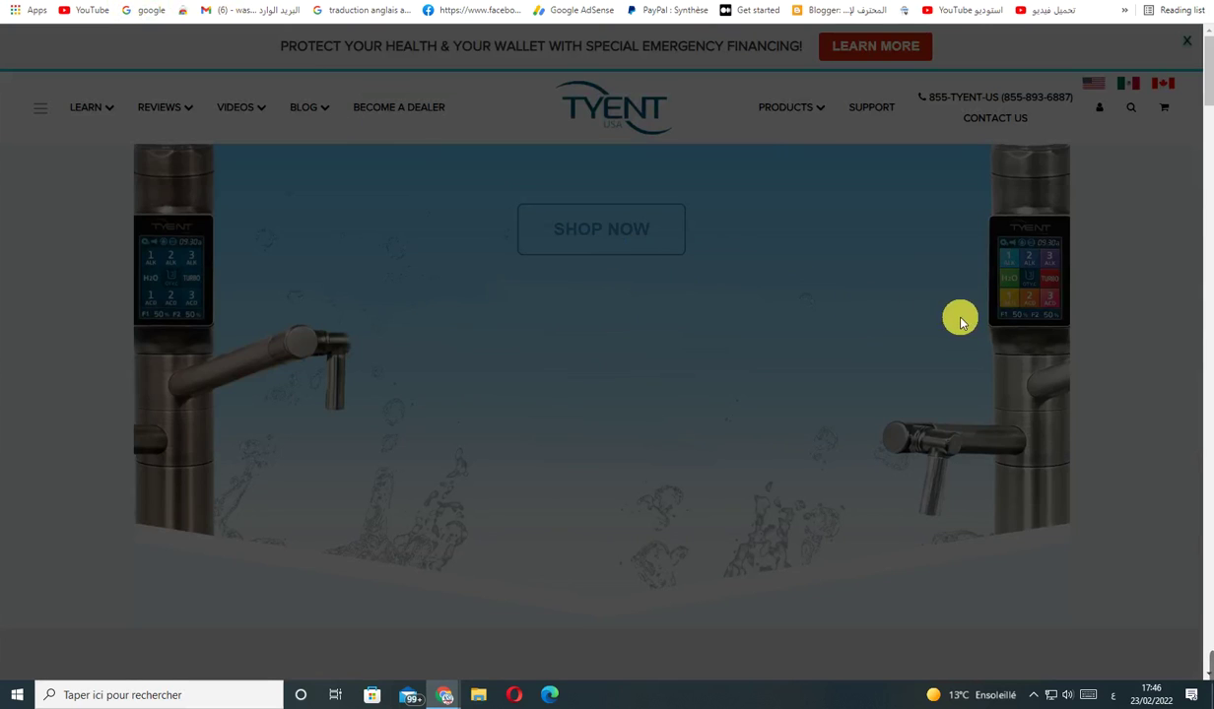
# Dismiss the water ionizer report pop-up, look through the Tyent homepage and close the page
pyautogui.scroll(-1, 903, 355)
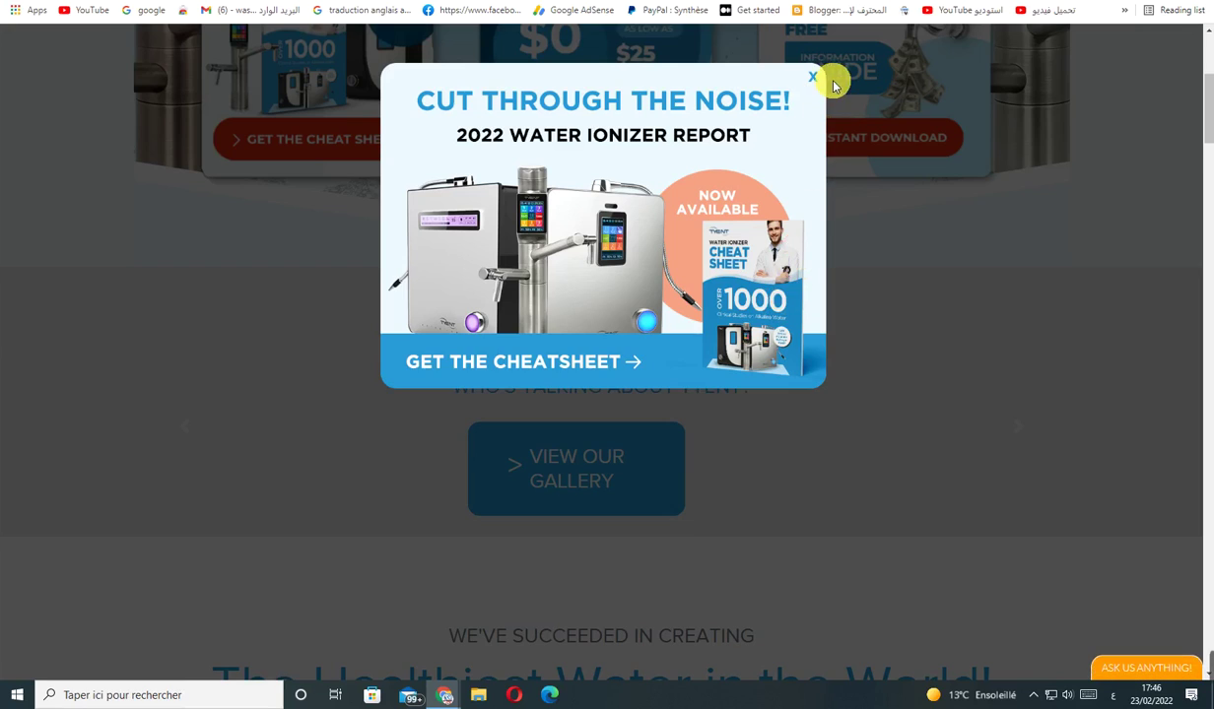
pyautogui.click(817, 80)
pyautogui.scroll(-5, 727, 347)
pyautogui.scroll(7, 693, 328)
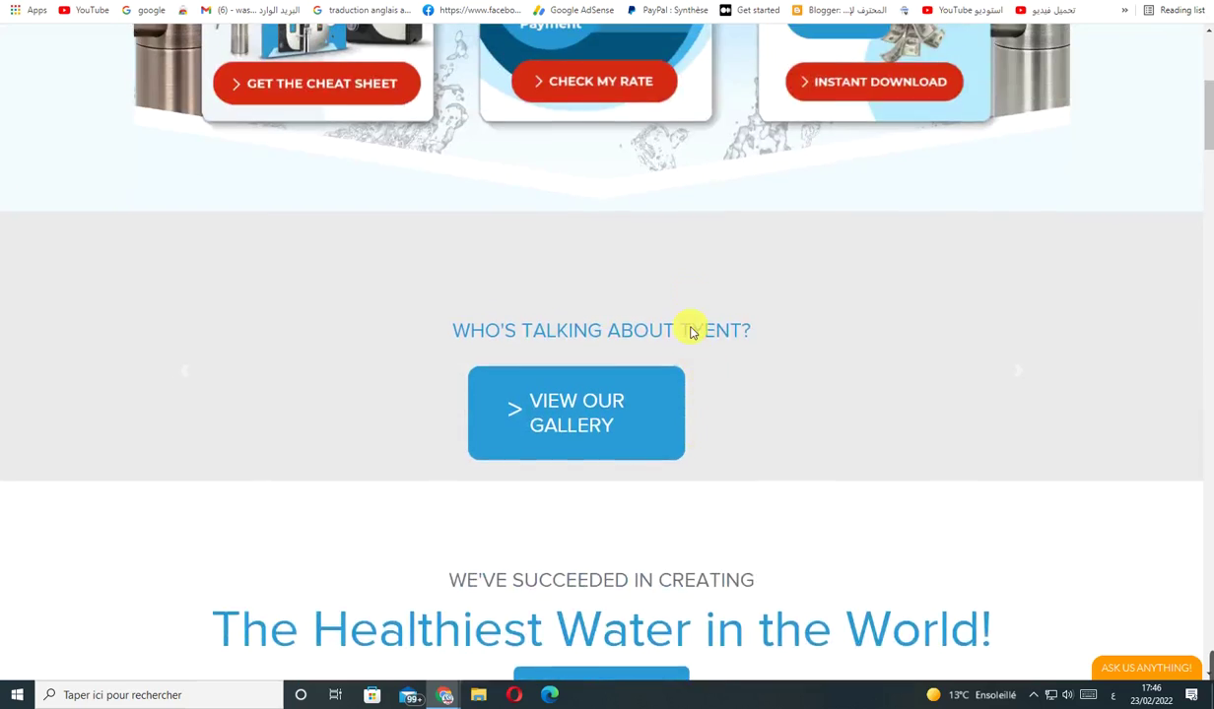
pyautogui.scroll(-20, 719, 236)
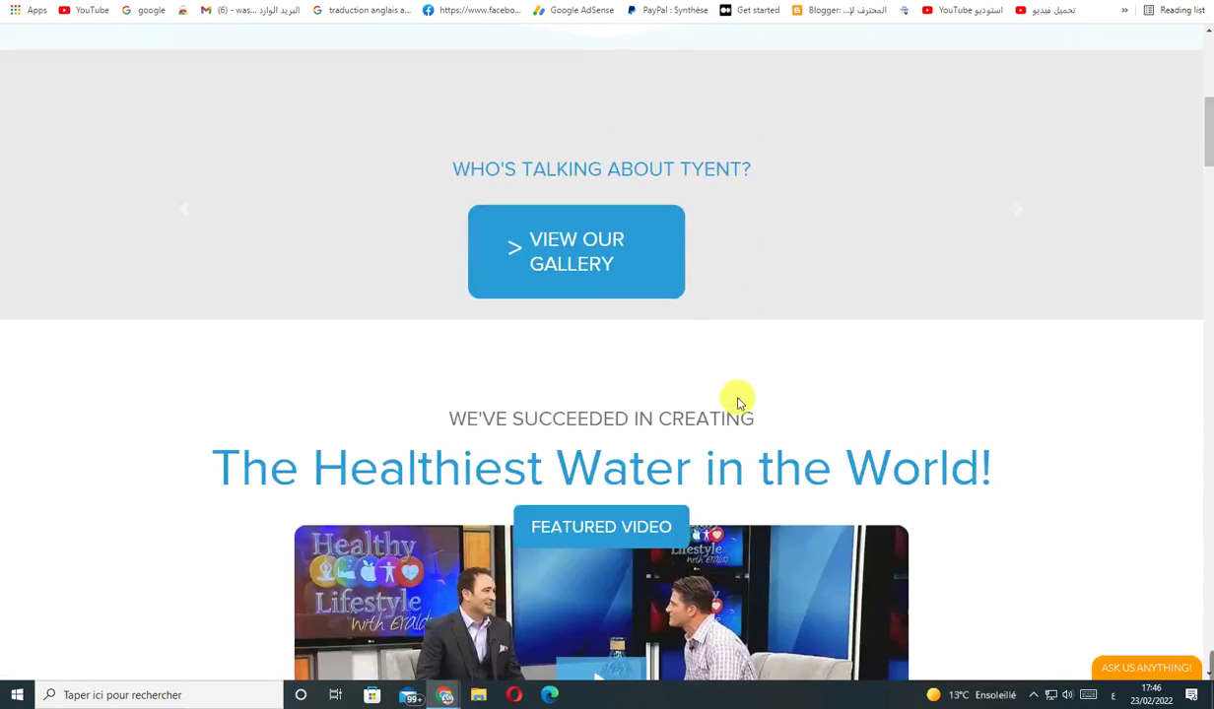
pyautogui.hotkey('ctrl', 'w')
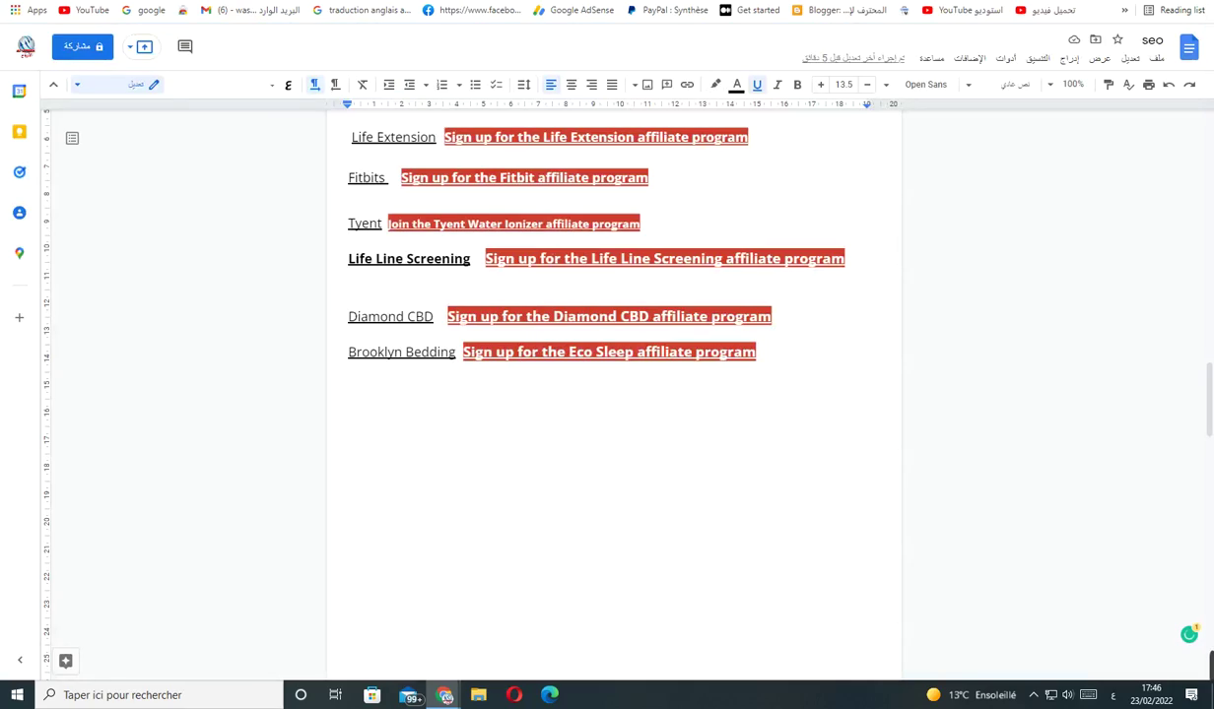
# Open the Tyent Water Ionizer affiliate sign-up link, view the ShareASale account creation form and close the page
pyautogui.click(517, 223)
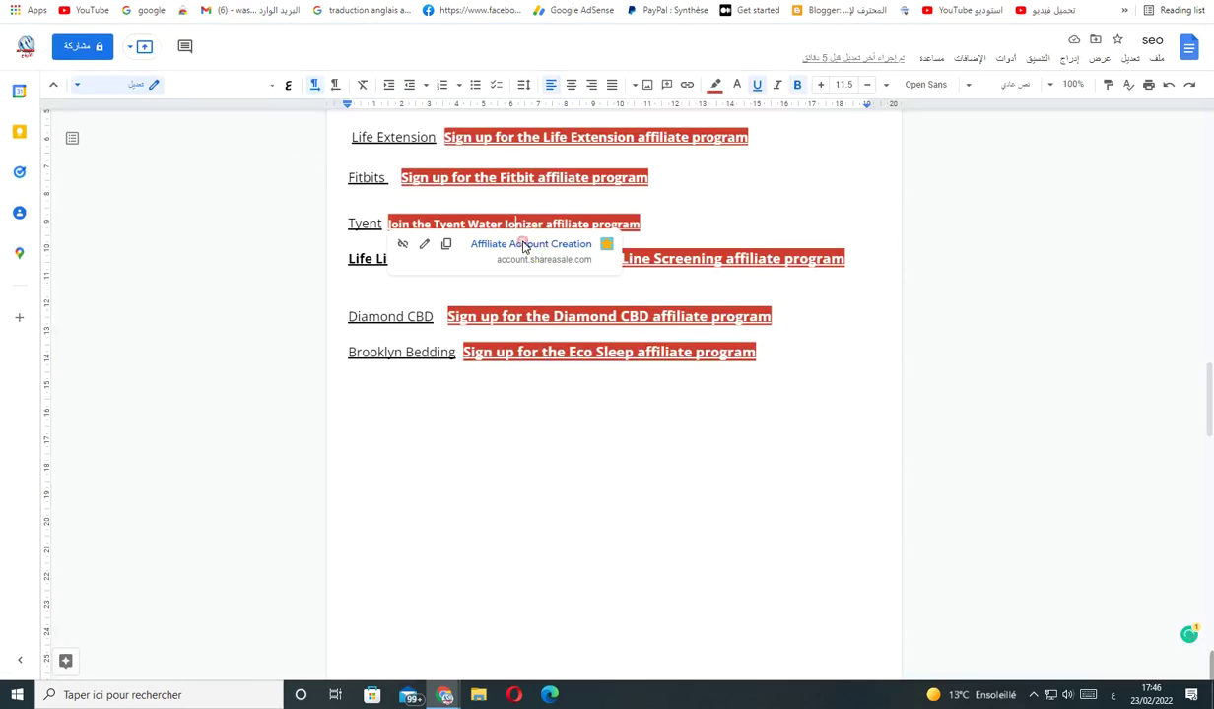
pyautogui.click(525, 245)
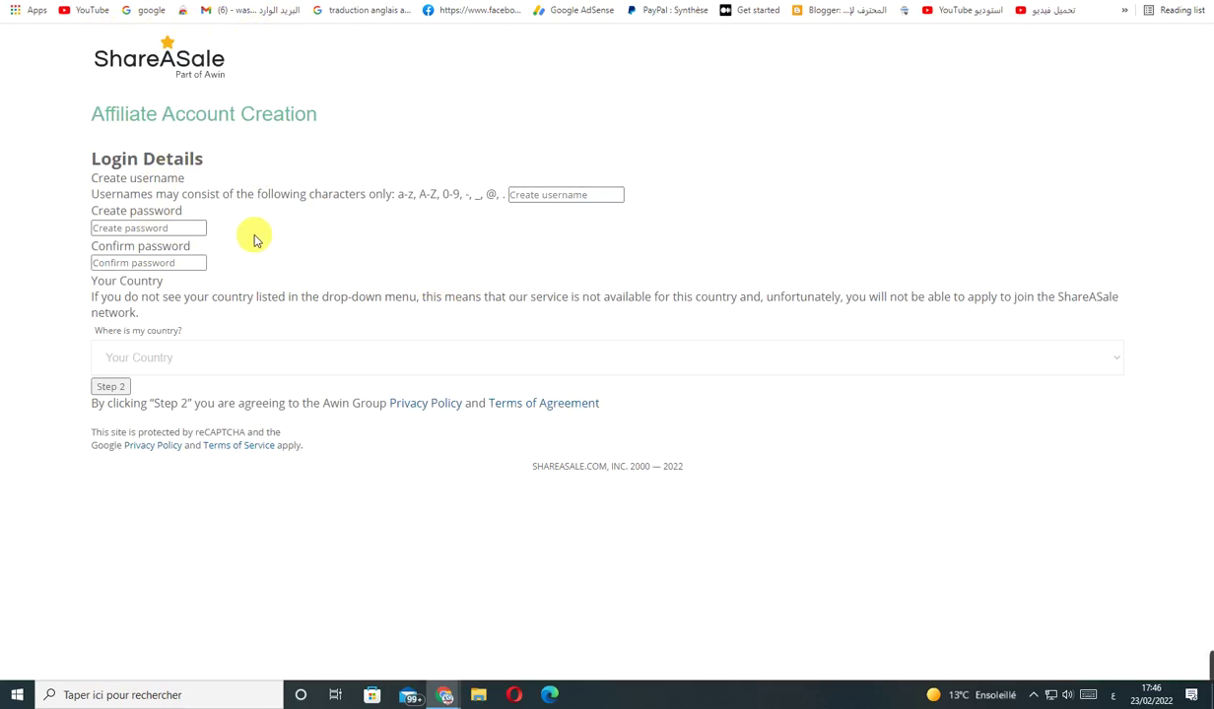
pyautogui.hotkey('ctrl', 'w')
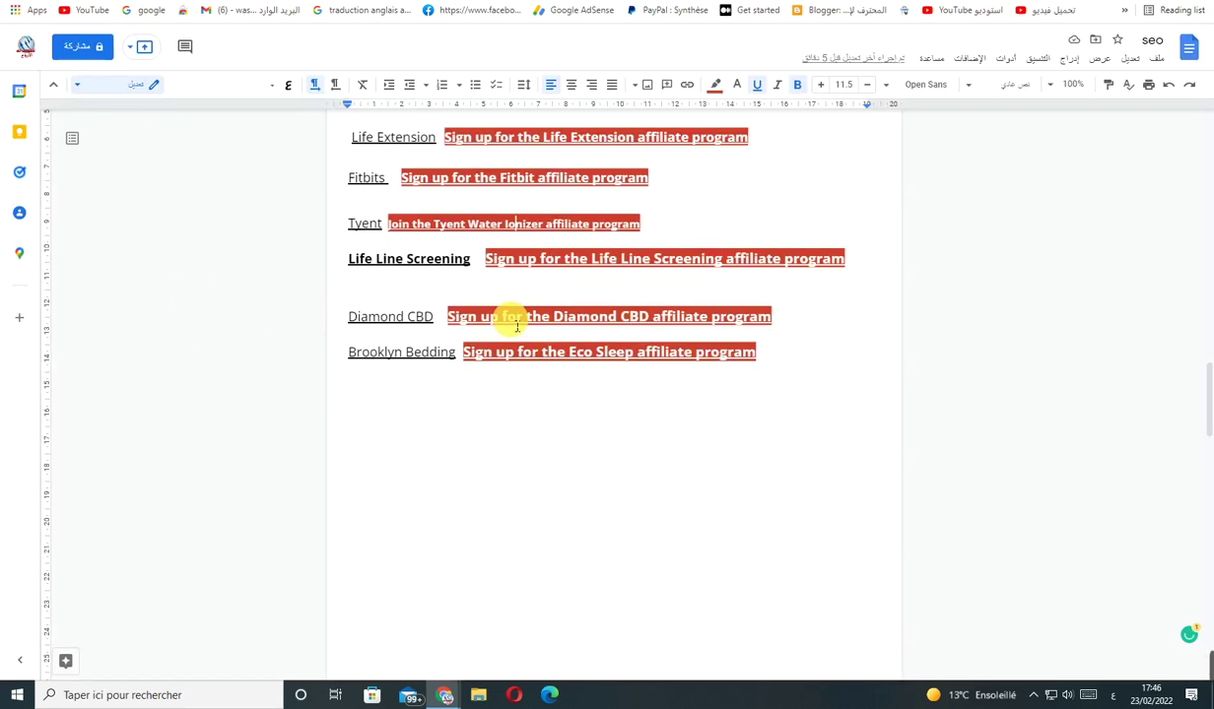
# Open the Diamond CBD website from its link in the document, look through the homepage products and return to the document
pyautogui.click(509, 318)
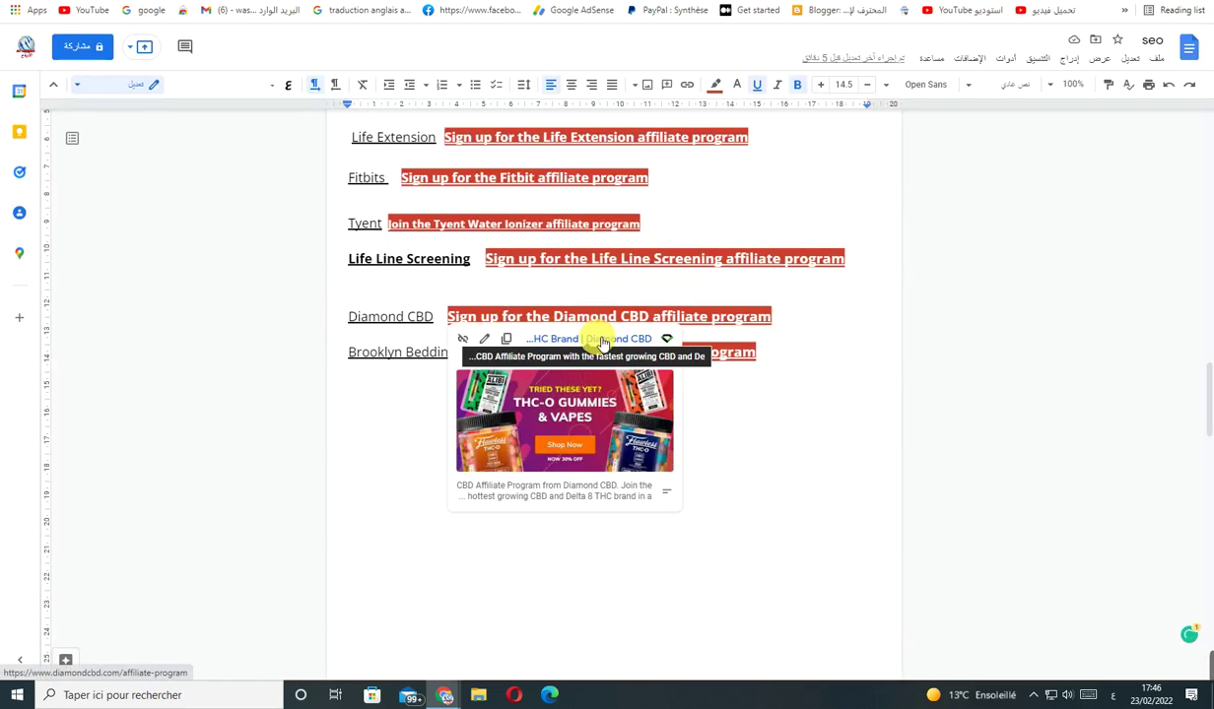
pyautogui.click(382, 319)
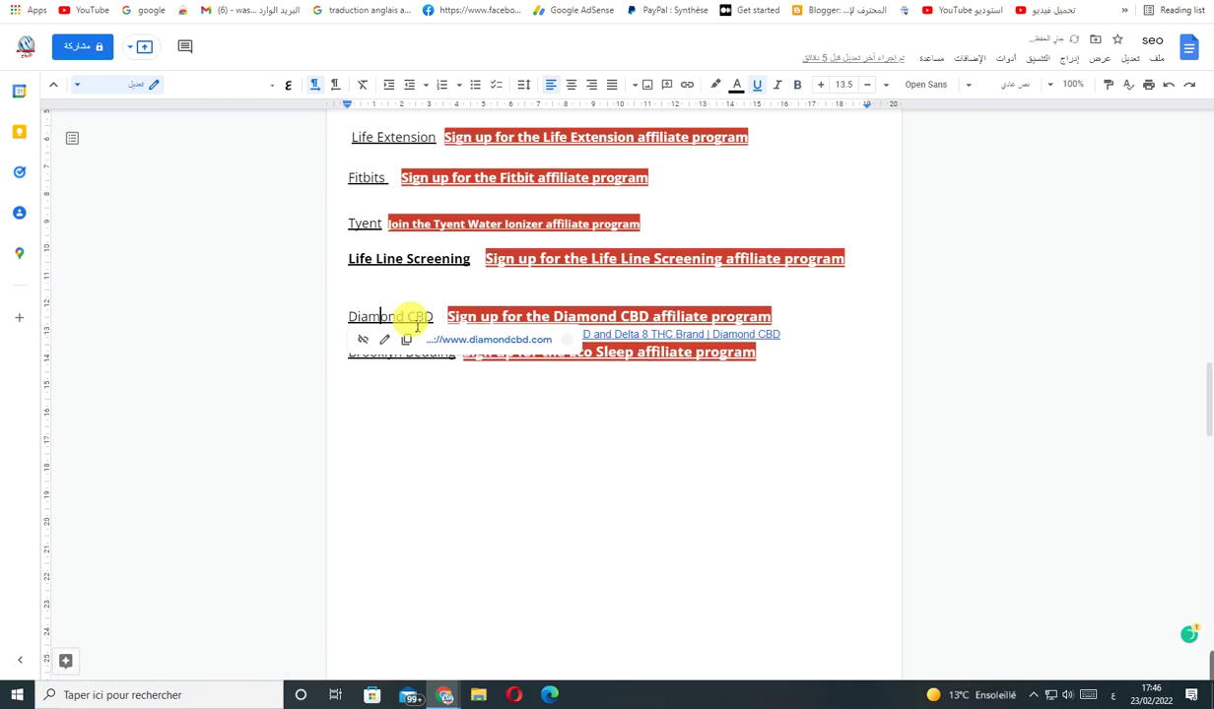
pyautogui.click(492, 339)
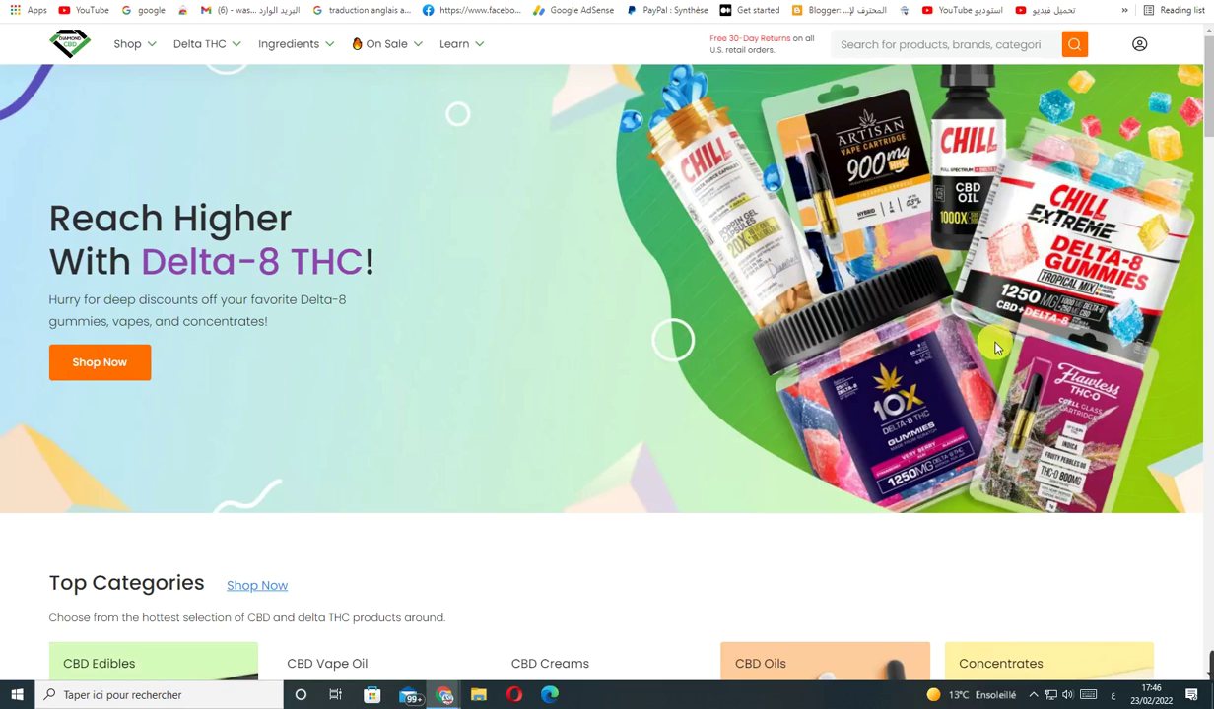
pyautogui.scroll(-1, 1000, 431)
pyautogui.scroll(-3, 1000, 430)
pyautogui.scroll(-5, 962, 447)
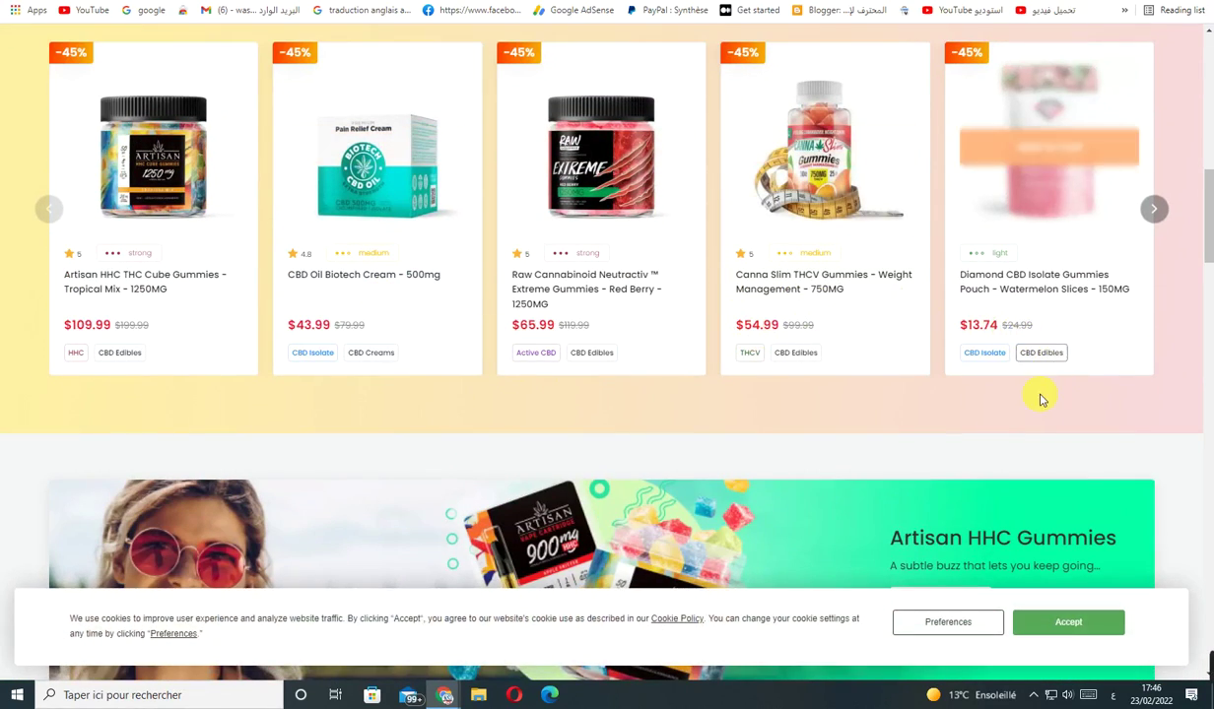
pyautogui.scroll(-7, 788, 424)
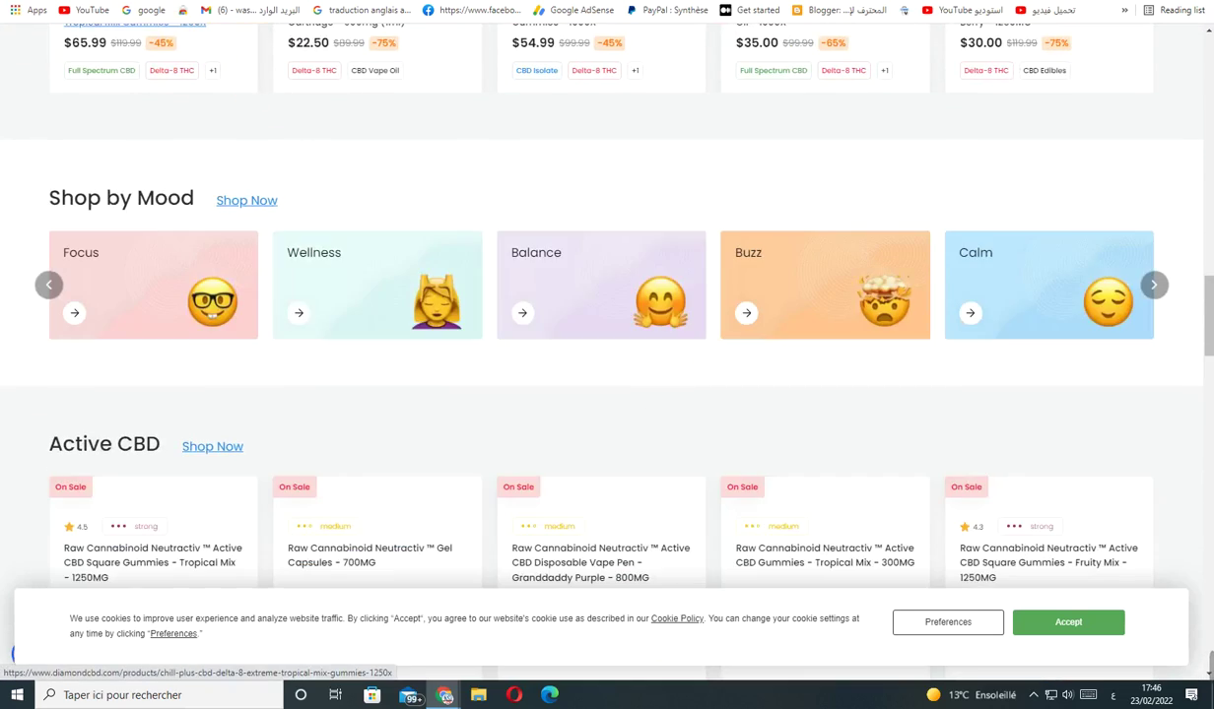
pyautogui.hotkey('ctrl', 'Tab')
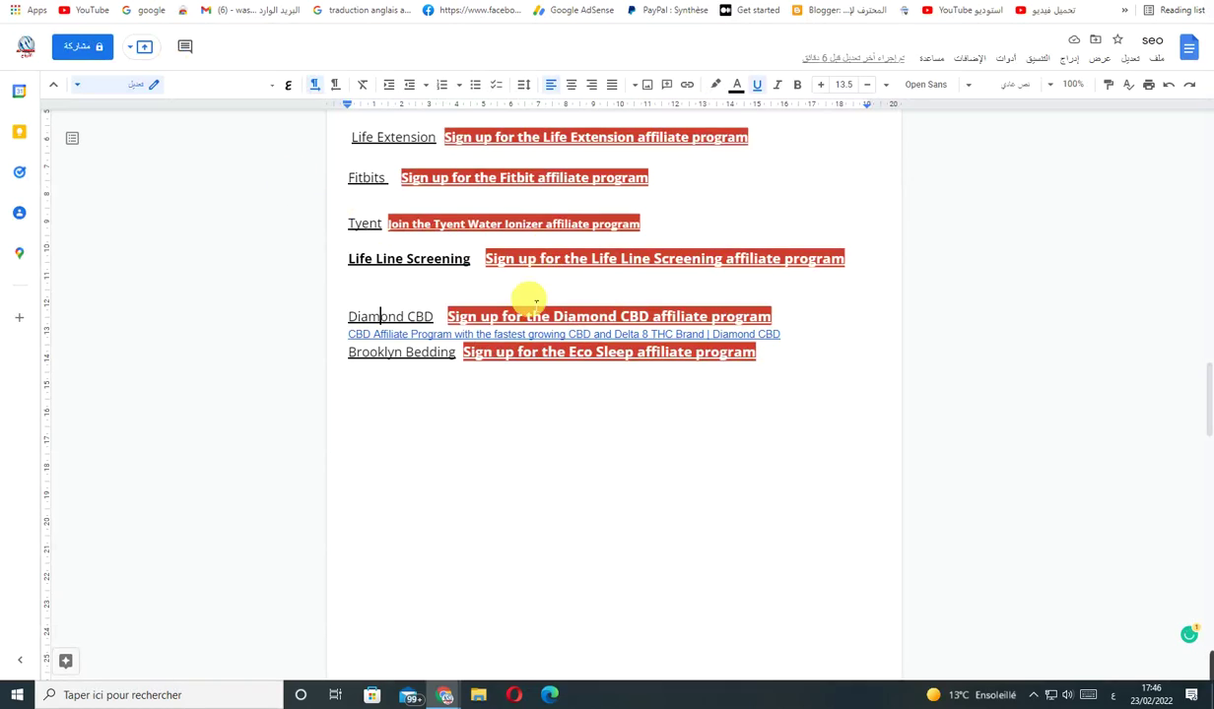
# Open the Diamond CBD affiliate program page from its sign-up link and look through the program's benefits
pyautogui.click(540, 319)
pyautogui.click(558, 341)
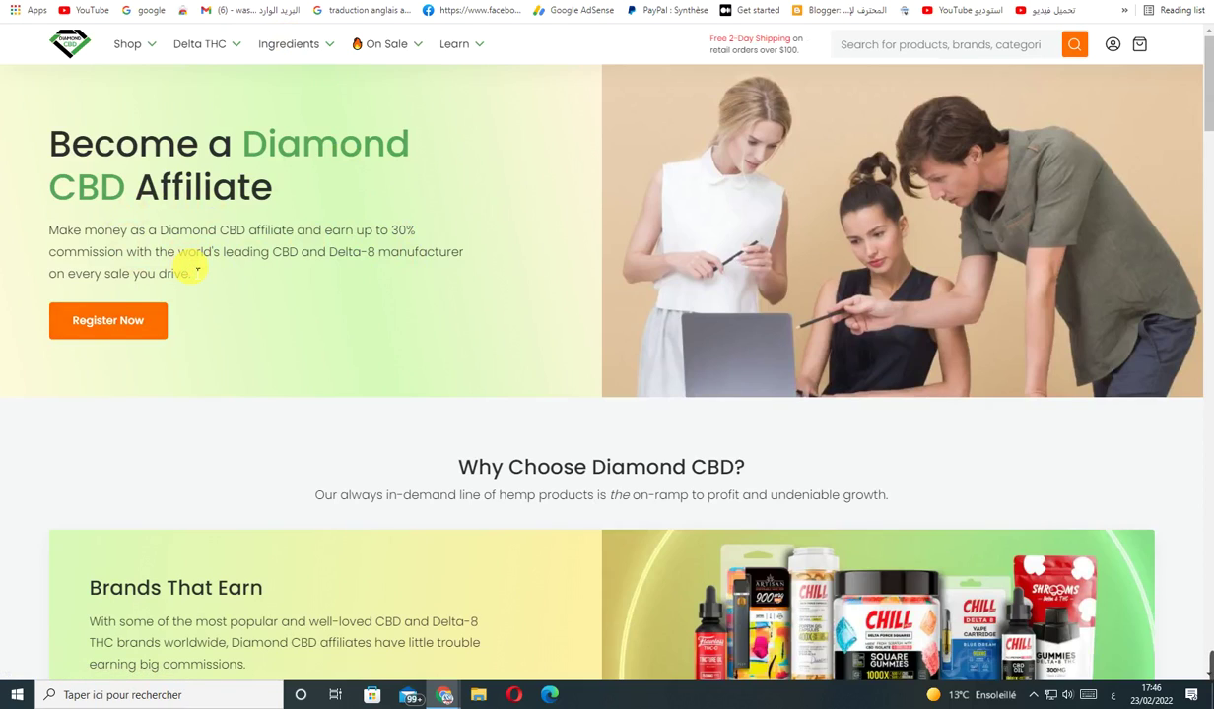
pyautogui.scroll(-15, 698, 466)
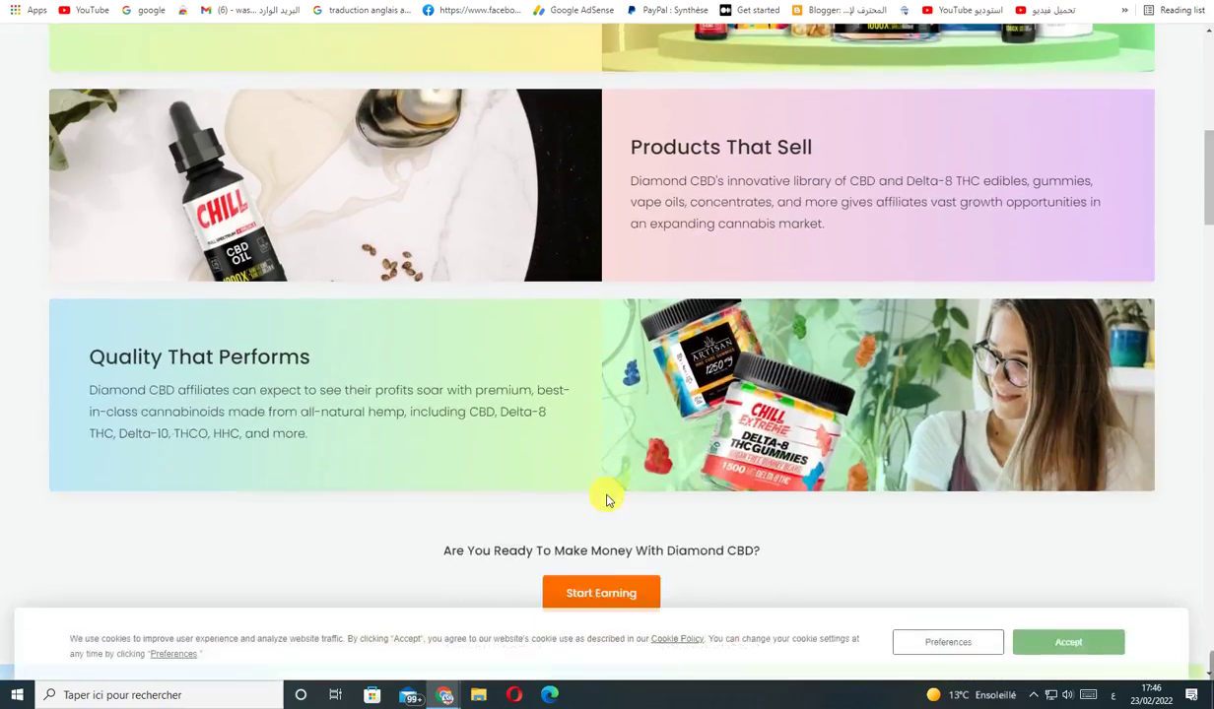
pyautogui.scroll(-4, 630, 504)
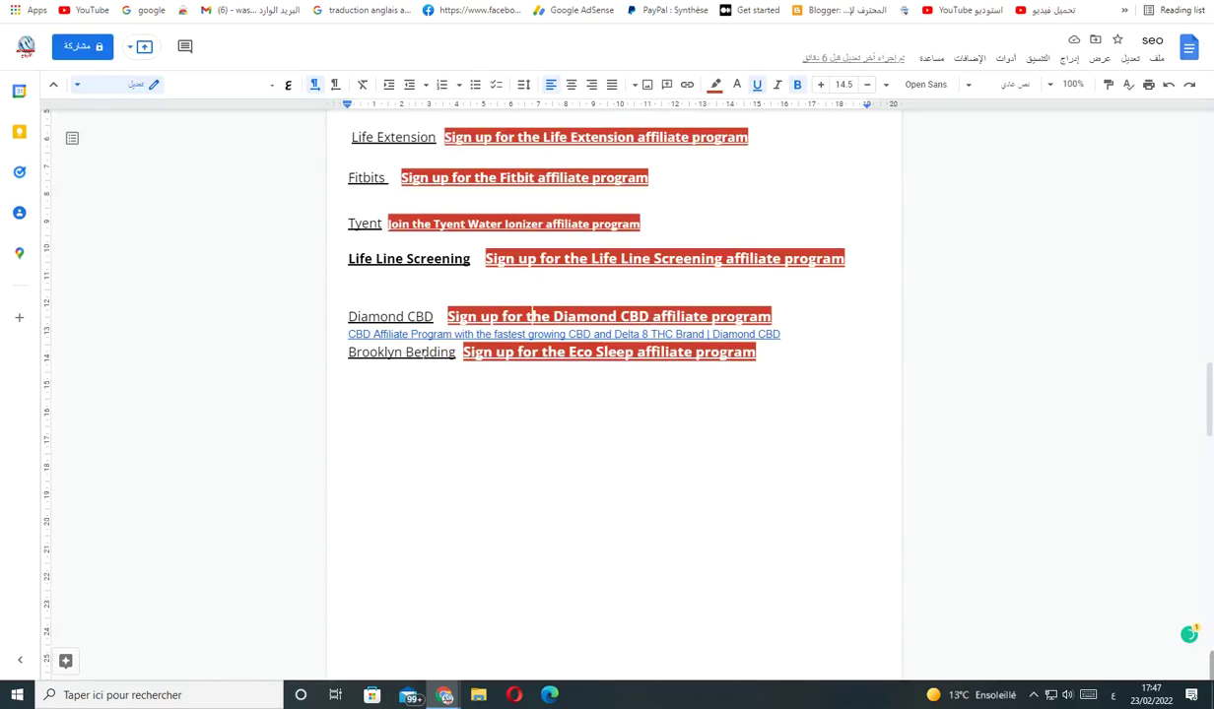
# Open the Brooklyn Bedding website from the document, look through its mattresses and awards, and close the page
pyautogui.click(425, 351)
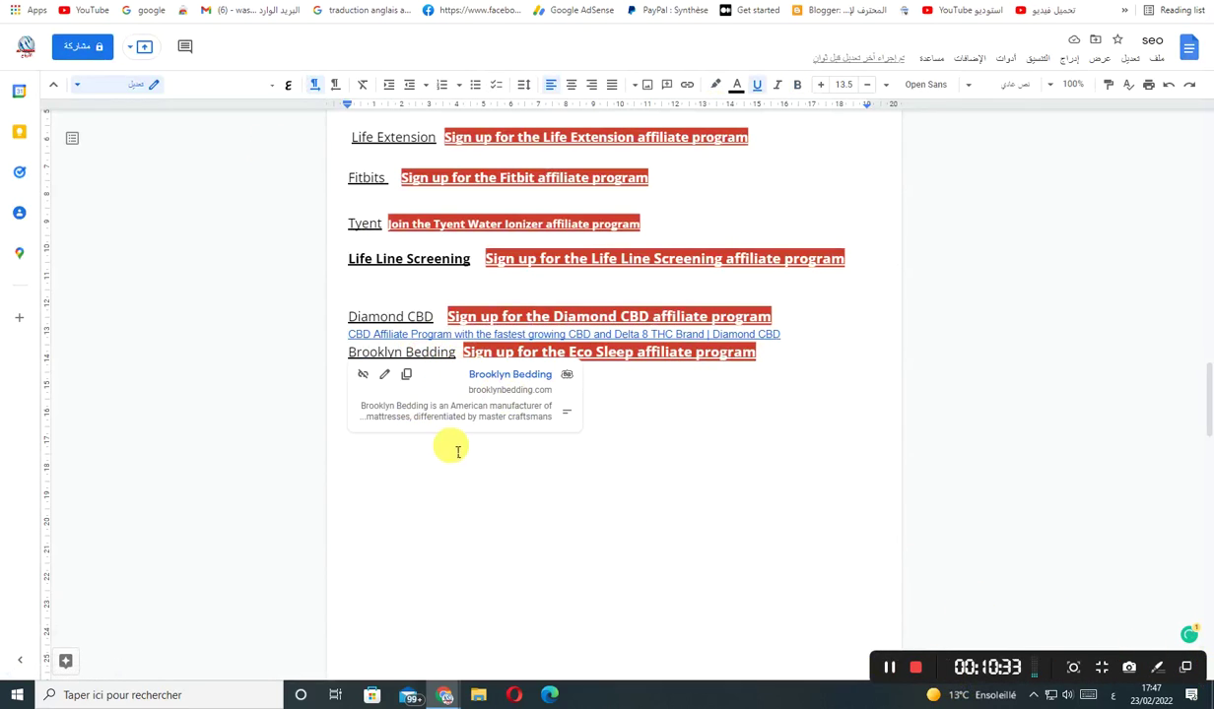
pyautogui.click(486, 384)
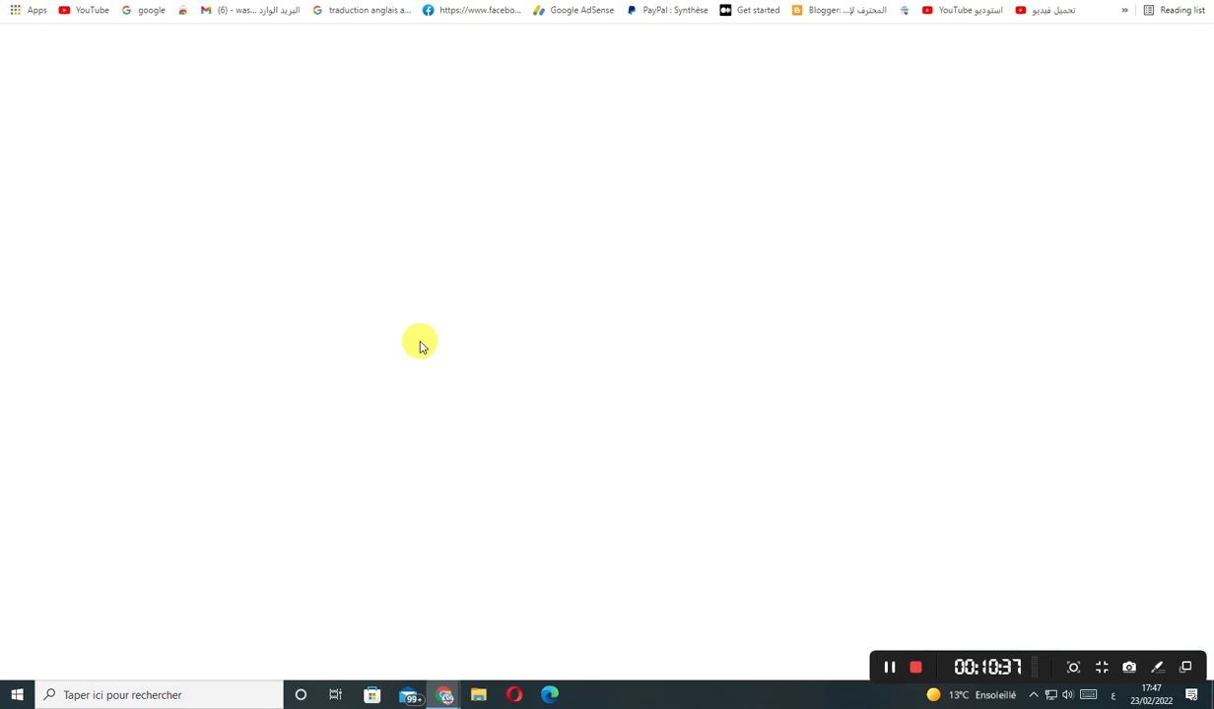
pyautogui.scroll(-2, 610, 420)
pyautogui.scroll(2, 670, 394)
pyautogui.scroll(-8, 706, 368)
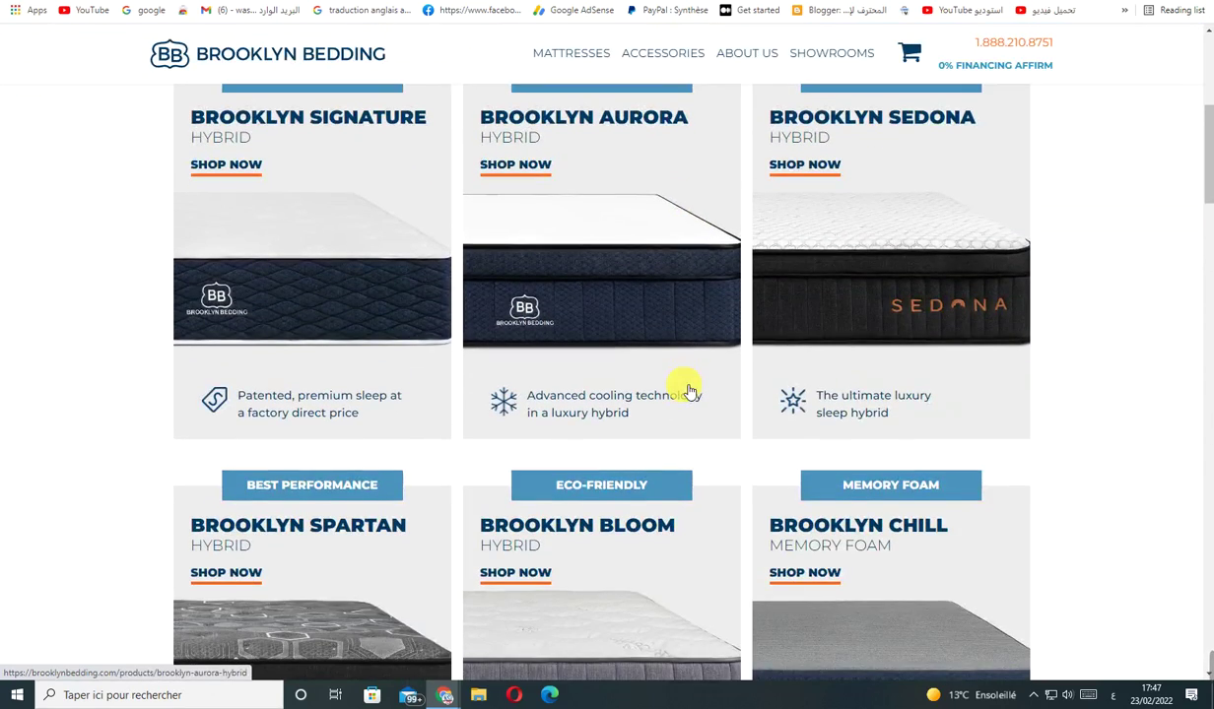
pyautogui.scroll(-12, 513, 340)
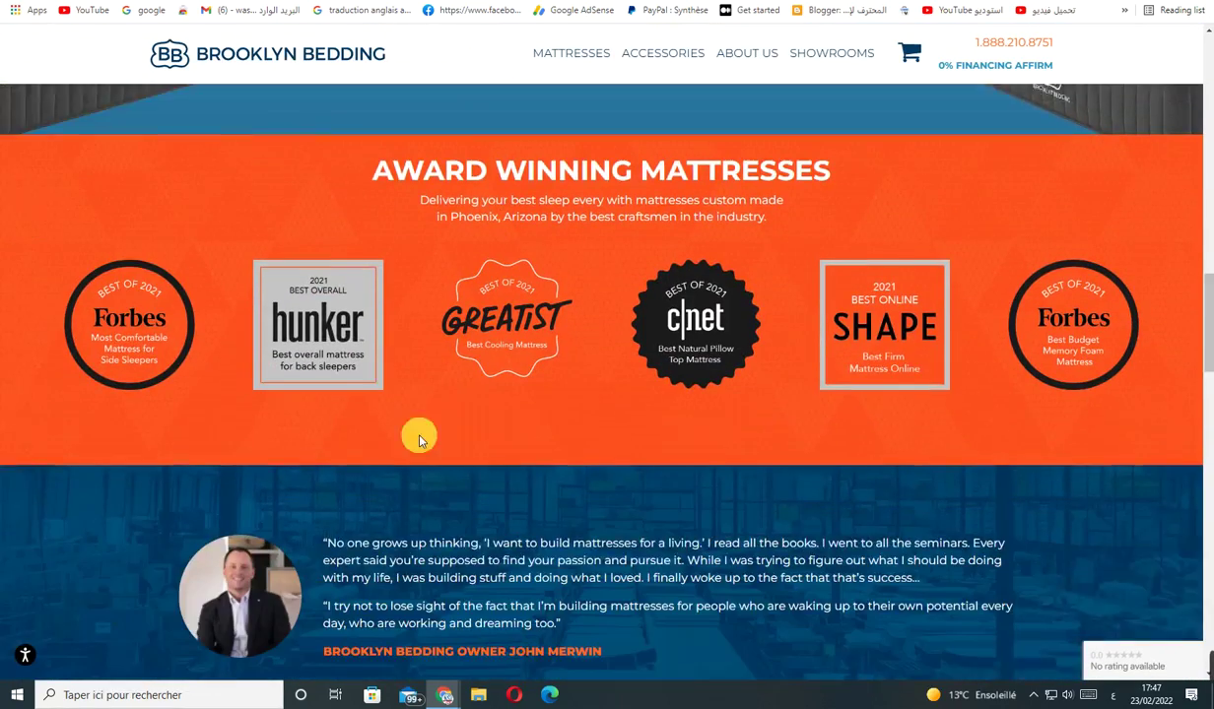
pyautogui.hotkey('ctrl', 'w')
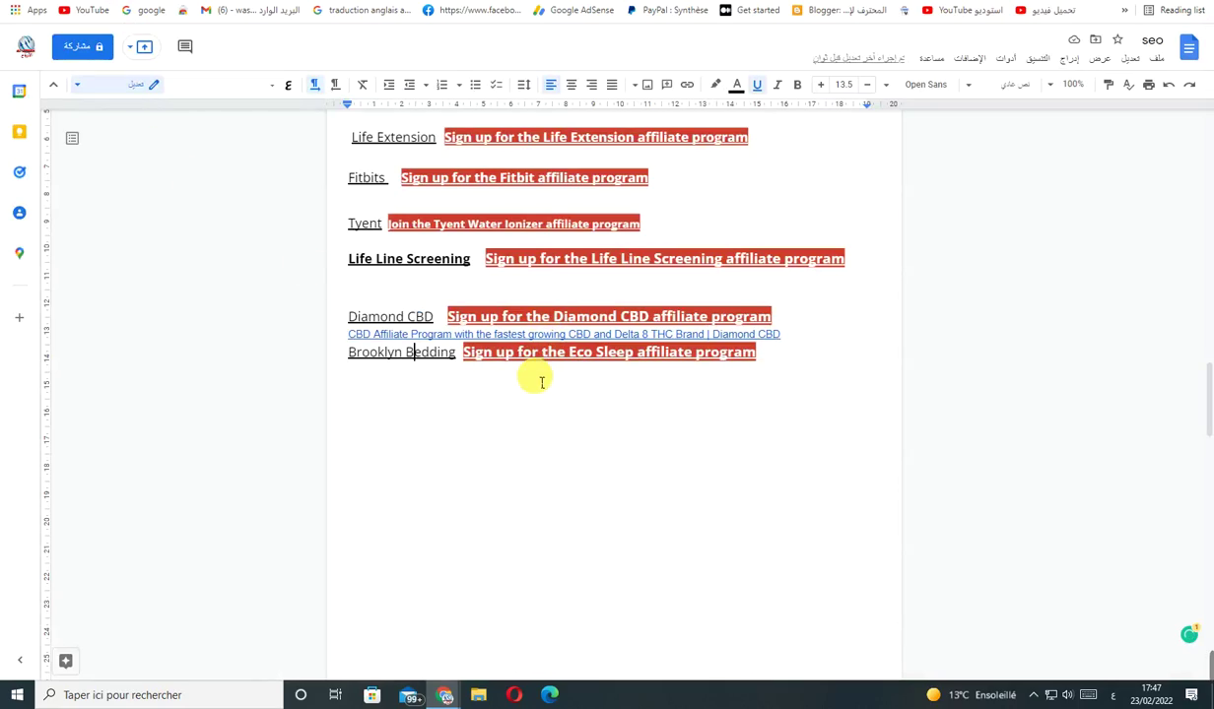
pyautogui.hotkey('ctrl', 'Tab')
pyautogui.hotkey('ctrl', 'Tab')
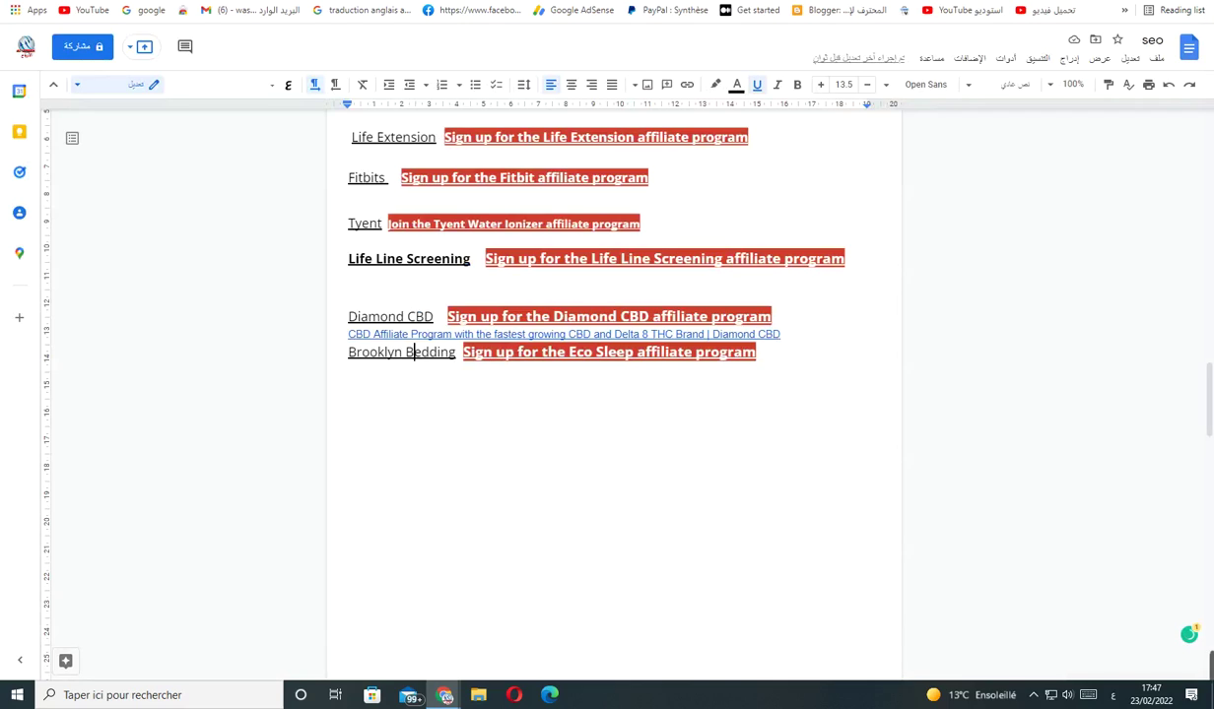
pyautogui.click(518, 423)
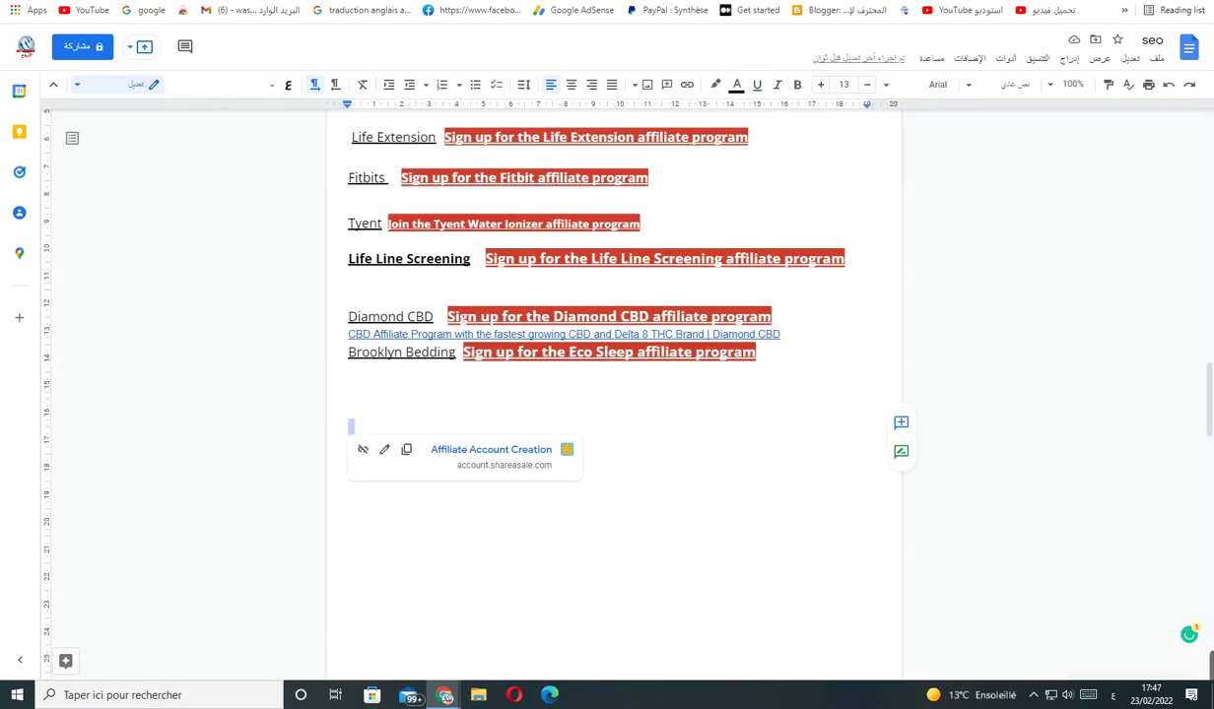
# Open the NutriProfits affiliate marketing website, nutriprofits.com, in a new browser tab
pyautogui.click(399, 14)
pyautogui.click(326, 9)
pyautogui.write('ى')
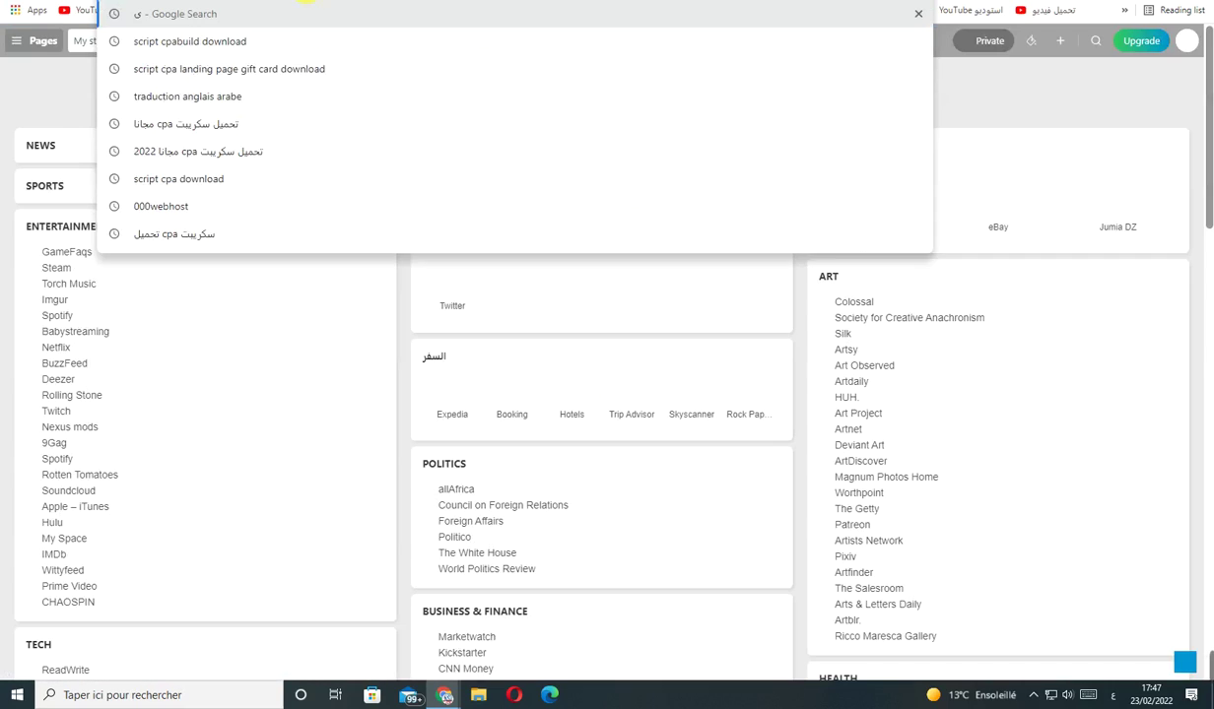
pyautogui.press('Escape')
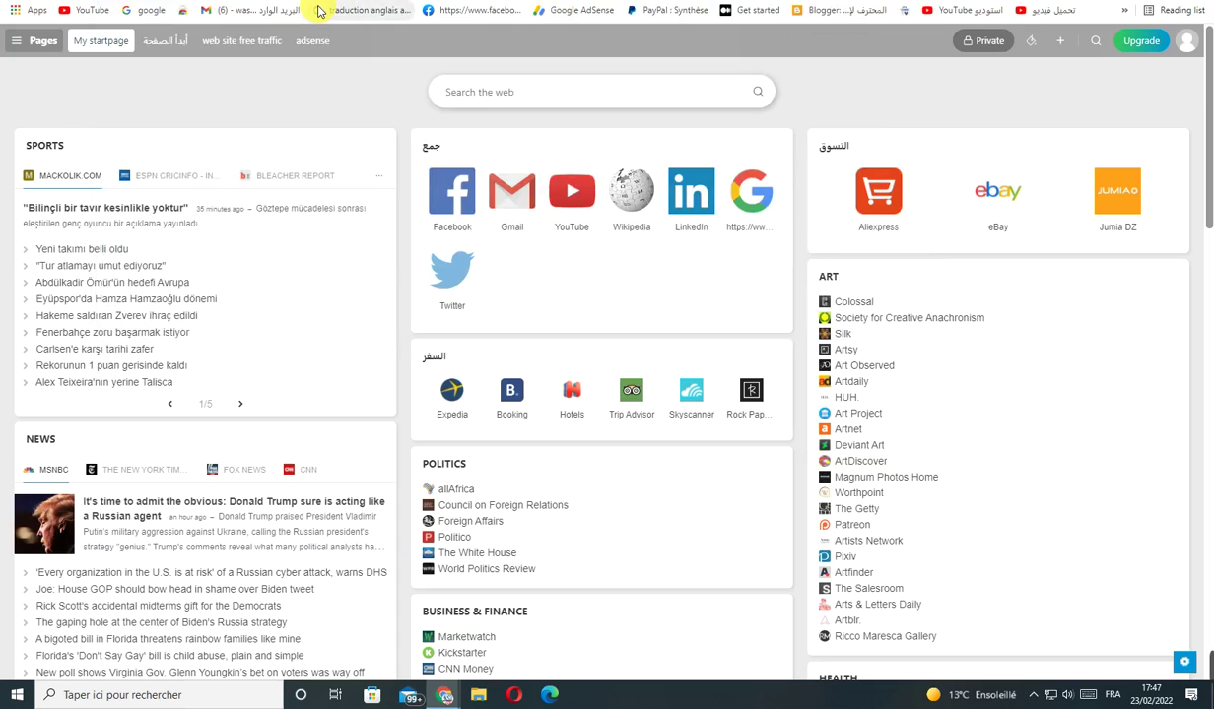
pyautogui.write('ni')
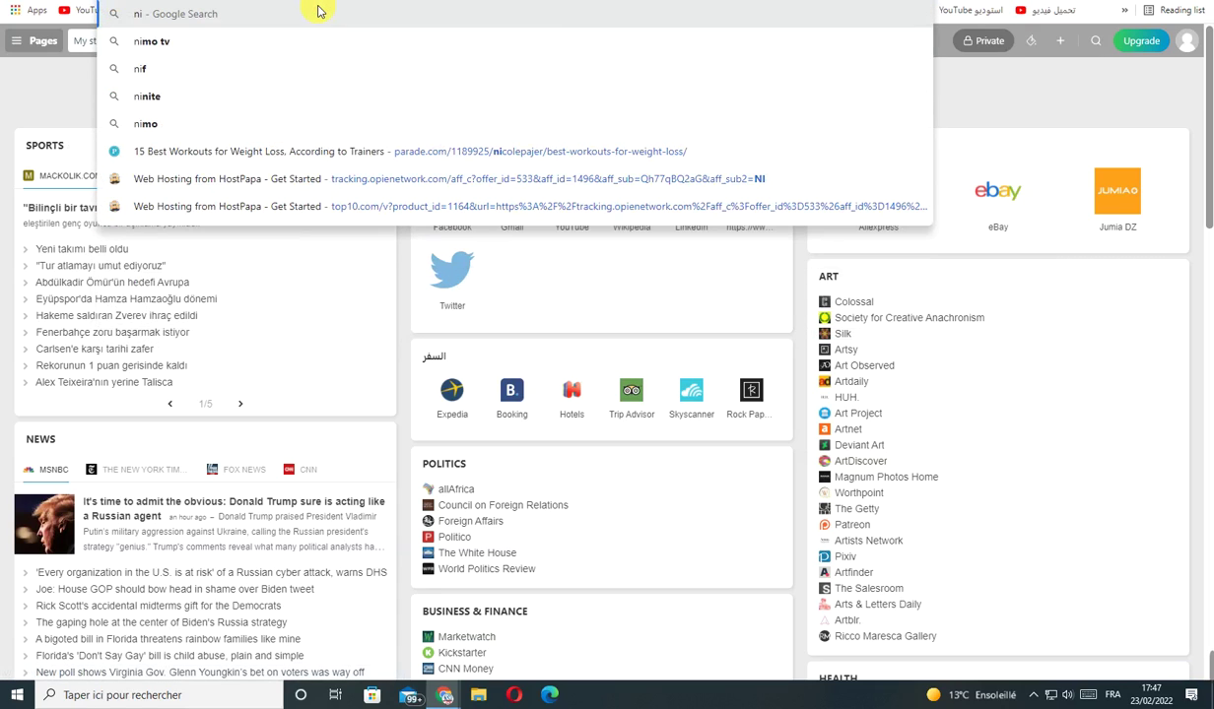
pyautogui.press('BackSpace')
pyautogui.write('u')
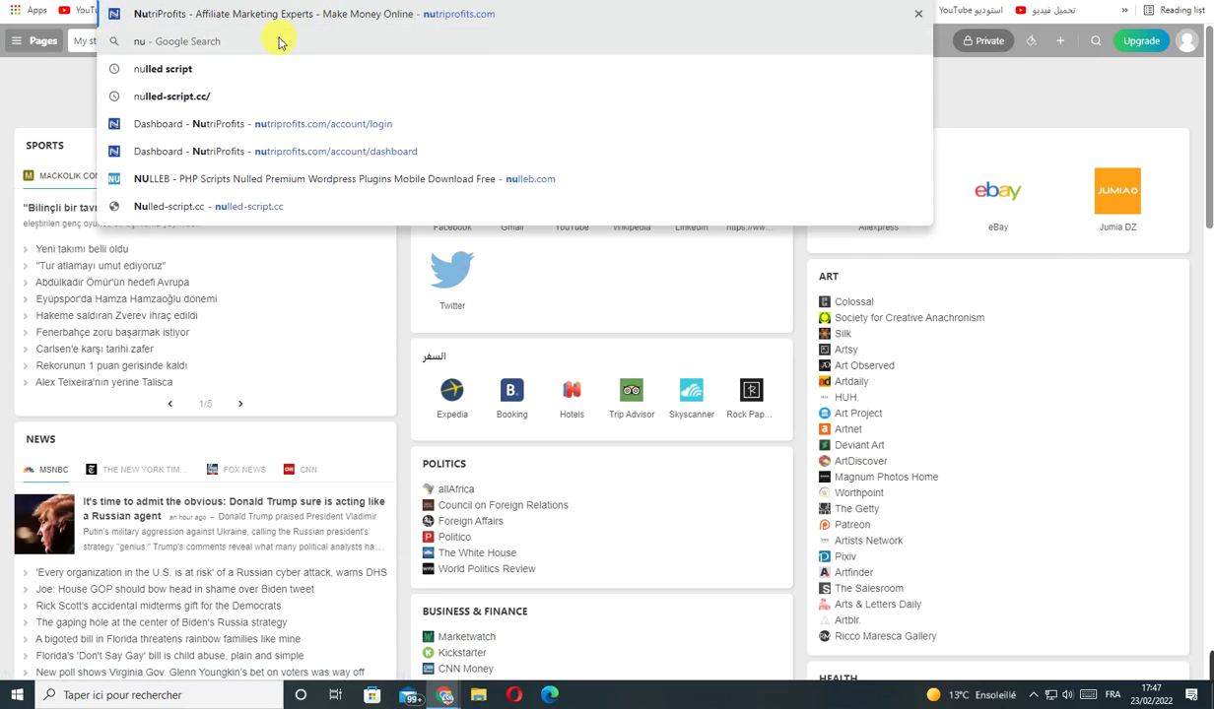
pyautogui.click(273, 18)
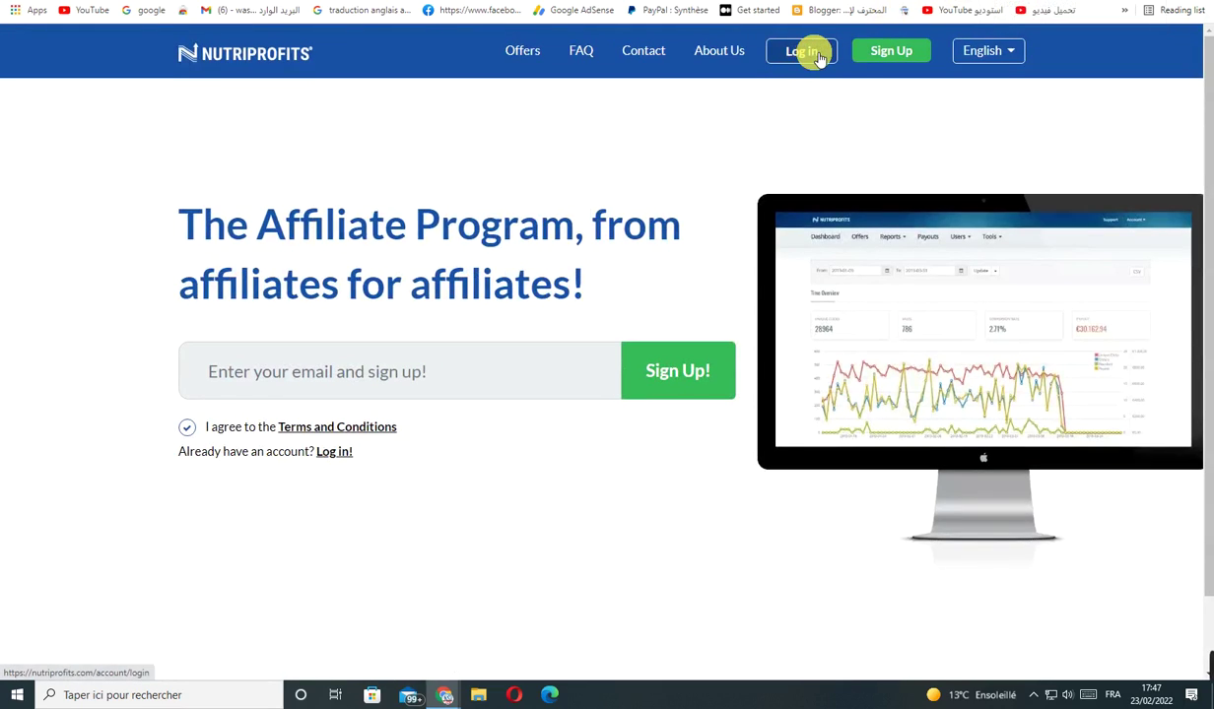
# Log in to the NutriProfits account with the saved credentials and open its offers list
pyautogui.click(817, 58)
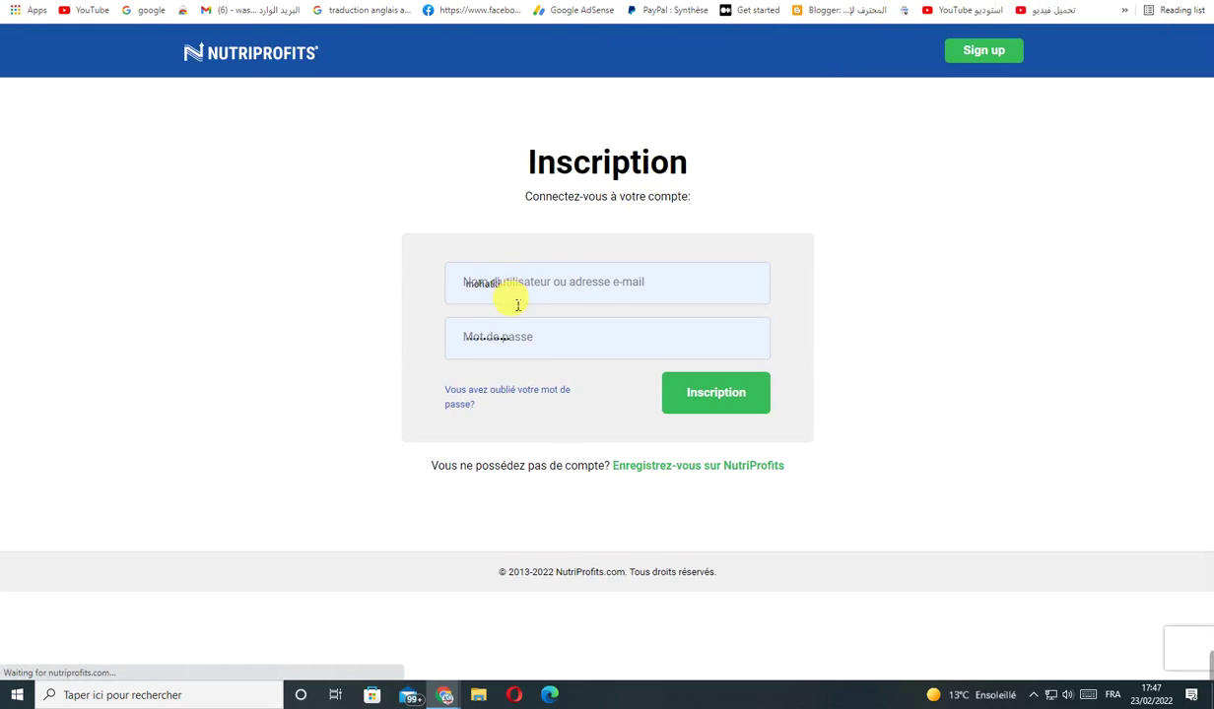
pyautogui.click(528, 298)
pyautogui.click(675, 392)
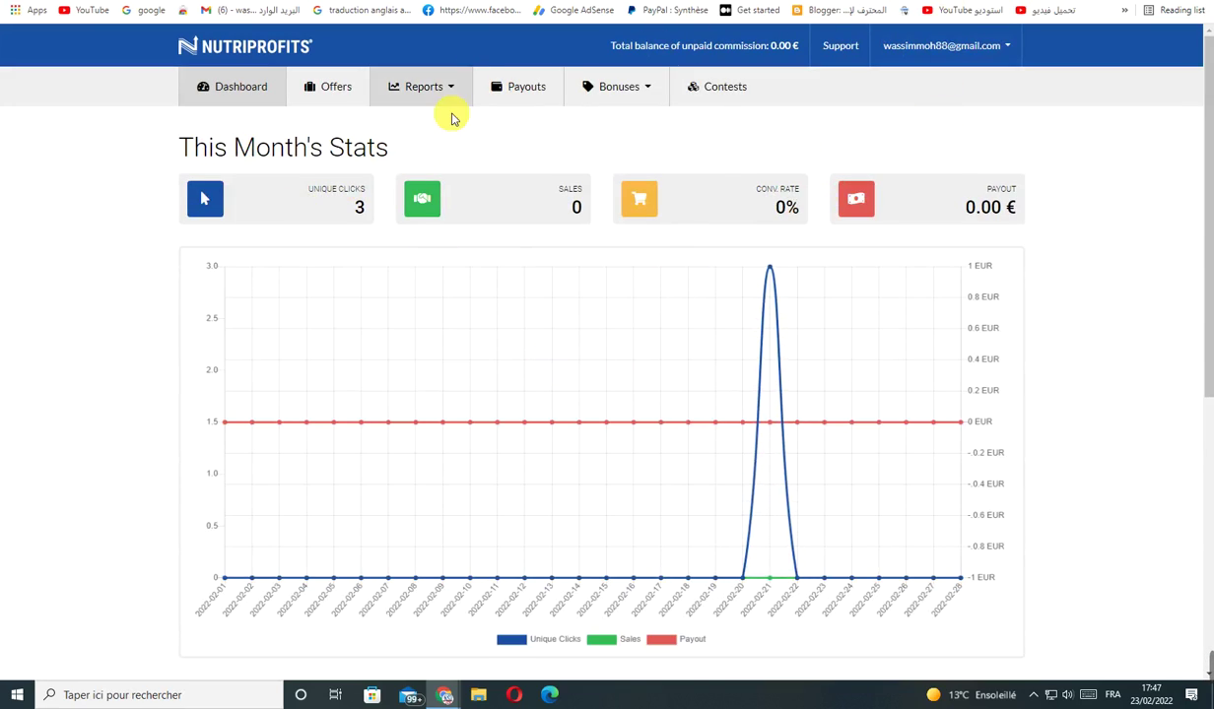
pyautogui.click(336, 88)
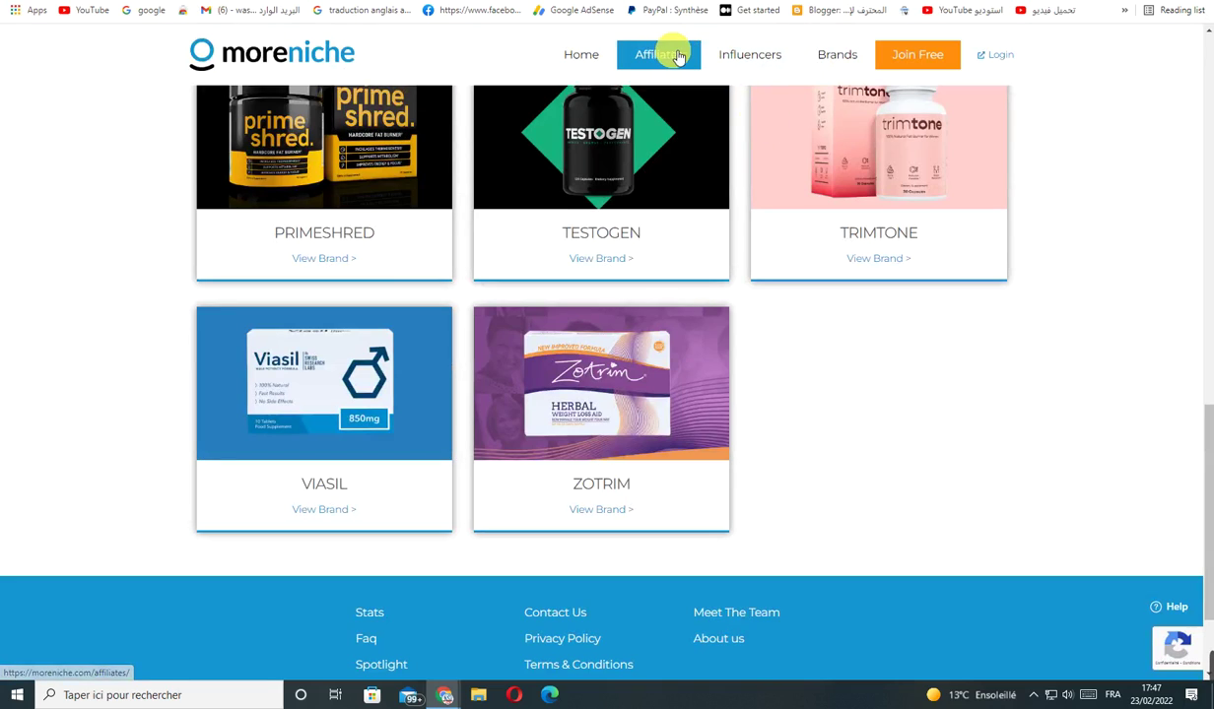
# View the MoreNiche affiliate joining information and open the site's login page
pyautogui.click(908, 57)
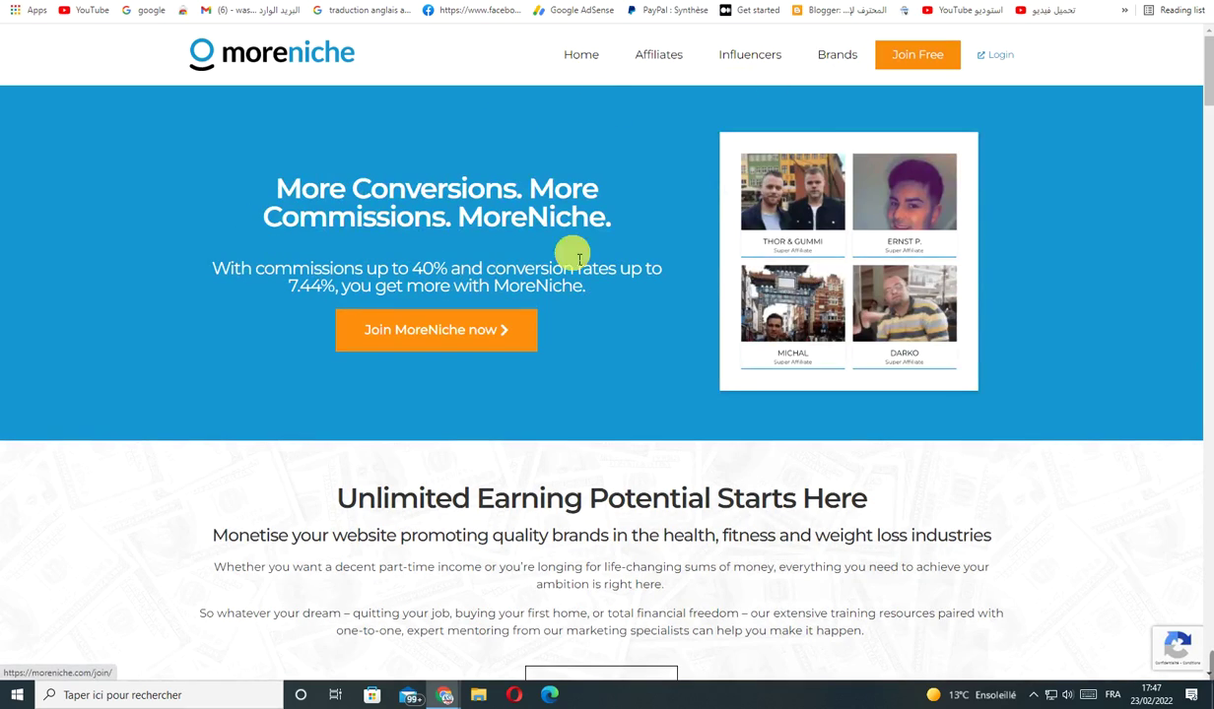
pyautogui.click(991, 56)
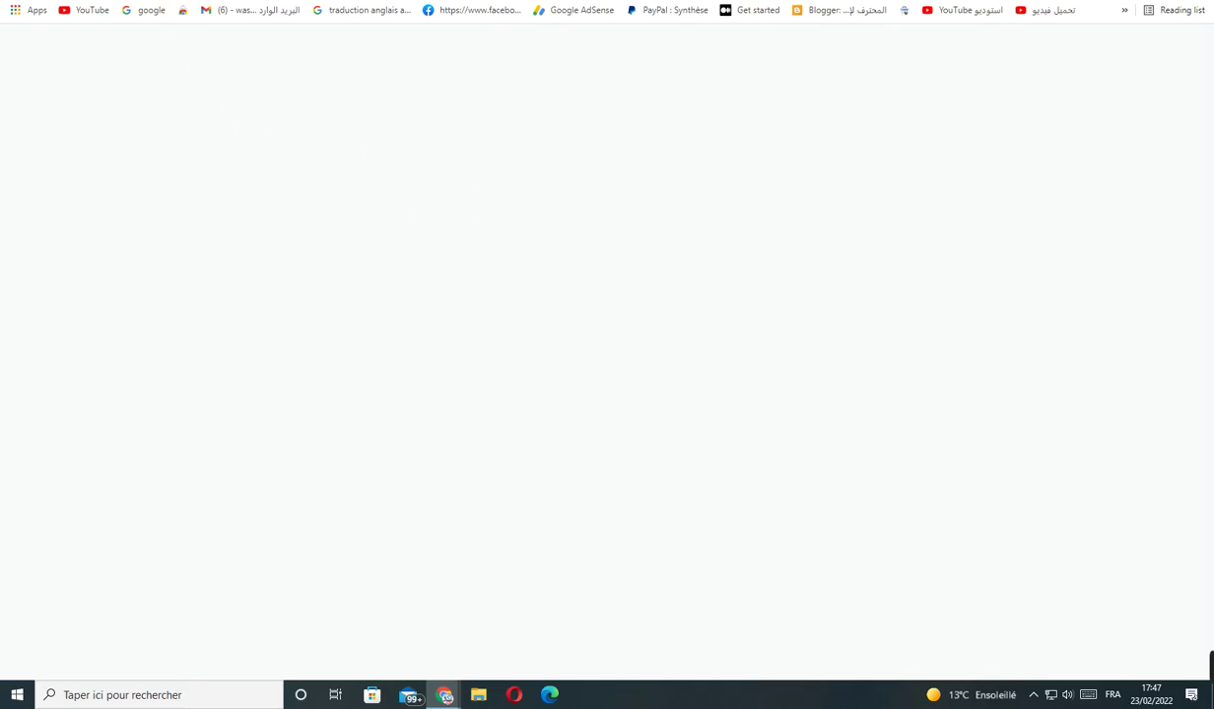
pyautogui.scroll(-15, 383, 279)
pyautogui.scroll(-20, 391, 315)
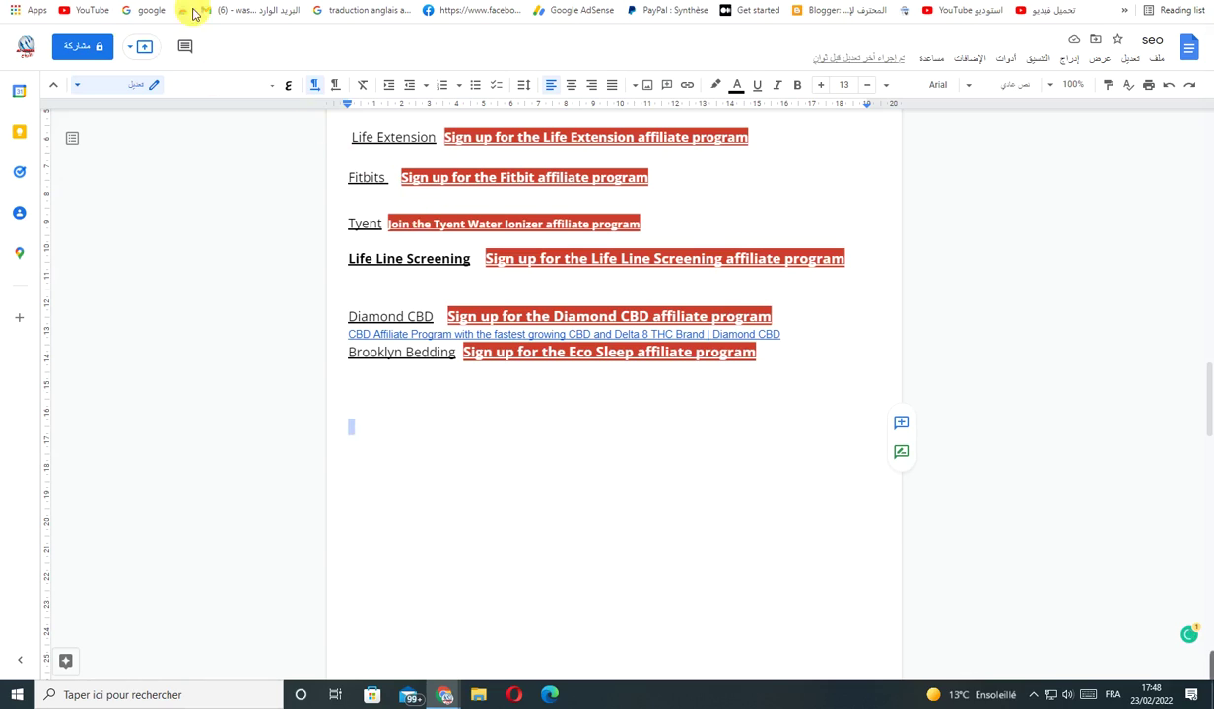
# In the document's numbered plan, set the text colour of the hidden lines 02, 03 and the note below them to black
pyautogui.scroll(10, 506, 300)
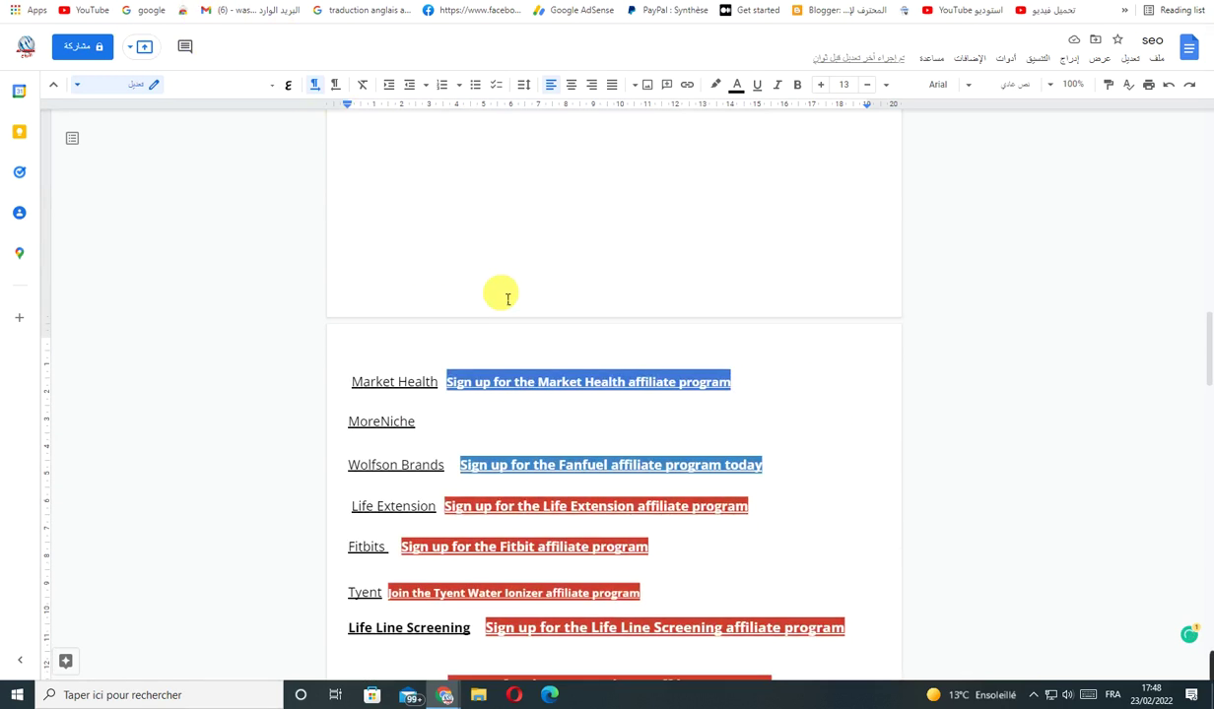
pyautogui.scroll(5, 506, 300)
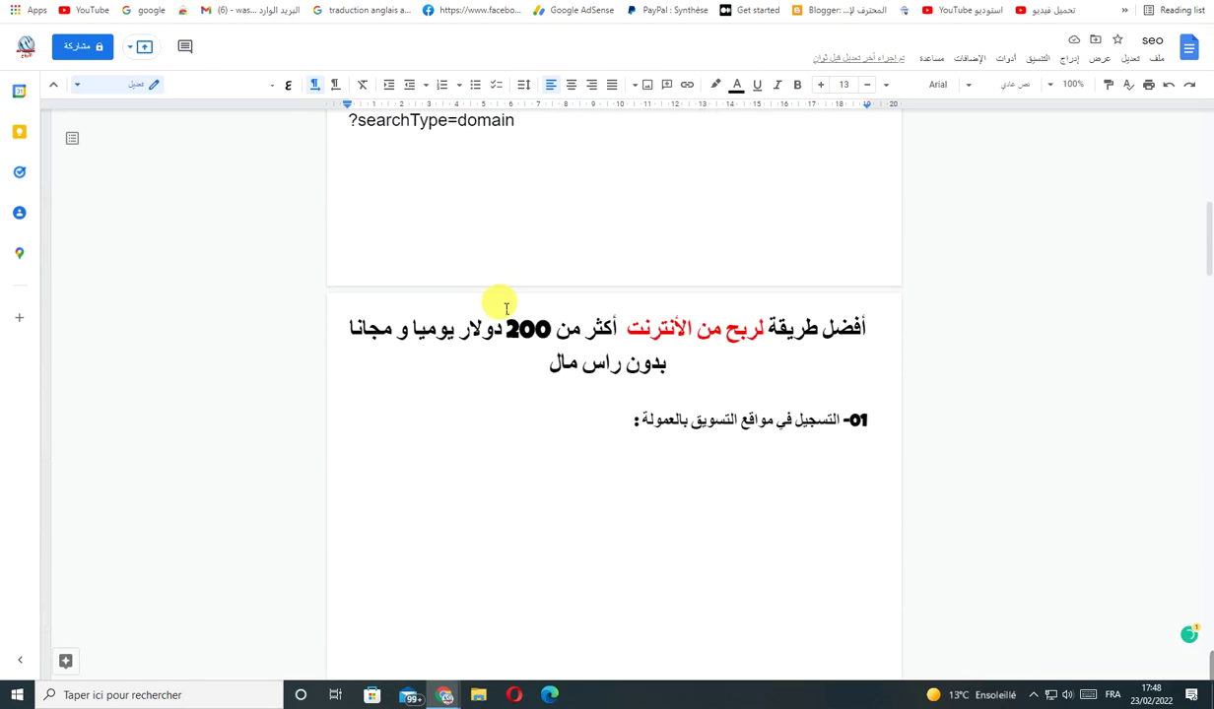
pyautogui.scroll(-3, 496, 298)
pyautogui.moveTo(630, 209); pyautogui.dragTo(494, 526)
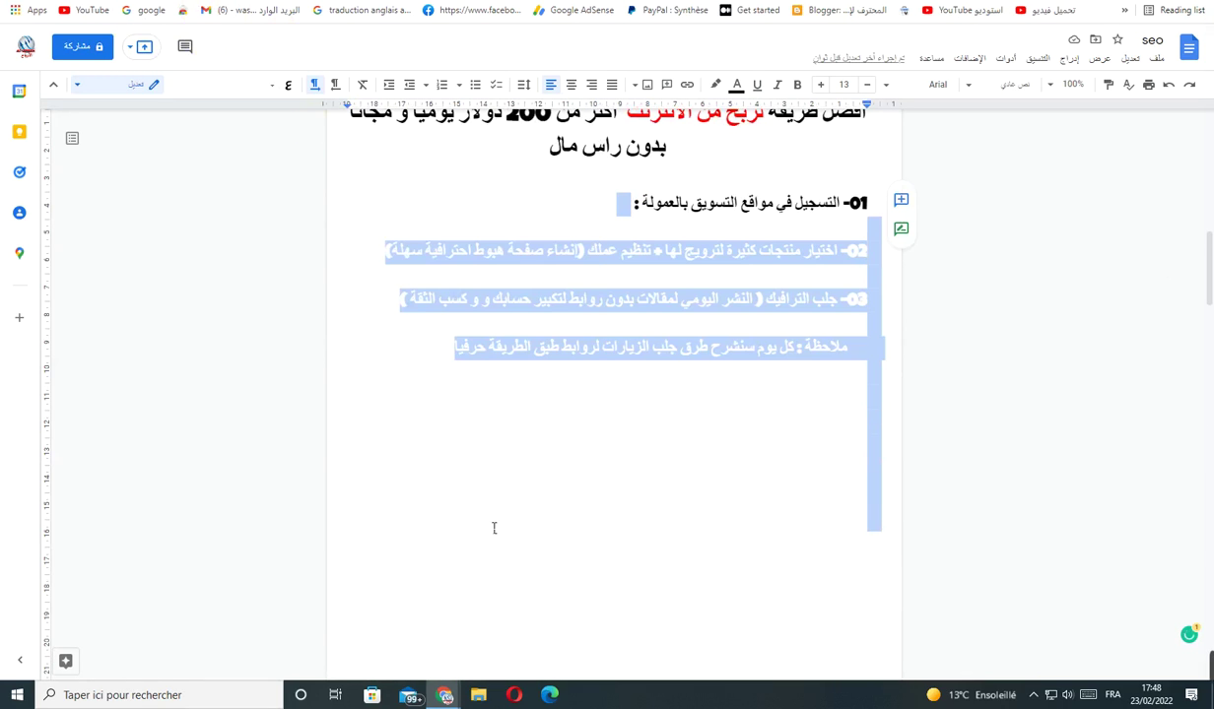
pyautogui.click(735, 87)
pyautogui.click(726, 154)
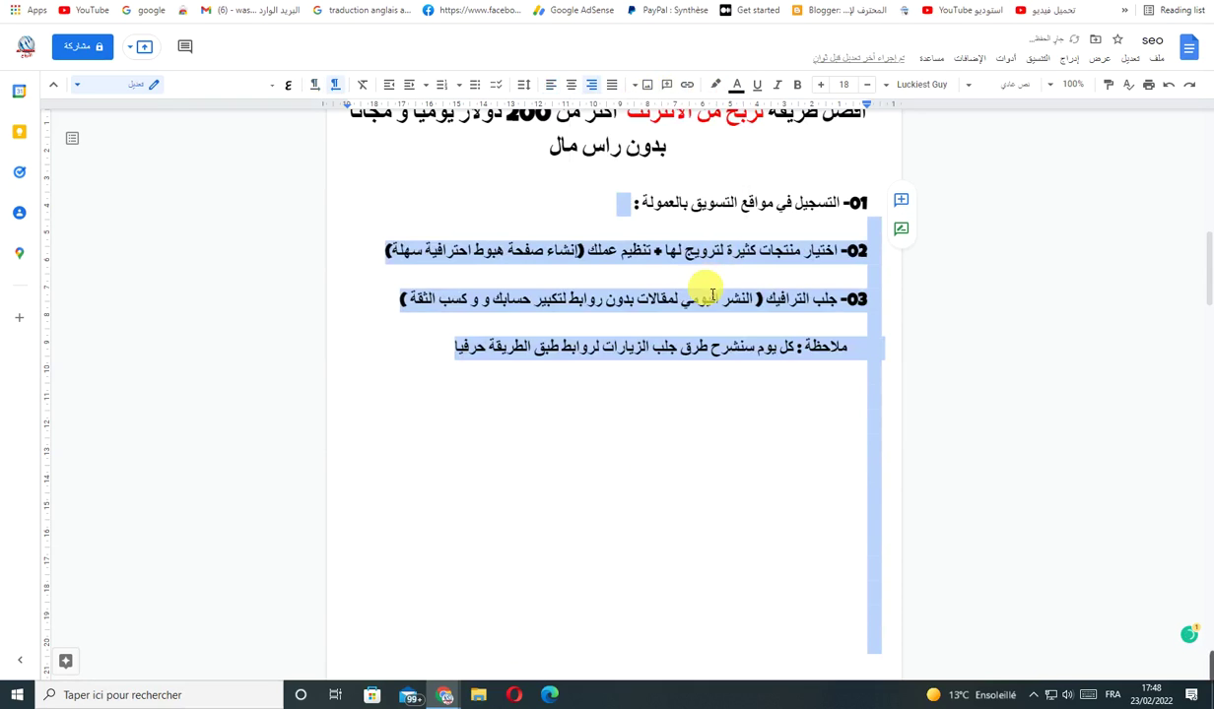
pyautogui.click(731, 251)
pyautogui.keyDown('shift'); pyautogui.click(689, 262); pyautogui.keyUp('shift')
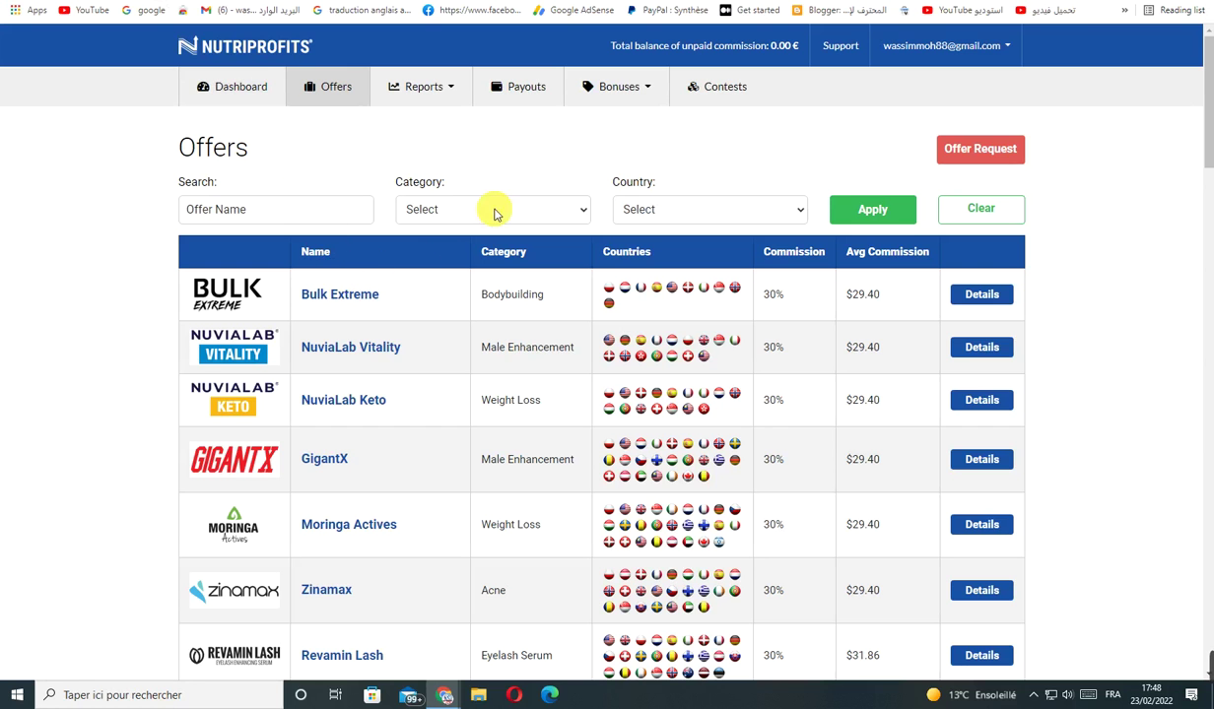
# Filter the NutriProfits offers by the Weight Loss category and look through the filtered list
pyautogui.click(456, 204)
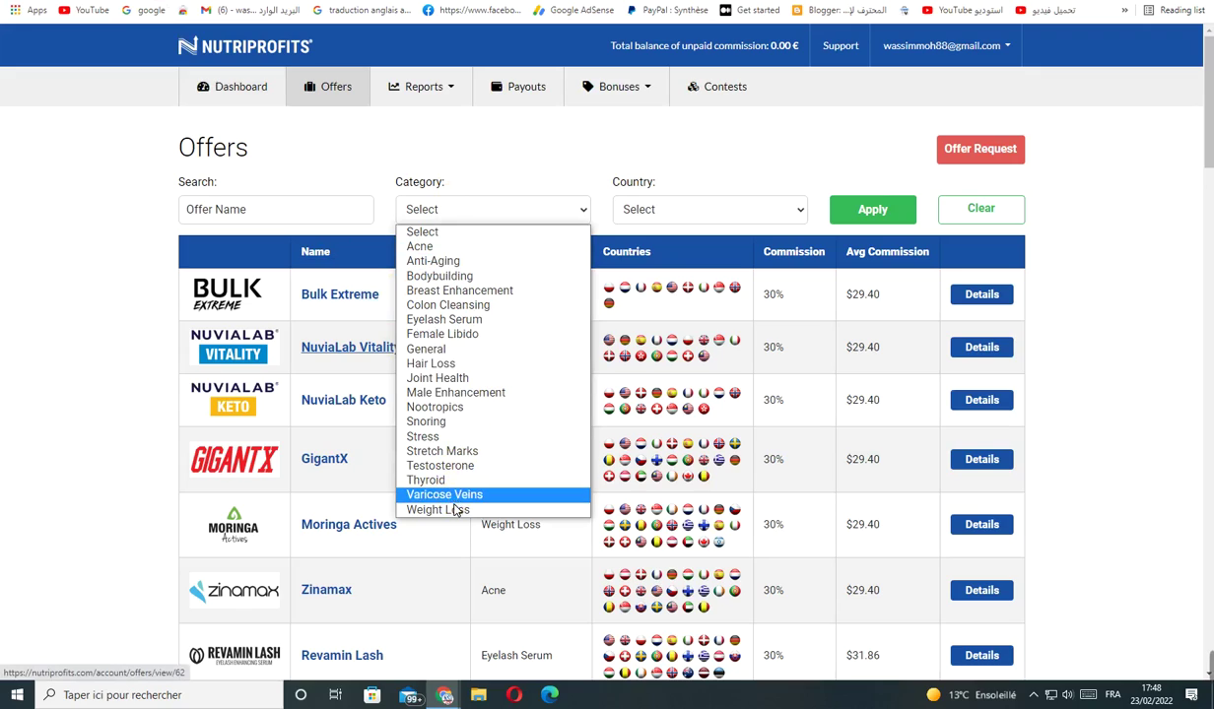
pyautogui.click(489, 512)
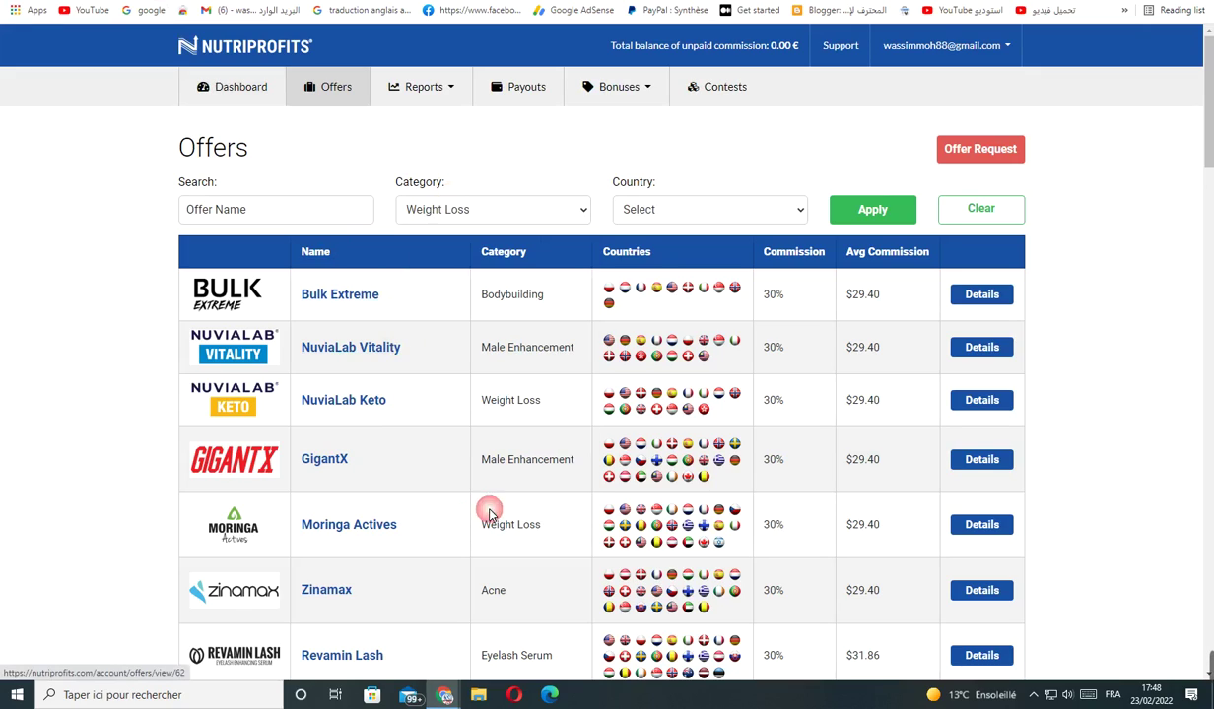
pyautogui.click(785, 256)
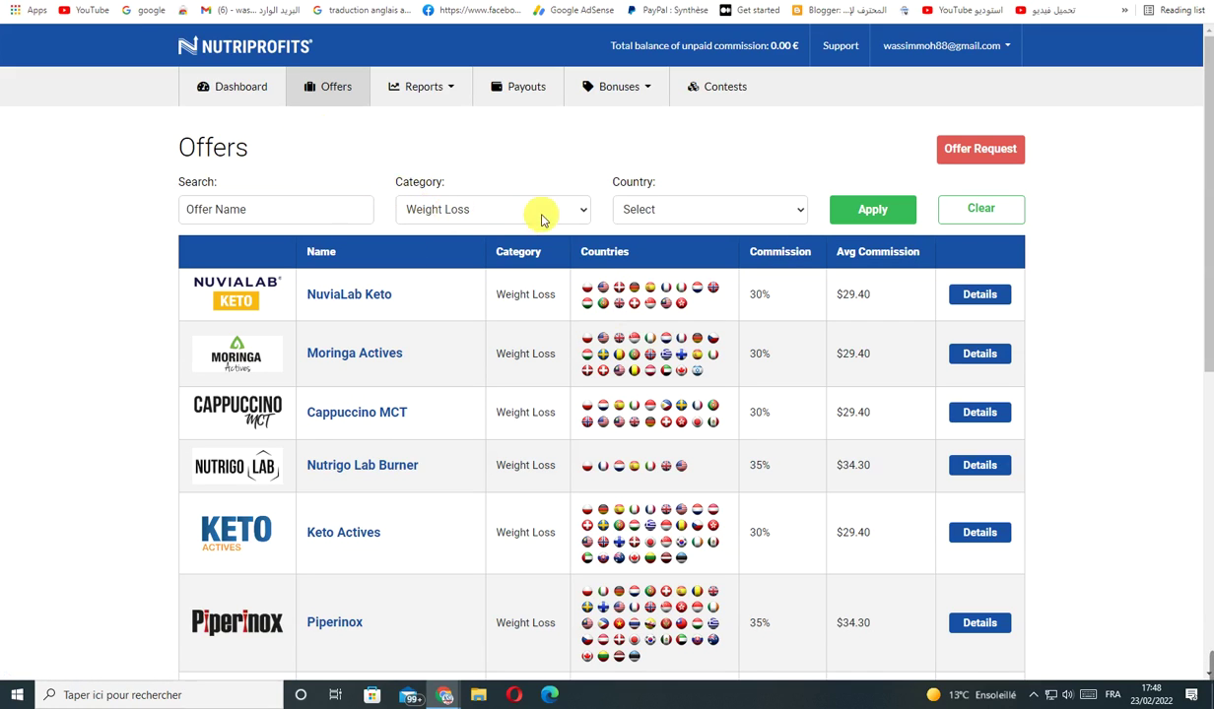
pyautogui.scroll(-5, 463, 321)
pyautogui.scroll(-1, 433, 344)
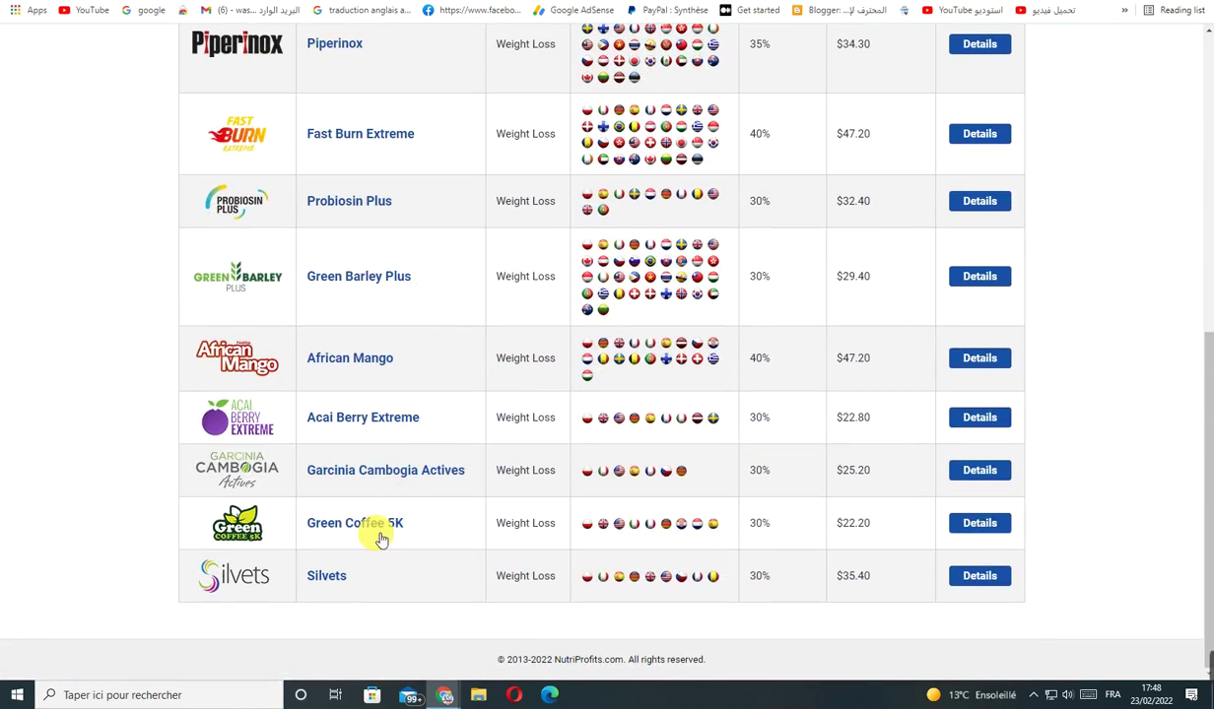
pyautogui.scroll(6, 389, 529)
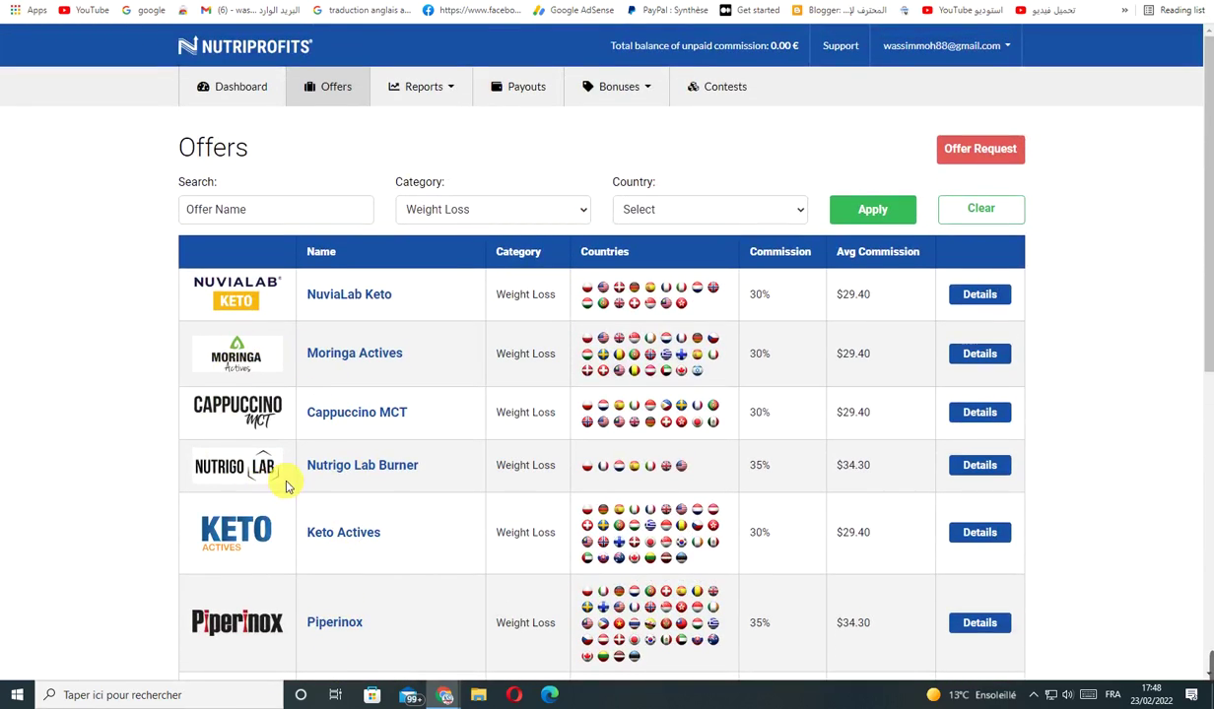
pyautogui.scroll(-4, 314, 514)
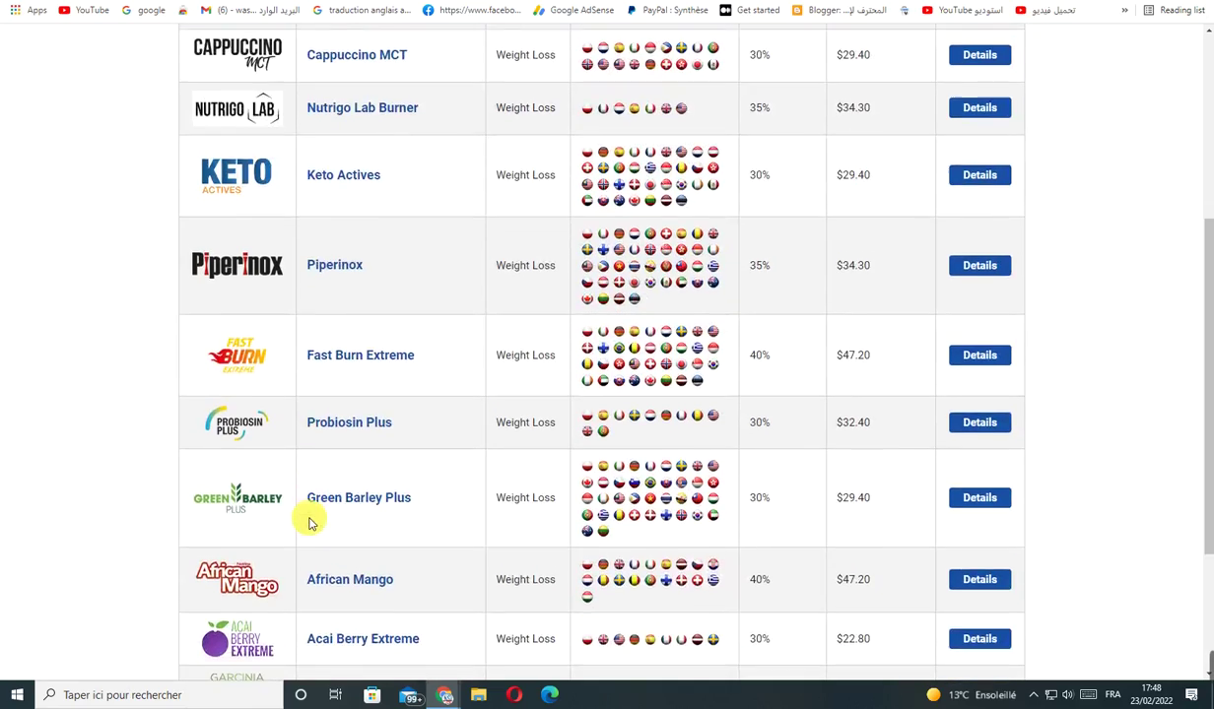
# Open the details of several weight-loss offers, including NuviaLab Keto, Moringa Actives, Cappuccino MCT and Keto Actives, in new tabs
pyautogui.scroll(4, 935, 271)
pyautogui.rightClick(969, 298)
pyautogui.click(965, 272)
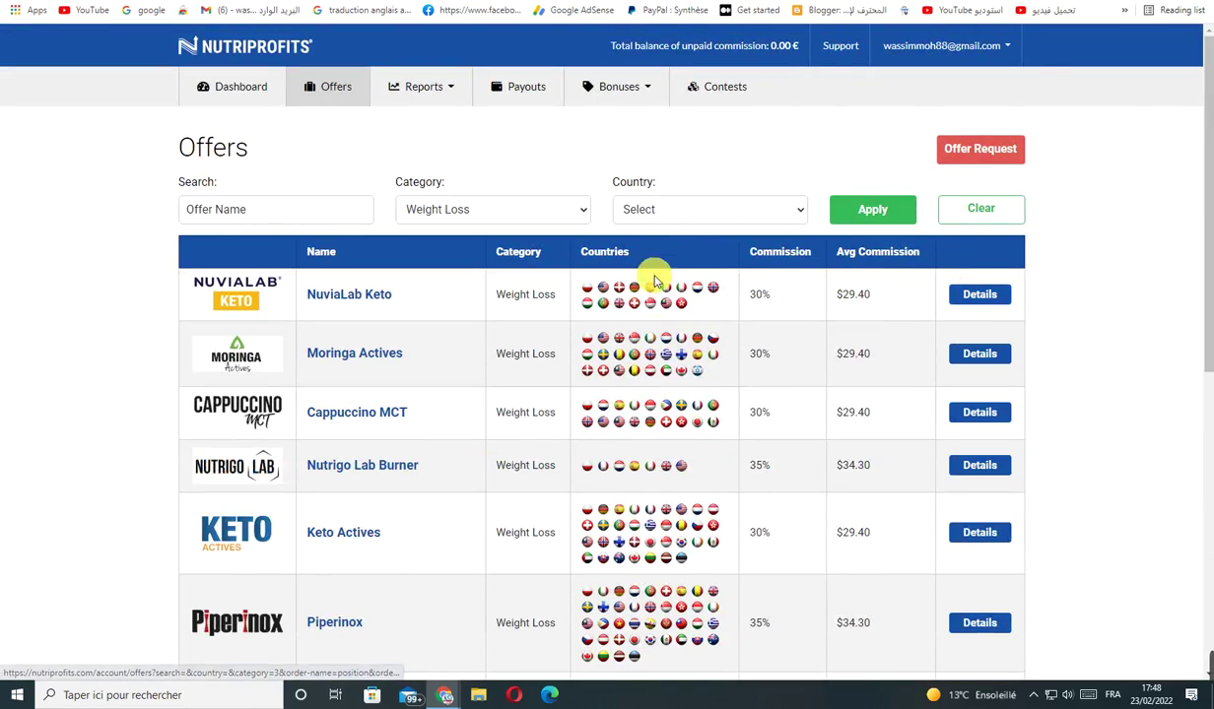
pyautogui.rightClick(981, 352)
pyautogui.click(971, 354)
pyautogui.rightClick(969, 357)
pyautogui.click(971, 398)
pyautogui.rightClick(972, 426)
pyautogui.click(1005, 436)
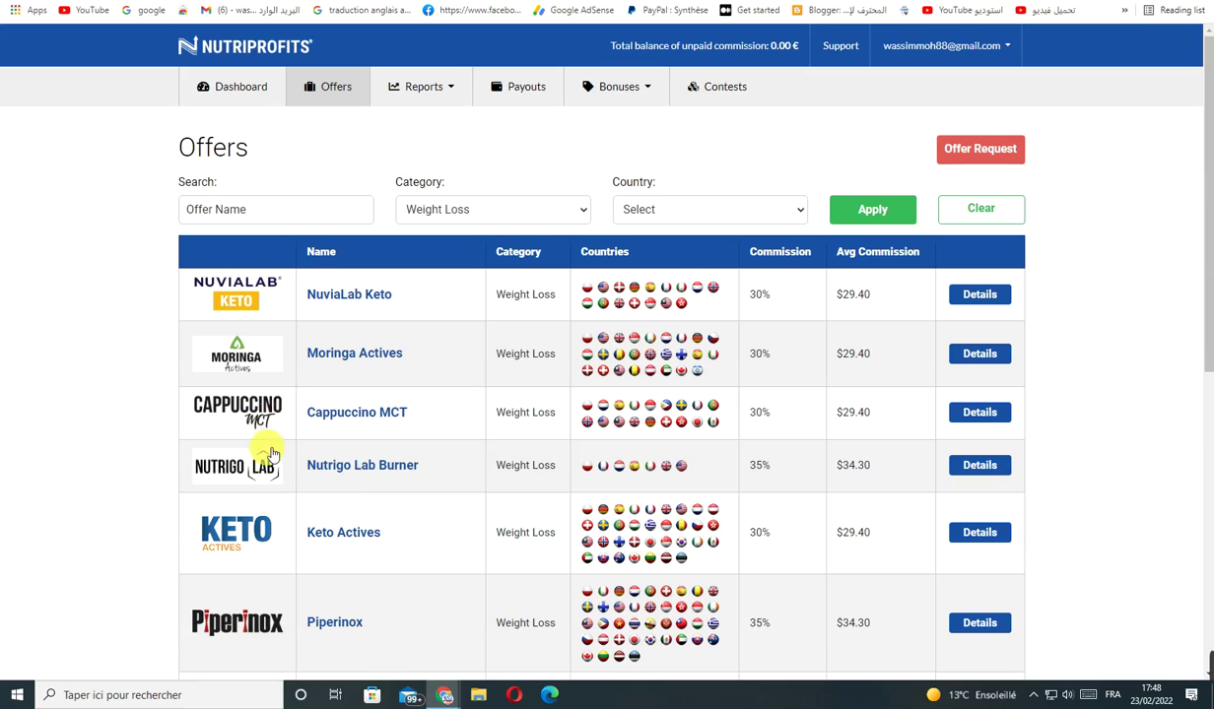
pyautogui.rightClick(948, 522)
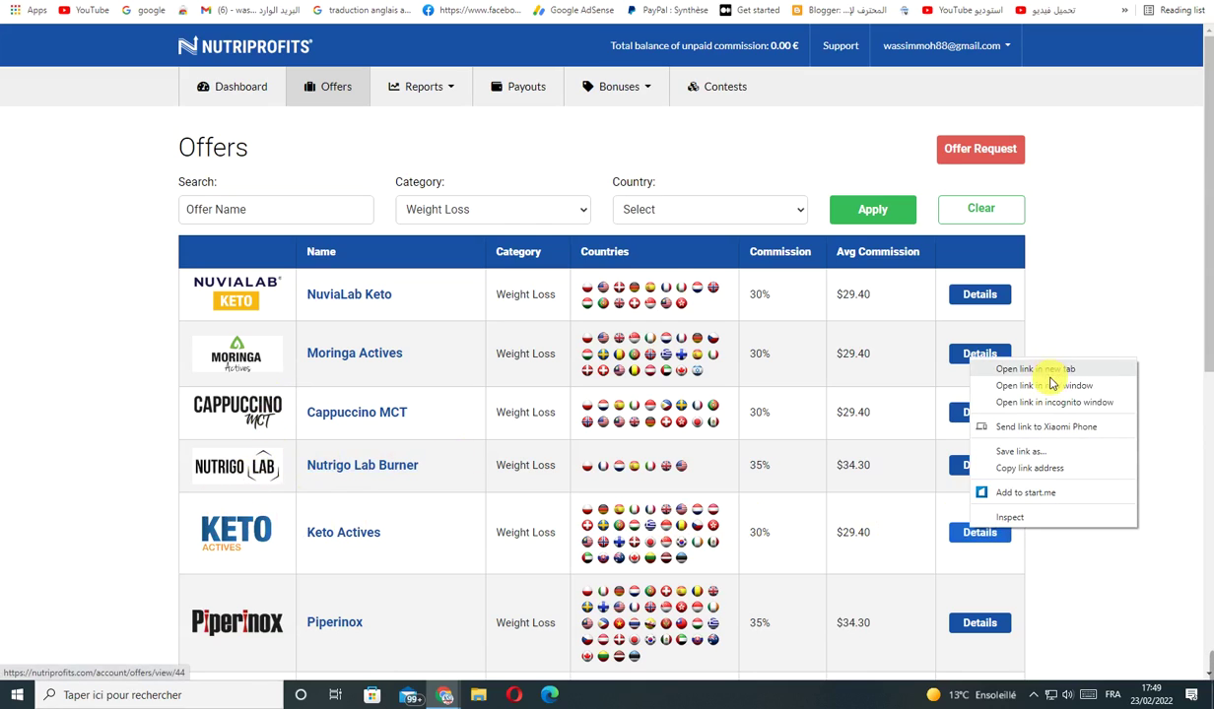
pyautogui.click(1047, 383)
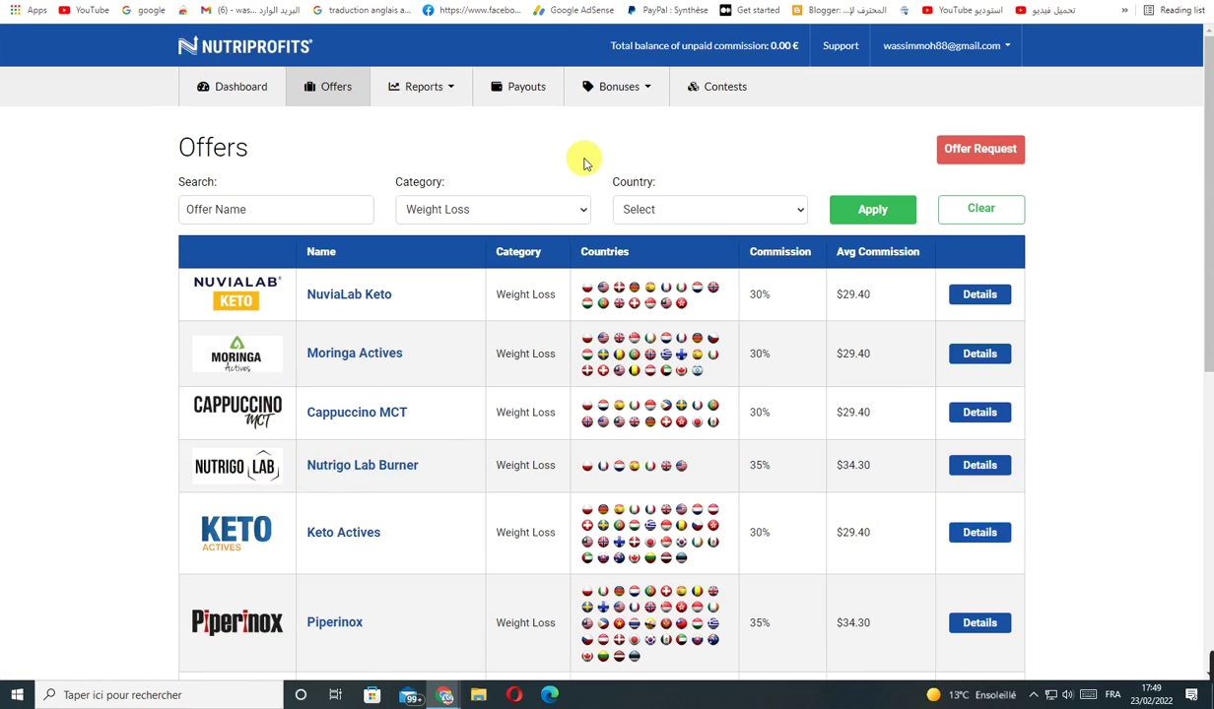
# Return to the plan document and highlight the parts of step 02 on organising the work and creating a landing page
pyautogui.hotkey('ctrl', 'Tab')
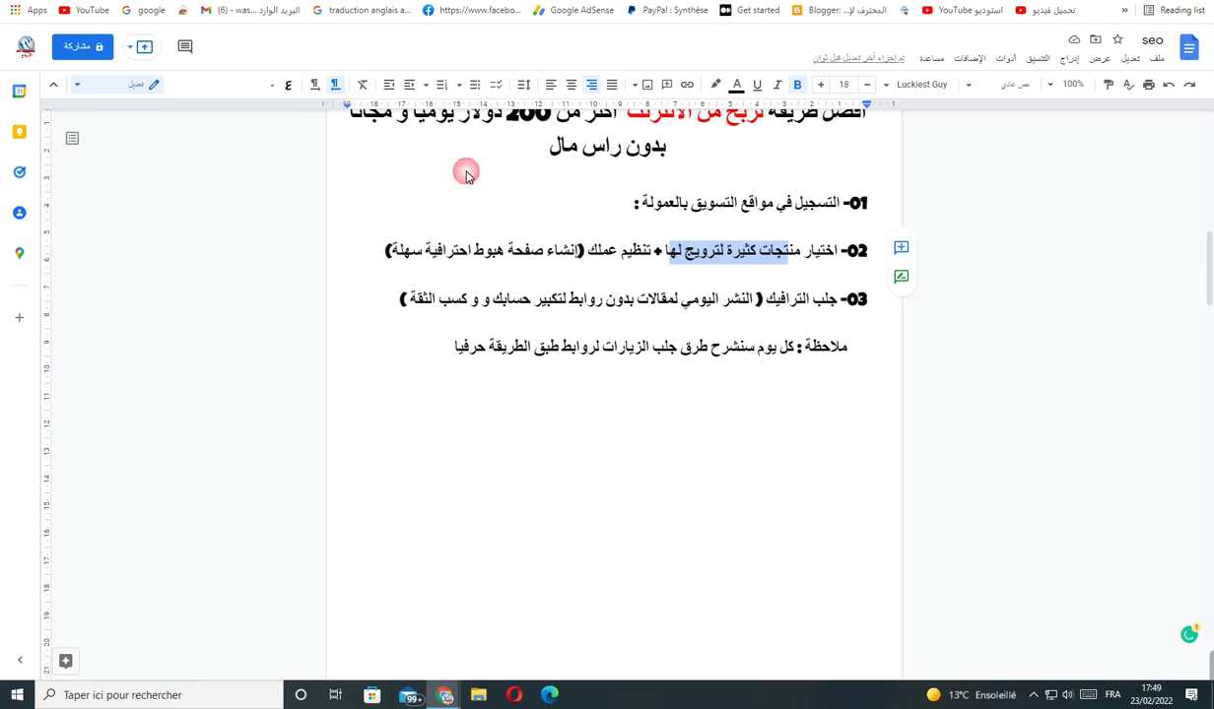
pyautogui.moveTo(628, 250); pyautogui.dragTo(489, 275)
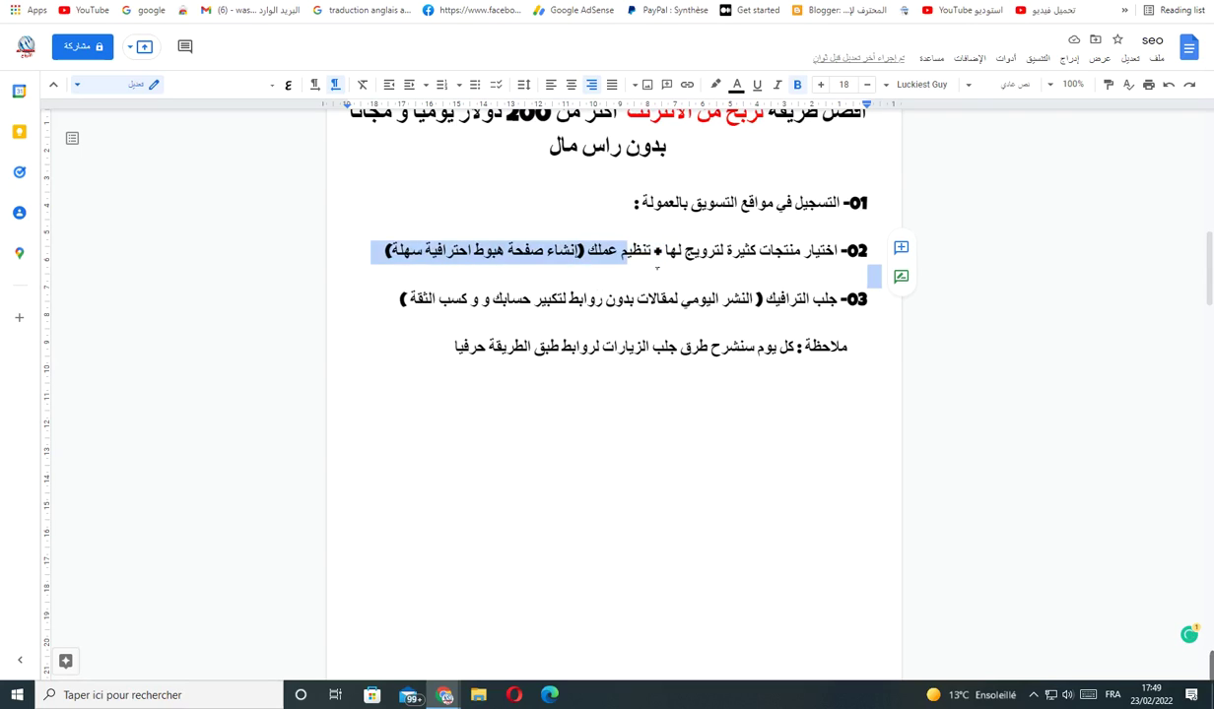
pyautogui.moveTo(657, 267); pyautogui.dragTo(650, 252)
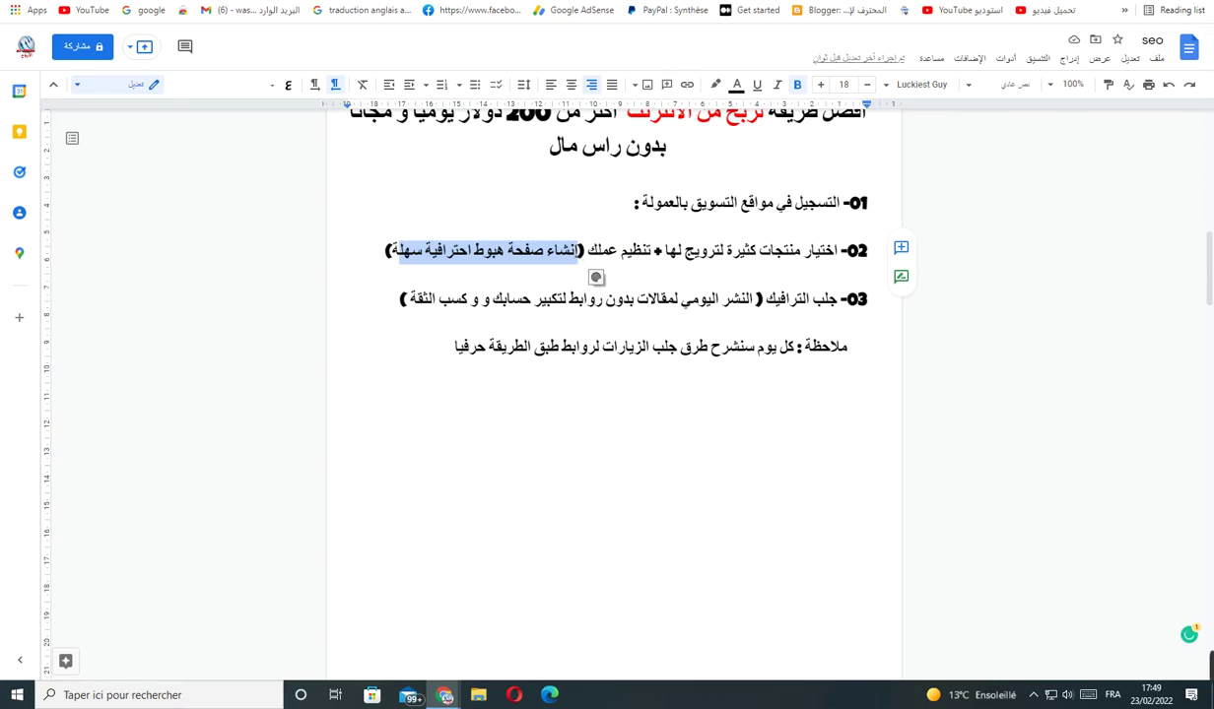
# Open the Linktree site and view its homepage sections on the single shared link and where it can be used
pyautogui.click(768, 43)
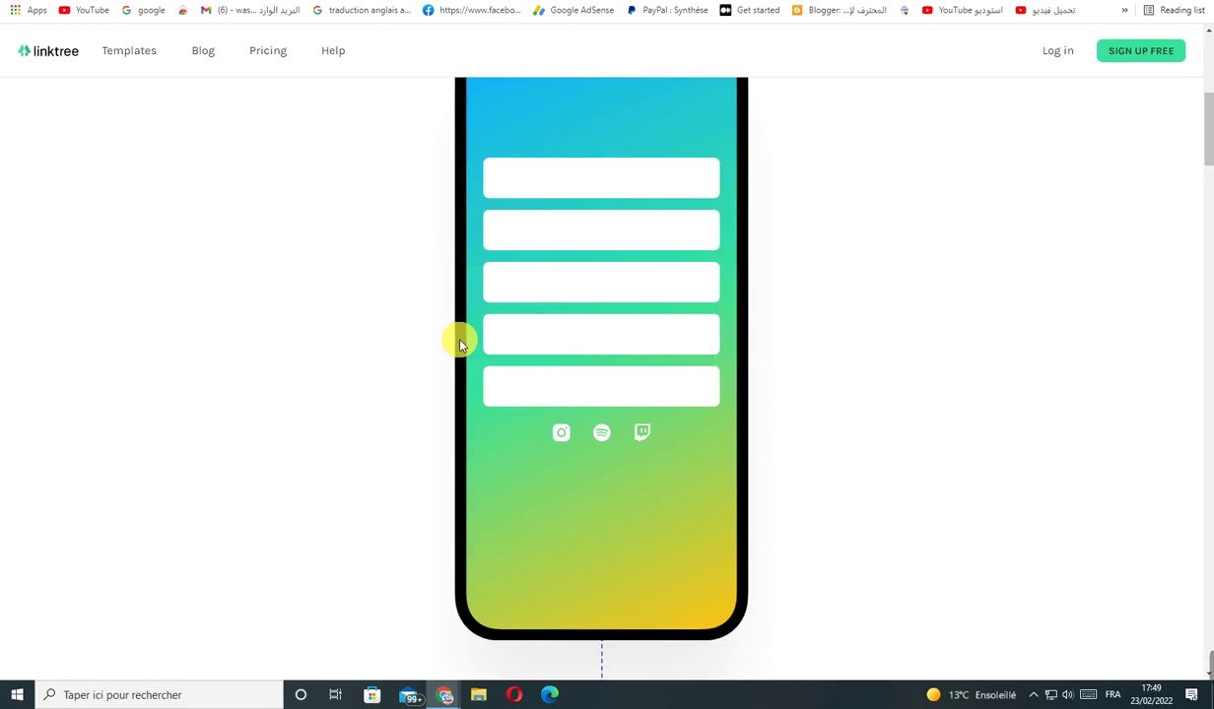
pyautogui.scroll(4, 524, 293)
pyautogui.moveTo(416, 112); pyautogui.dragTo(783, 181)
pyautogui.middleClick(795, 221)
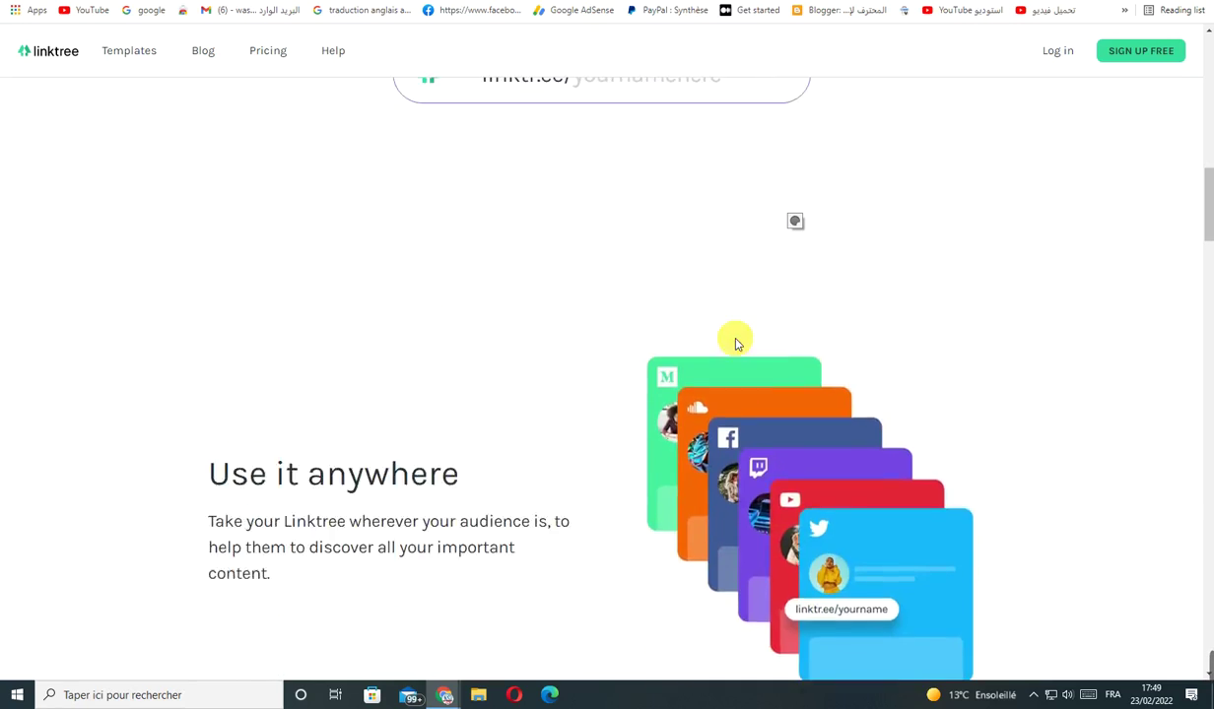
pyautogui.scroll(3, 579, 268)
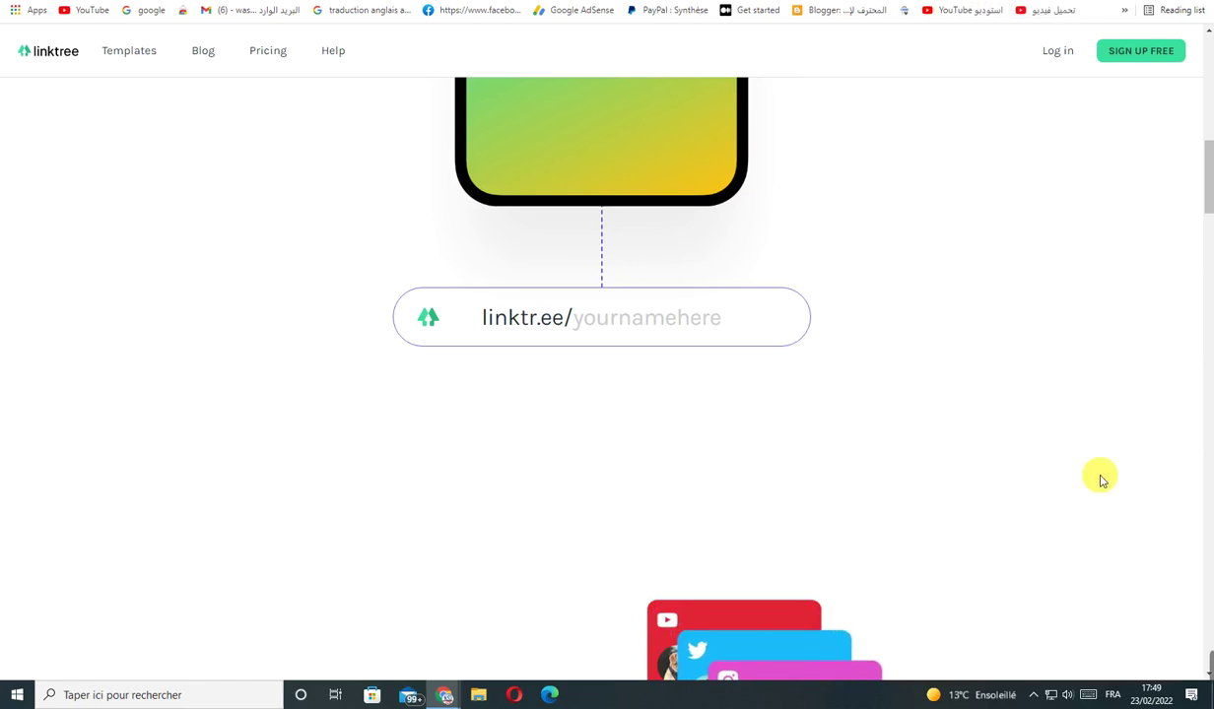
# Switch to the Payeer account and examine the latest credit in the transaction history
pyautogui.click(891, 670)
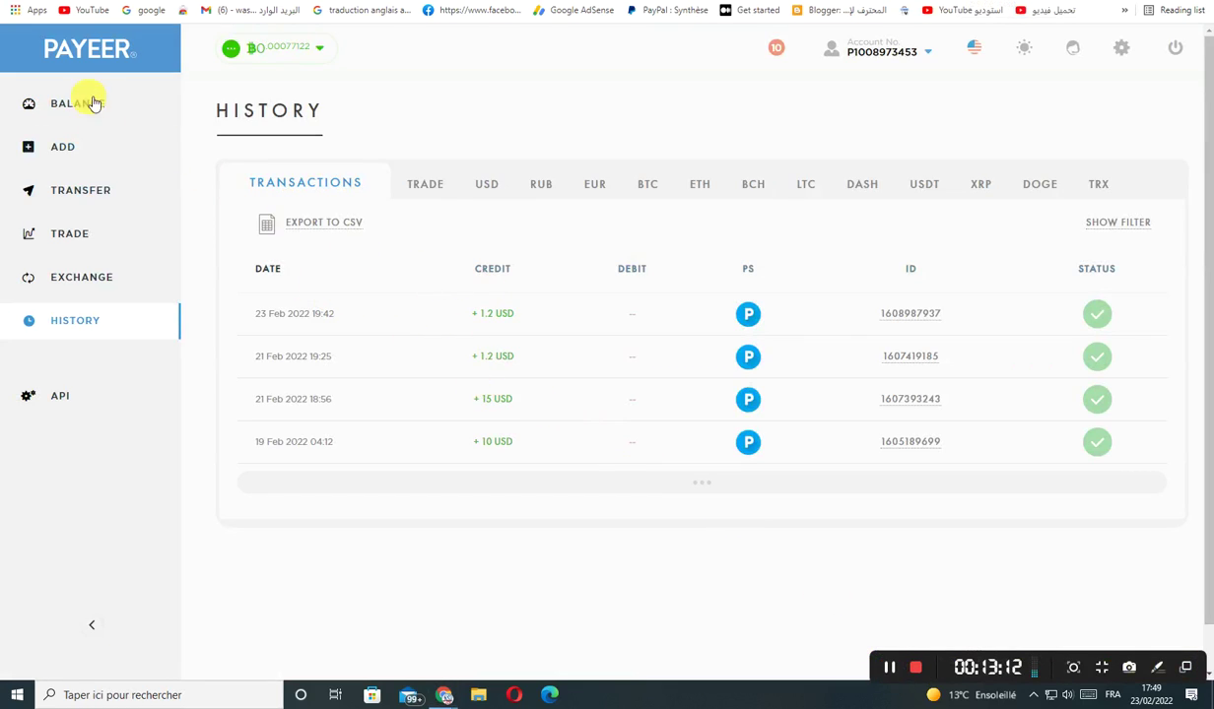
pyautogui.click(294, 260)
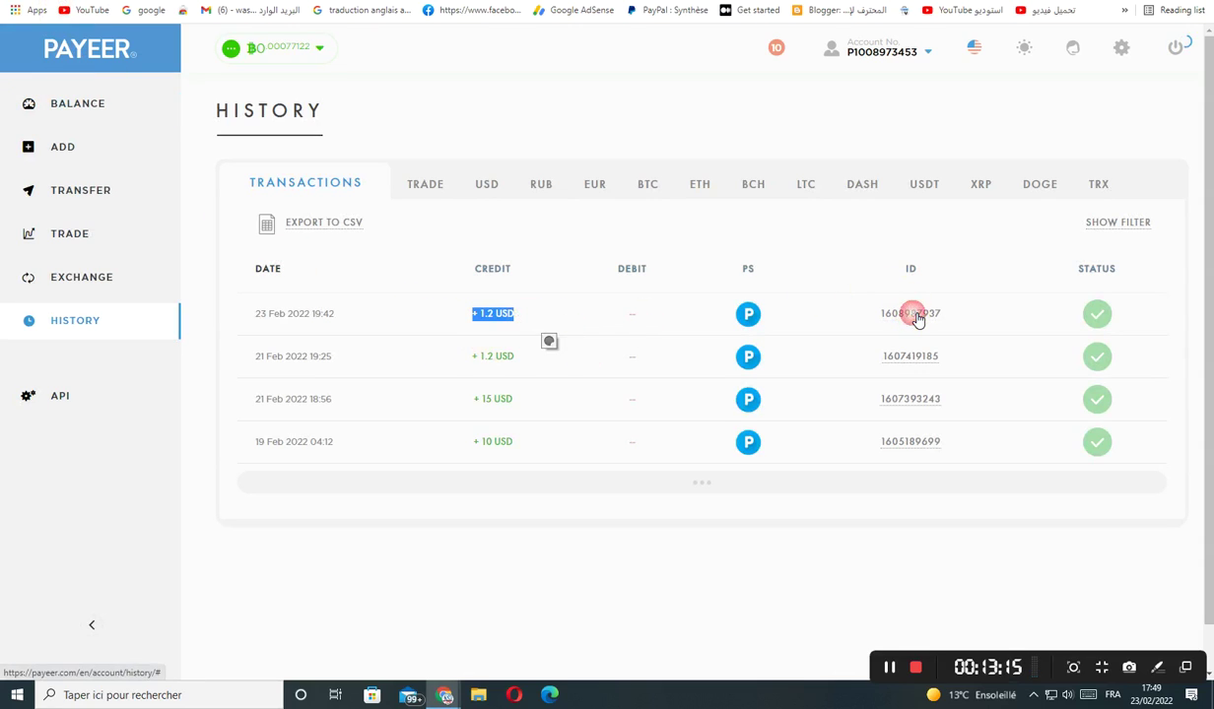
pyautogui.click(909, 312)
pyautogui.click(754, 261)
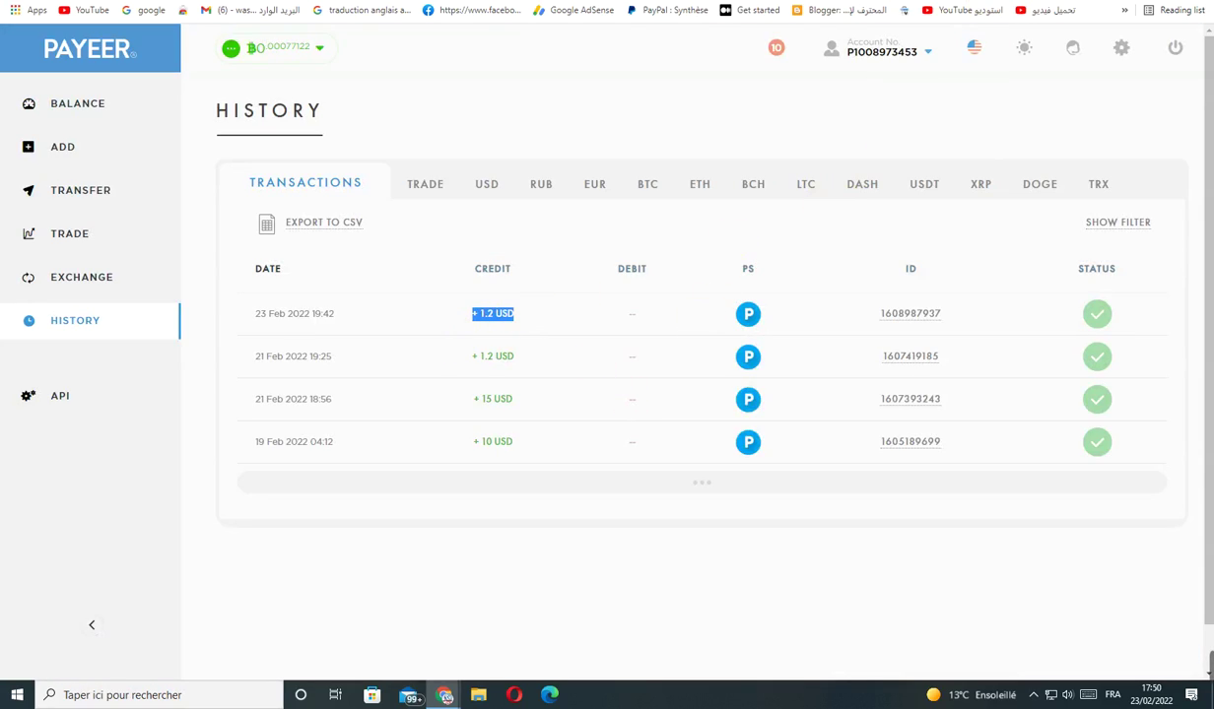
# Switch to Gmail, open Payeer's "Payment Received" message and highlight the received amount
pyautogui.hotkey('ctrl', 'Tab')
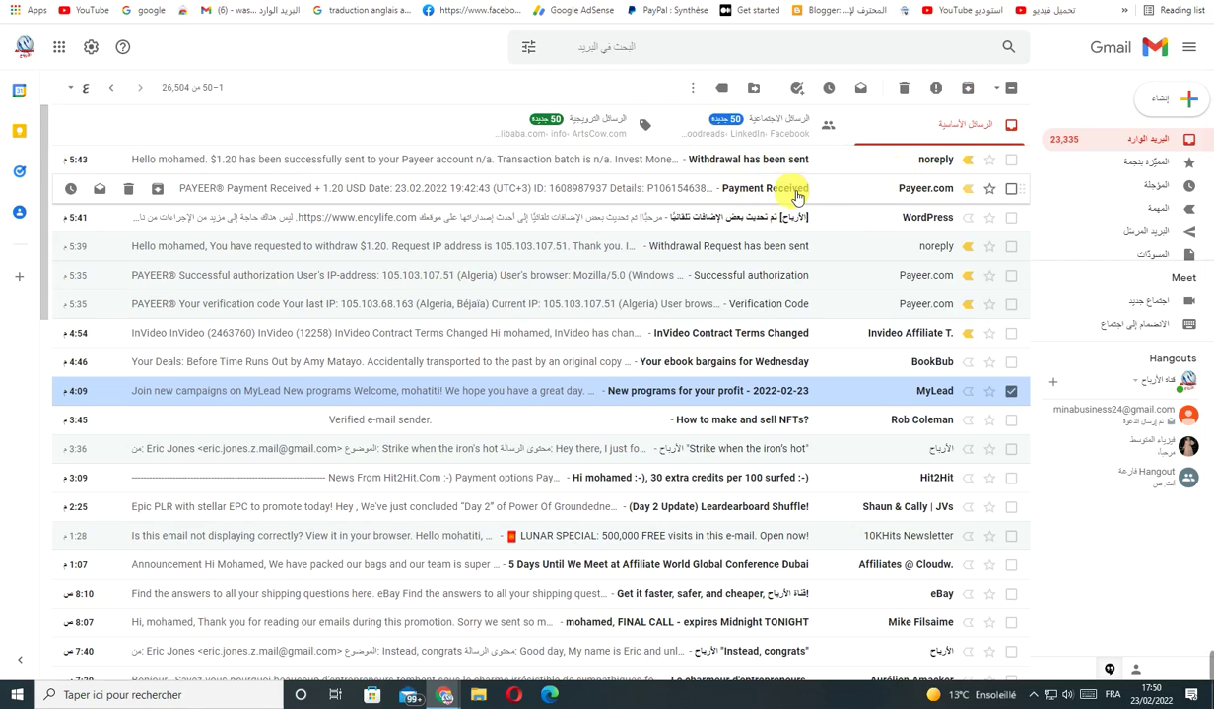
pyautogui.click(789, 195)
pyautogui.moveTo(569, 396); pyautogui.dragTo(722, 379)
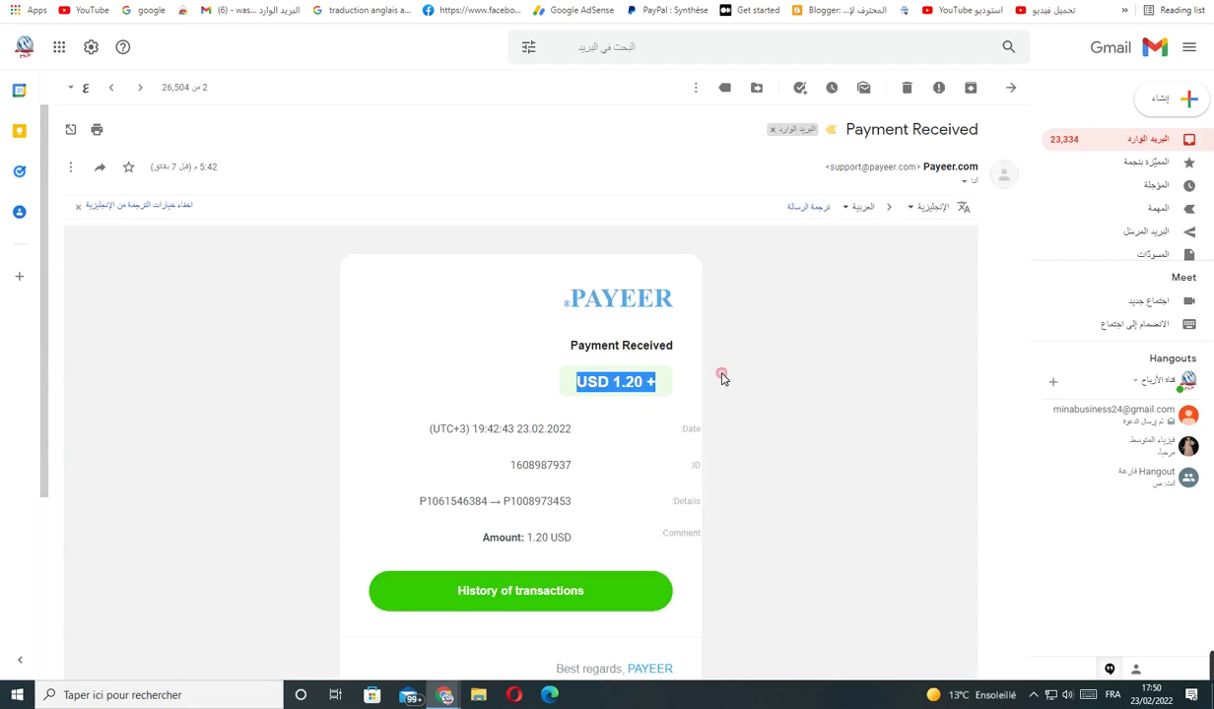
pyautogui.click(837, 264)
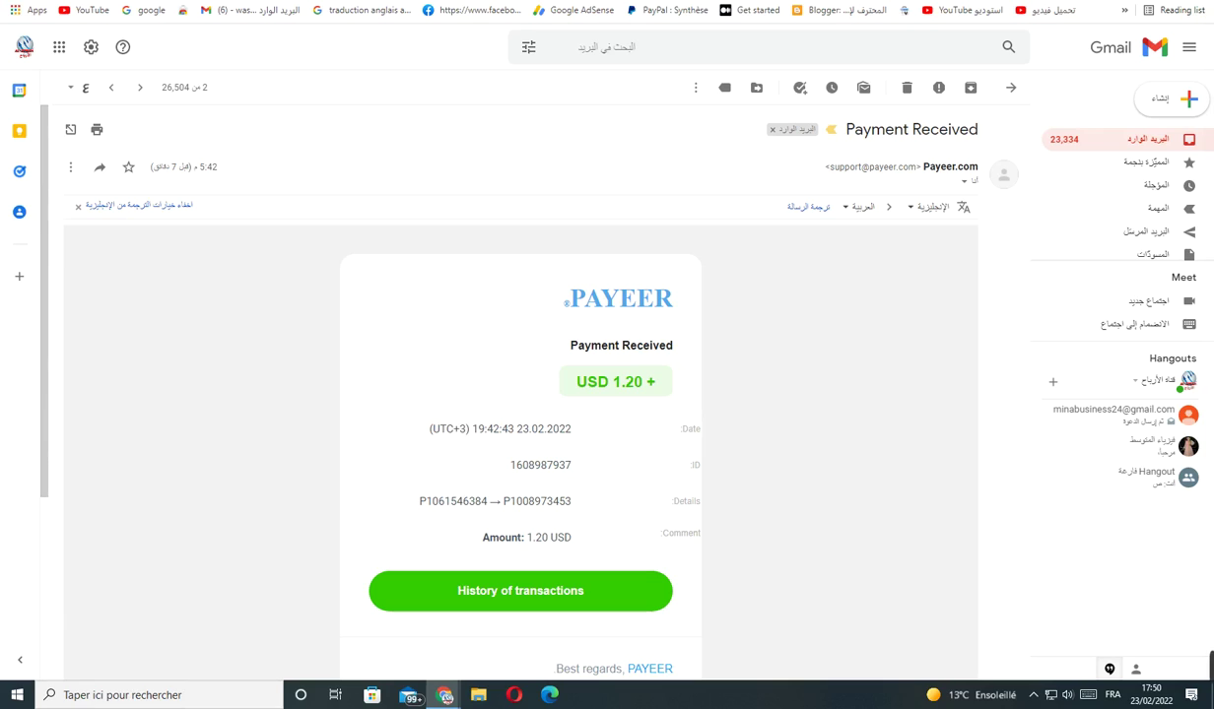
# Point out the investment-site video among the YouTube channel's uploads and view the Payeer account balances
pyautogui.click(394, 2)
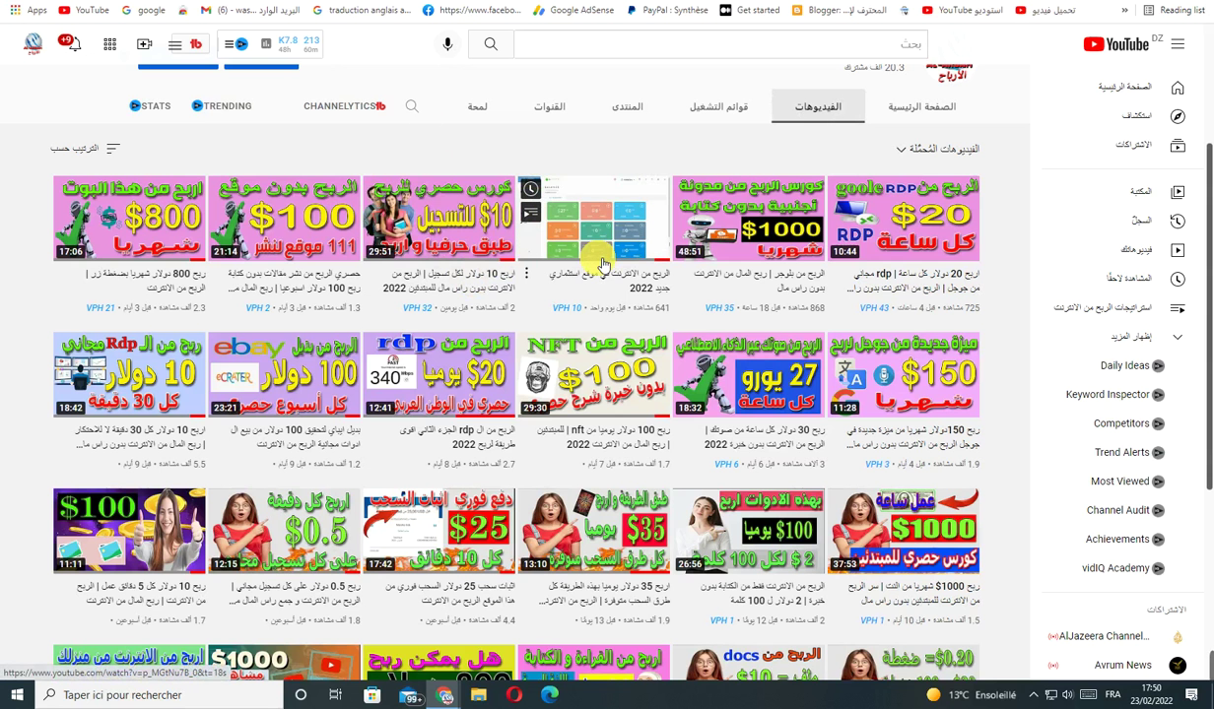
pyautogui.moveTo(624, 274)
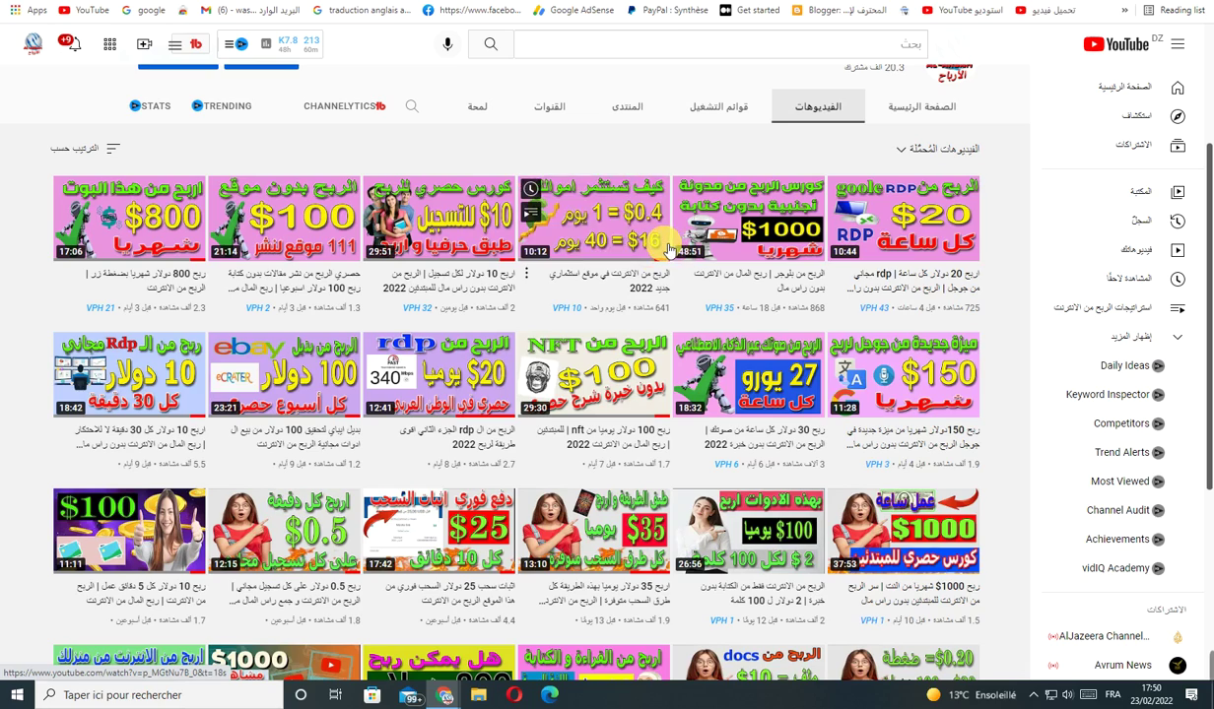
pyautogui.hotkey('ctrl', 'Tab')
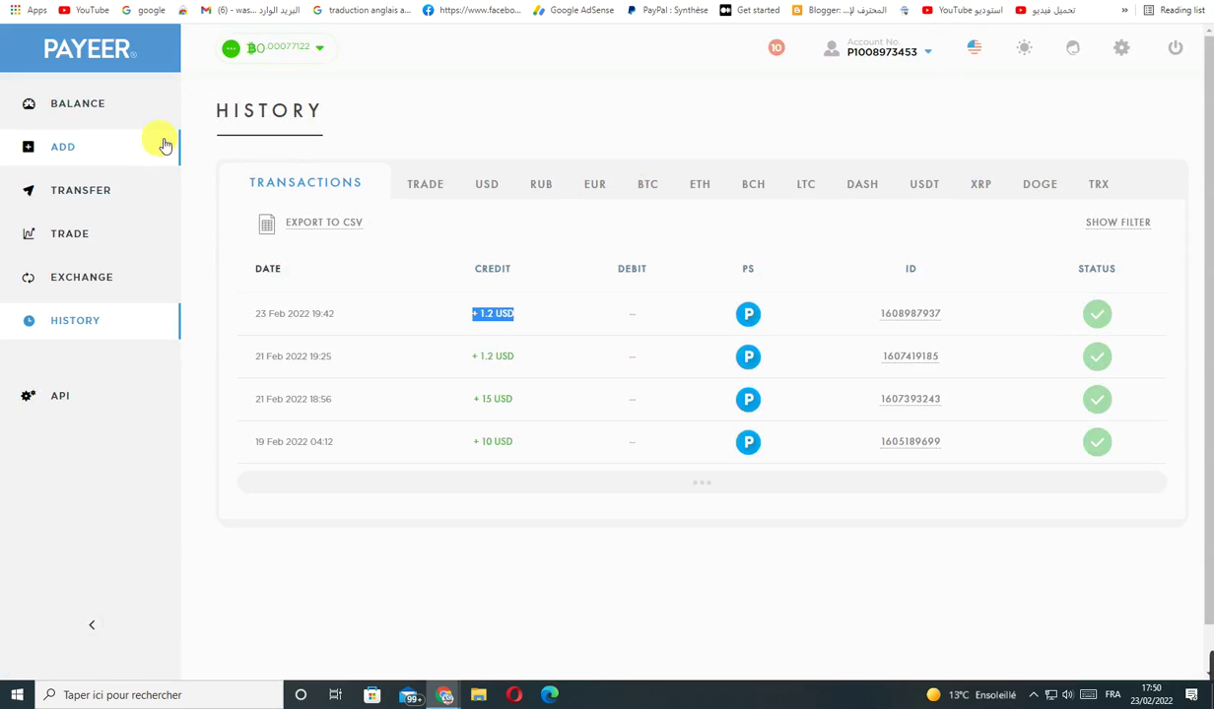
pyautogui.click(117, 111)
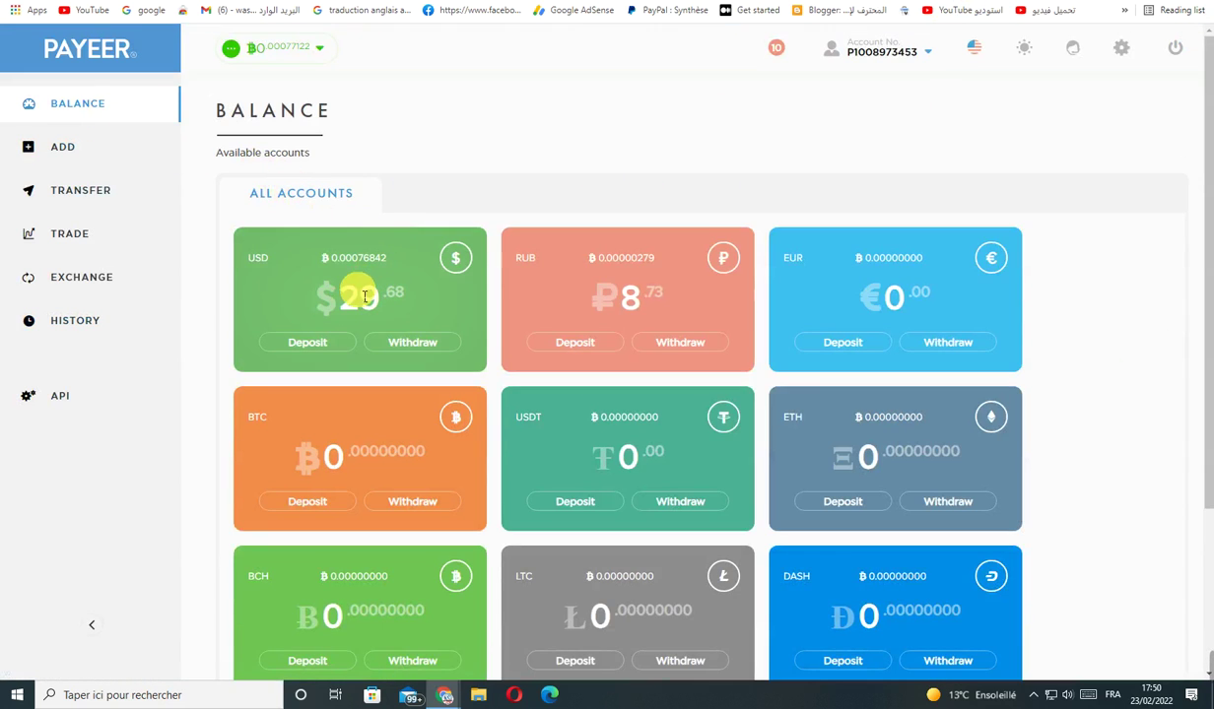
pyautogui.click(674, 222)
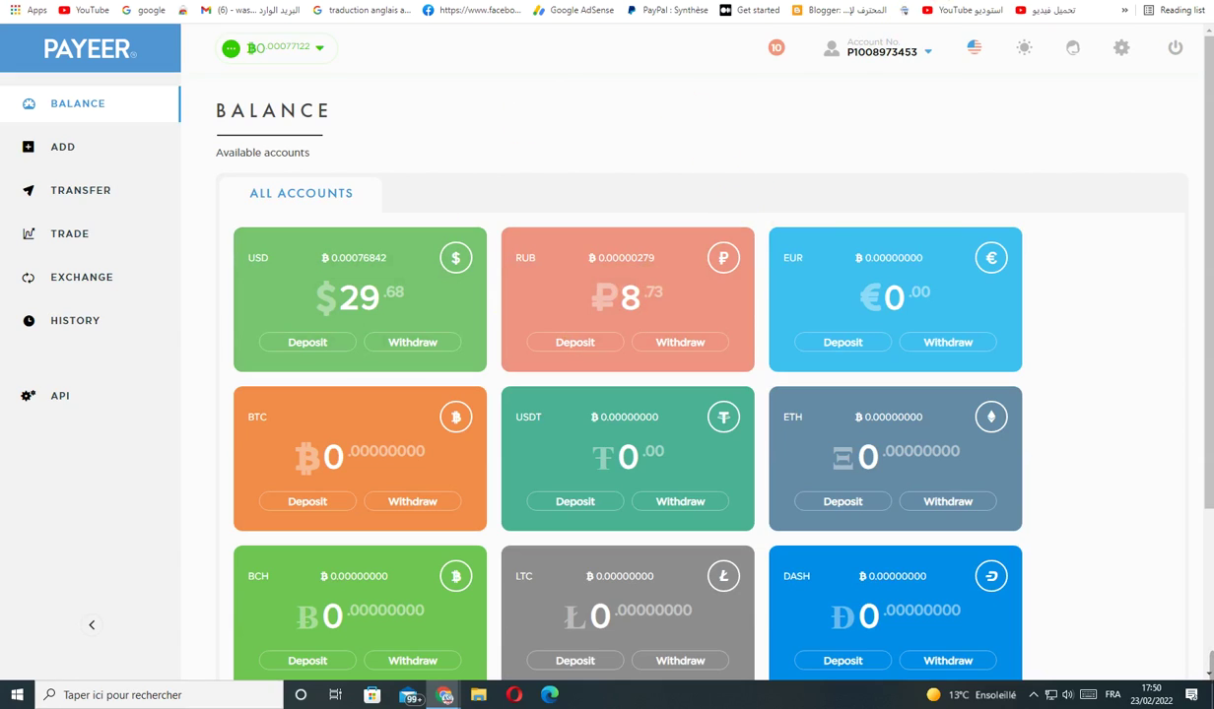
# Return to the Linktree homepage and highlight its headline and the introductory text about sharing all content with one link
pyautogui.hotkey('ctrl', 'Tab')
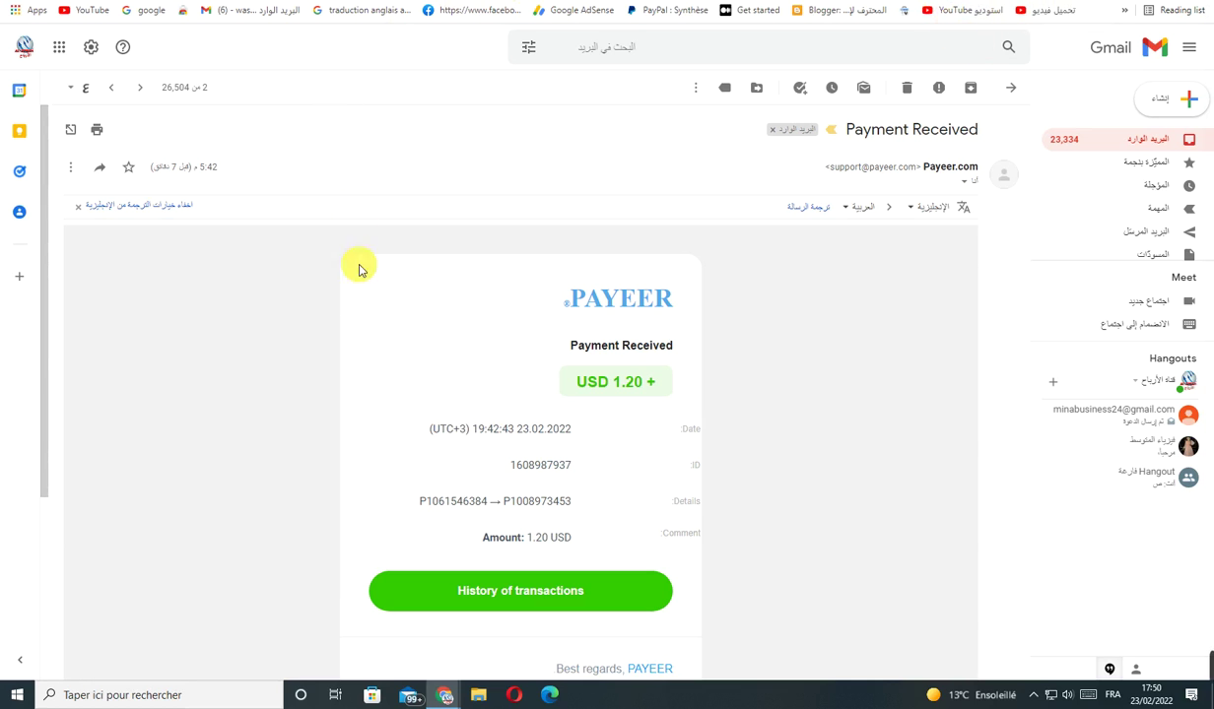
pyautogui.hotkey('ctrl', 'Tab')
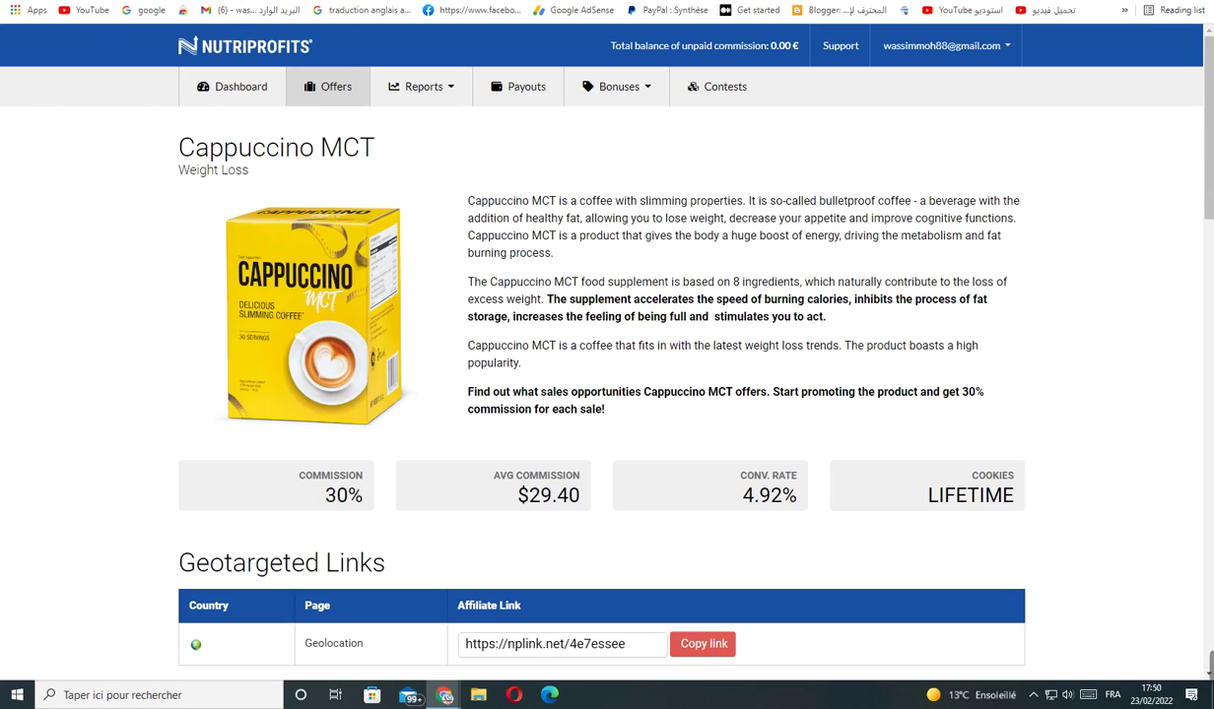
pyautogui.hotkey('ctrl', 'Tab')
pyautogui.scroll(2, 724, 257)
pyautogui.scroll(5, 643, 382)
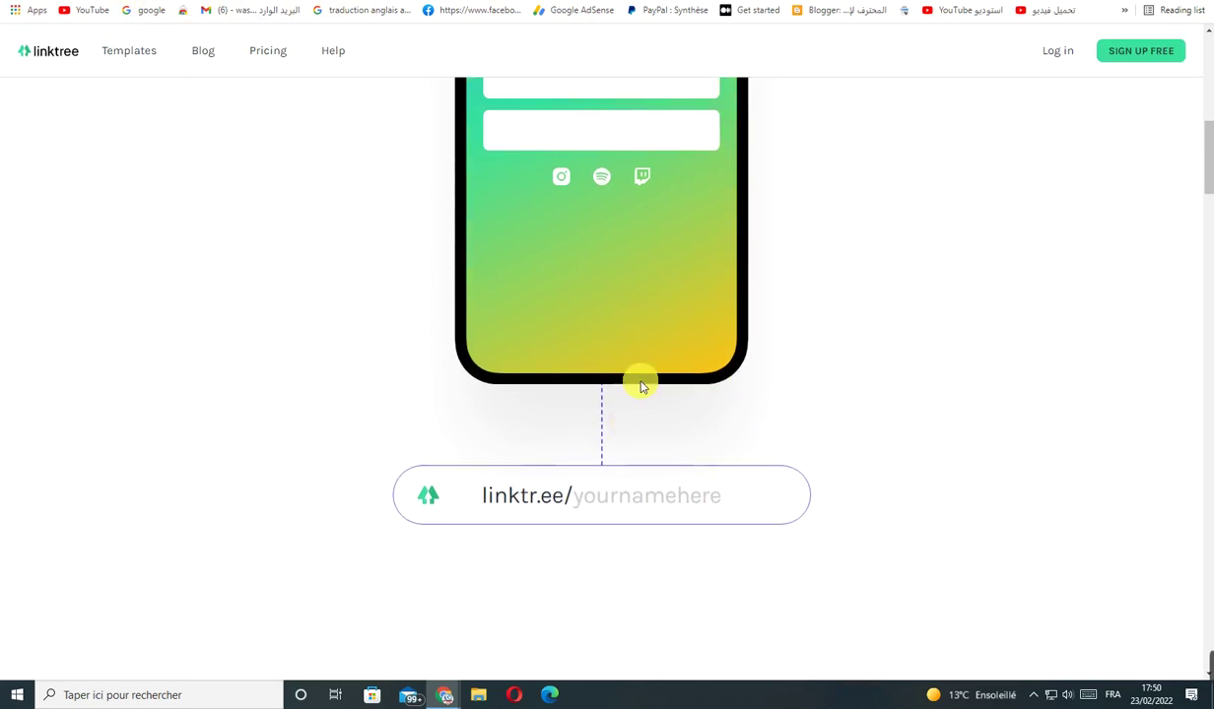
pyautogui.scroll(2, 623, 380)
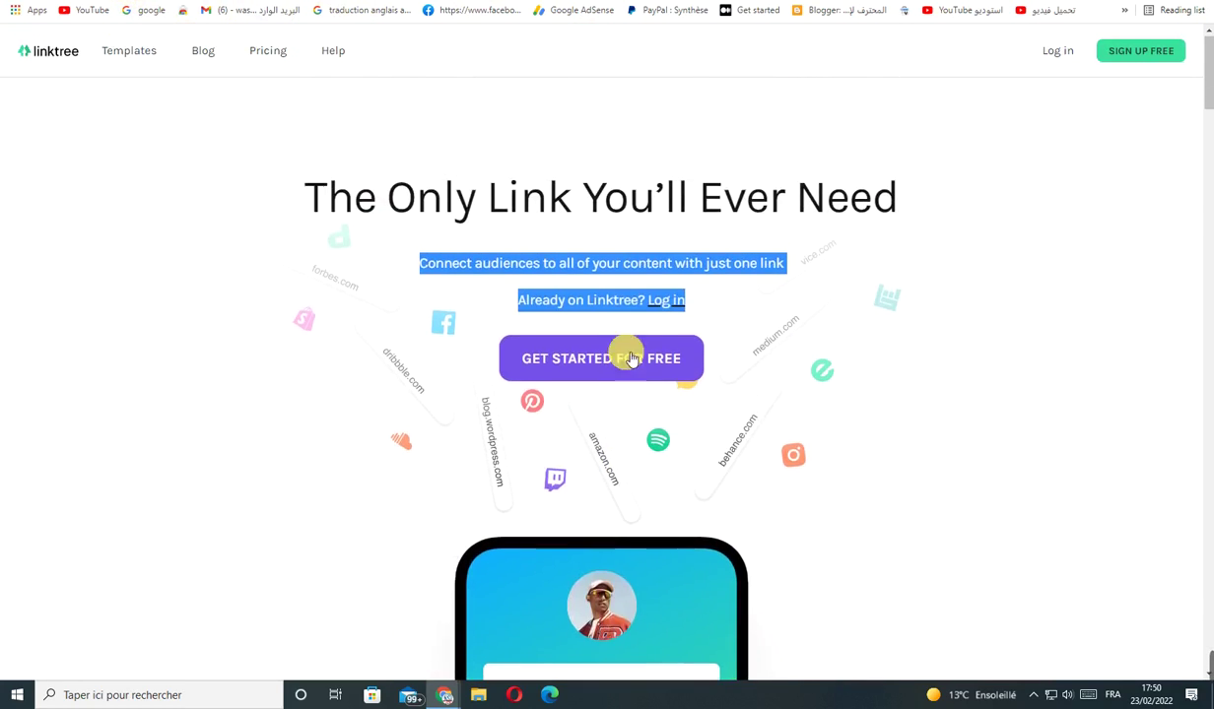
pyautogui.moveTo(299, 197); pyautogui.dragTo(784, 264)
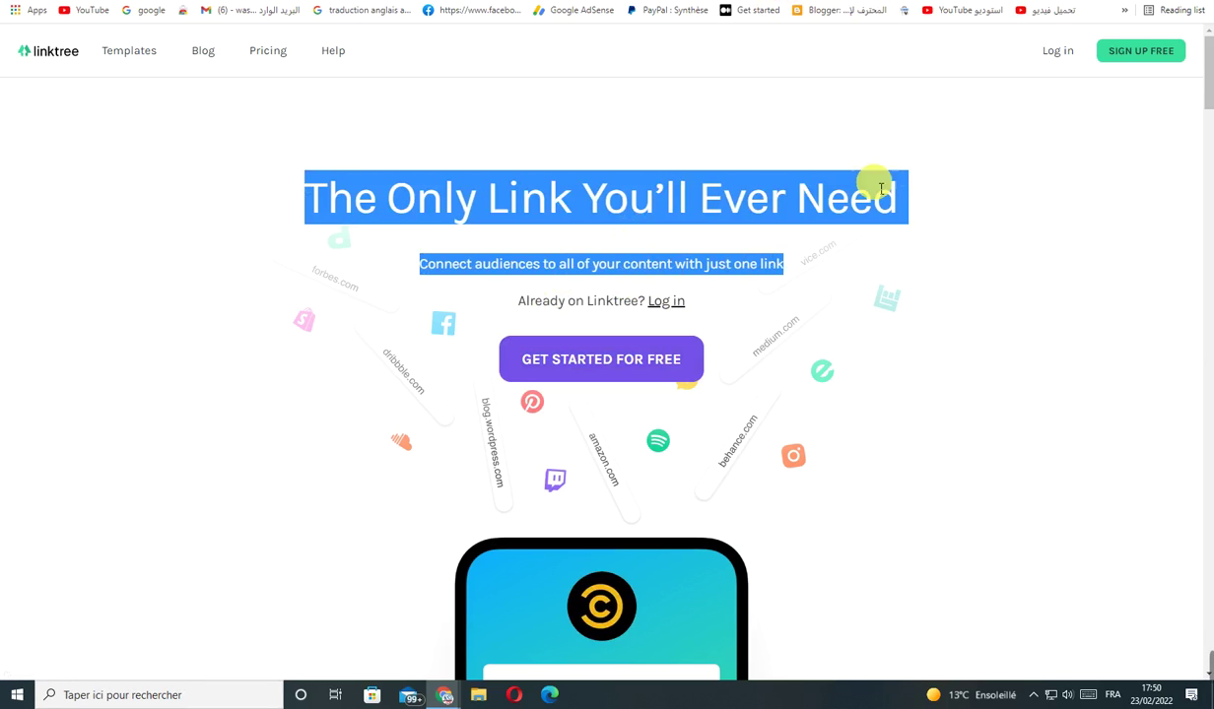
pyautogui.click(818, 188)
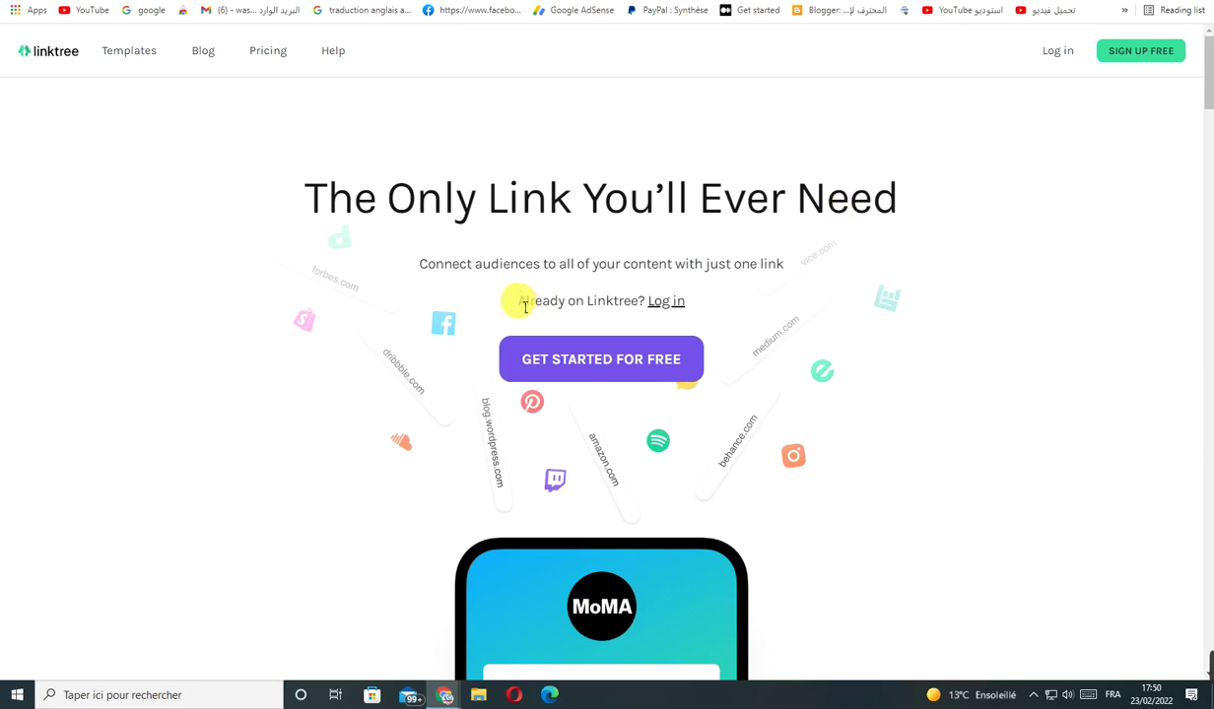
pyautogui.moveTo(325, 202); pyautogui.dragTo(673, 296)
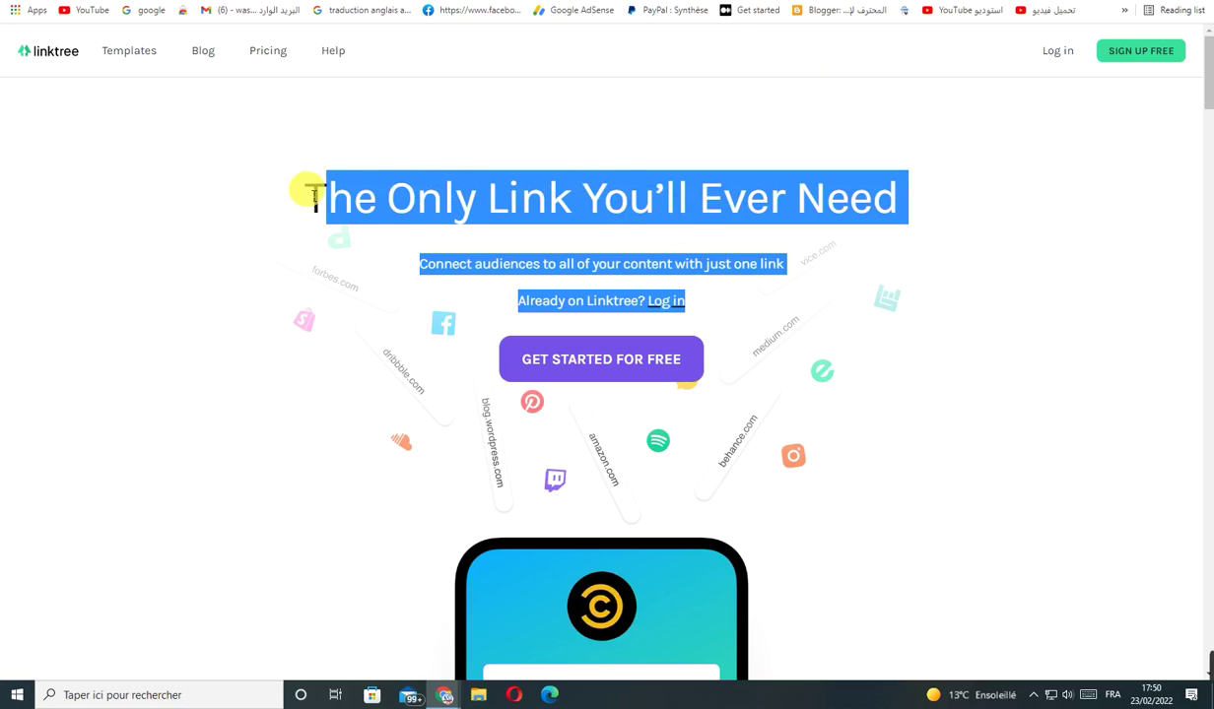
pyautogui.click(612, 205)
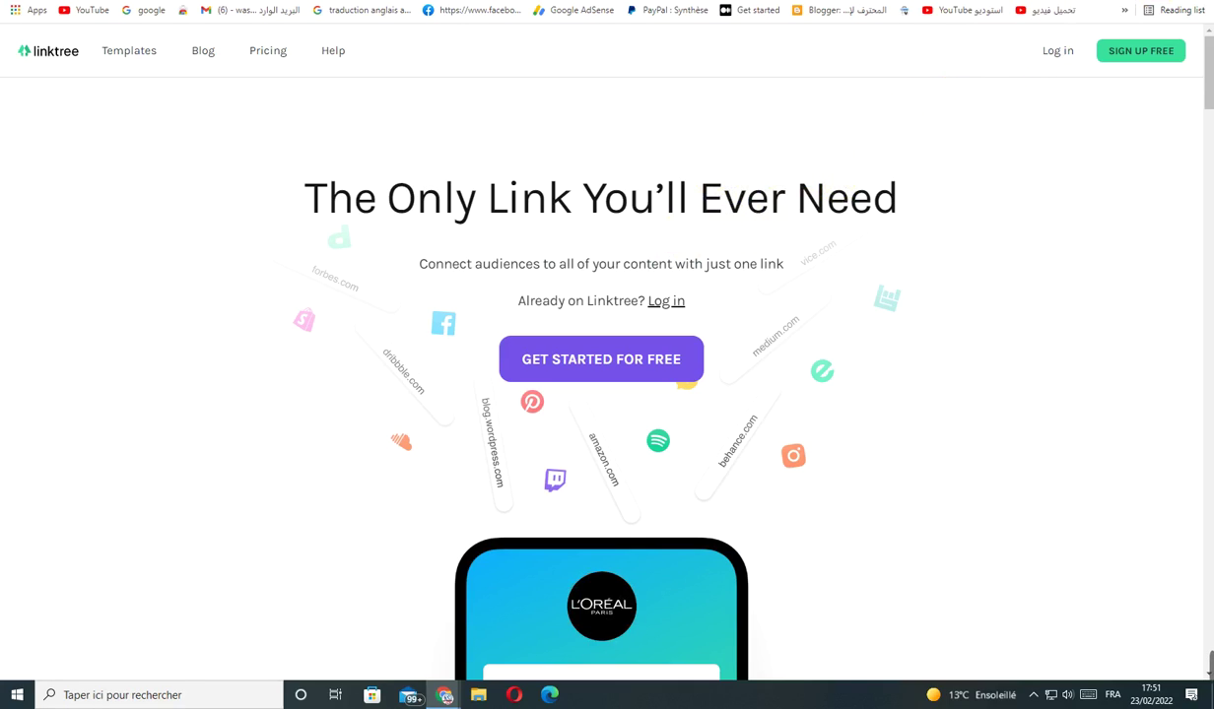
# Open a new Chrome window with the "pro" profile and maximize it
pyautogui.press('super+d')
pyautogui.doubleClick(169, 419)
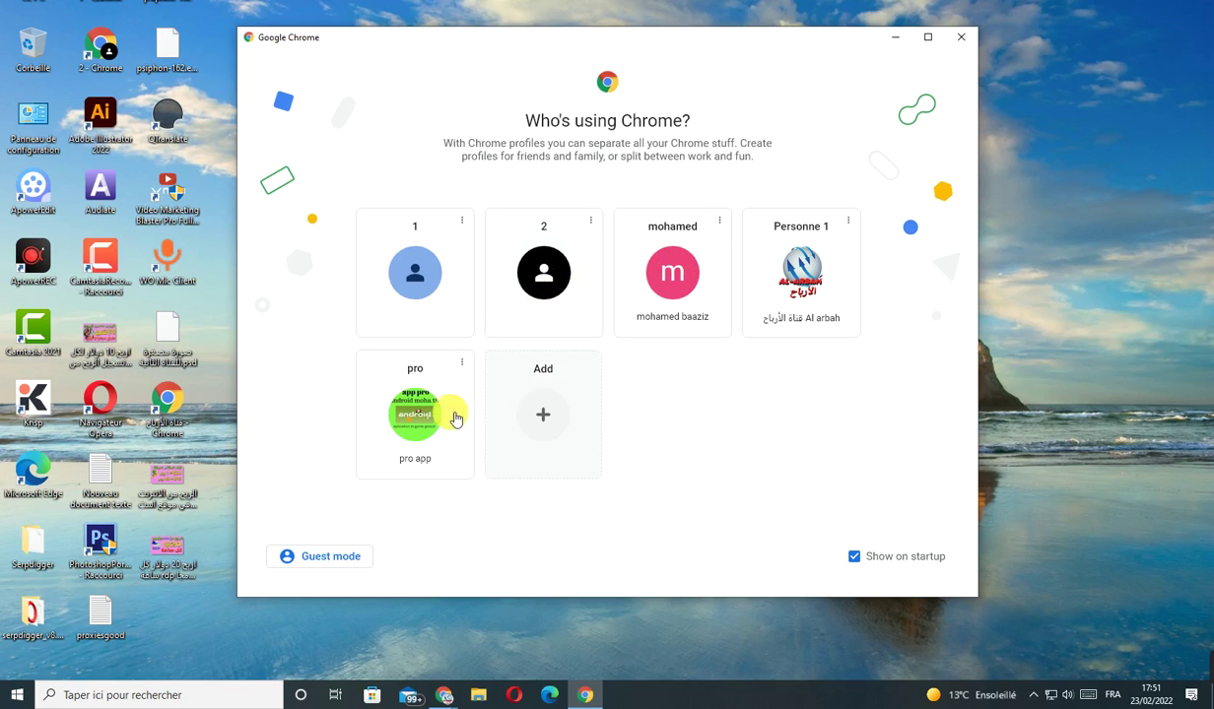
pyautogui.click(427, 420)
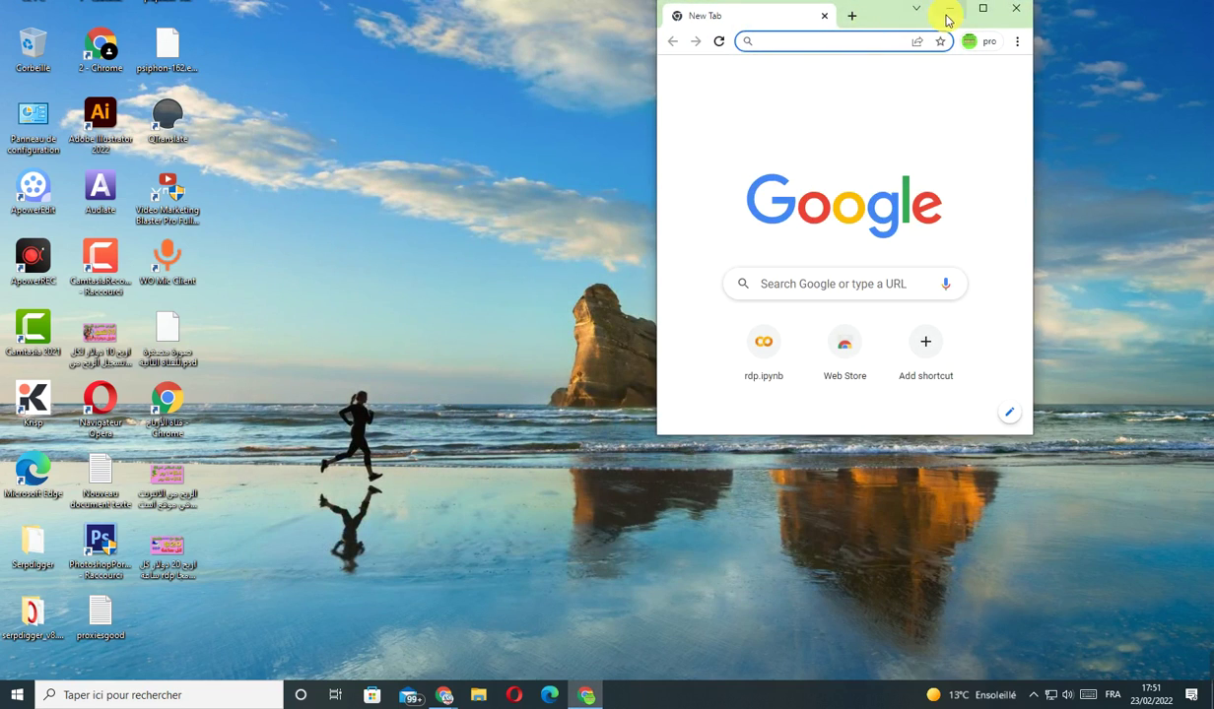
pyautogui.click(982, 11)
# Copy the Linktree homepage address from the other browser window and load it in the "pro" profile window
pyautogui.moveTo(442, 695)
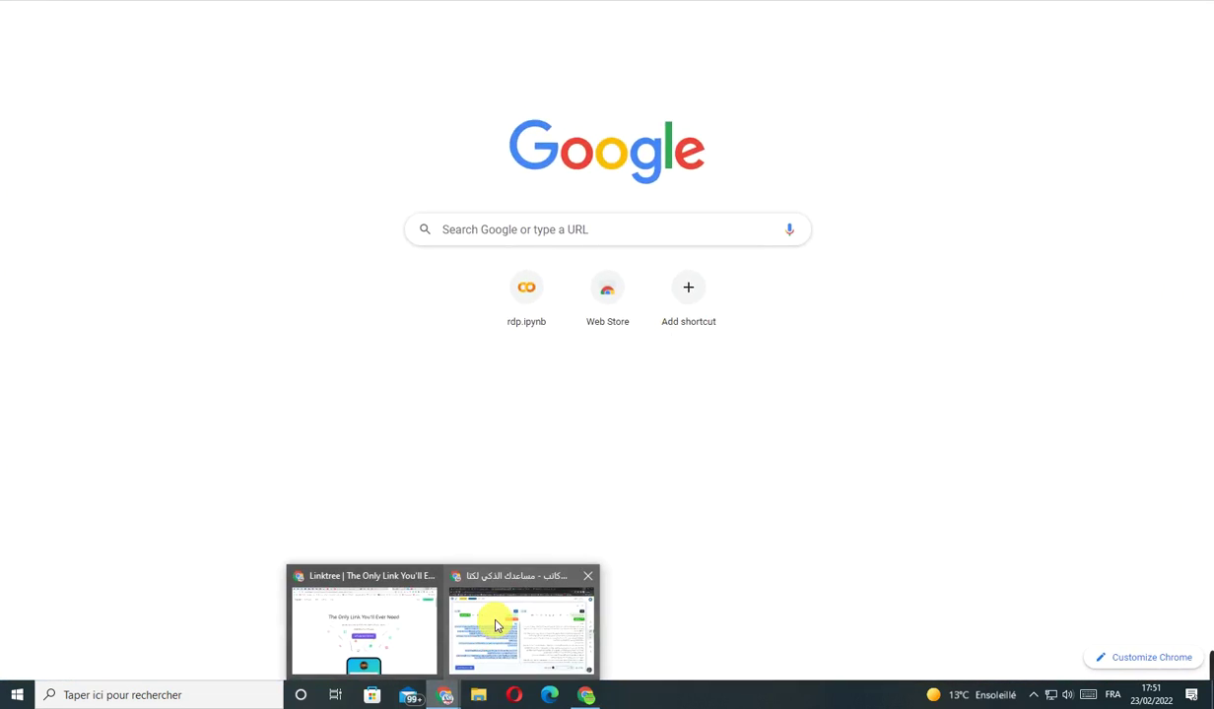
pyautogui.moveTo(497, 624)
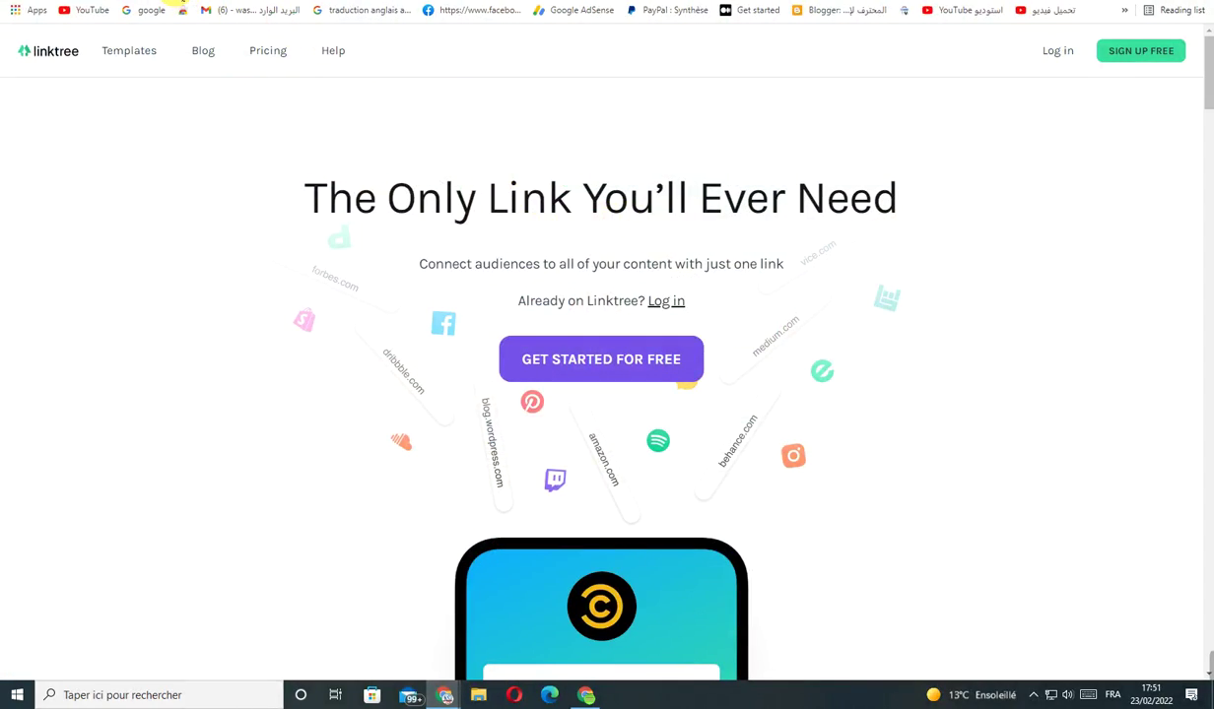
pyautogui.rightClick(97, 15)
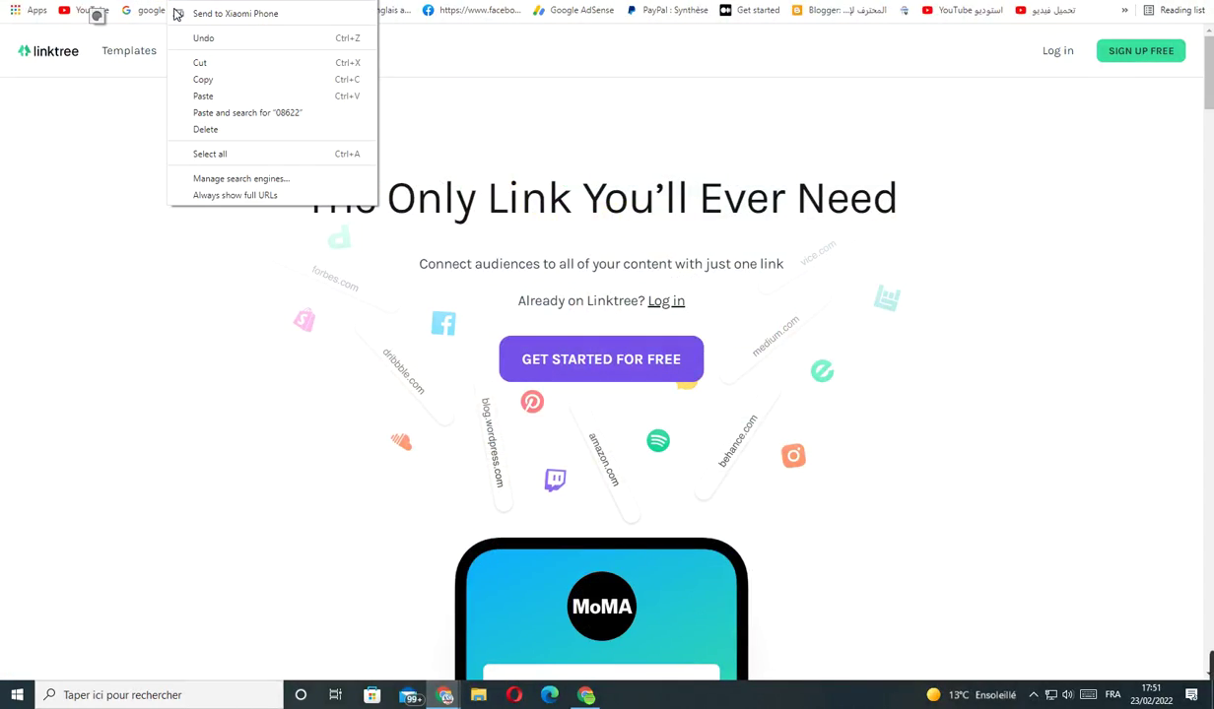
pyautogui.click(223, 83)
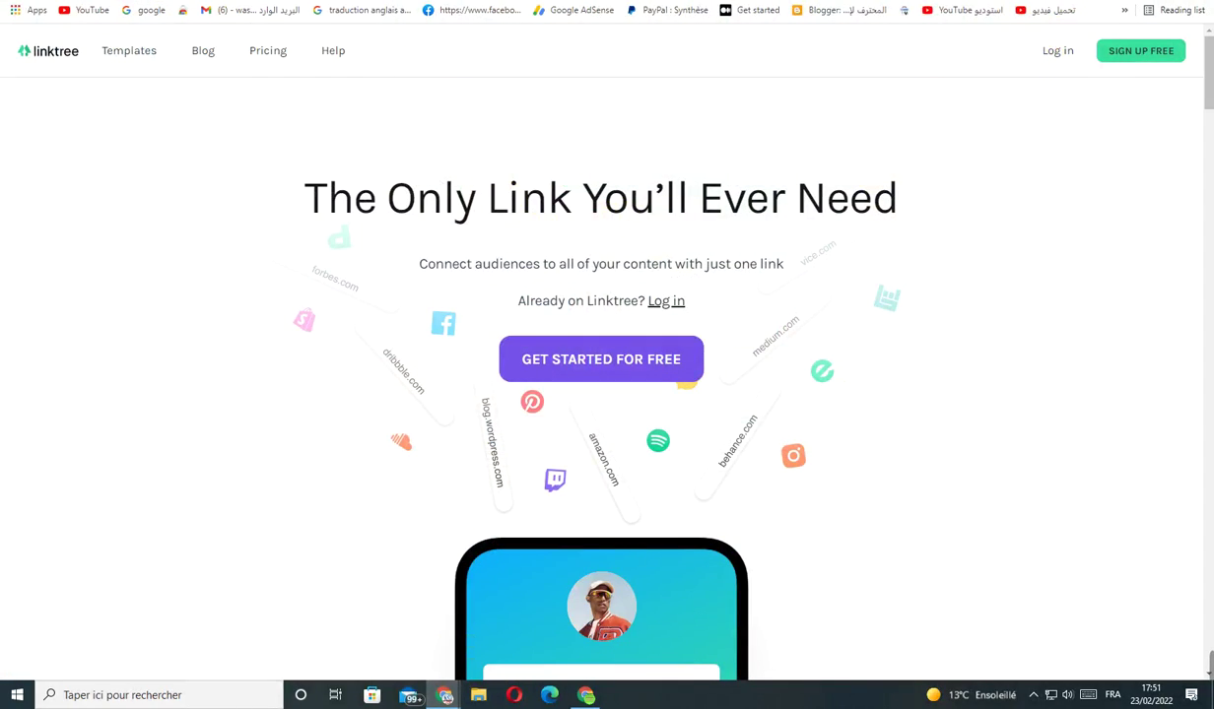
pyautogui.hotkey('alt', 'Tab')
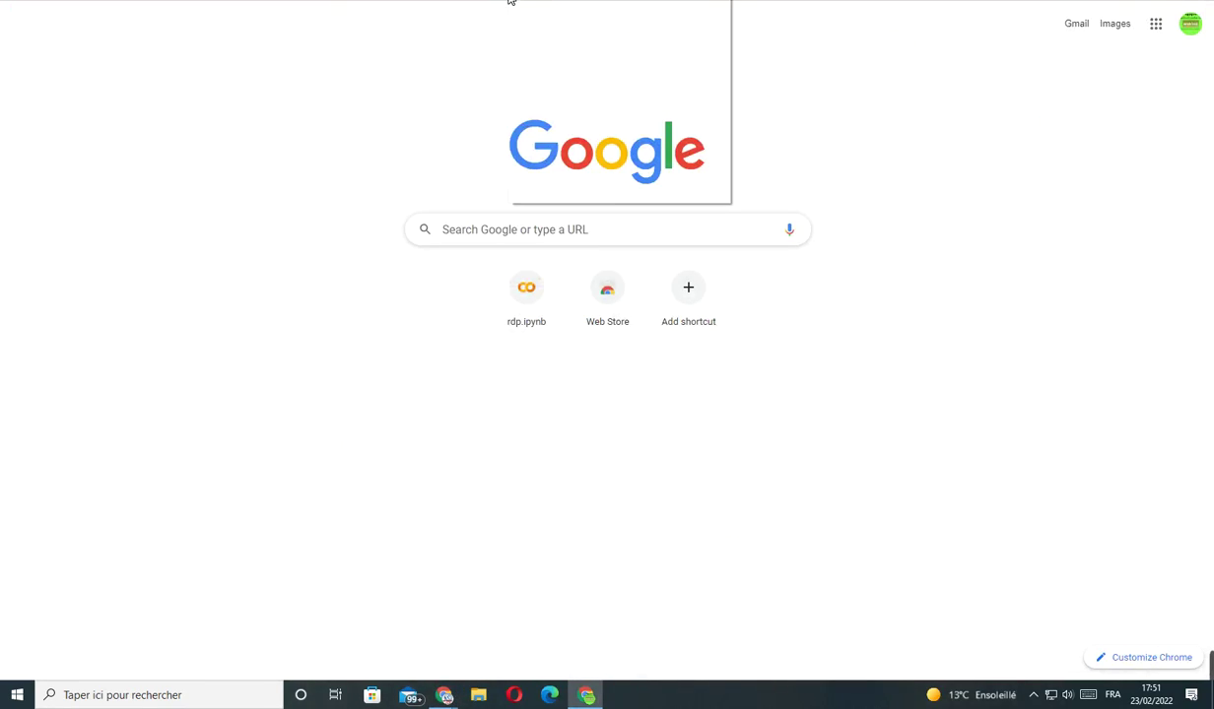
pyautogui.click(558, 89)
pyautogui.press('Return')
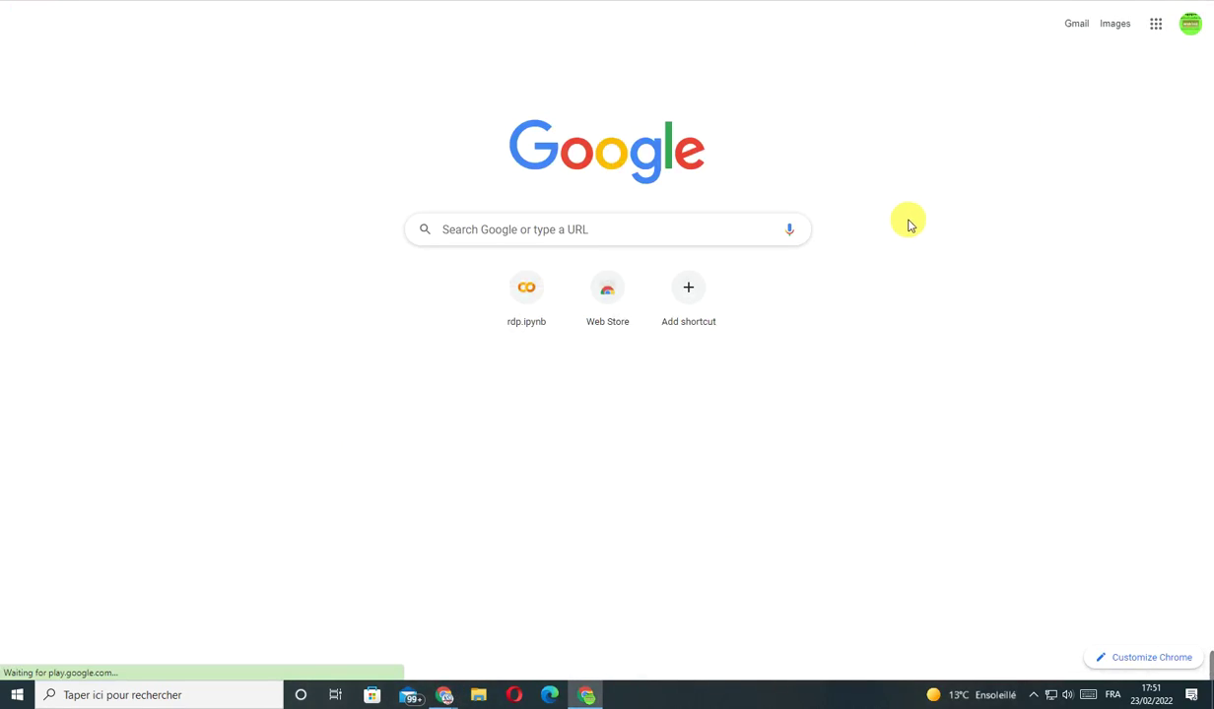
# Look over the Linktree homepage and highlight the headline "The Only Link You'll Ever Need"
pyautogui.scroll(-4, 591, 341)
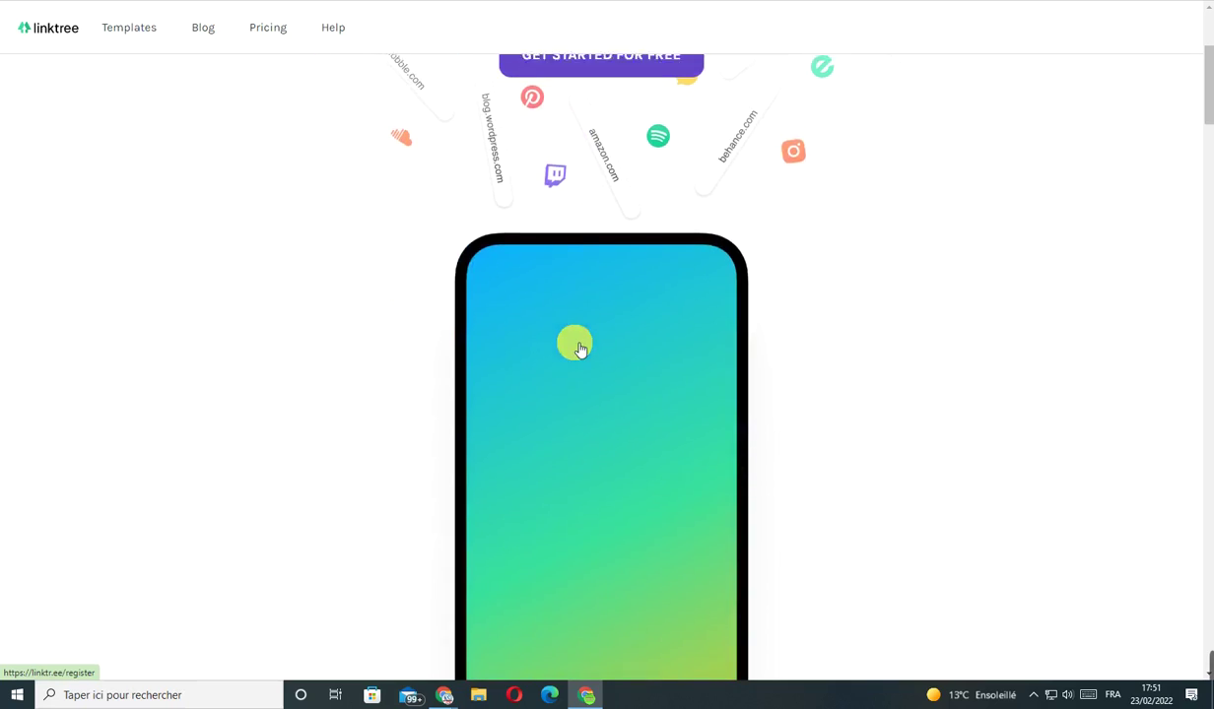
pyautogui.scroll(3, 657, 232)
pyautogui.moveTo(300, 102); pyautogui.dragTo(898, 103)
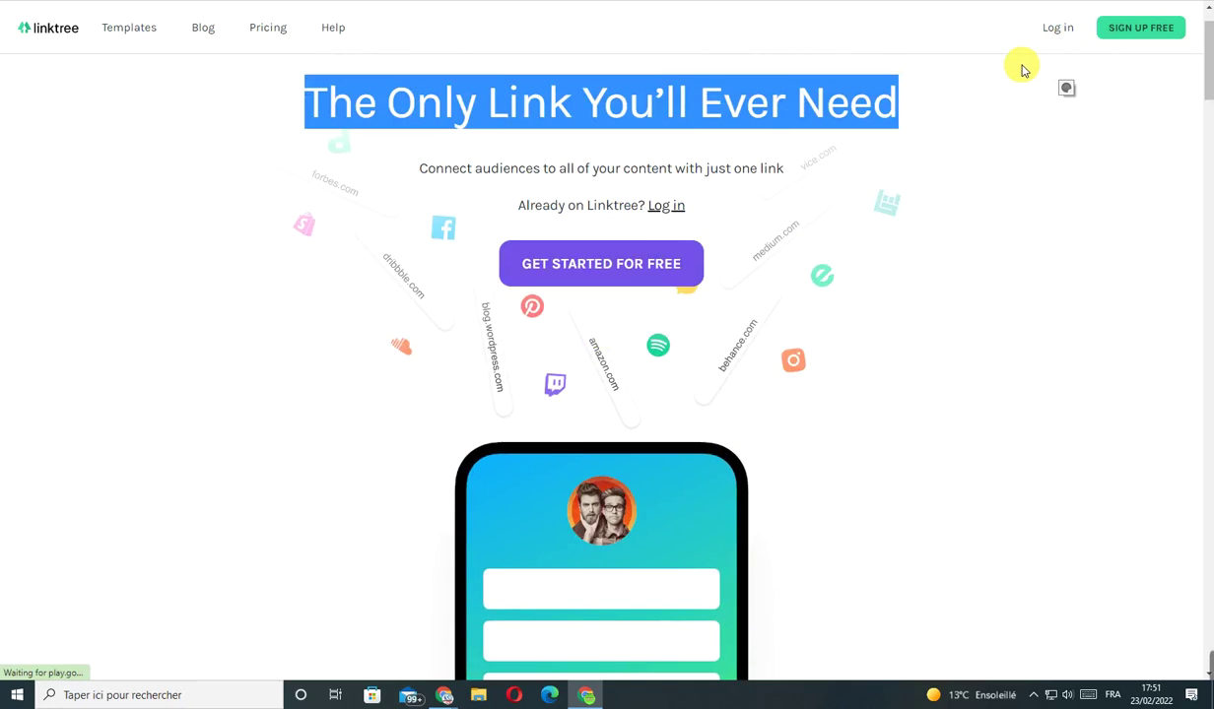
# Open Linktree's free sign-up form and point out its username, email and password fields
pyautogui.click(1124, 31)
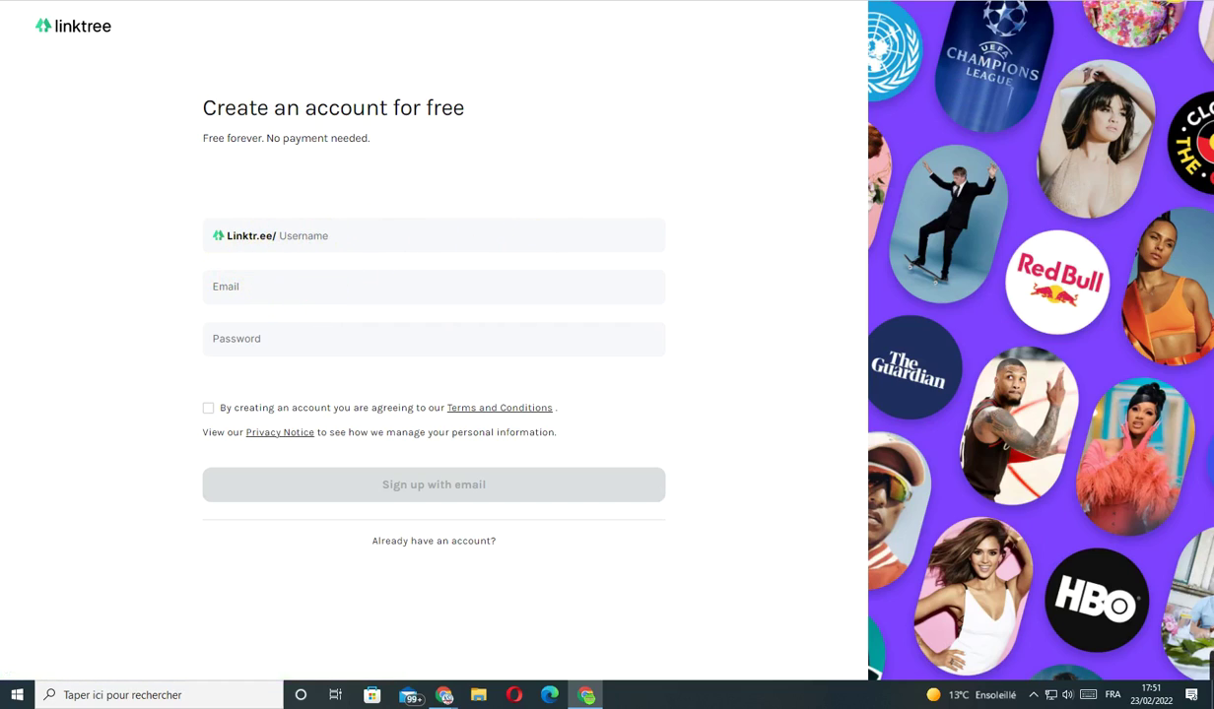
pyautogui.click(800, 114)
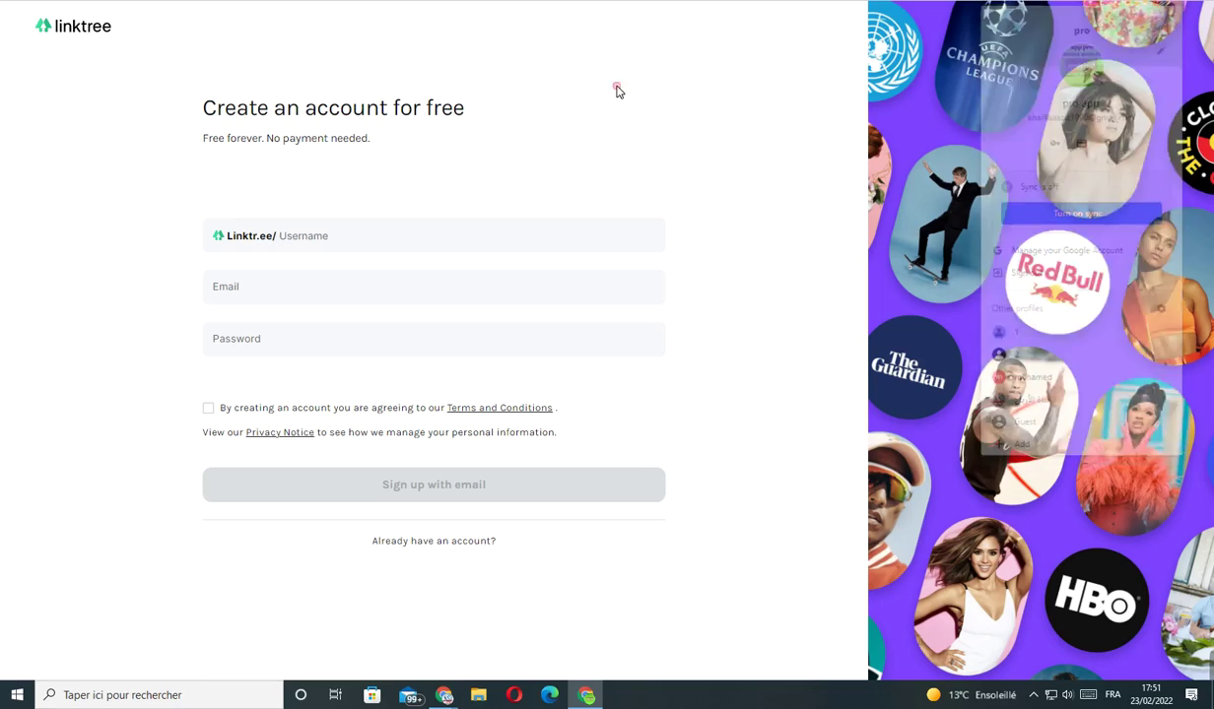
pyautogui.click(285, 238)
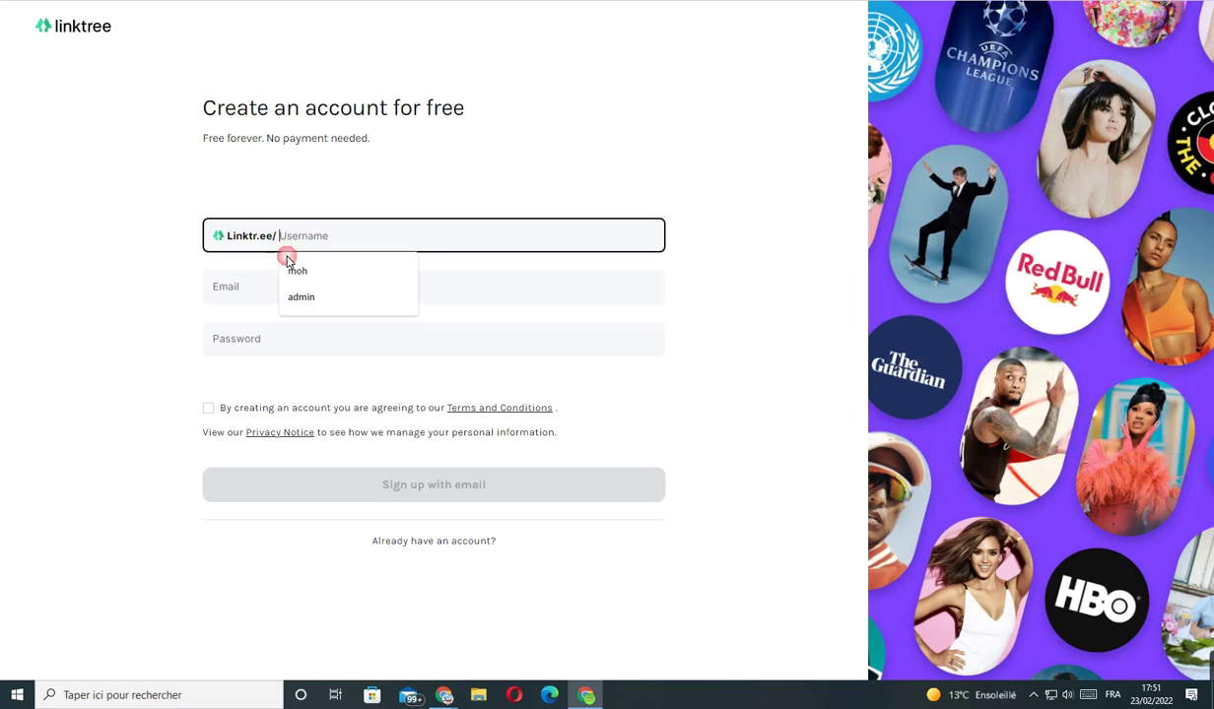
pyautogui.click(239, 287)
pyautogui.click(454, 352)
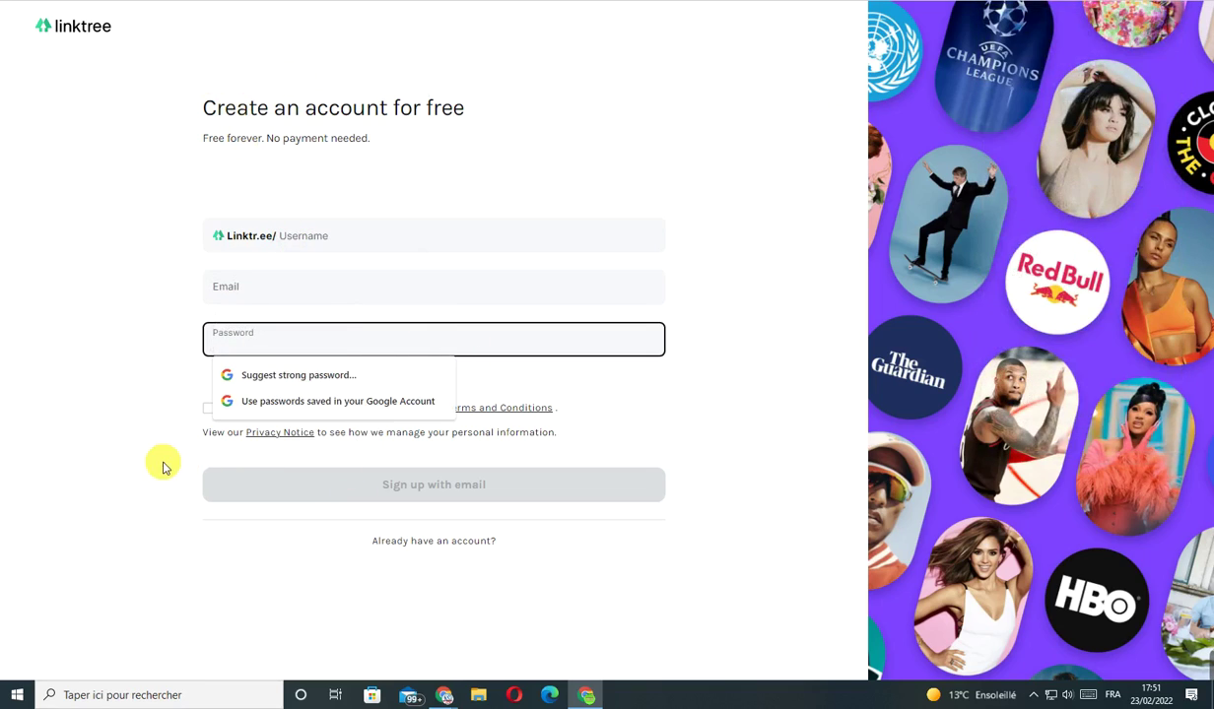
pyautogui.click(262, 417)
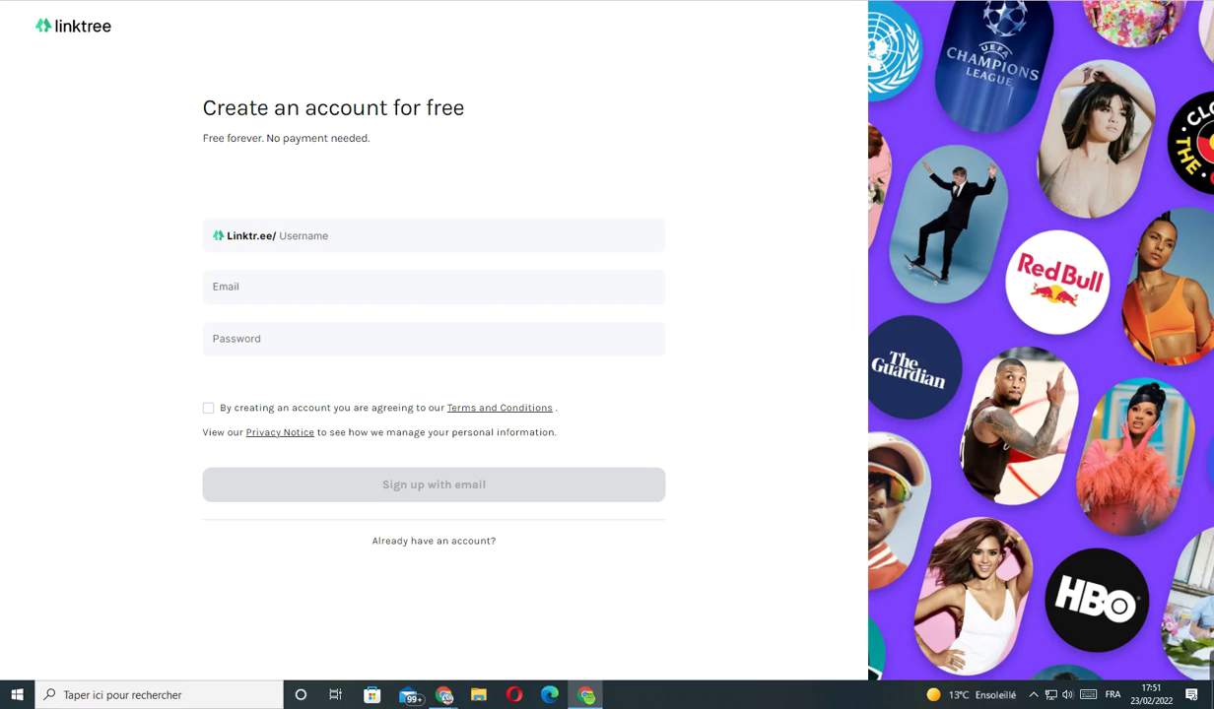
# Return to the homepage, open the Linktree login page and point out the username field
pyautogui.click(1156, 9)
pyautogui.hotkey('alt', 'Left')
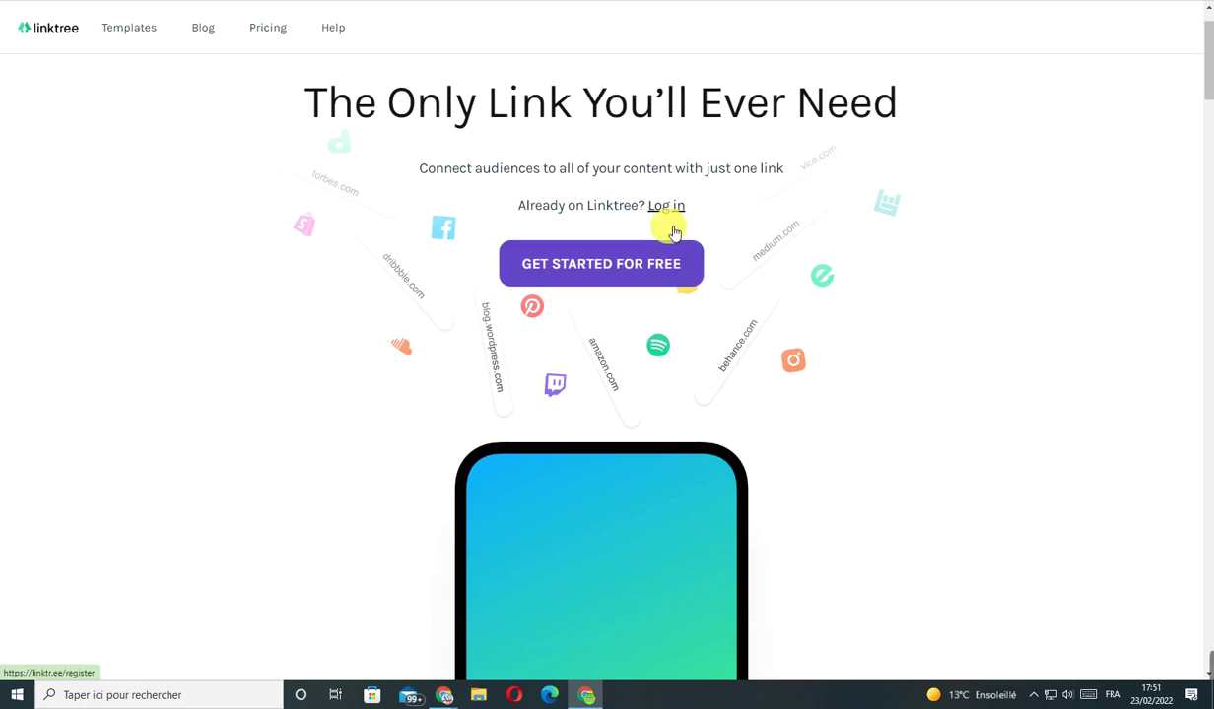
pyautogui.click(668, 211)
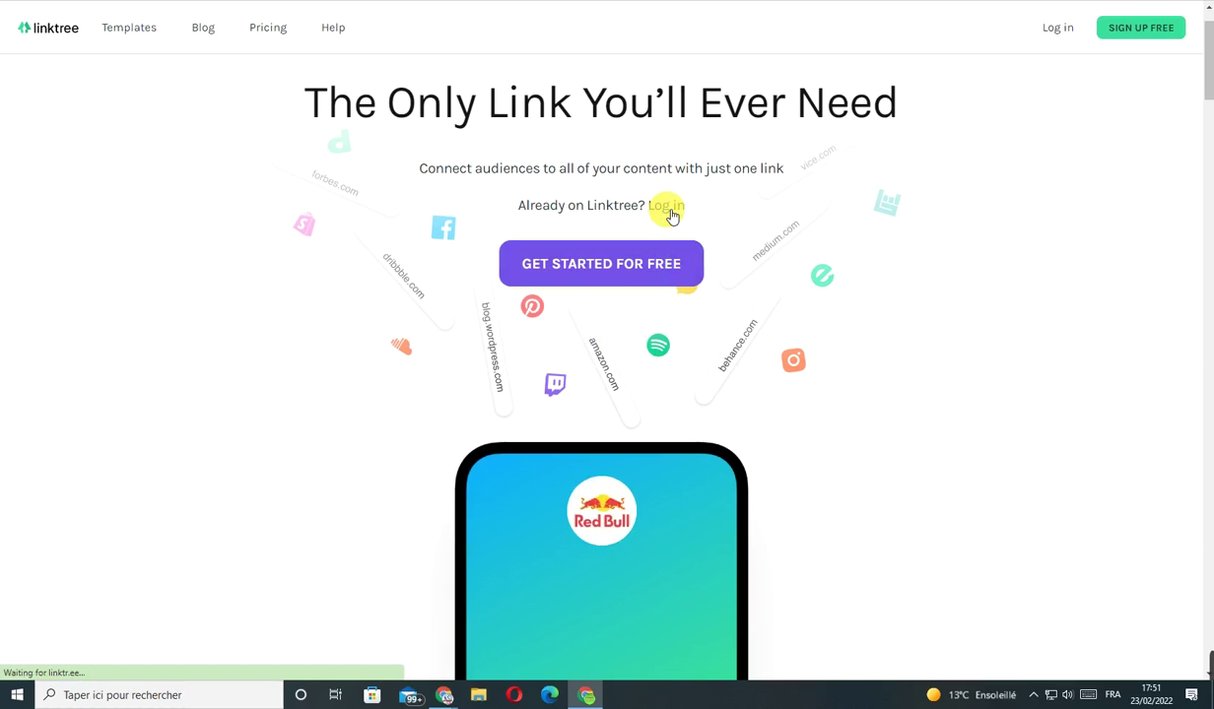
pyautogui.click(669, 213)
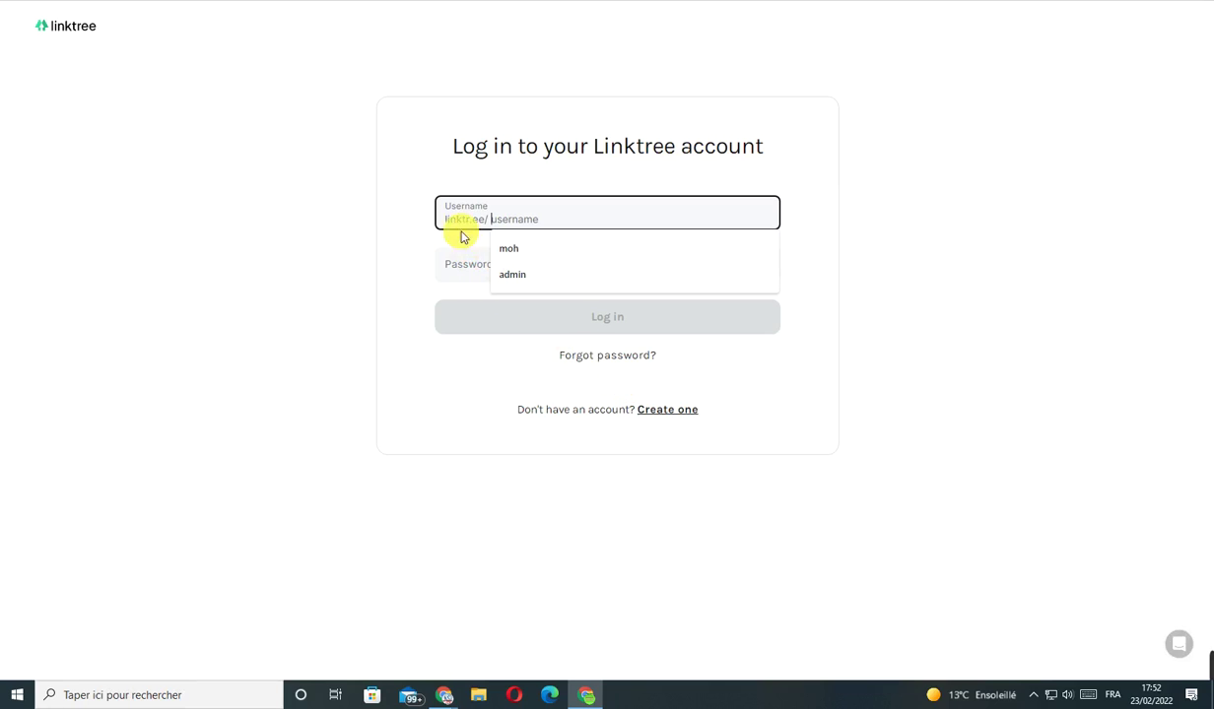
pyautogui.click(471, 211)
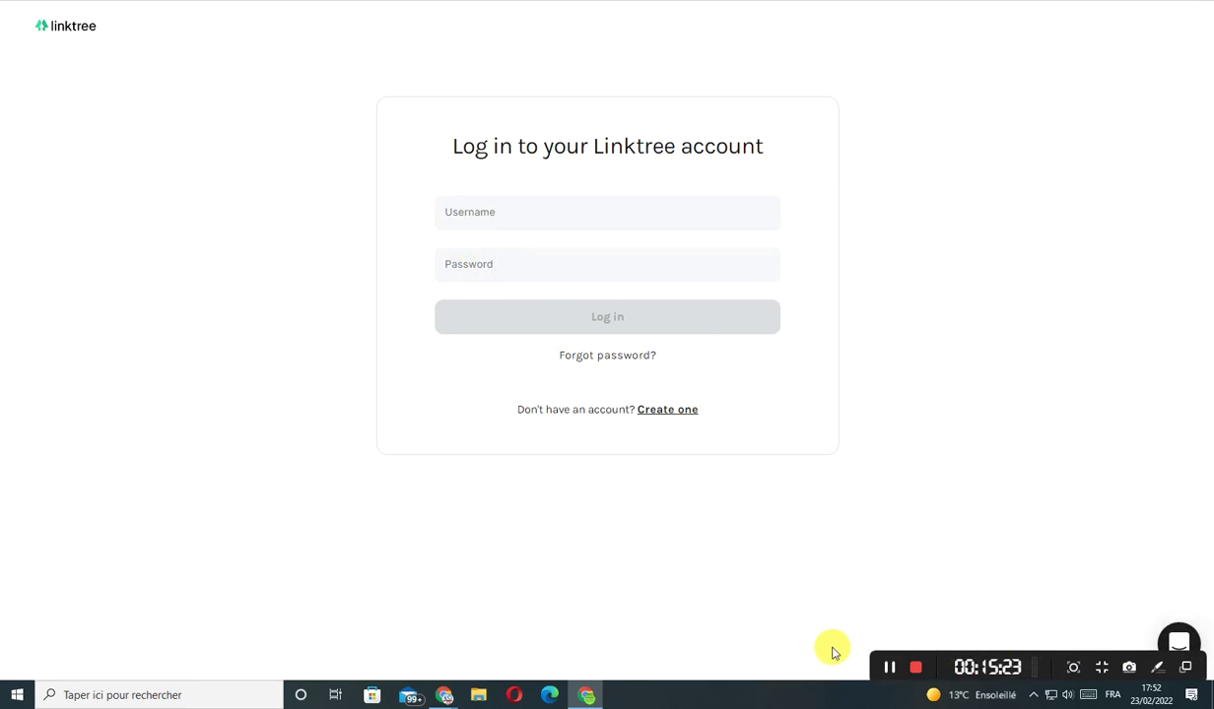
pyautogui.click(891, 665)
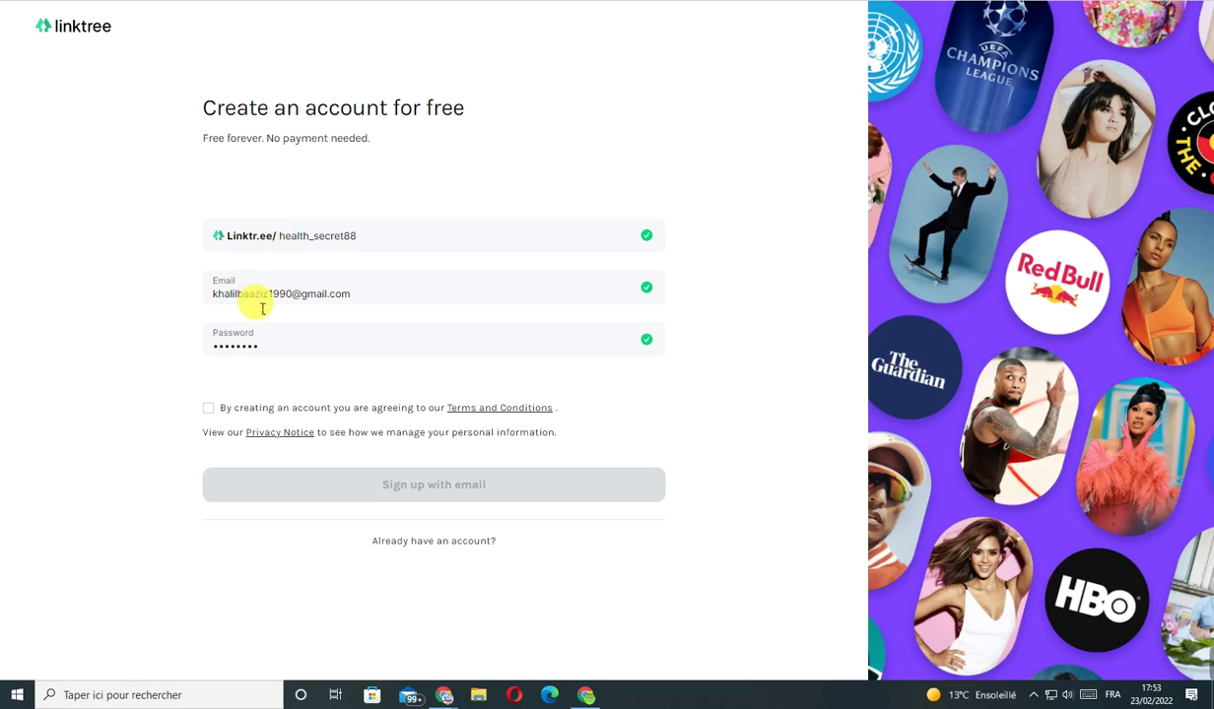
# Accept the Terms and Conditions, submit the completed email sign-up form and save the login in the browser
pyautogui.click(208, 408)
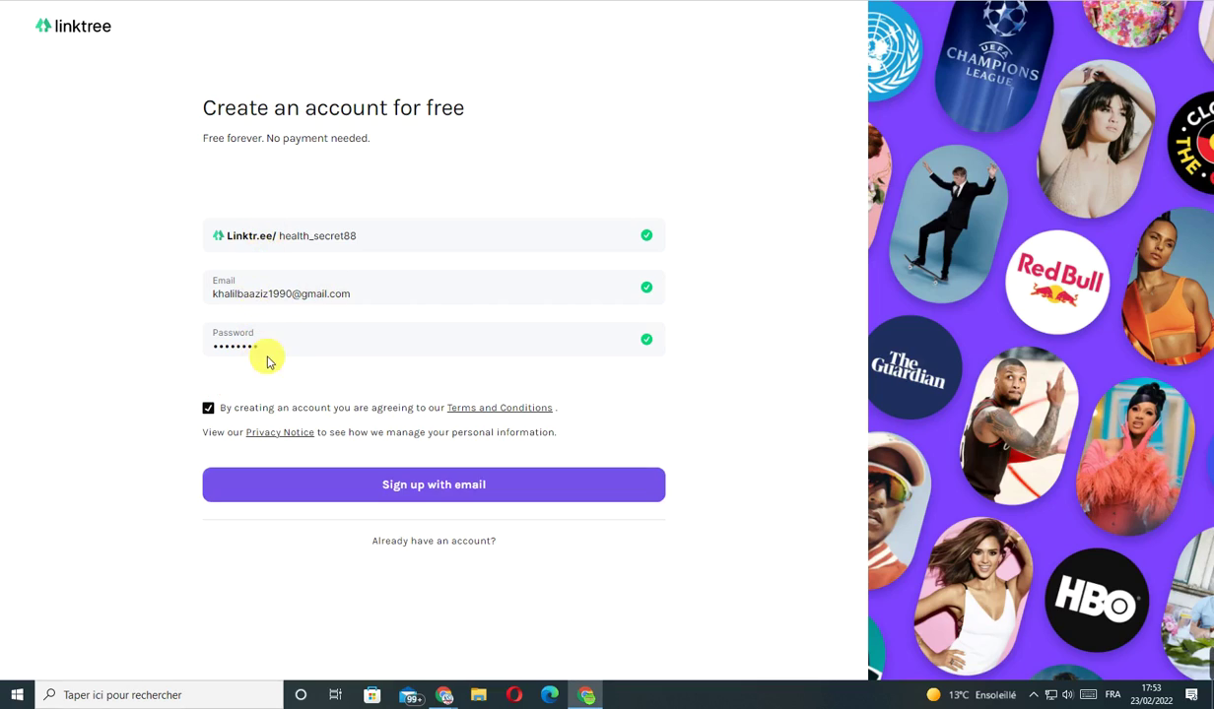
pyautogui.click(426, 496)
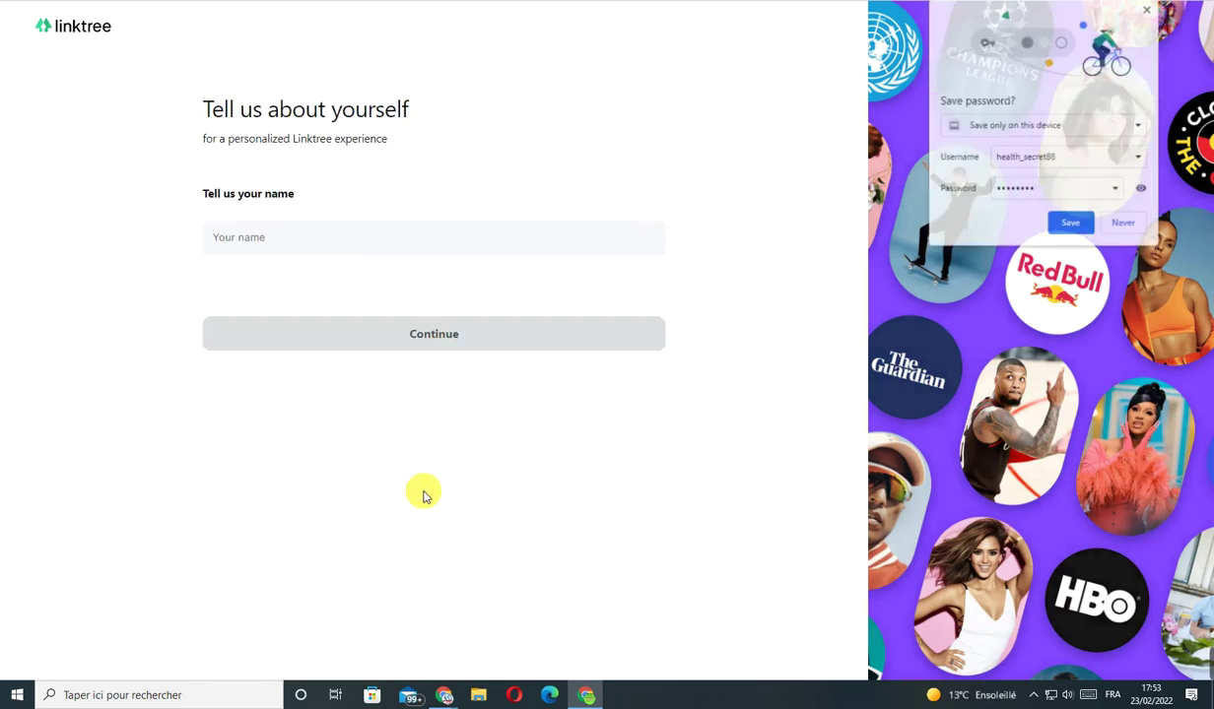
pyautogui.click(1080, 225)
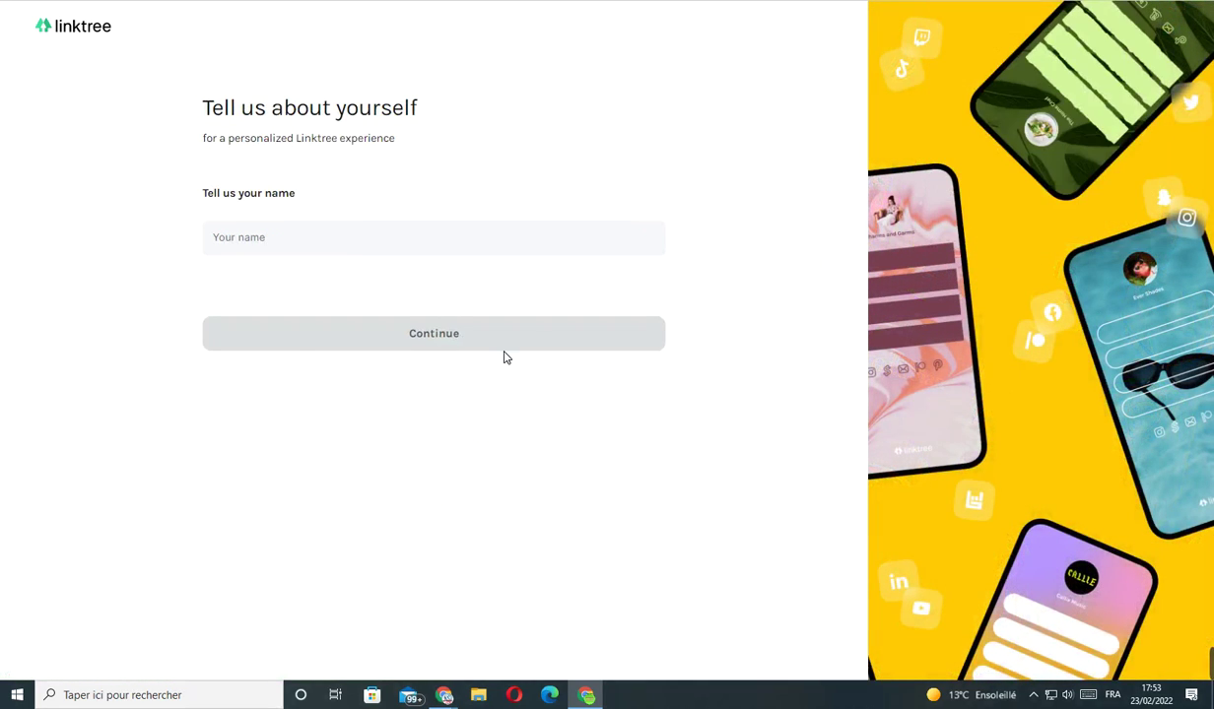
# Enter the account holder's first name in the profile form and continue
pyautogui.click(241, 246)
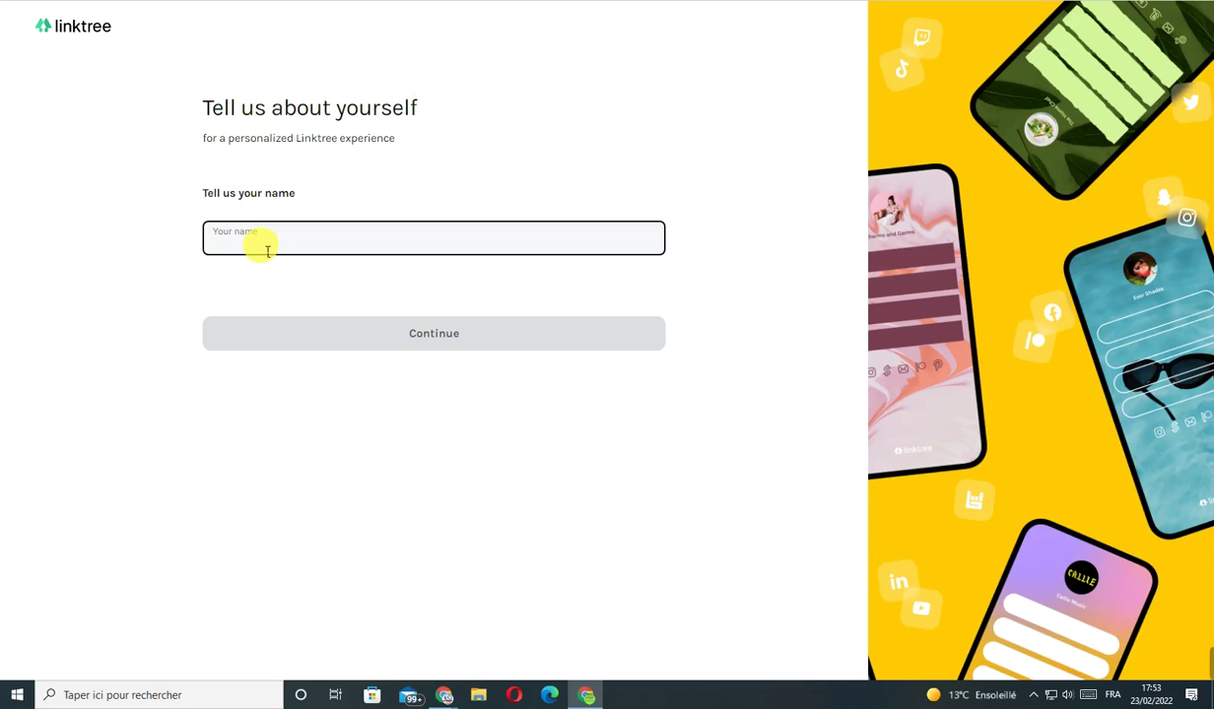
pyautogui.write('li')
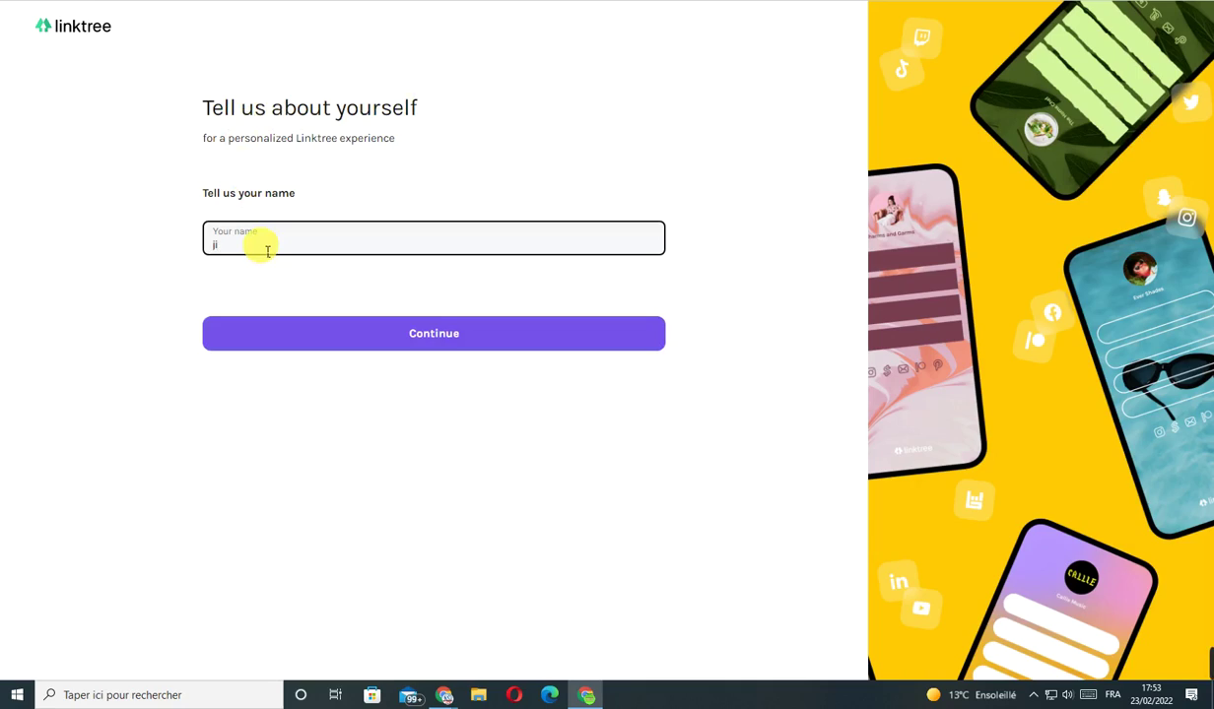
pyautogui.click(418, 325)
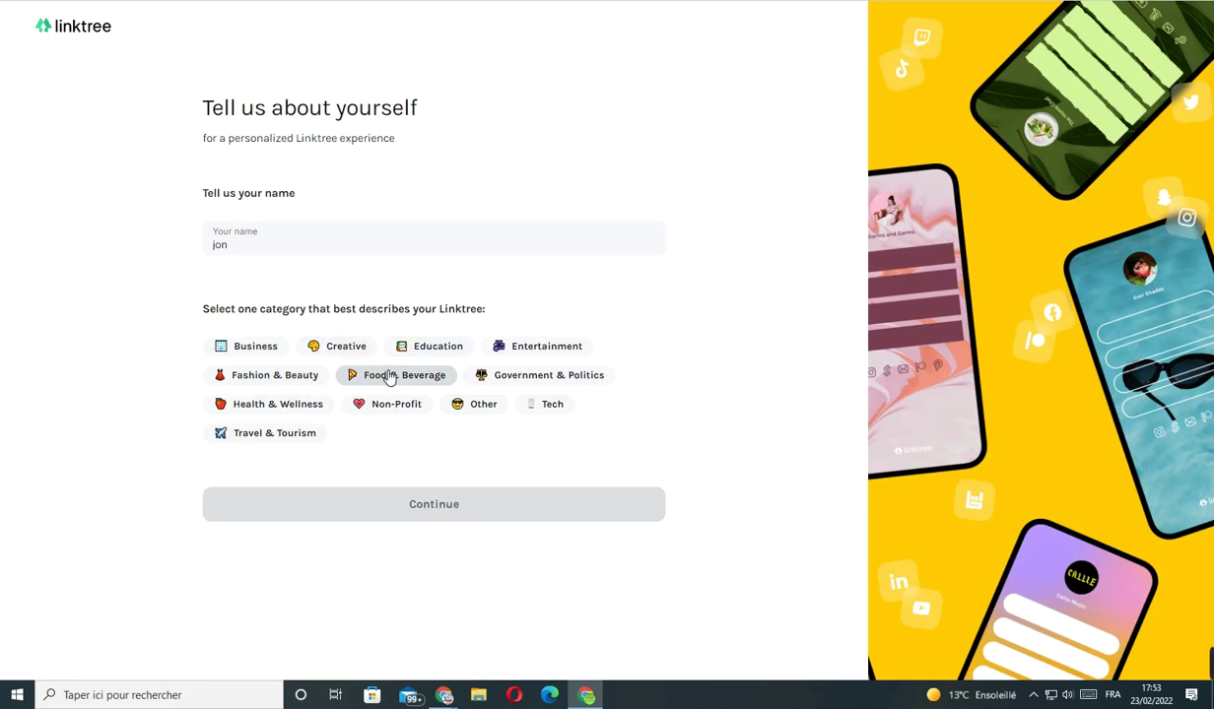
# Choose Health & Wellness as the Linktree category, complete the robot check and continue
pyautogui.click(390, 377)
pyautogui.scroll(-2, 340, 463)
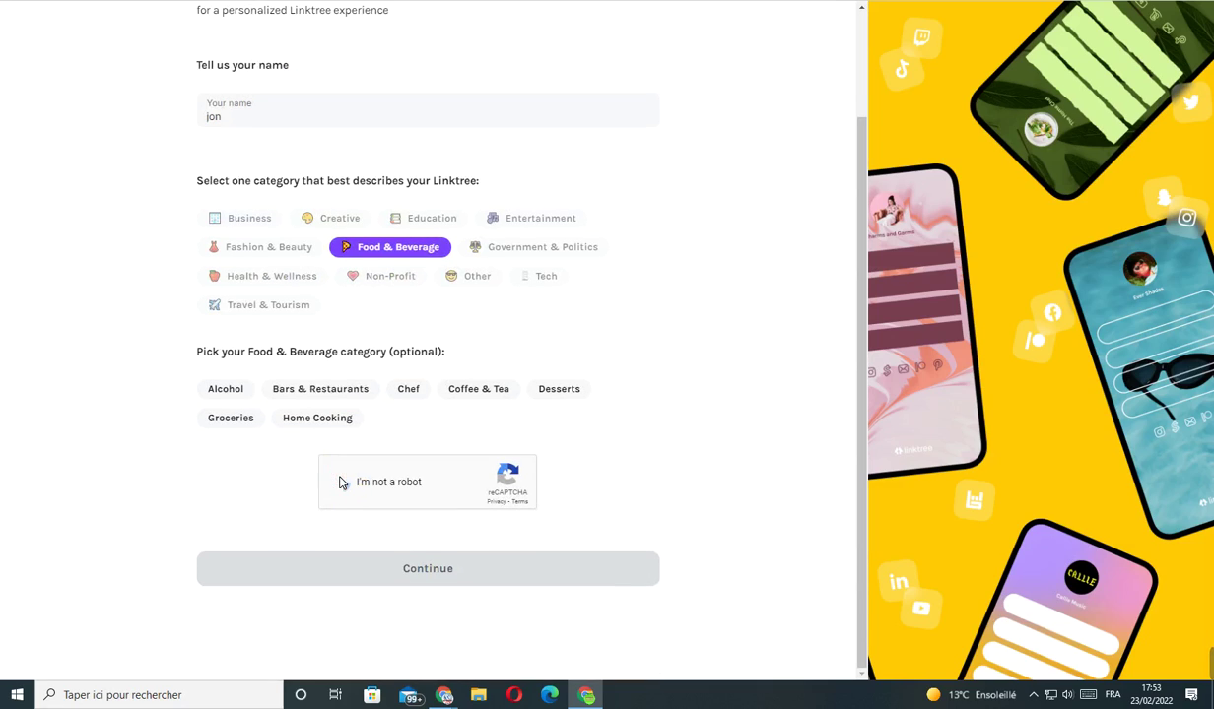
pyautogui.click(341, 483)
pyautogui.click(274, 276)
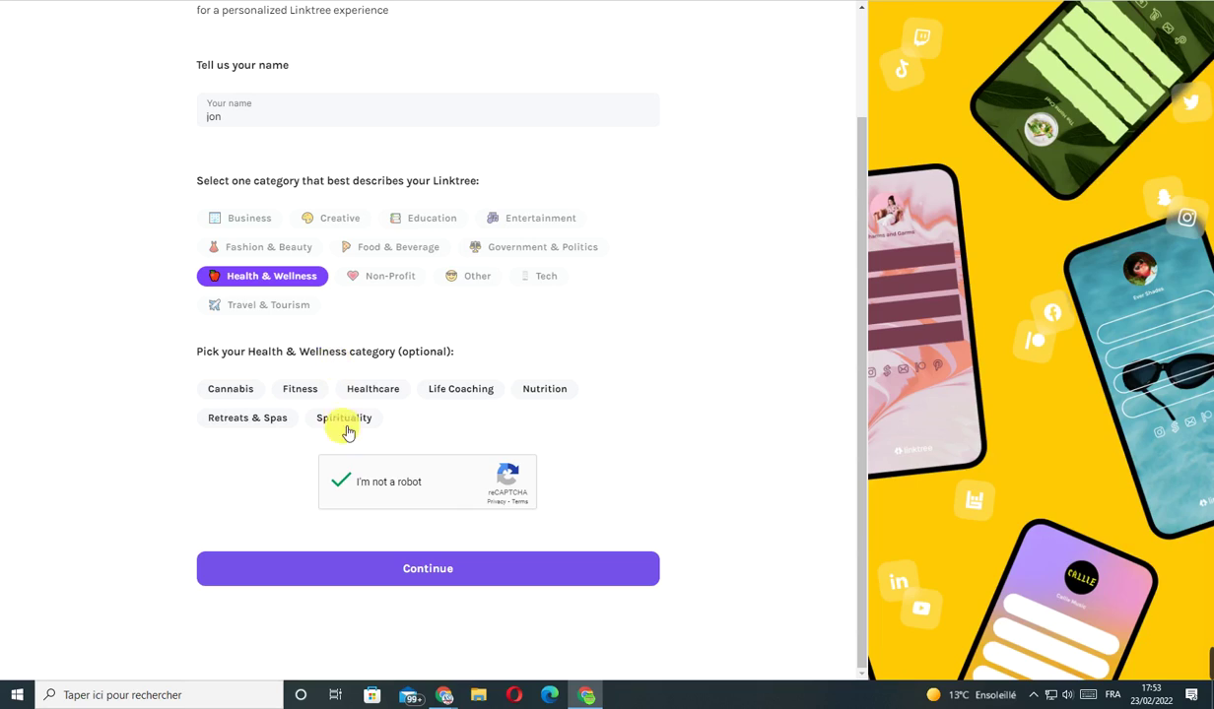
pyautogui.click(448, 582)
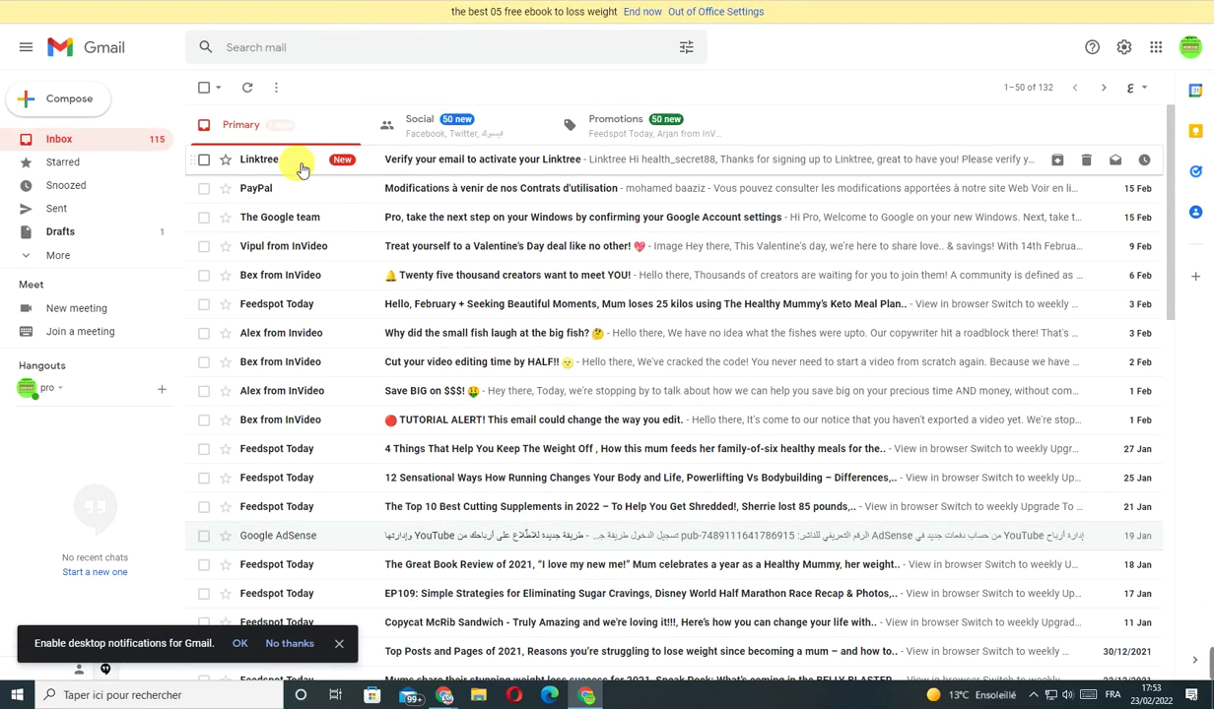
# Open Linktree's "Verify your email to activate your Linktree" message in Gmail and verify the email address
pyautogui.click(300, 168)
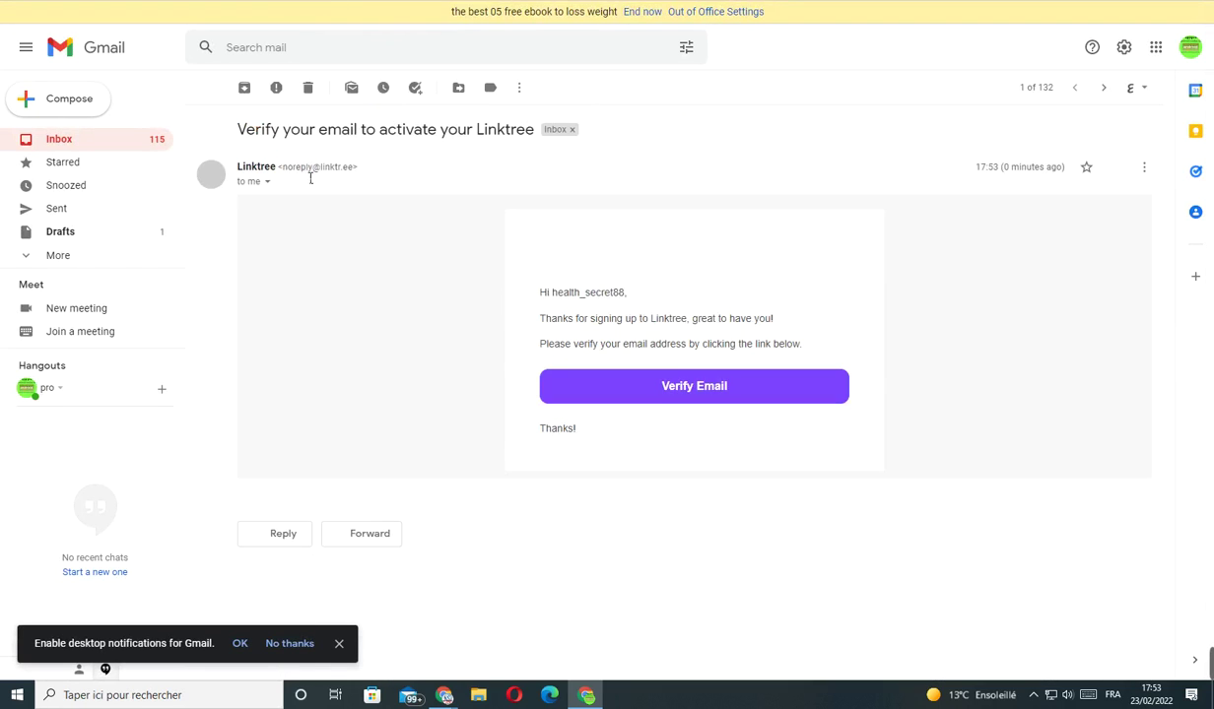
pyautogui.click(703, 389)
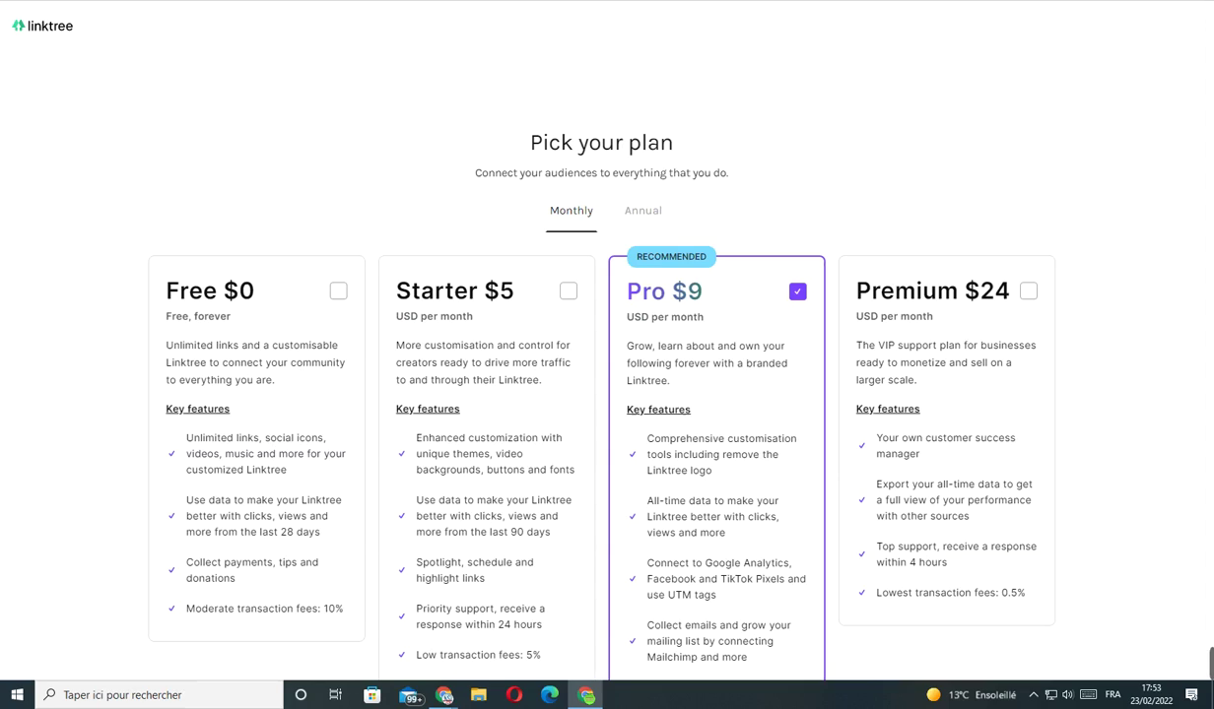
# Sign up for the Free $0 plan and continue to the Linktree admin page
pyautogui.scroll(-2, 260, 358)
pyautogui.click(301, 91)
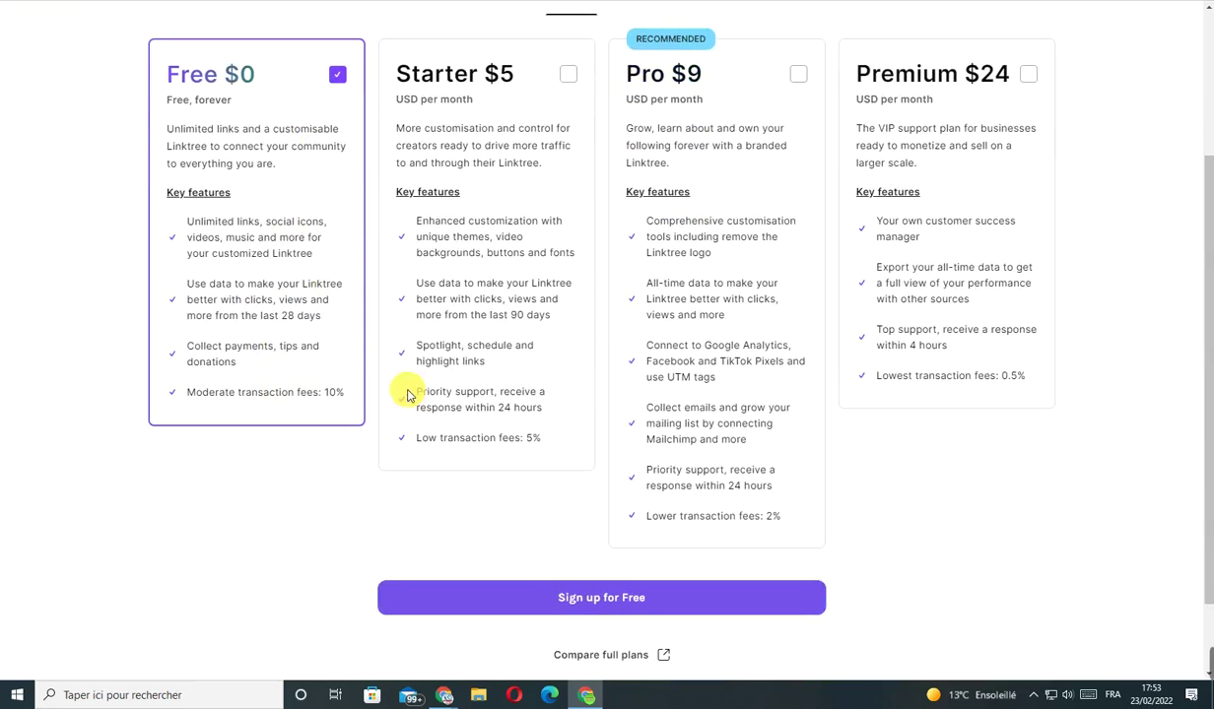
pyautogui.click(585, 601)
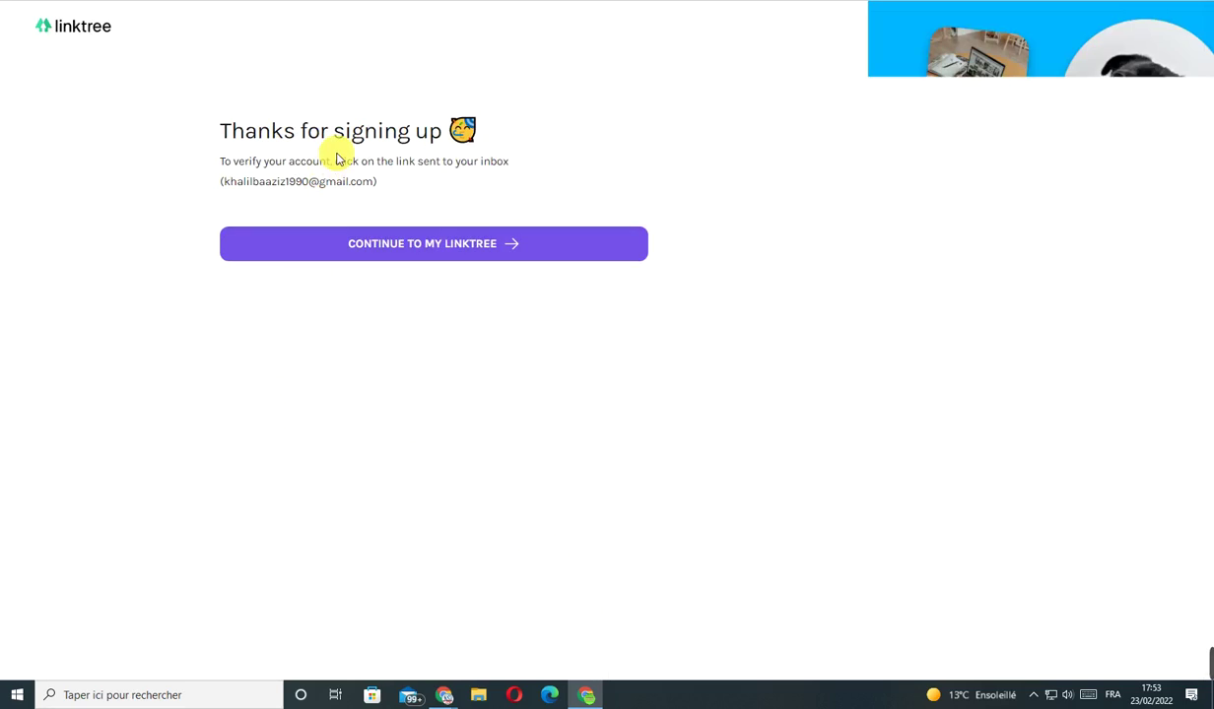
pyautogui.click(397, 259)
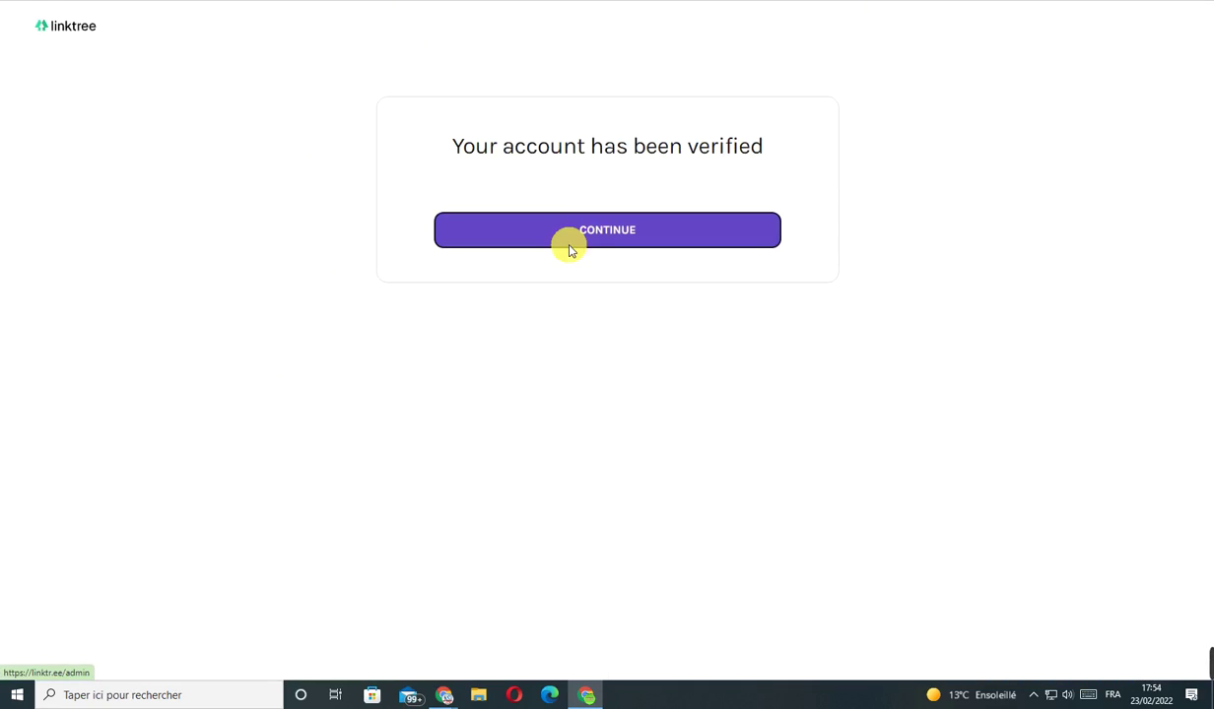
pyautogui.click(509, 222)
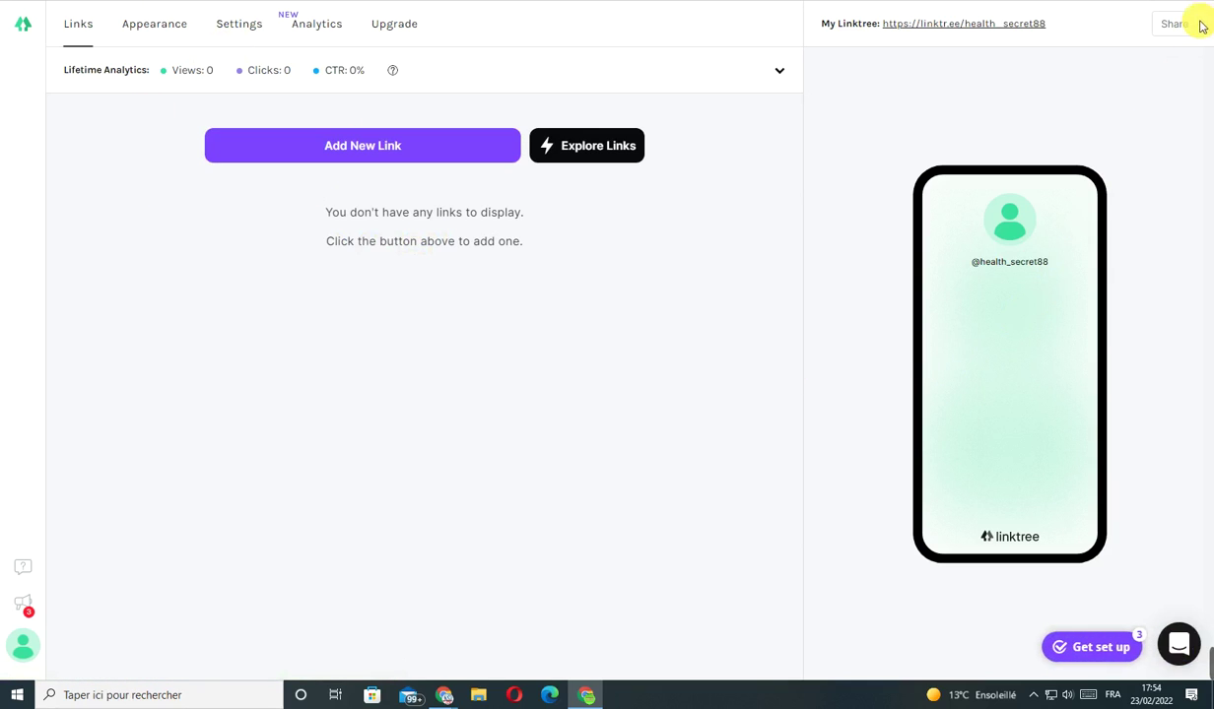
# Switch to the other Chrome window and log in to the existing weight_loss_now Linktree account with its saved username and password
pyautogui.click(1104, 0)
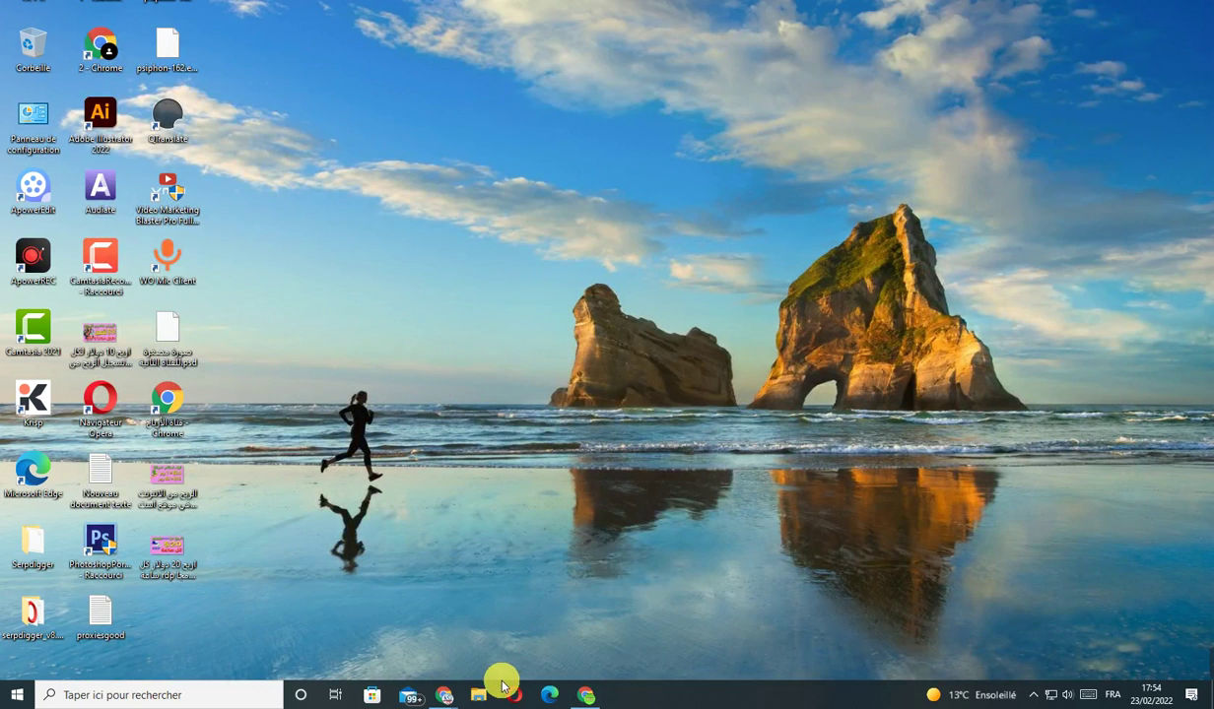
pyautogui.moveTo(445, 690)
pyautogui.click(394, 641)
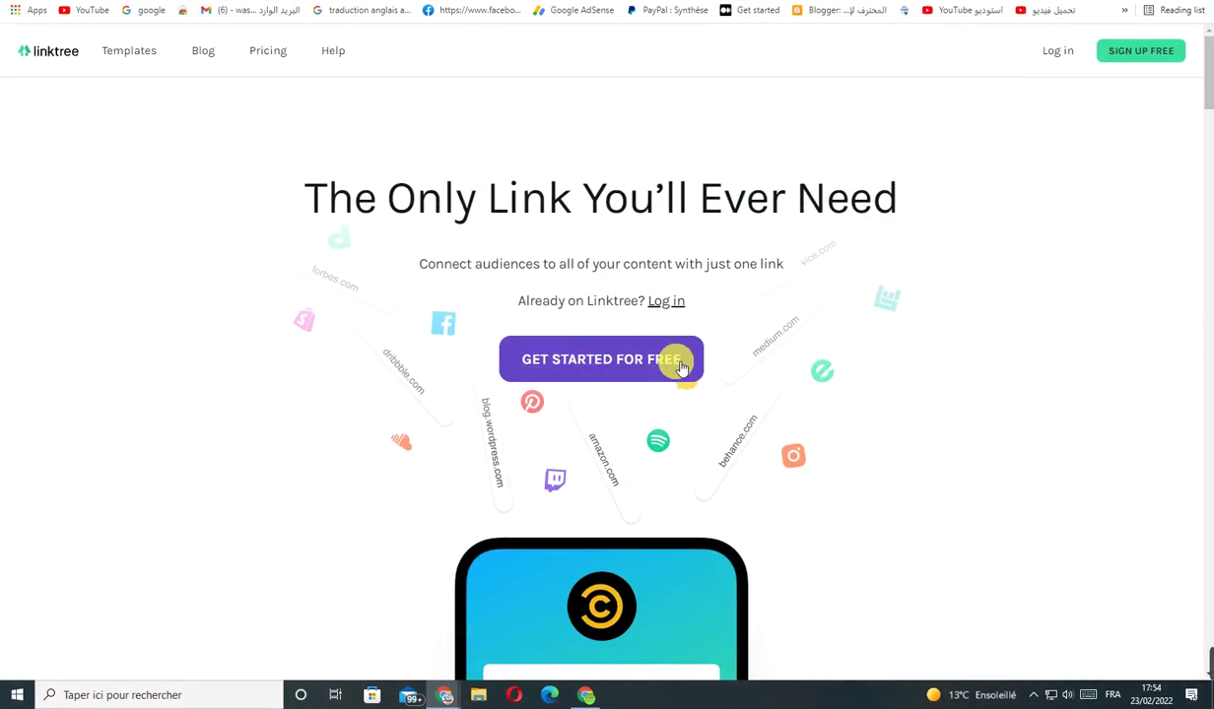
pyautogui.click(1053, 56)
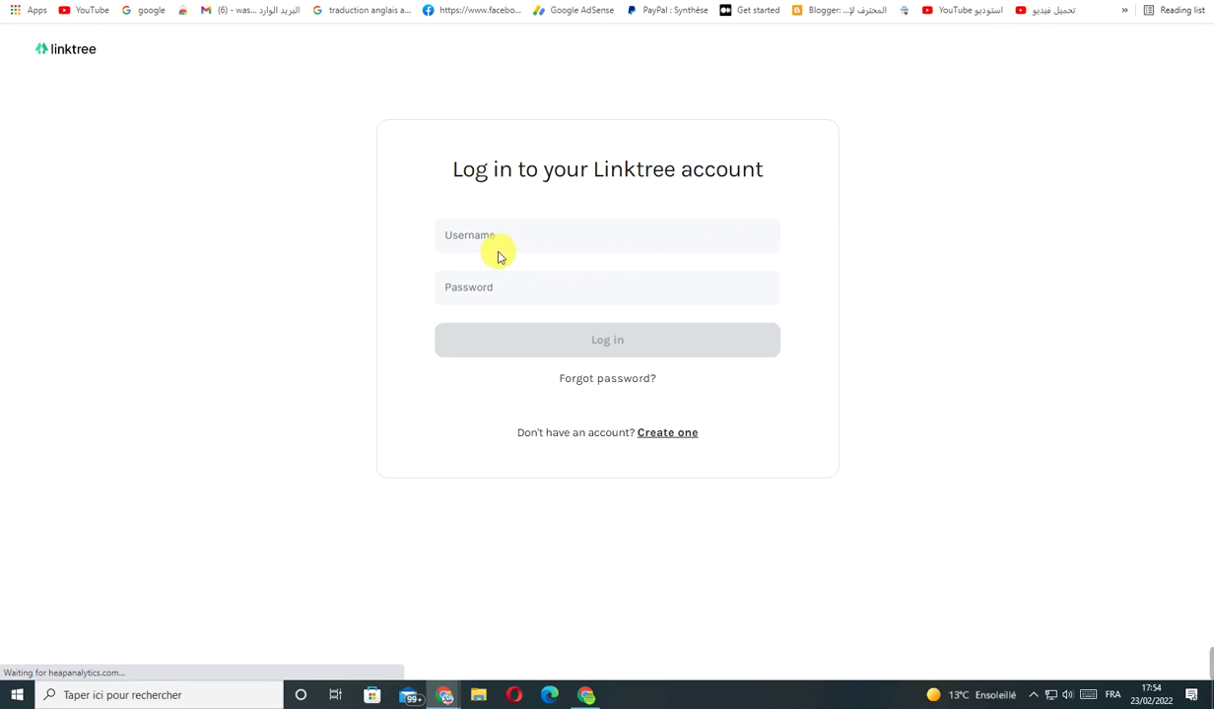
pyautogui.click(500, 257)
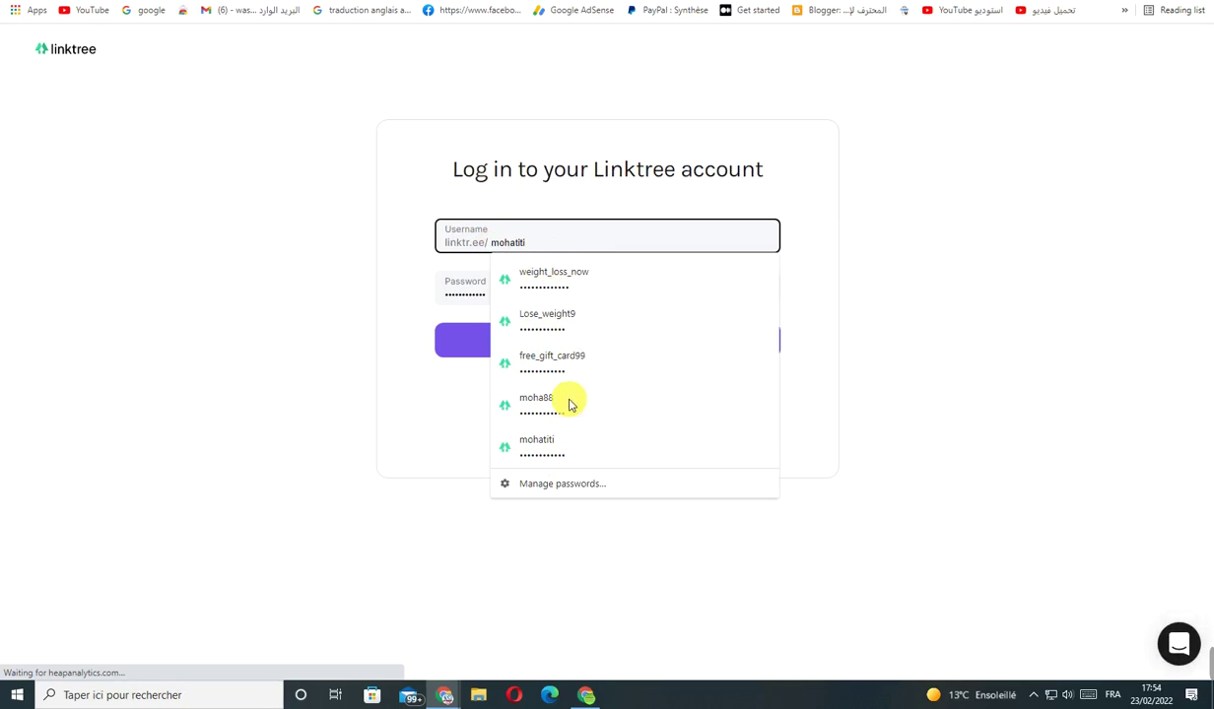
pyautogui.click(563, 280)
pyautogui.click(598, 343)
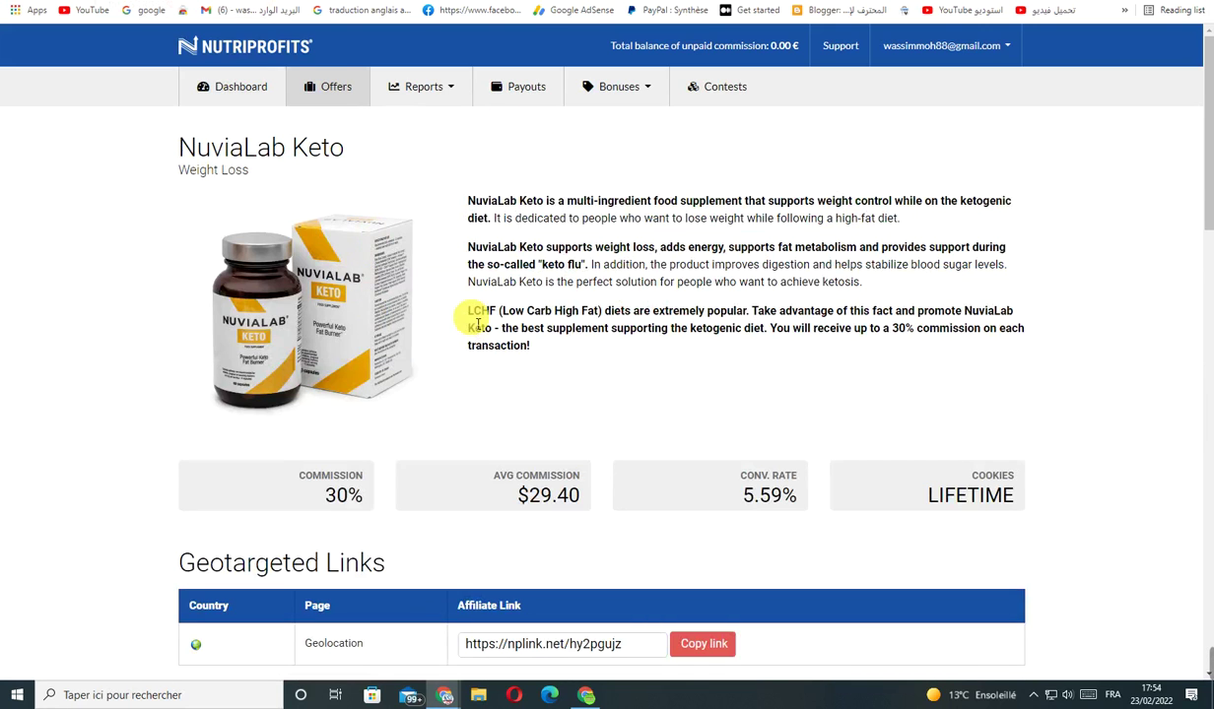
# Copy the geotargeted (Geolocation) affiliate link of the NuviaLab Keto offer on NutriProfits
pyautogui.scroll(-5, 463, 335)
pyautogui.scroll(3, 477, 337)
pyautogui.scroll(5, 477, 337)
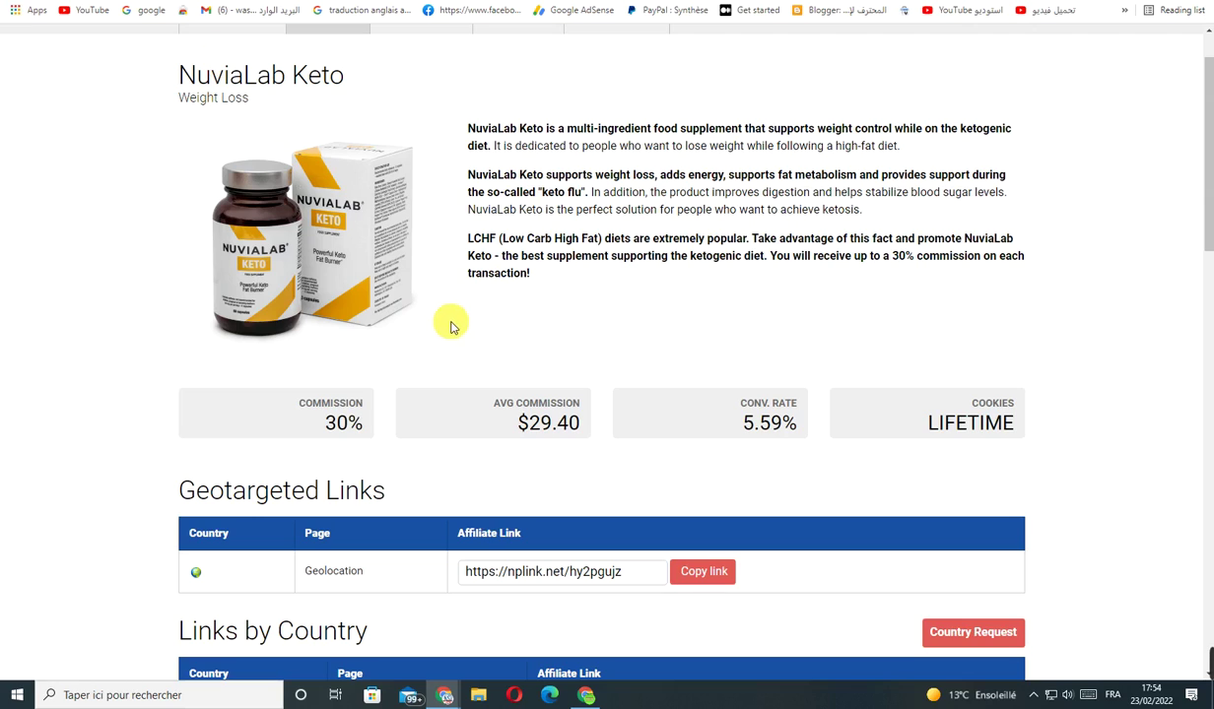
pyautogui.scroll(-6, 451, 327)
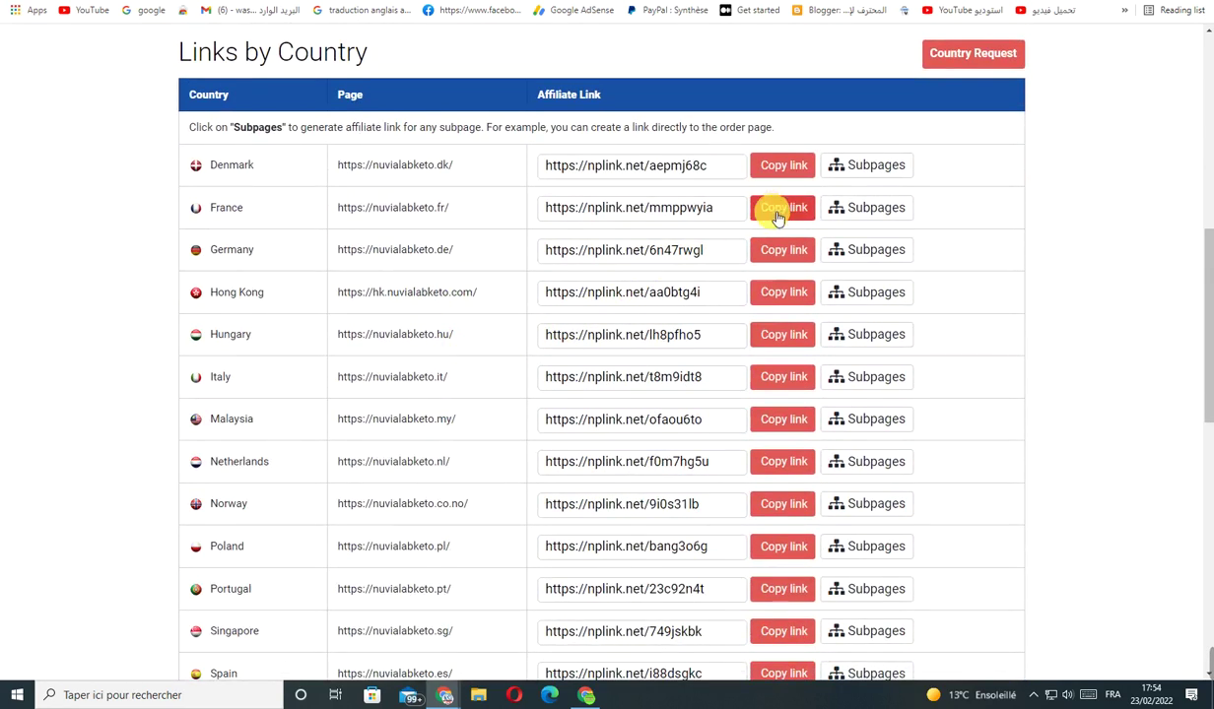
pyautogui.scroll(2, 780, 212)
pyautogui.click(704, 208)
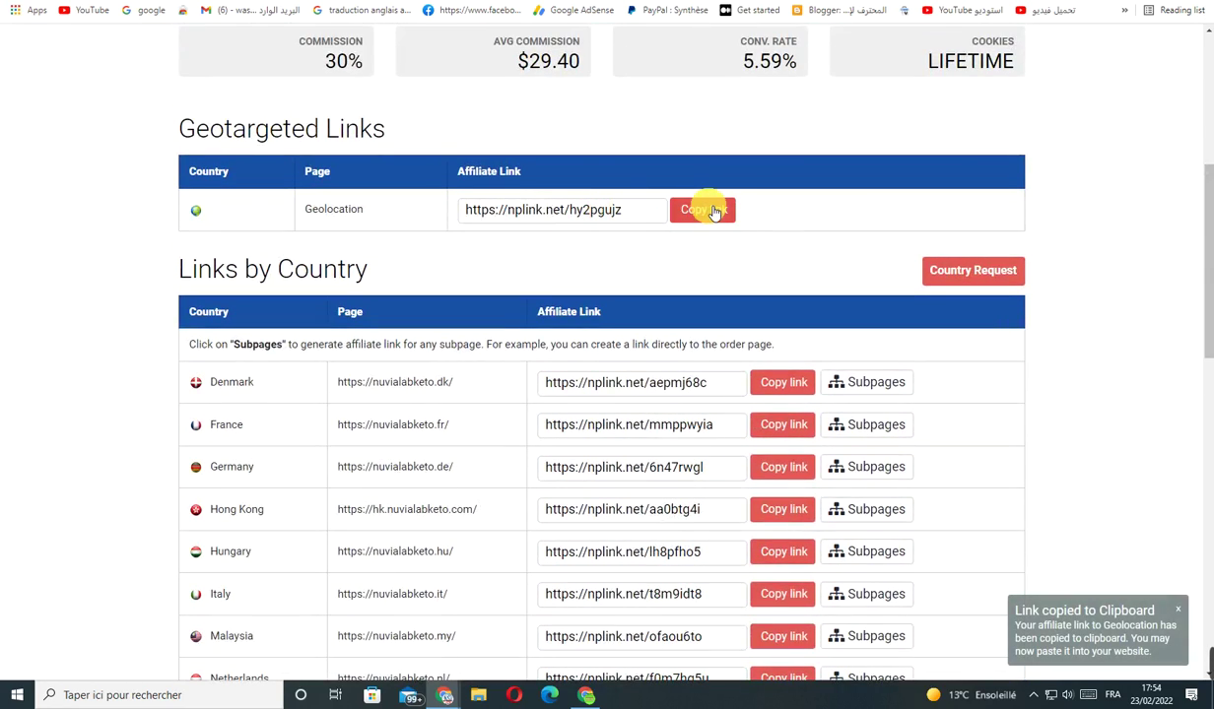
pyautogui.scroll(5, 523, 236)
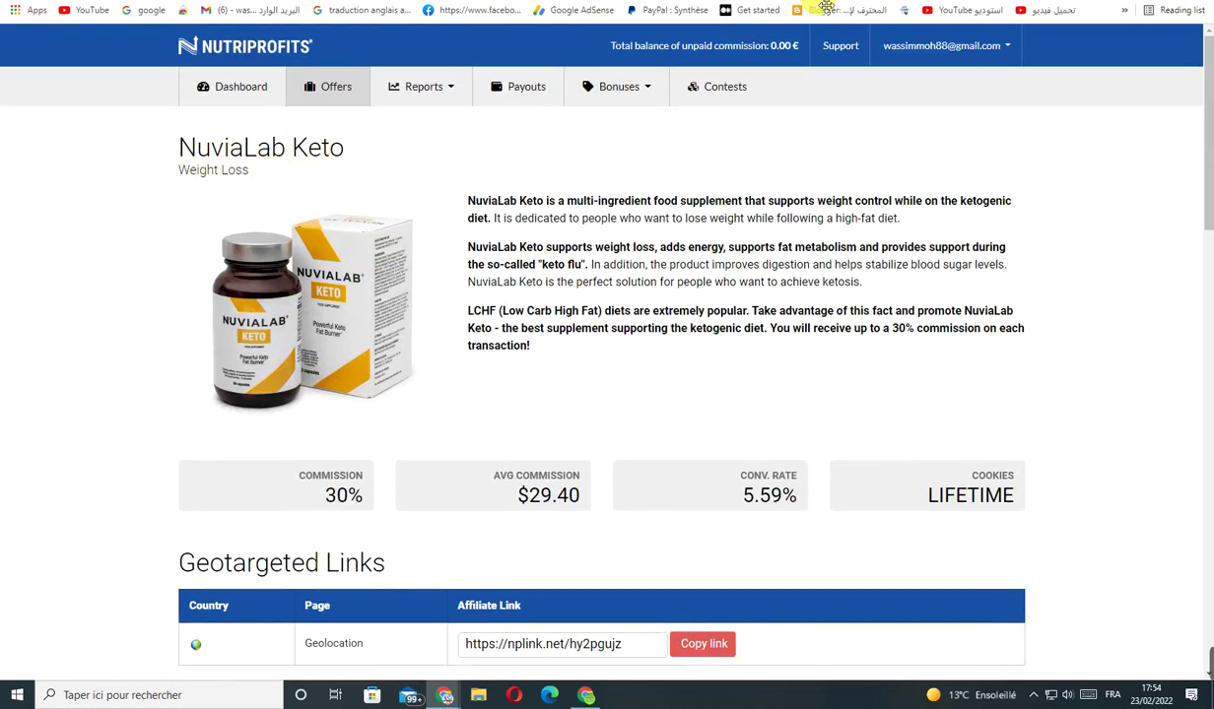
# Dismiss the new-features and welcome pop-ups on the weight_loss_now Linktree and examine its full list of links
pyautogui.click(903, 10)
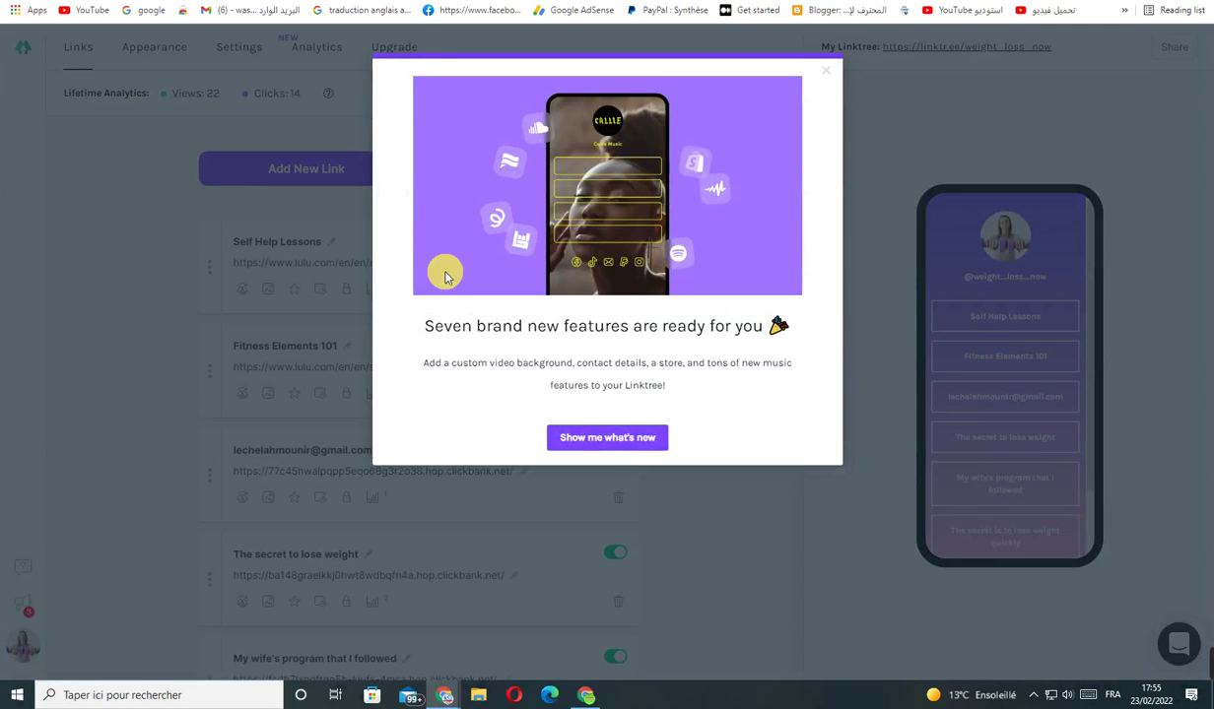
pyautogui.click(823, 71)
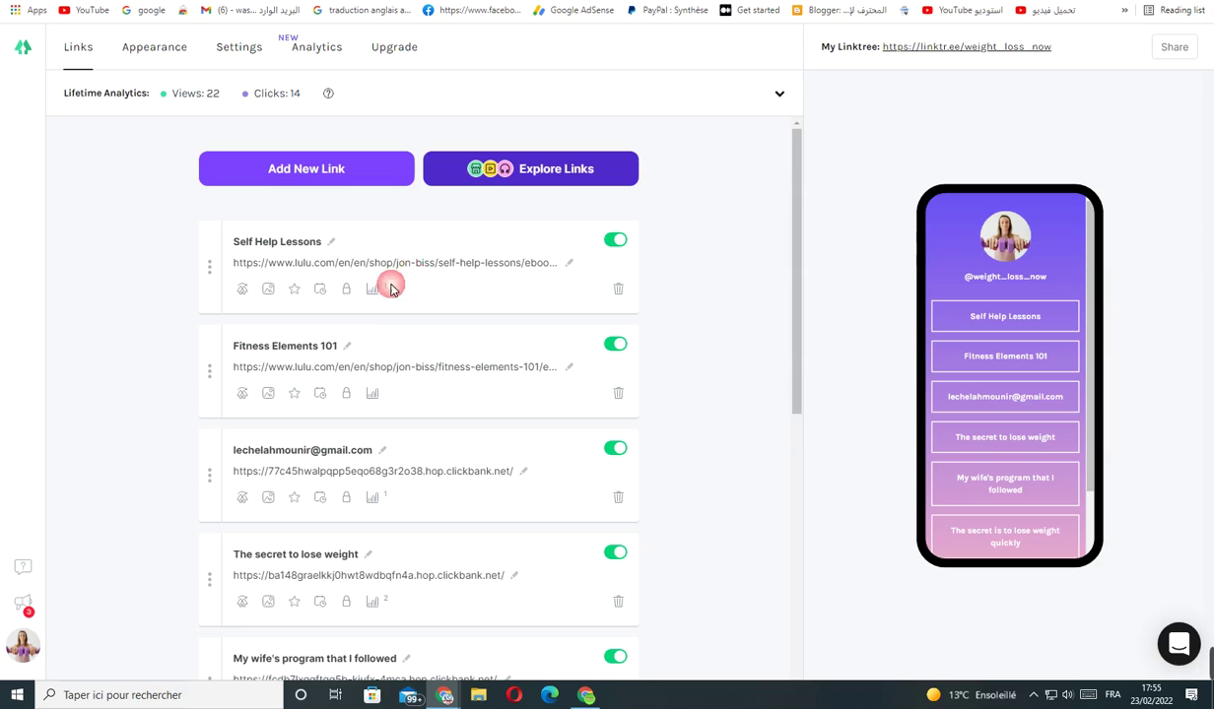
pyautogui.scroll(-7, 455, 347)
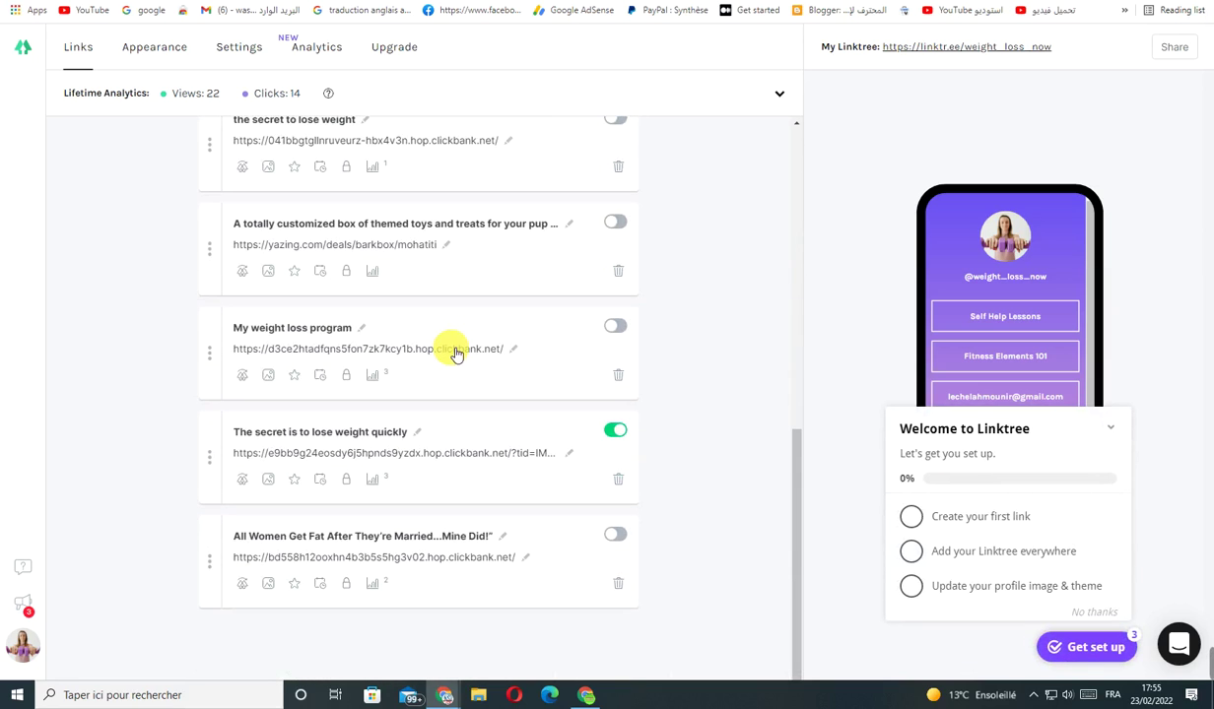
pyautogui.scroll(10, 455, 349)
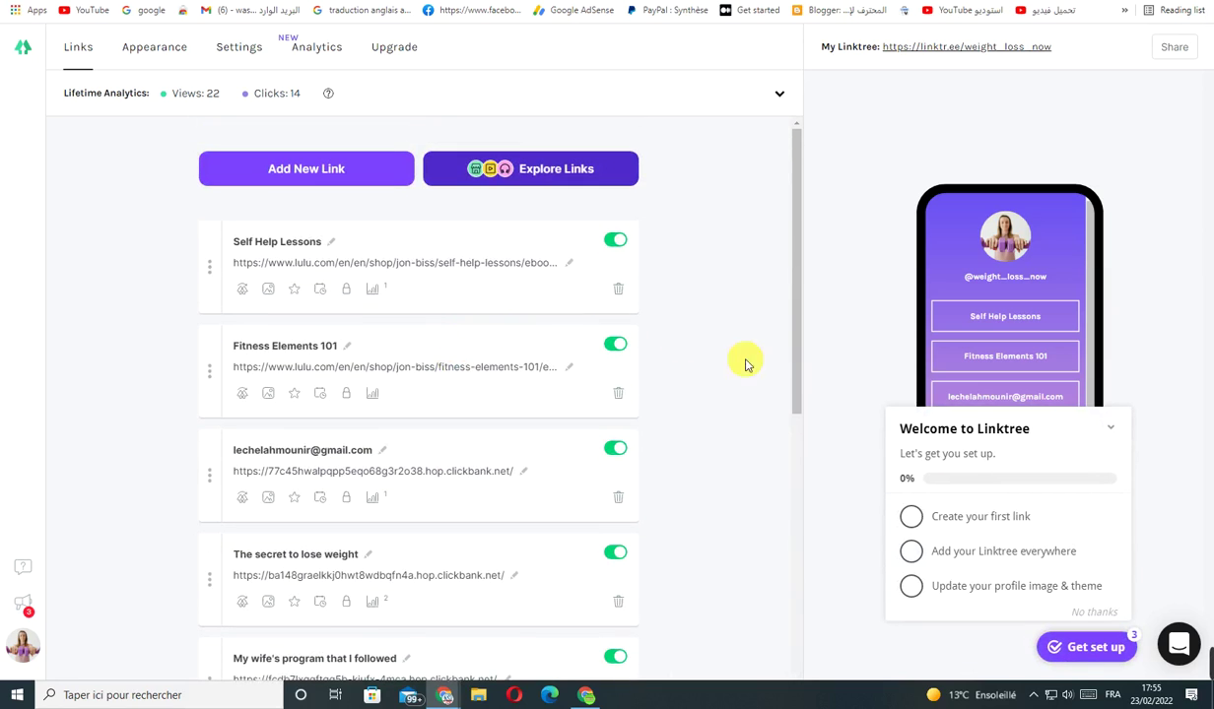
pyautogui.click(1111, 428)
pyautogui.scroll(-3, 374, 438)
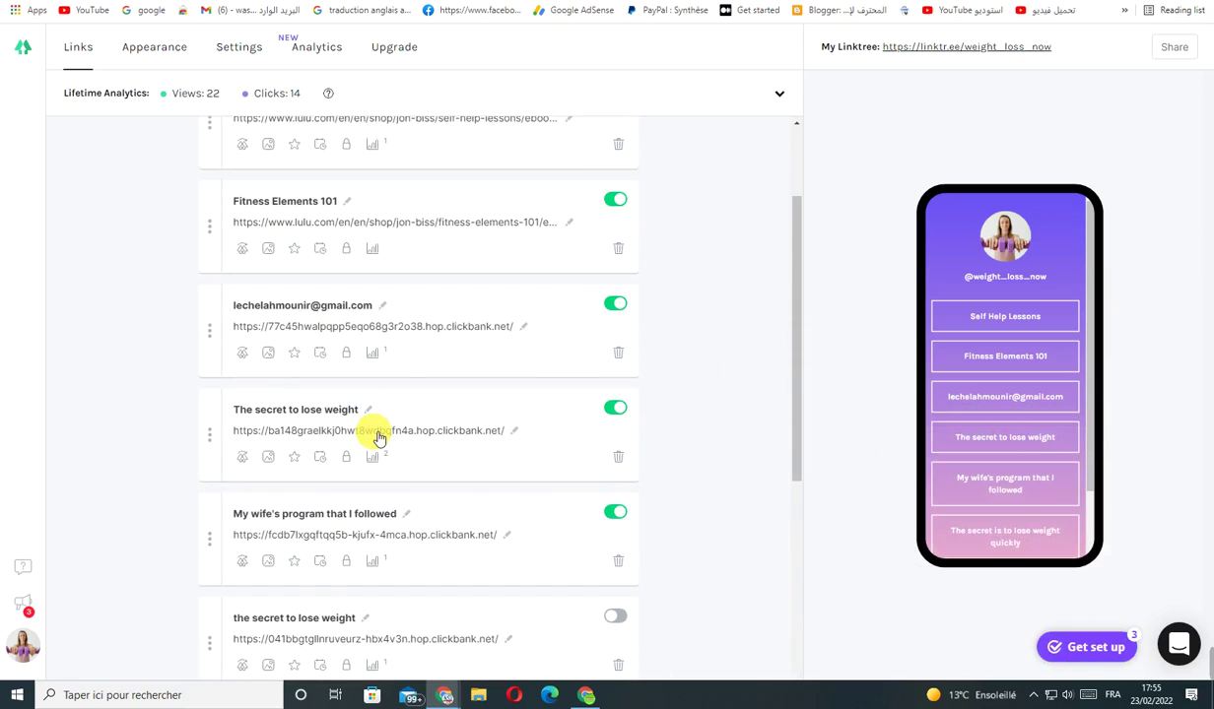
pyautogui.scroll(-5, 377, 439)
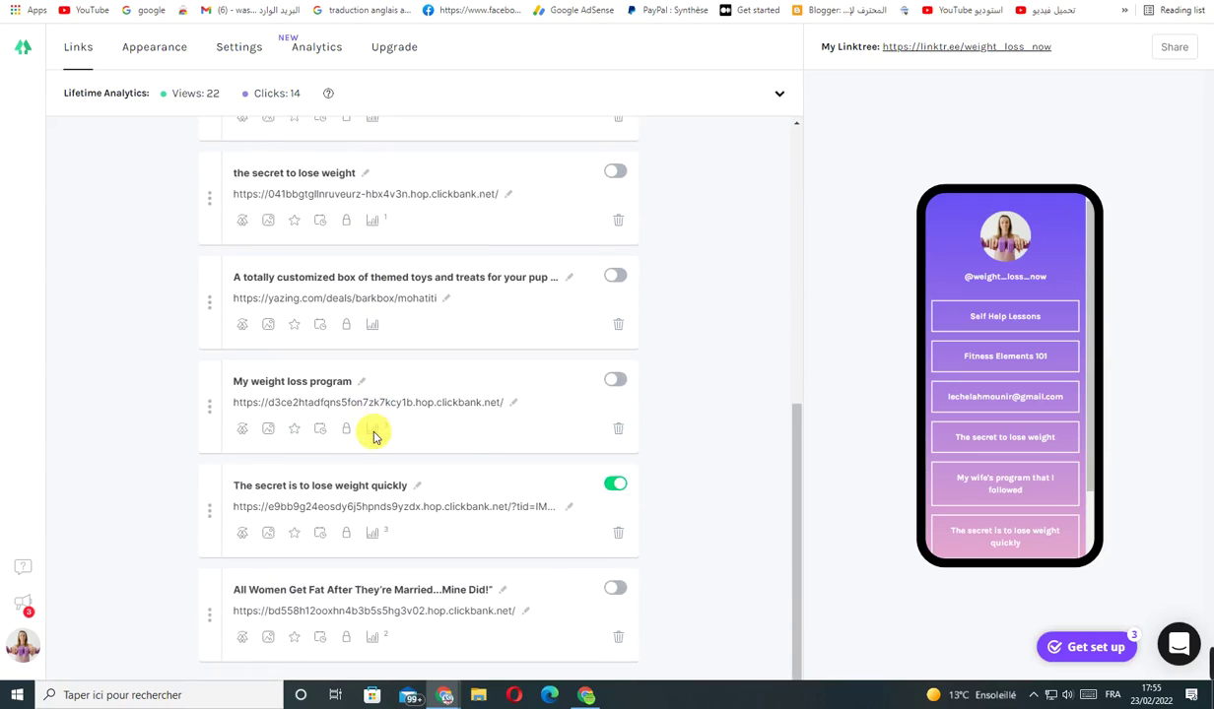
pyautogui.moveTo(916, 658)
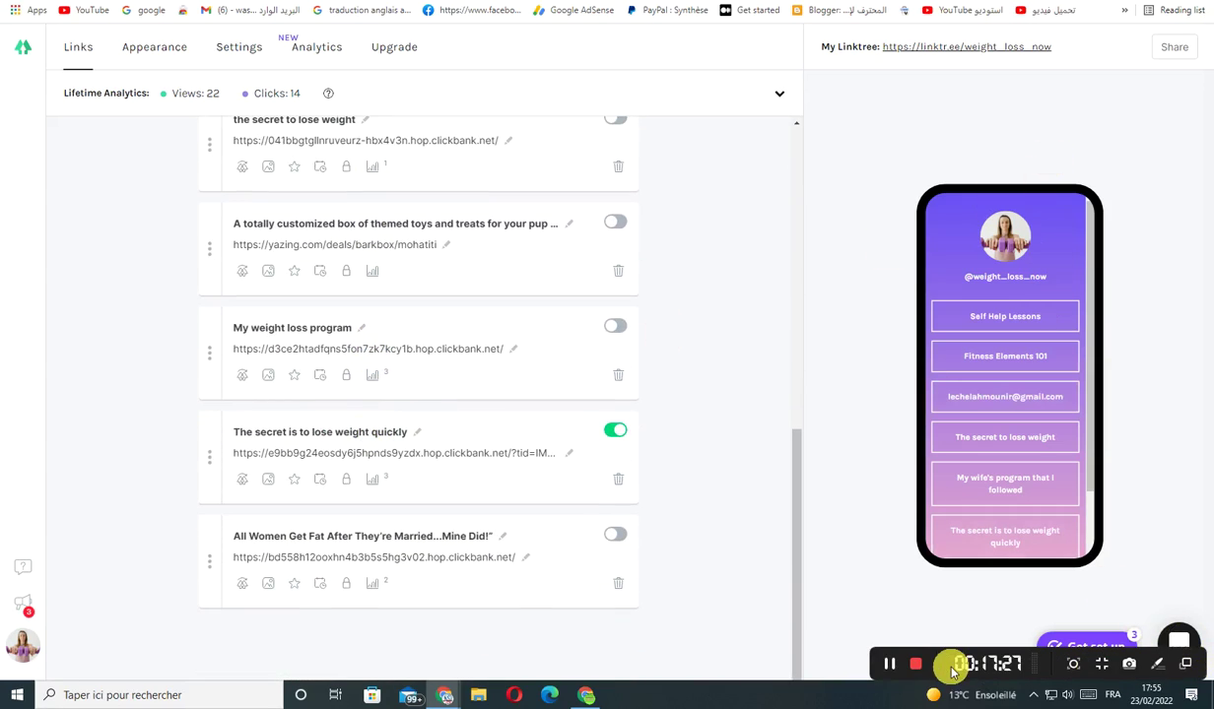
pyautogui.click(892, 668)
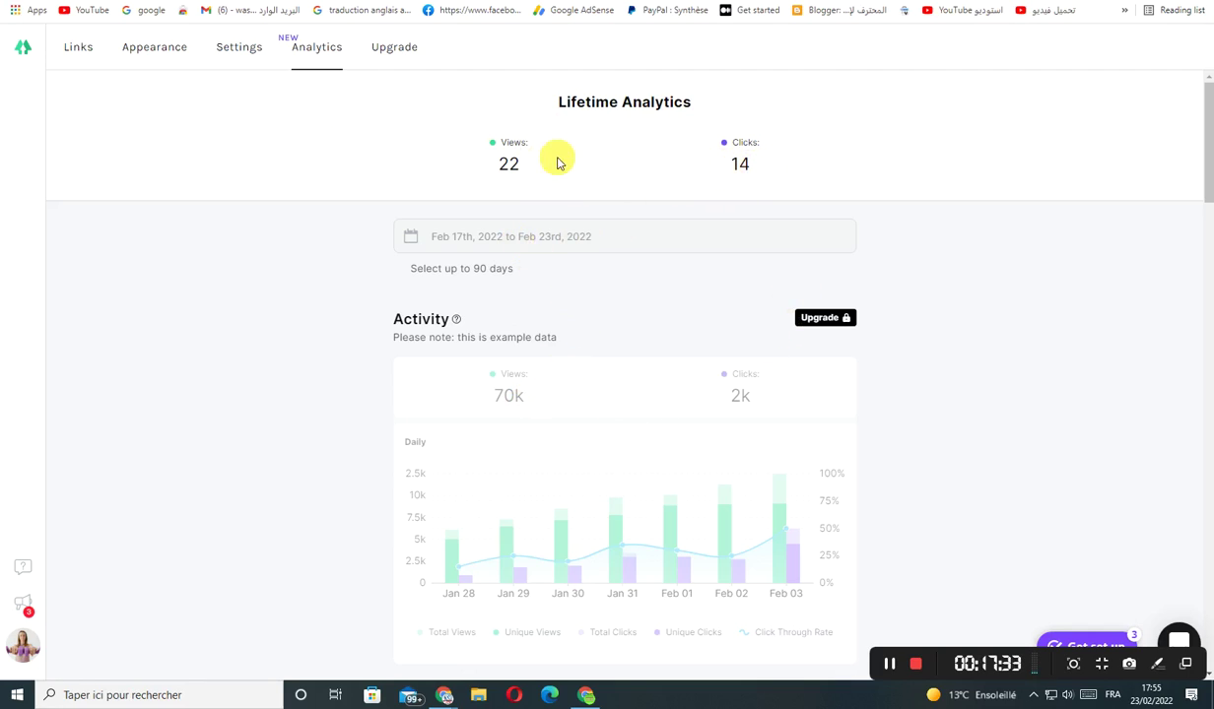
# Examine the account's lifetime views and clicks in the analytics and return to the list of links
pyautogui.scroll(-1, 561, 439)
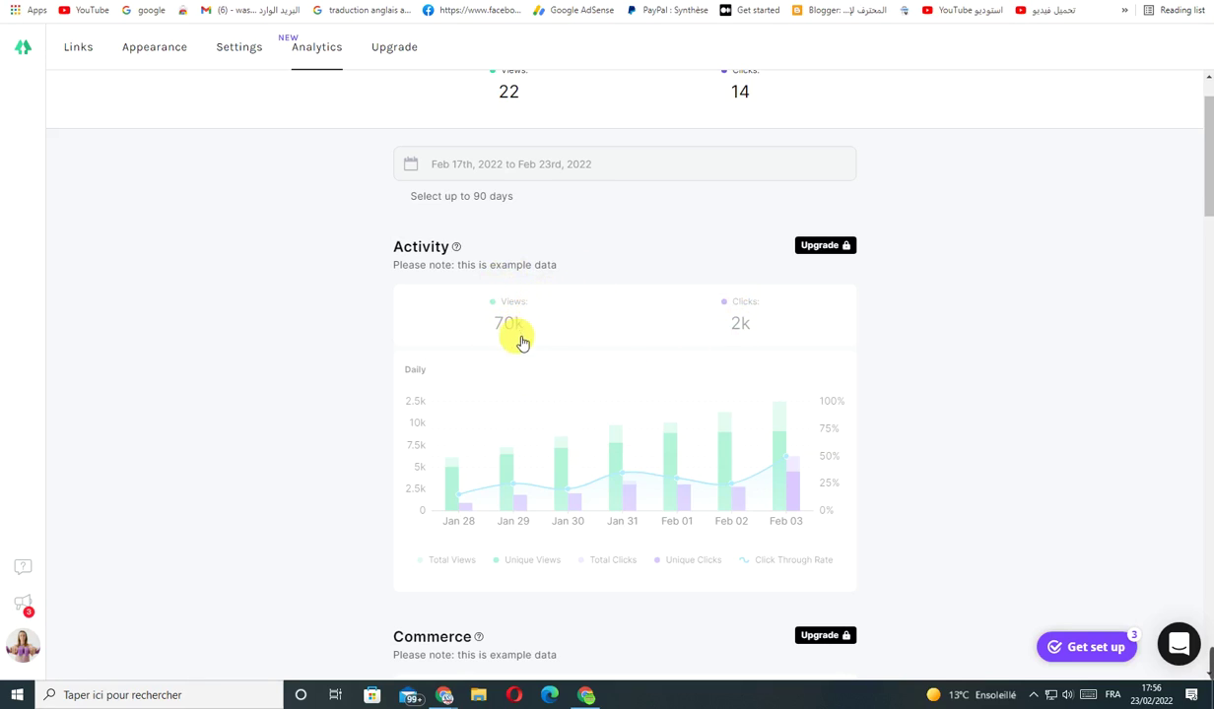
pyautogui.scroll(1, 468, 289)
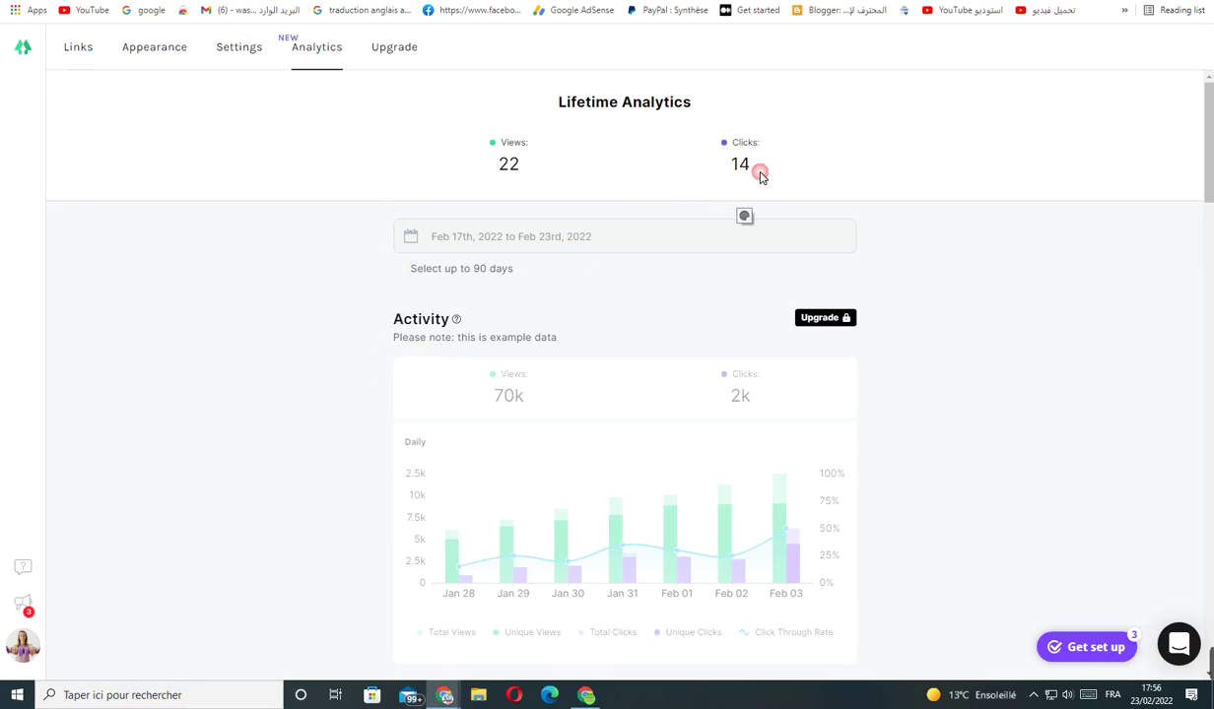
pyautogui.moveTo(760, 175); pyautogui.dragTo(459, 165)
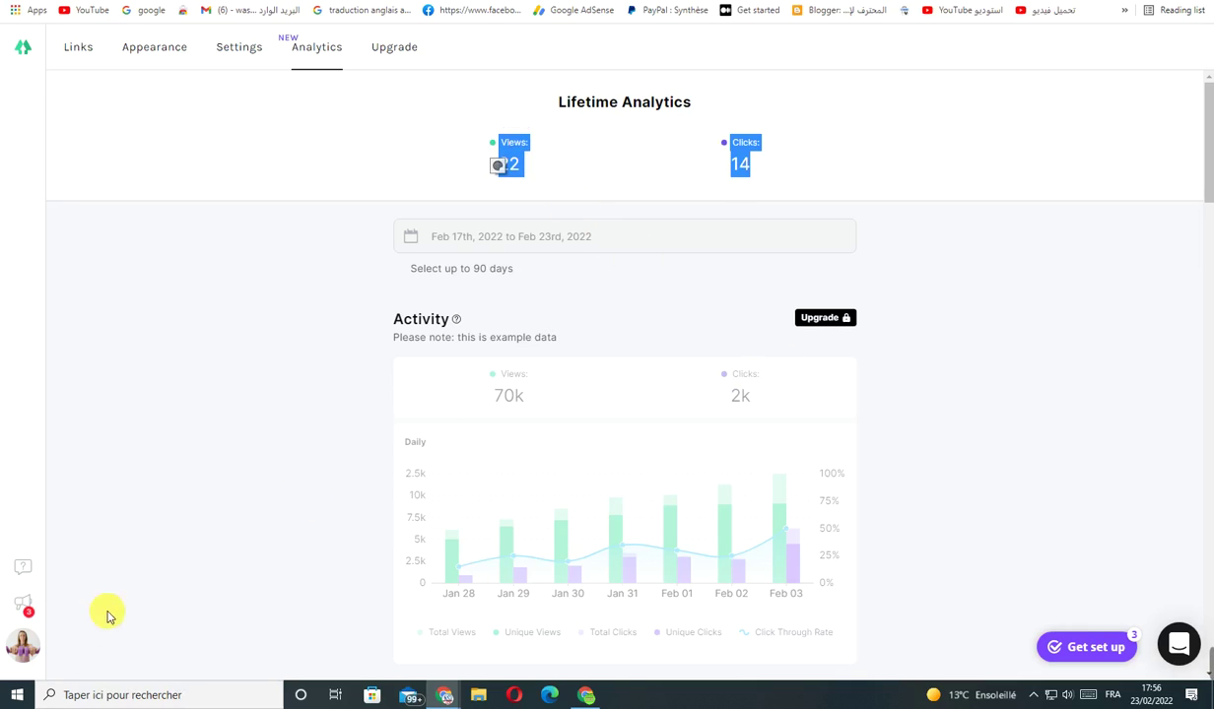
pyautogui.click(74, 57)
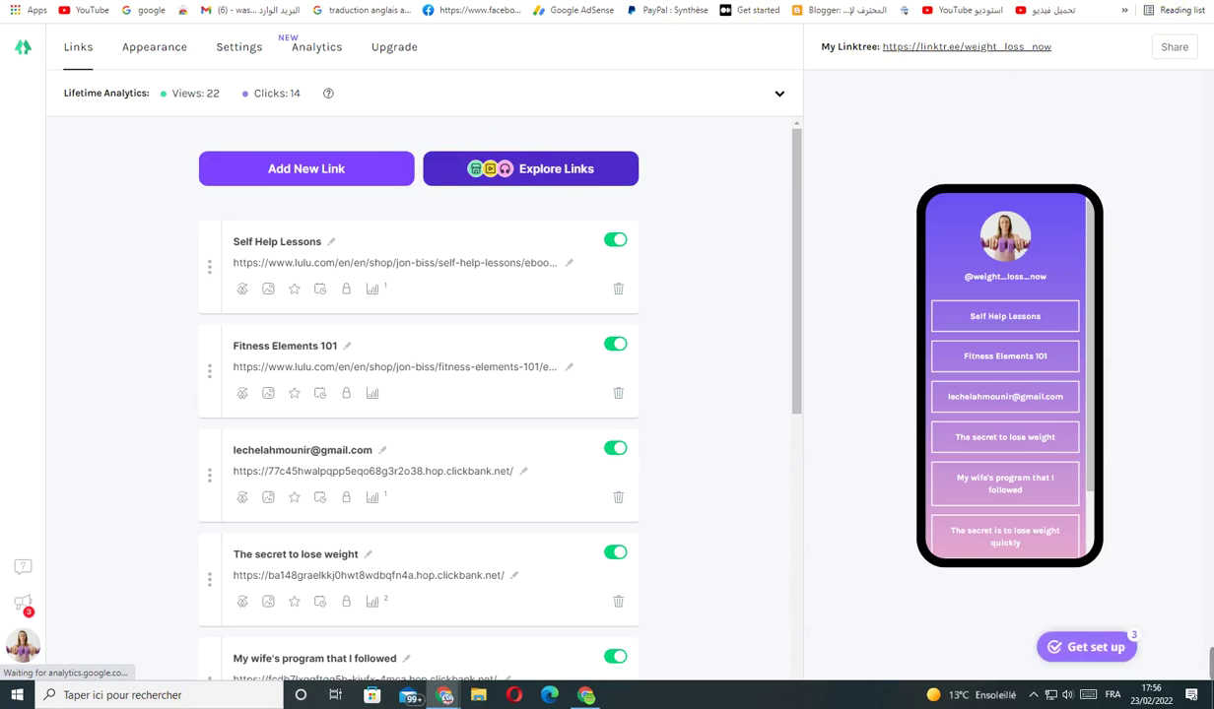
# Compare the weight_loss_now Linktree with the health_secret88 admin page, and return to the NuviaLab Keto offer on NutriProfits
pyautogui.press('super+d')
pyautogui.click(587, 696)
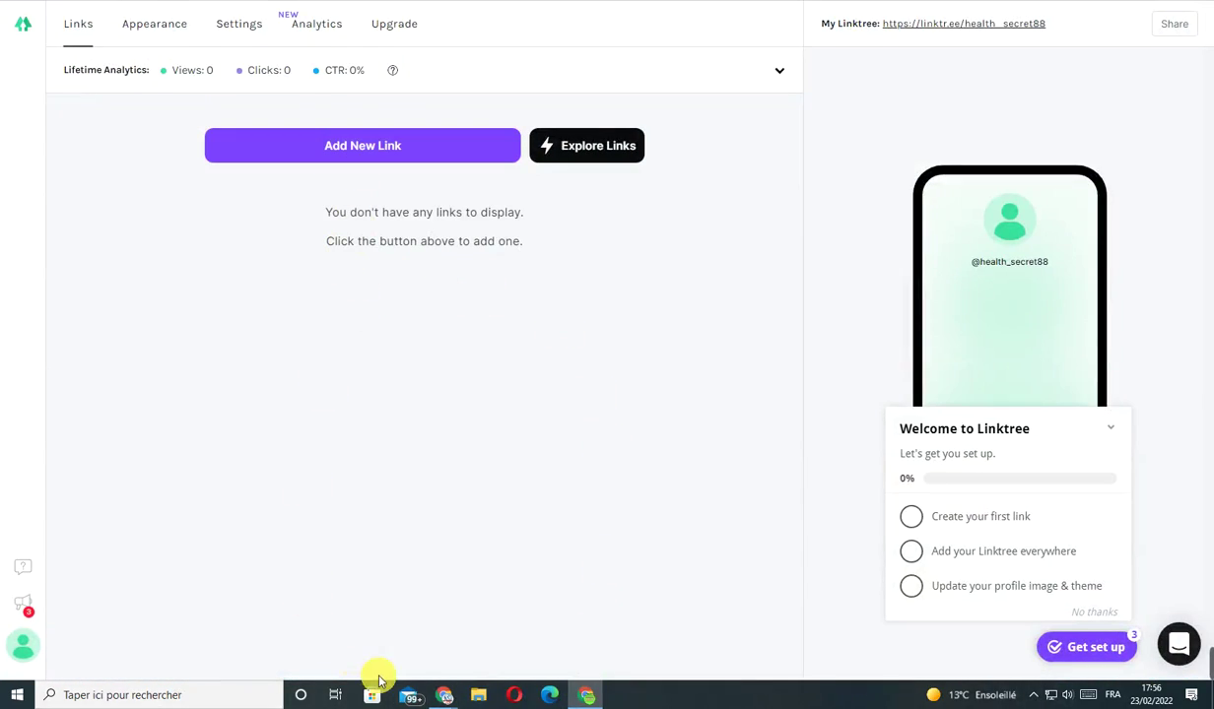
pyautogui.click(445, 696)
pyautogui.click(361, 618)
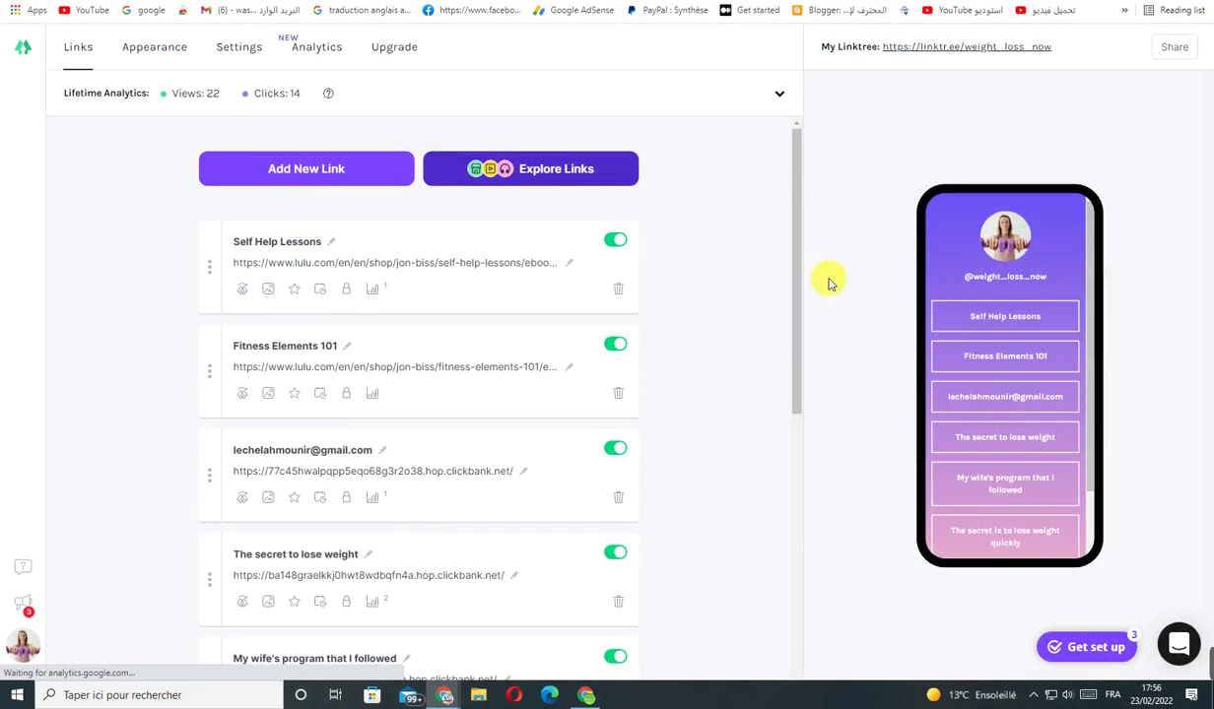
pyautogui.moveTo(588, 693)
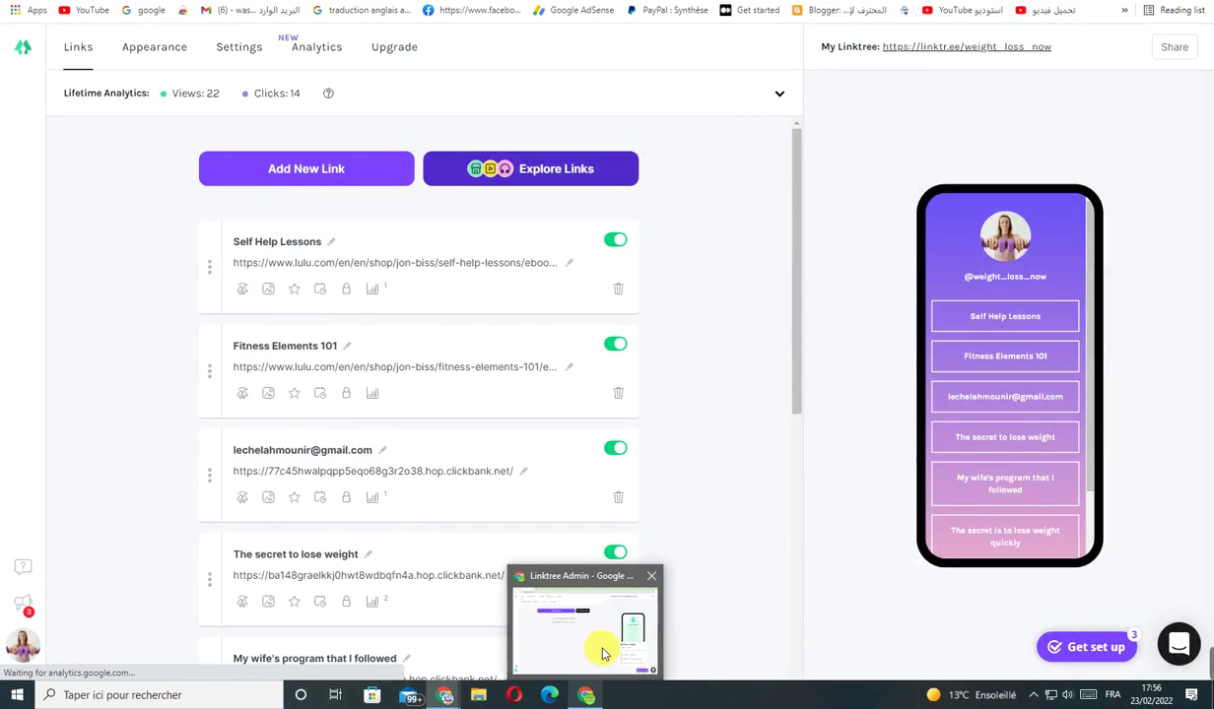
pyautogui.moveTo(597, 655)
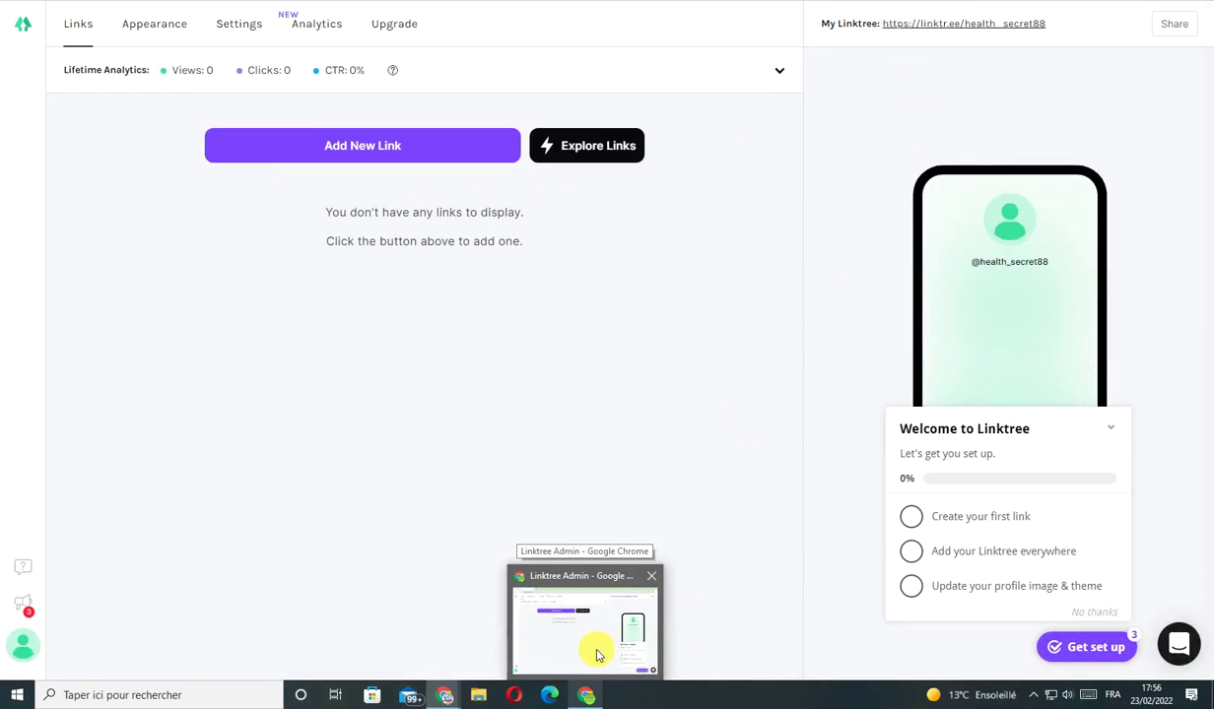
pyautogui.click(446, 695)
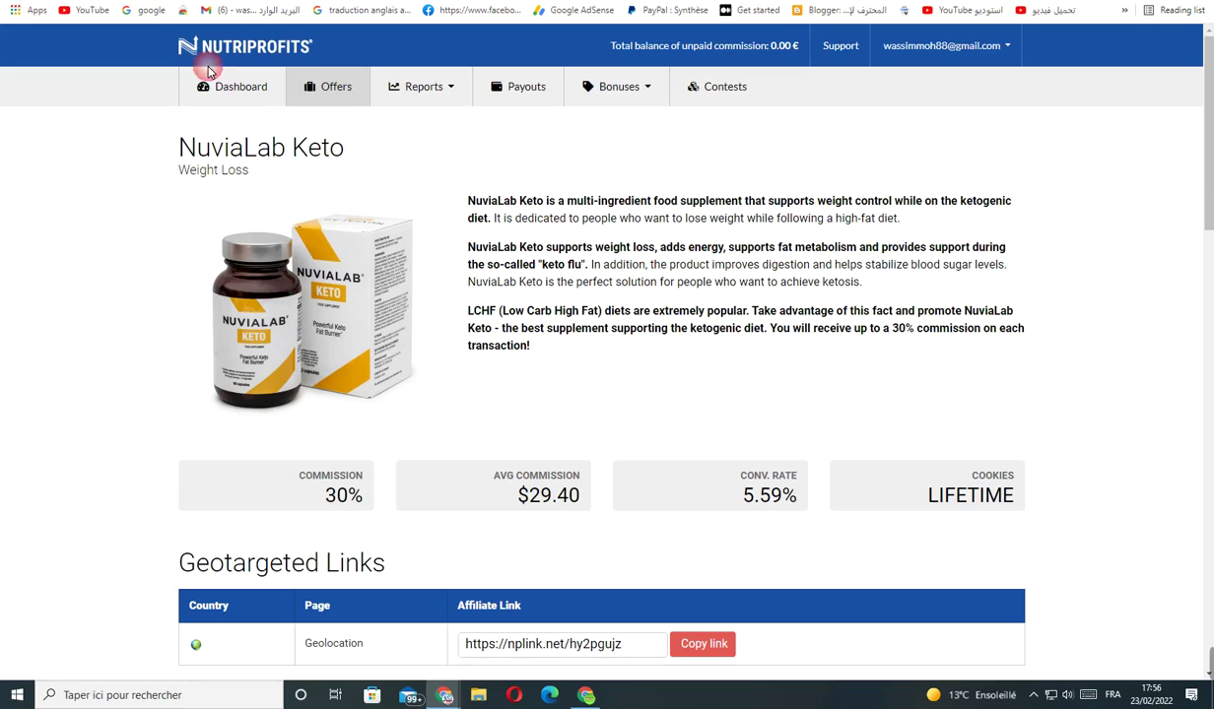
pyautogui.doubleClick(264, 148)
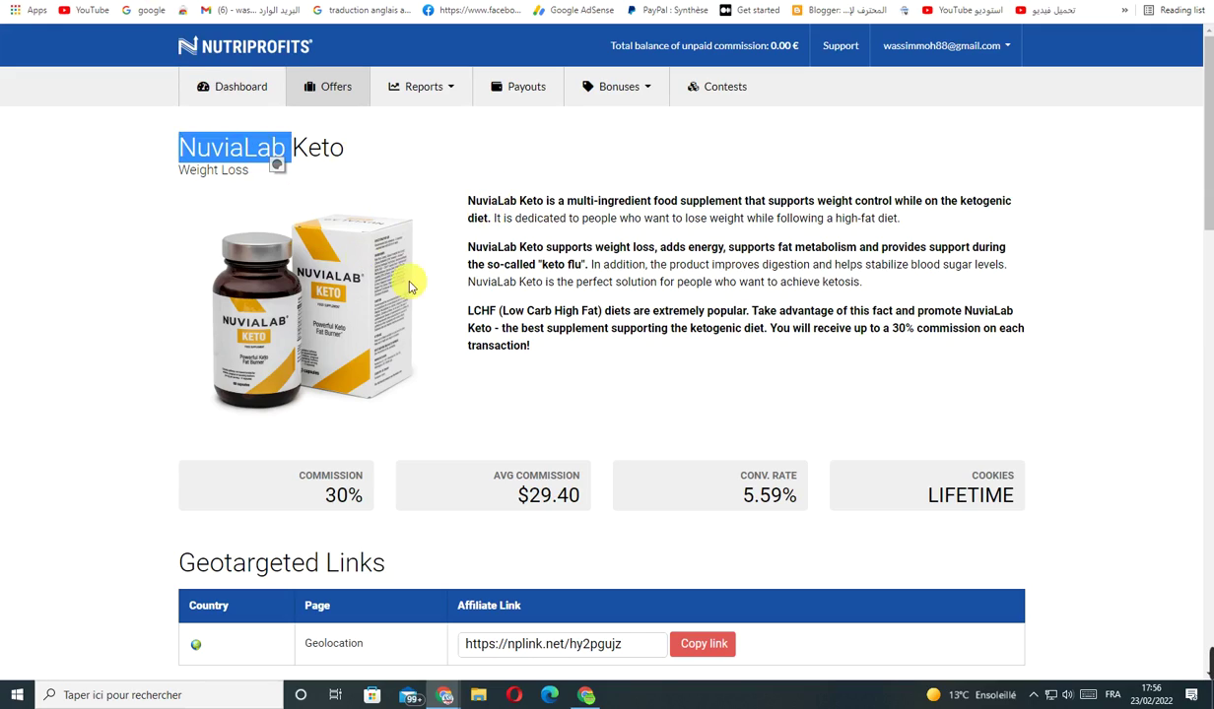
pyautogui.click(586, 690)
pyautogui.click(379, 149)
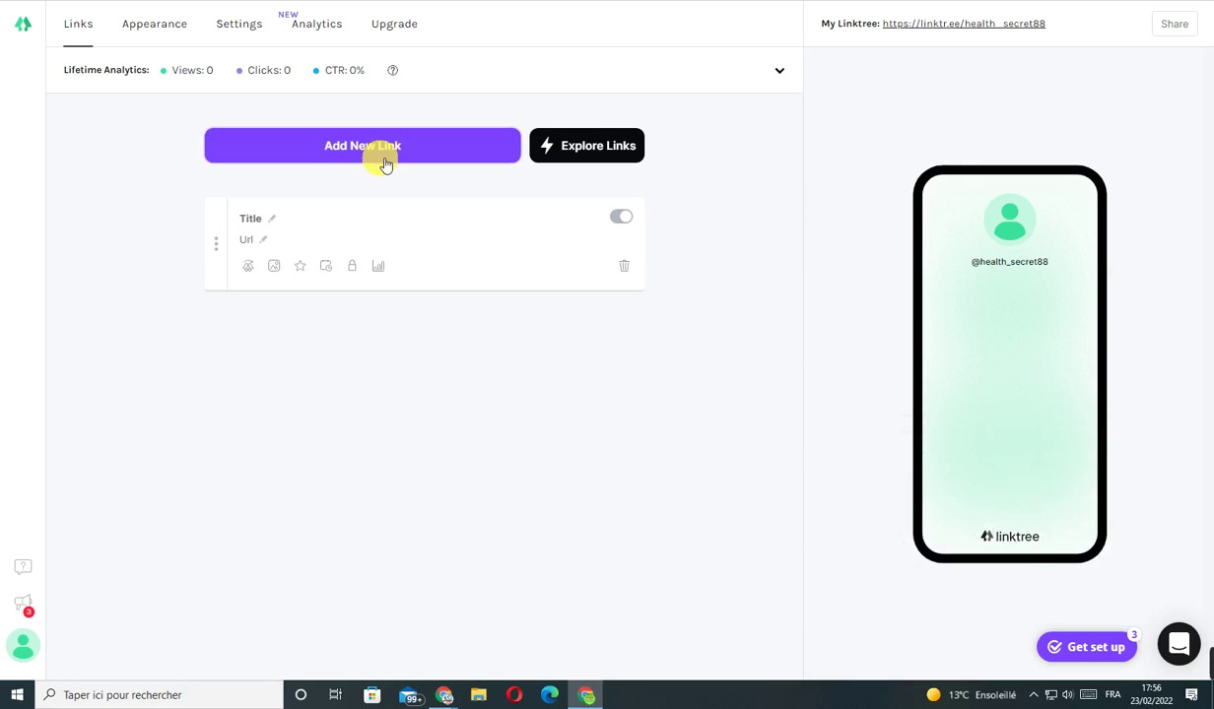
pyautogui.click(276, 221)
pyautogui.click(256, 246)
pyautogui.rightClick(271, 248)
pyautogui.click(325, 352)
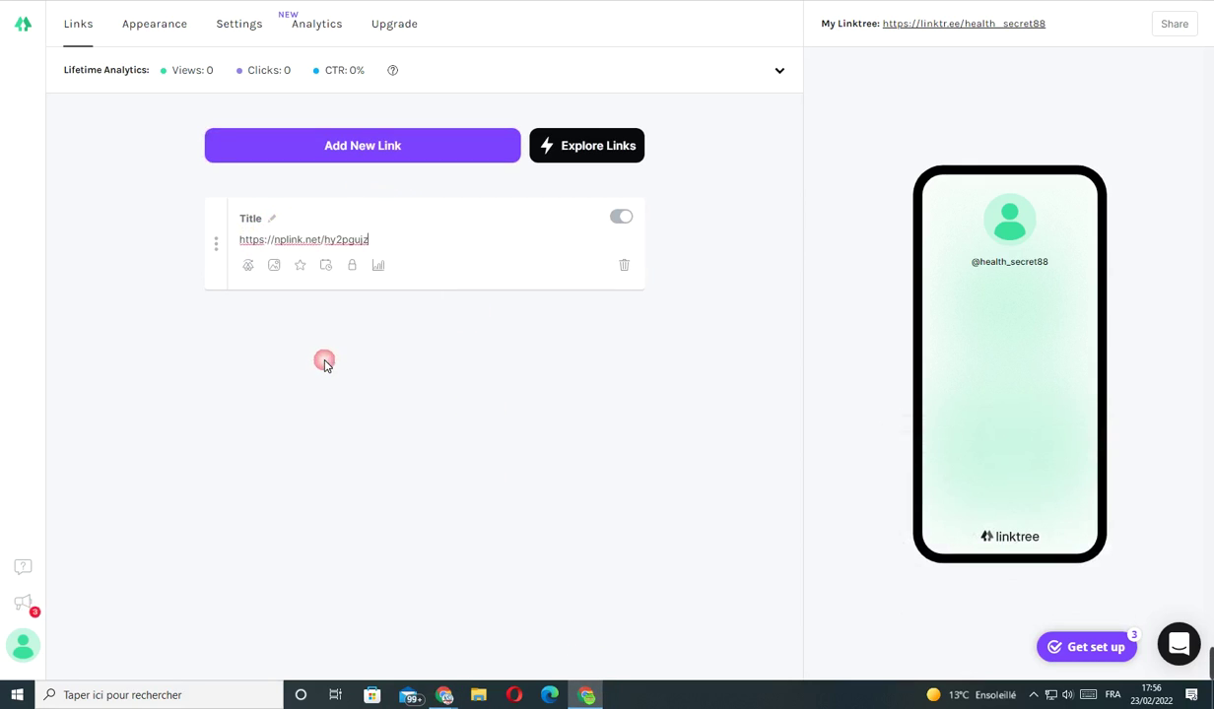
# Copy the NuviaLab name from the NutriProfits offer page and open the new Linktree link's title for editing
pyautogui.click(448, 698)
pyautogui.click(365, 591)
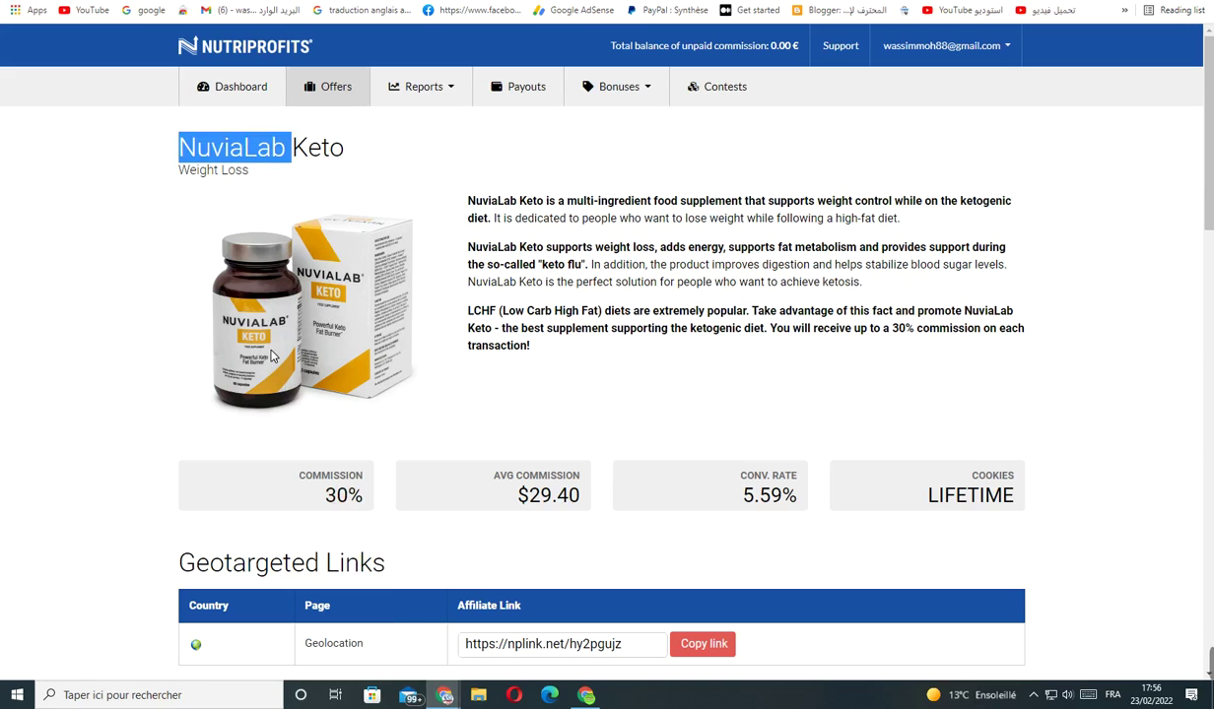
pyautogui.rightClick(259, 148)
pyautogui.click(288, 158)
pyautogui.click(586, 695)
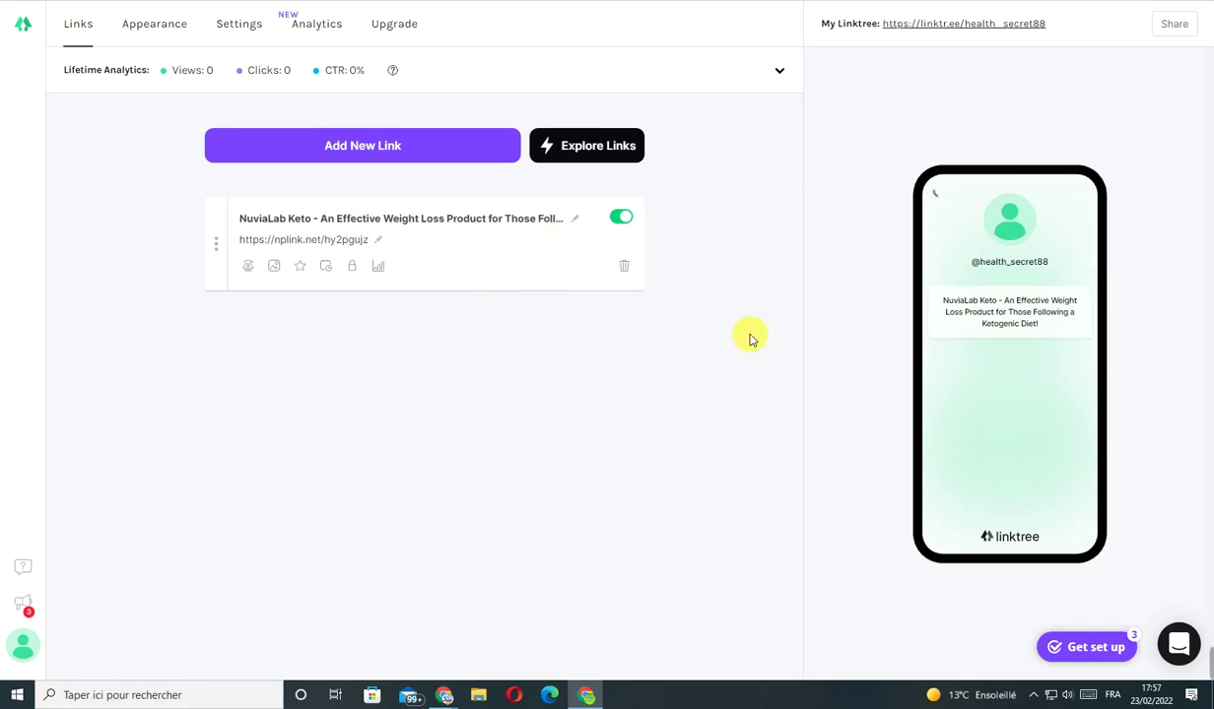
pyautogui.click(574, 219)
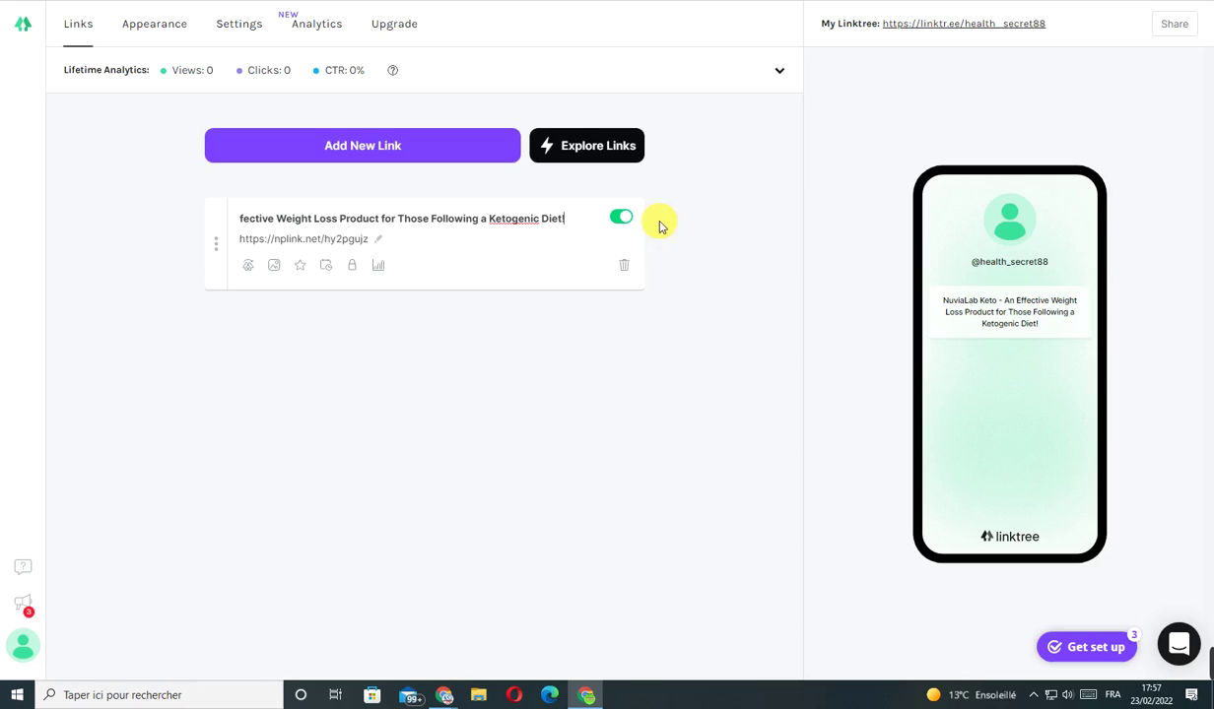
# Add a second link entry to the Linktree and copy the Moringa Actives geolocation affiliate link from its NutriProfits offer page
pyautogui.click(346, 163)
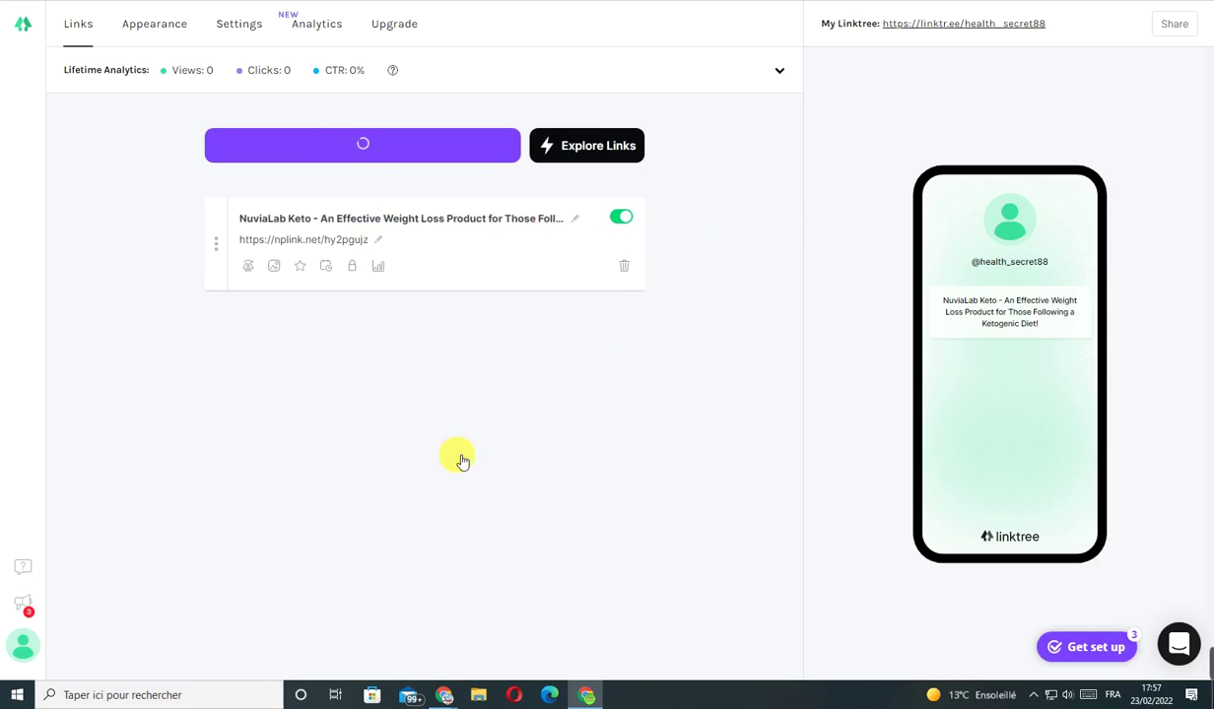
pyautogui.moveTo(446, 695)
pyautogui.click(400, 642)
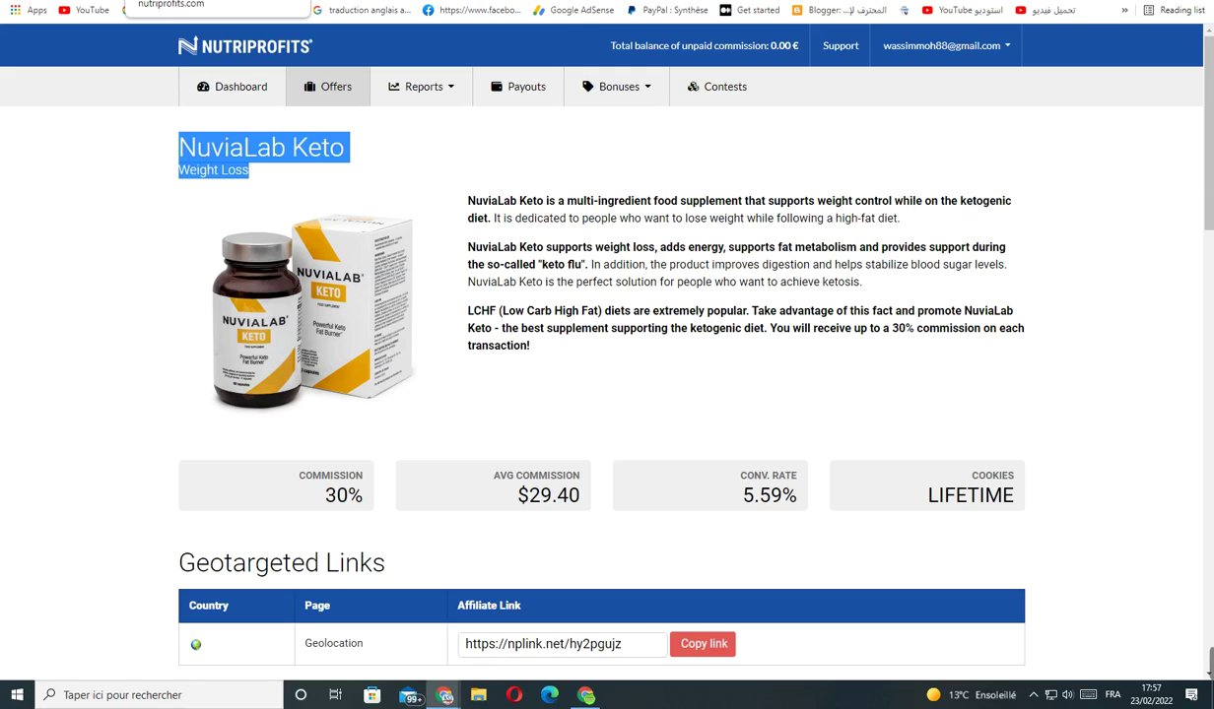
pyautogui.click(183, 10)
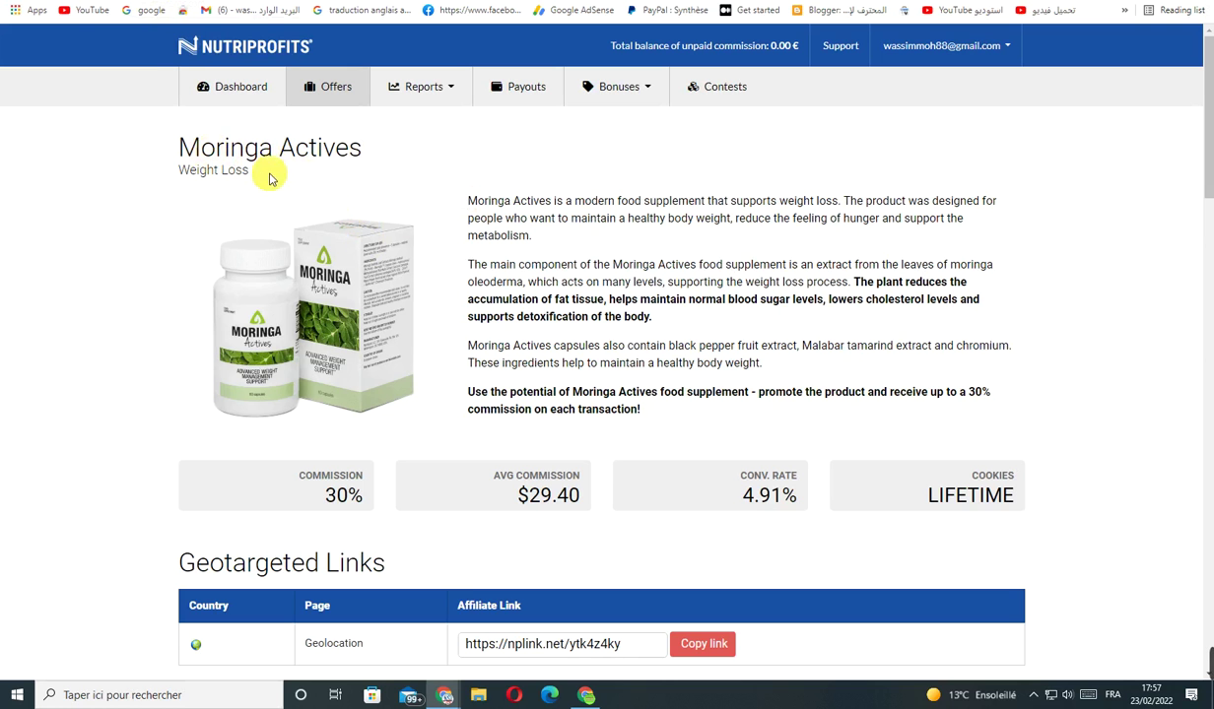
pyautogui.scroll(-2, 611, 414)
pyautogui.click(706, 498)
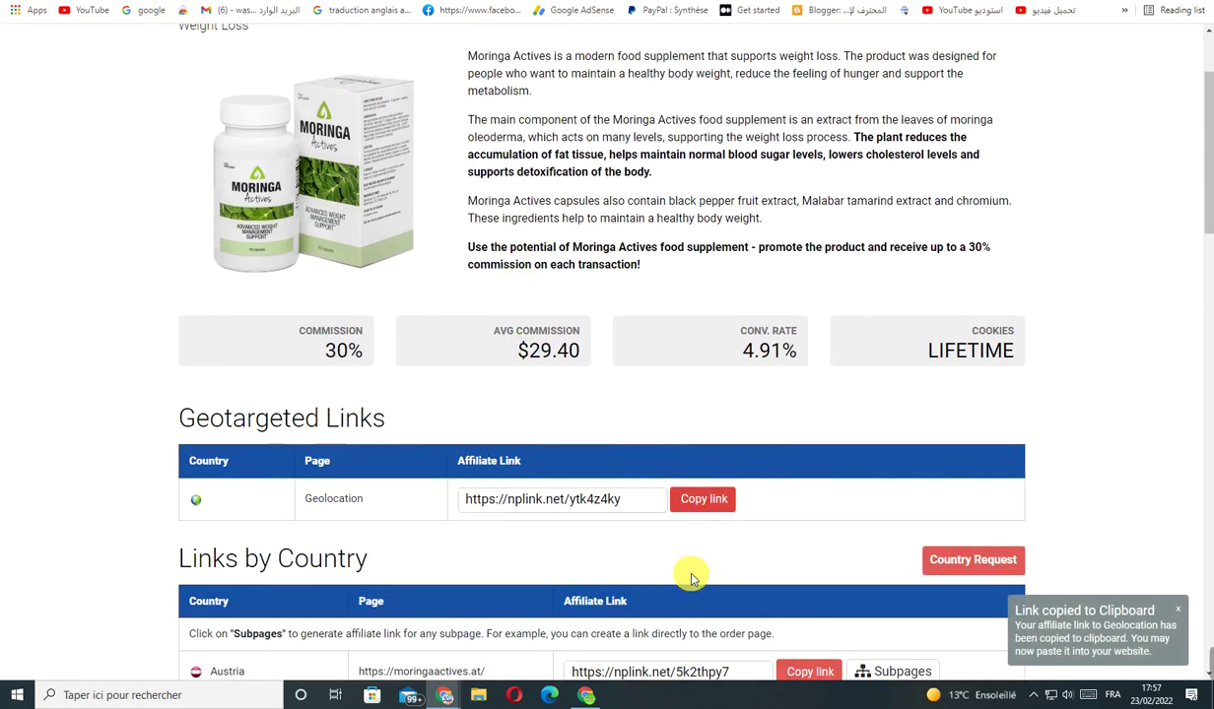
pyautogui.moveTo(436, 696)
pyautogui.click(512, 620)
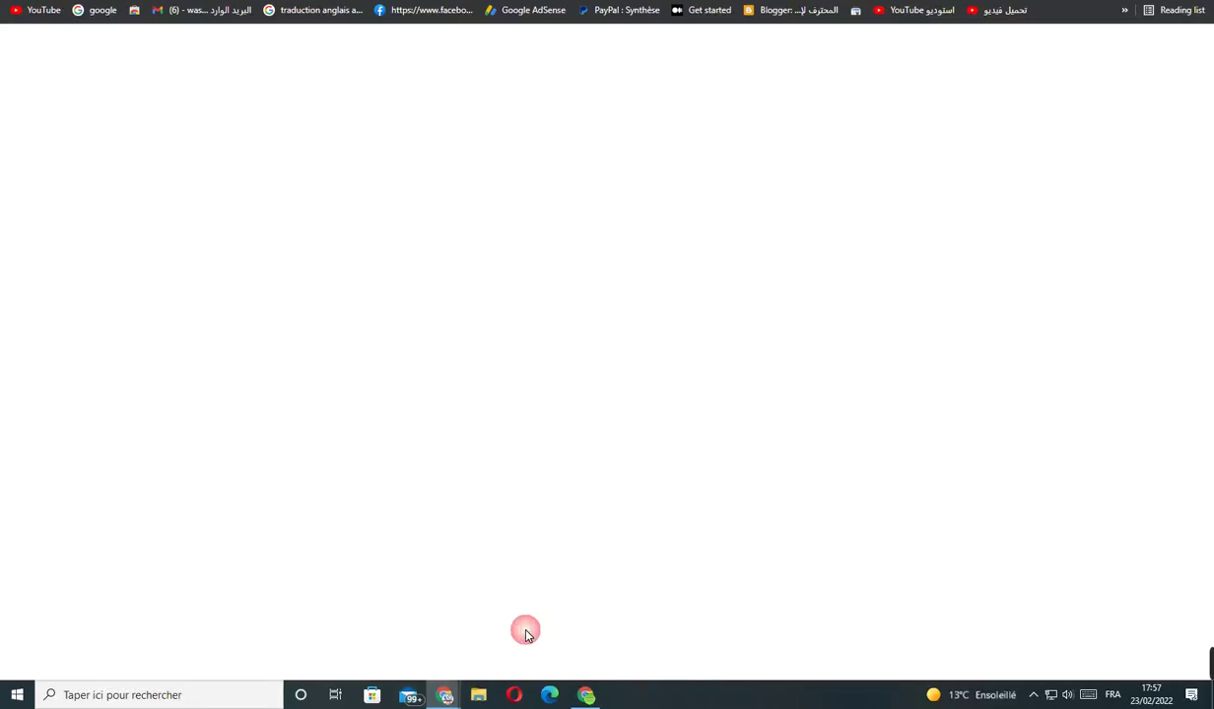
pyautogui.click(419, 668)
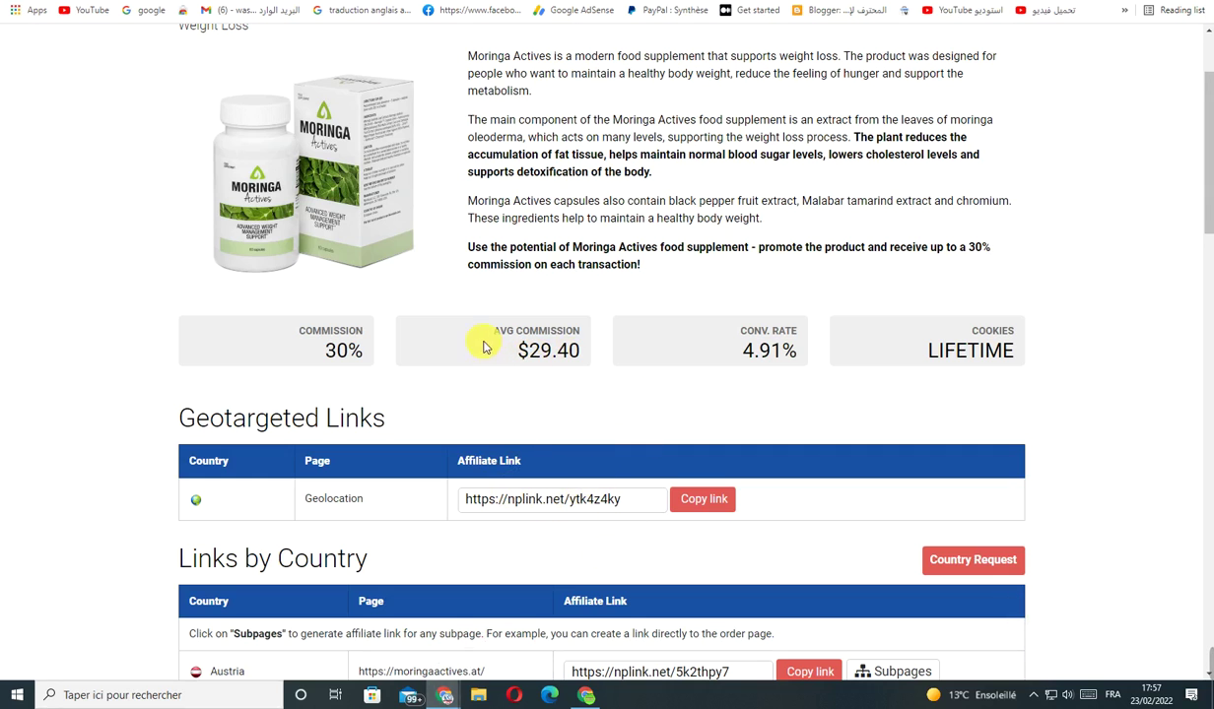
pyautogui.click(583, 694)
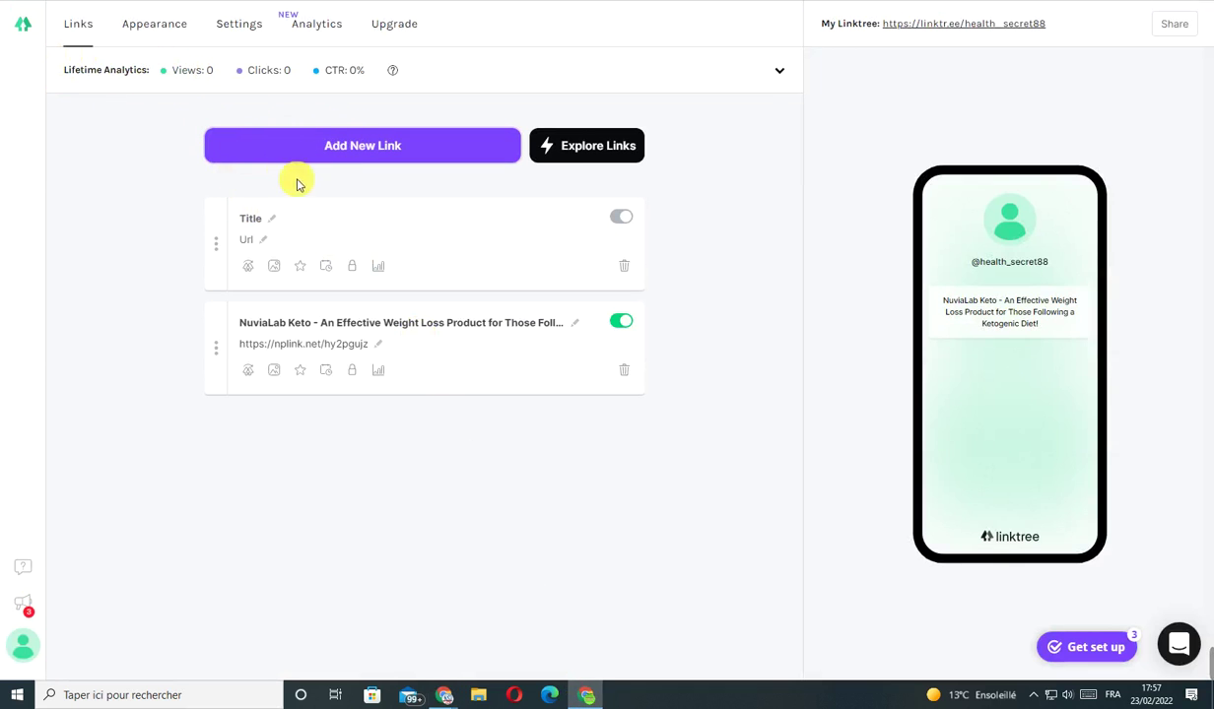
pyautogui.click(268, 241)
pyautogui.rightClick(268, 241)
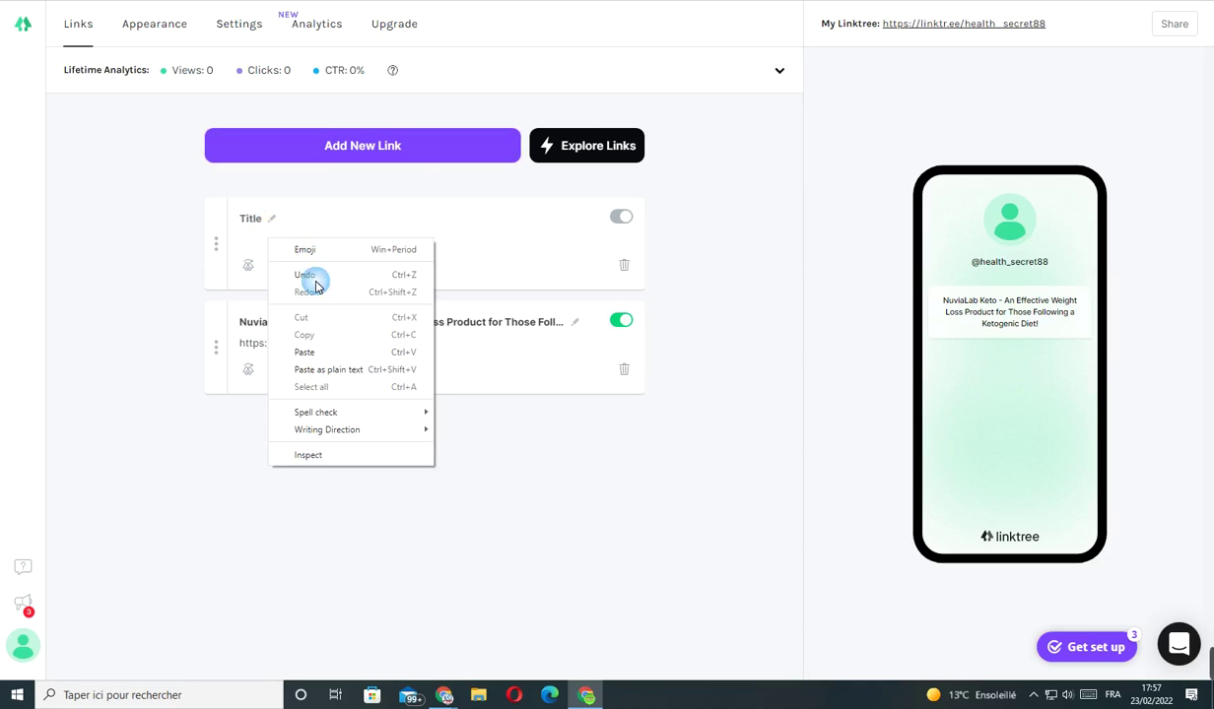
pyautogui.click(306, 357)
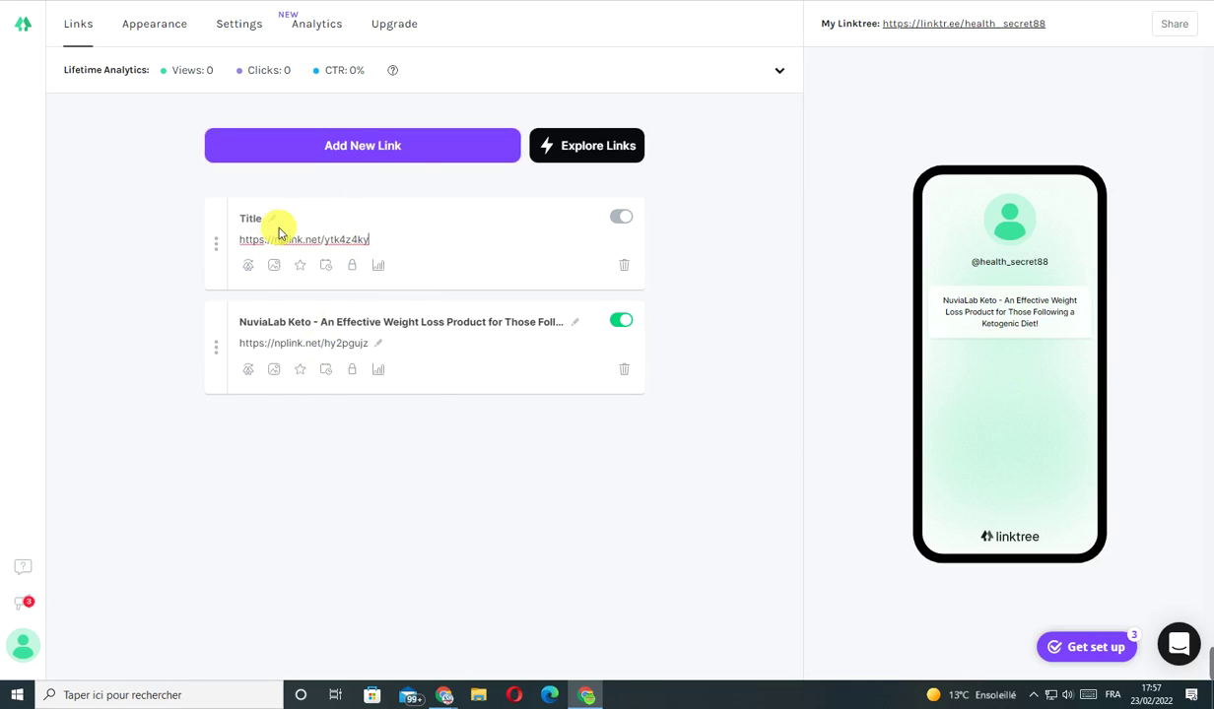
pyautogui.click(371, 429)
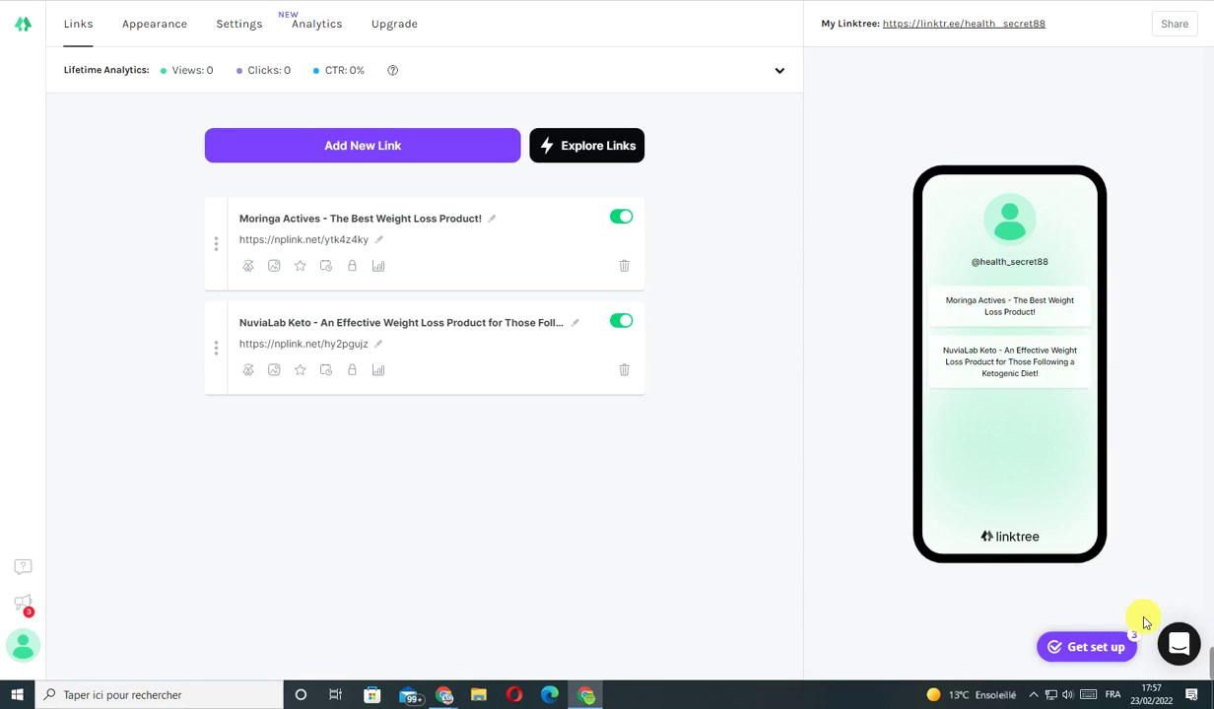
# Add a third link entry to the Linktree and copy the Cappuccino MCT geolocation affiliate link from its NutriProfits offer page
pyautogui.click(433, 157)
pyautogui.moveTo(445, 697)
pyautogui.click(361, 625)
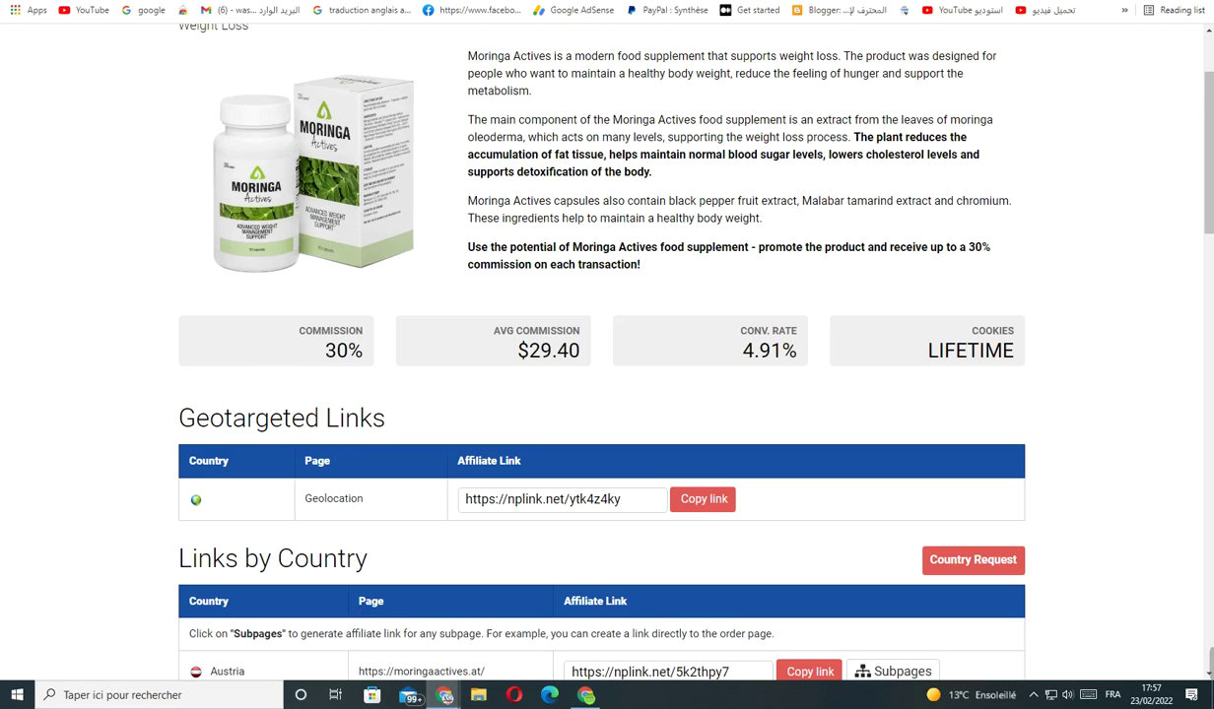
pyautogui.hotkey('ctrl', 'Tab')
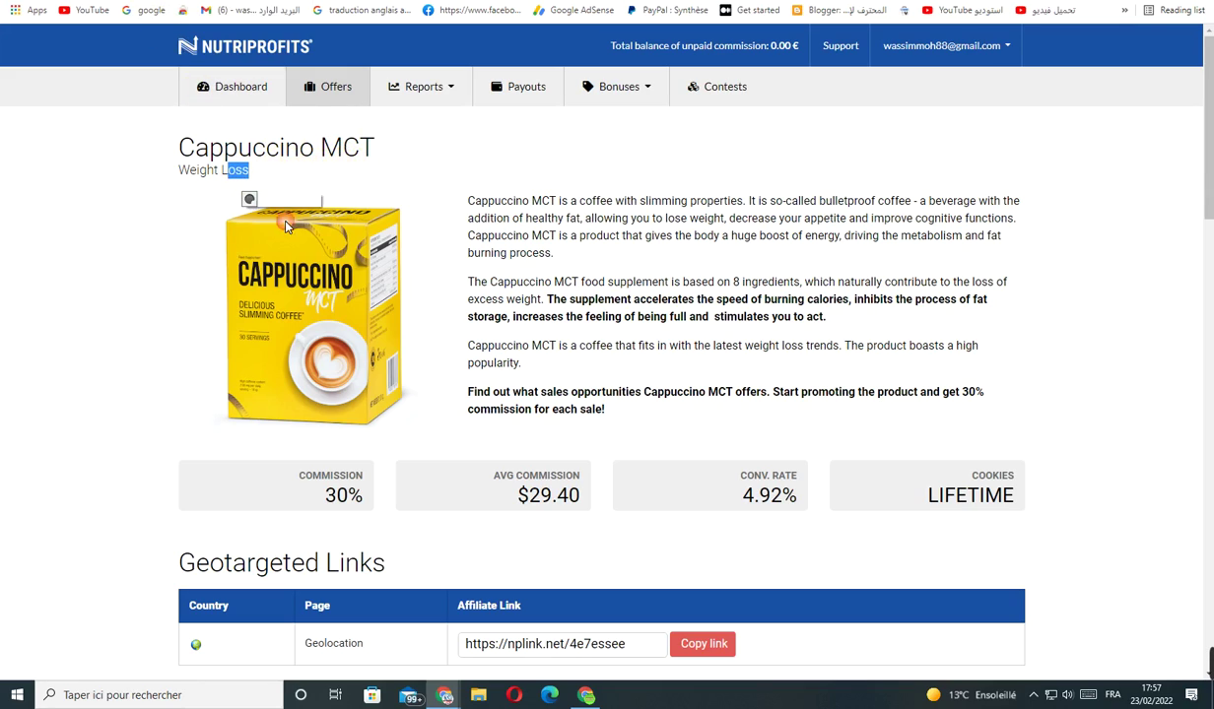
pyautogui.scroll(-2, 591, 463)
pyautogui.click(703, 433)
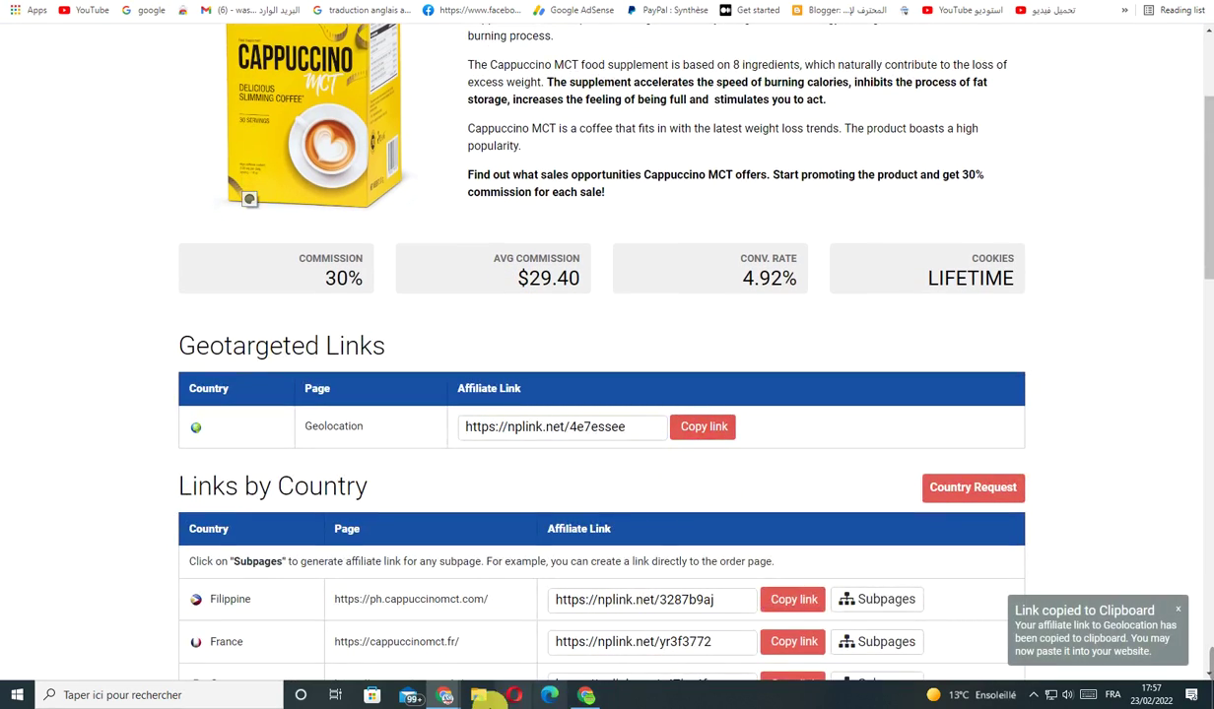
pyautogui.moveTo(459, 700)
pyautogui.click(515, 630)
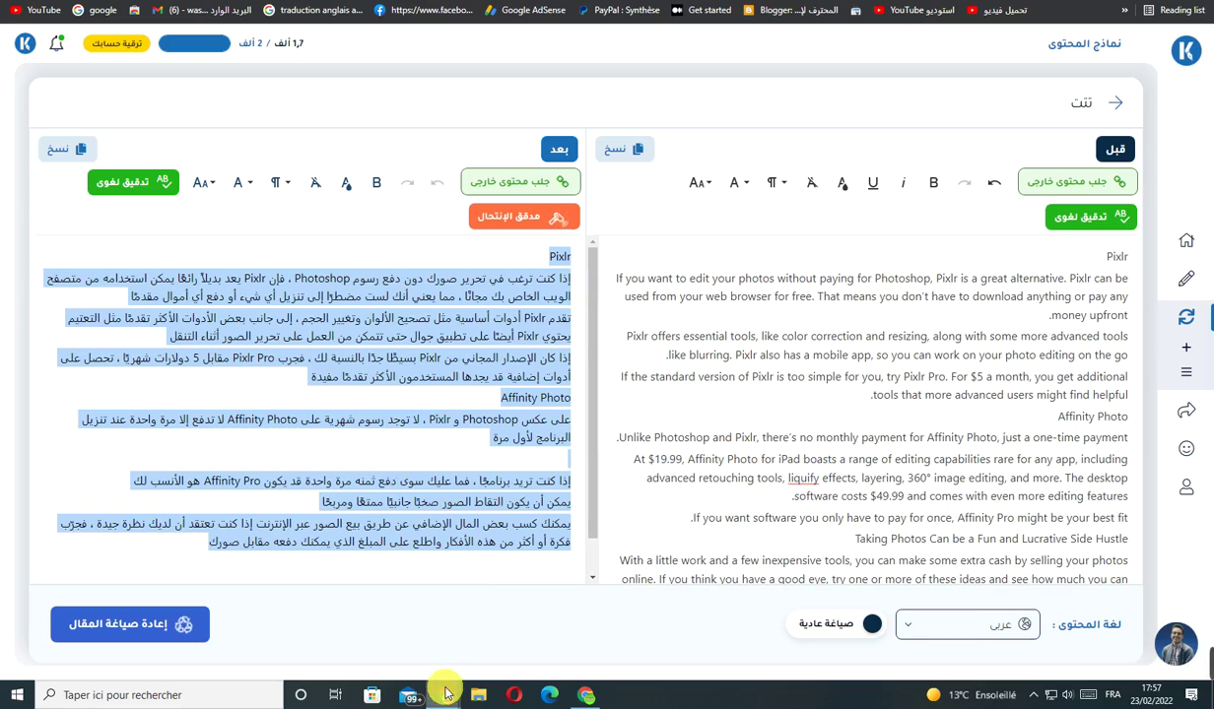
pyautogui.click(494, 646)
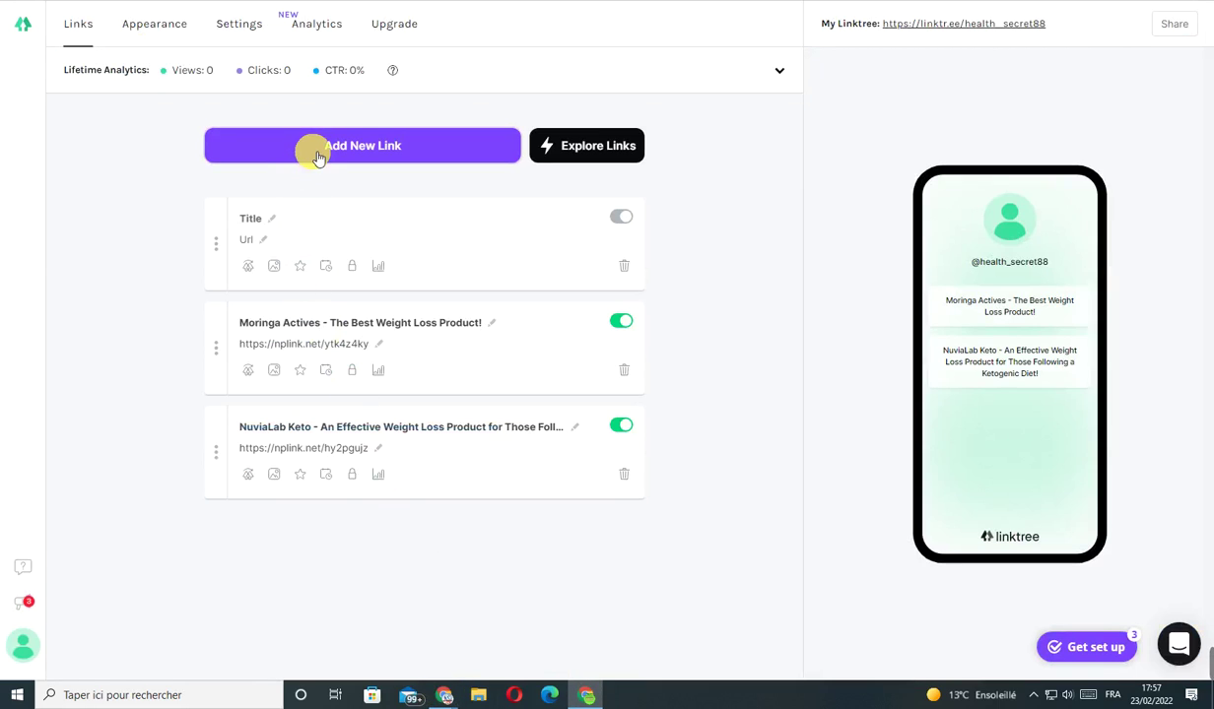
pyautogui.click(265, 244)
pyautogui.rightClick(262, 242)
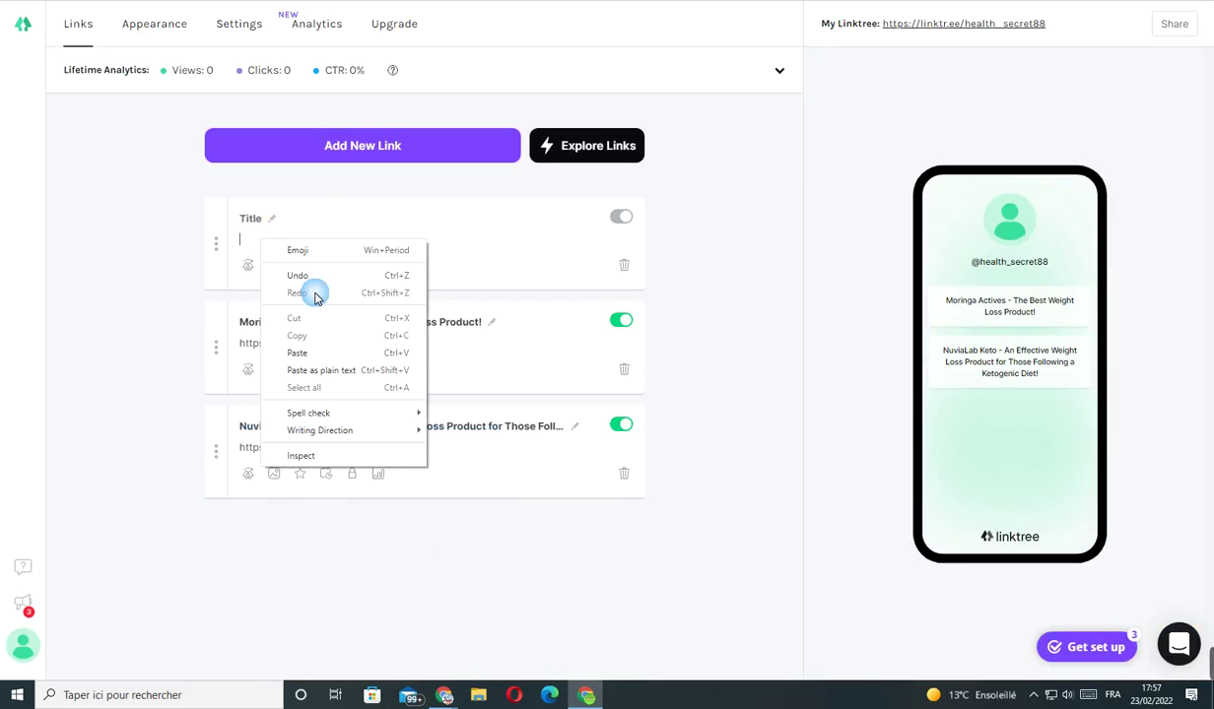
pyautogui.click(298, 353)
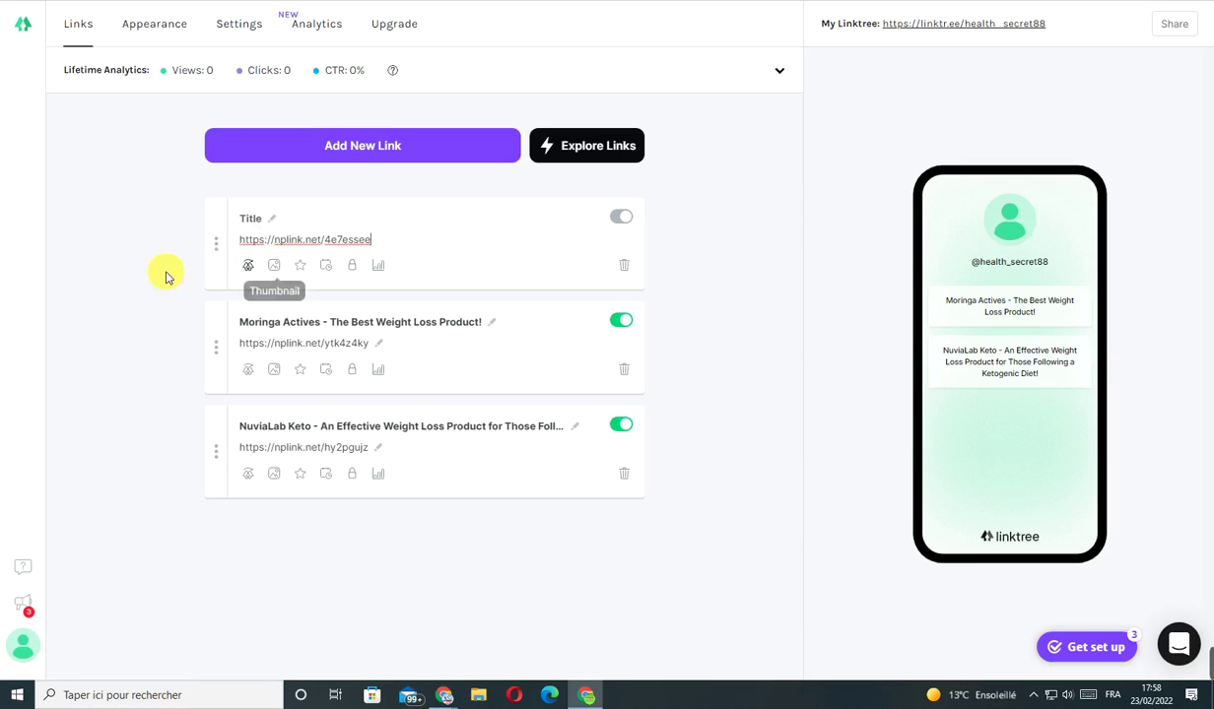
pyautogui.click(234, 294)
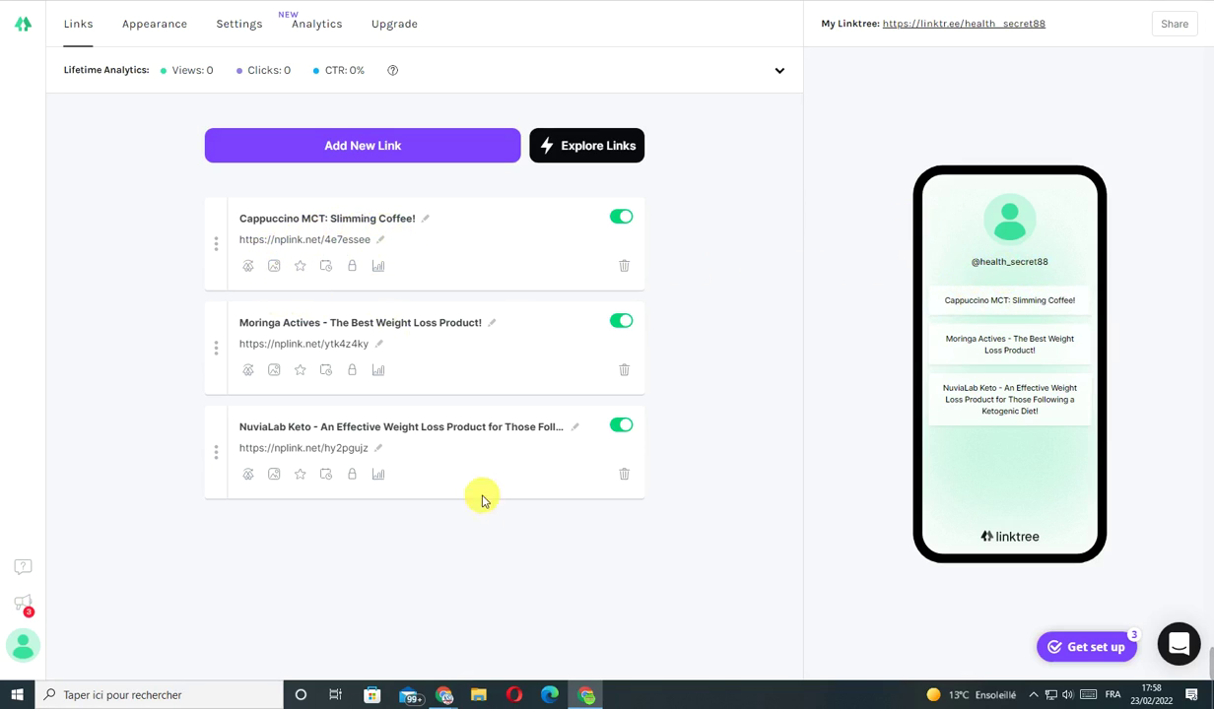
# Save the Cappuccino MCT product image from the NutriProfits offer page to the computer and return to the Linktree admin
pyautogui.moveTo(447, 688)
pyautogui.click(388, 632)
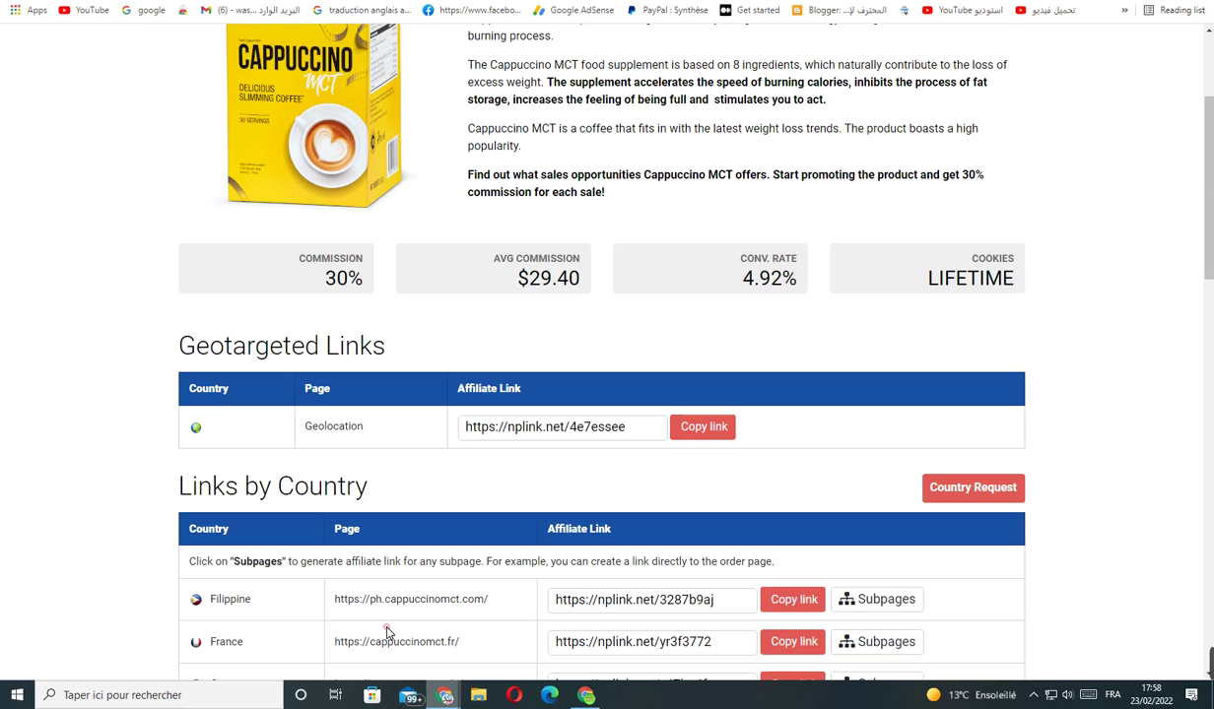
pyautogui.rightClick(333, 153)
pyautogui.click(358, 190)
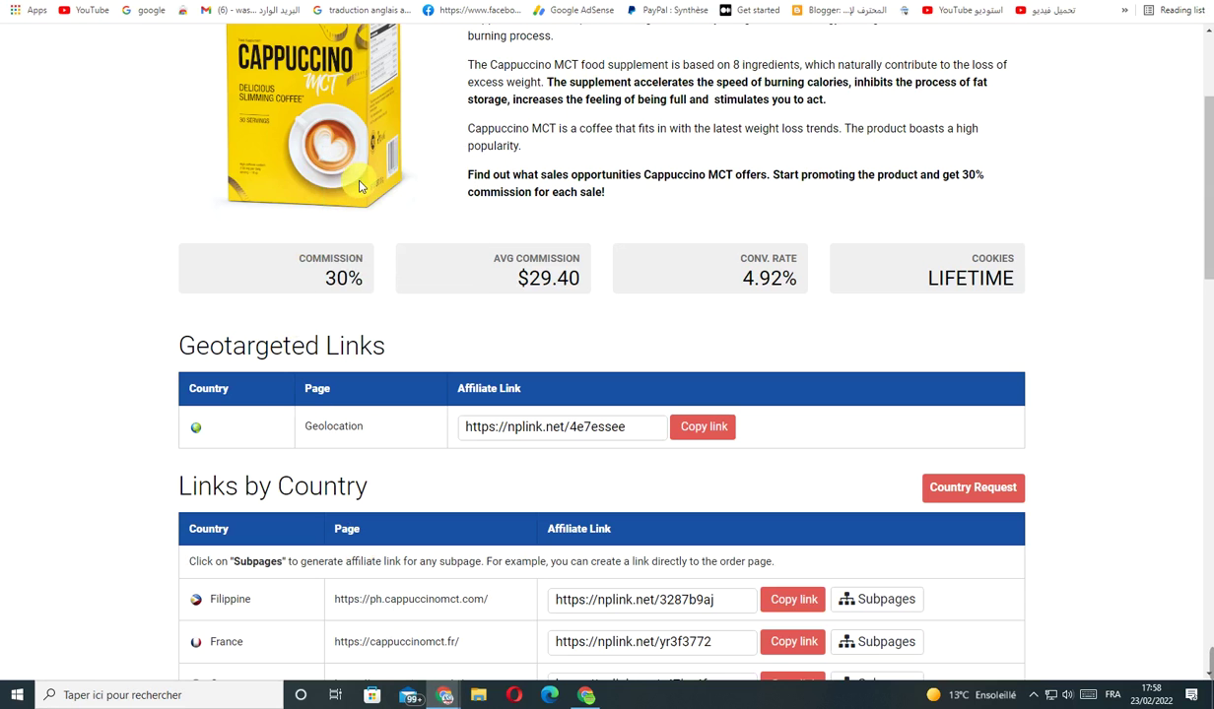
pyautogui.click(862, 451)
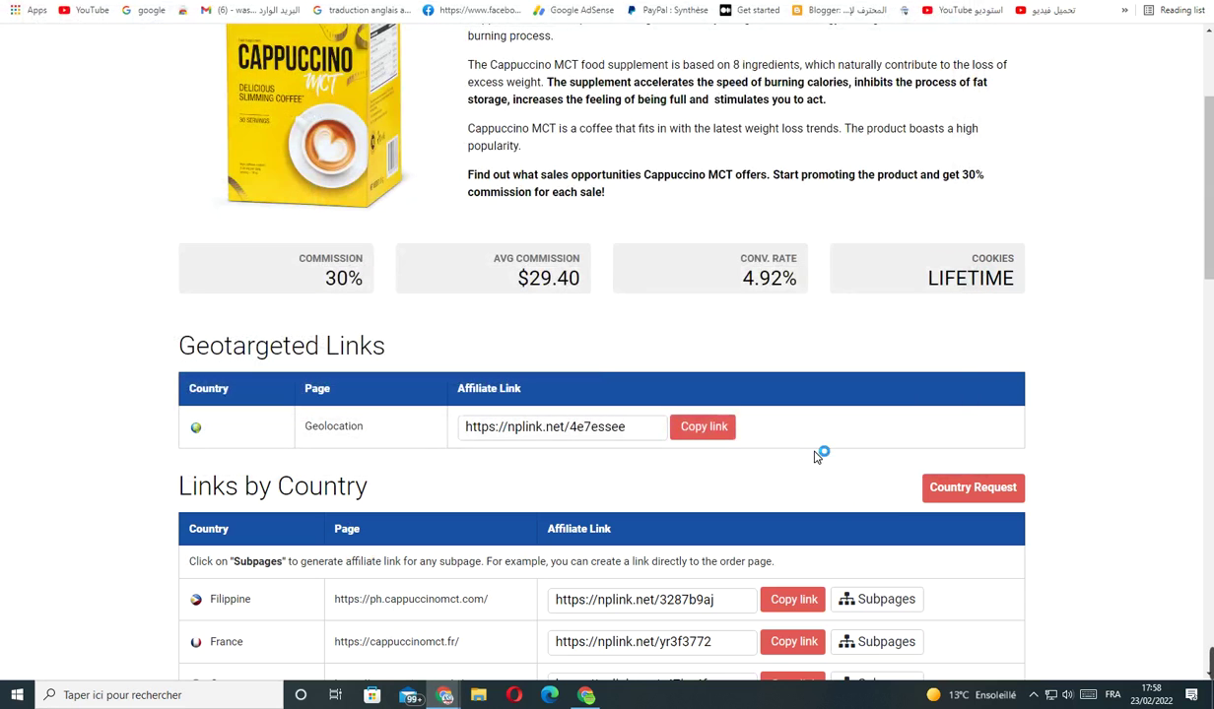
pyautogui.click(586, 694)
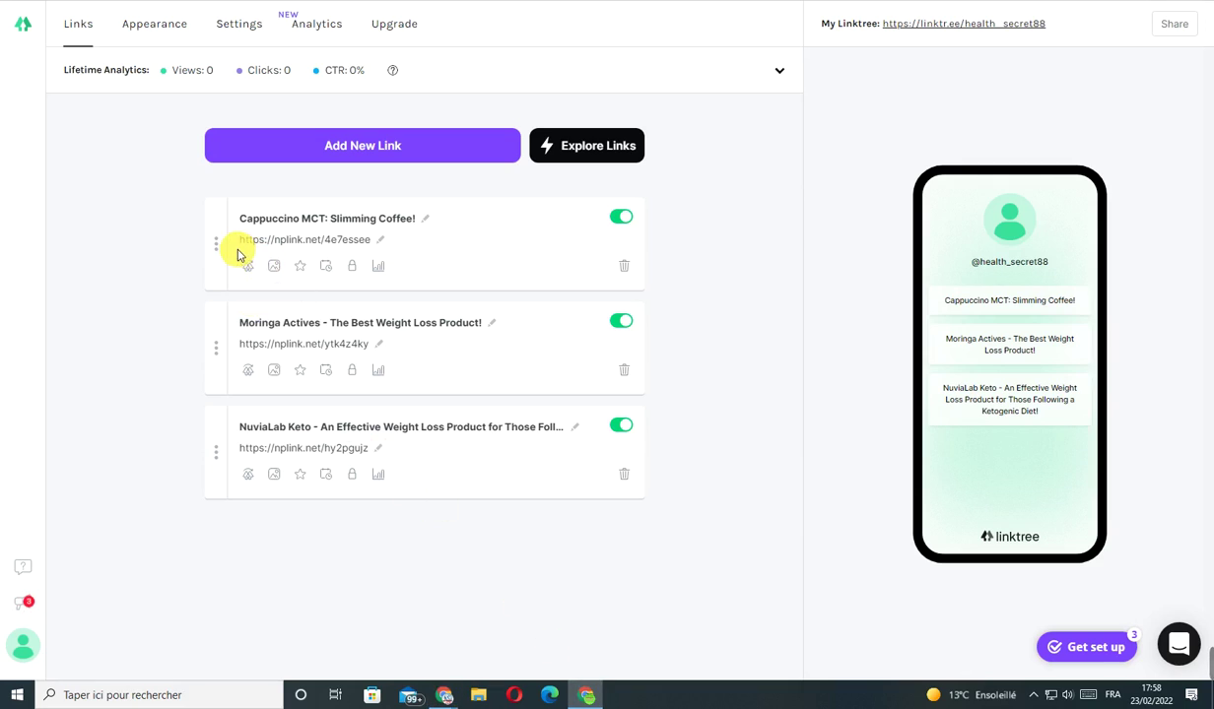
# View the Tabler Icons offered as a thumbnail for the Cappuccino MCT link, and close the icon picker
pyautogui.click(276, 267)
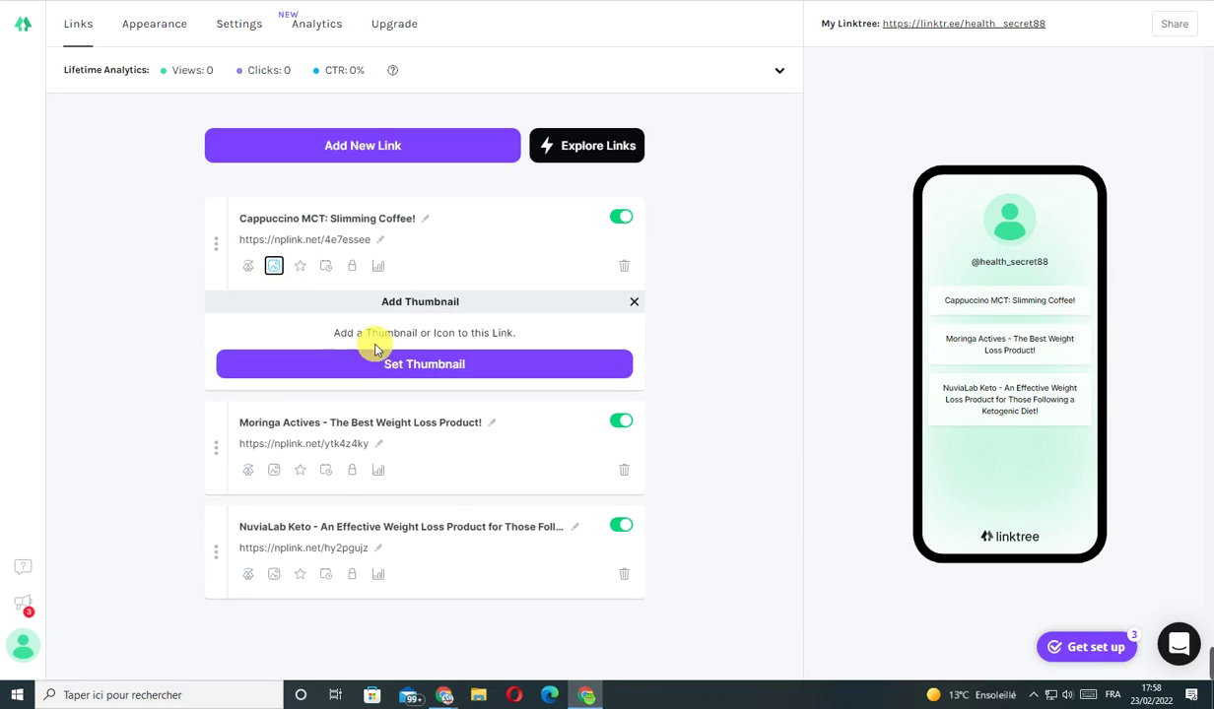
pyautogui.click(414, 372)
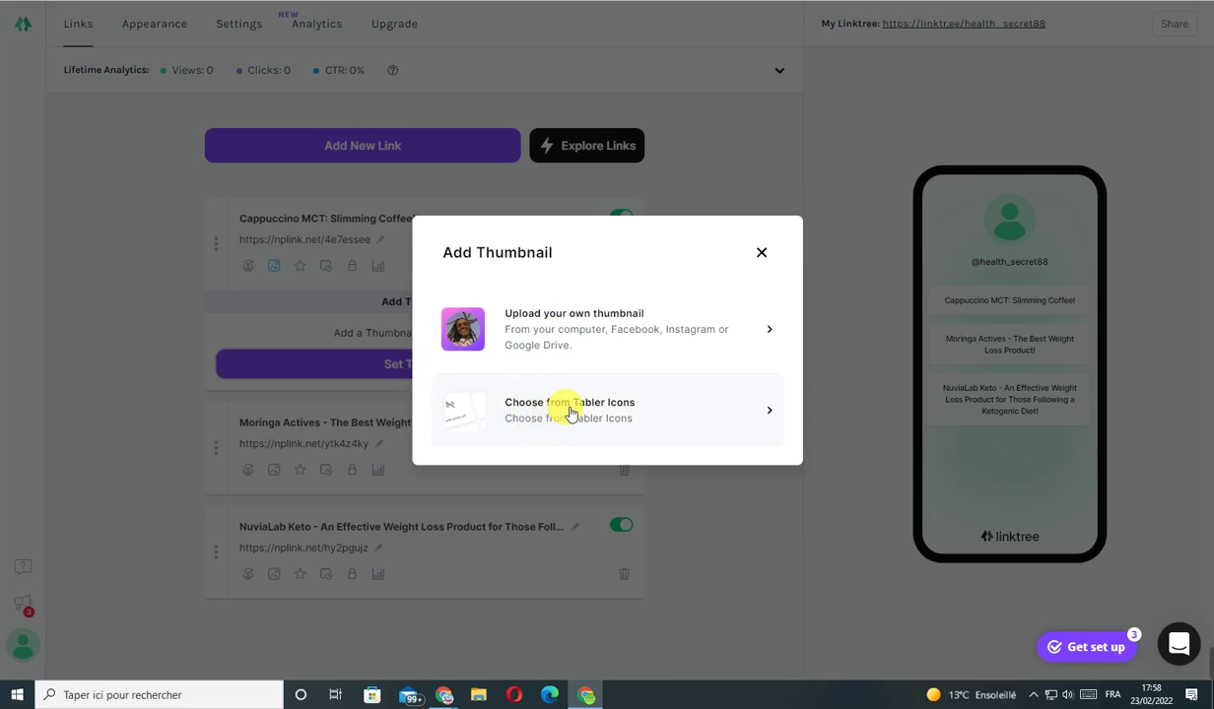
pyautogui.click(569, 412)
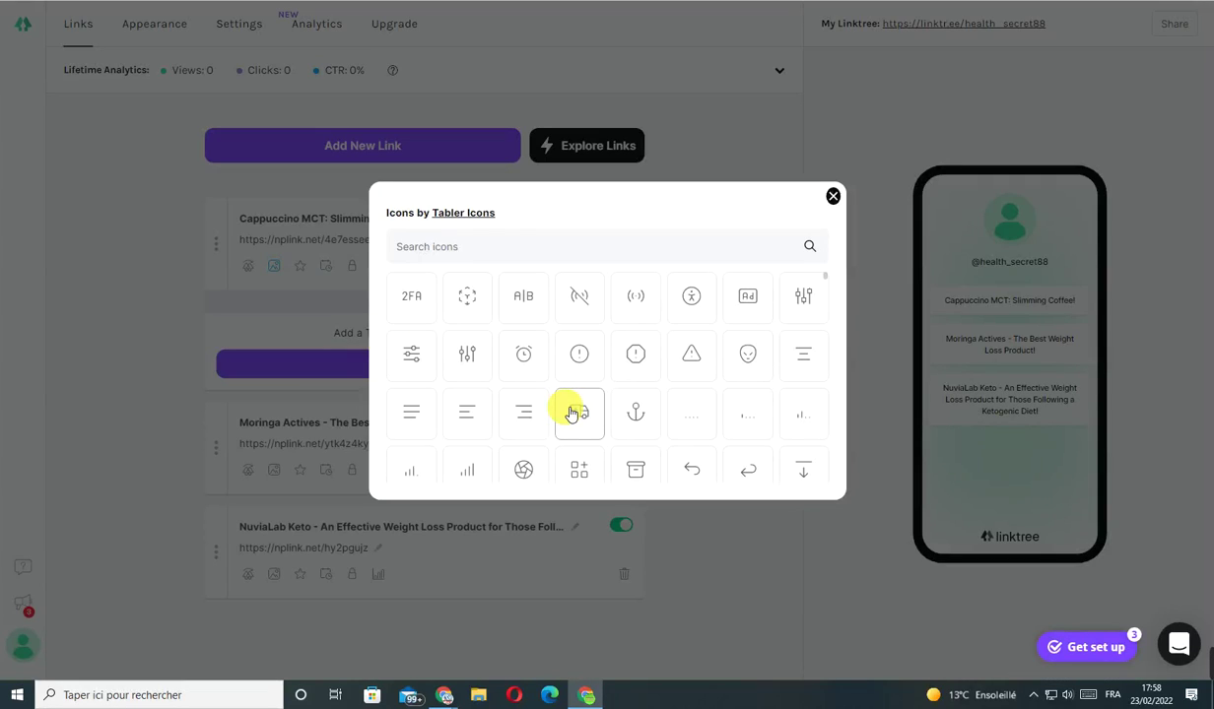
pyautogui.click(833, 197)
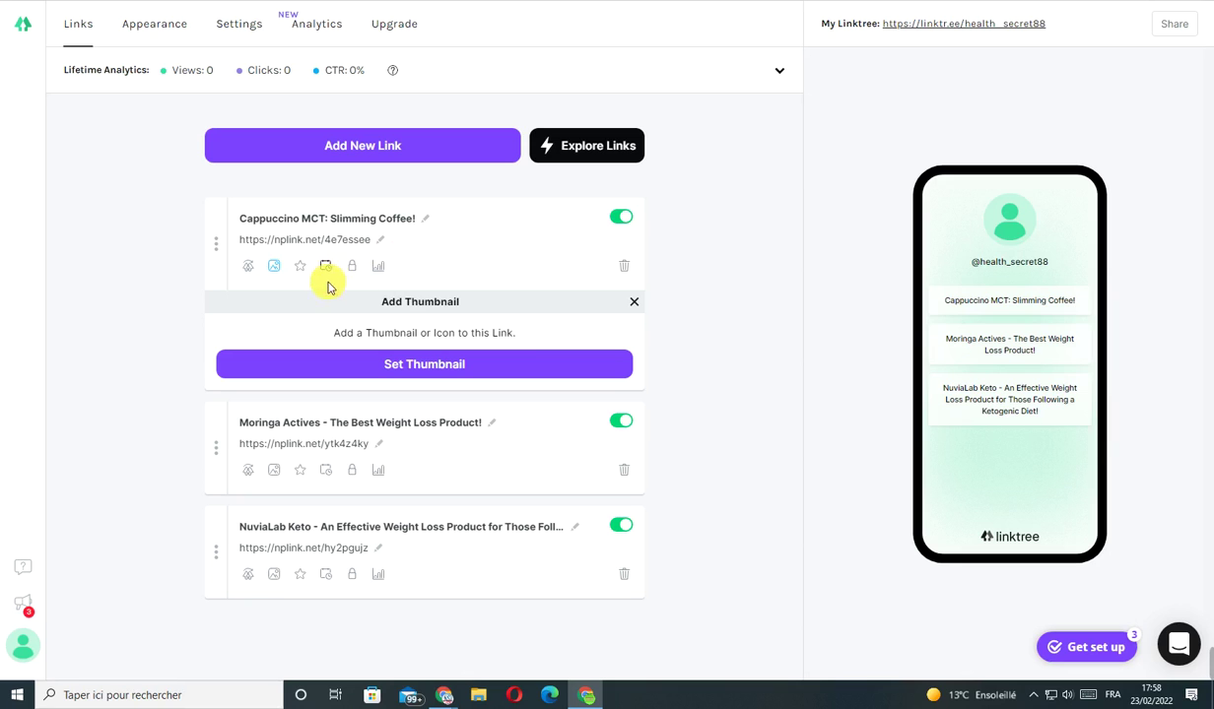
pyautogui.click(409, 364)
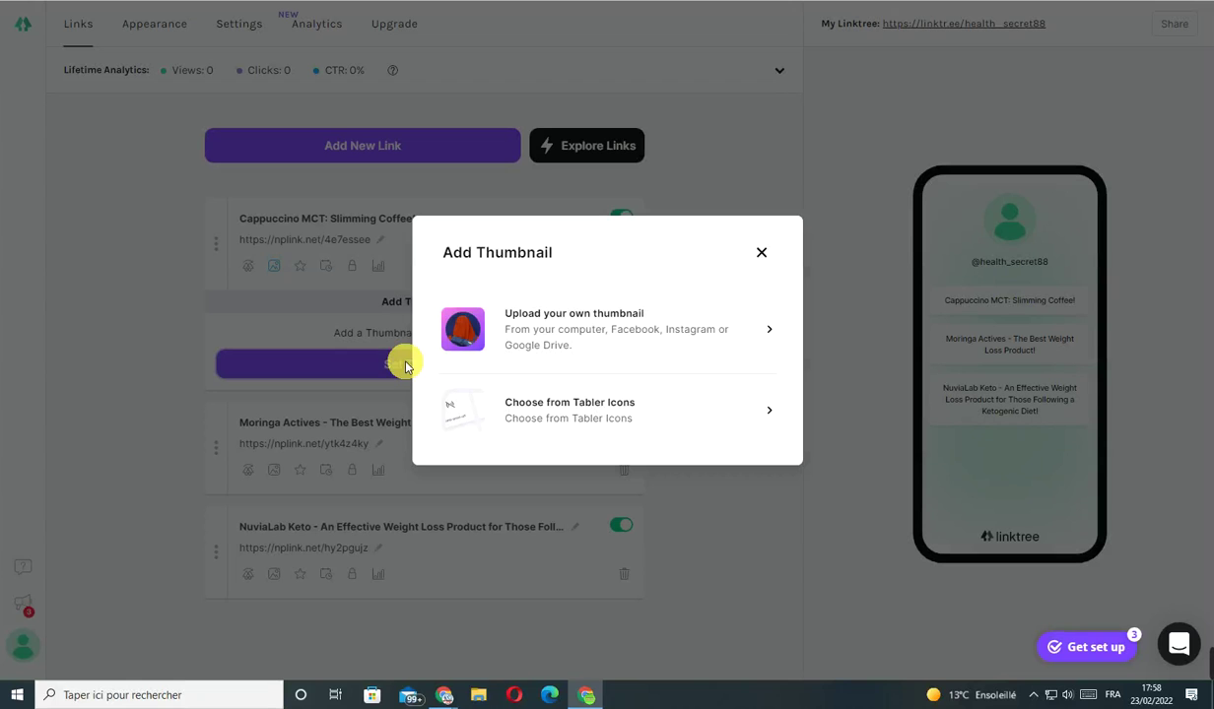
pyautogui.click(541, 347)
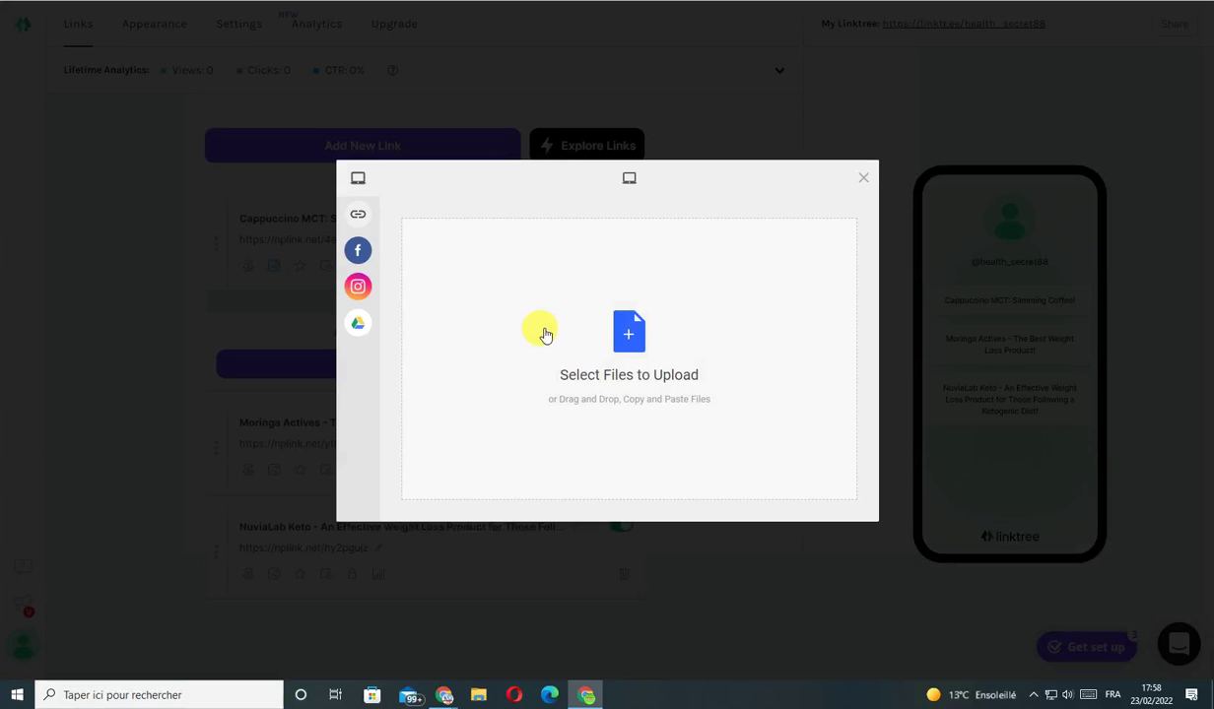
pyautogui.moveTo(391, 231)
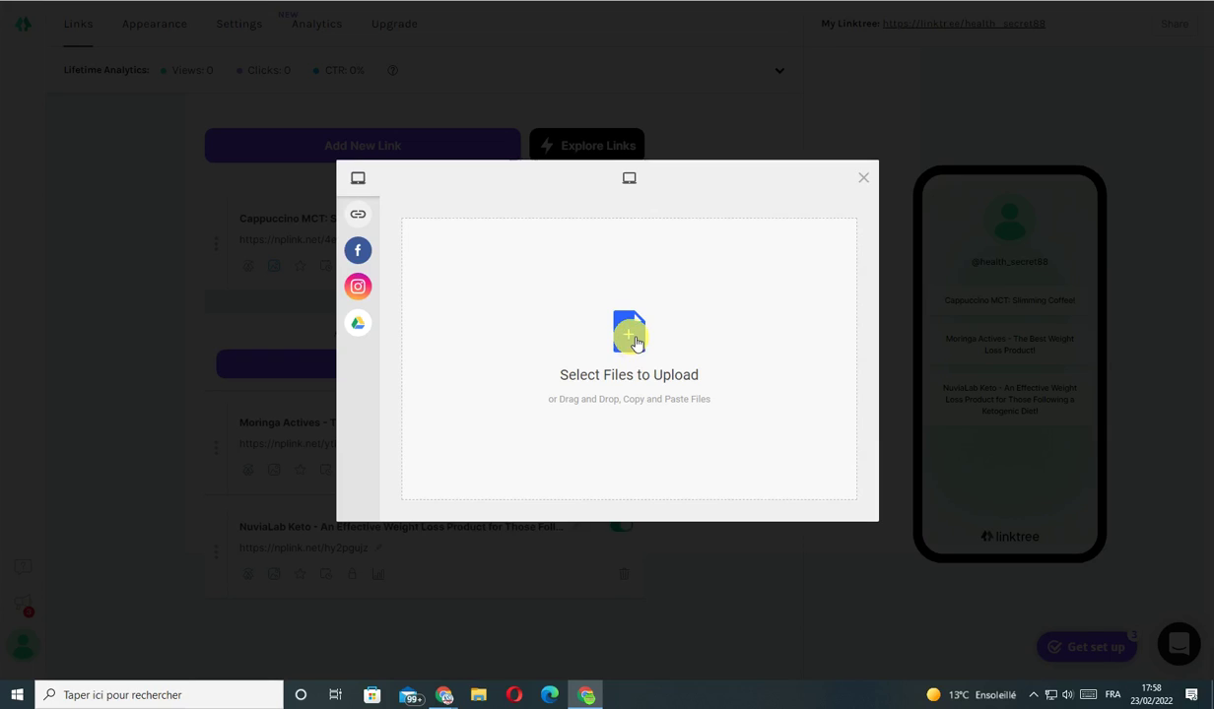
pyautogui.click(636, 343)
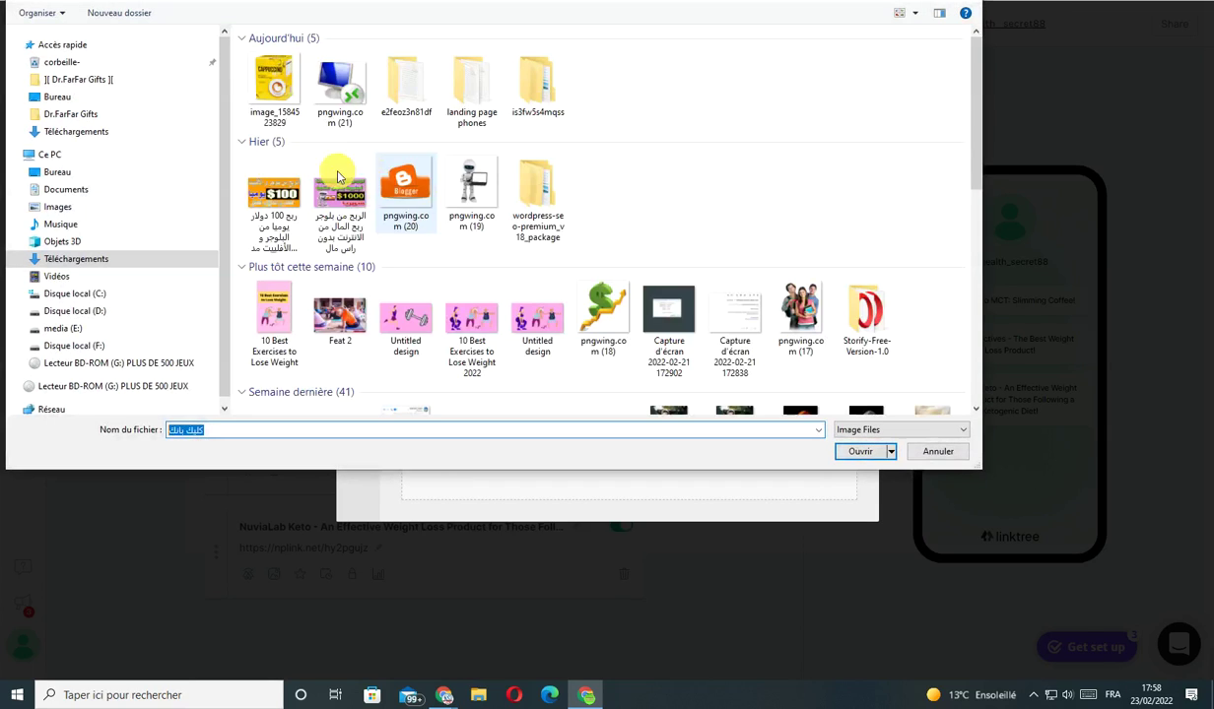
pyautogui.click(301, 95)
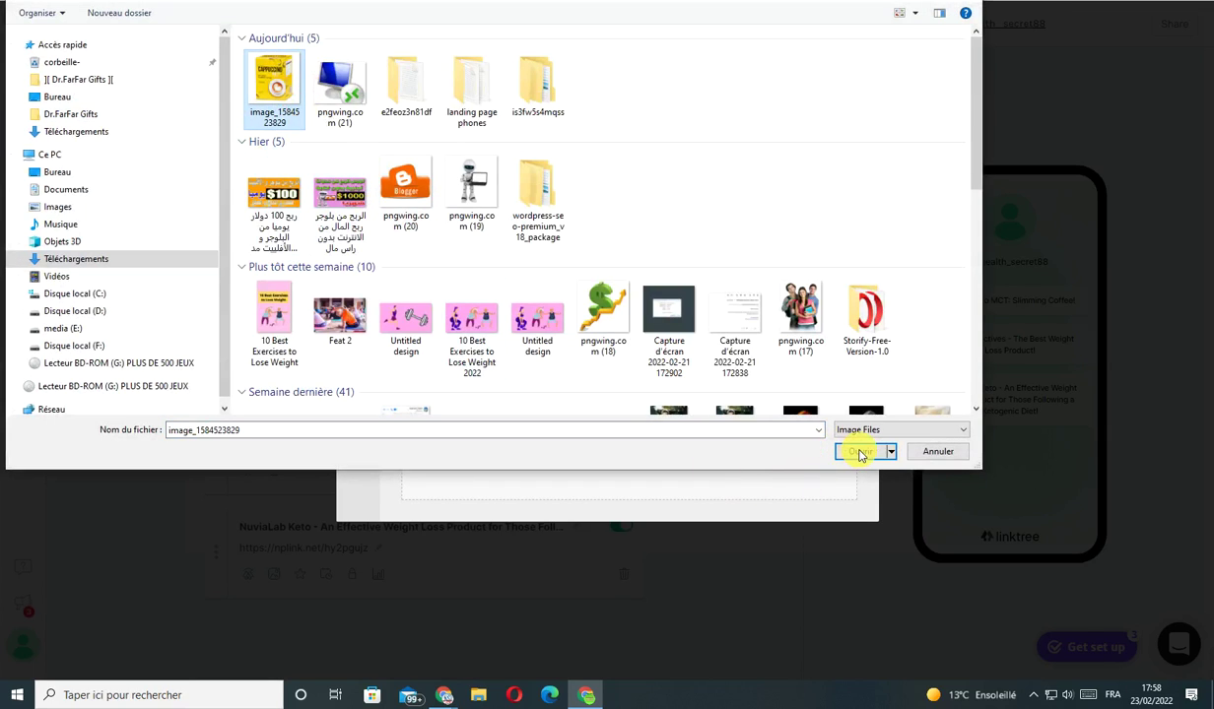
pyautogui.click(859, 452)
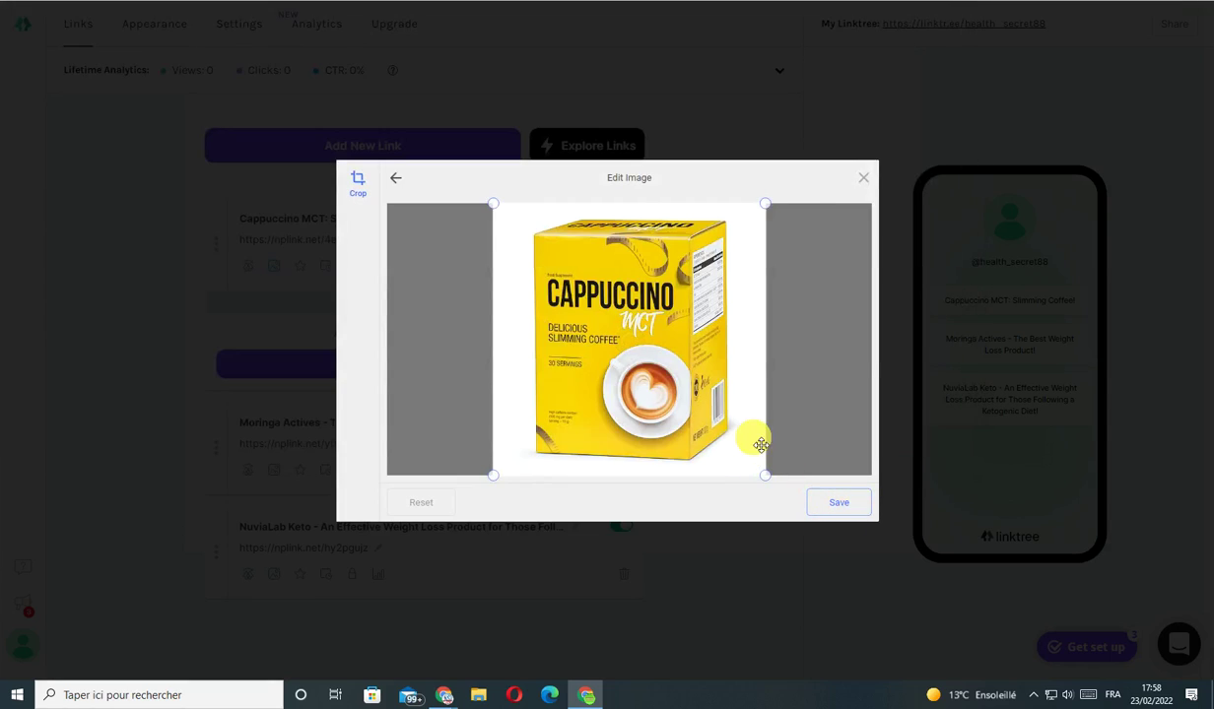
# Crop the Cappuccino MCT image slightly tighter around the box, save the crop and upload it as the thumbnail
pyautogui.moveTo(773, 209); pyautogui.dragTo(740, 225)
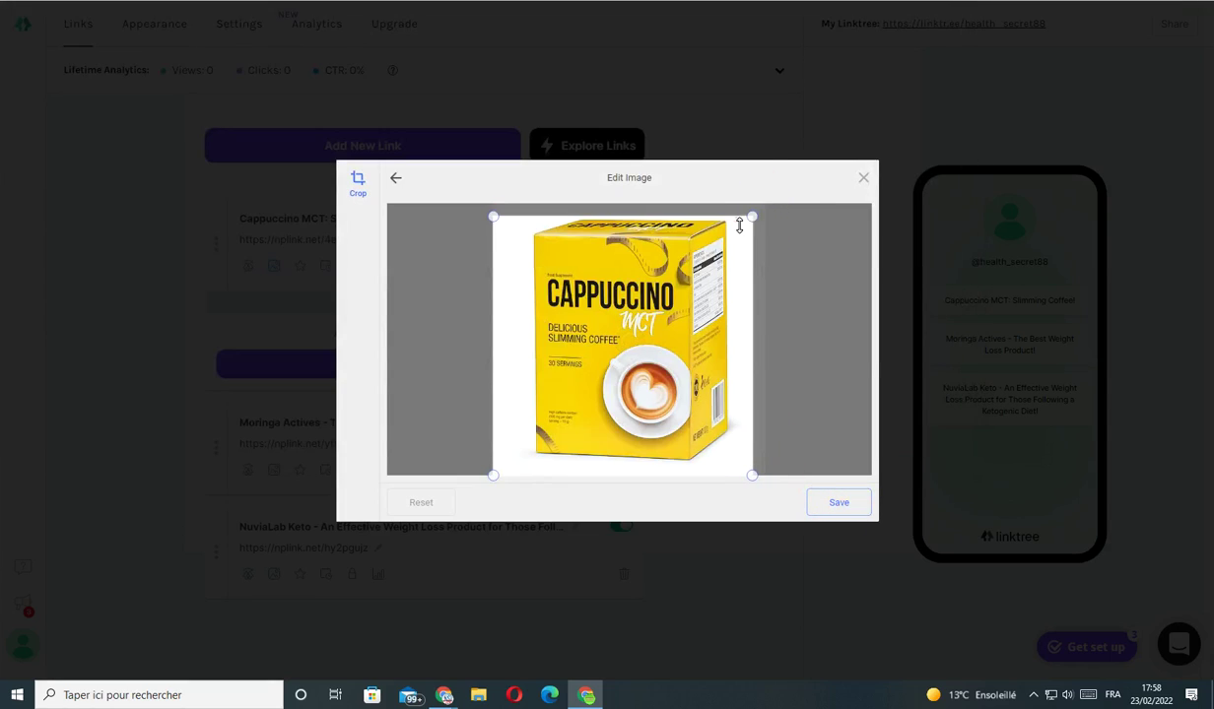
pyautogui.click(836, 504)
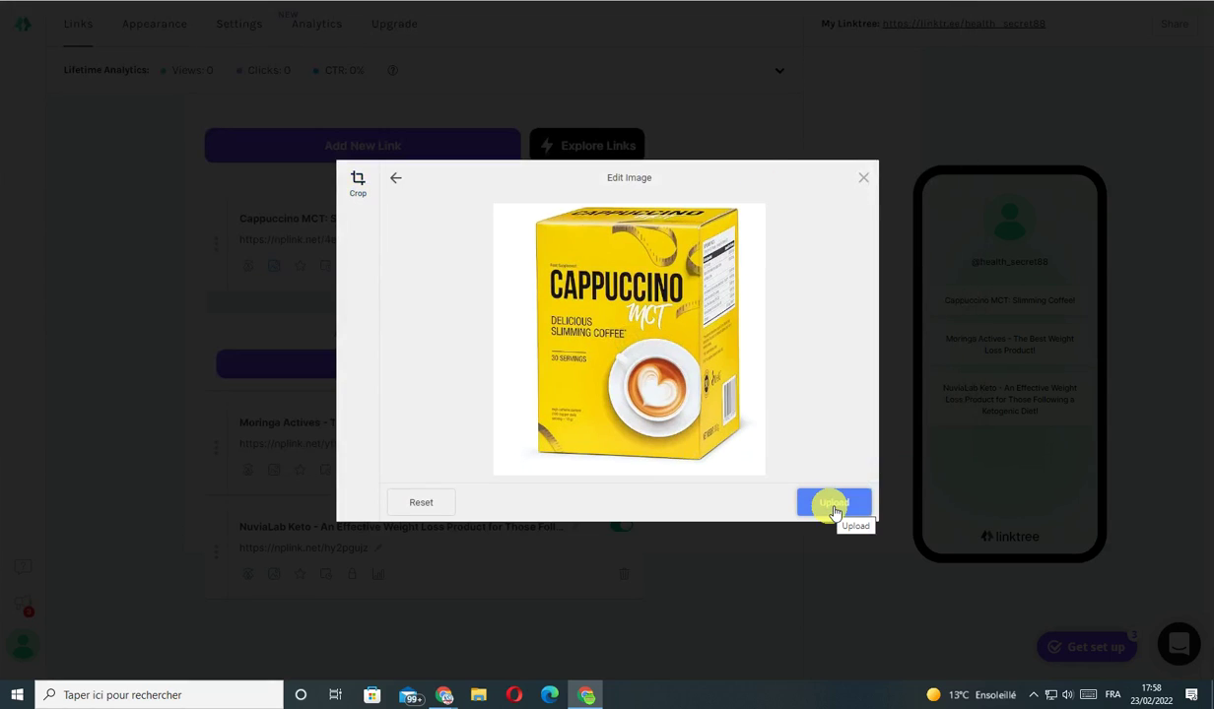
pyautogui.click(833, 505)
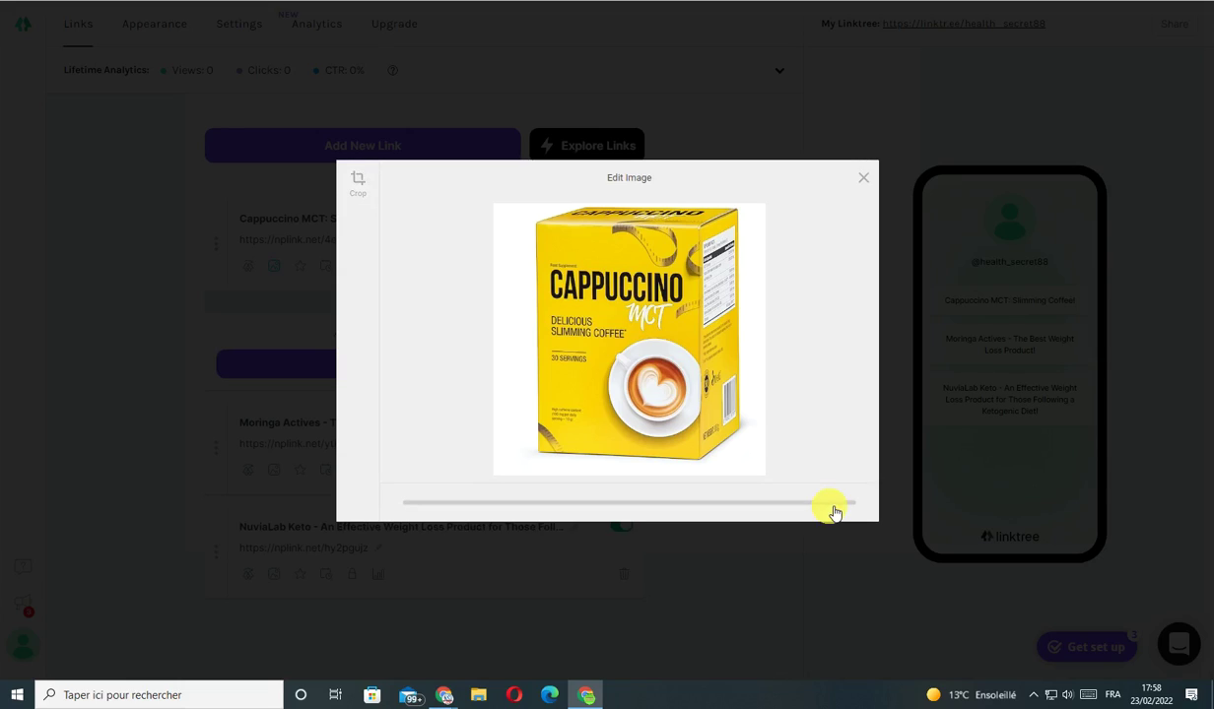
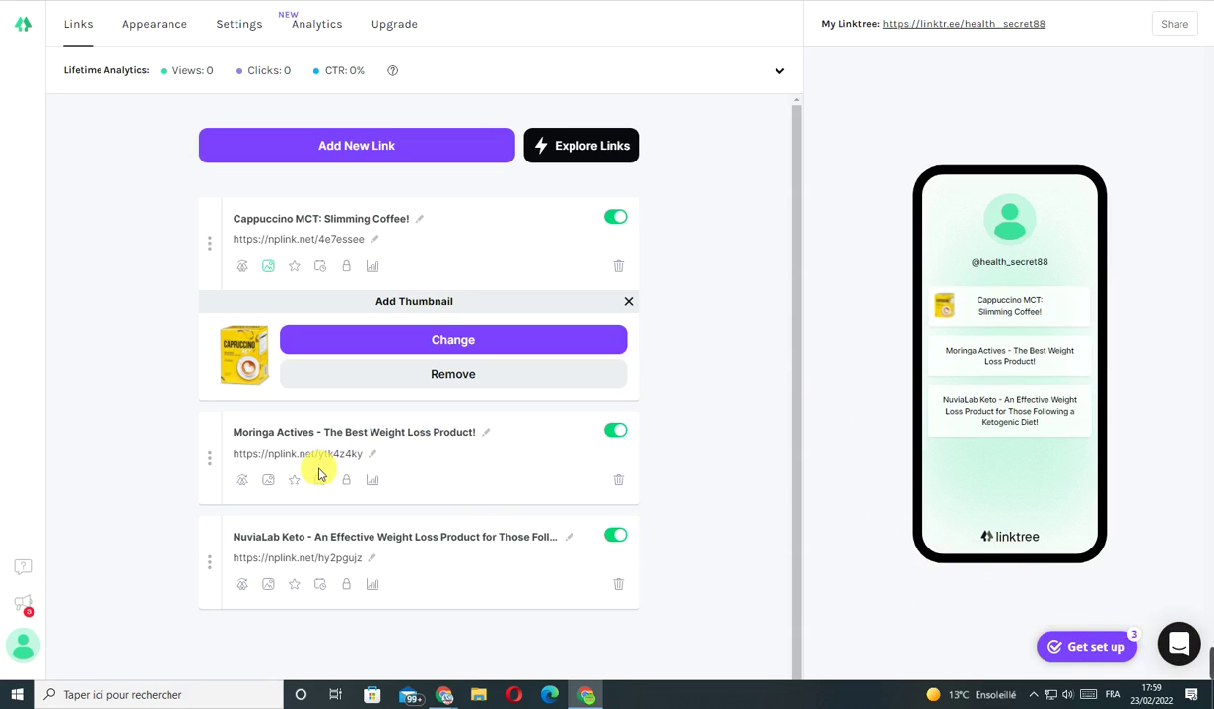
# Open the thumbnail section of the Moringa Actives link and return to the Weight Loss offers list on NutriProfits
pyautogui.click(269, 480)
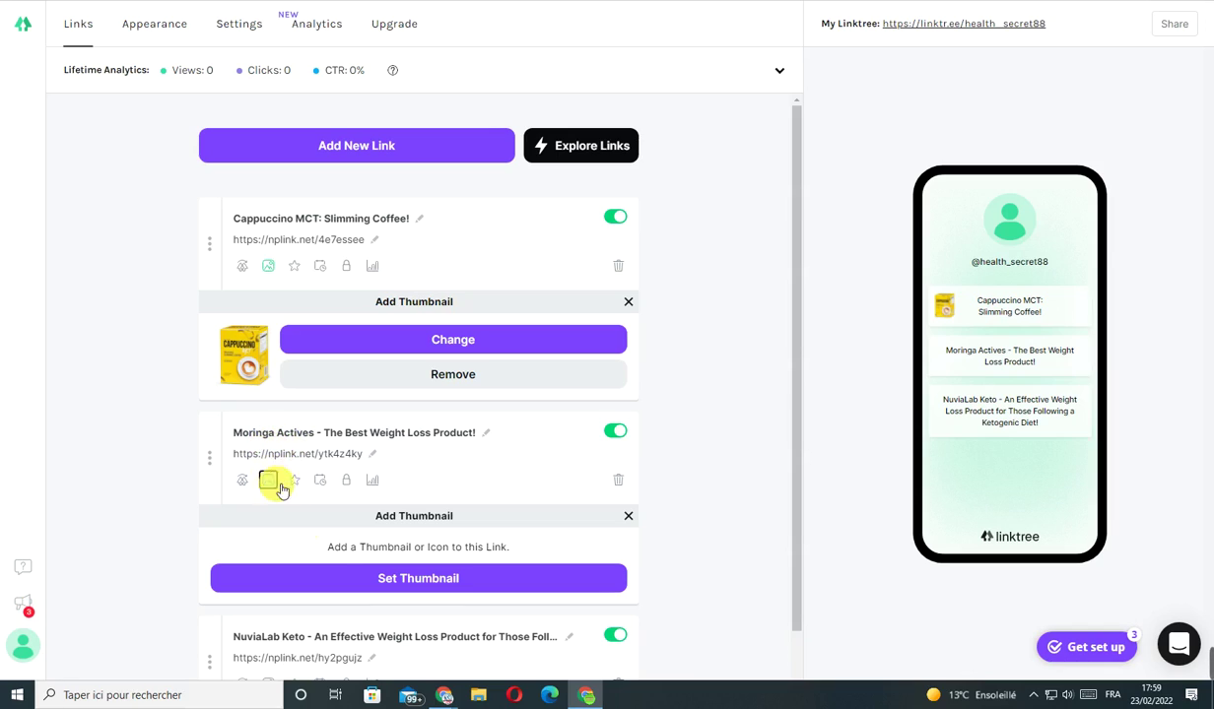
pyautogui.moveTo(445, 695)
pyautogui.click(374, 614)
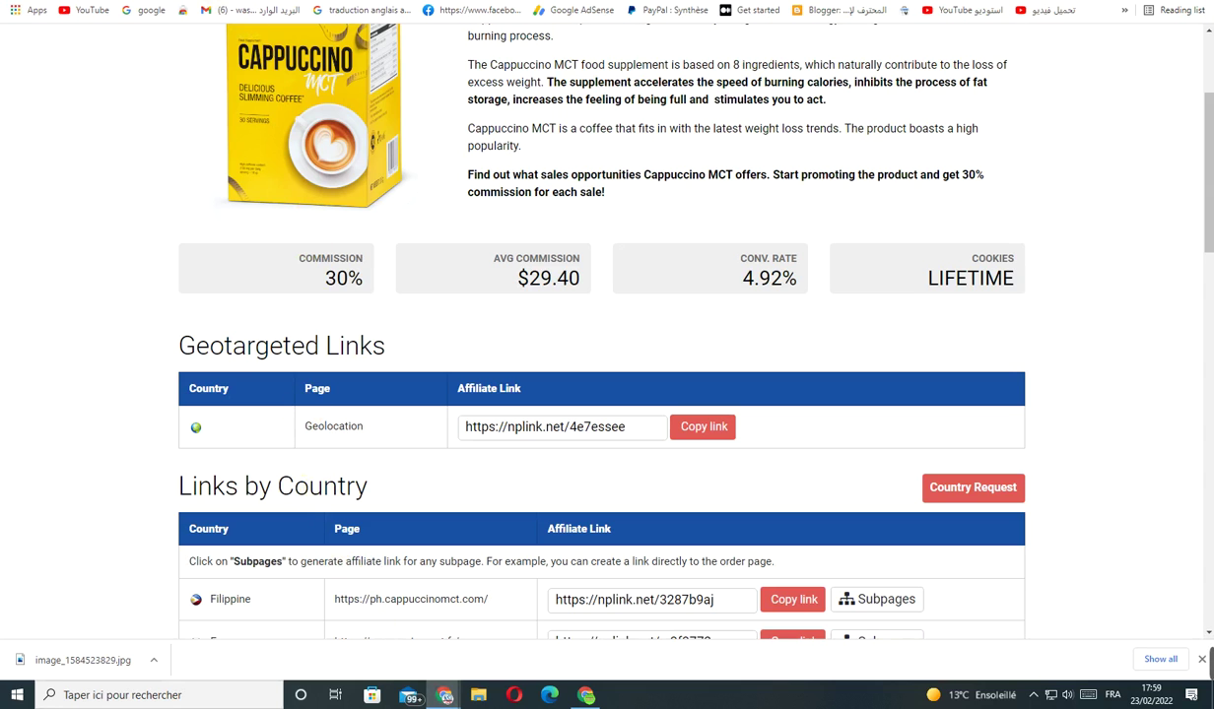
pyautogui.hotkey('alt', 'Left')
pyautogui.hotkey('alt', 'Left')
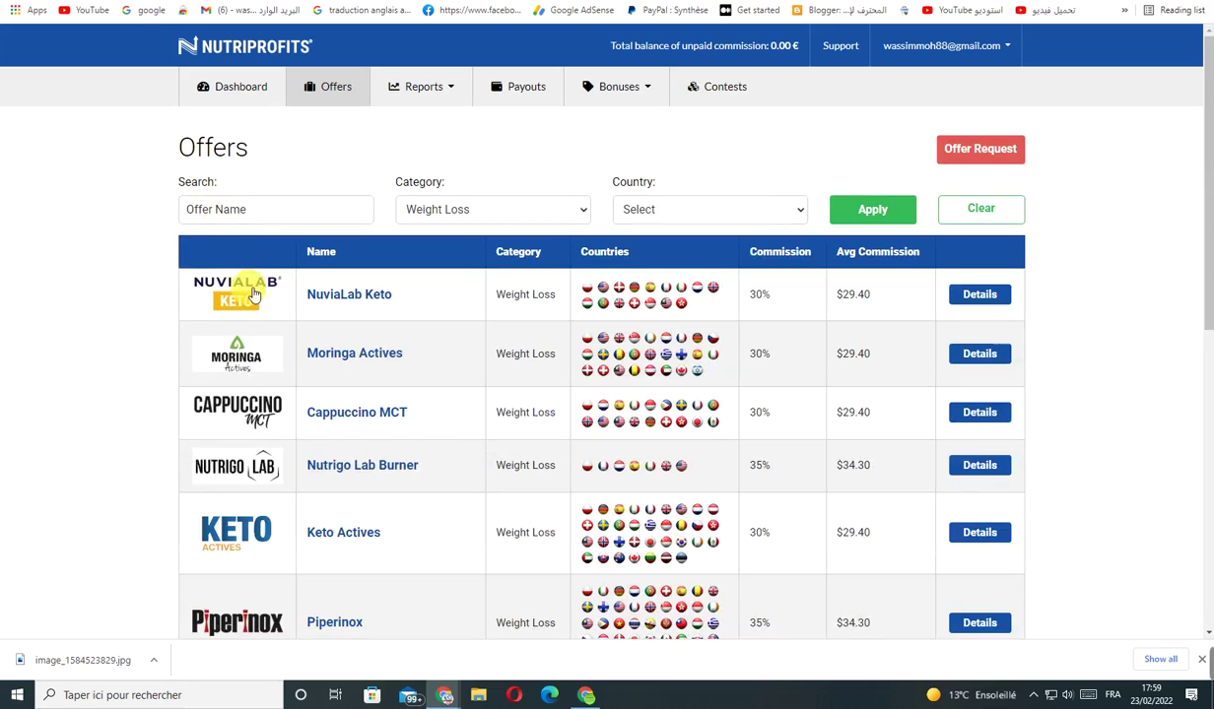
pyautogui.rightClick(347, 367)
pyautogui.click(330, 376)
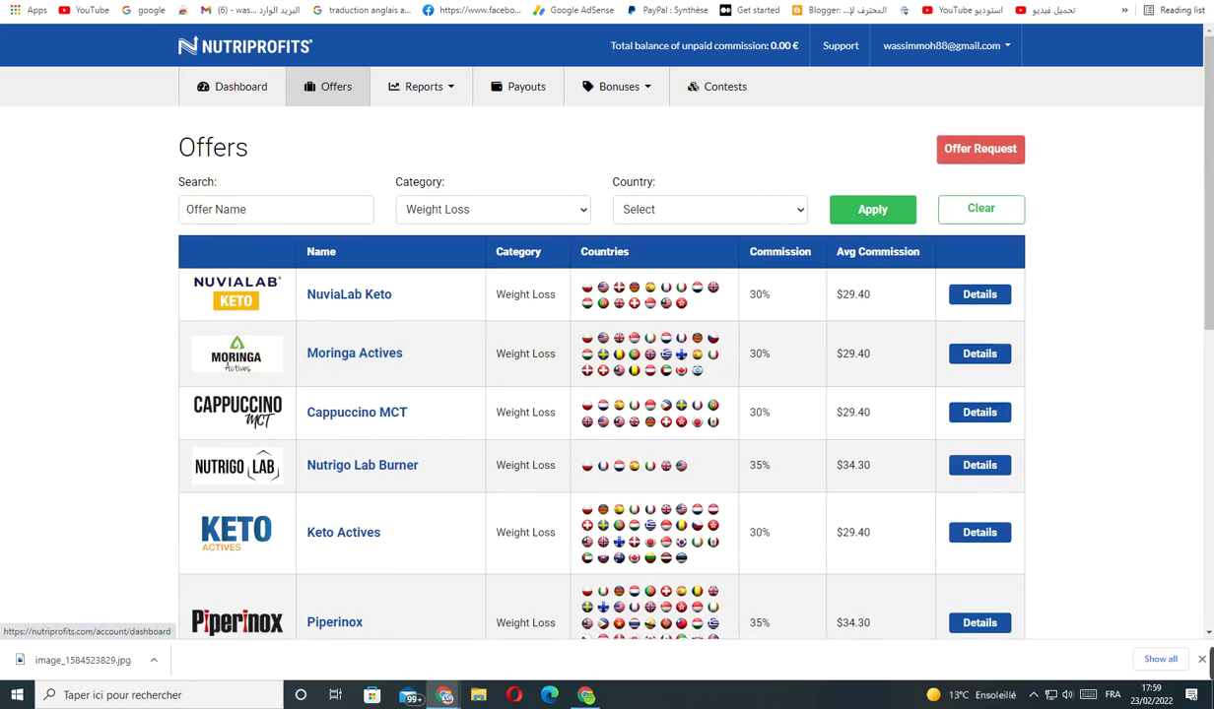
pyautogui.rightClick(335, 331)
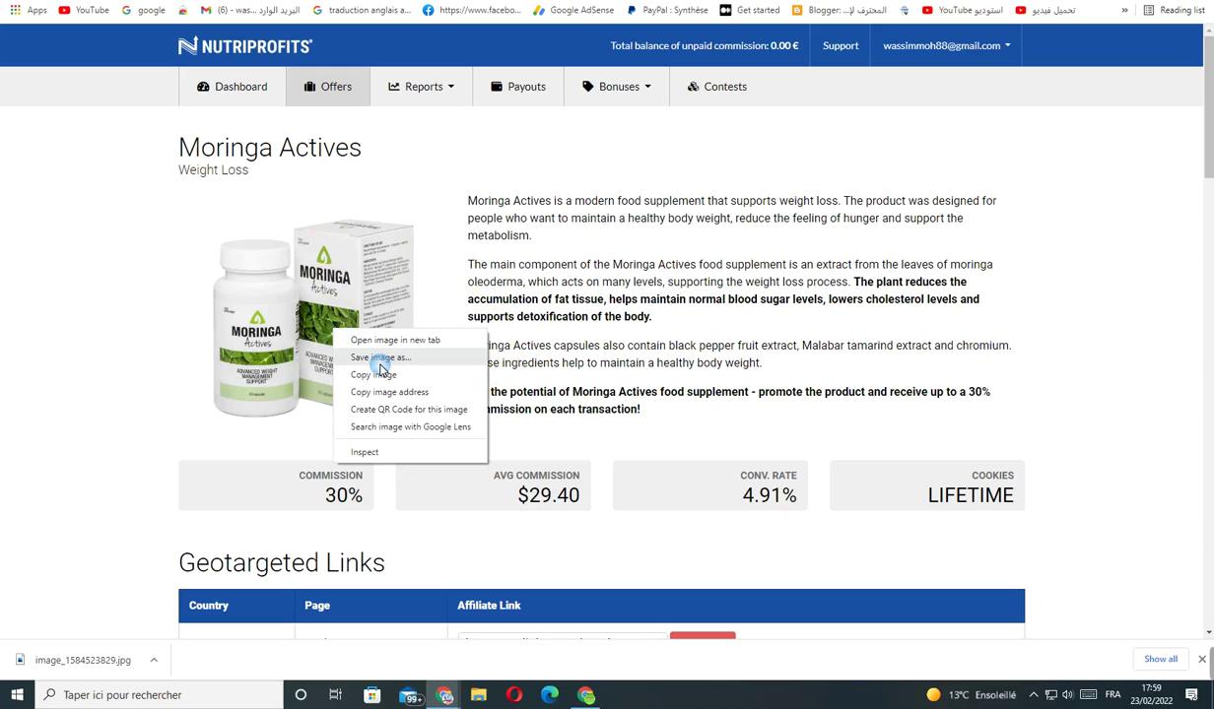
pyautogui.click(380, 359)
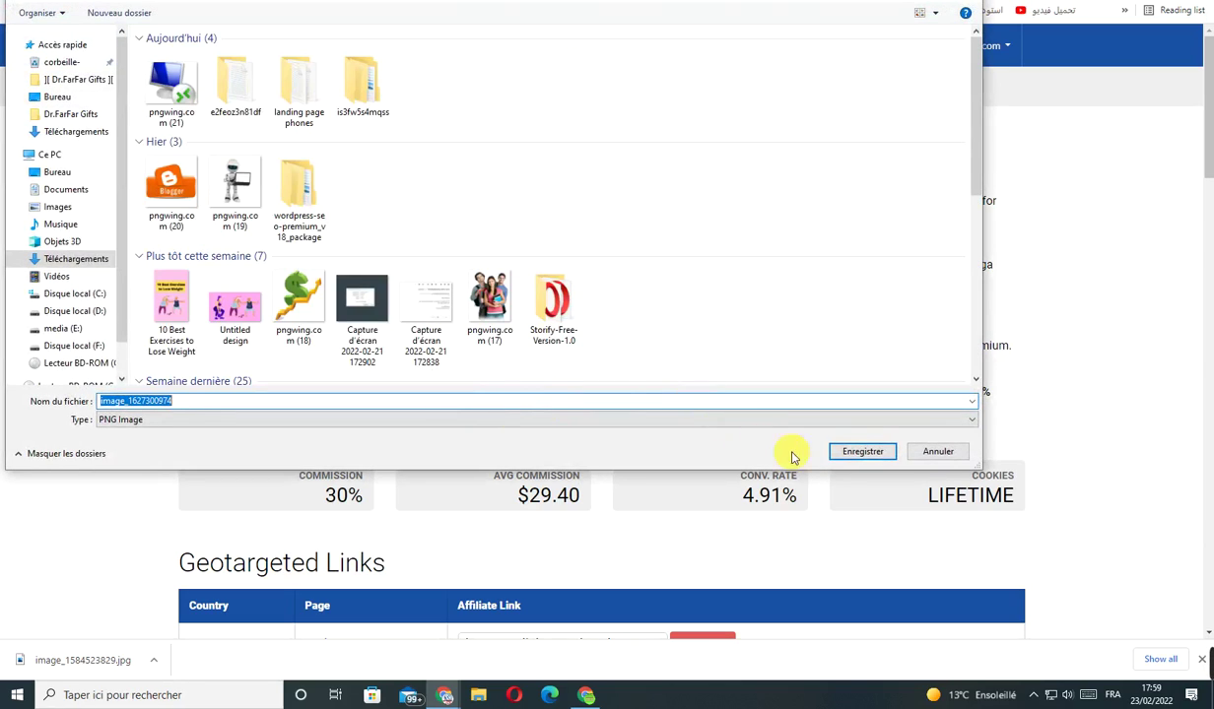
pyautogui.click(860, 451)
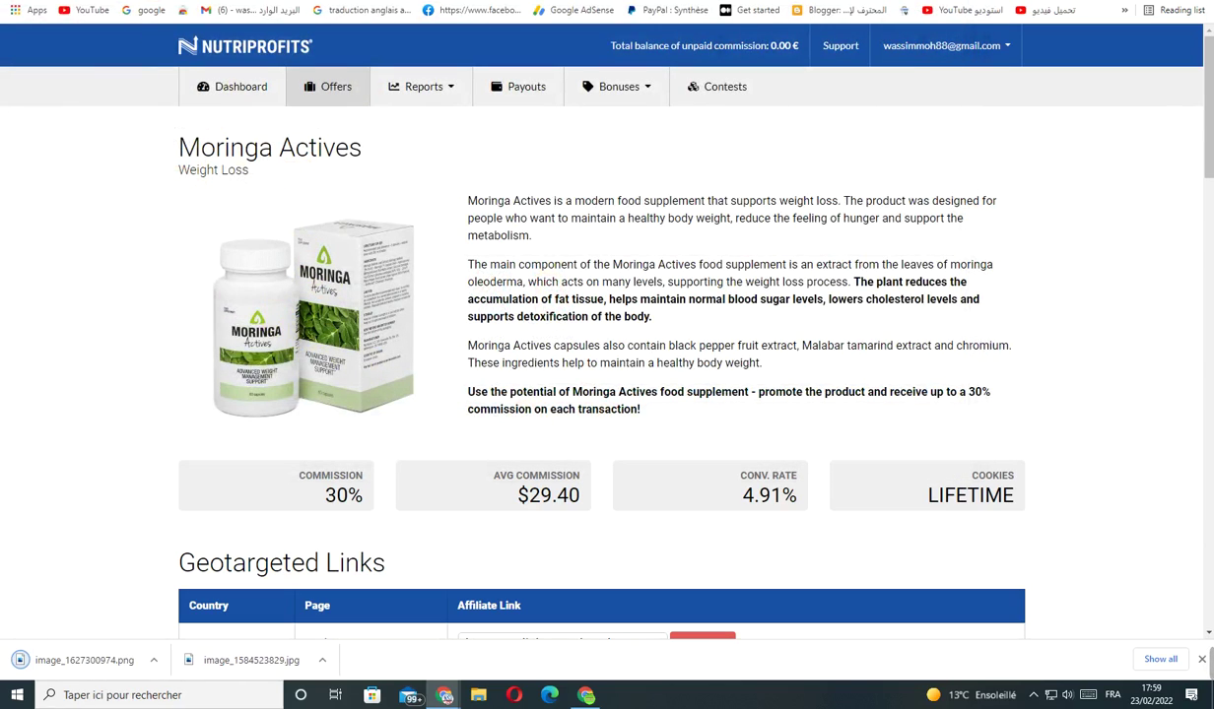
pyautogui.hotkey('ctrl', 'w')
pyautogui.rightClick(340, 297)
pyautogui.click(340, 297)
pyautogui.rightClick(319, 292)
pyautogui.click(346, 319)
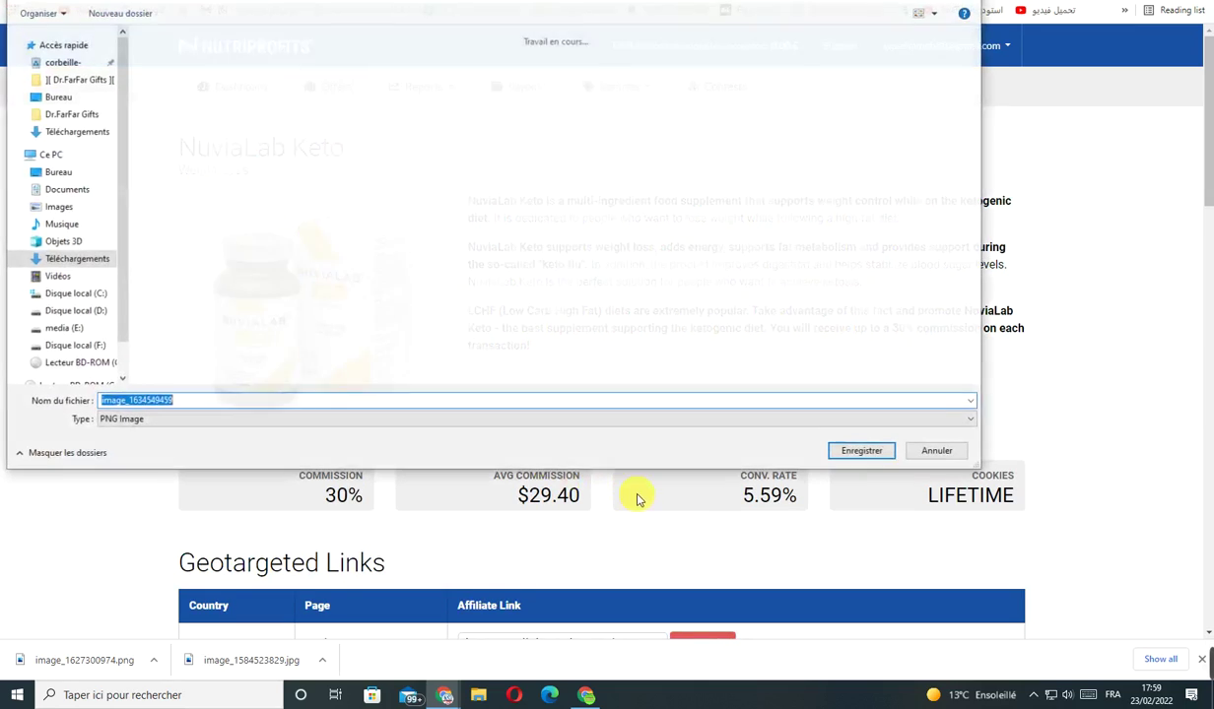
pyautogui.click(852, 450)
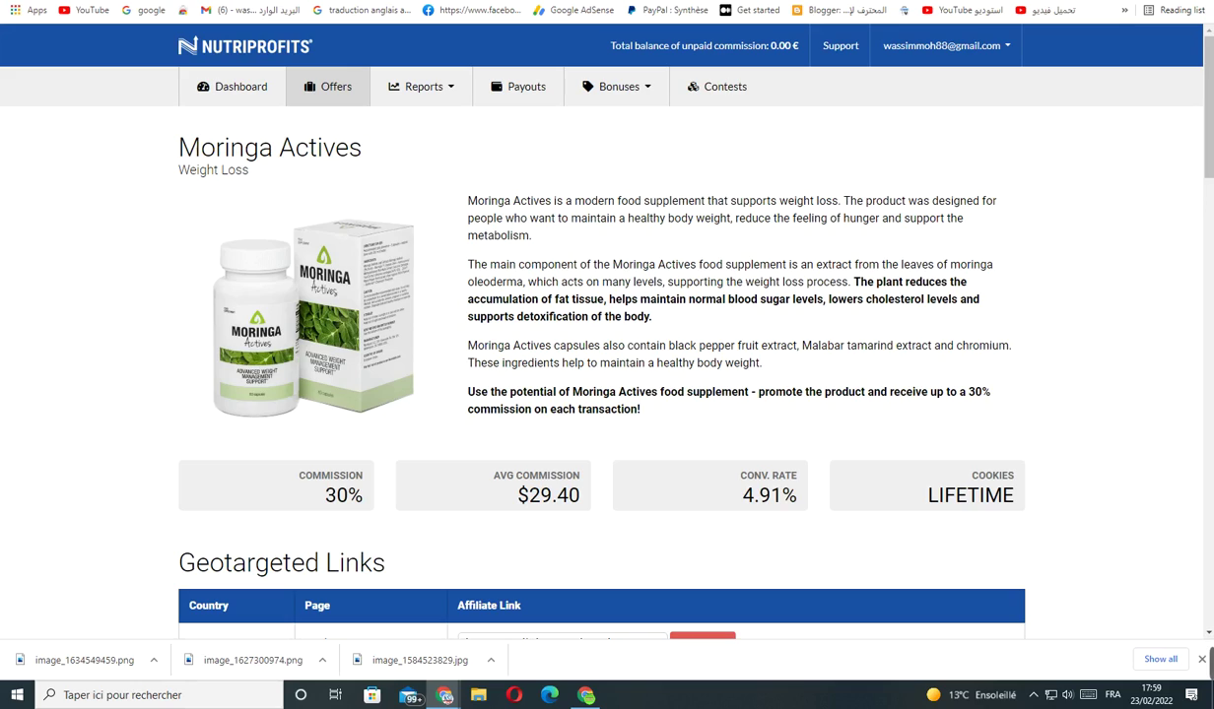
pyautogui.hotkey('alt', 'Left')
pyautogui.hotkey('alt', 'Left')
pyautogui.click(343, 532)
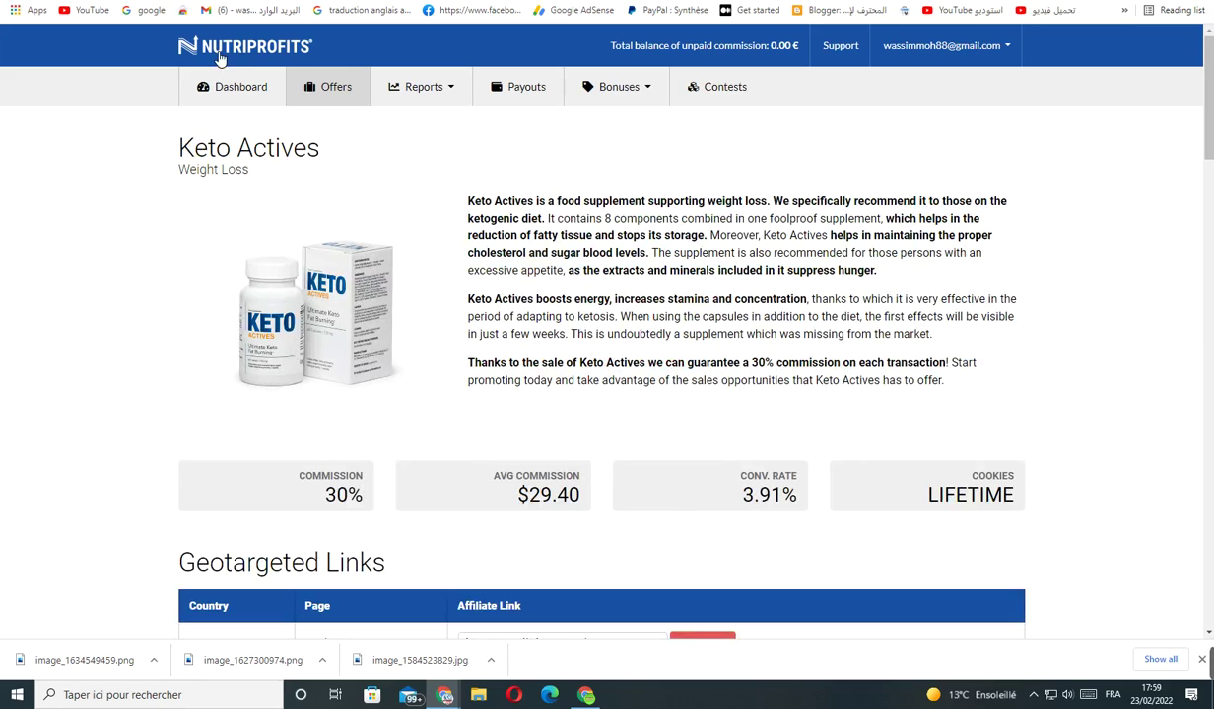
pyautogui.rightClick(282, 296)
pyautogui.click(313, 306)
pyautogui.rightClick(338, 294)
pyautogui.click(366, 324)
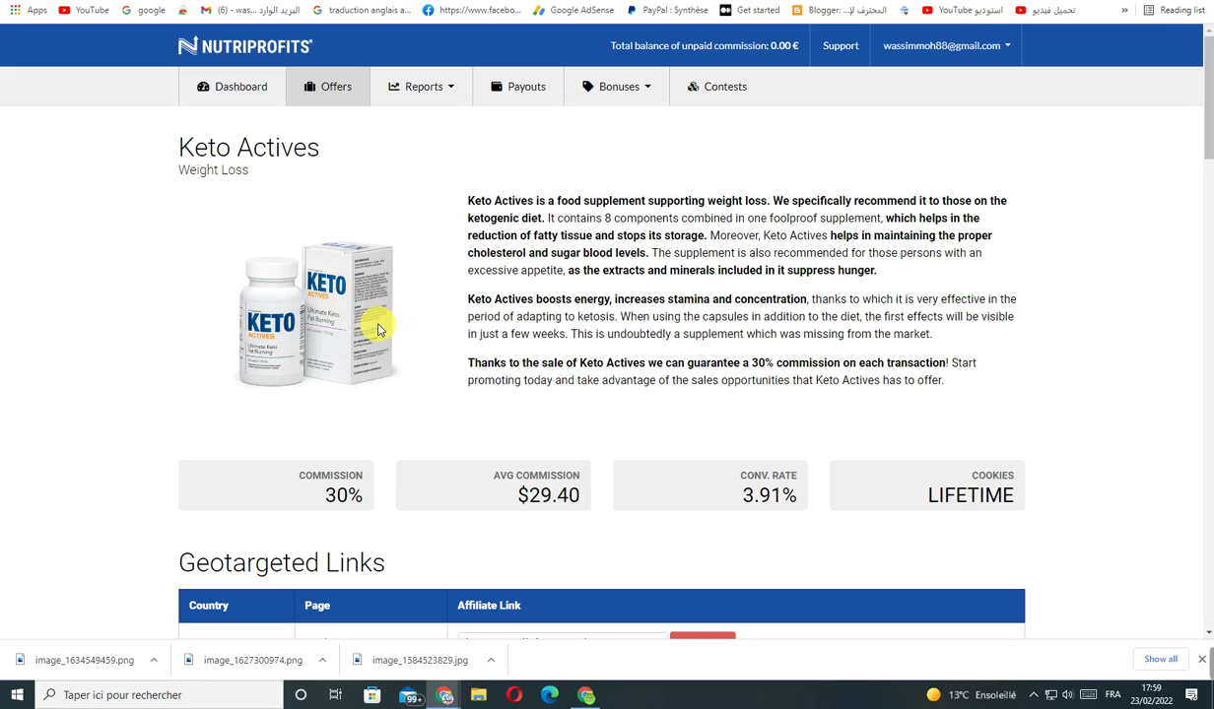
pyautogui.click(855, 452)
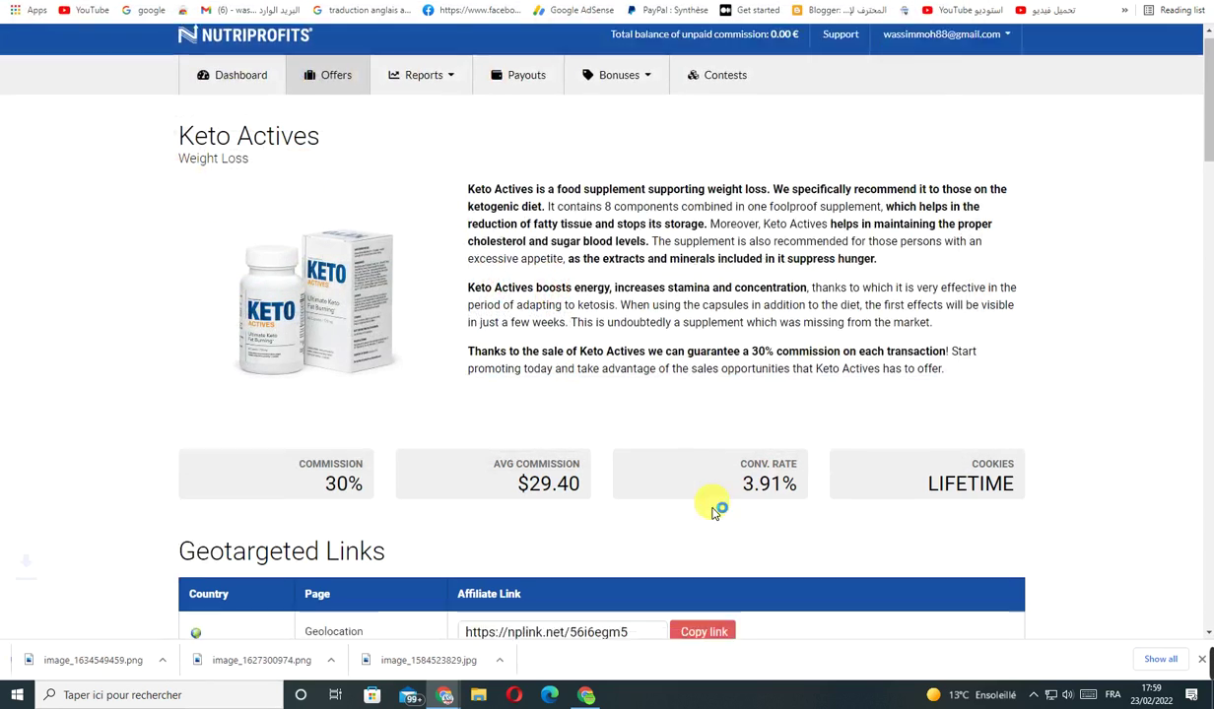
# Copy the geolocation affiliate link of Keto Actives and switch back to the Linktree admin
pyautogui.scroll(-4, 767, 474)
pyautogui.click(704, 286)
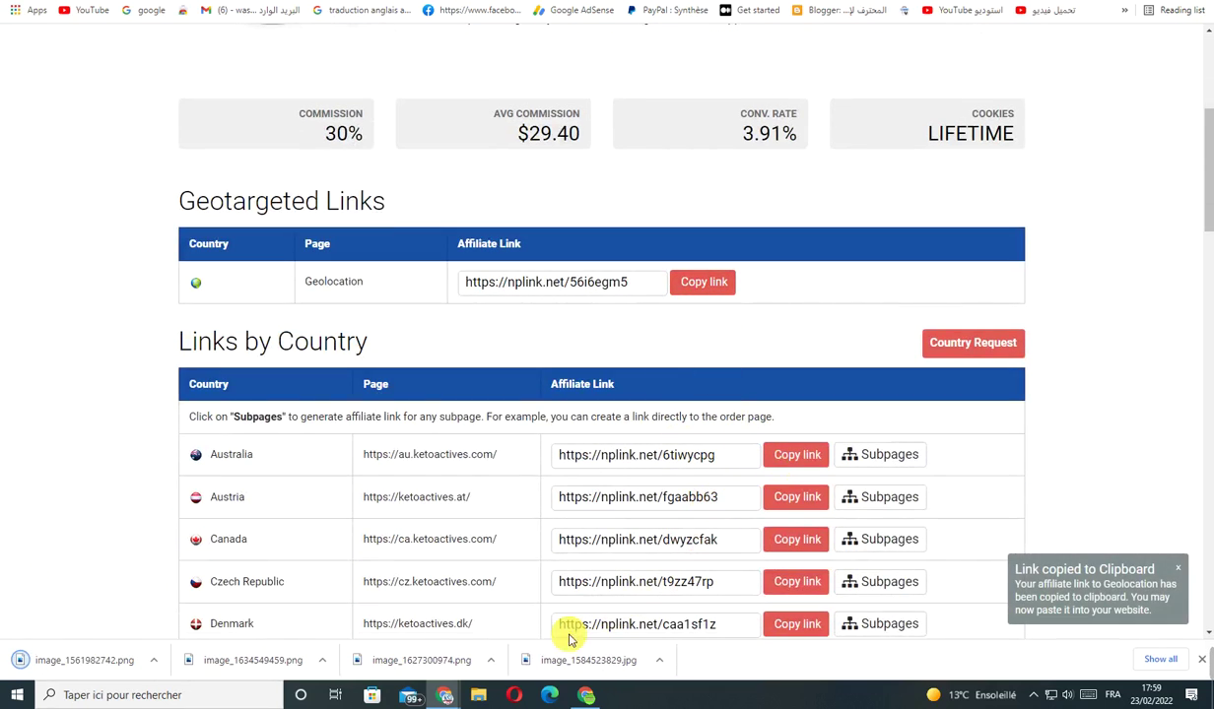
pyautogui.click(581, 693)
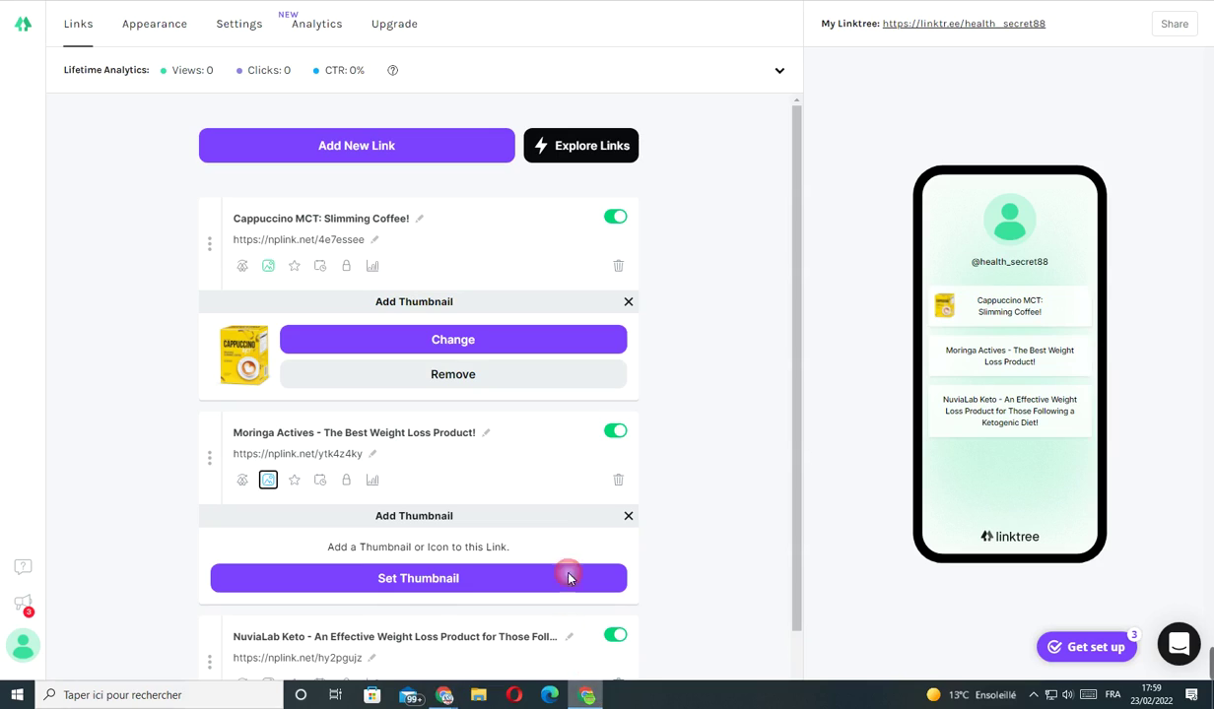
pyautogui.click(360, 159)
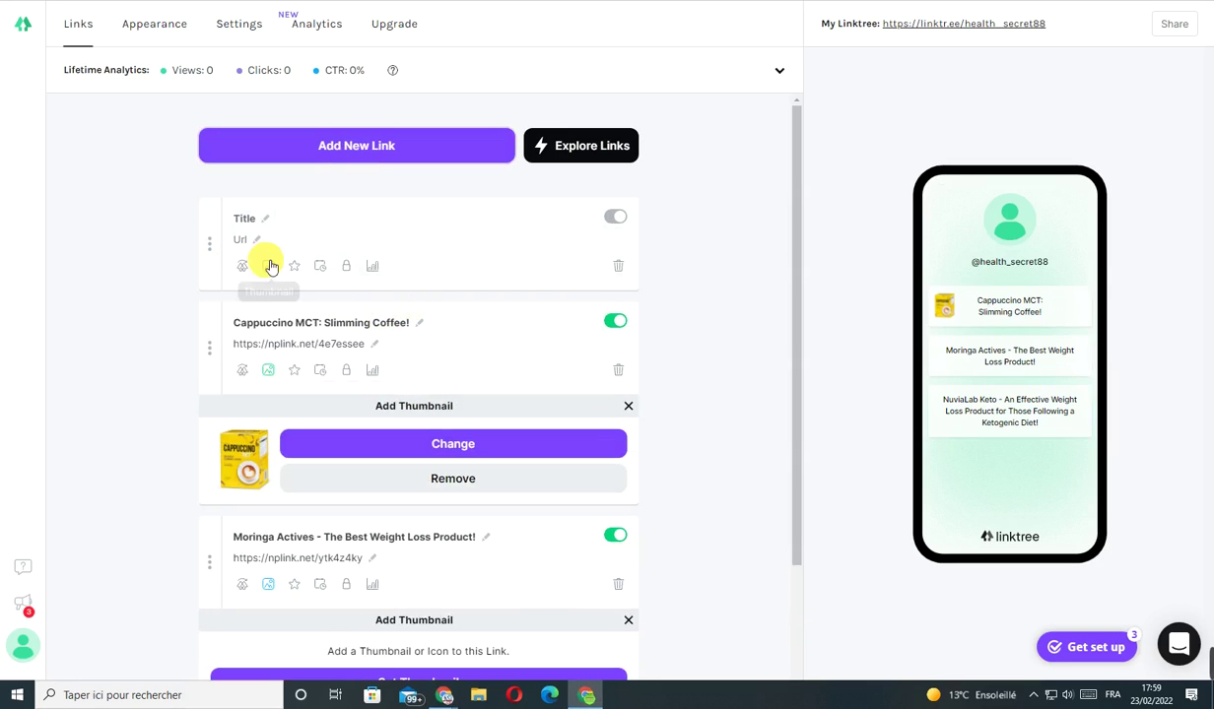
pyautogui.click(264, 240)
pyautogui.rightClick(254, 237)
pyautogui.click(308, 339)
pyautogui.click(231, 267)
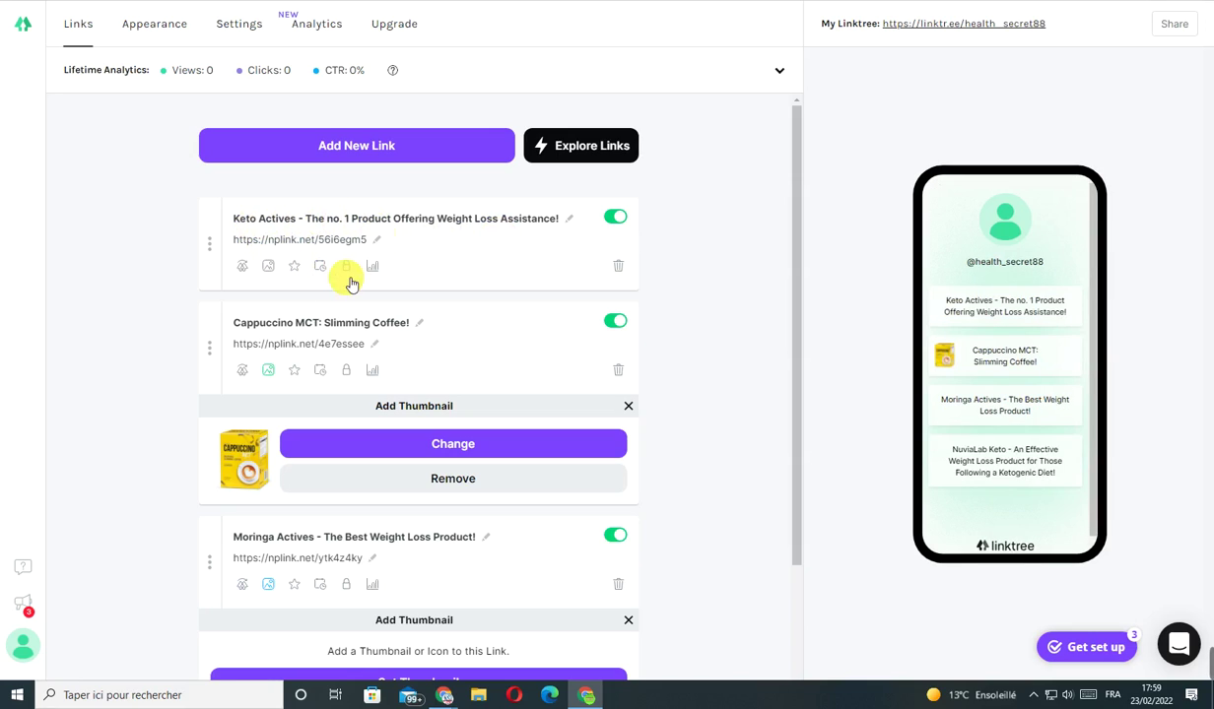
pyautogui.click(269, 267)
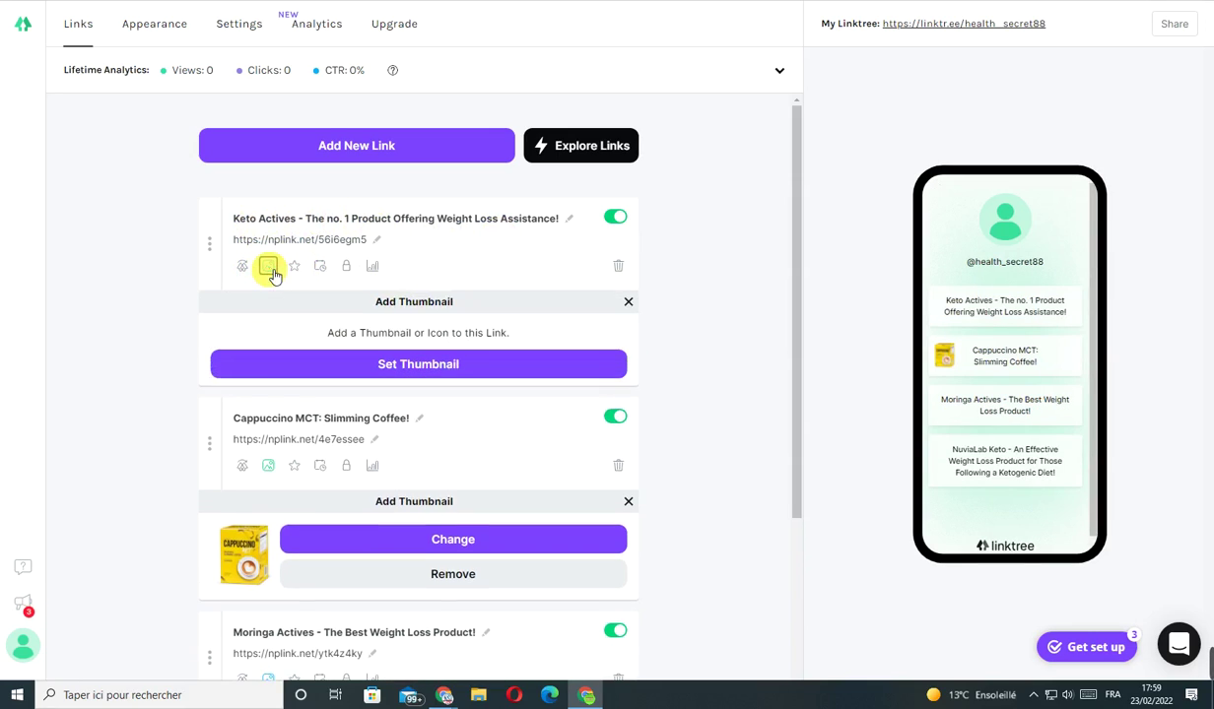
pyautogui.click(421, 367)
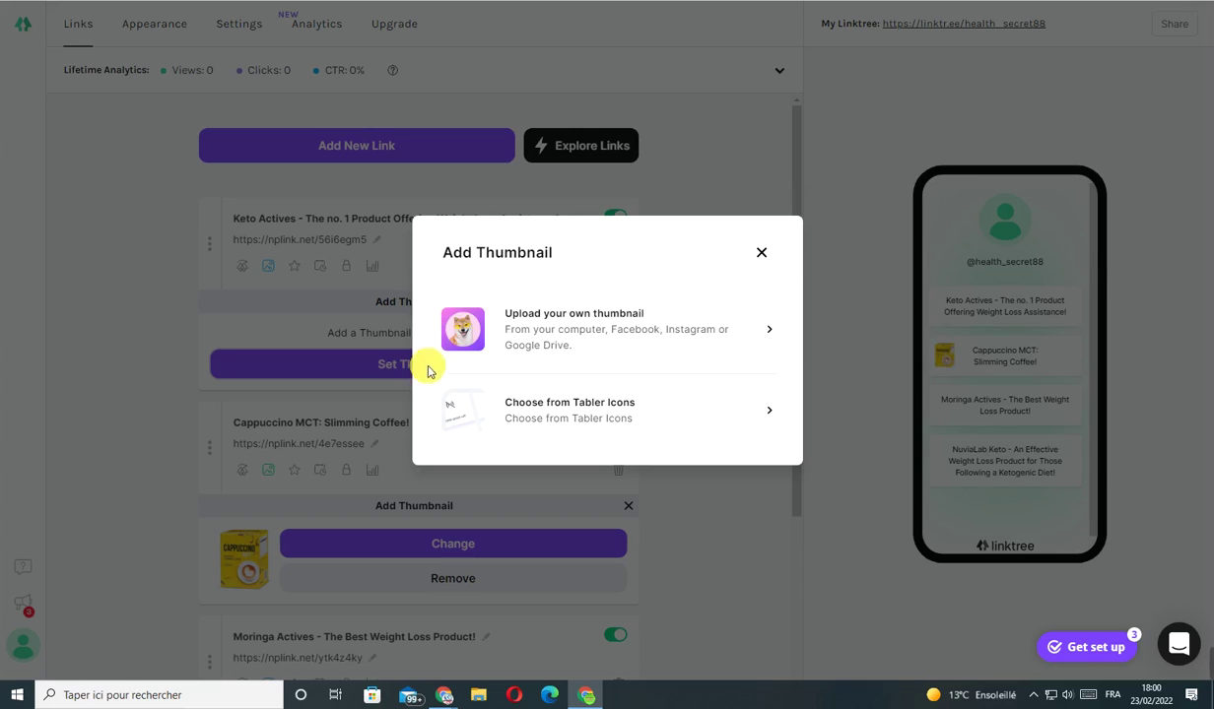
pyautogui.click(562, 330)
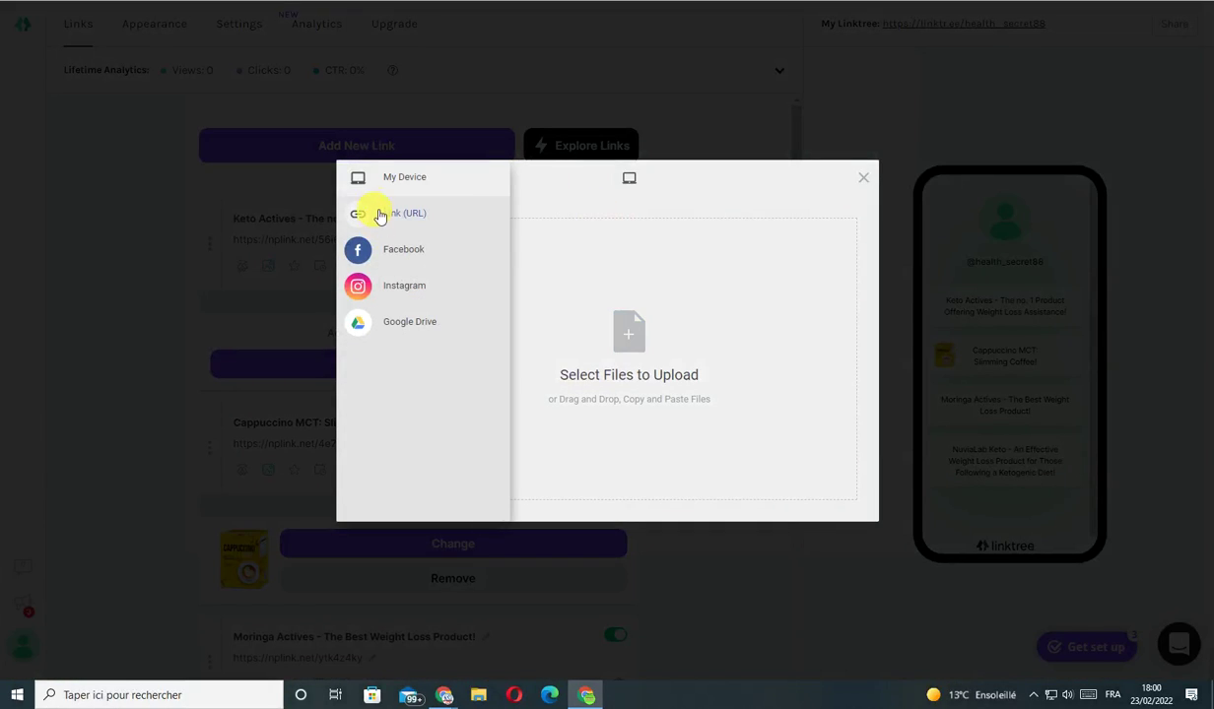
pyautogui.click(632, 369)
pyautogui.click(274, 88)
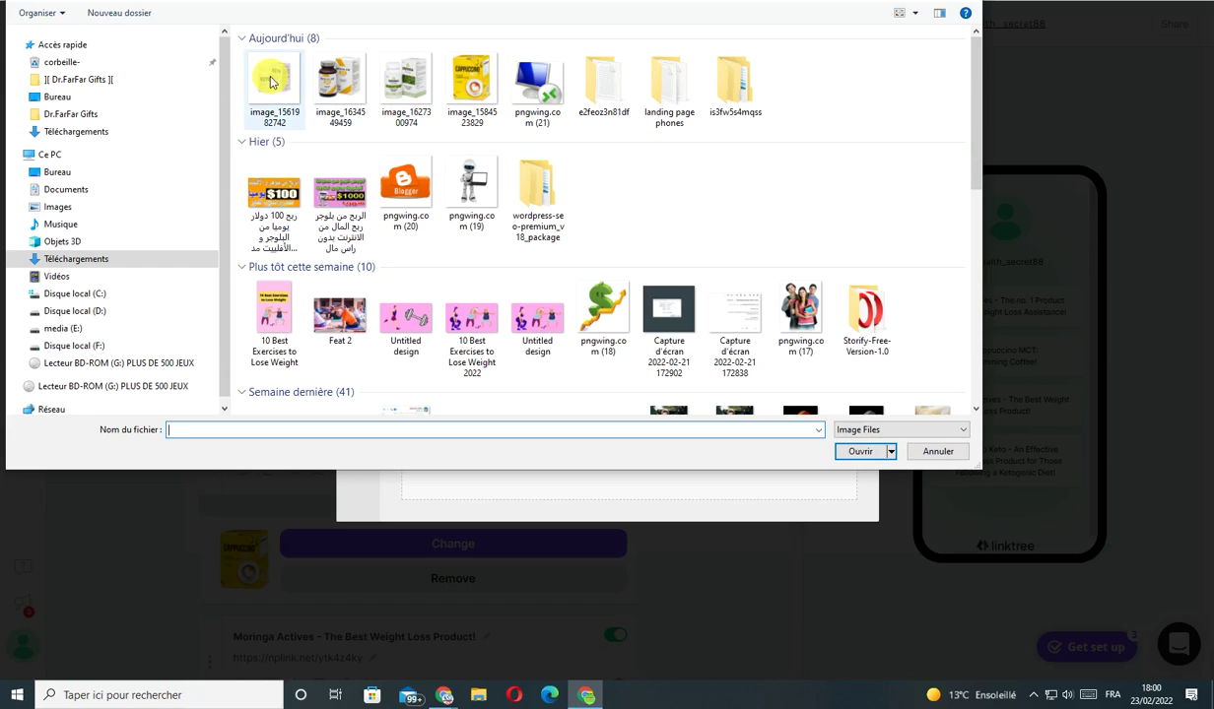
pyautogui.click(845, 452)
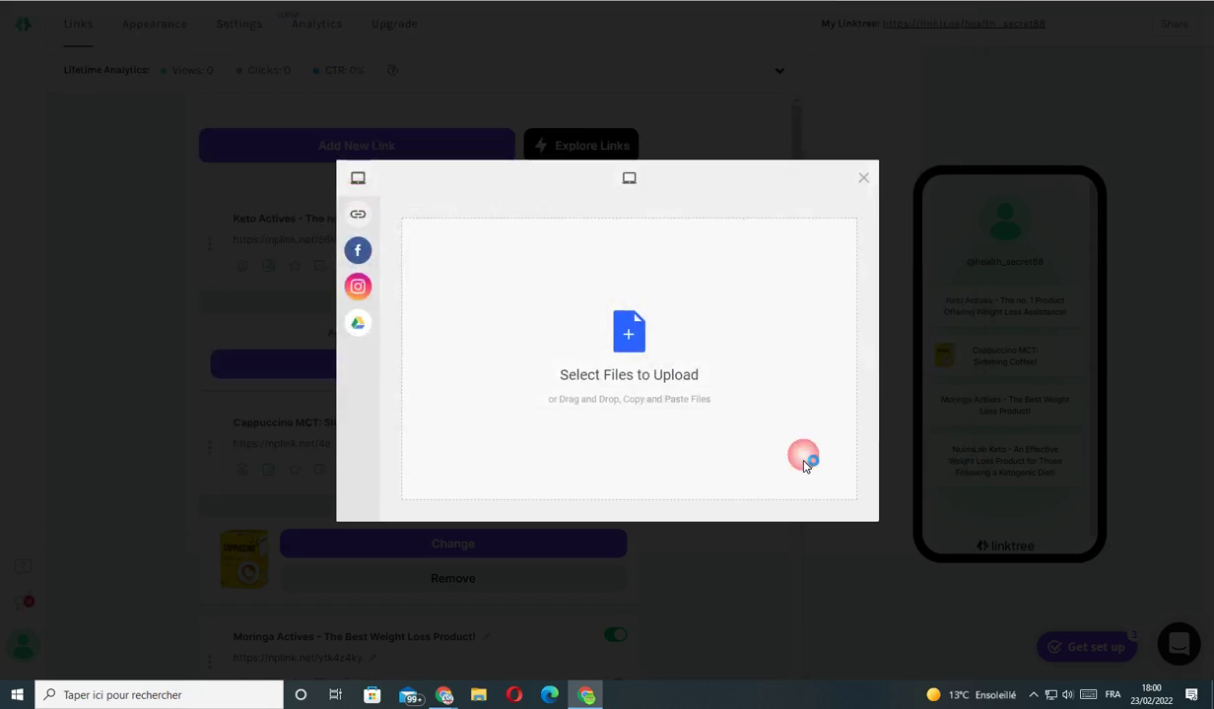
# Crop the Keto Actives image tightly around the bottle and box, save the crop and upload it as the thumbnail
pyautogui.moveTo(770, 210); pyautogui.dragTo(737, 232)
pyautogui.moveTo(496, 480); pyautogui.dragTo(543, 459)
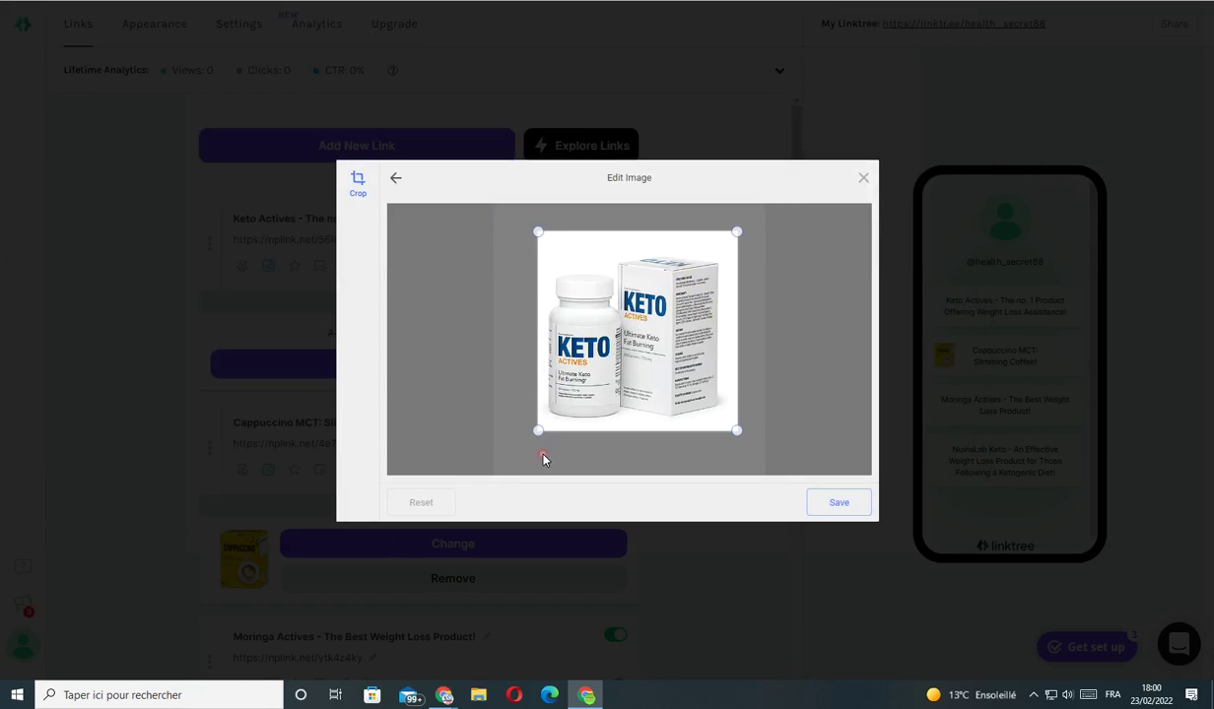
pyautogui.moveTo(739, 250); pyautogui.dragTo(729, 246)
pyautogui.click(833, 507)
pyautogui.click(850, 505)
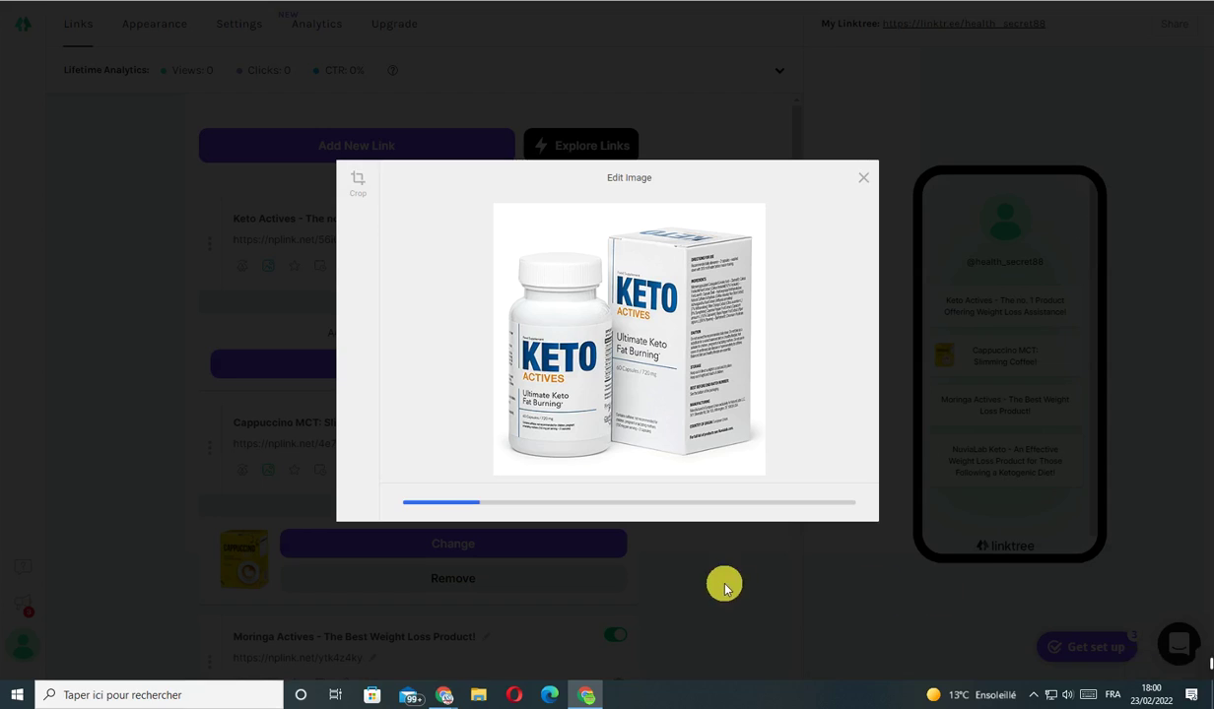
# Review the four product links and their thumbnails in the links list and the phone preview
pyautogui.moveTo(1207, 680)
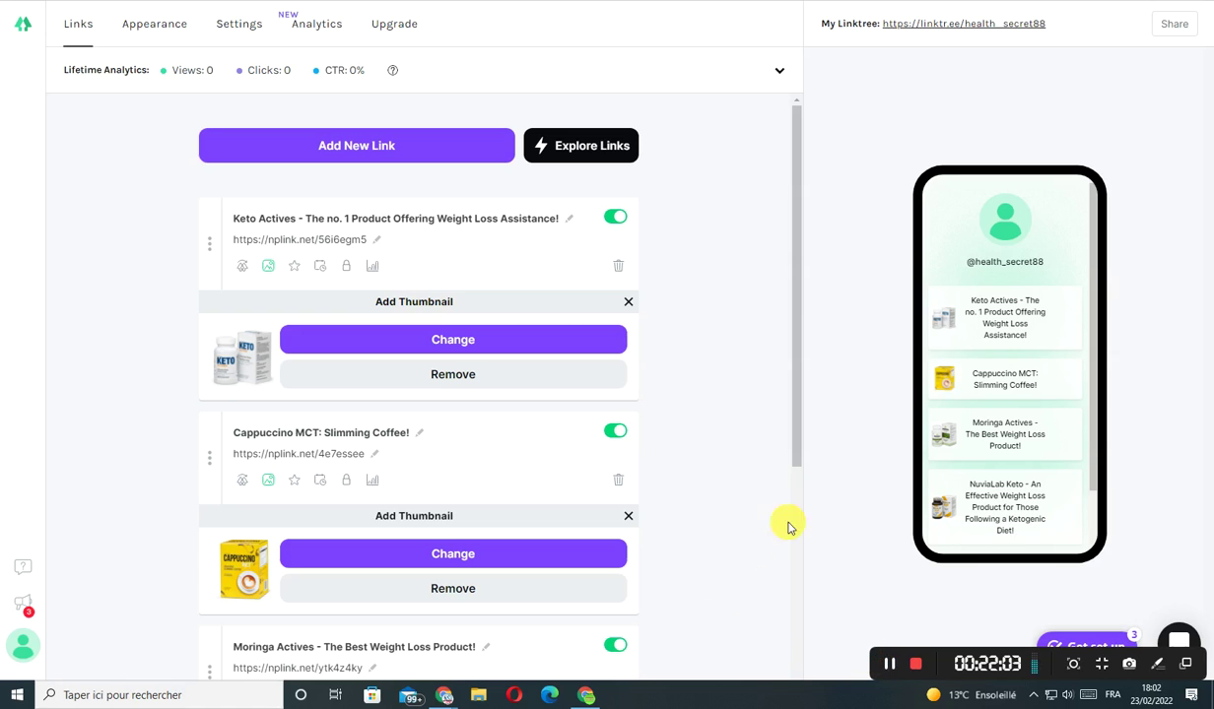
pyautogui.scroll(-4, 591, 424)
pyautogui.scroll(4, 532, 473)
pyautogui.scroll(-5, 557, 483)
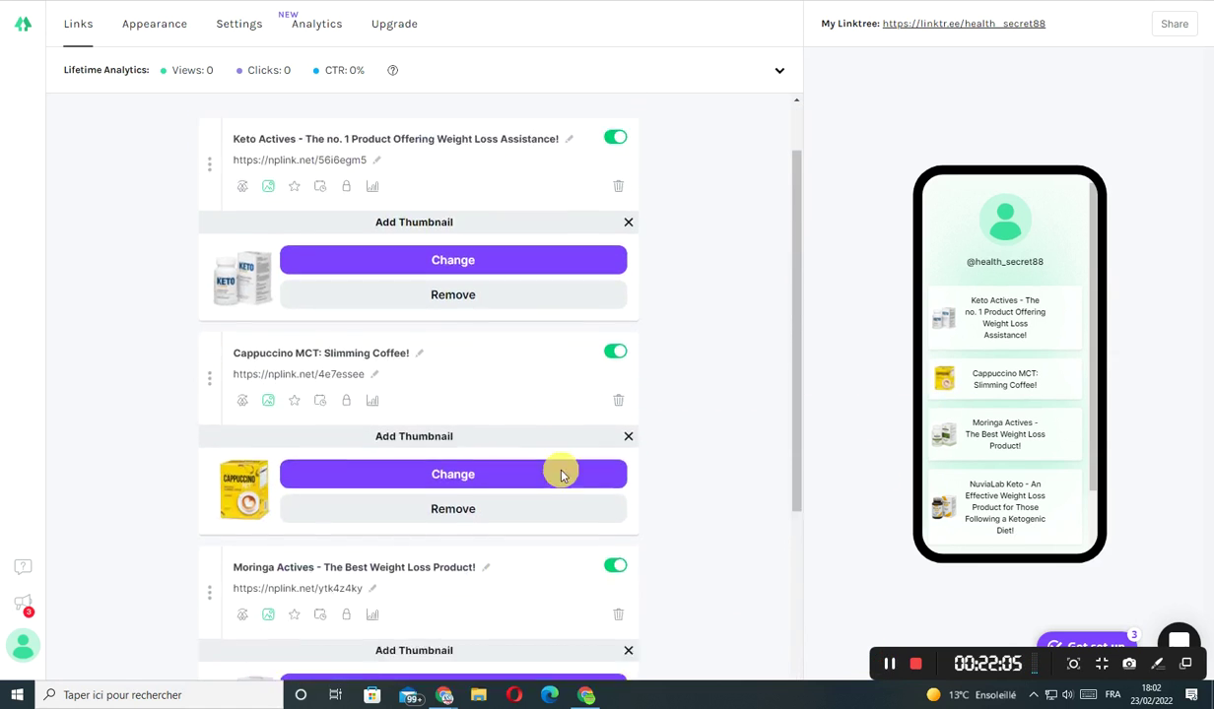
pyautogui.scroll(1, 394, 566)
pyautogui.scroll(4, 591, 434)
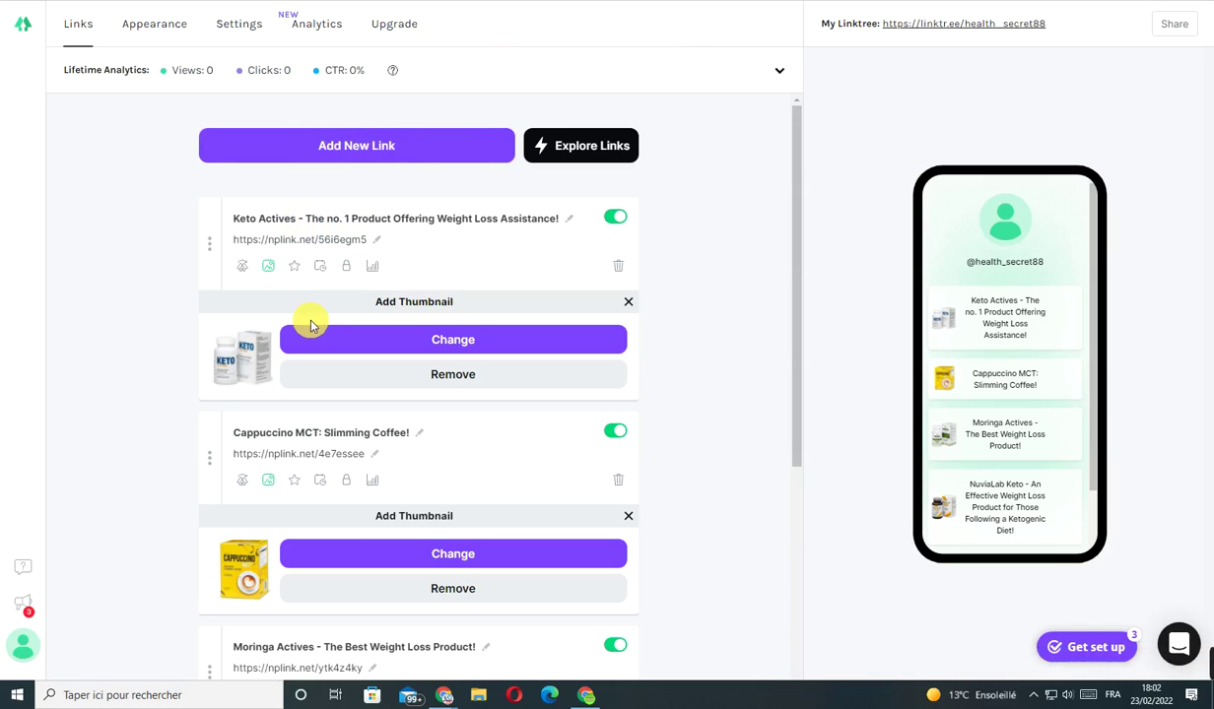
pyautogui.scroll(-5, 352, 379)
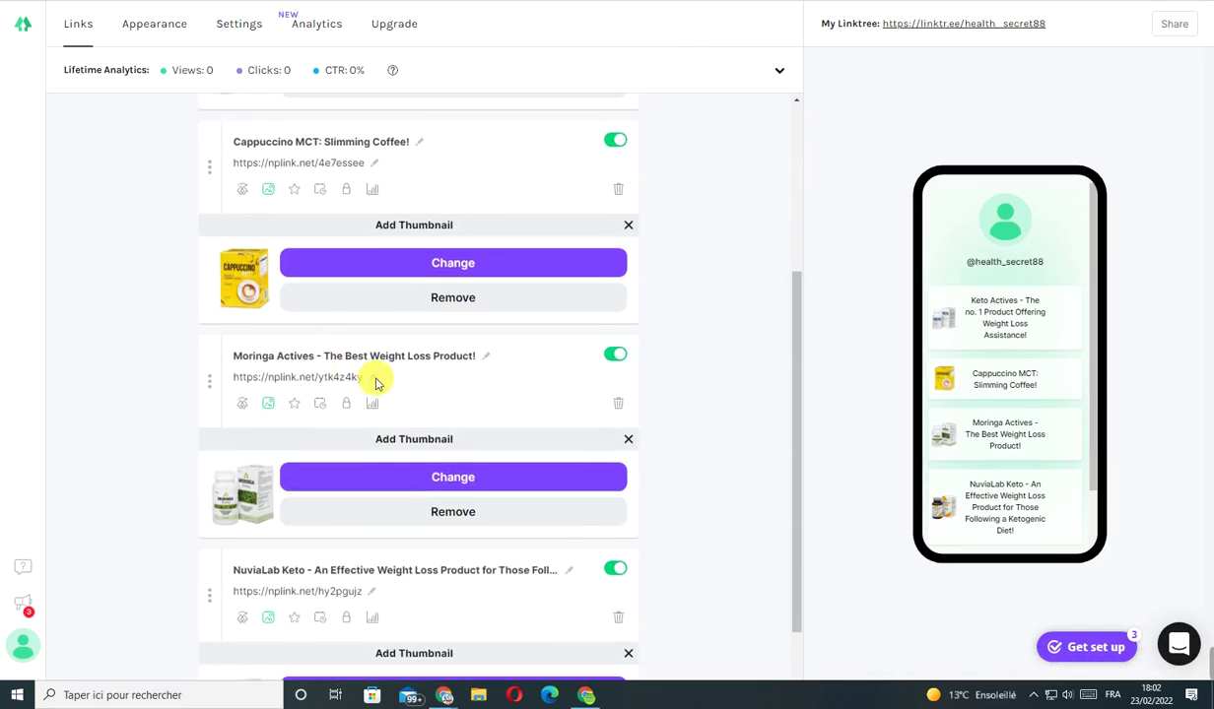
pyautogui.scroll(-2, 976, 441)
pyautogui.scroll(1, 951, 372)
pyautogui.scroll(1, 951, 372)
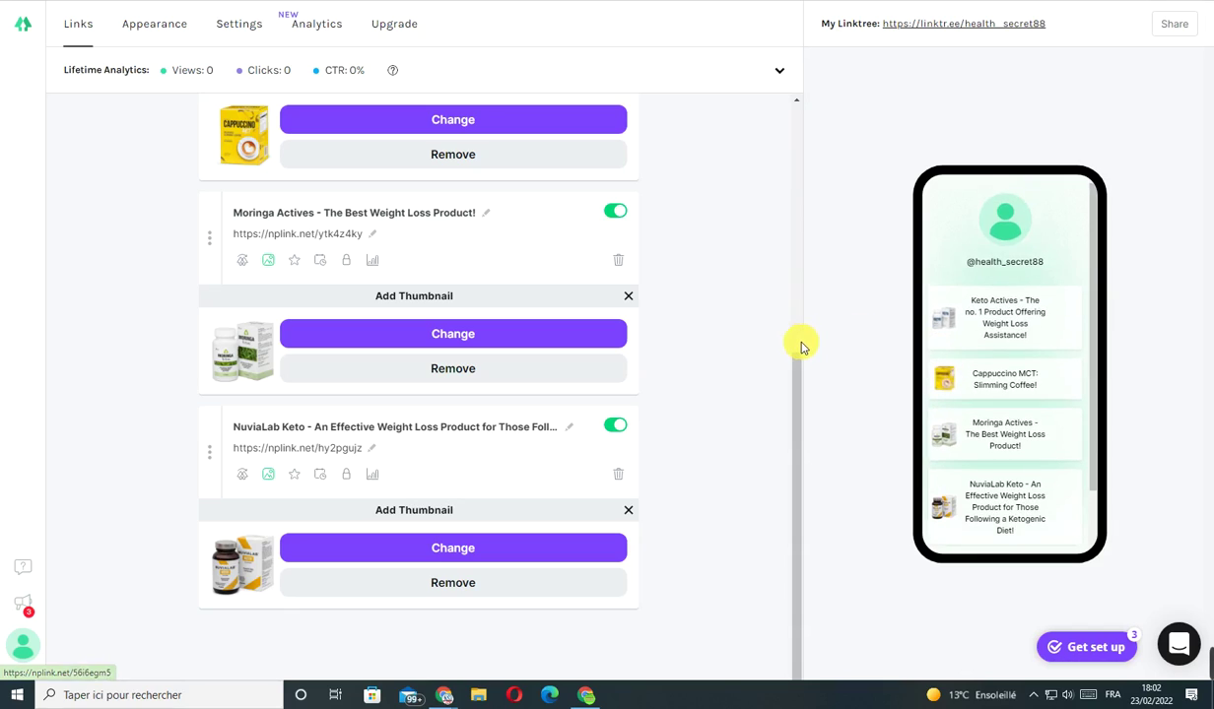
pyautogui.scroll(2, 394, 394)
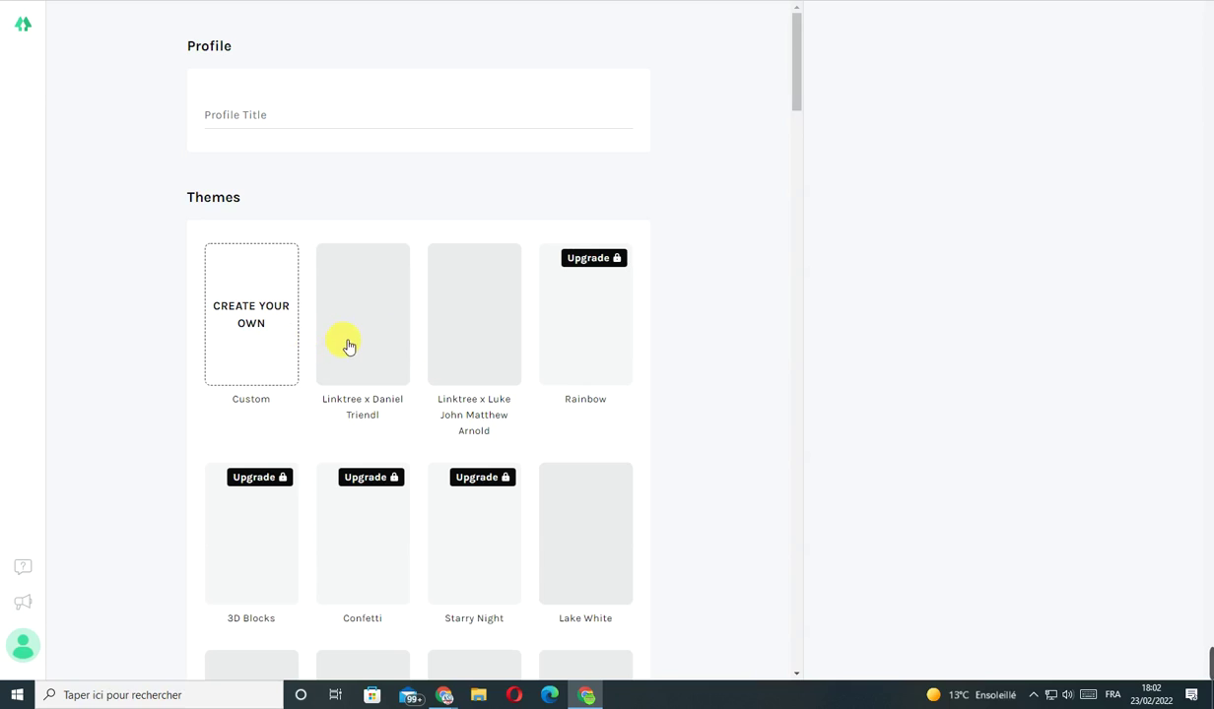
# Browse the Linktree appearance themes and apply the Mint theme to the landing page
pyautogui.scroll(-1, 475, 349)
pyautogui.scroll(-3, 479, 365)
pyautogui.scroll(-2, 345, 435)
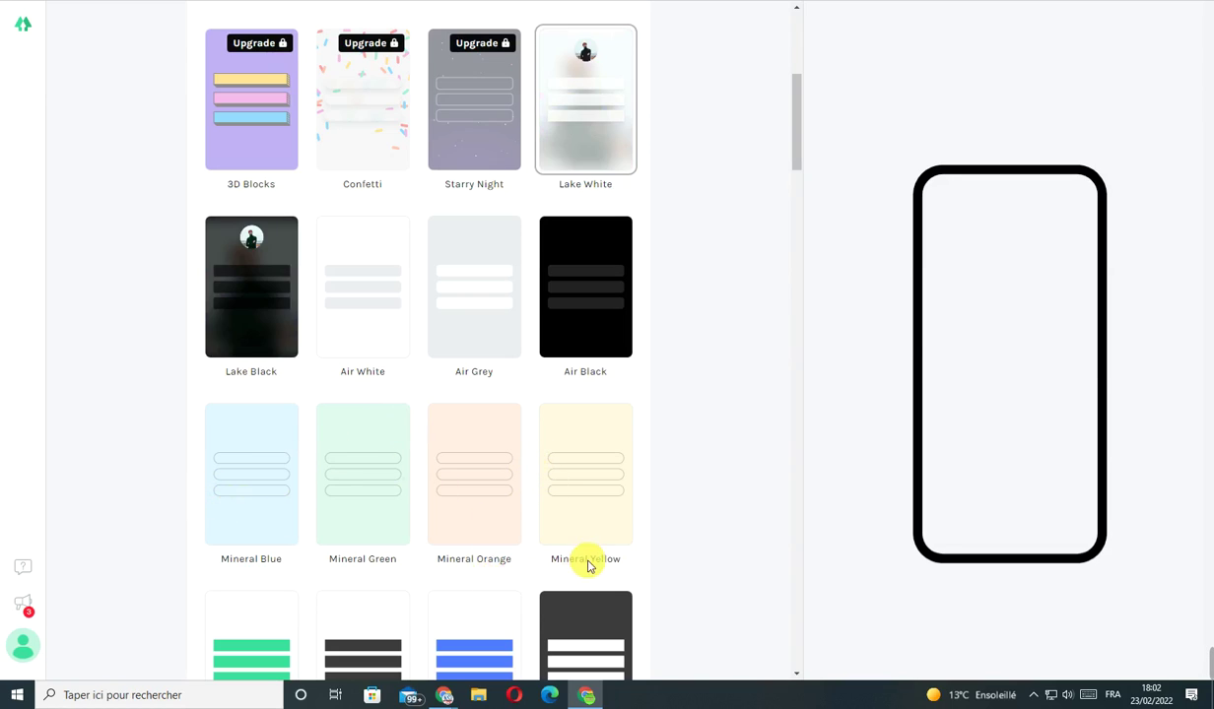
pyautogui.scroll(-8, 592, 552)
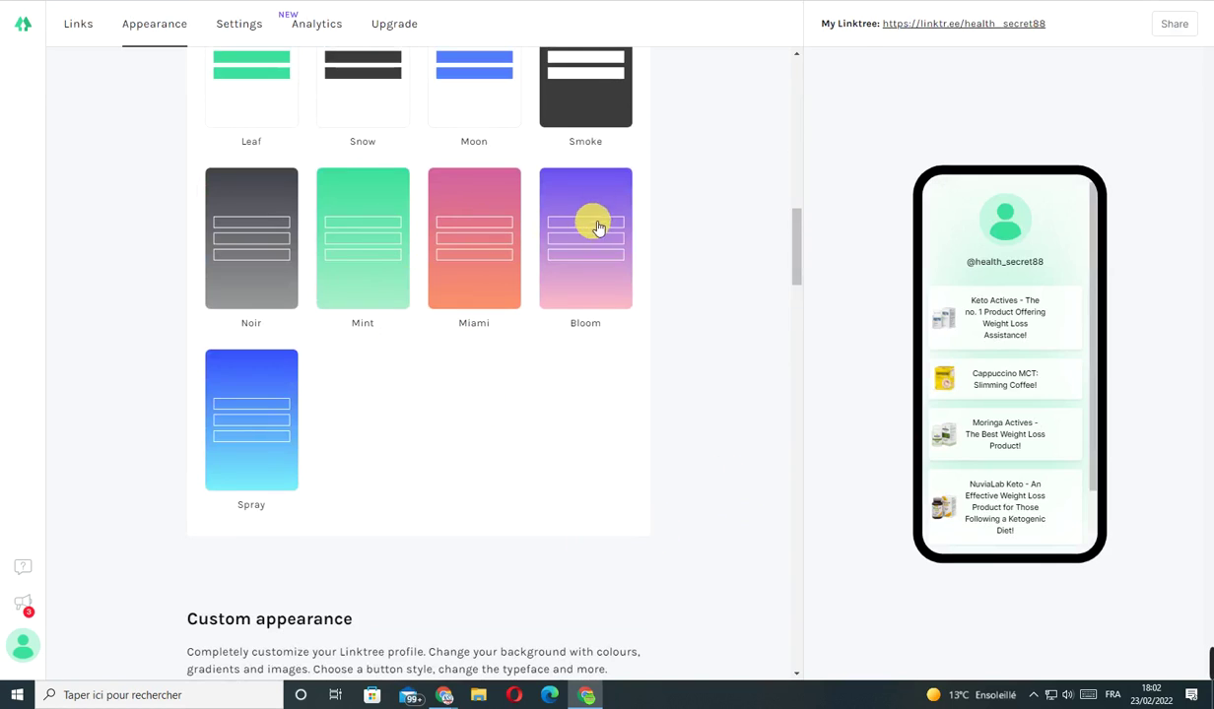
pyautogui.click(353, 241)
pyautogui.scroll(10, 380, 434)
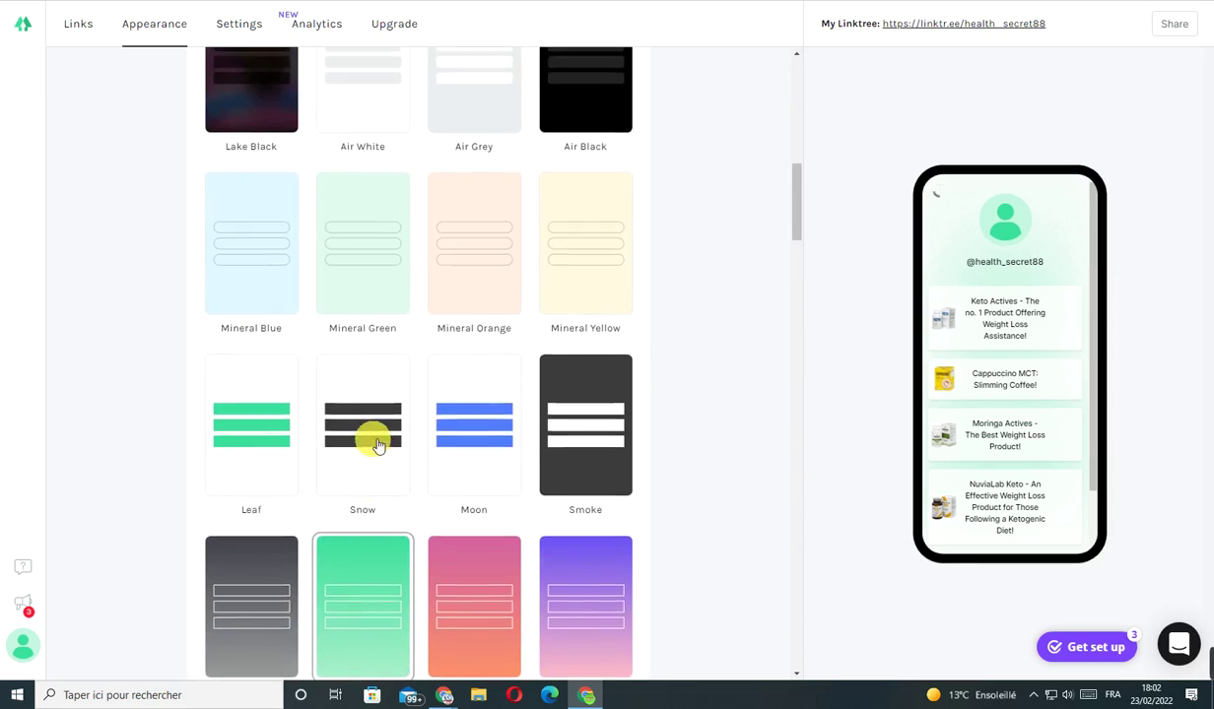
pyautogui.scroll(1, 392, 424)
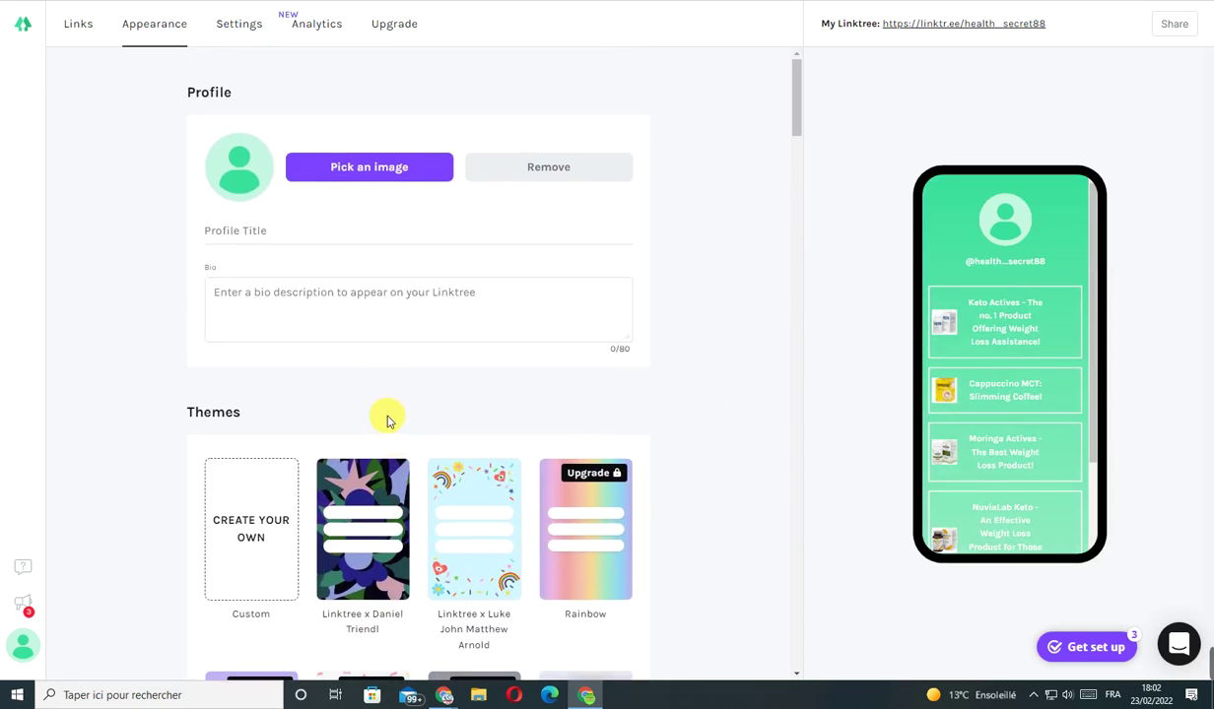
# Upload the image file Feat 2 from the computer as the profile image, keeping the default square crop
pyautogui.click(317, 182)
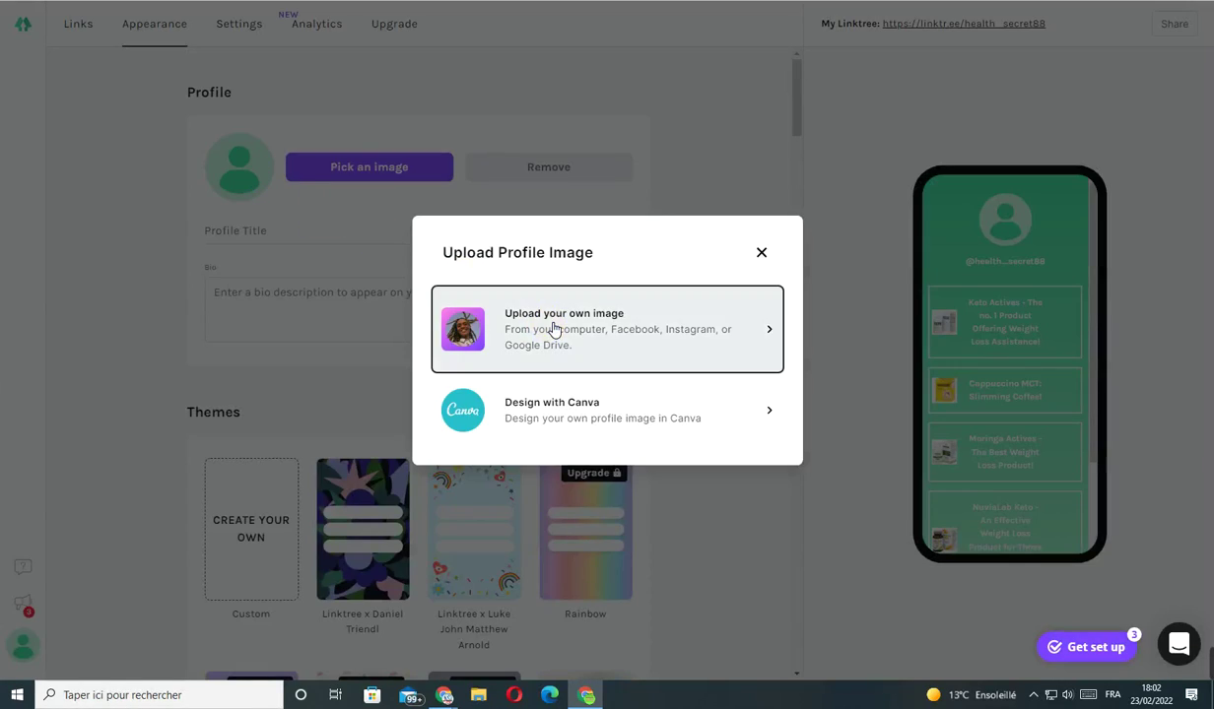
pyautogui.click(555, 328)
pyautogui.click(650, 337)
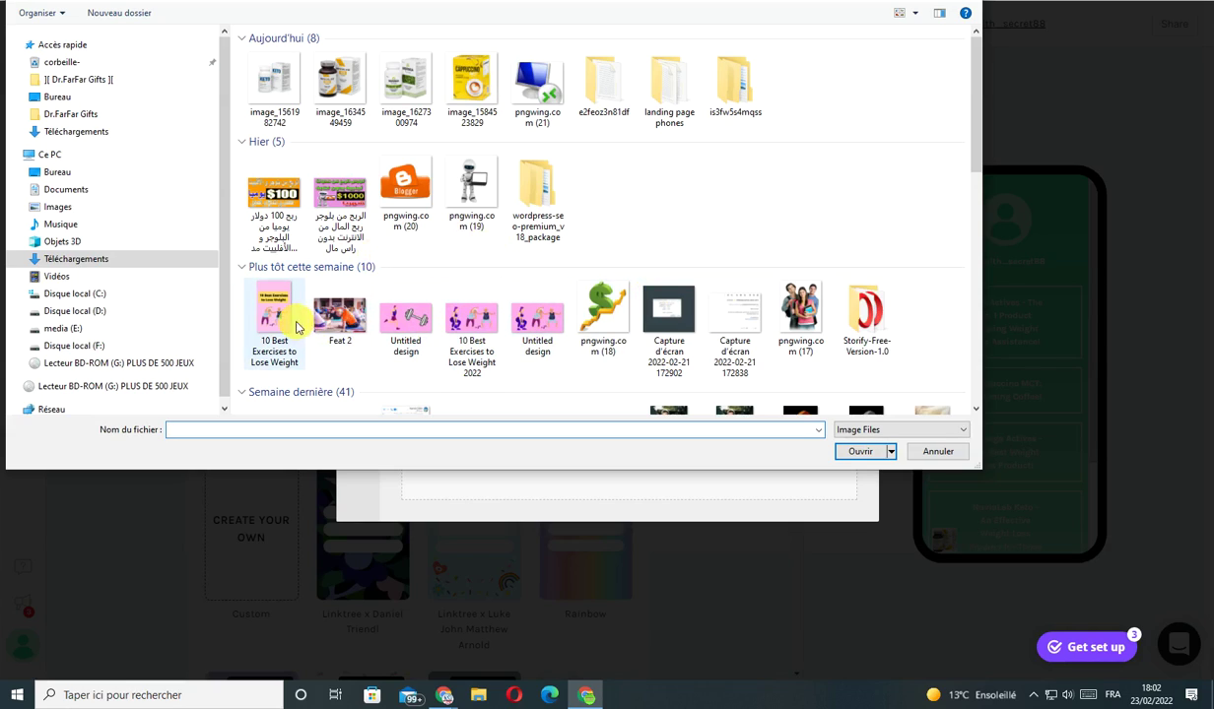
pyautogui.click(341, 321)
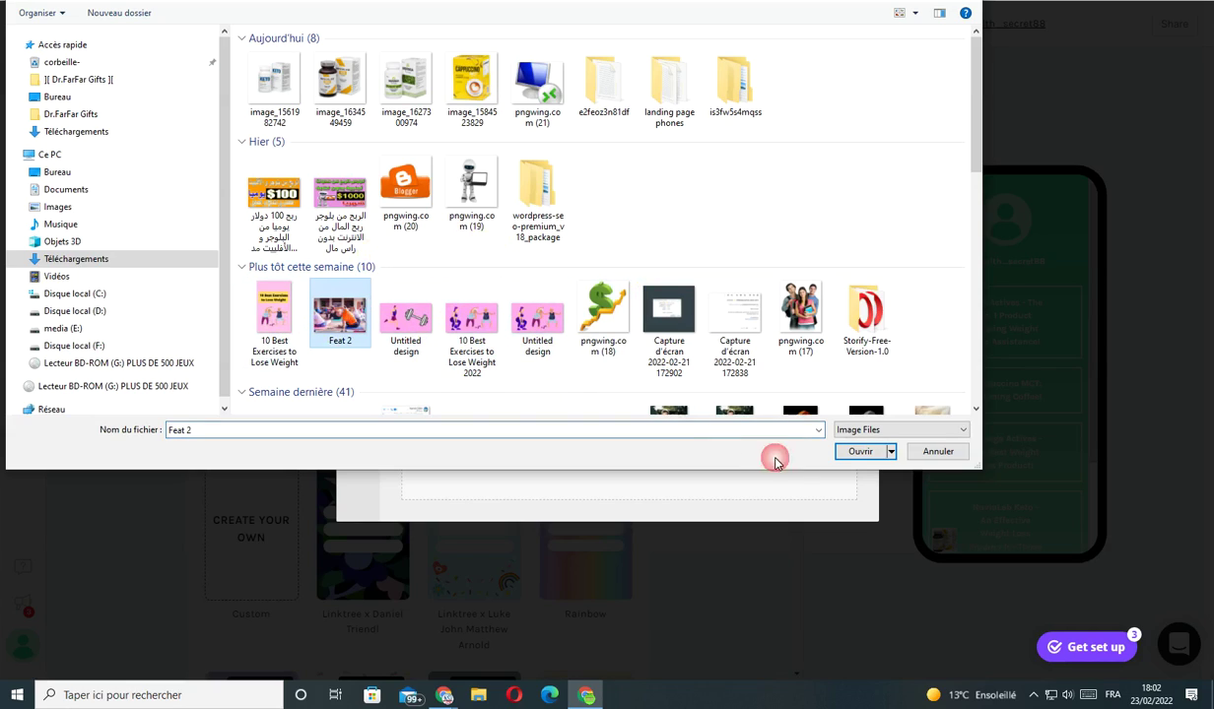
pyautogui.click(862, 452)
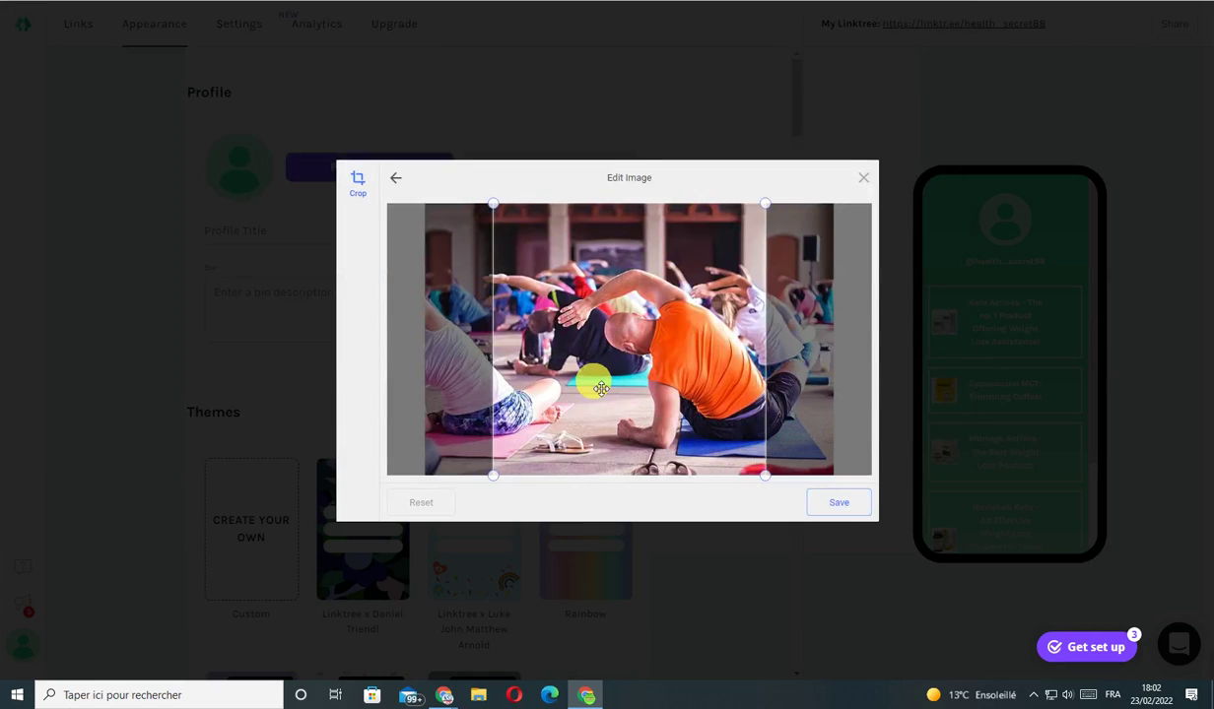
pyautogui.click(828, 505)
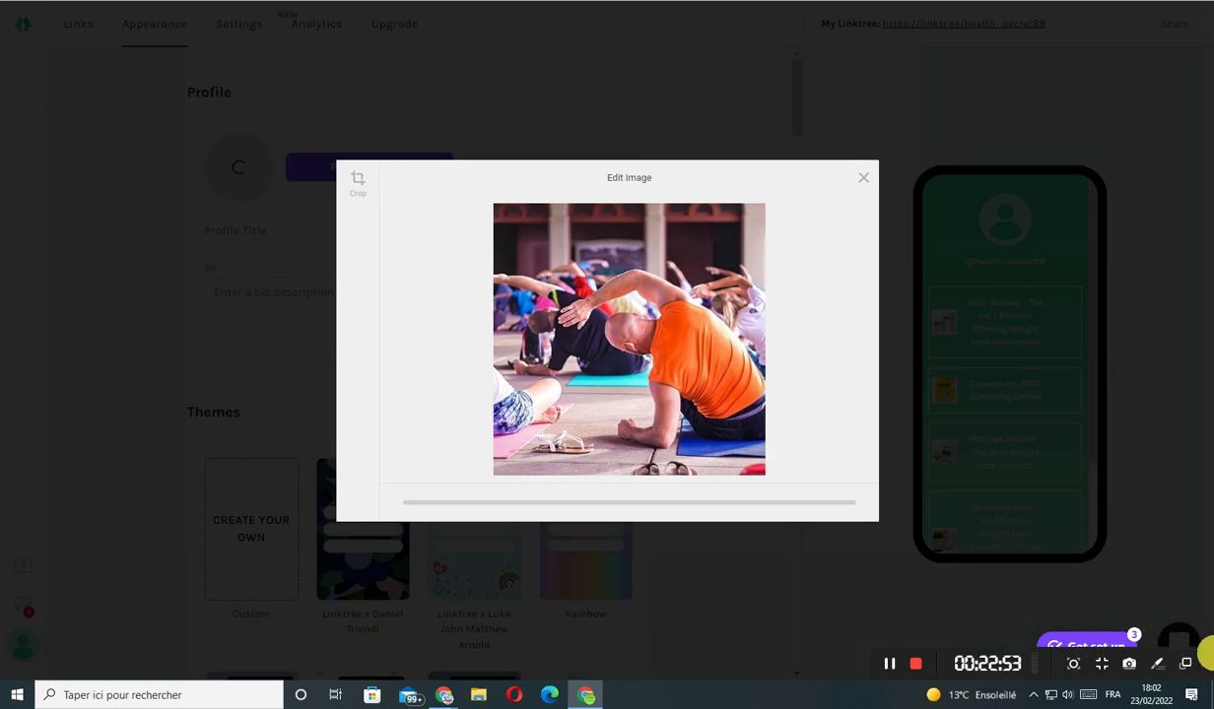
# Browse the appearance themes, try the Miami theme and apply the Bloom theme to the landing page
pyautogui.scroll(-3, 648, 538)
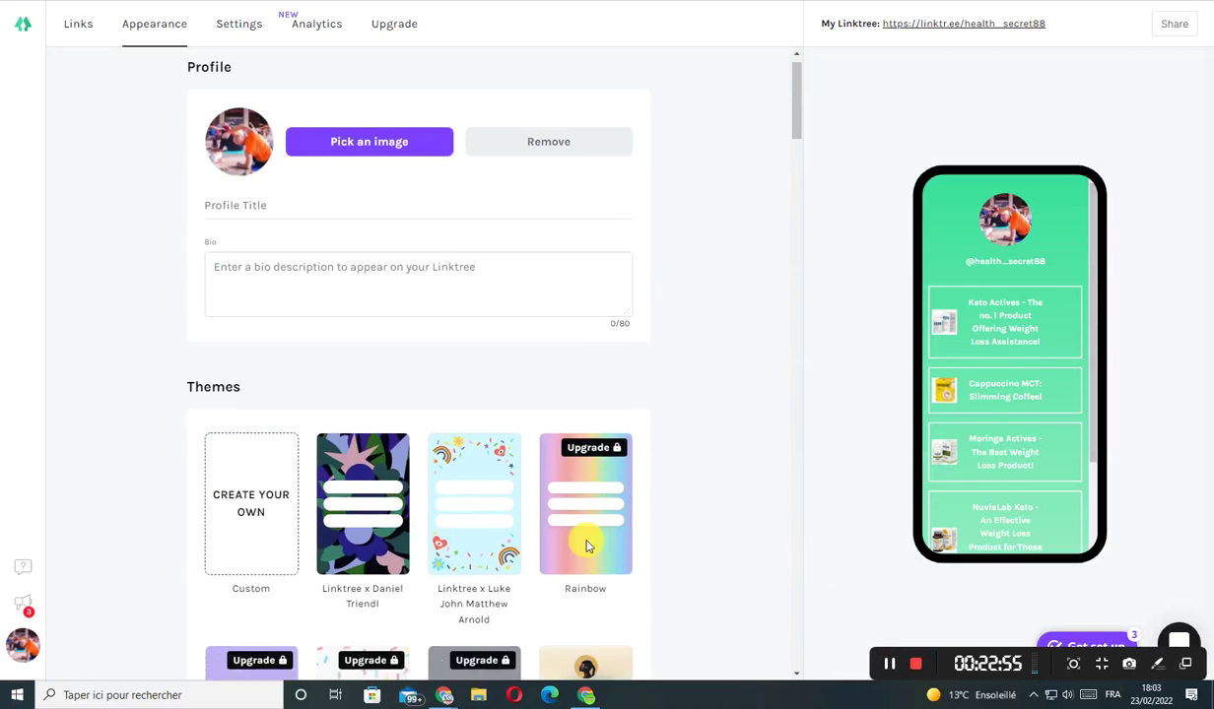
pyautogui.scroll(-2, 994, 297)
pyautogui.scroll(-8, 522, 514)
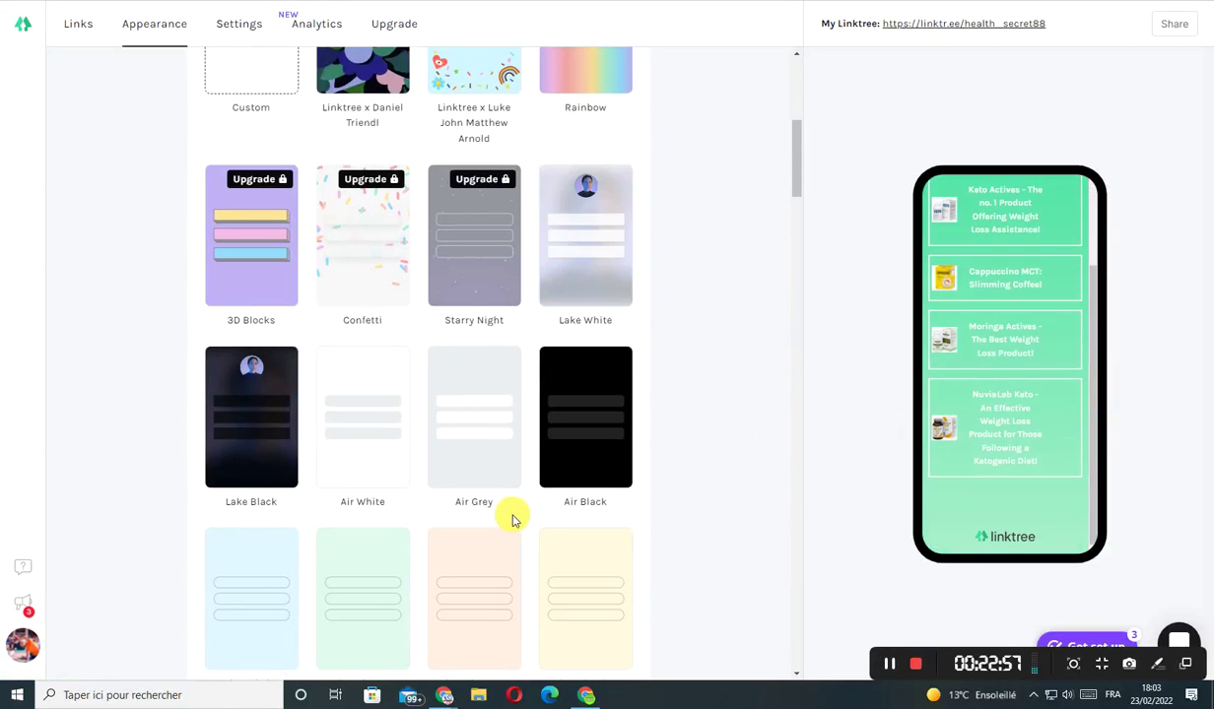
pyautogui.click(479, 490)
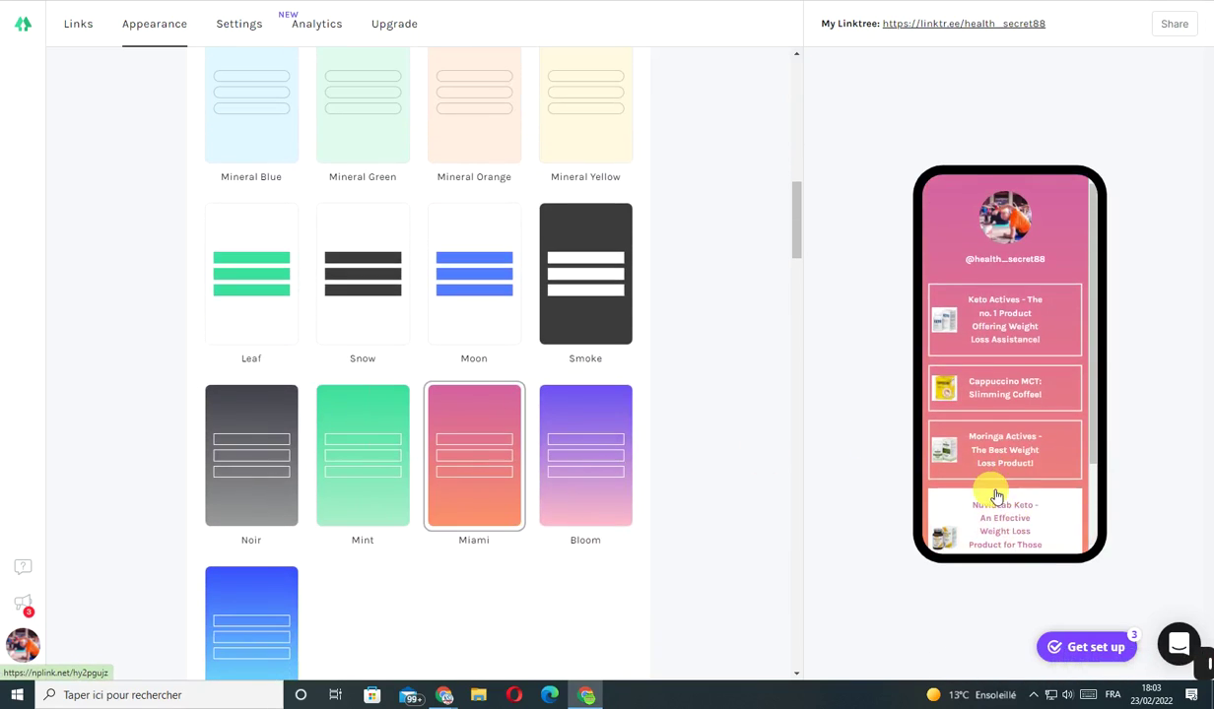
pyautogui.click(611, 458)
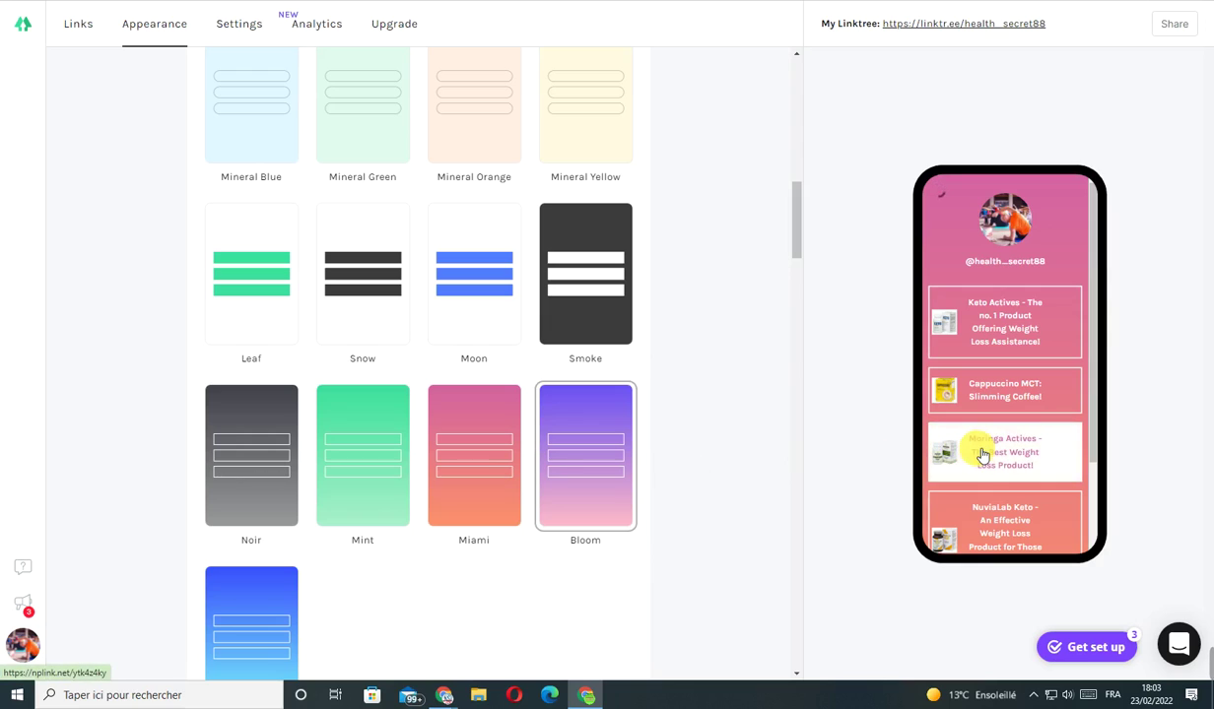
# Open the account options and return to the page listing the four product links beside the phone preview
pyautogui.scroll(-3, 981, 450)
pyautogui.scroll(1, 984, 453)
pyautogui.click(23, 645)
pyautogui.click(69, 607)
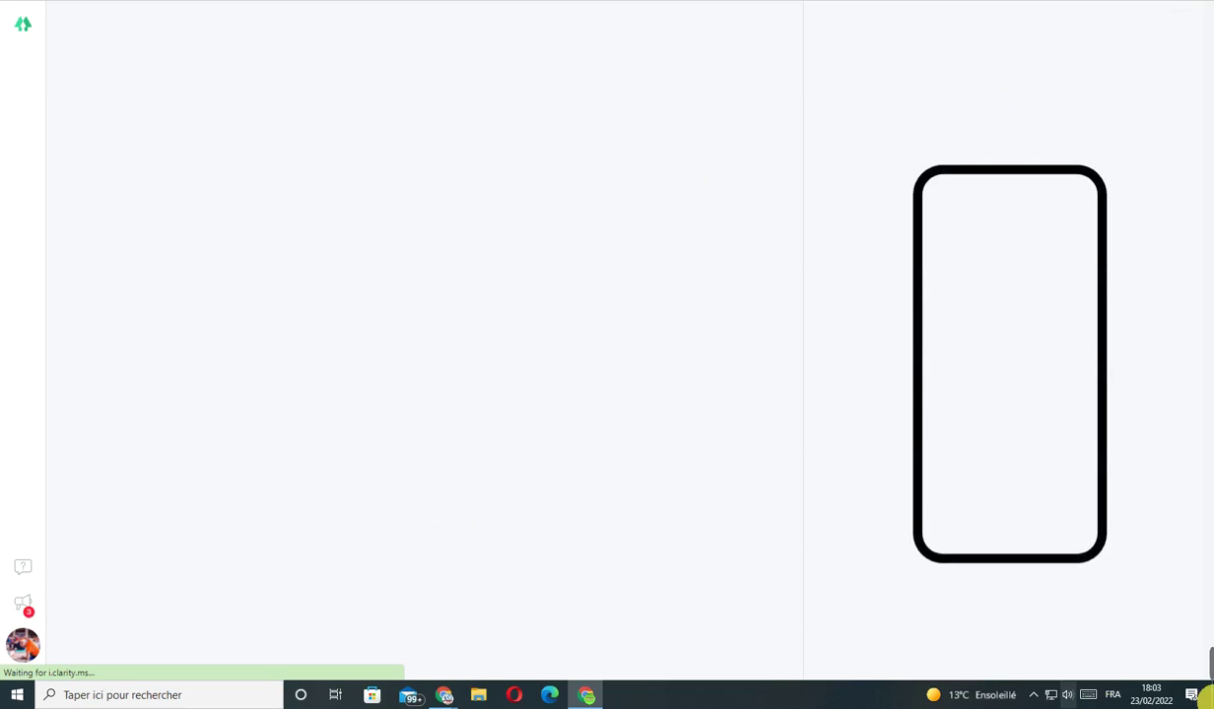
pyautogui.moveTo(918, 669)
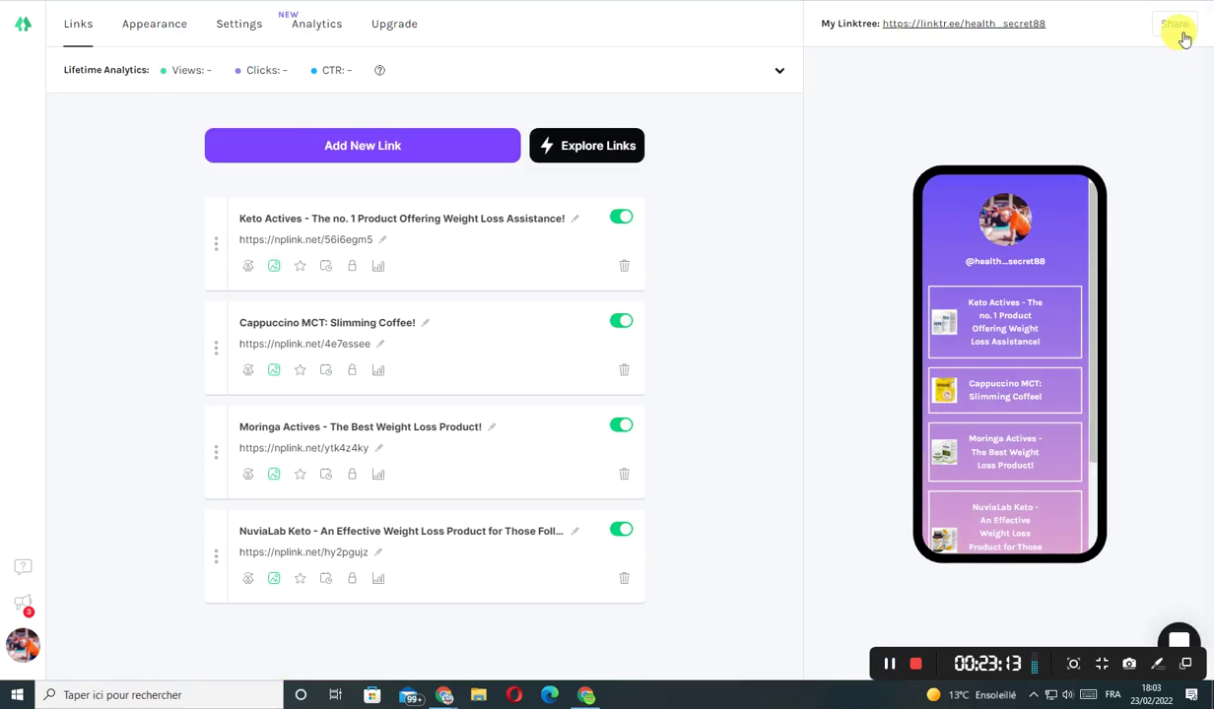
# Copy the share link of the health_secret88 Linktree and open the public page in a new tab
pyautogui.click(1189, 31)
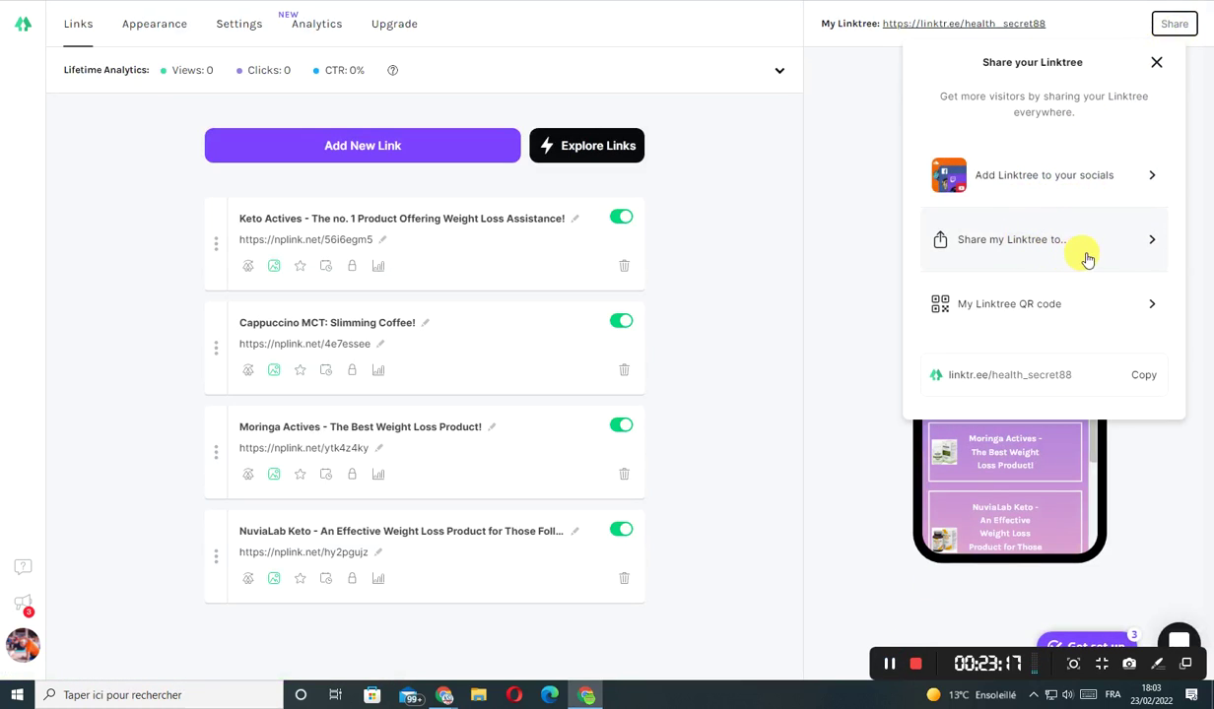
pyautogui.click(1151, 375)
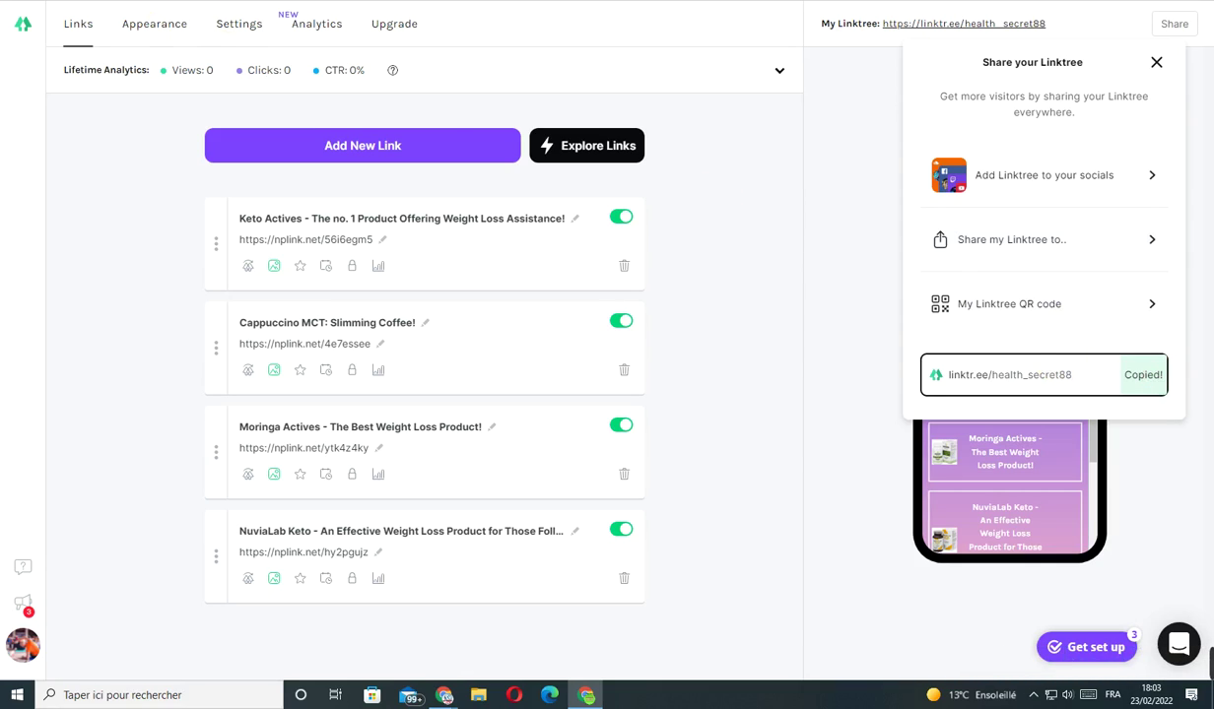
pyautogui.hotkey('ctrl', 't')
pyautogui.rightClick(240, 4)
pyautogui.click(307, 108)
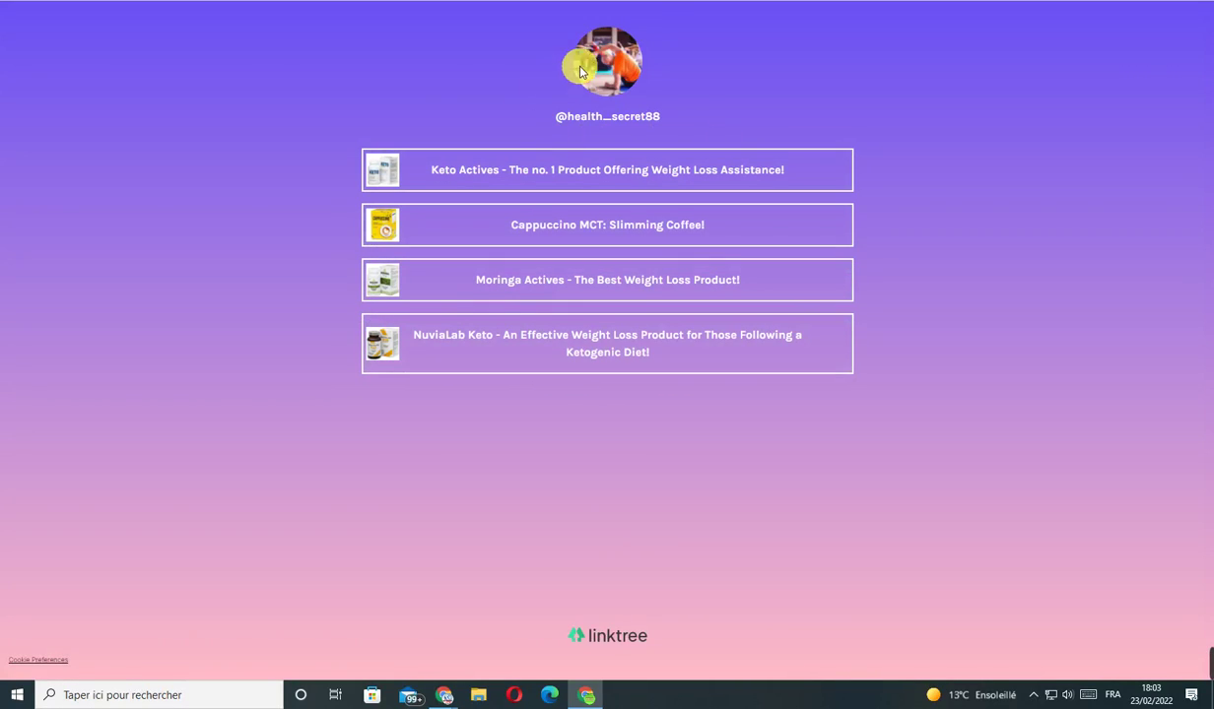
# Test the Keto Actives link on the public page, view its sales page, and return to the Linktree page
pyautogui.click(560, 180)
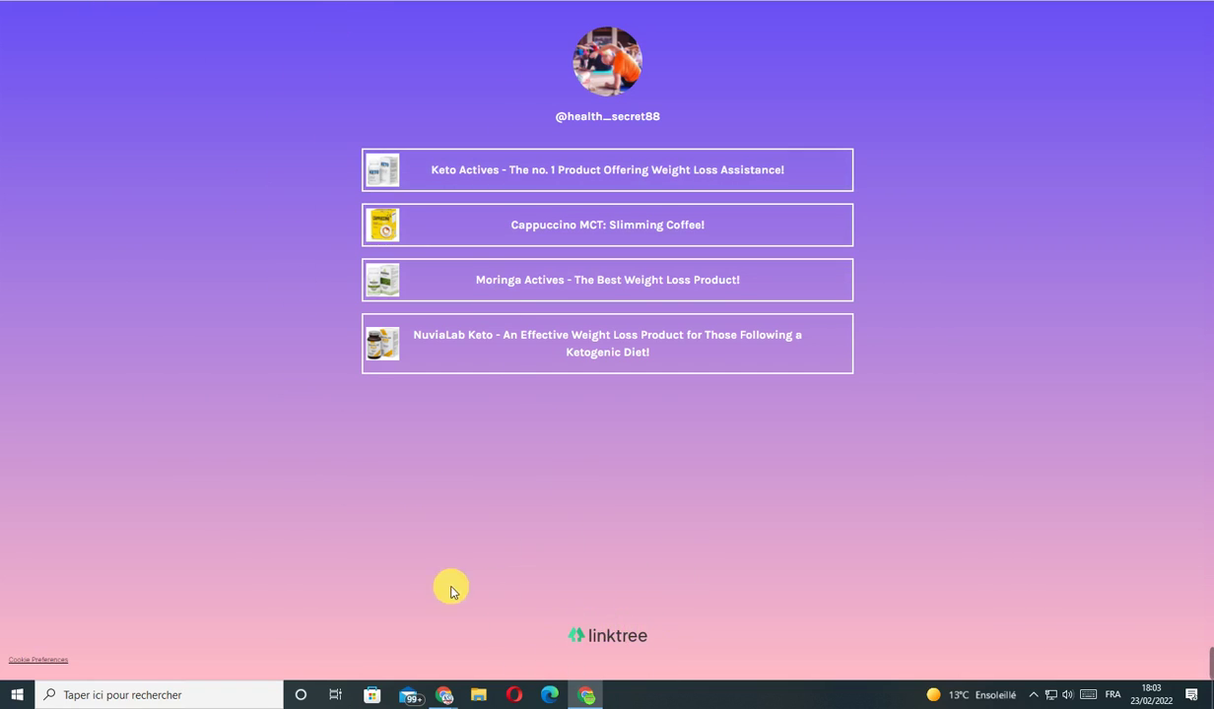
pyautogui.click(459, 169)
pyautogui.scroll(-3, 460, 296)
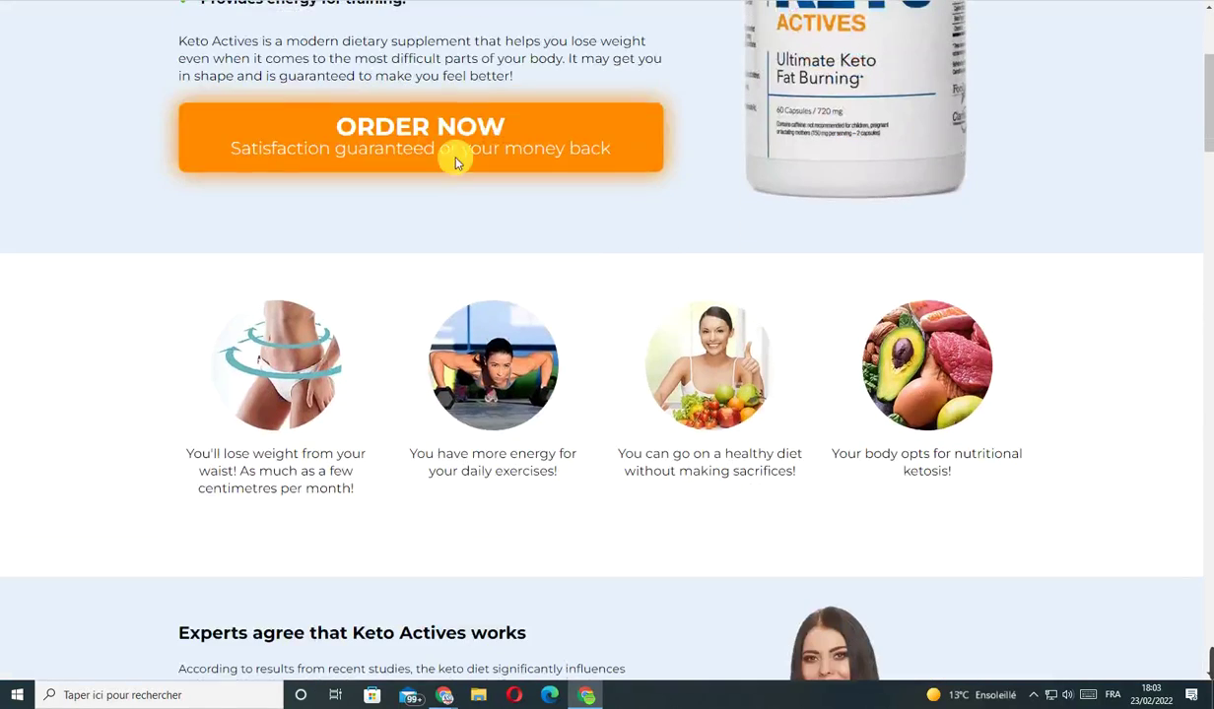
pyautogui.hotkey('alt', 'Left')
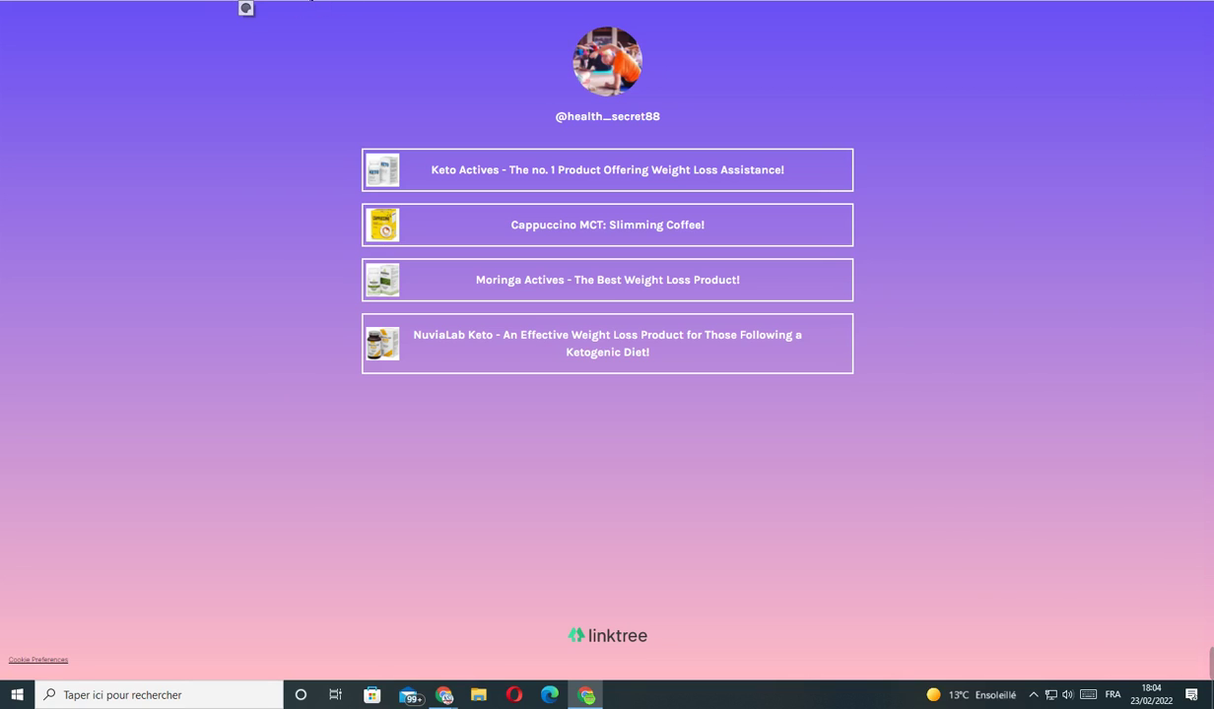
# Switch to the NutriProfits window, review the Moringa Actives offer's affiliate links by country, and highlight the product description
pyautogui.hotkey('alt', 'Tab')
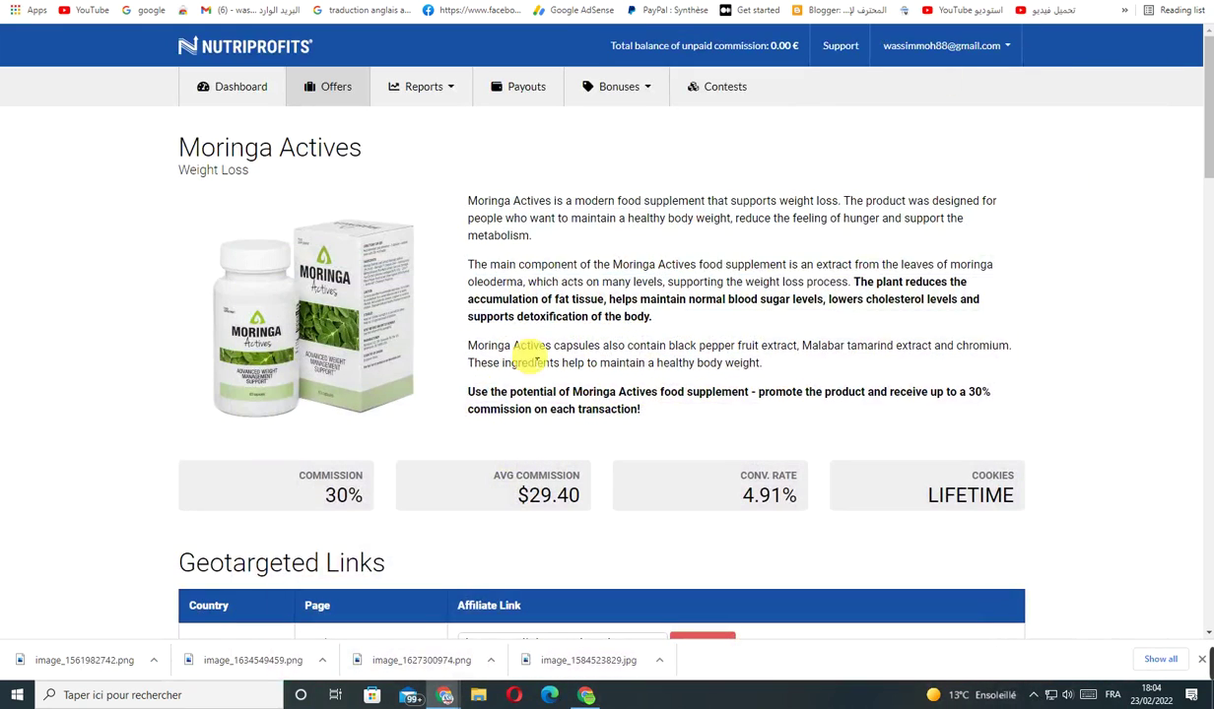
pyautogui.scroll(-6, 352, 289)
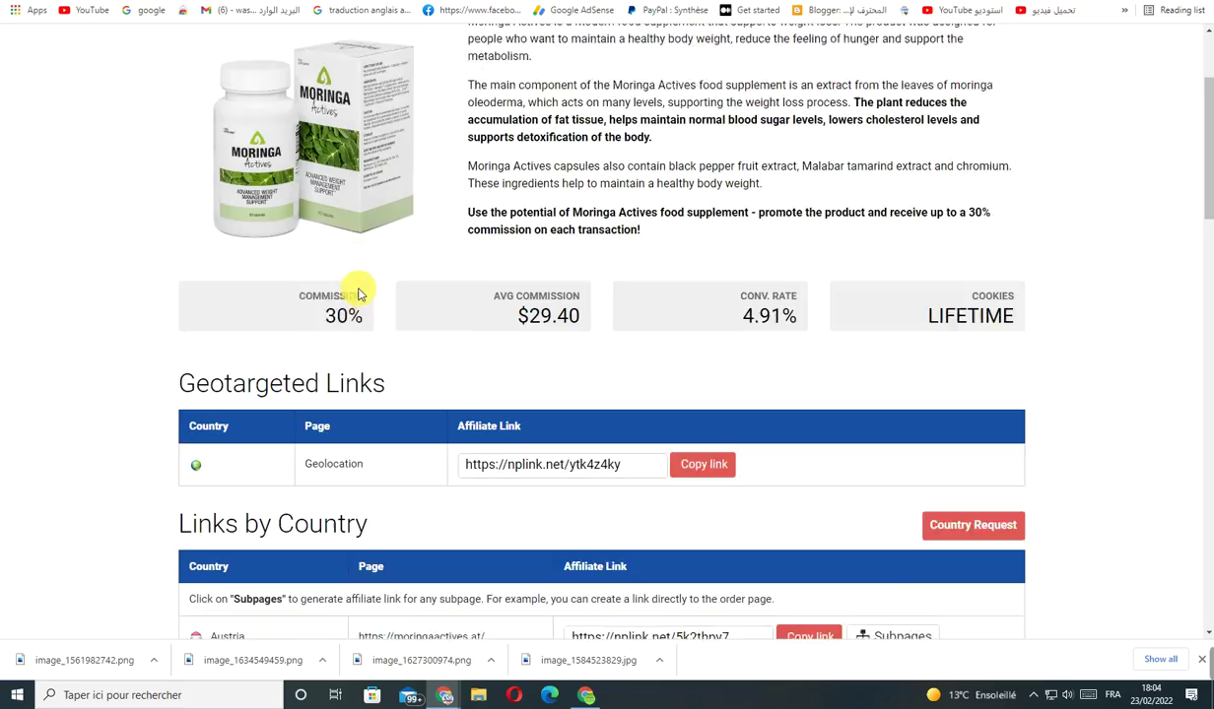
pyautogui.scroll(-3, 369, 488)
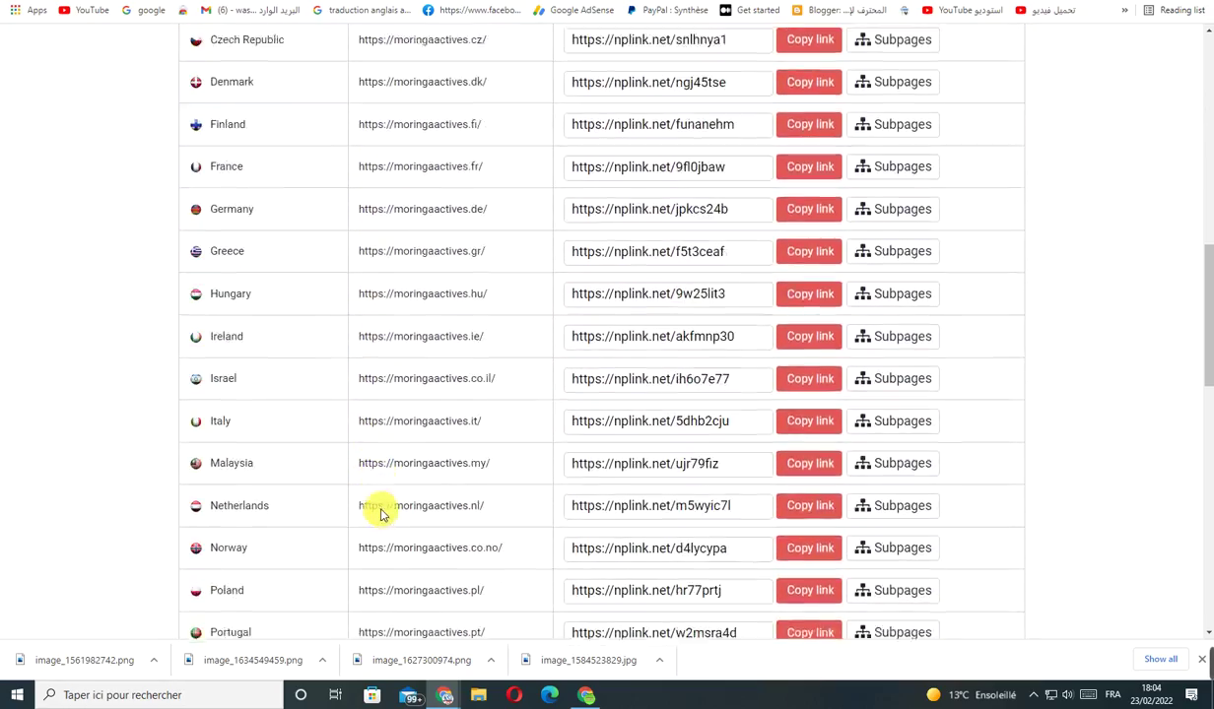
pyautogui.scroll(9, 384, 503)
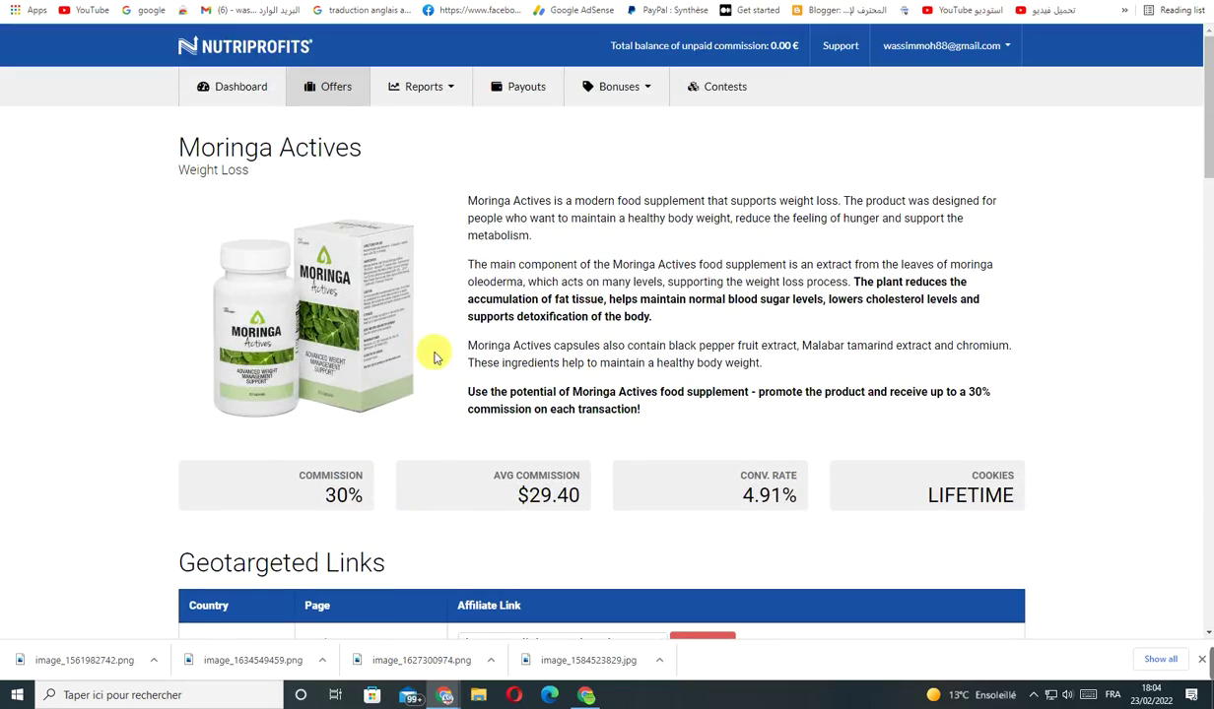
pyautogui.moveTo(463, 197); pyautogui.dragTo(673, 429)
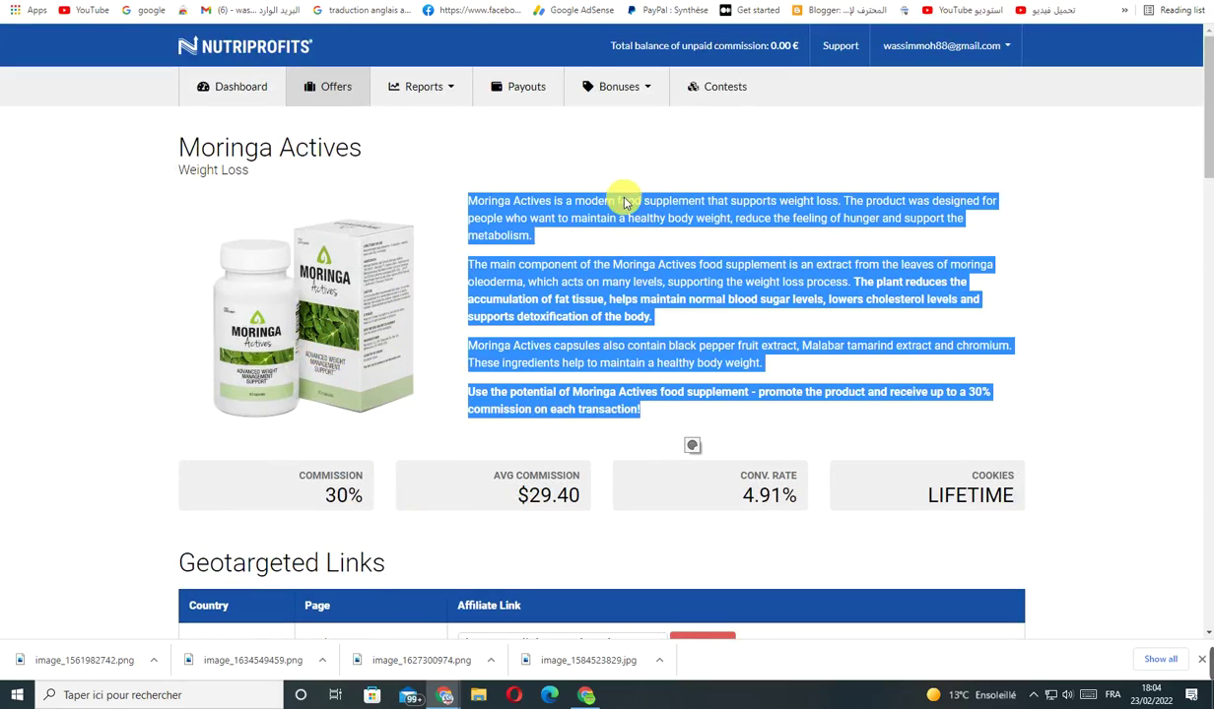
# Switch to the Google Docs plan and highlight the text in point 03 about daily articles without links
pyautogui.hotkey('ctrl', 'Tab')
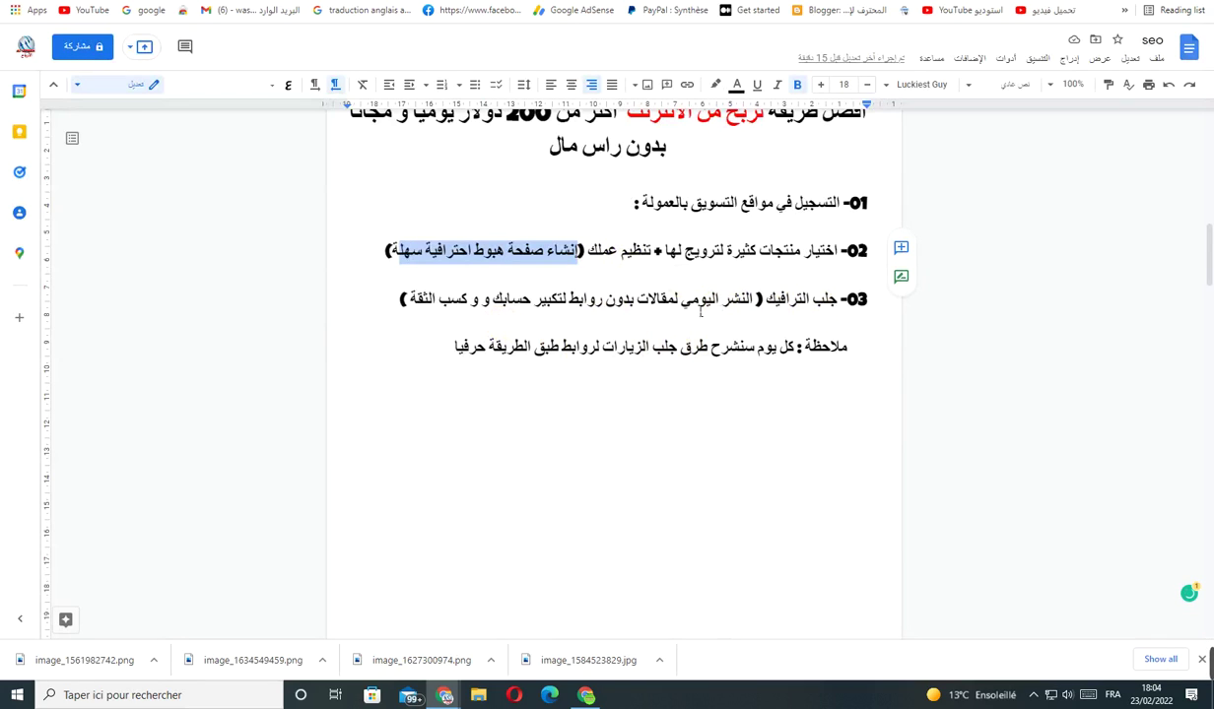
pyautogui.moveTo(722, 306); pyautogui.dragTo(615, 300)
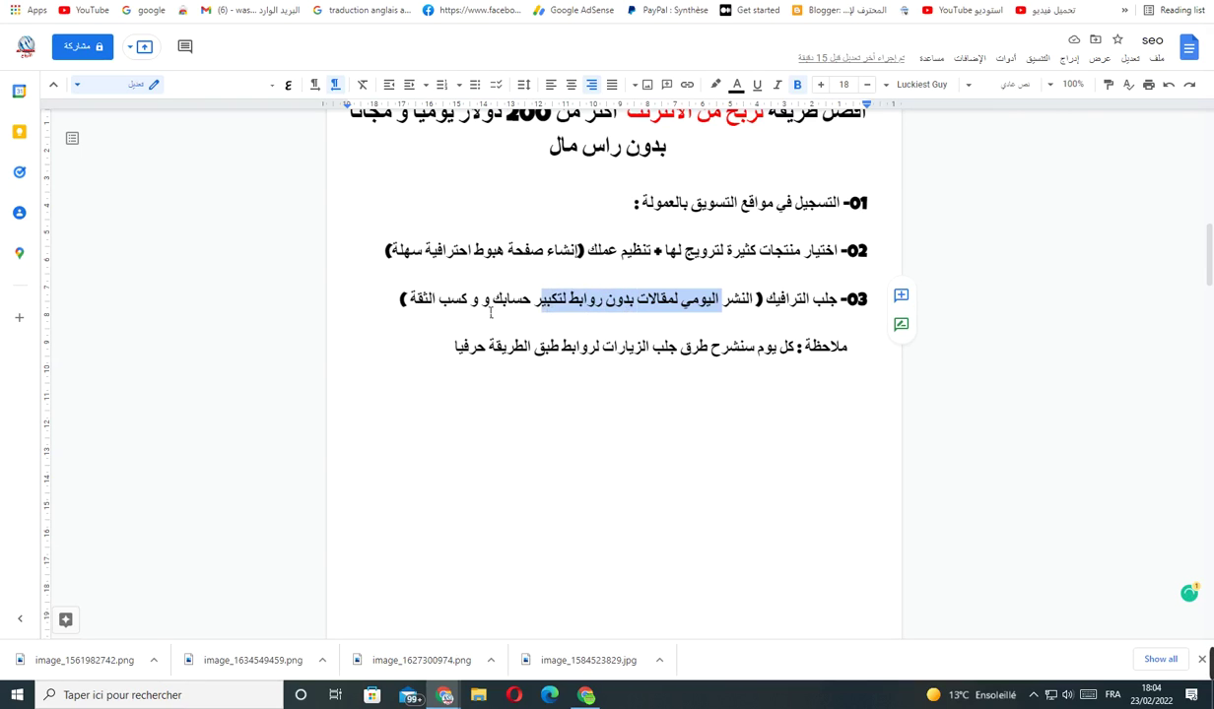
pyautogui.moveTo(362, 305); pyautogui.dragTo(347, 322)
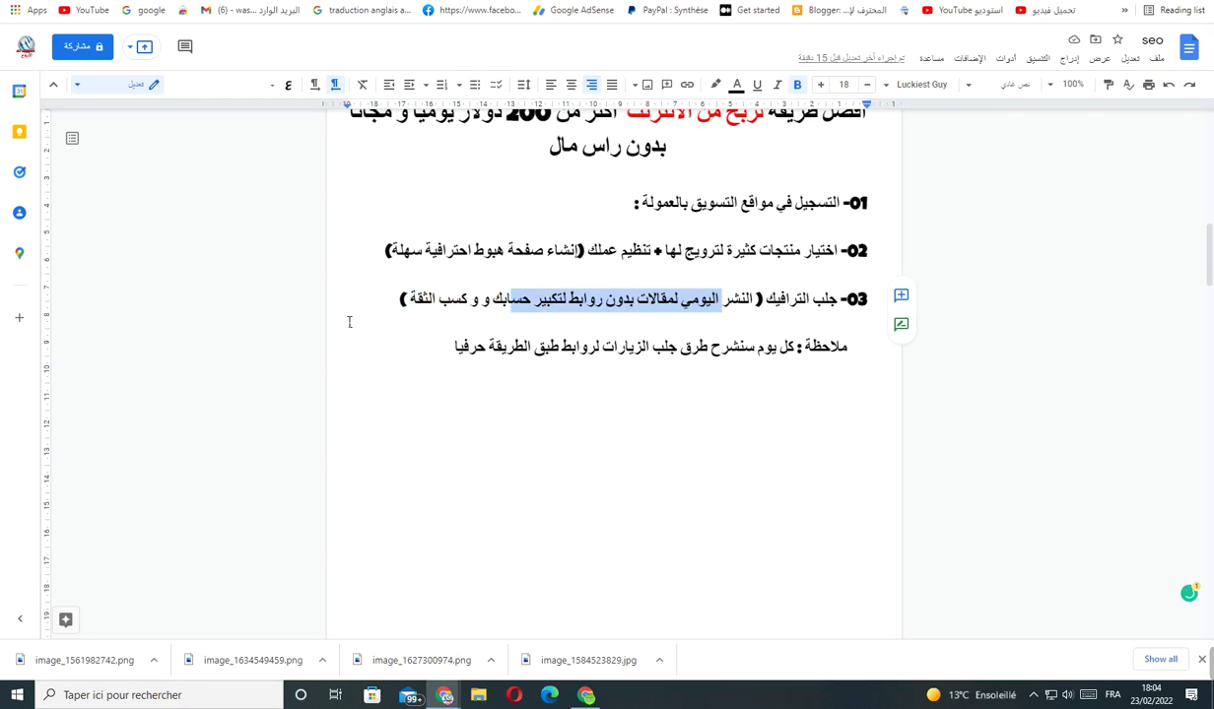
# Switch to the weight_loss_now Linktree admin and review its link list and phone preview
pyautogui.hotkey('ctrl', 'Tab')
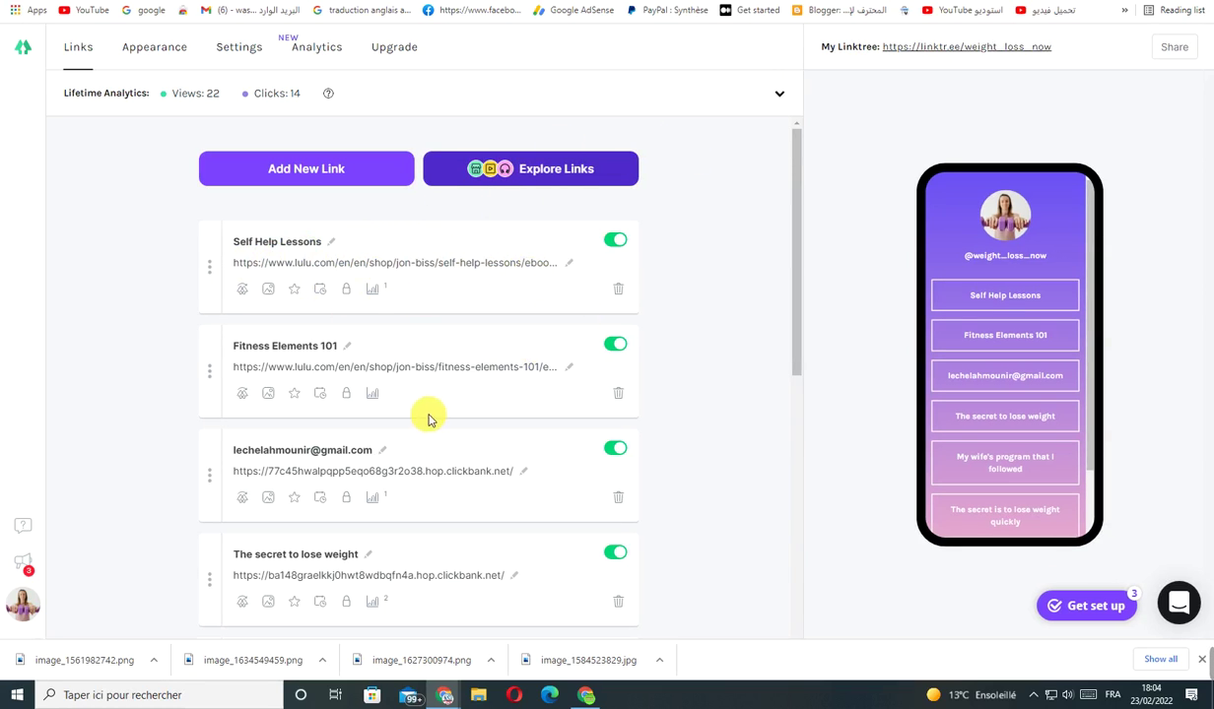
pyautogui.scroll(-7, 556, 446)
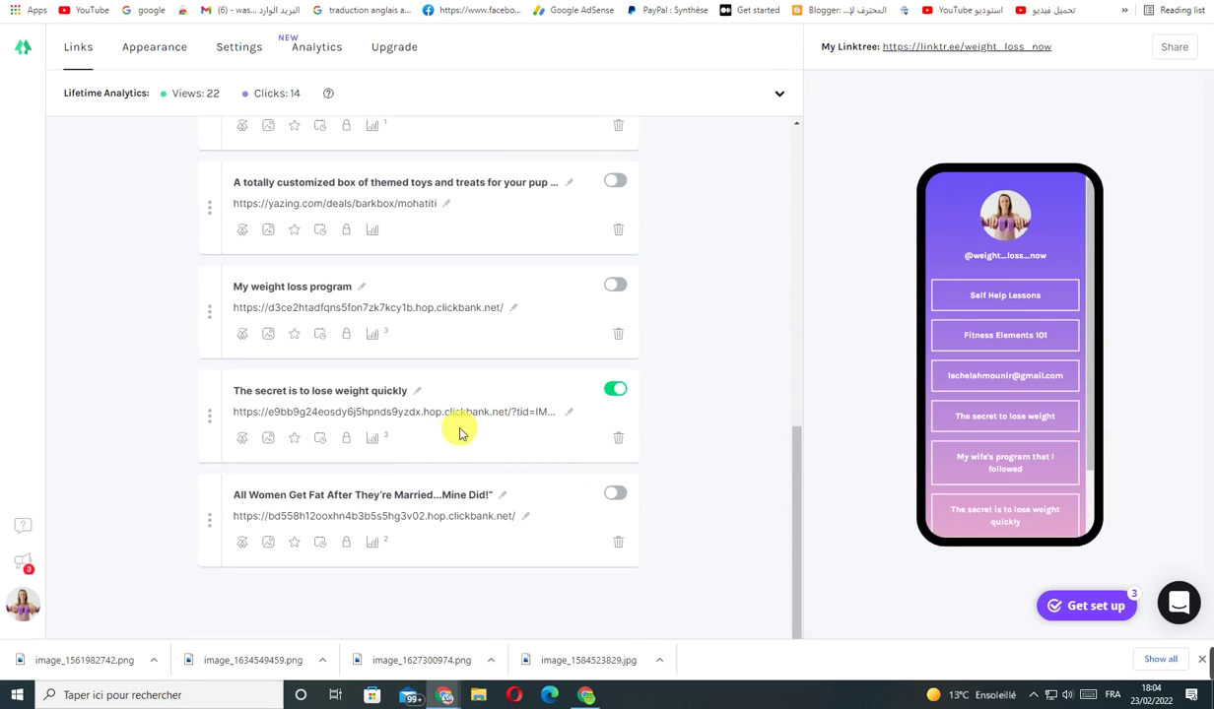
pyautogui.scroll(8, 459, 434)
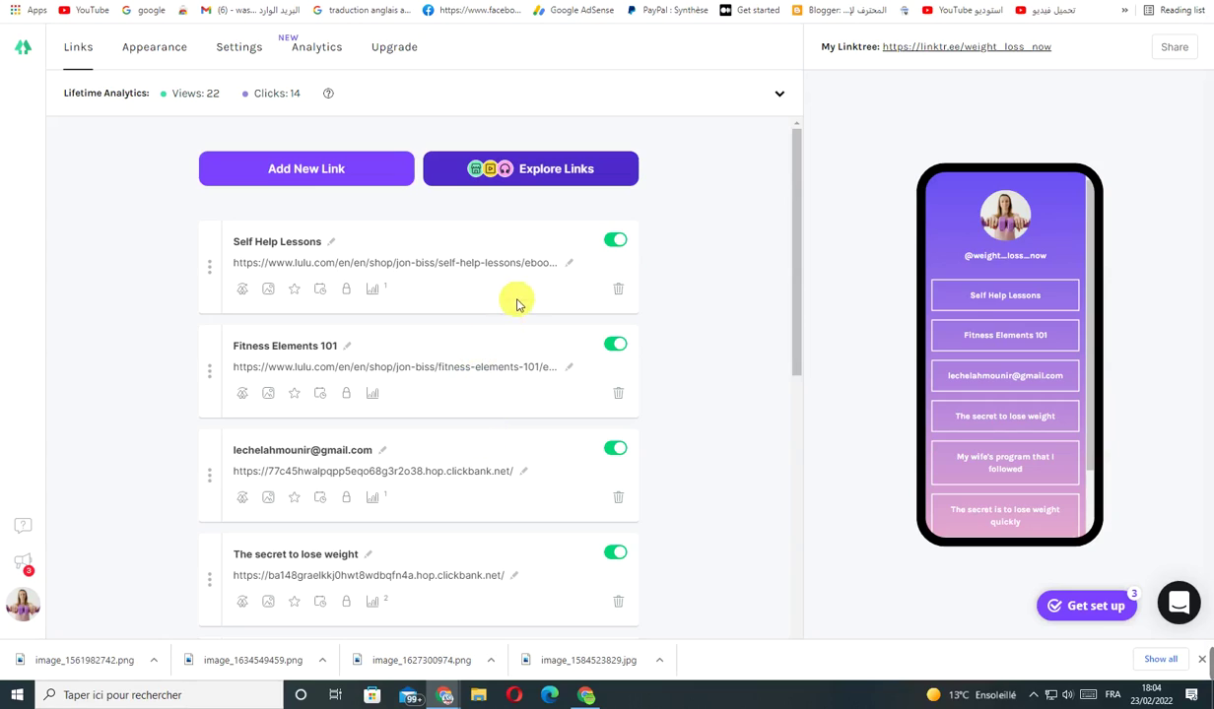
pyautogui.scroll(-2, 1025, 493)
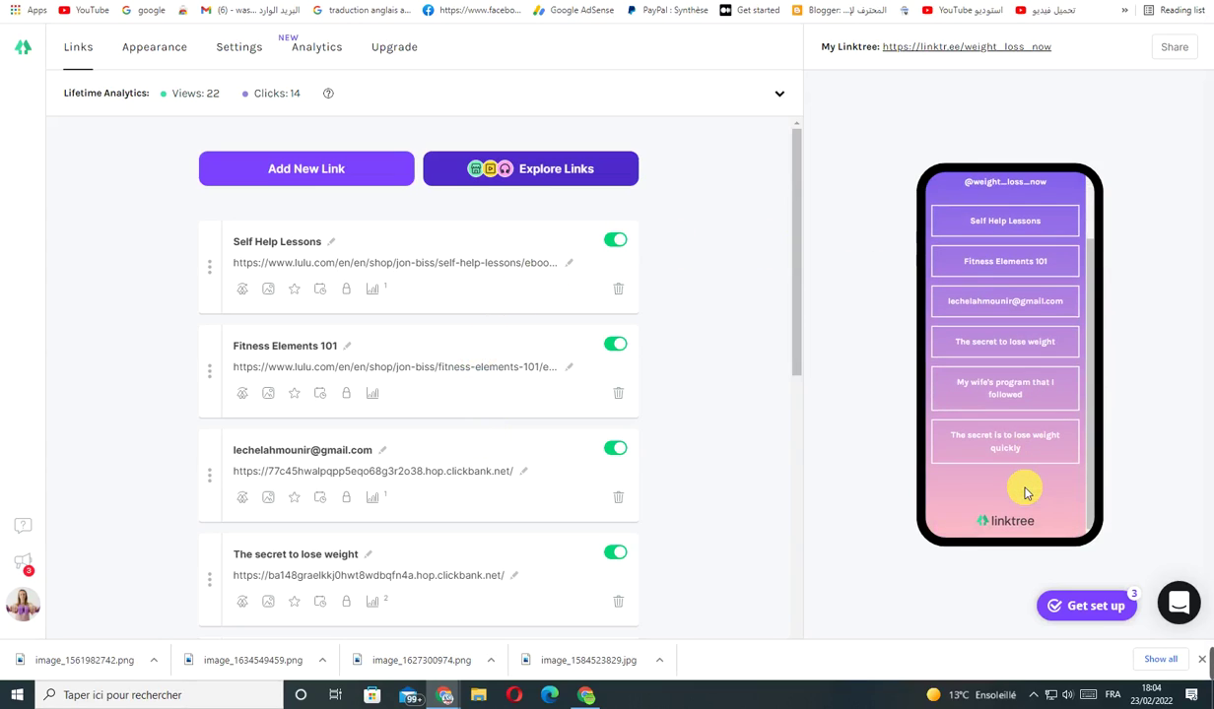
pyautogui.click(336, 167)
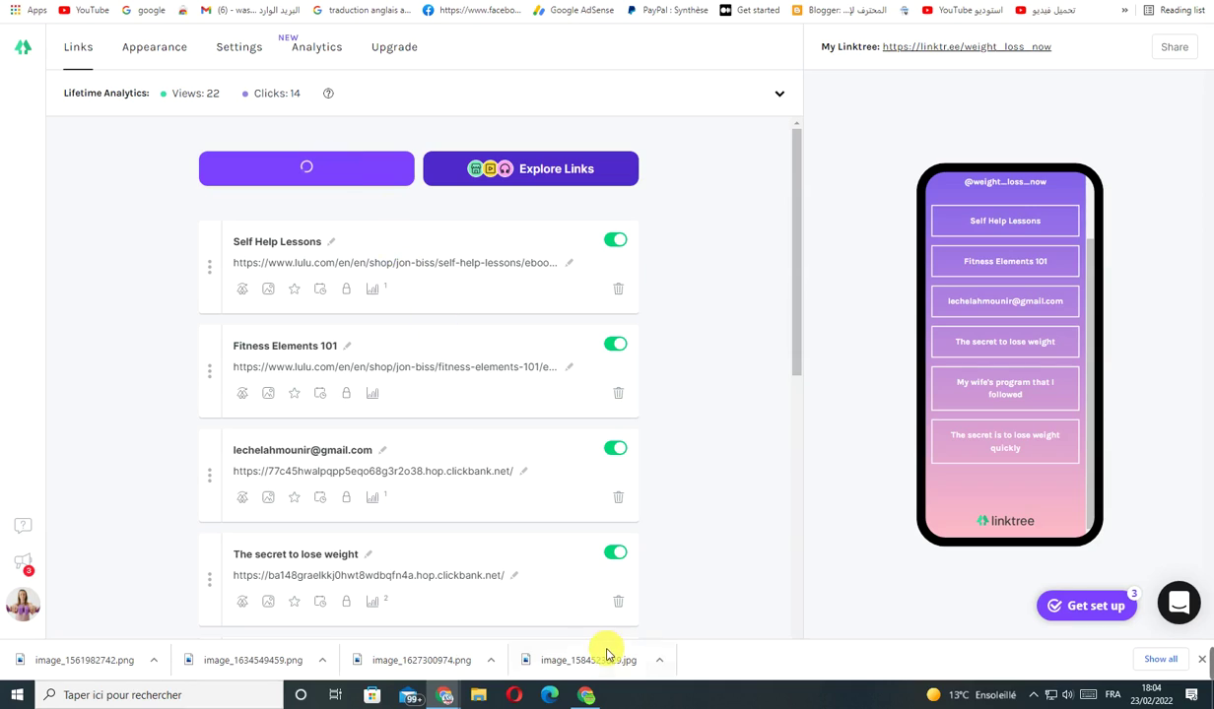
pyautogui.click(268, 242)
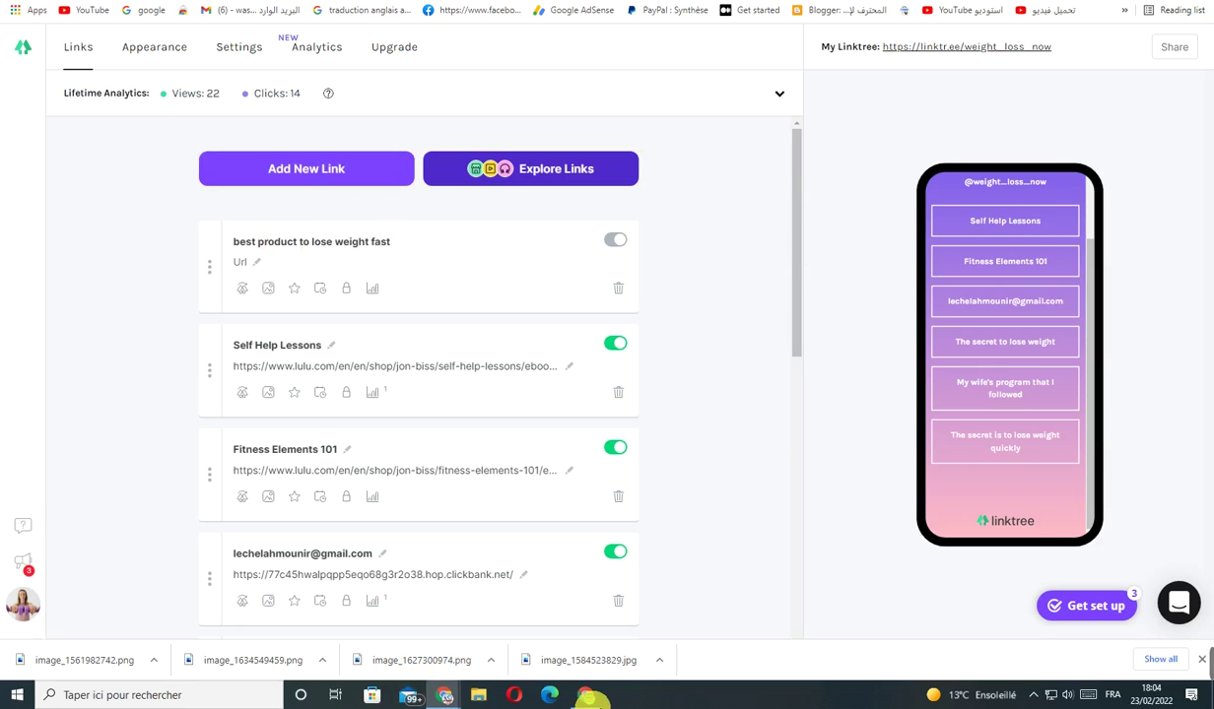
pyautogui.click(585, 695)
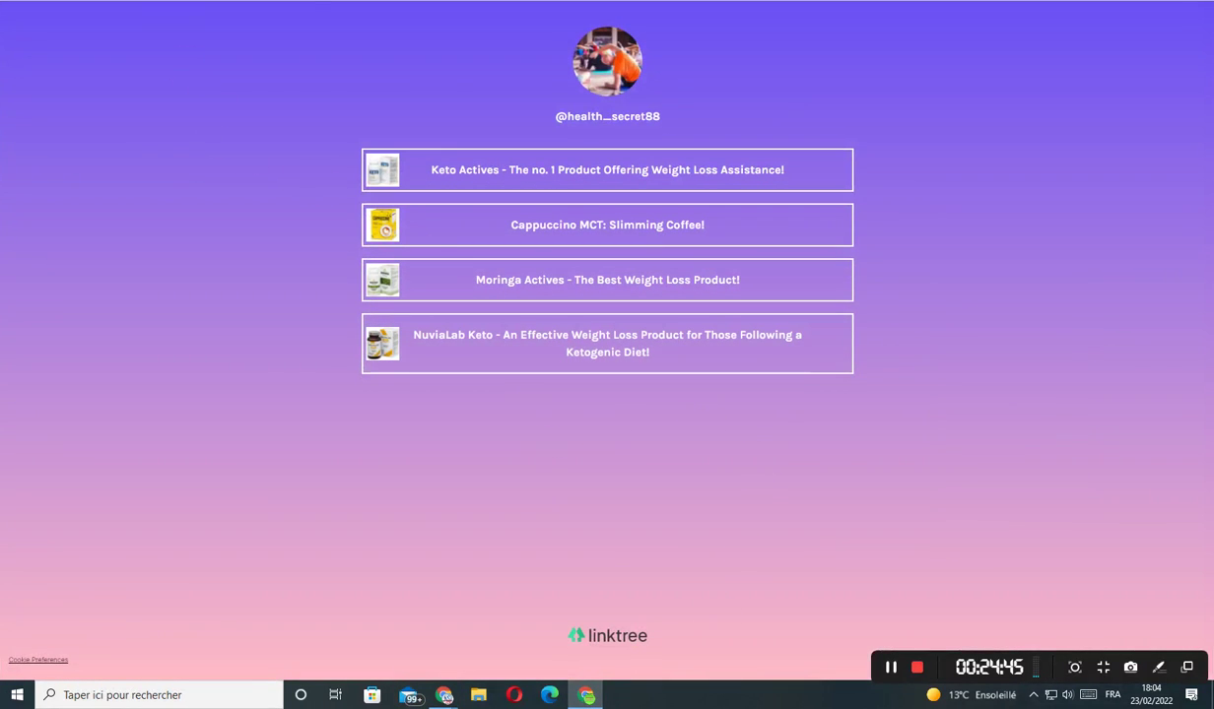
pyautogui.hotkey('alt', 'Tab')
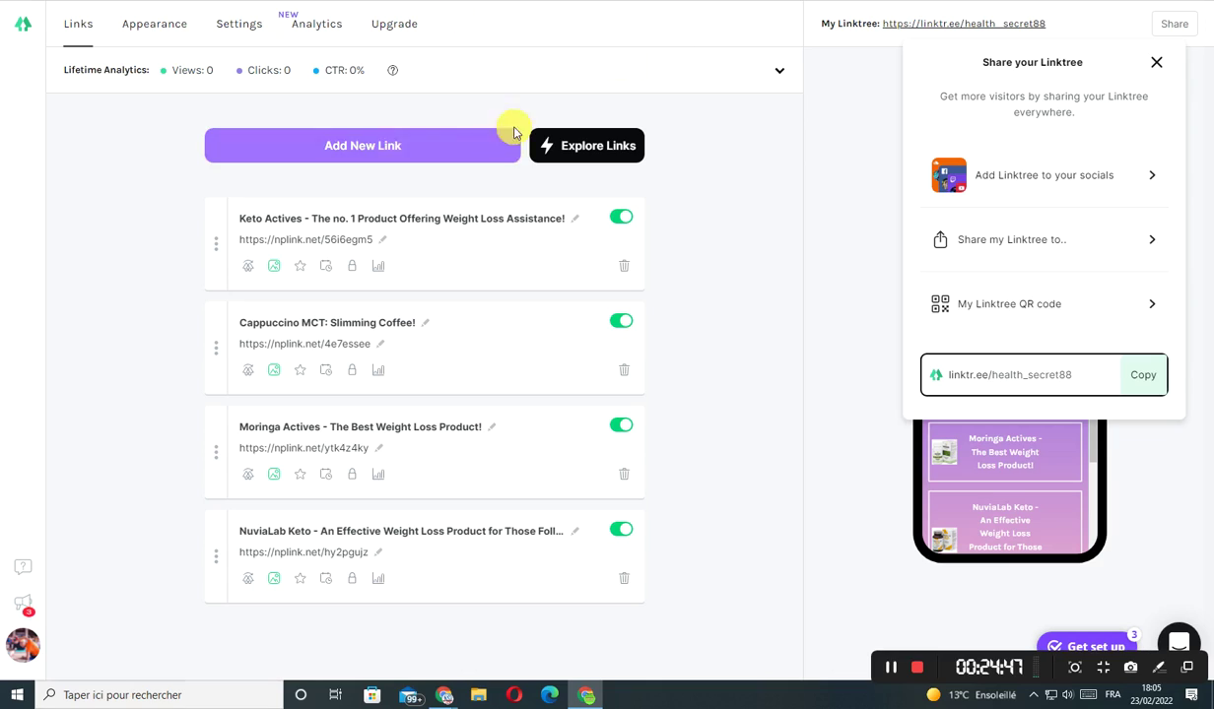
pyautogui.click(1142, 376)
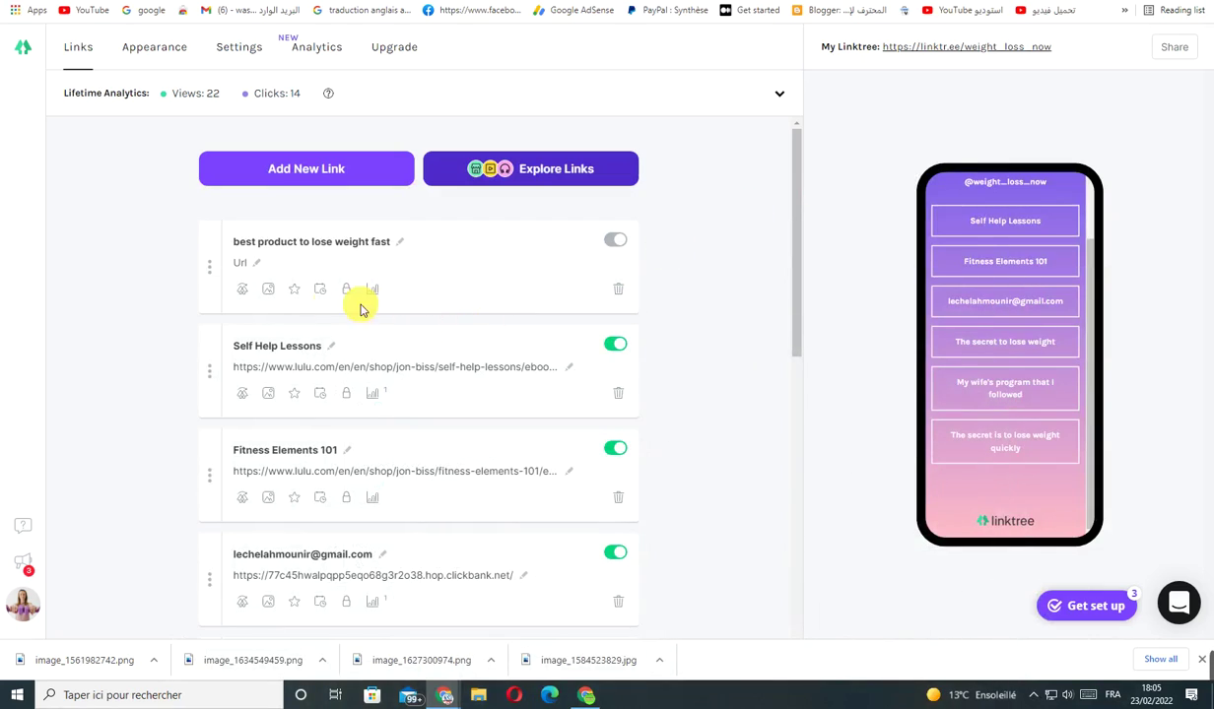
pyautogui.click(252, 263)
pyautogui.rightClick(254, 264)
pyautogui.click(292, 379)
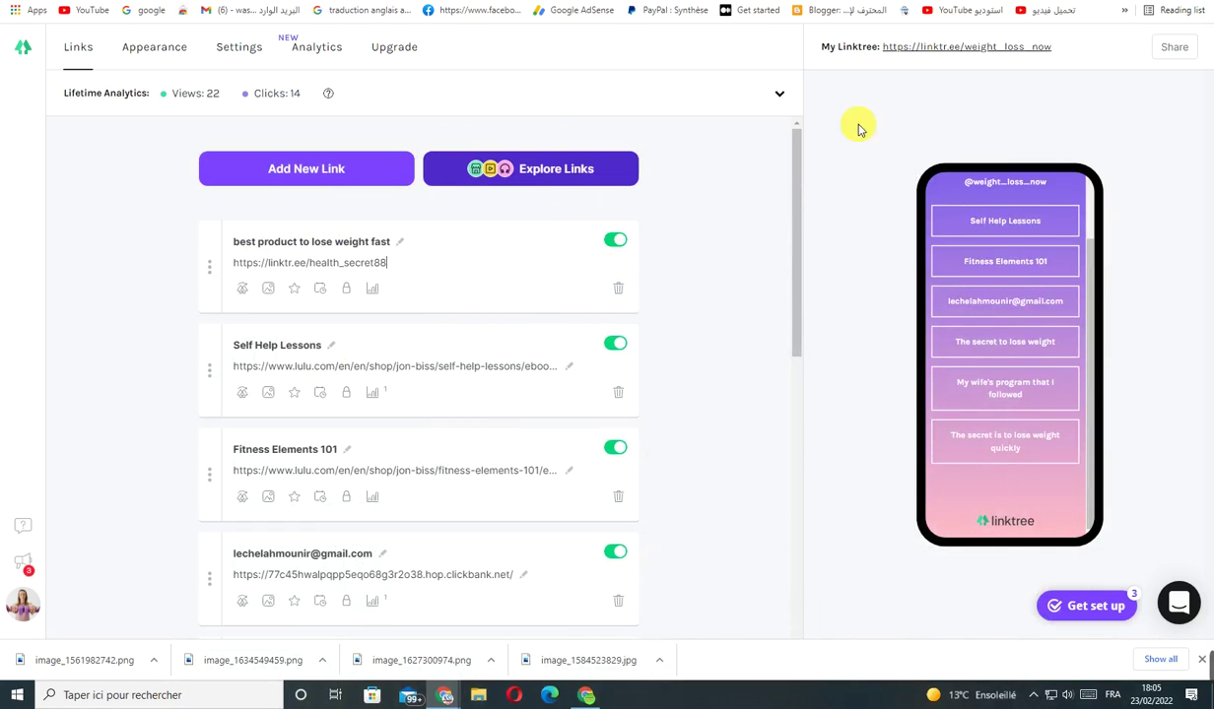
# Copy the weight_loss_now Linktree's share link and open it in a new tab of the other Chrome window
pyautogui.click(1188, 56)
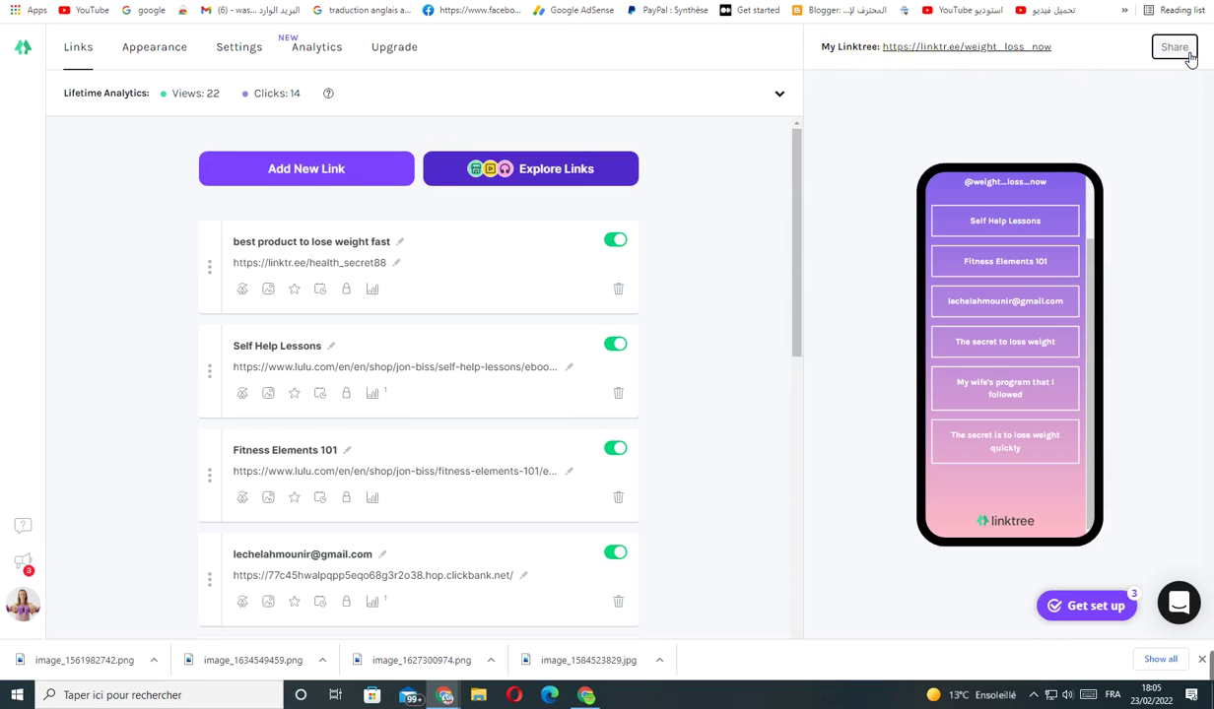
pyautogui.click(1143, 402)
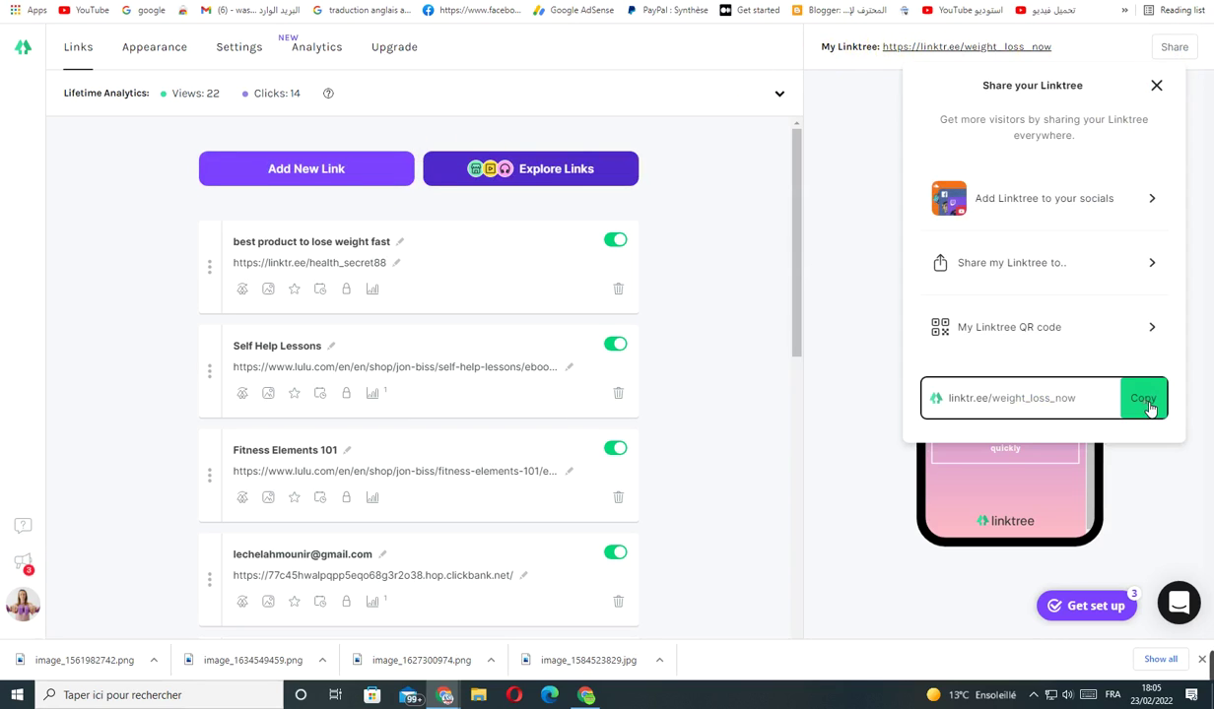
pyautogui.click(581, 693)
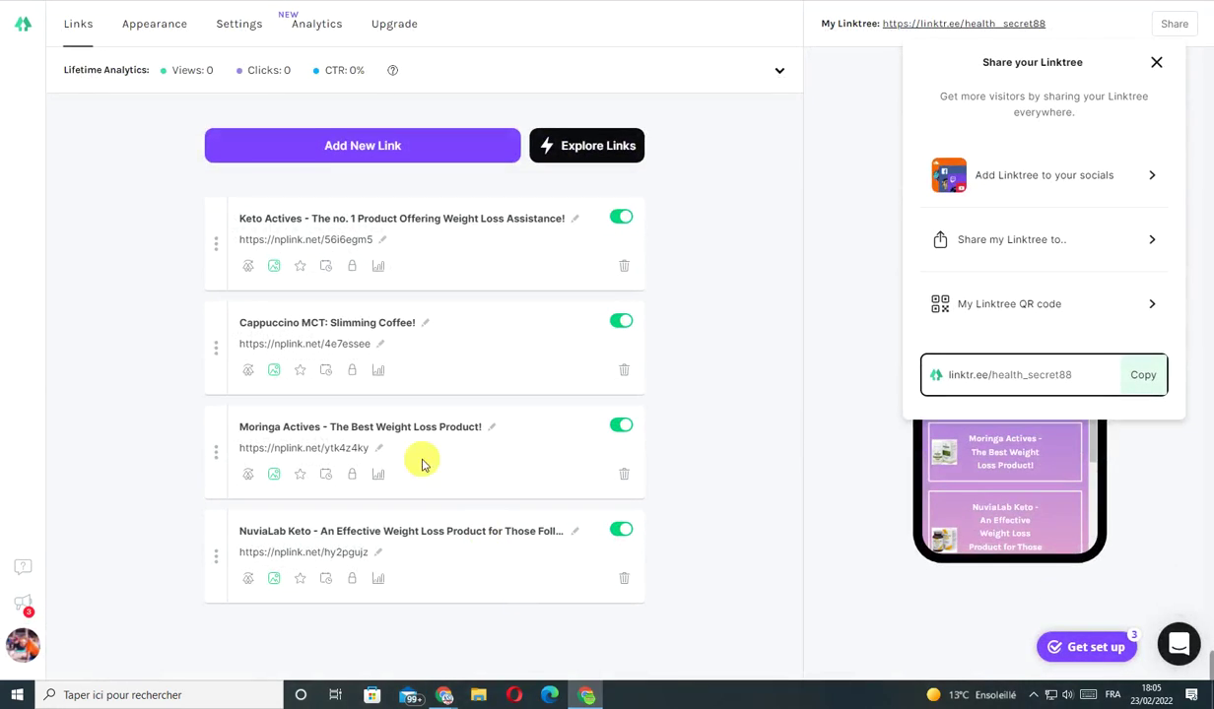
pyautogui.hotkey('ctrl', 't')
pyautogui.rightClick(382, 14)
pyautogui.click(453, 105)
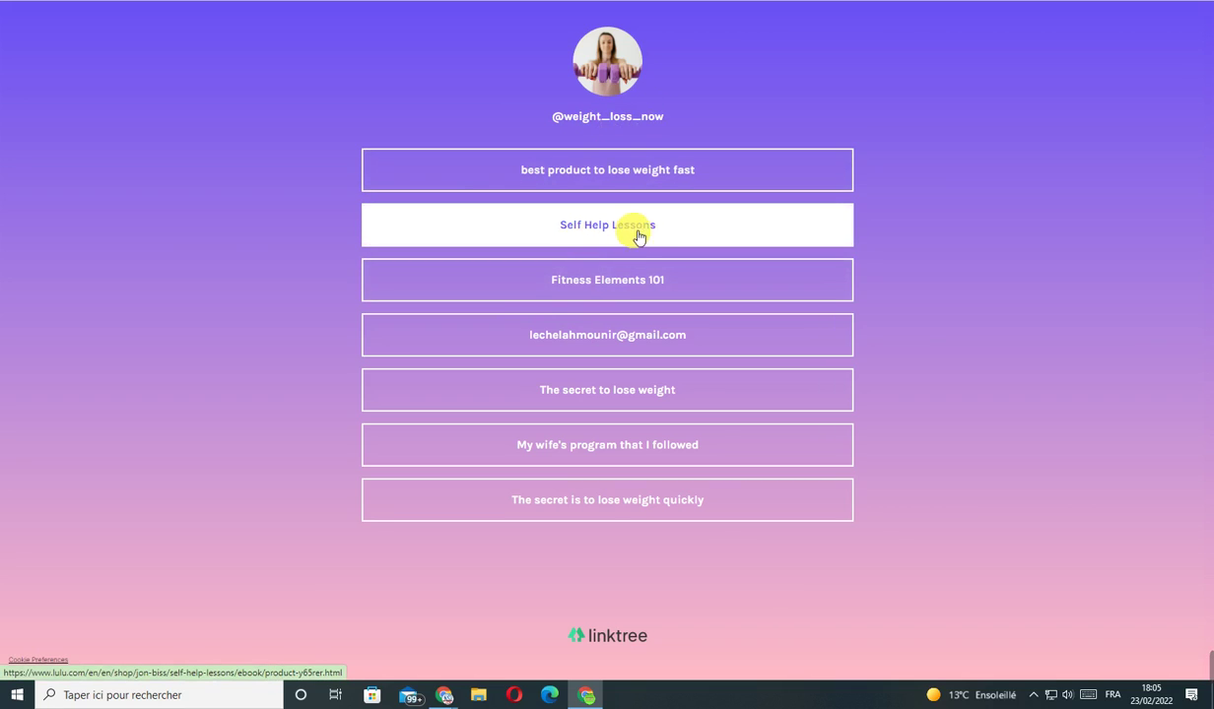
# Test the "Fitness Elements 101", "The secret to lose weight" and "best product to lose weight fast" links, returning to the Linktree page after each
pyautogui.click(631, 287)
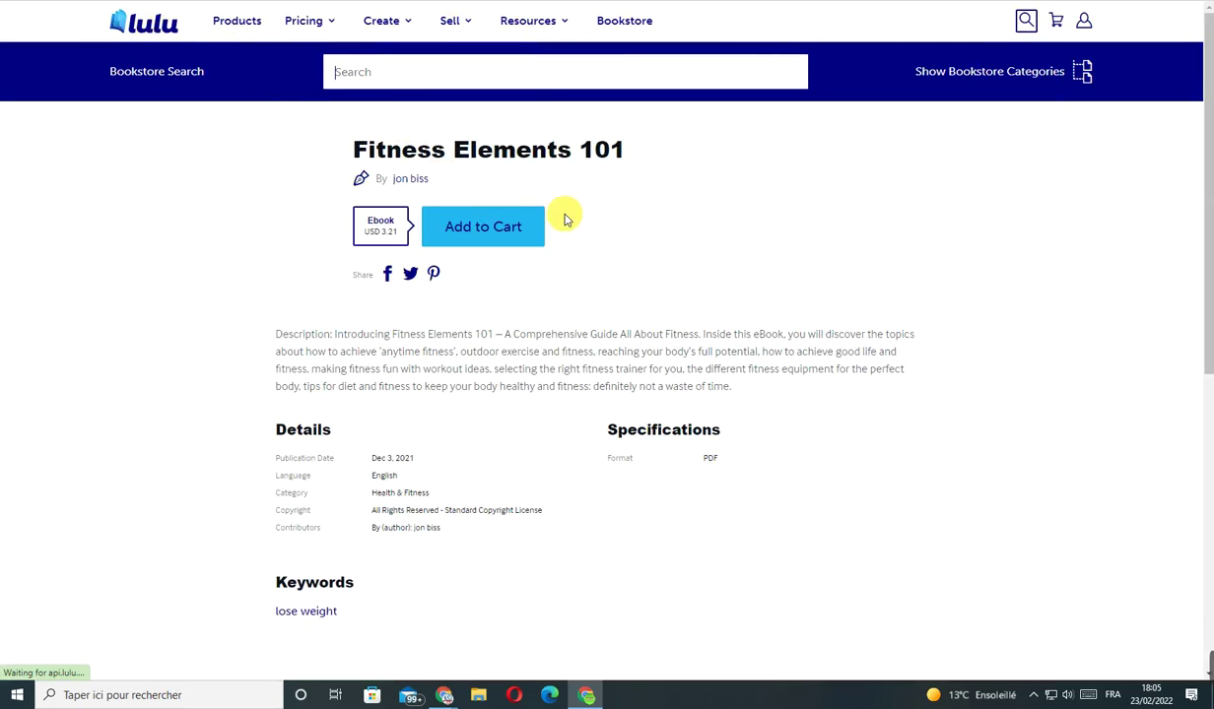
pyautogui.hotkey('alt', 'Left')
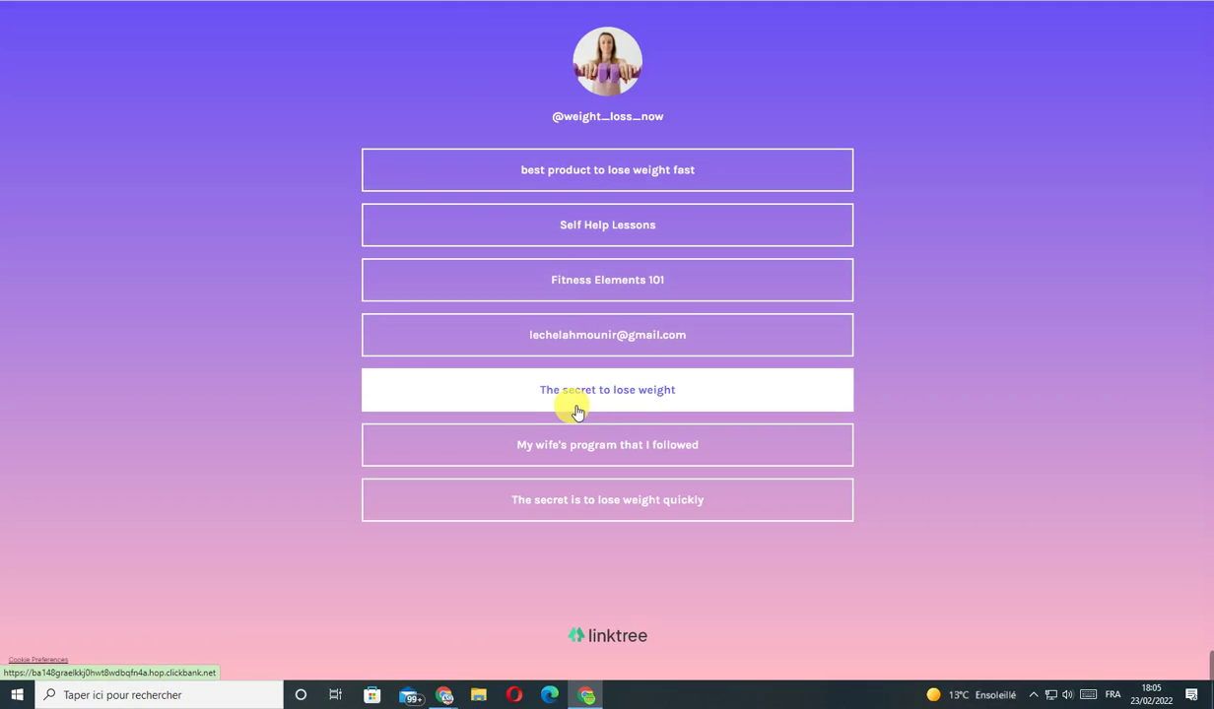
pyautogui.click(621, 394)
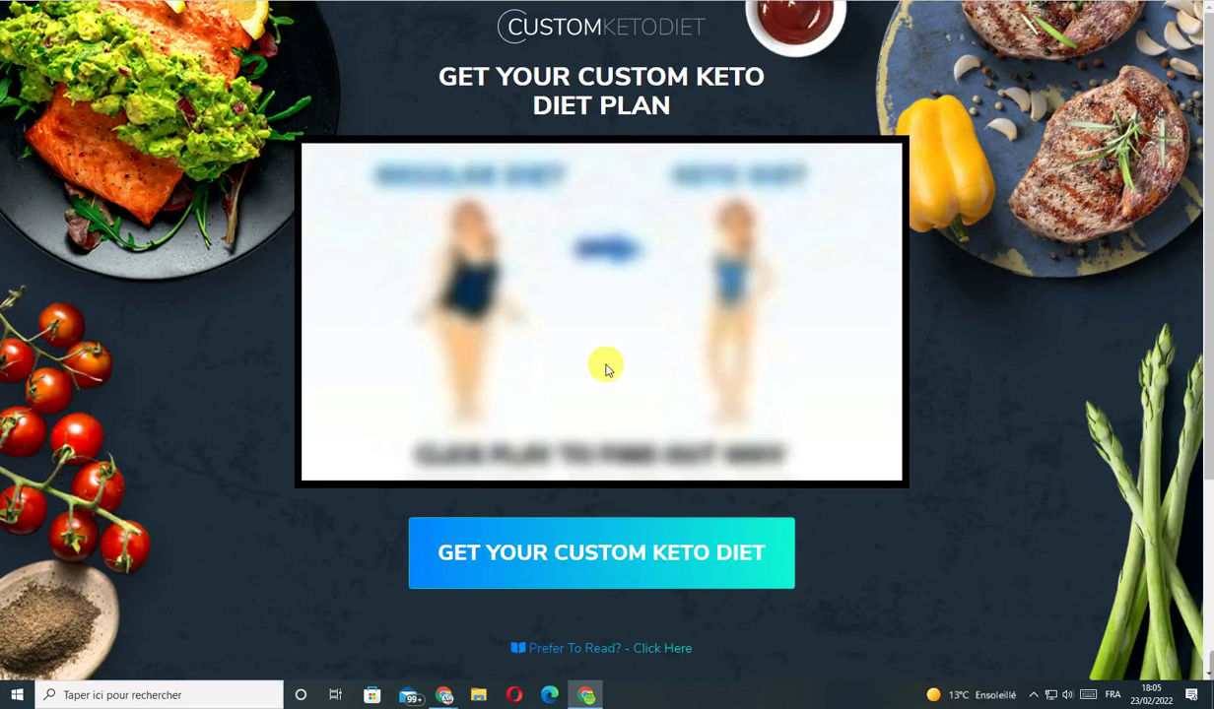
pyautogui.hotkey('alt', 'Left')
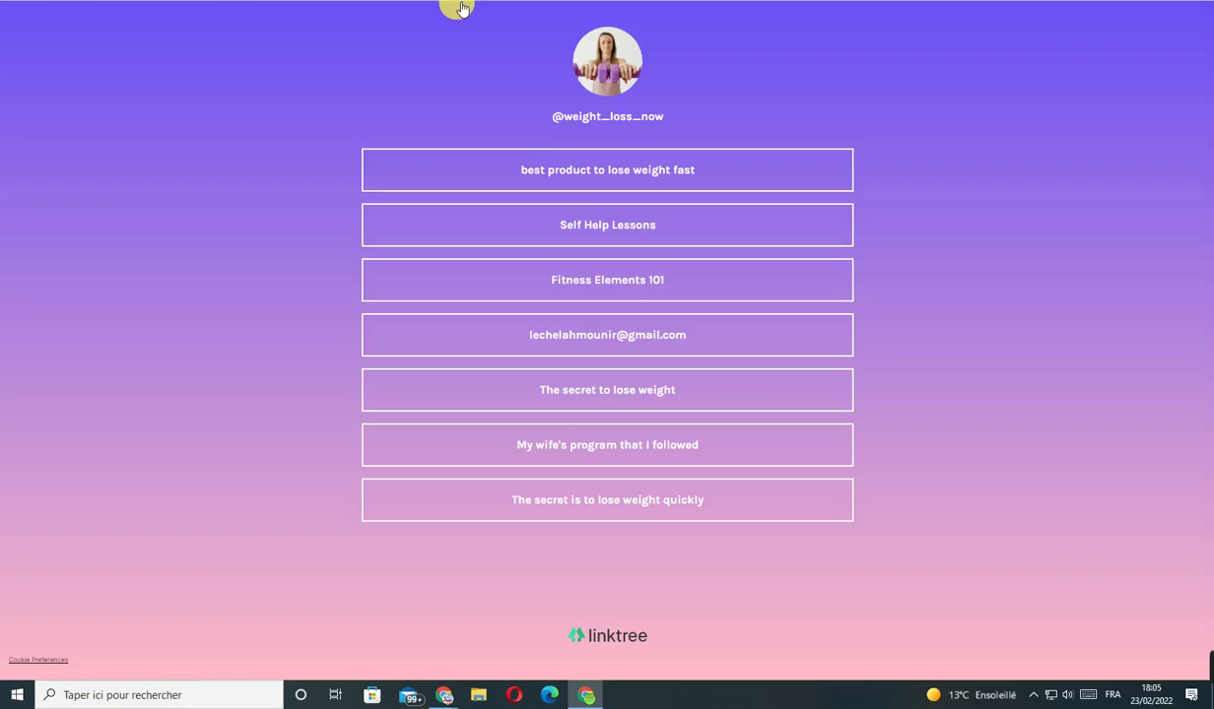
pyautogui.click(582, 182)
pyautogui.hotkey('alt', 'Left')
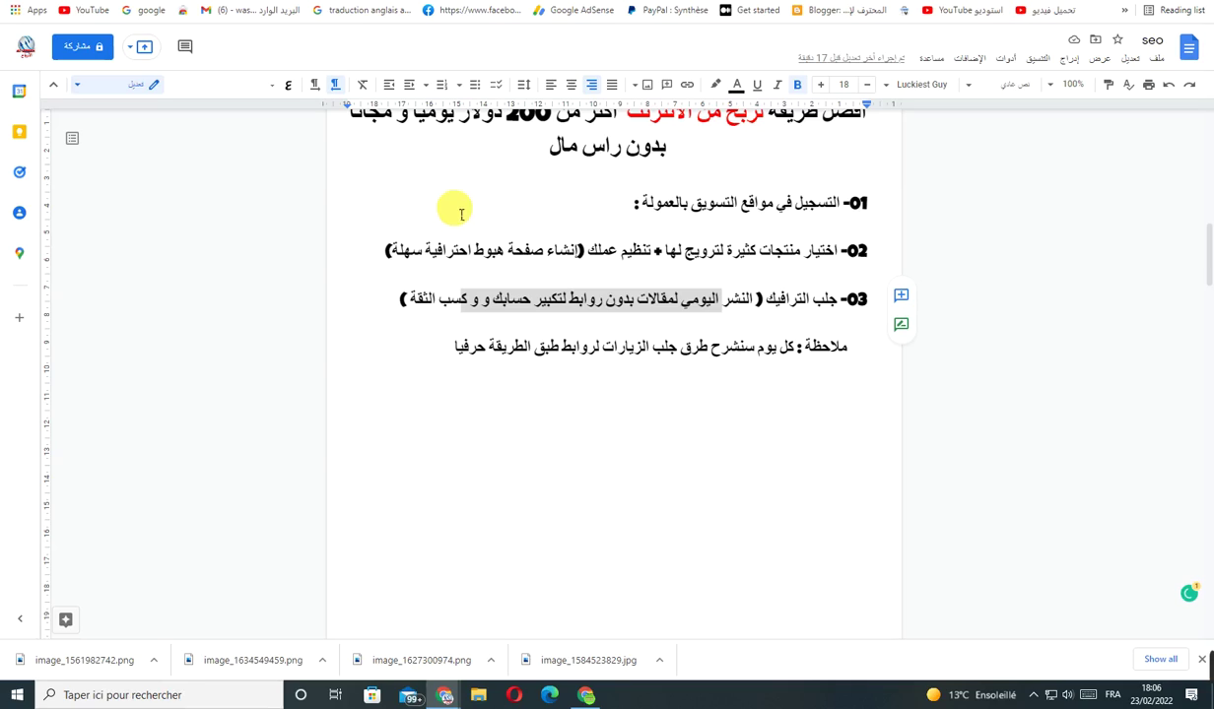
# In the Google Docs plan, highlight the parenthesised text of point 03 and place the cursor in the note below it
pyautogui.moveTo(461, 299); pyautogui.dragTo(418, 305)
pyautogui.click(725, 301)
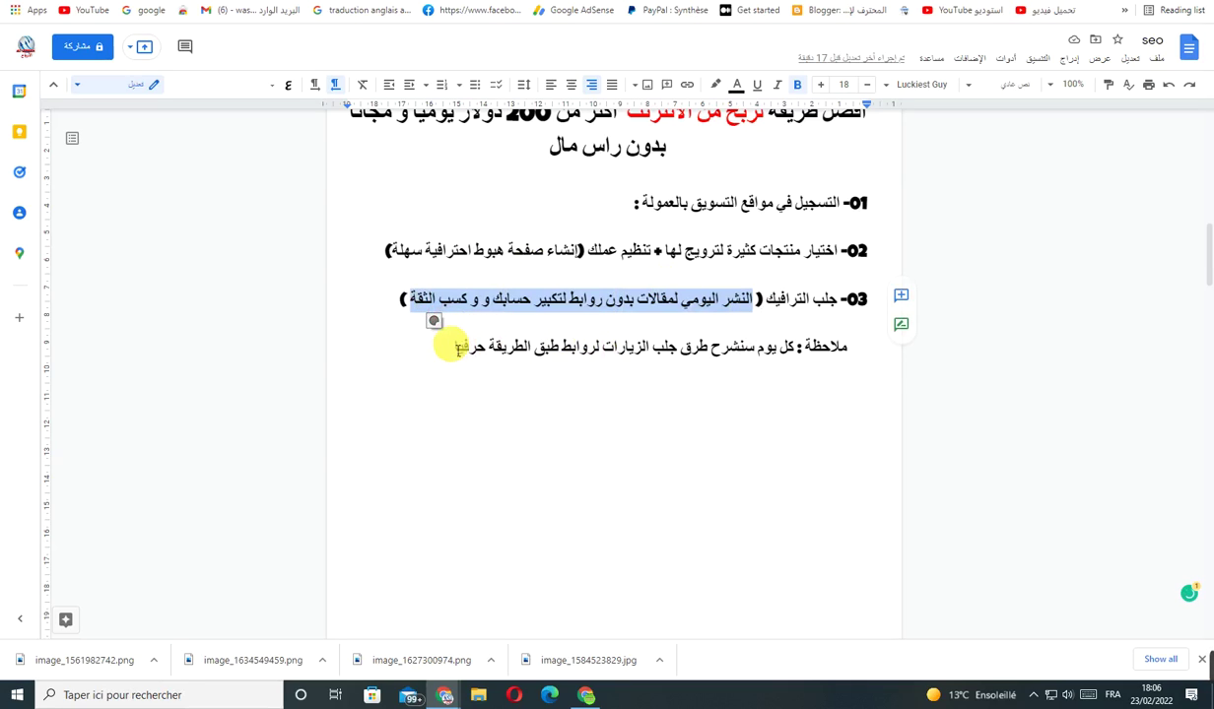
pyautogui.click(554, 347)
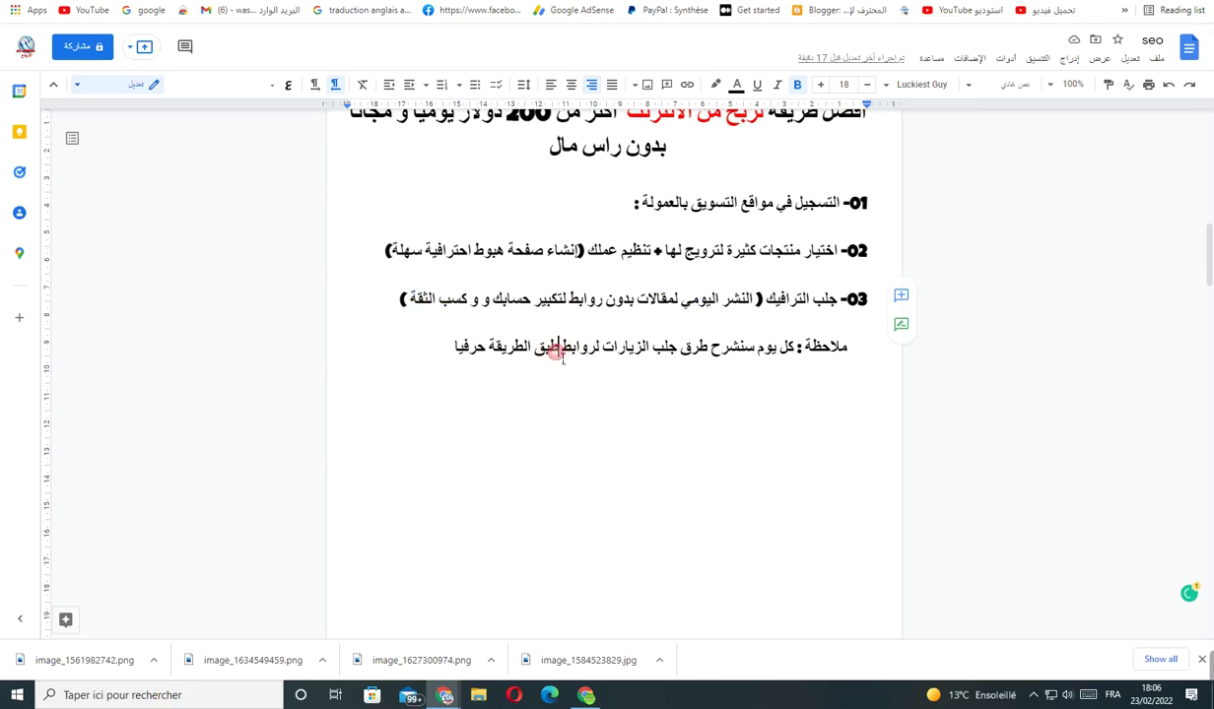
# In the plan's note, insert a space between "لروابط" and "طبق" and highlight the note's closing words
pyautogui.write('أ')
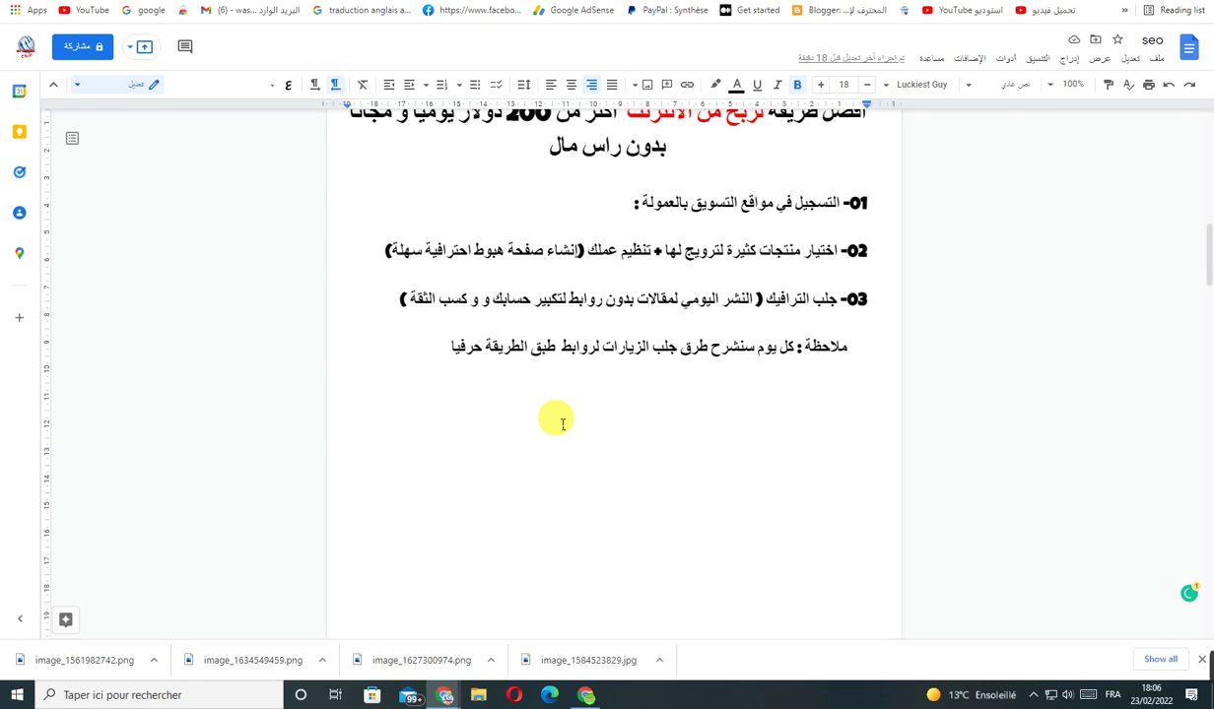
pyautogui.click(434, 340)
pyautogui.moveTo(434, 347); pyautogui.dragTo(597, 360)
pyautogui.click(433, 346)
pyautogui.moveTo(434, 347); pyautogui.dragTo(599, 357)
pyautogui.scroll(-1, 596, 527)
pyautogui.scroll(-3, 592, 525)
pyautogui.scroll(5, 572, 463)
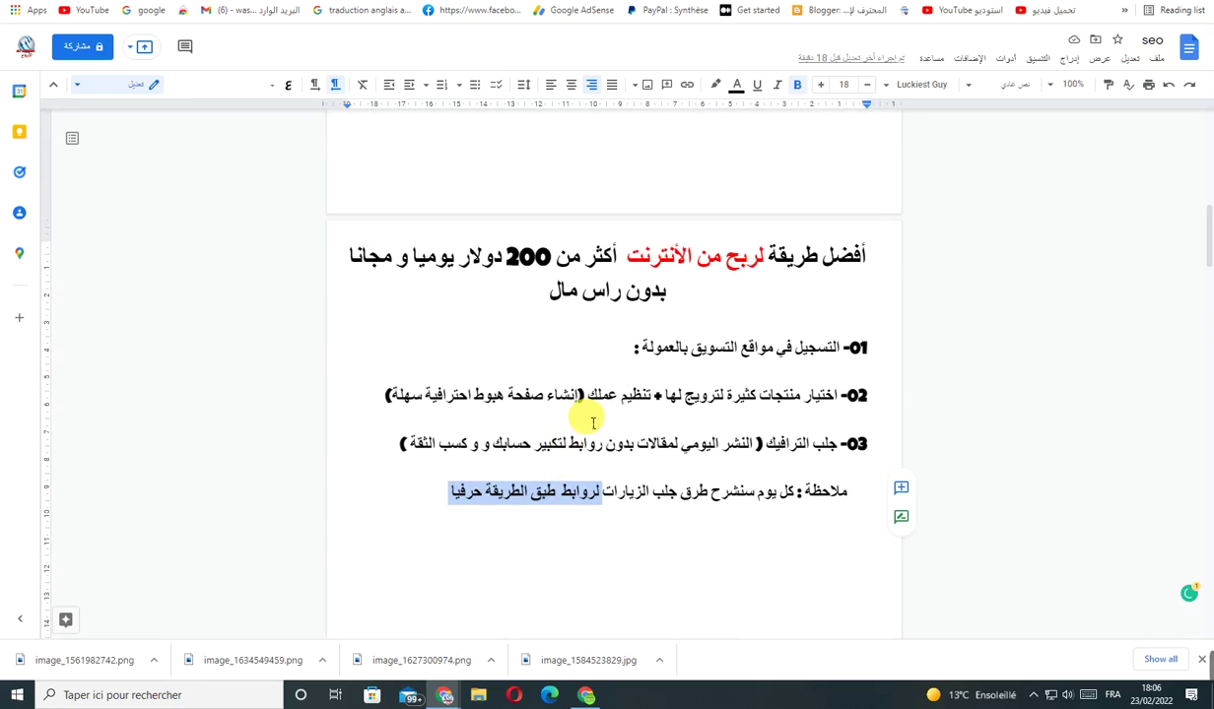
pyautogui.click(778, 443)
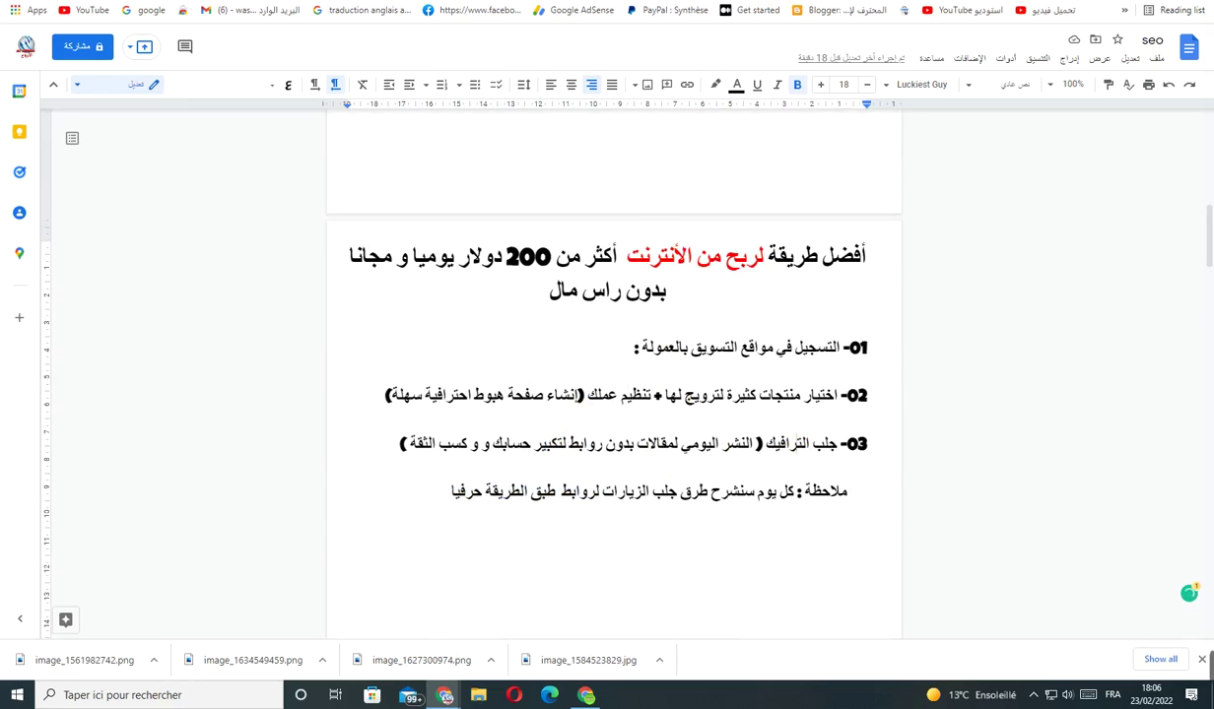
pyautogui.hotkey('ctrl', 'Tab')
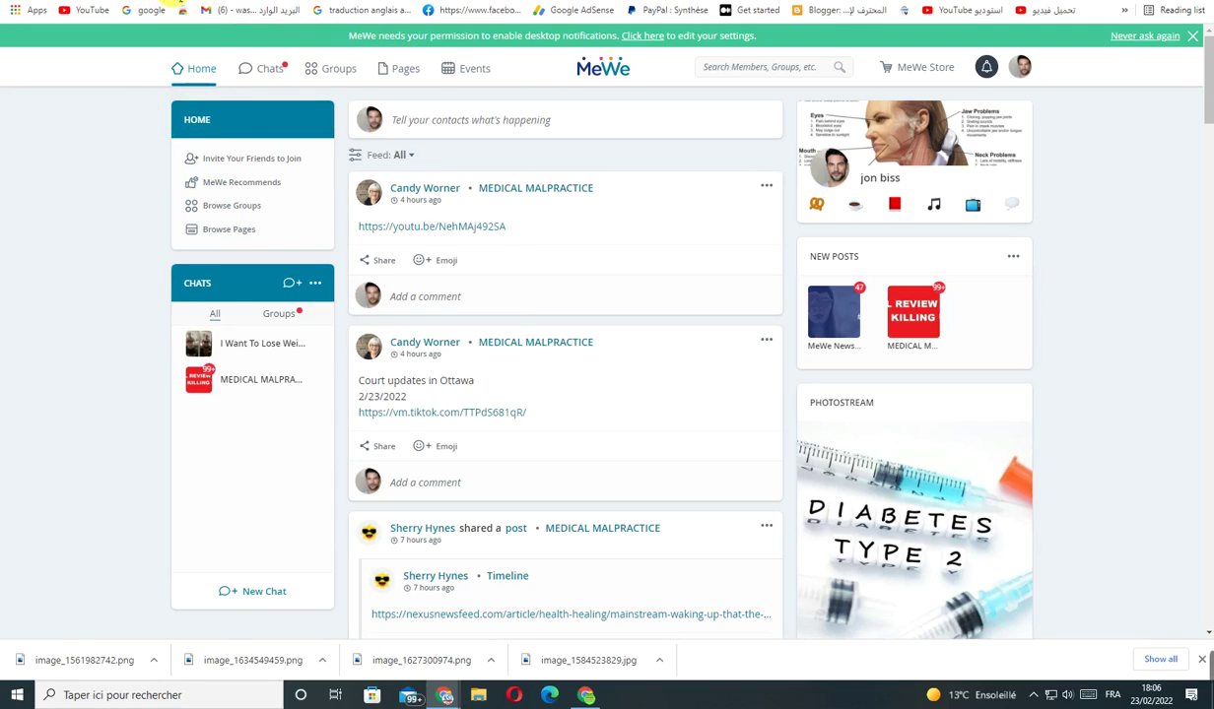
pyautogui.rightClick(197, 5)
pyautogui.click(297, 214)
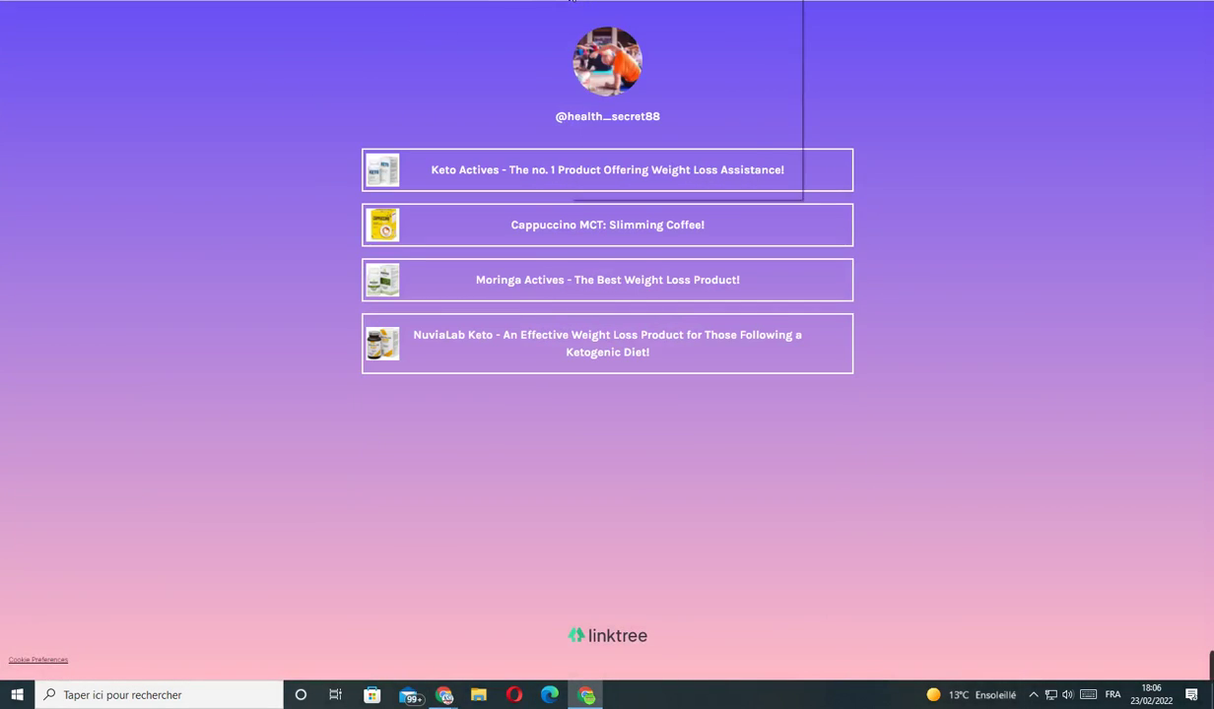
pyautogui.rightClick(570, 2)
pyautogui.click(618, 102)
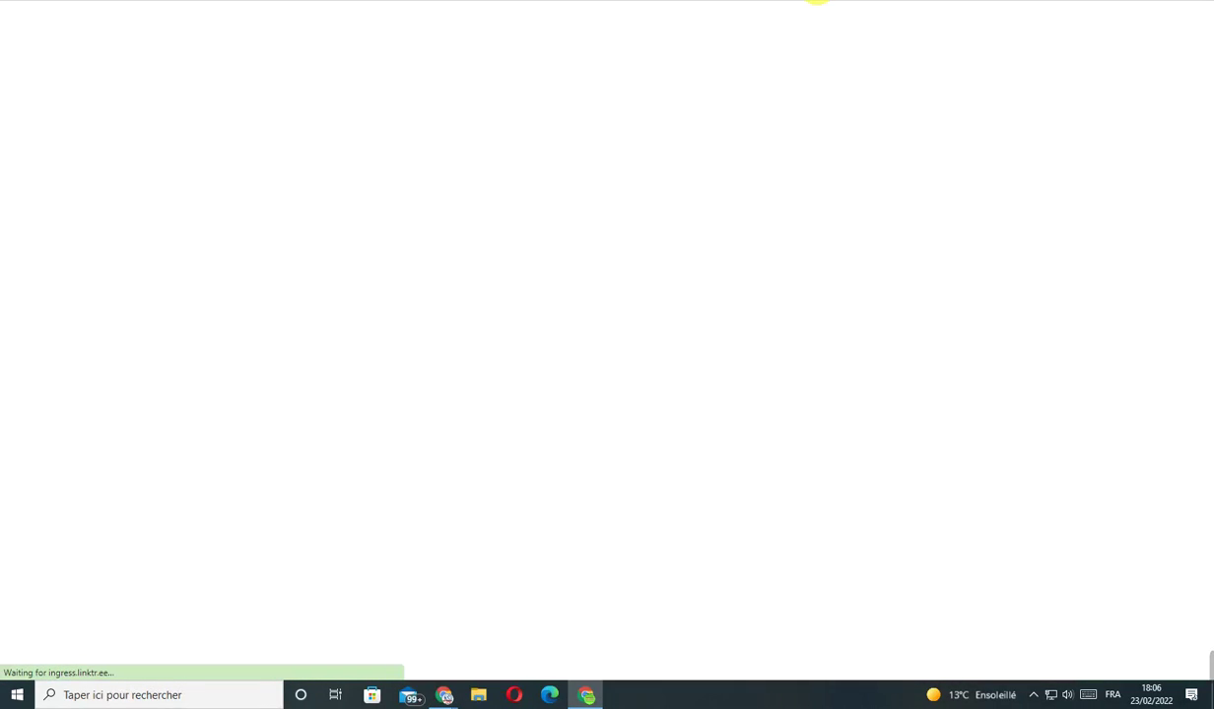
pyautogui.scroll(-1, 494, 345)
pyautogui.scroll(-3, 494, 345)
pyautogui.scroll(4, 521, 401)
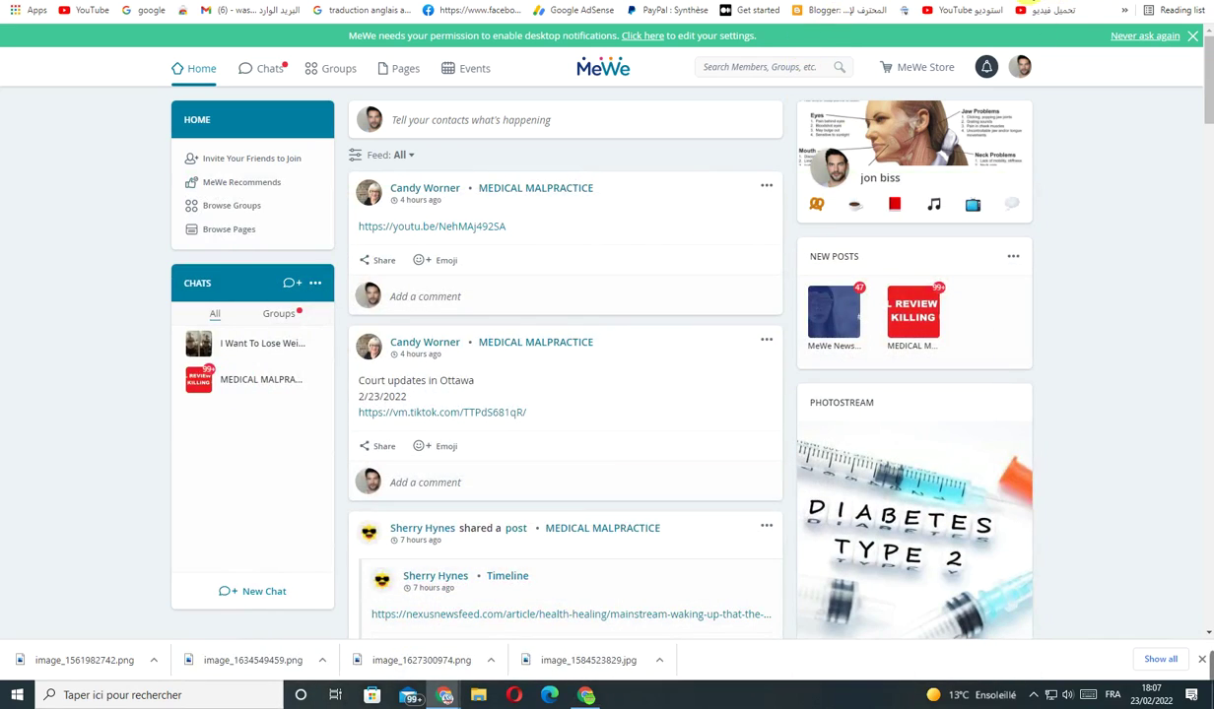
# Examine MeWe's Similarweb statistics for visits, top countries and traffic sources, highlighting the United States share, and close the report
pyautogui.click(973, 2)
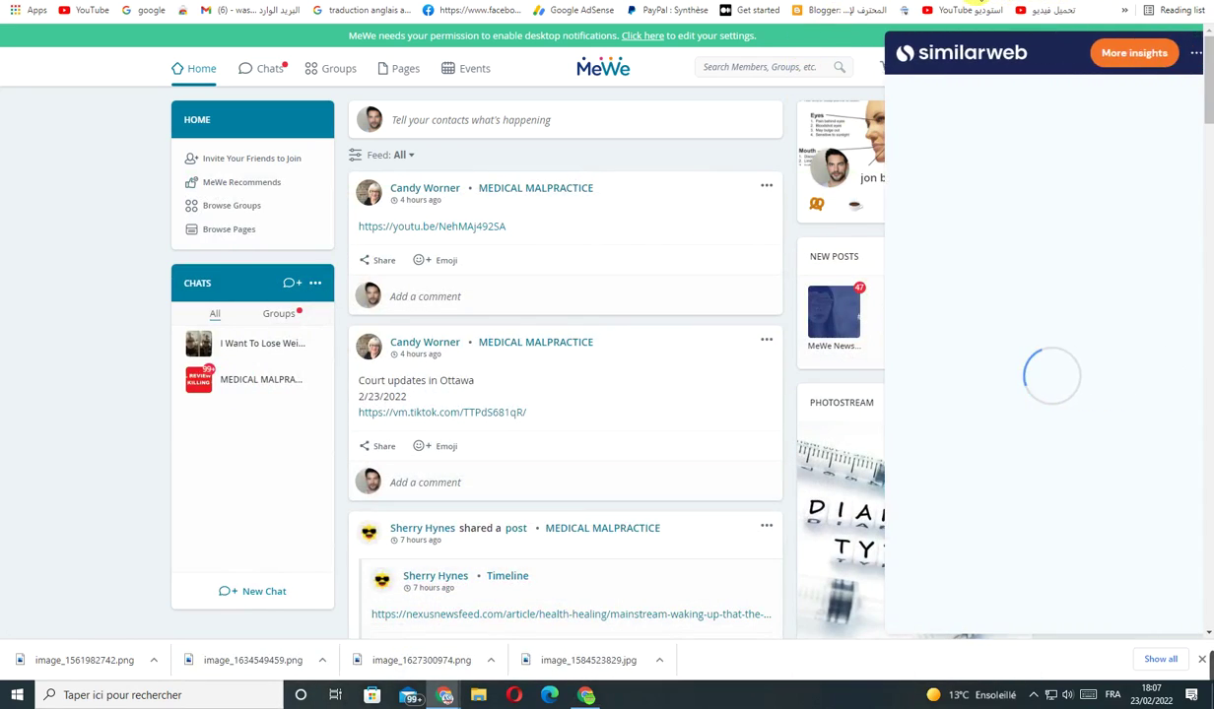
pyautogui.scroll(-3, 1084, 394)
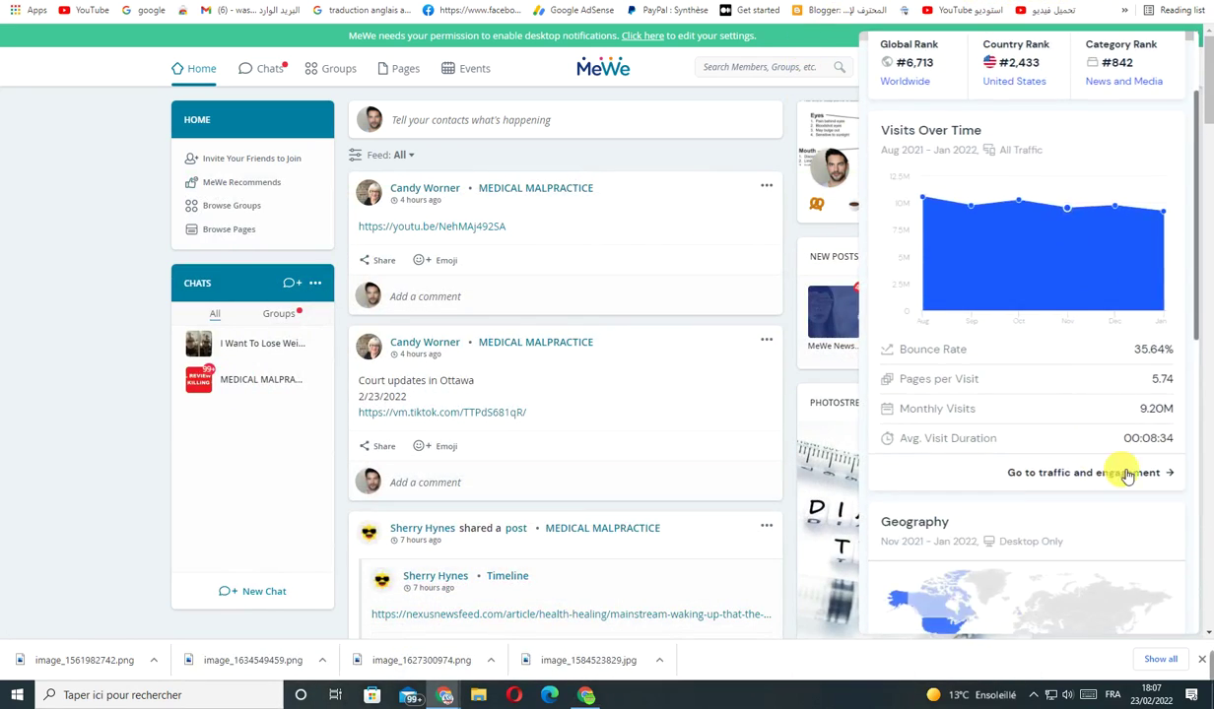
pyautogui.scroll(-5, 1133, 404)
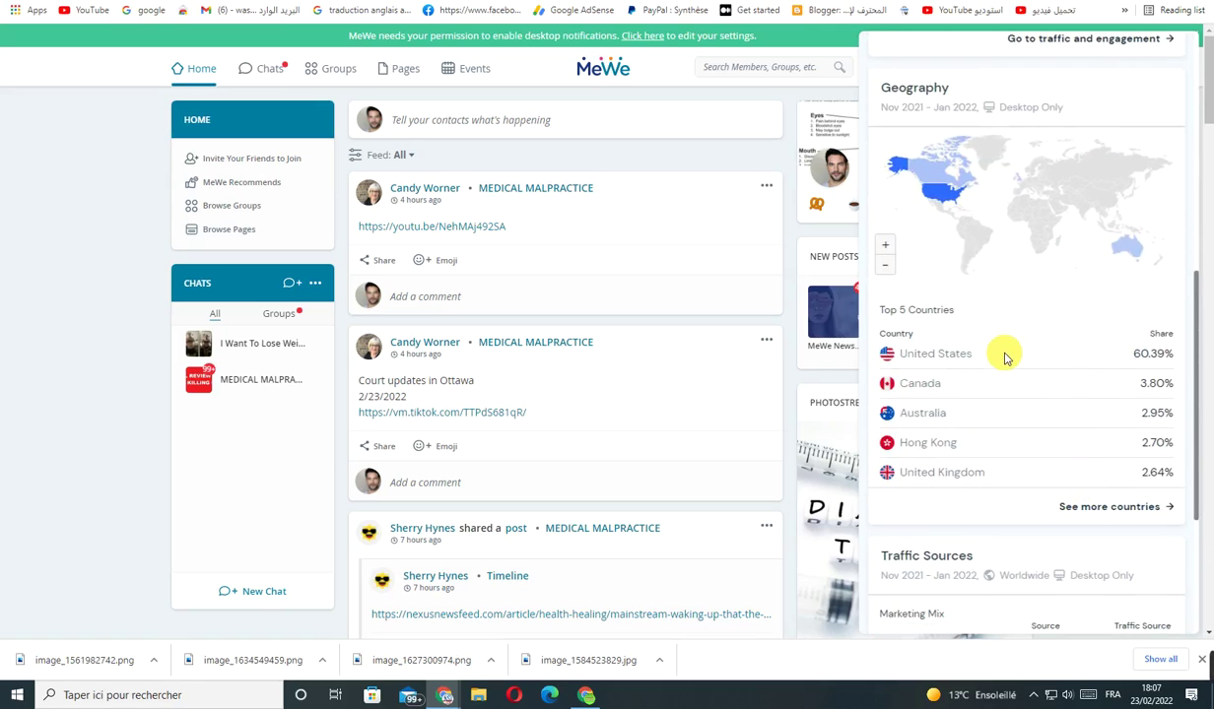
pyautogui.moveTo(1129, 354); pyautogui.dragTo(1179, 361)
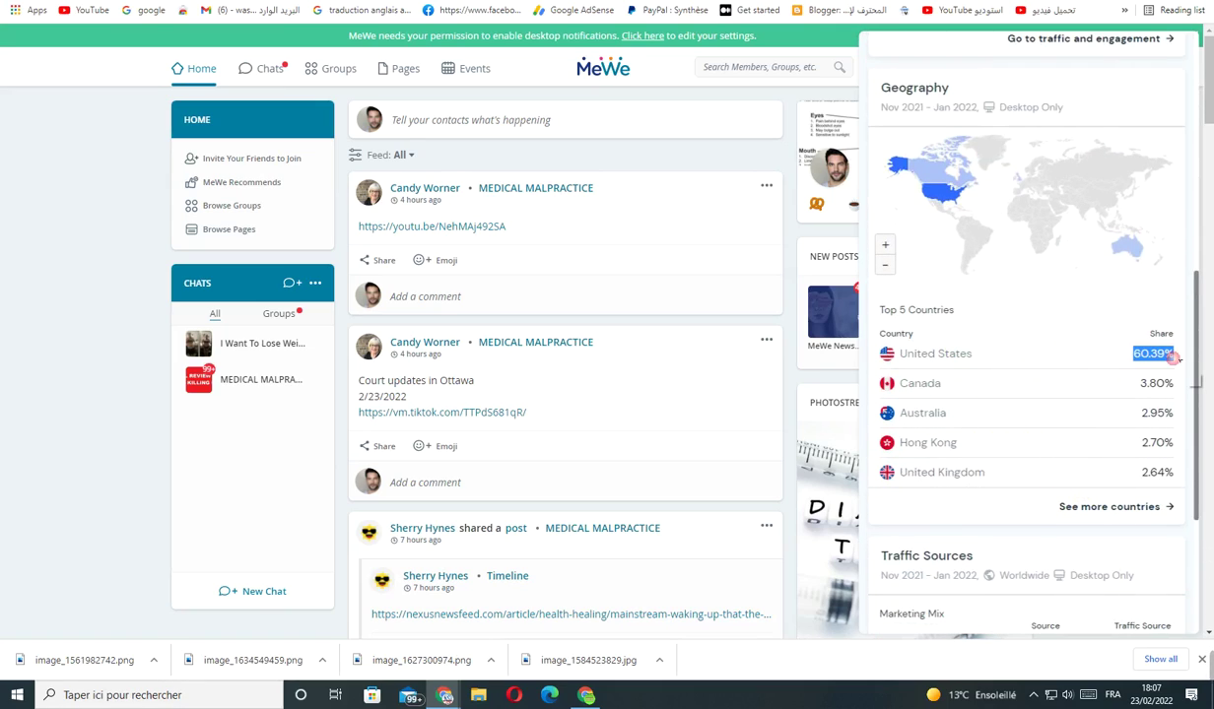
pyautogui.scroll(-3, 1127, 384)
pyautogui.moveTo(962, 404)
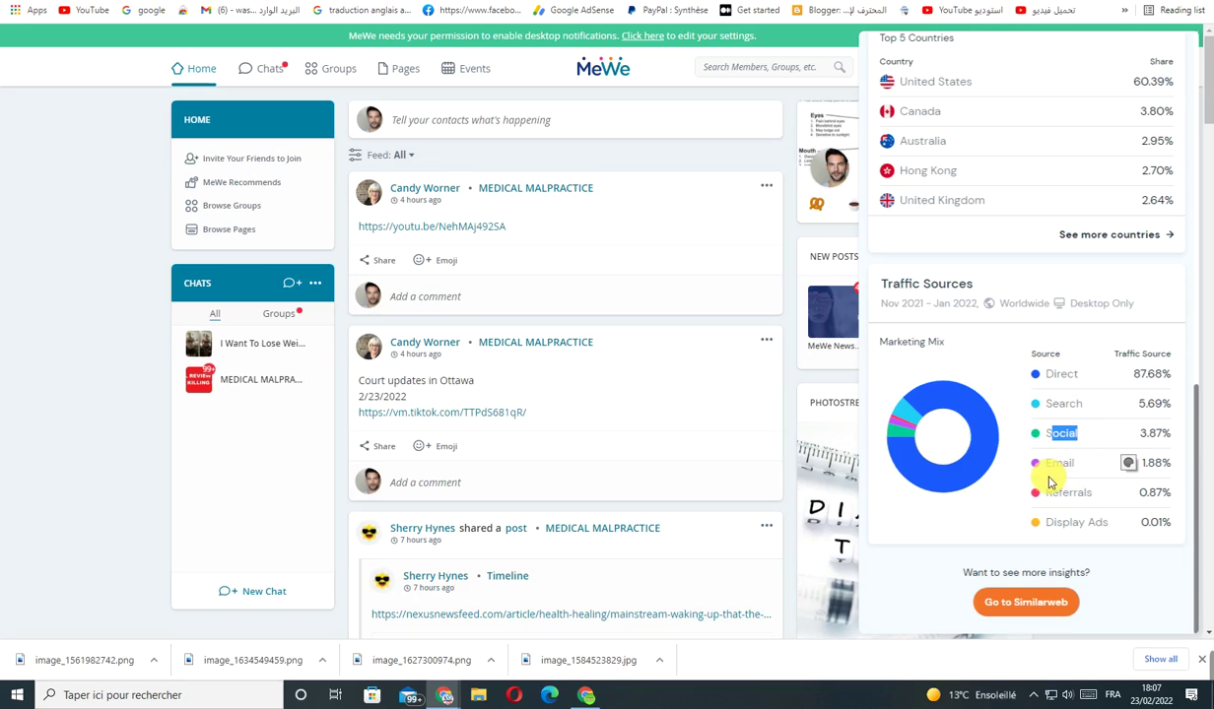
pyautogui.scroll(3, 935, 474)
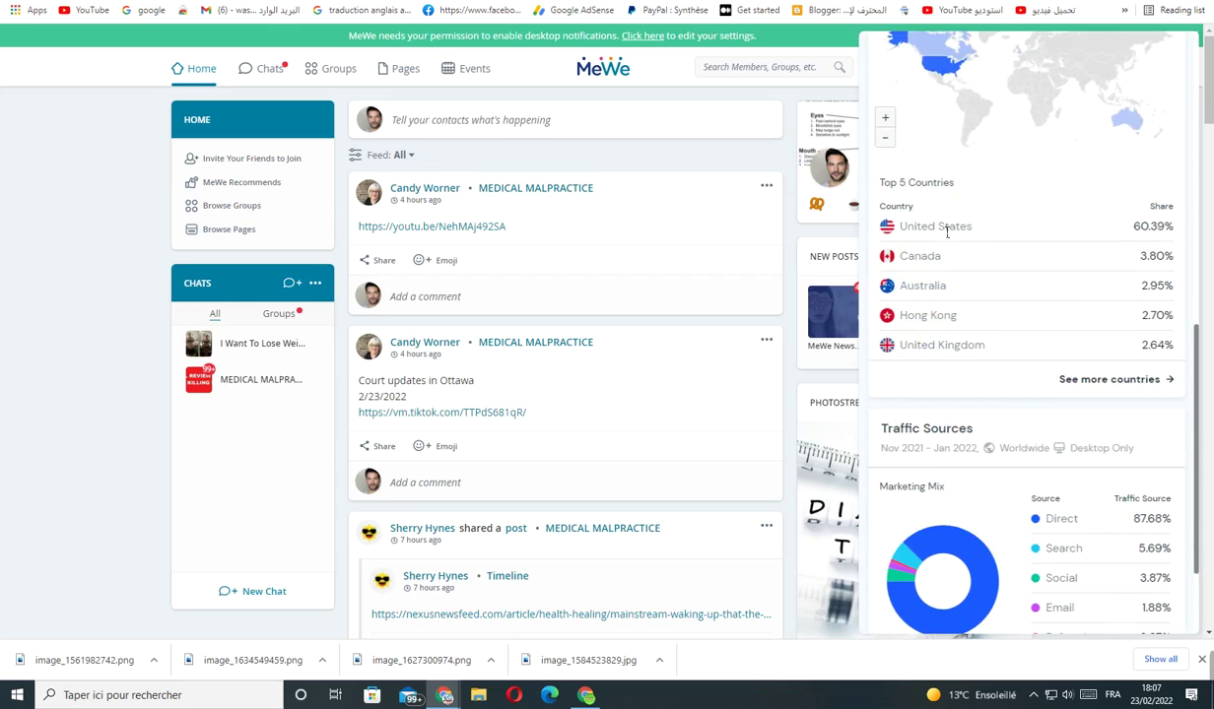
pyautogui.moveTo(900, 237); pyautogui.dragTo(947, 213)
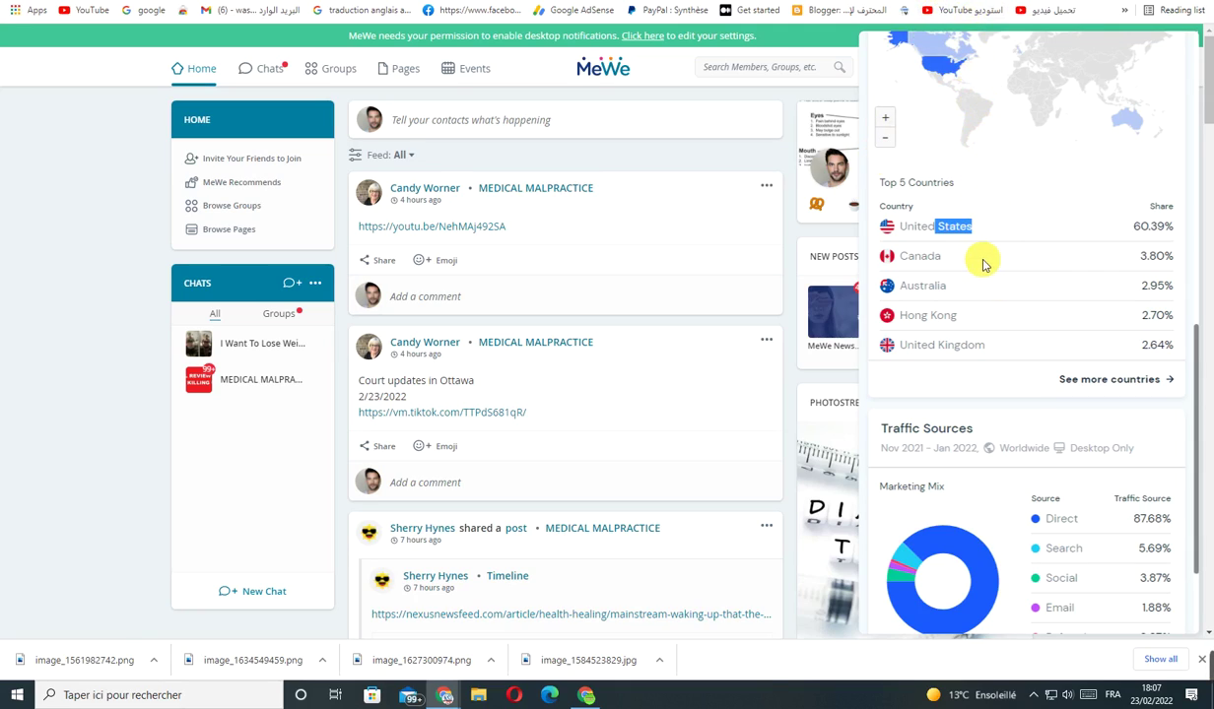
pyautogui.click(143, 325)
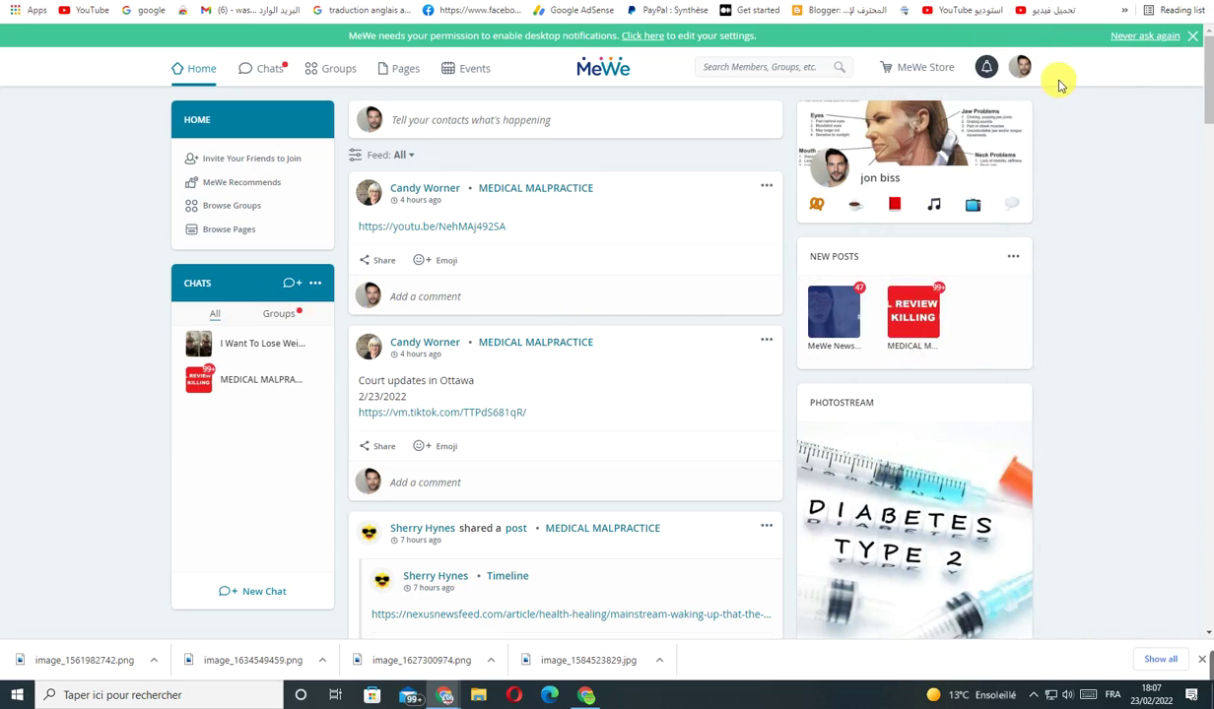
# Permanently dismiss MeWe's desktop notification request and review the account's own profile, including its background photo and posts
pyautogui.click(1151, 35)
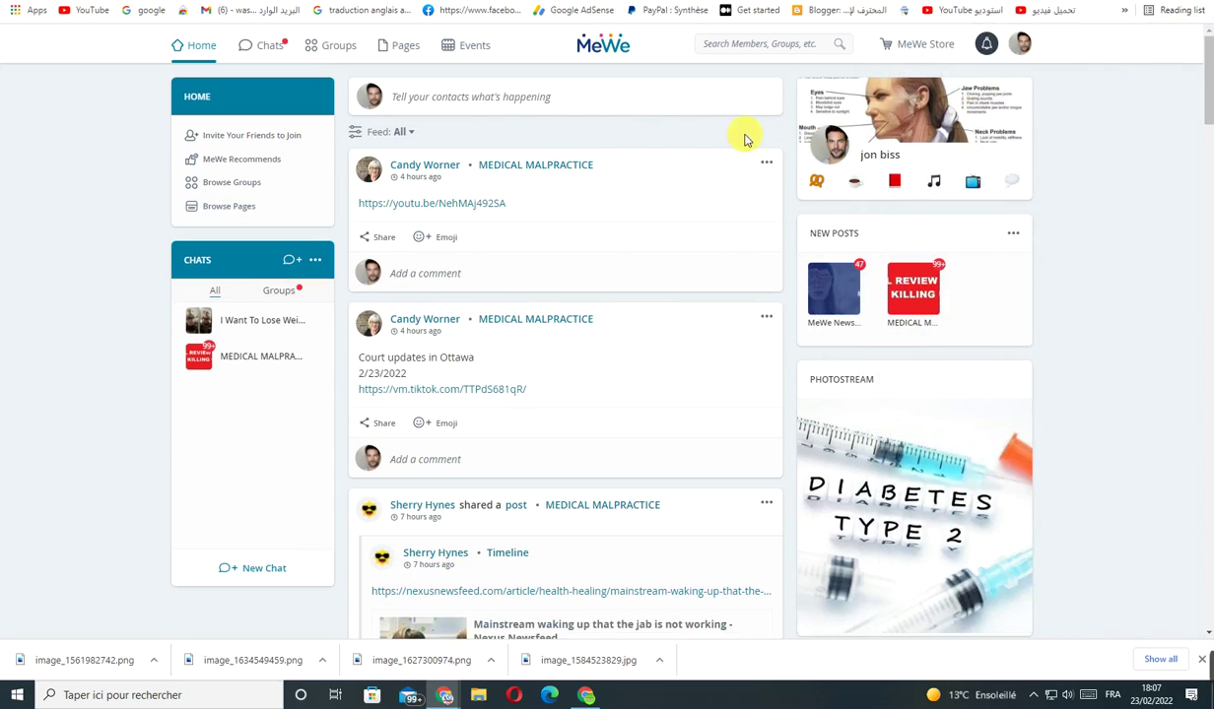
pyautogui.click(1020, 44)
pyautogui.click(972, 93)
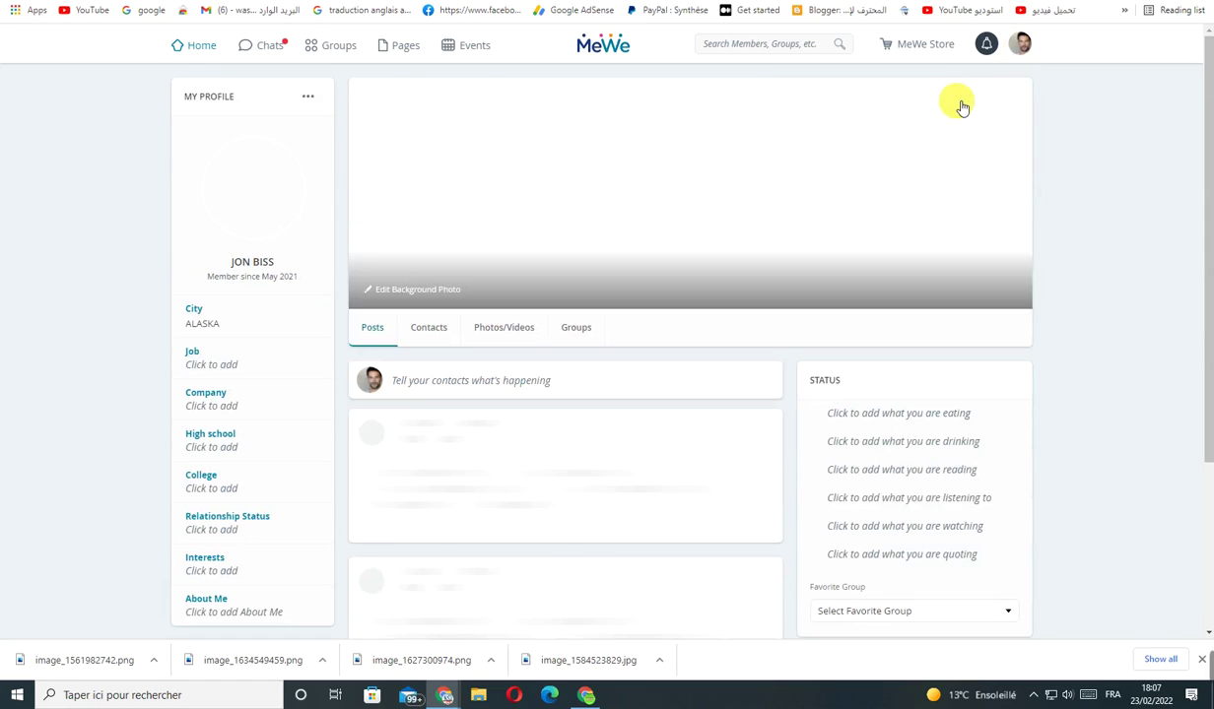
pyautogui.scroll(-6, 474, 412)
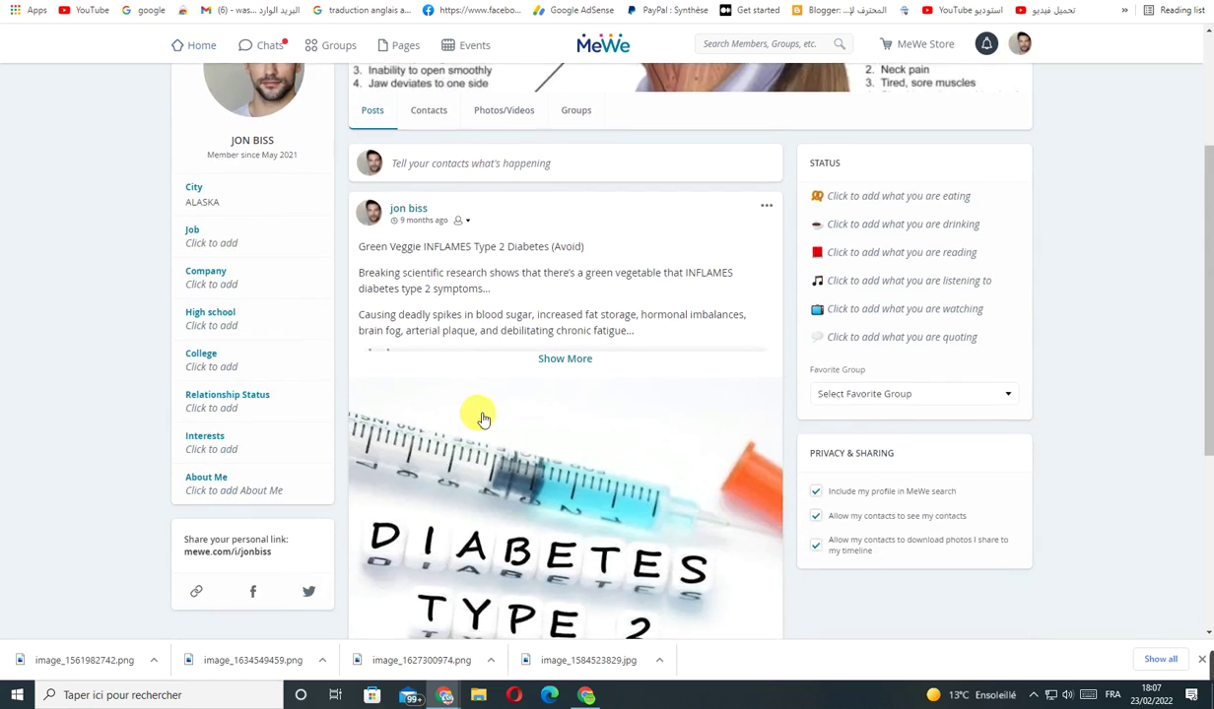
pyautogui.scroll(6, 490, 429)
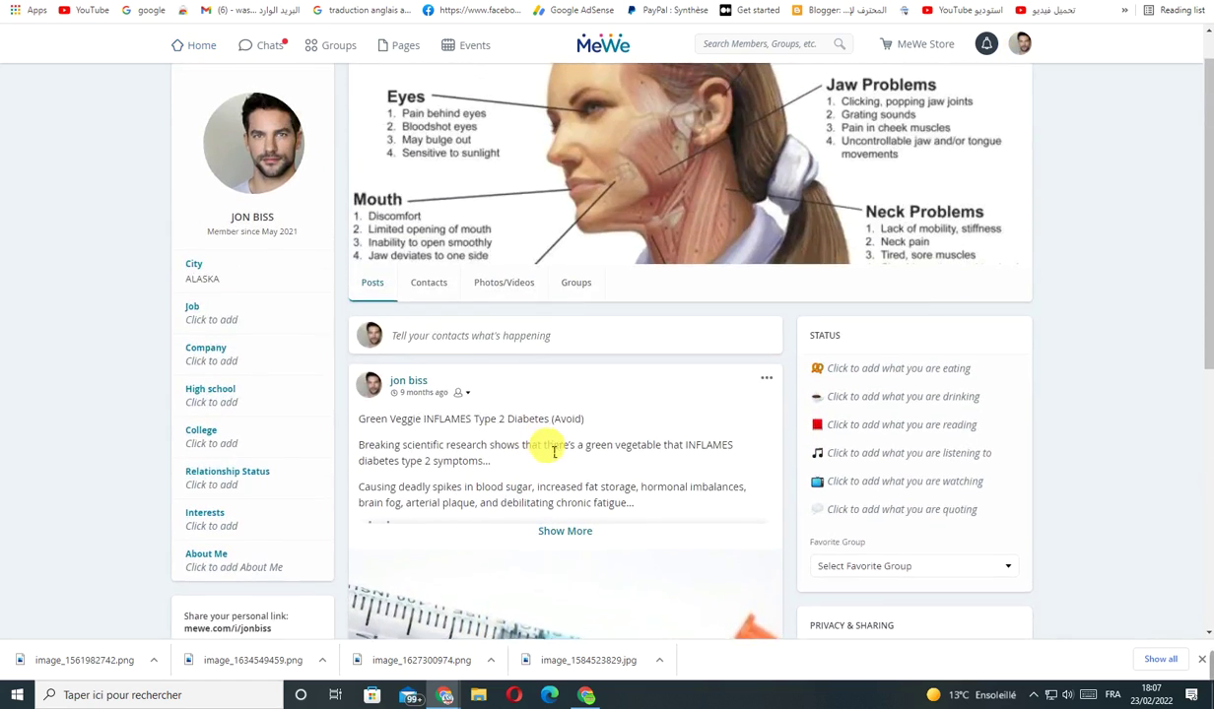
pyautogui.moveTo(274, 194)
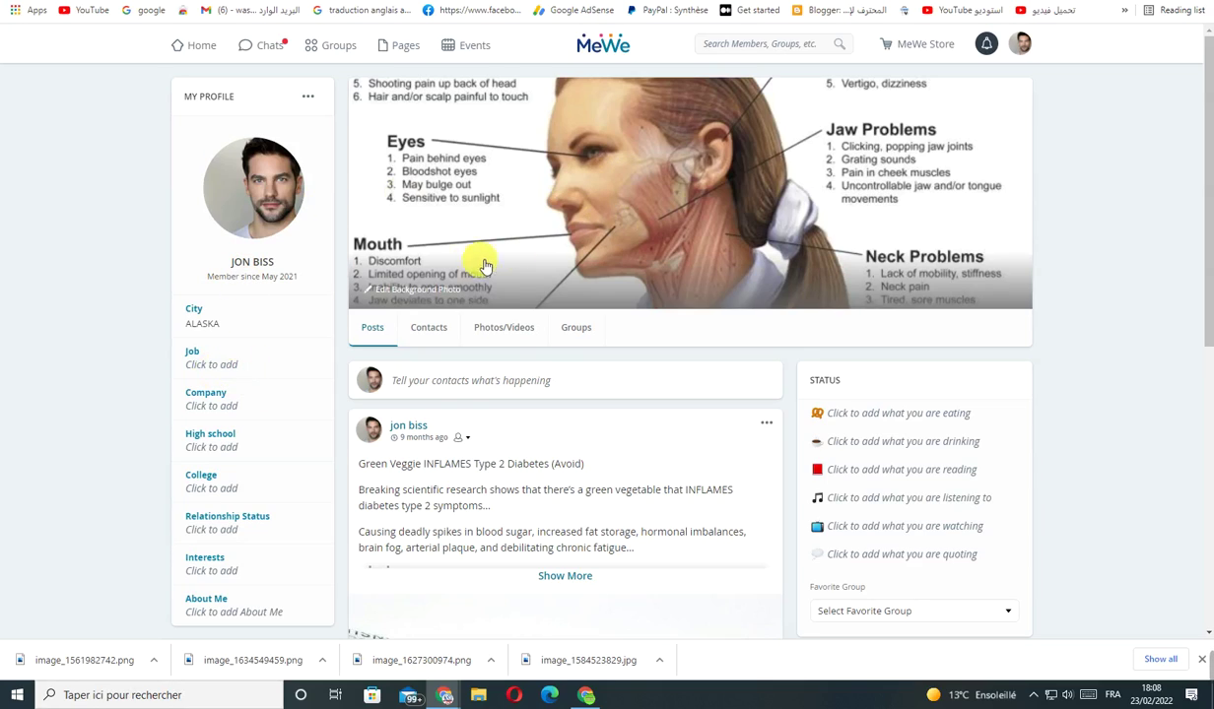
pyautogui.scroll(-3, 561, 419)
pyautogui.scroll(-3, 562, 419)
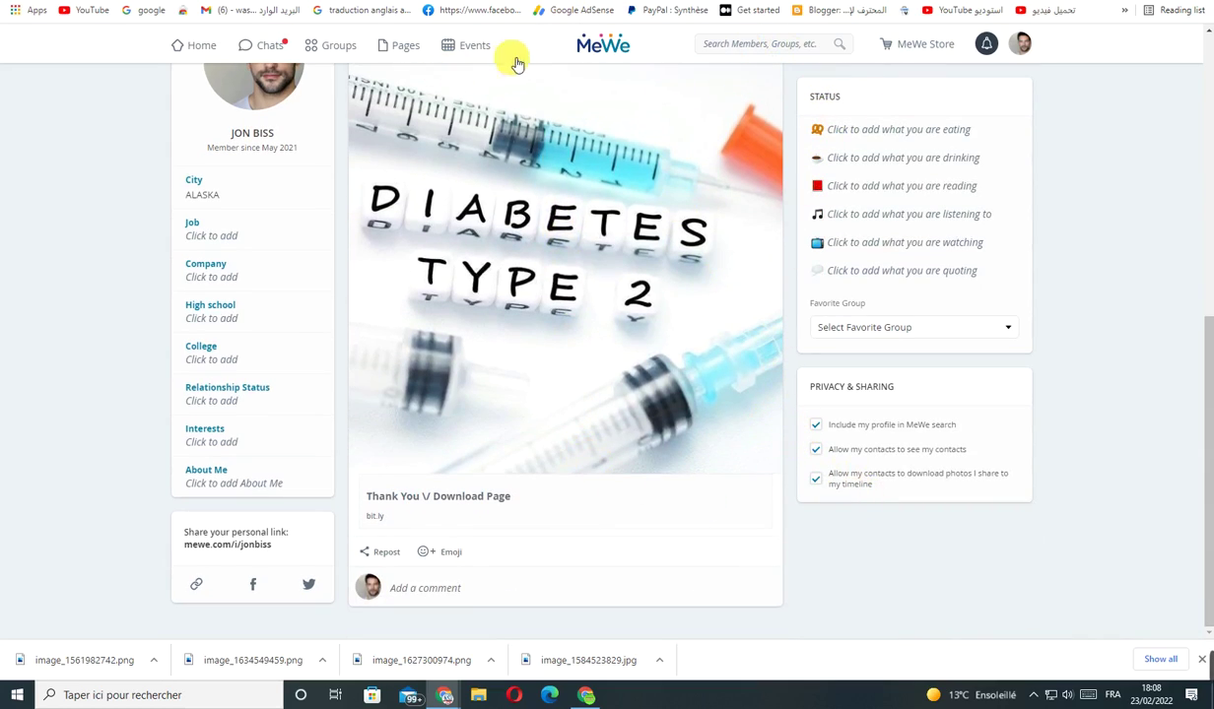
# Return from the profile to the MeWe home feed and reload it
pyautogui.click(185, 46)
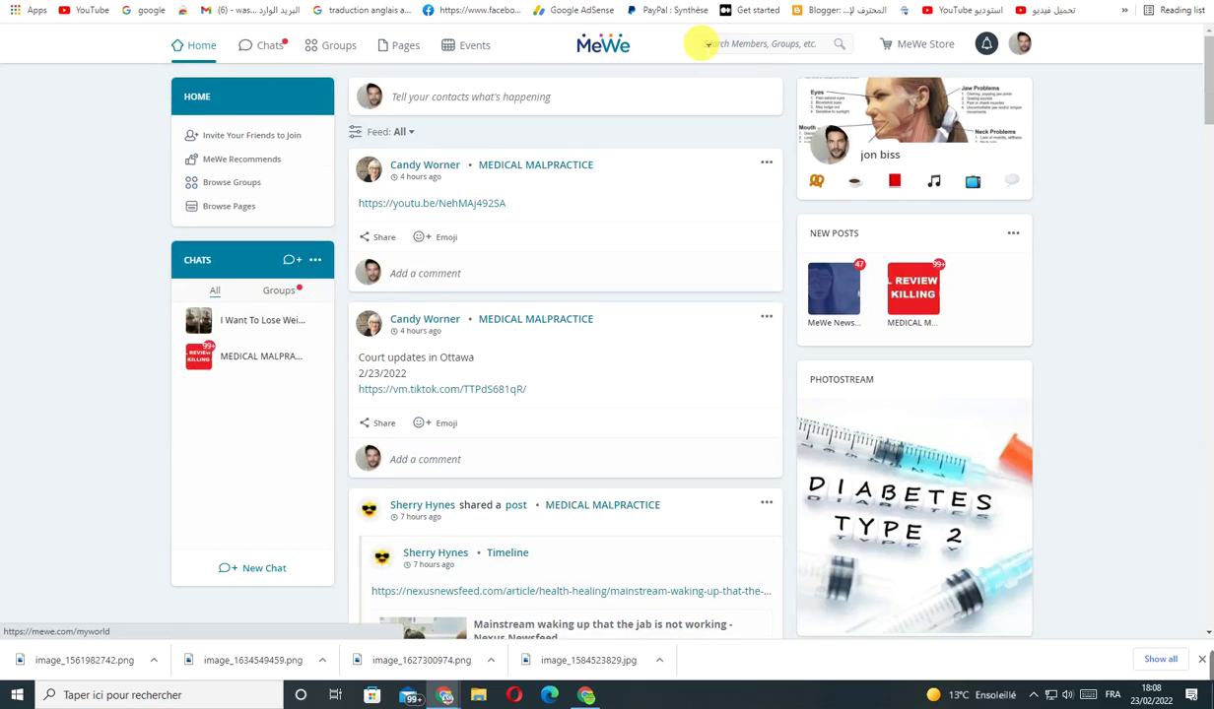
pyautogui.click(185, 61)
pyautogui.click(730, 44)
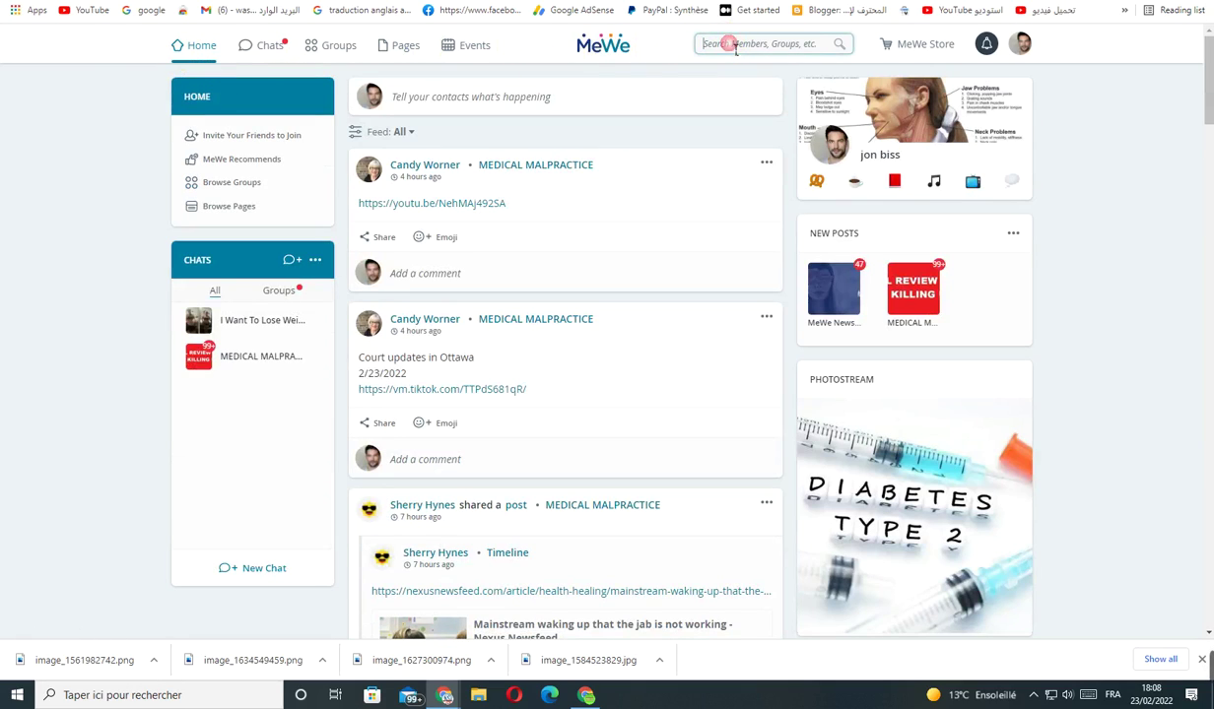
pyautogui.click(197, 56)
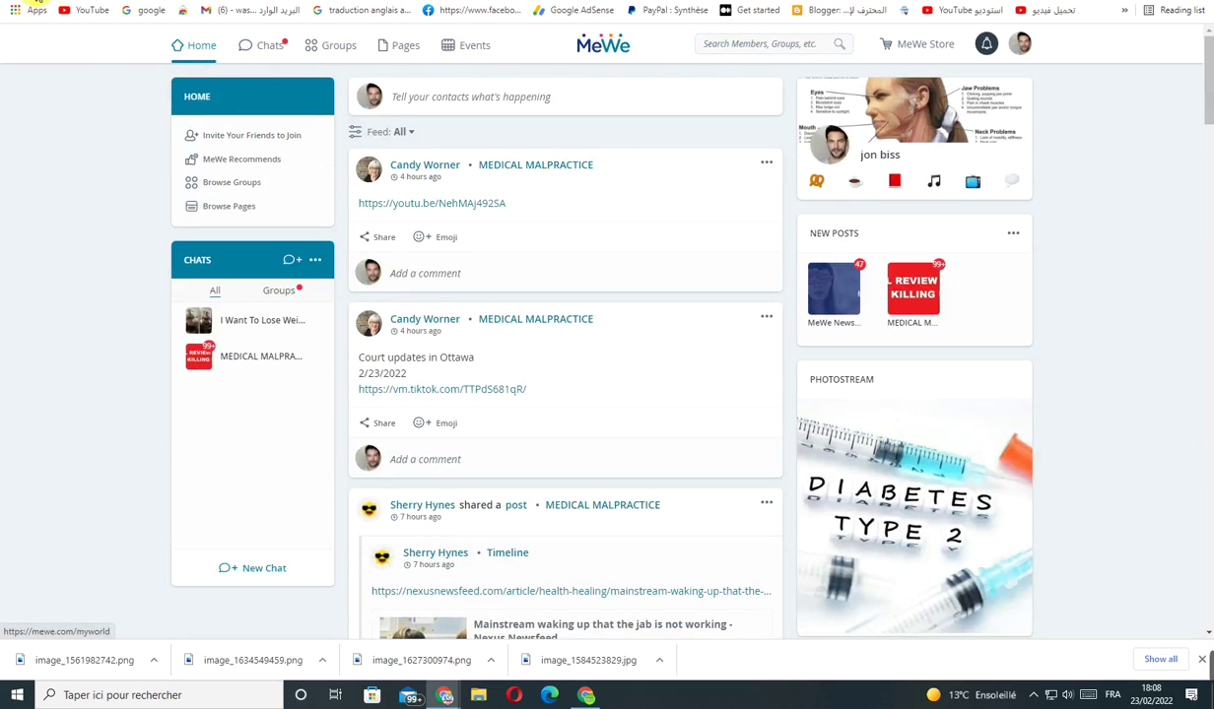
pyautogui.click(62, 3)
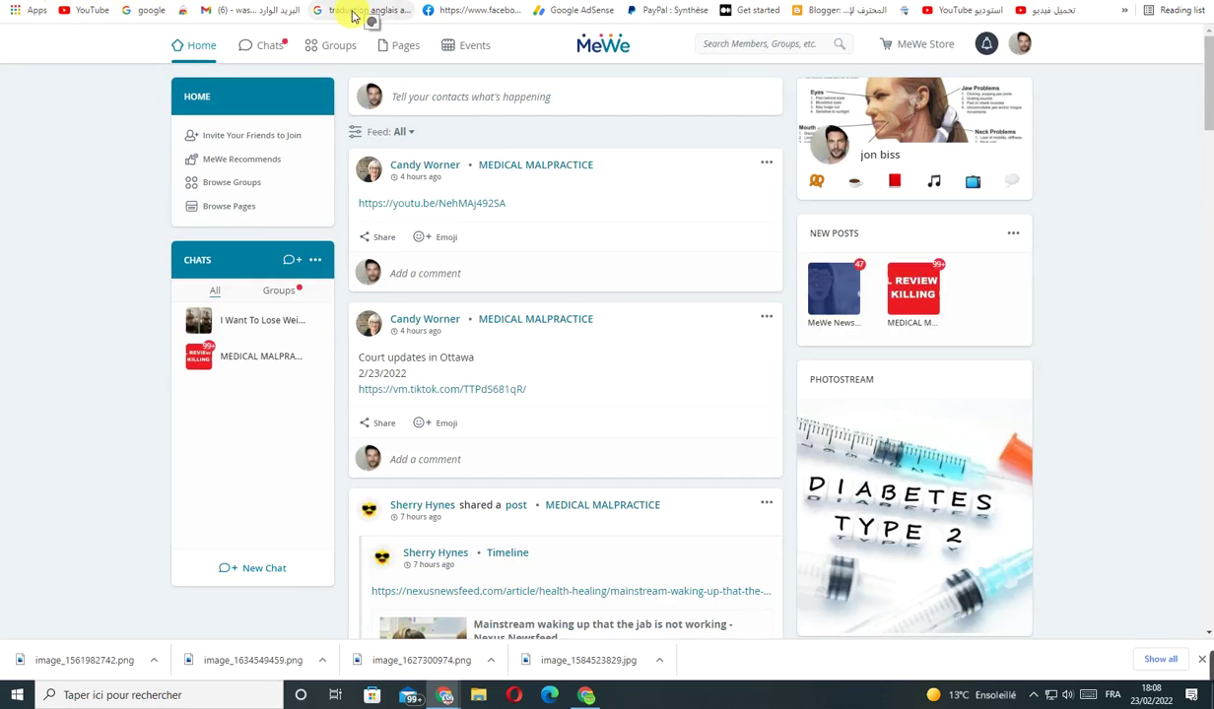
pyautogui.click(280, 52)
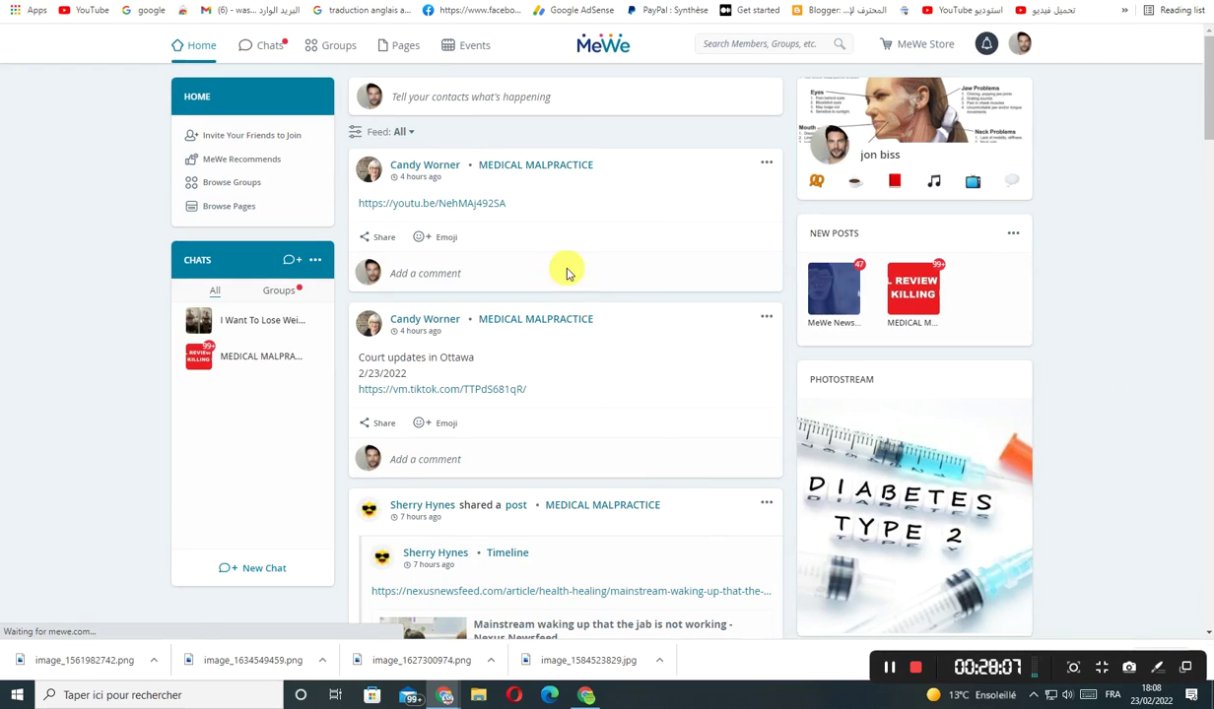
# Search MeWe for "lose weight", look through the overall matches and limit the results to groups
pyautogui.click(717, 51)
pyautogui.write('lose weight')
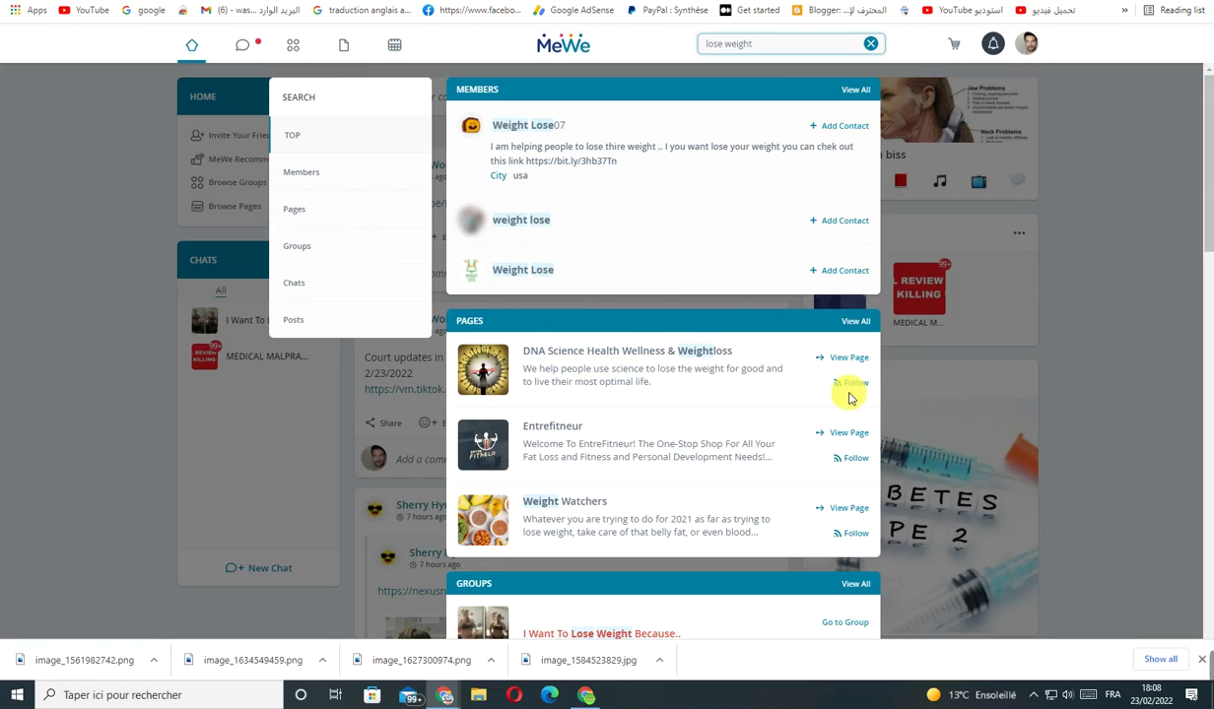
pyautogui.scroll(-4, 699, 522)
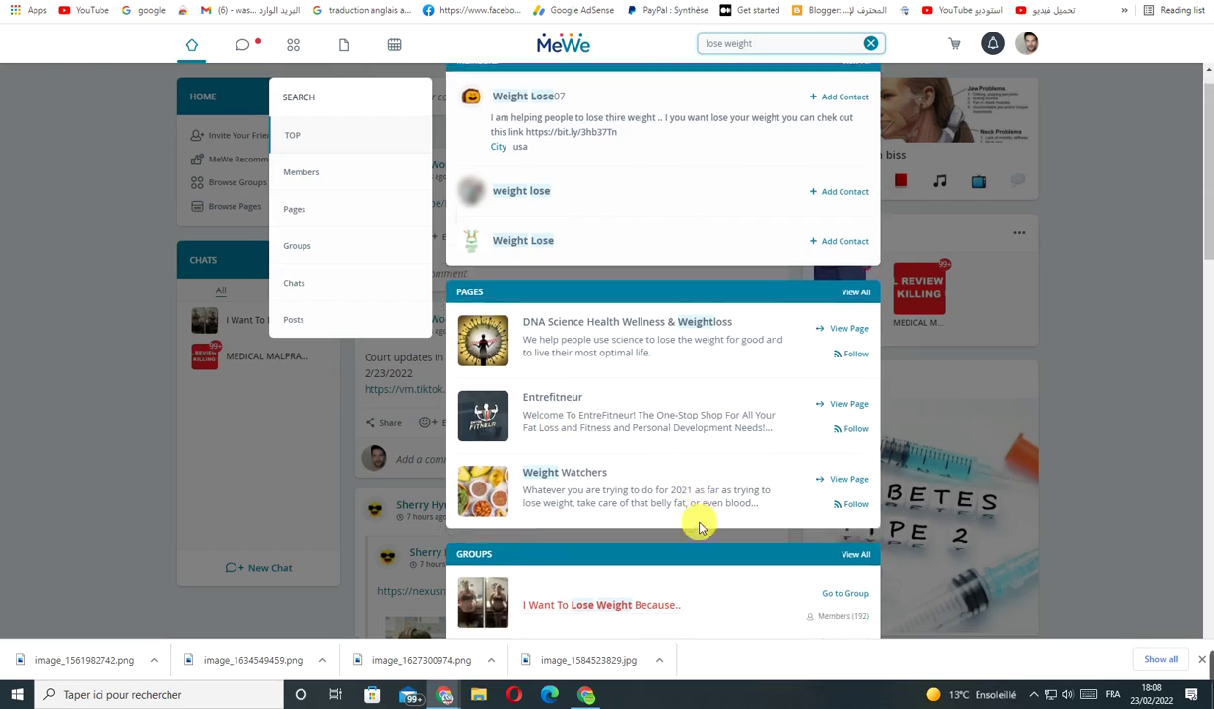
pyautogui.scroll(-1, 702, 533)
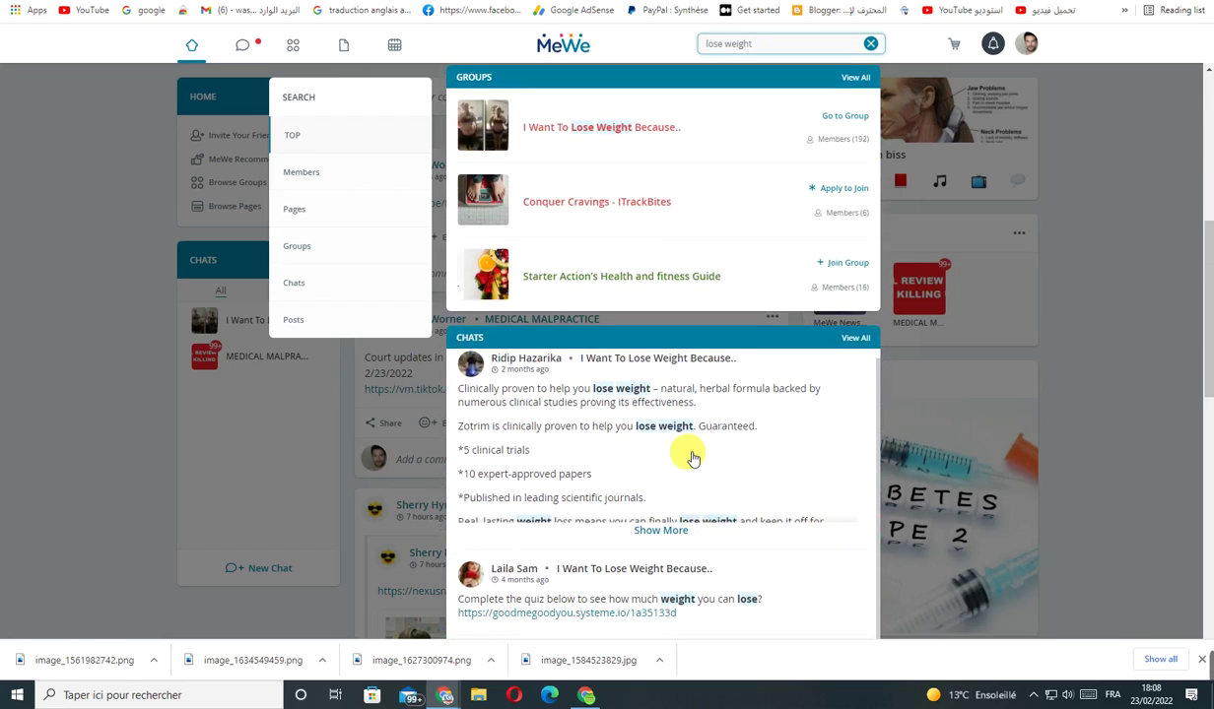
pyautogui.scroll(4, 680, 433)
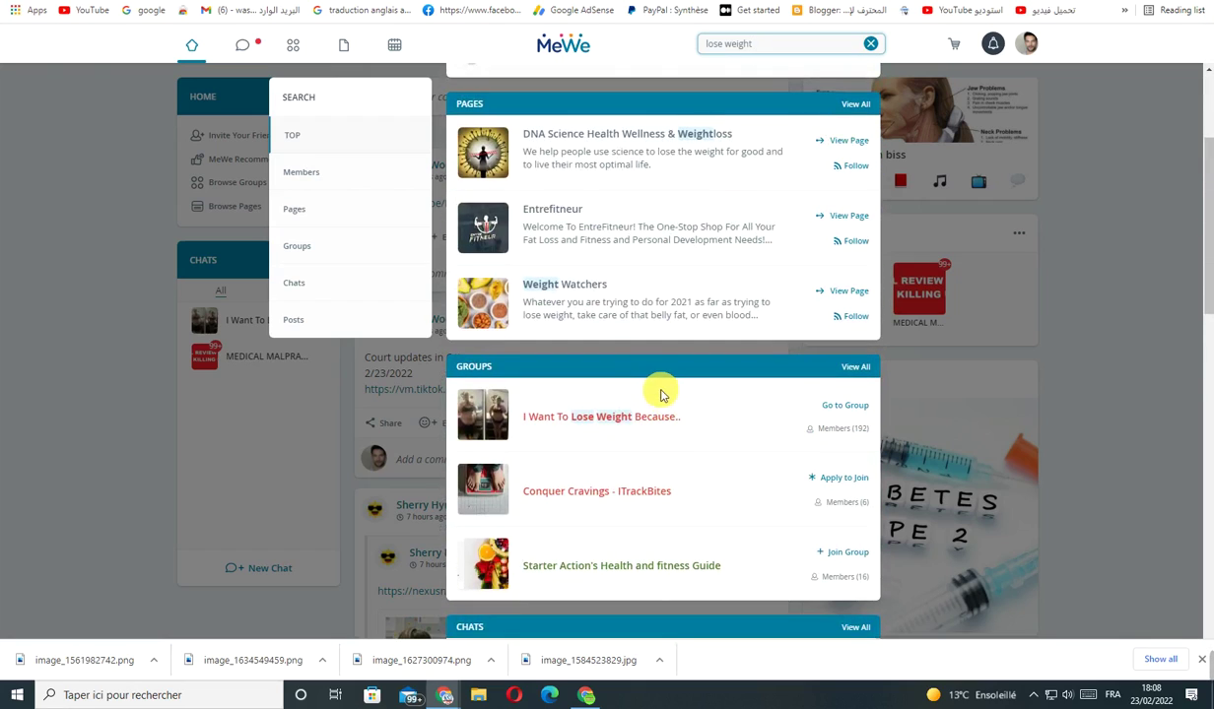
pyautogui.click(297, 259)
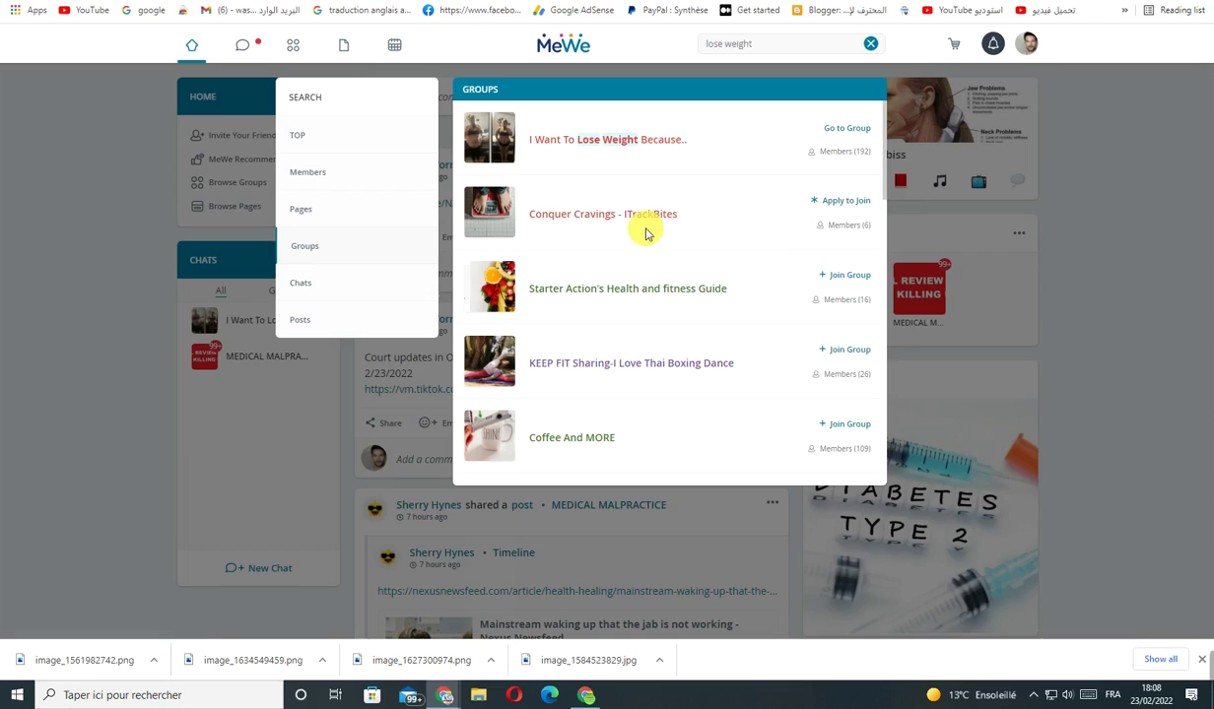
# Apply to join the Conquer Cravings - ITrackBites group, answering all three membership questions with "hellow", and close the application notice
pyautogui.click(841, 202)
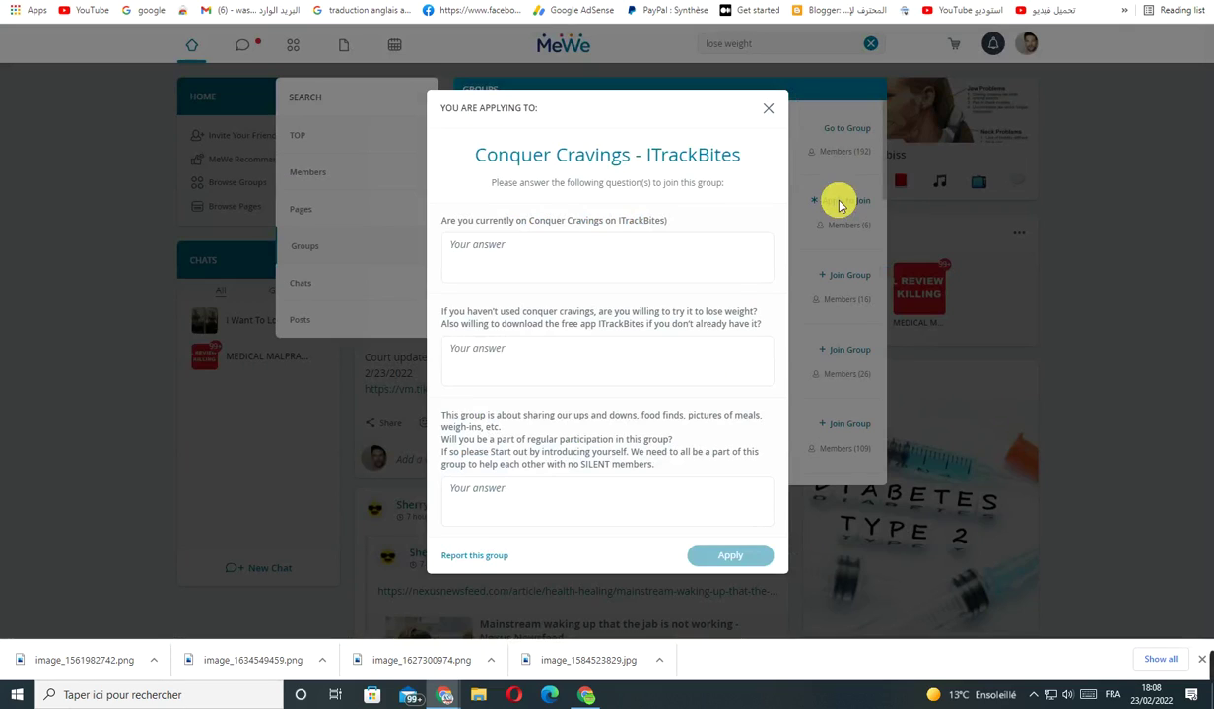
pyautogui.click(510, 246)
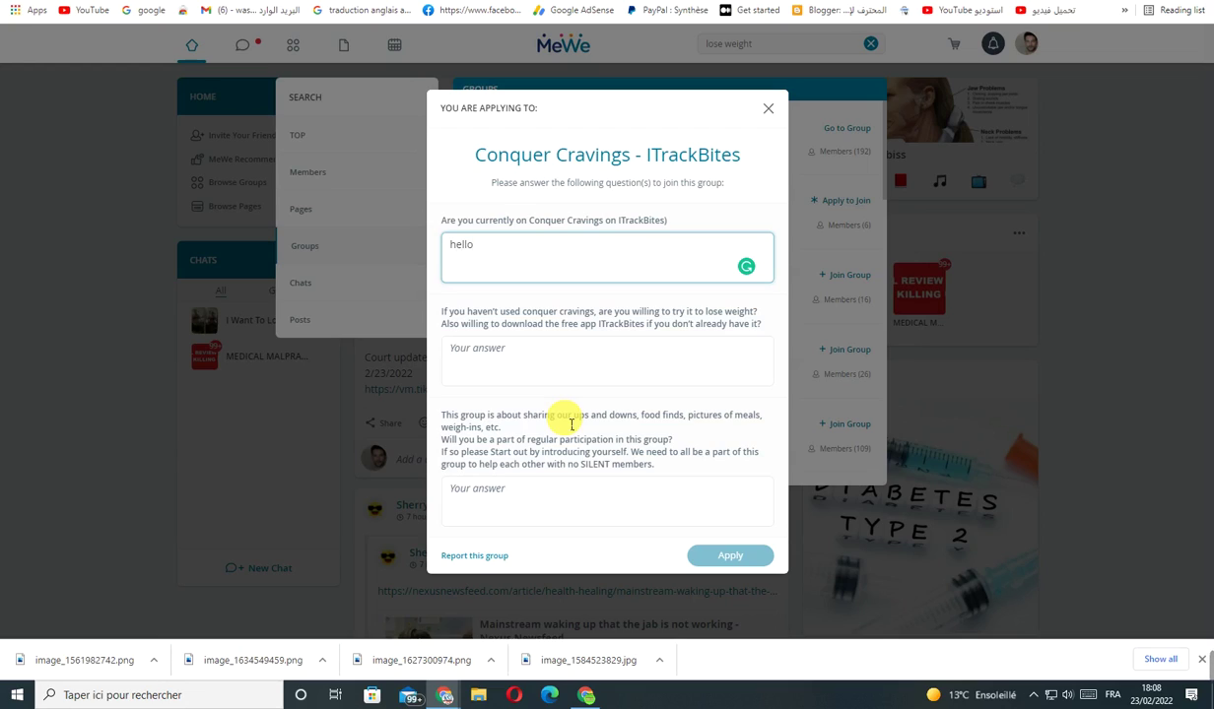
pyautogui.click(553, 366)
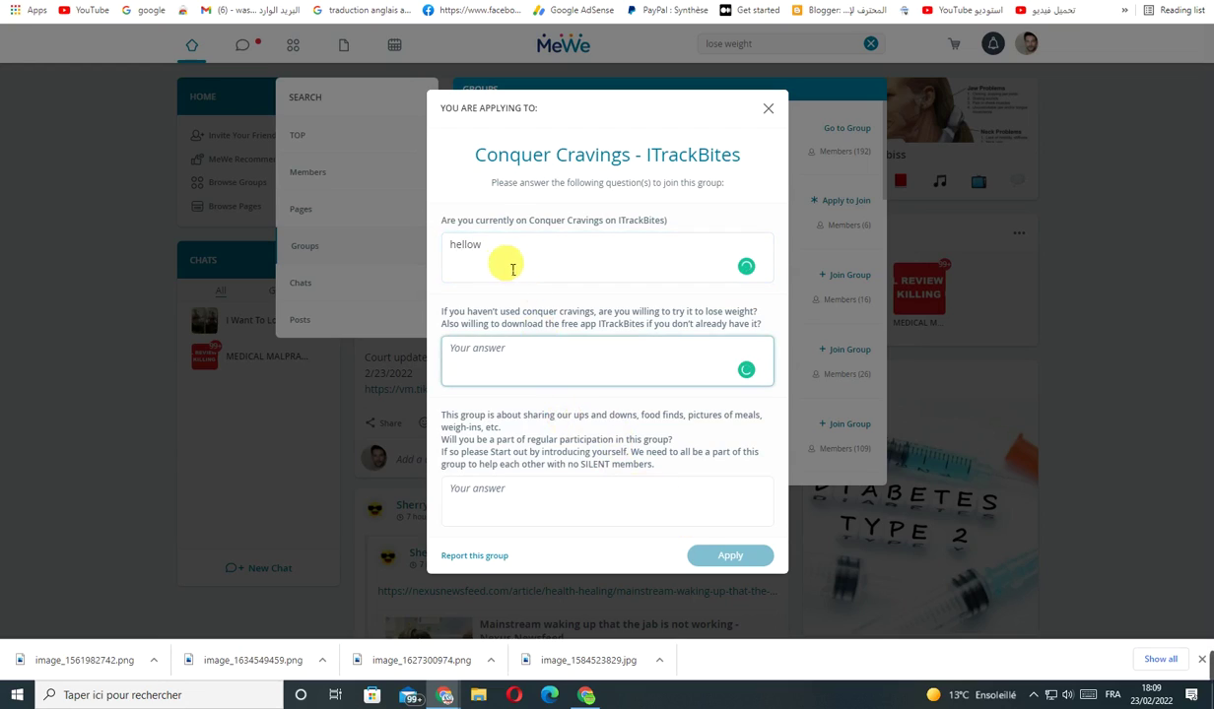
pyautogui.moveTo(439, 223); pyautogui.dragTo(695, 226)
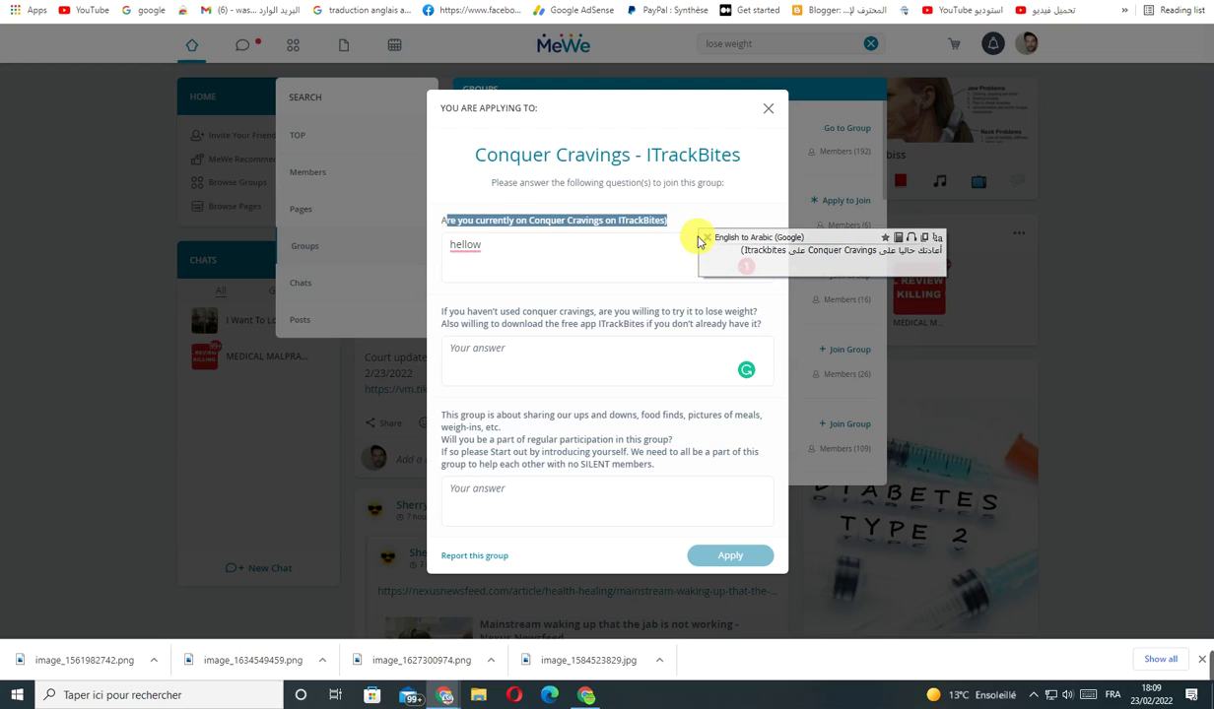
pyautogui.click(473, 256)
pyautogui.click(643, 372)
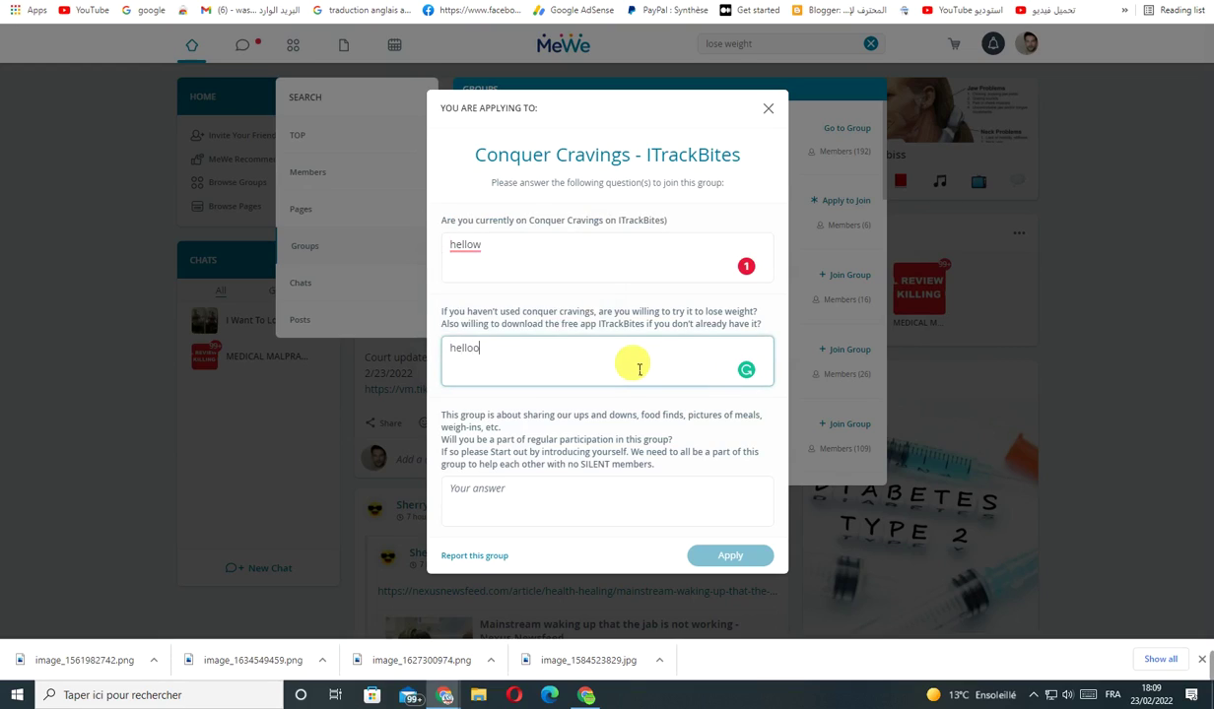
pyautogui.write('hellow')
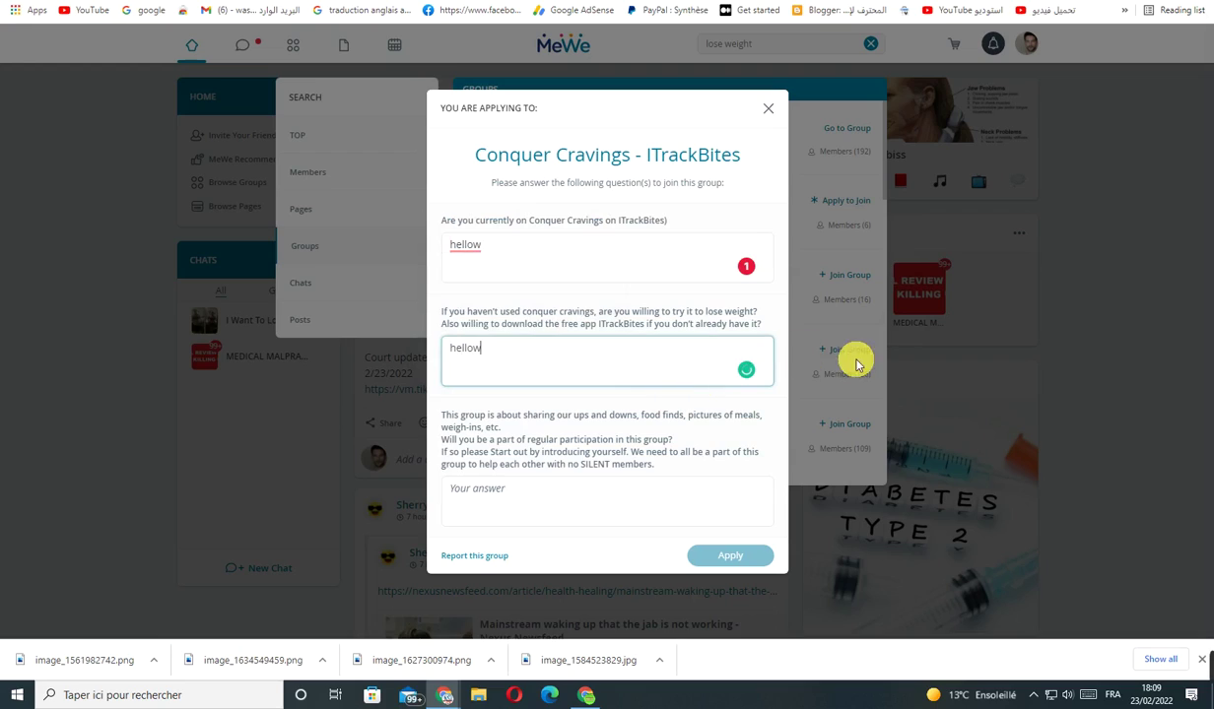
pyautogui.click(546, 508)
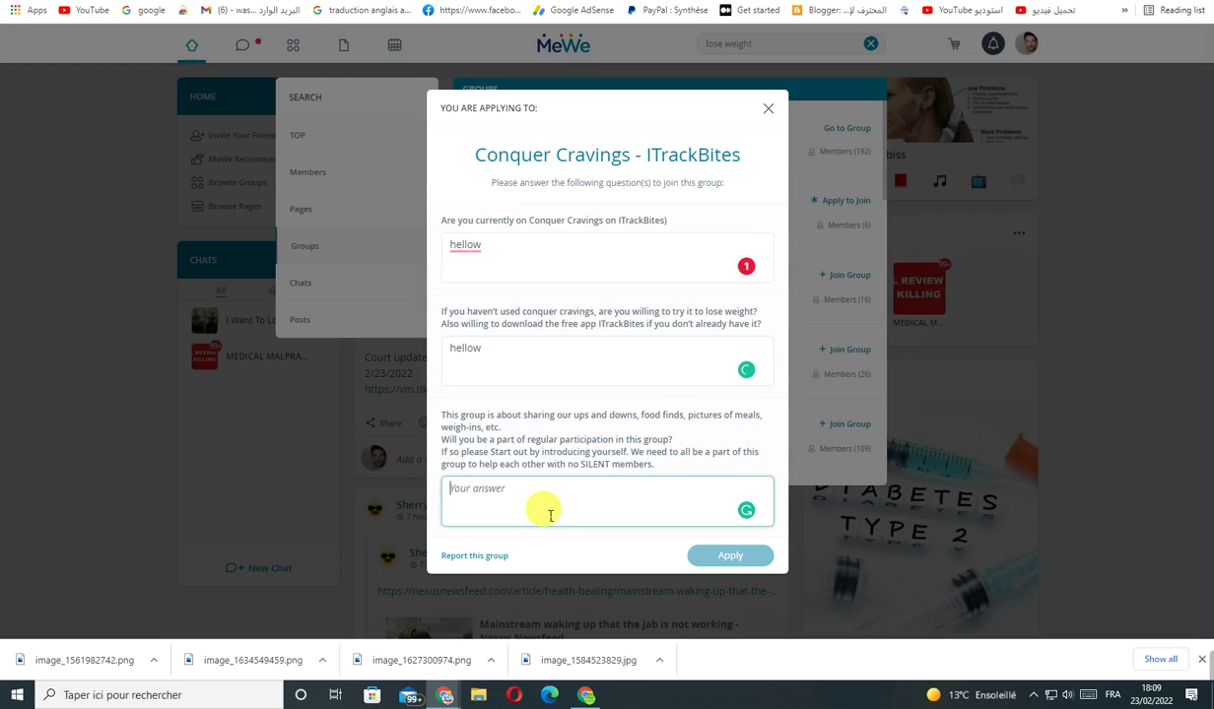
pyautogui.write('hello')
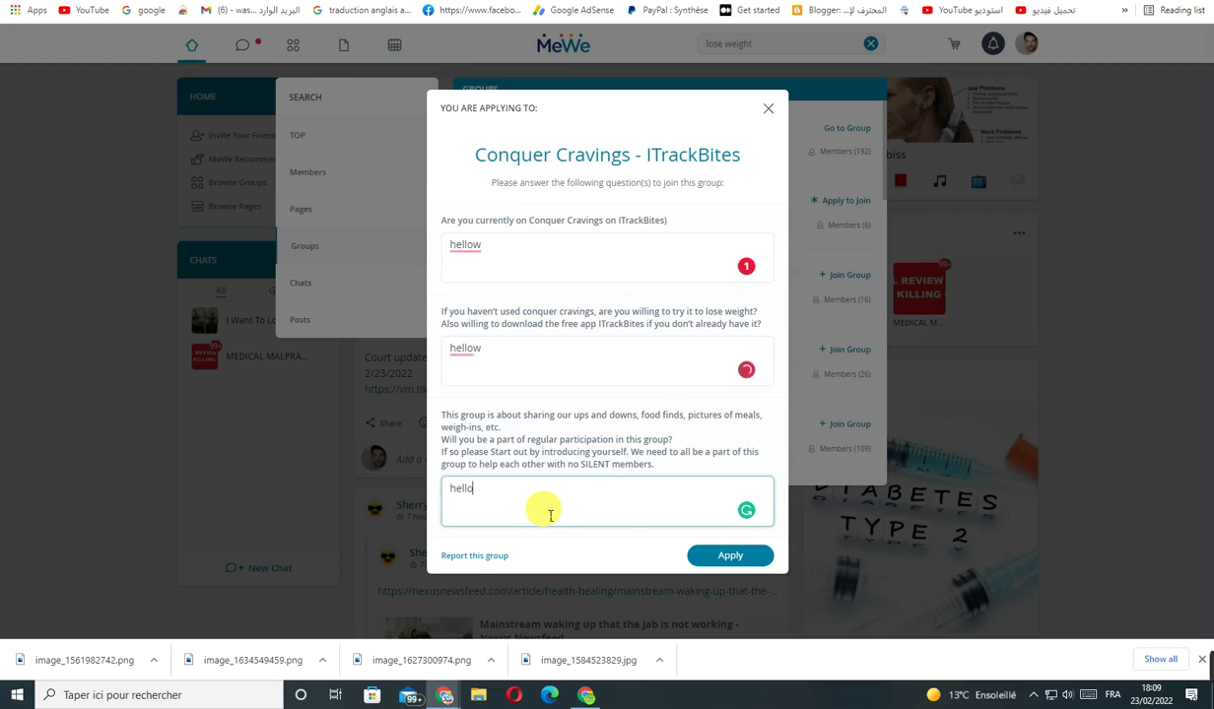
pyautogui.write('w')
pyautogui.click(730, 556)
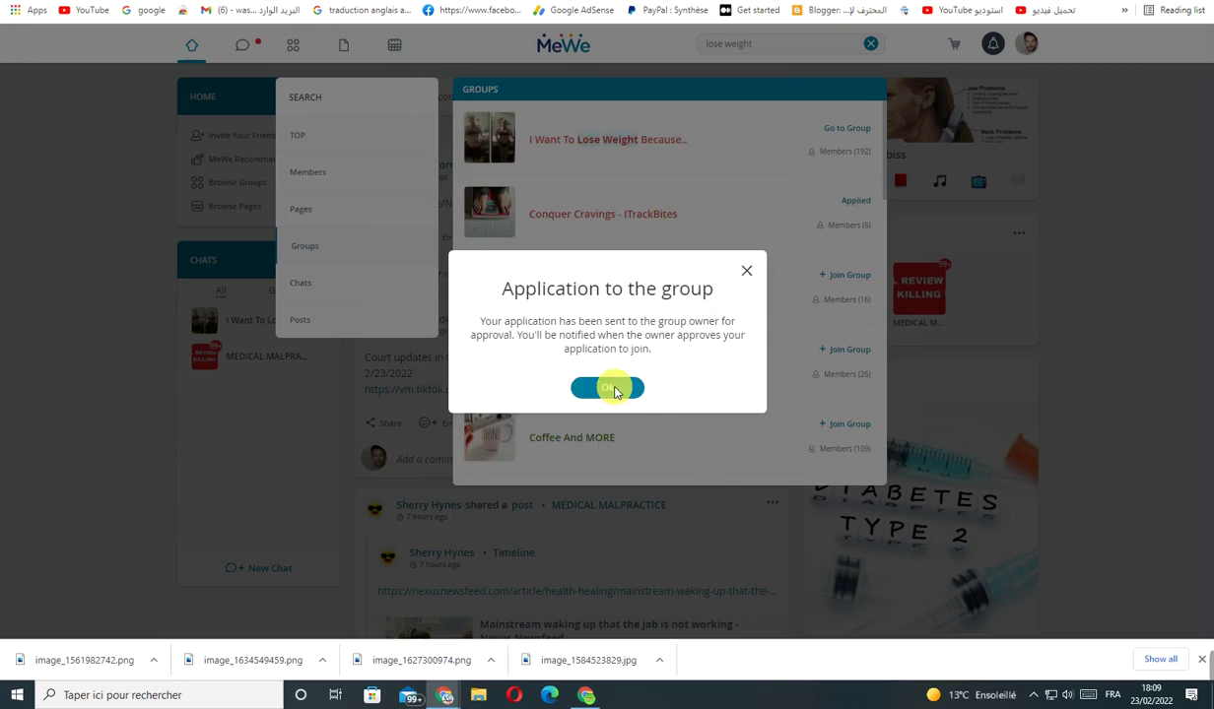
pyautogui.click(608, 388)
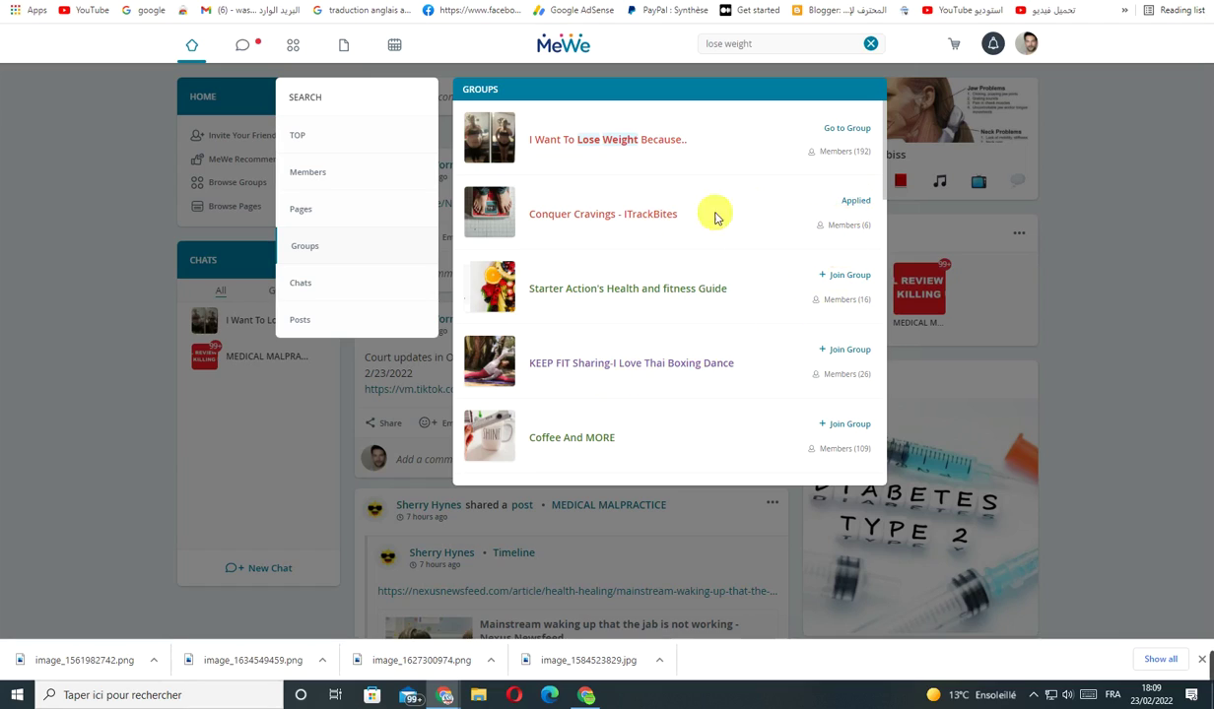
# Join the Starter Action's Health and fitness Guide group with the default profile and notification settings, and look over its posts
pyautogui.click(850, 281)
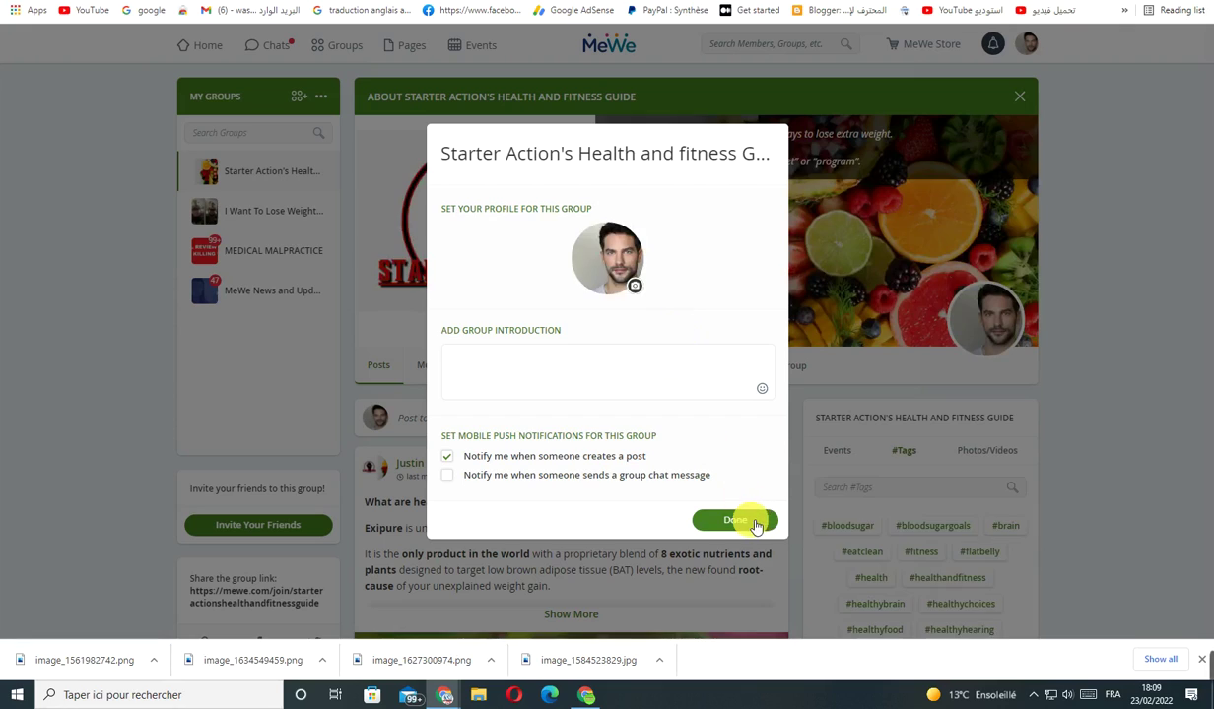
pyautogui.click(751, 526)
pyautogui.scroll(-5, 549, 466)
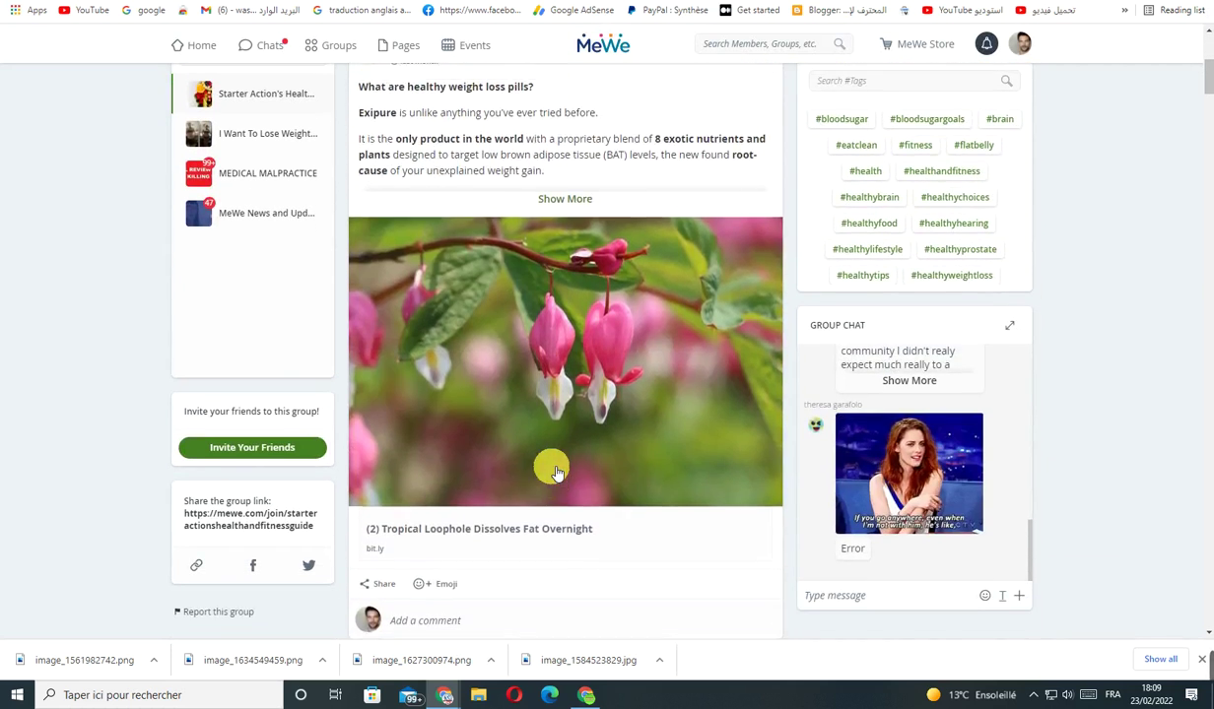
pyautogui.scroll(5, 558, 469)
pyautogui.scroll(-3, 558, 469)
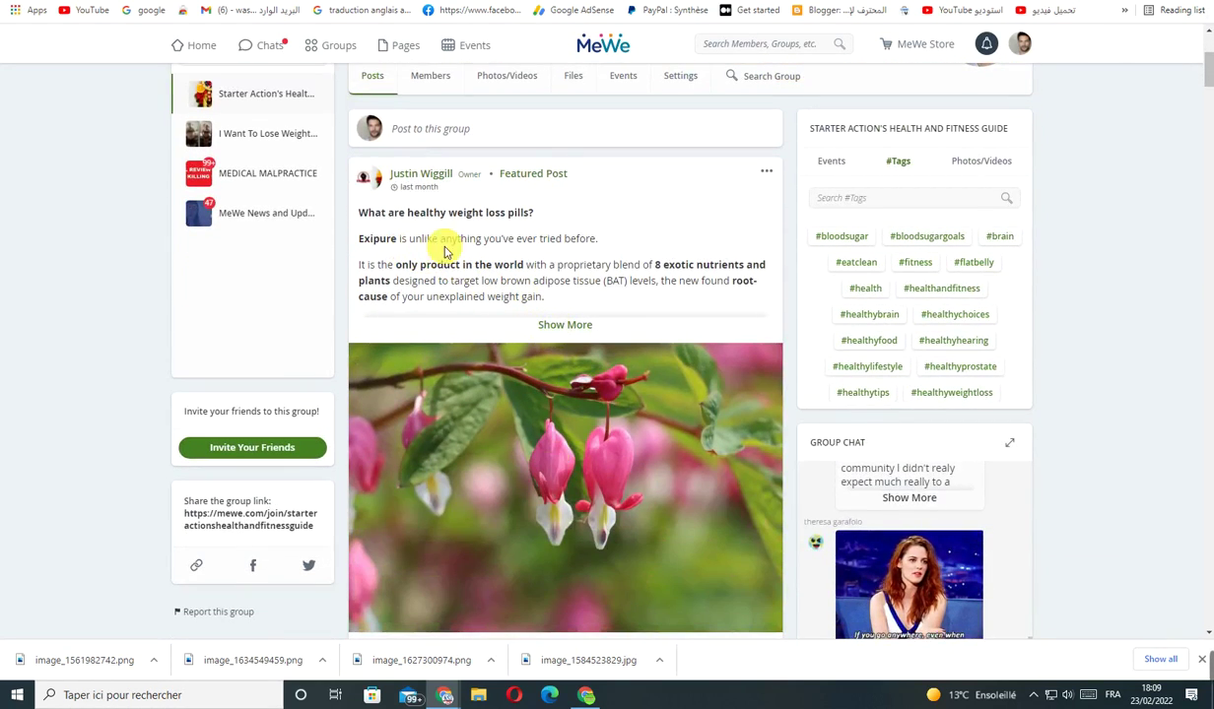
# Read the group's featured post about healthy weight loss pills in full, highlighting its text and viewing its flower image enlarged
pyautogui.moveTo(353, 214); pyautogui.dragTo(527, 266)
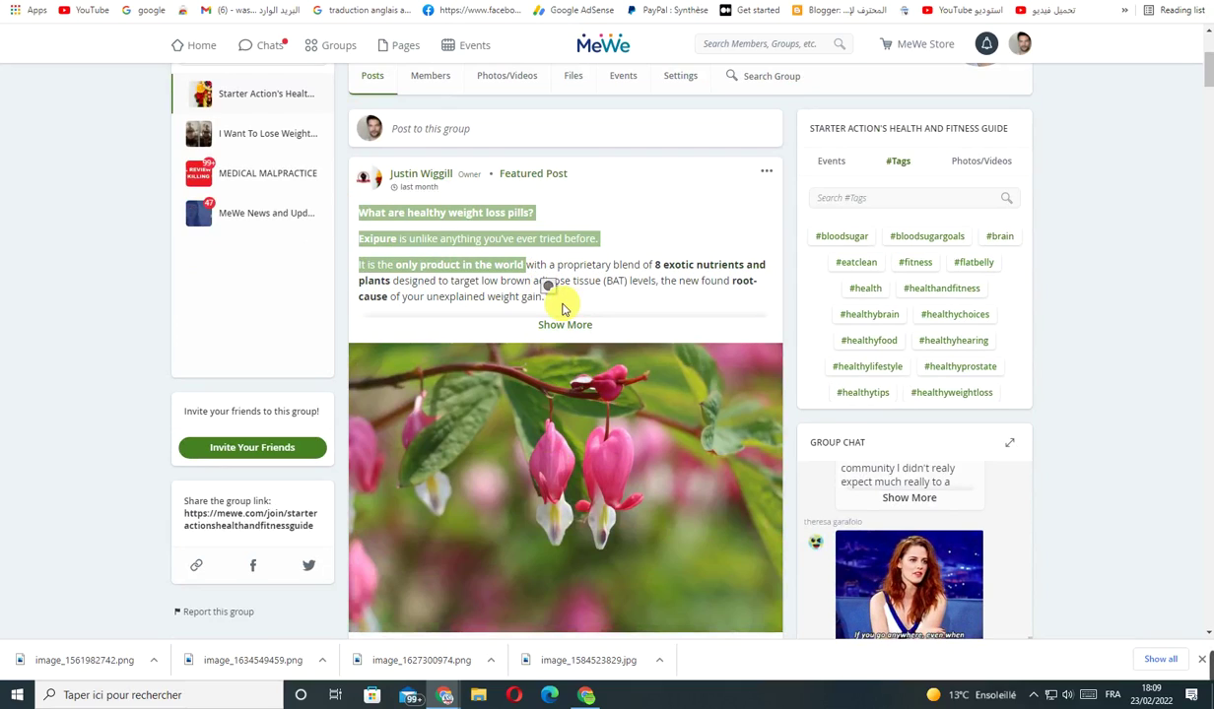
pyautogui.click(384, 225)
pyautogui.moveTo(361, 220); pyautogui.dragTo(574, 336)
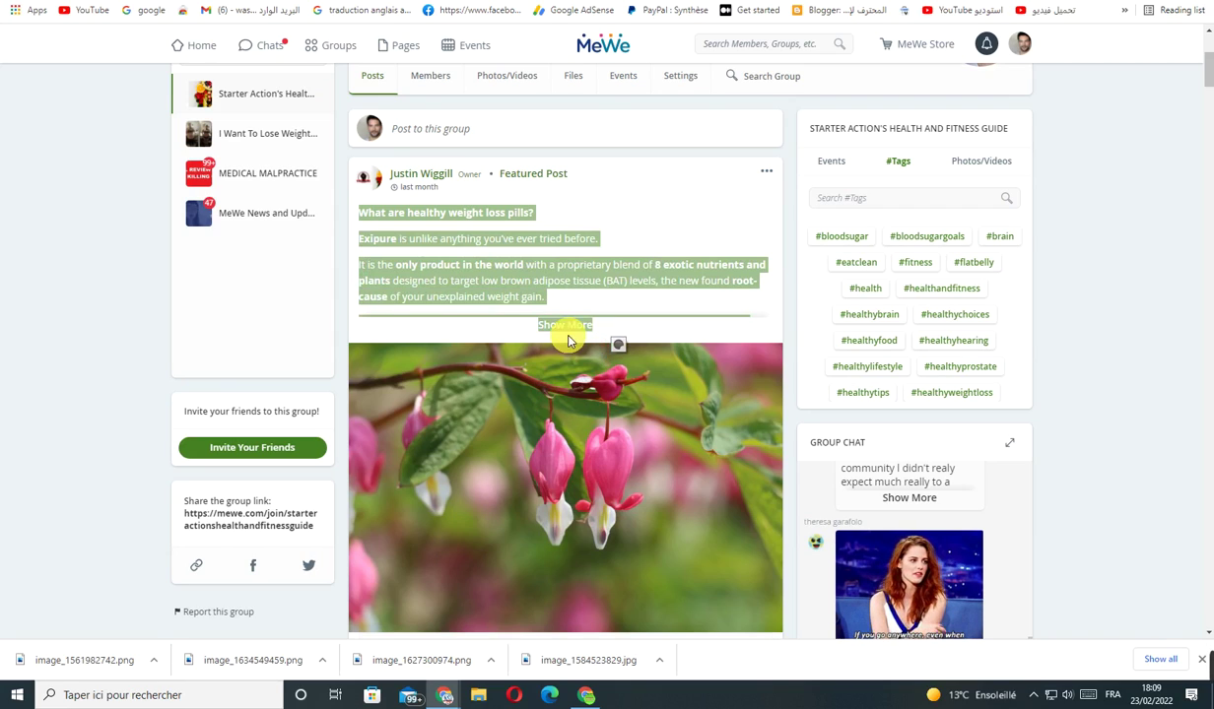
pyautogui.click(569, 333)
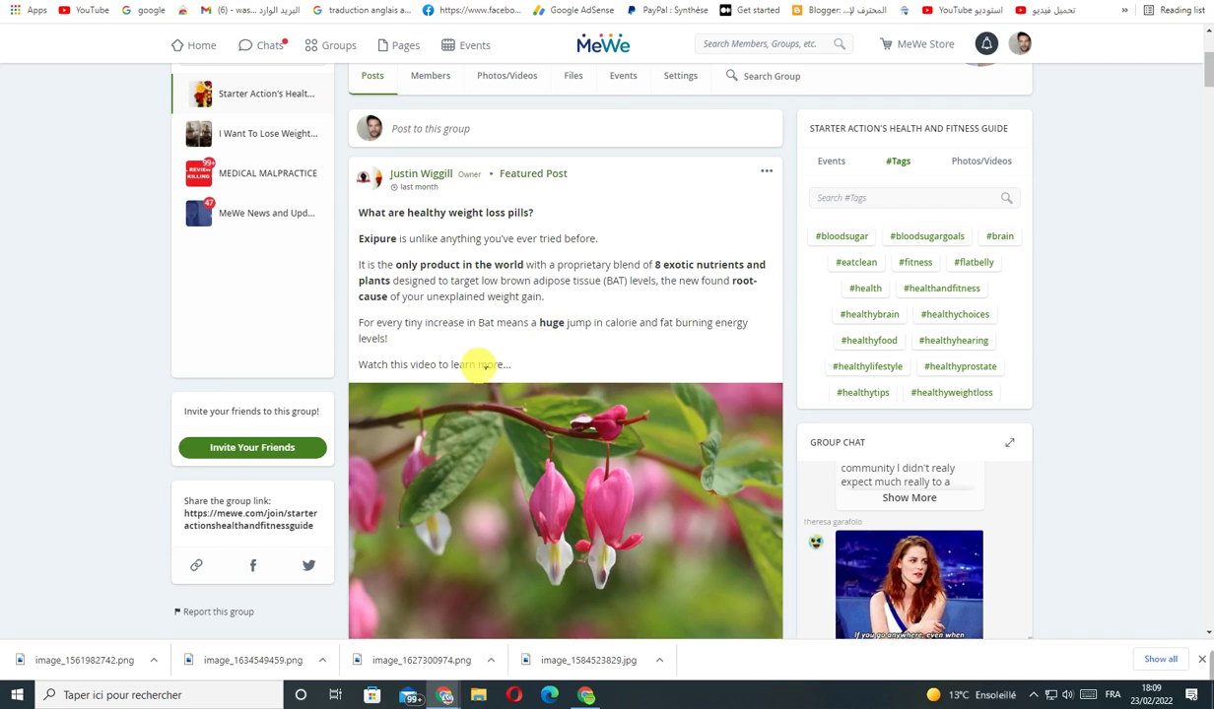
pyautogui.scroll(-1, 483, 367)
pyautogui.scroll(-1, 493, 380)
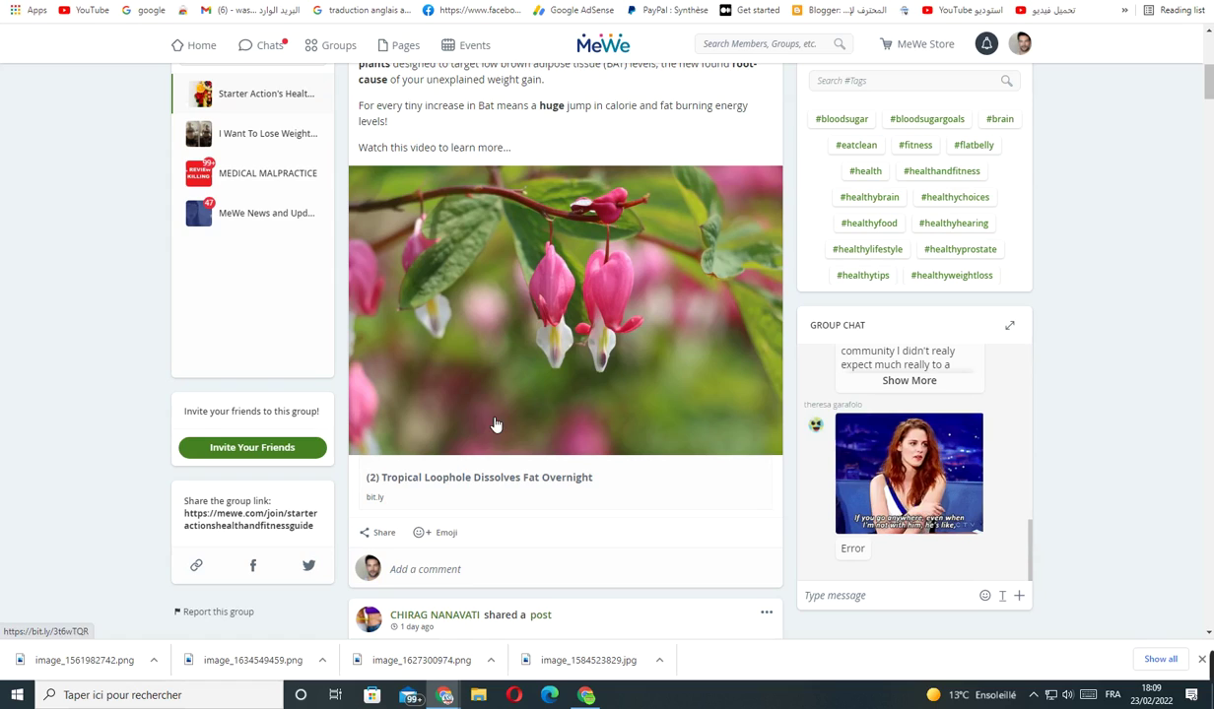
pyautogui.click(489, 420)
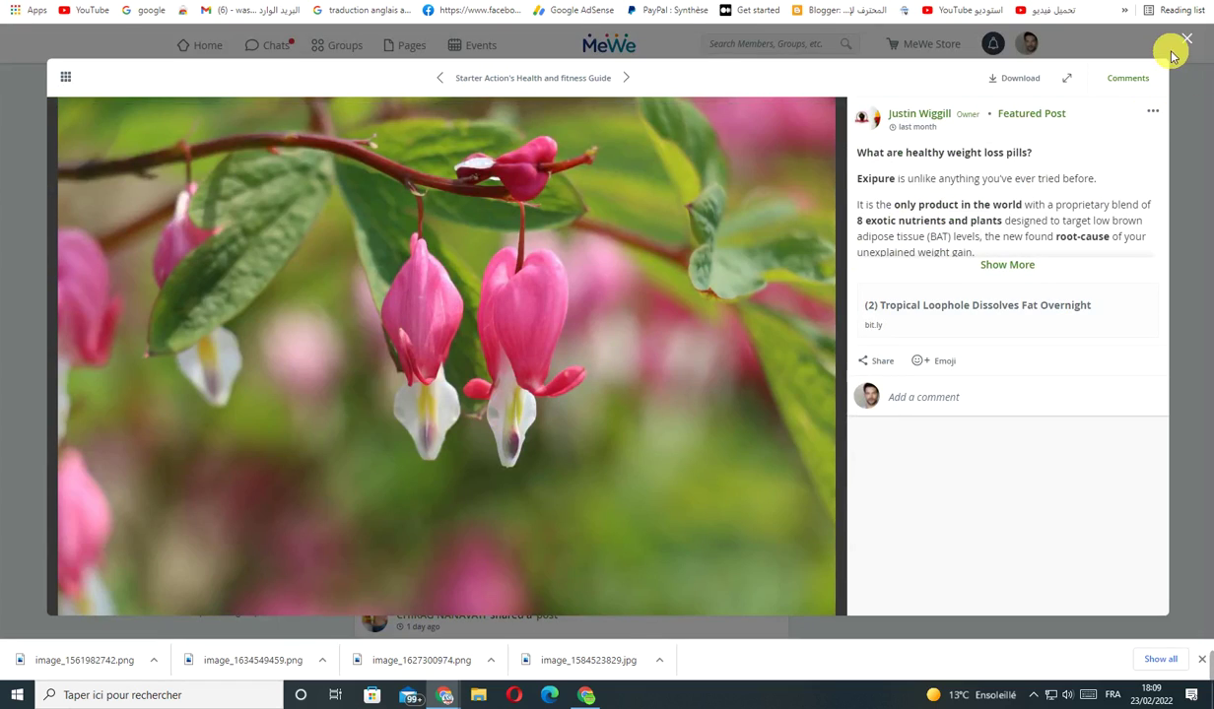
pyautogui.click(1185, 40)
# Open the featured post's "Tropical Loophole Dissolves Fat Overnight" link, examine the sales page and its scientific references, and close it
pyautogui.click(532, 482)
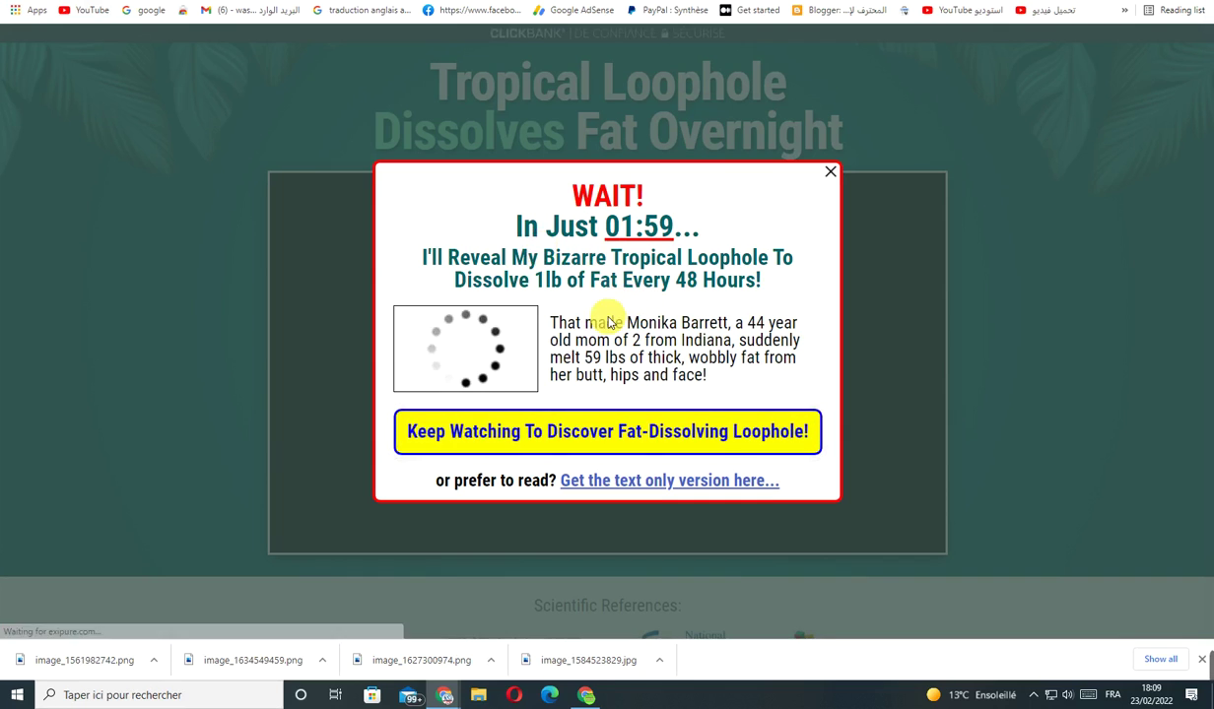
pyautogui.click(830, 173)
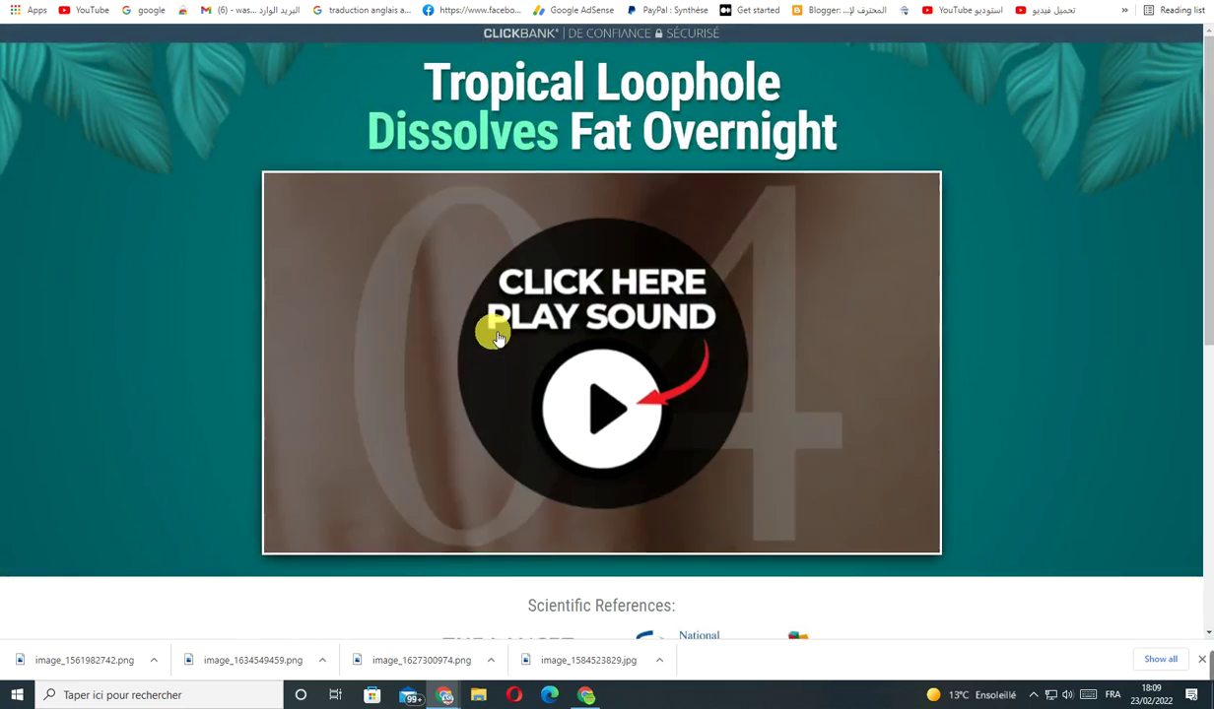
pyautogui.scroll(-5, 680, 394)
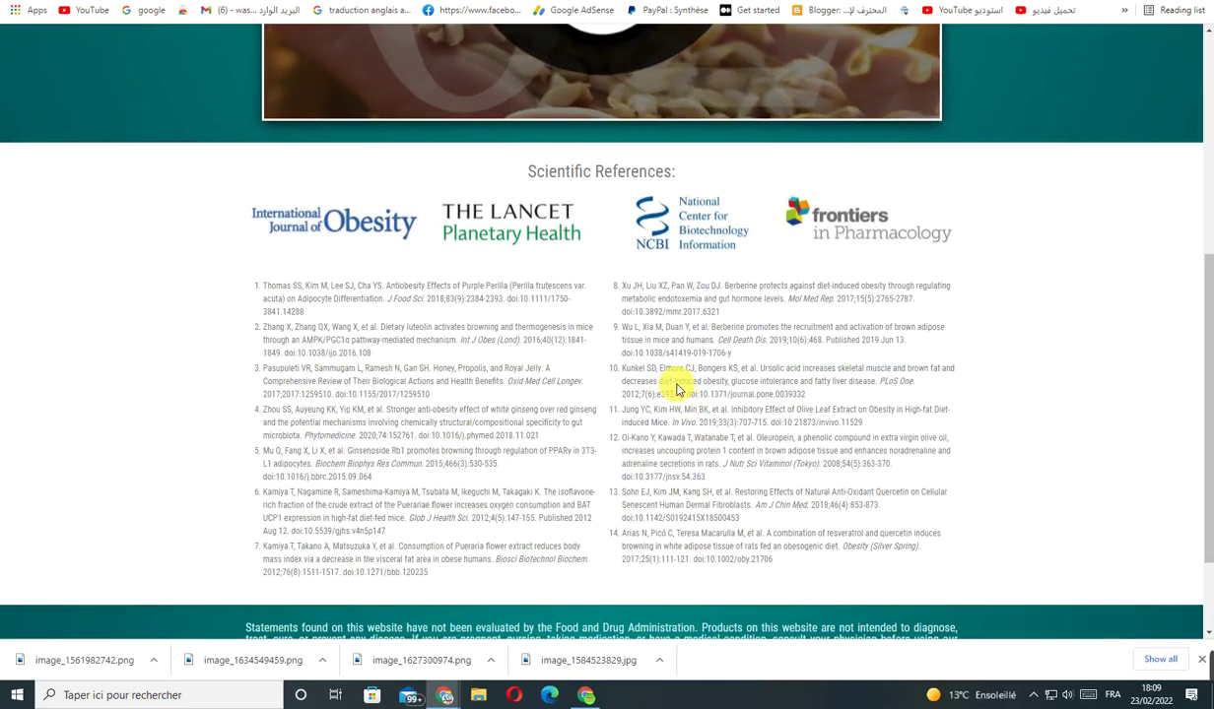
pyautogui.scroll(-2, 729, 406)
pyautogui.scroll(5, 773, 419)
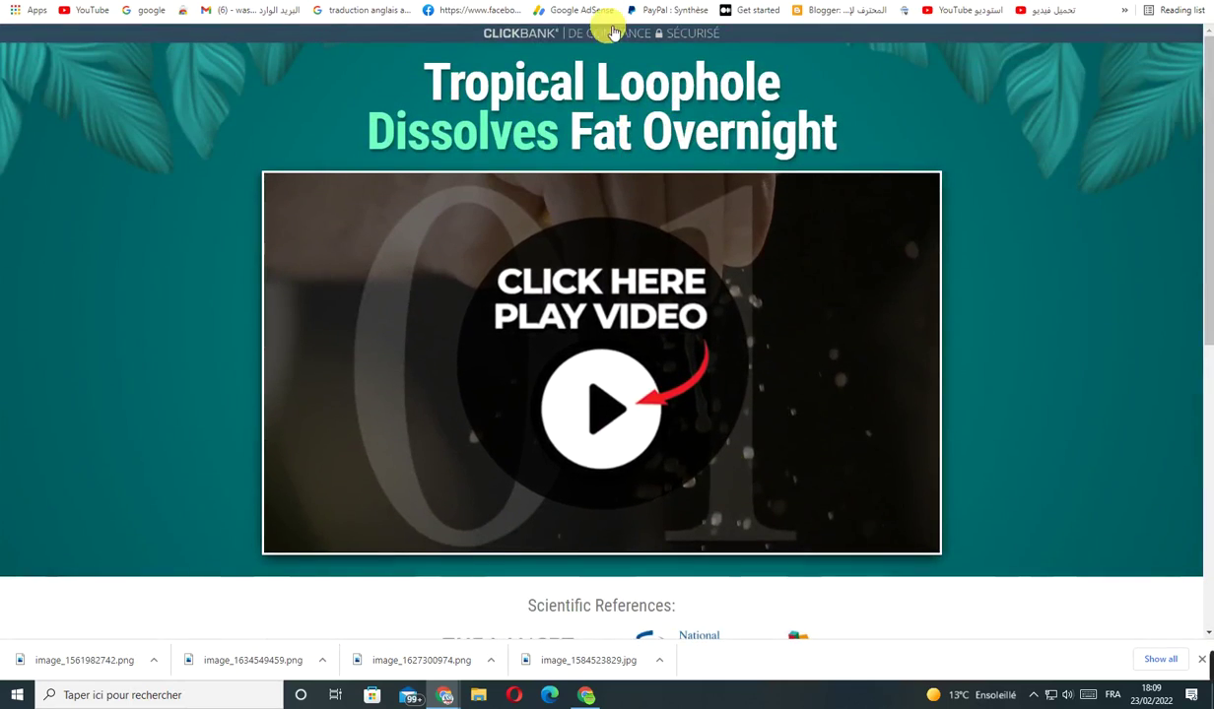
pyautogui.moveTo(642, 24)
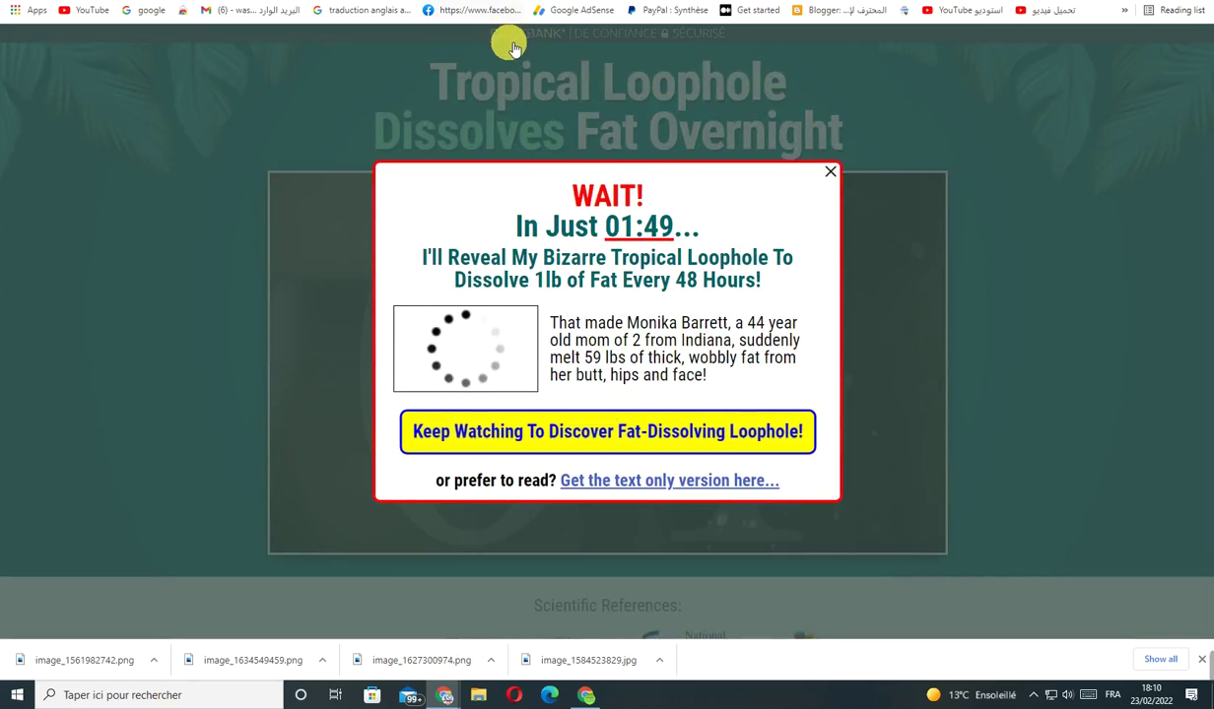
pyautogui.hotkey('ctrl', 'w')
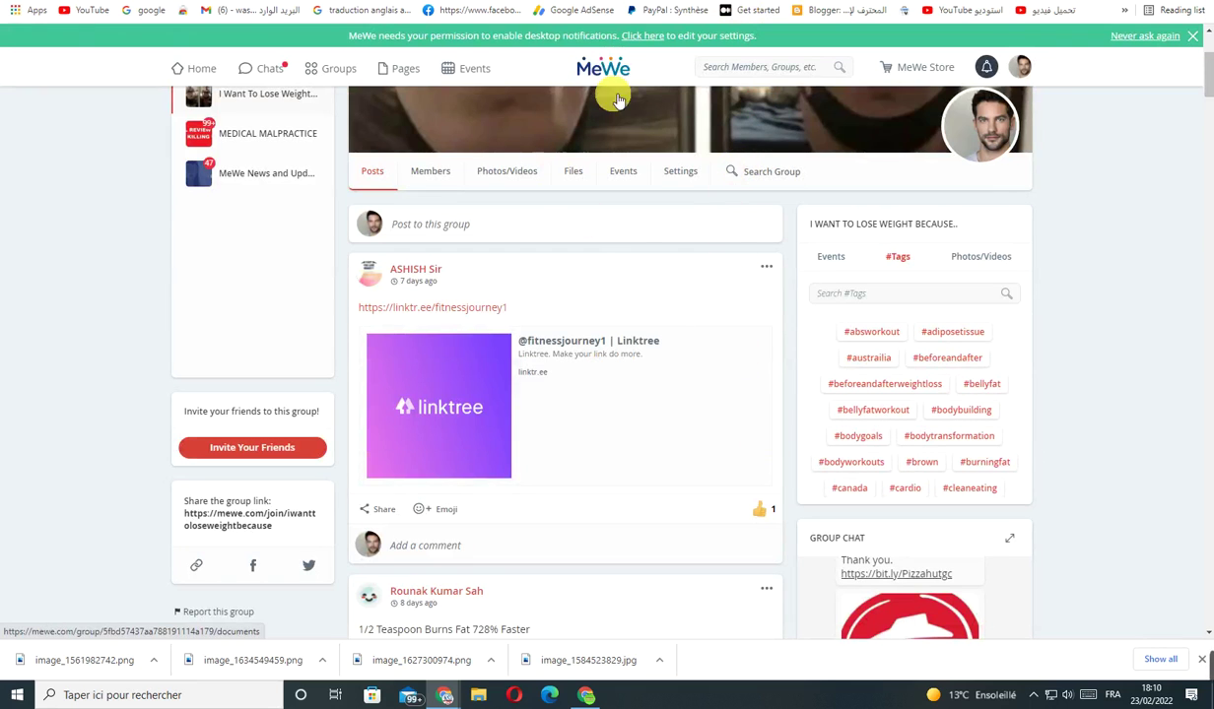
# Permanently dismiss the desktop notification request and open the fitnessjourney1 Linktree link posted in the I Want To Lose Weight Because.. group
pyautogui.click(1143, 37)
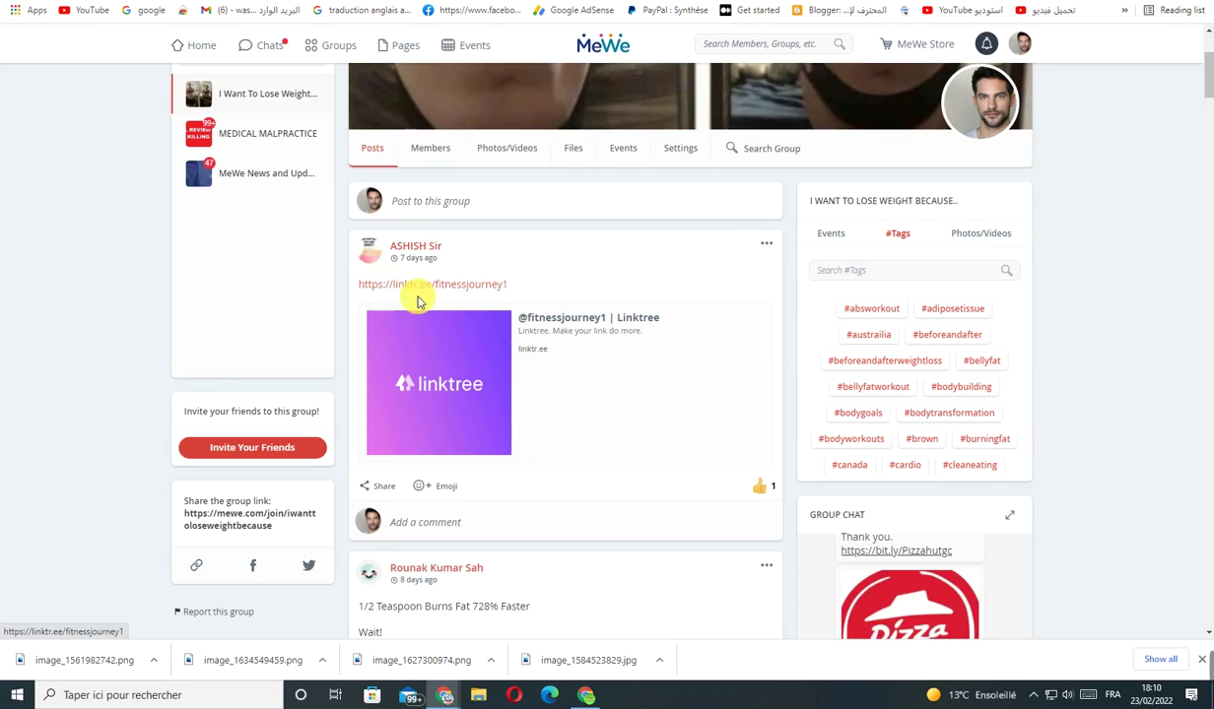
pyautogui.click(558, 332)
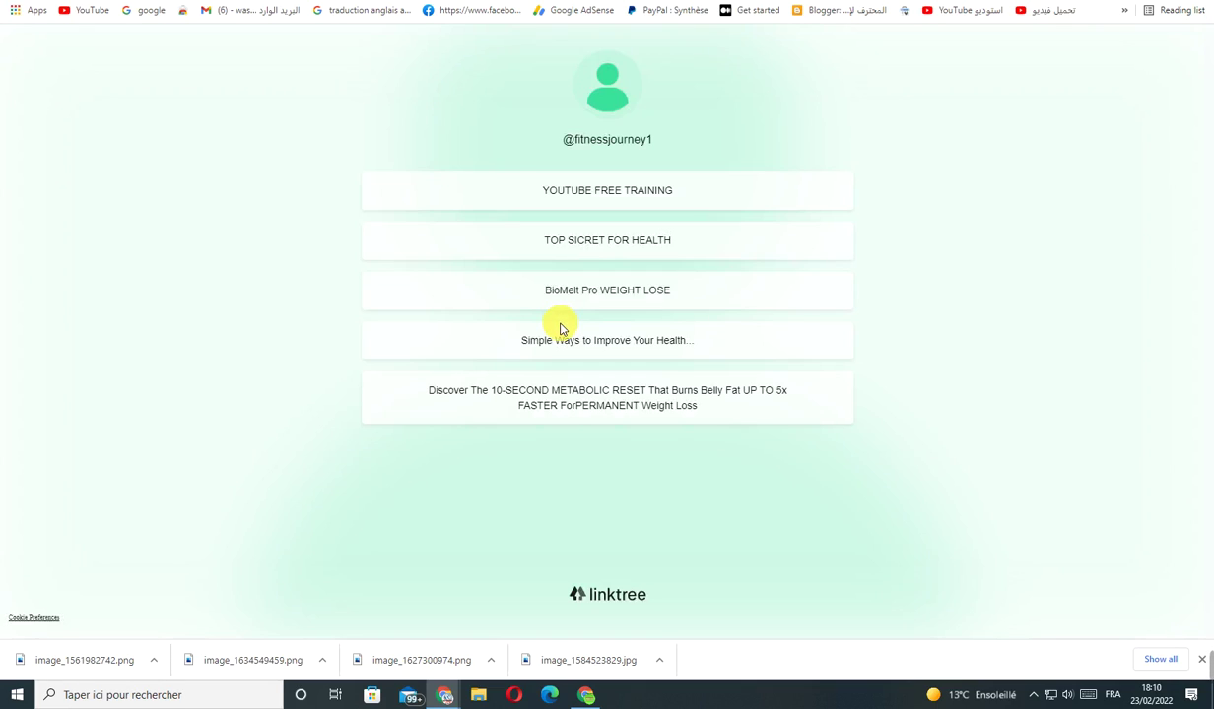
# Open the Linktree's "YOUTUBE FREE TRAINING" link, decline the channel subscription, browse the FITNESS JOURNEY videos and return to the Linktree page
pyautogui.click(574, 199)
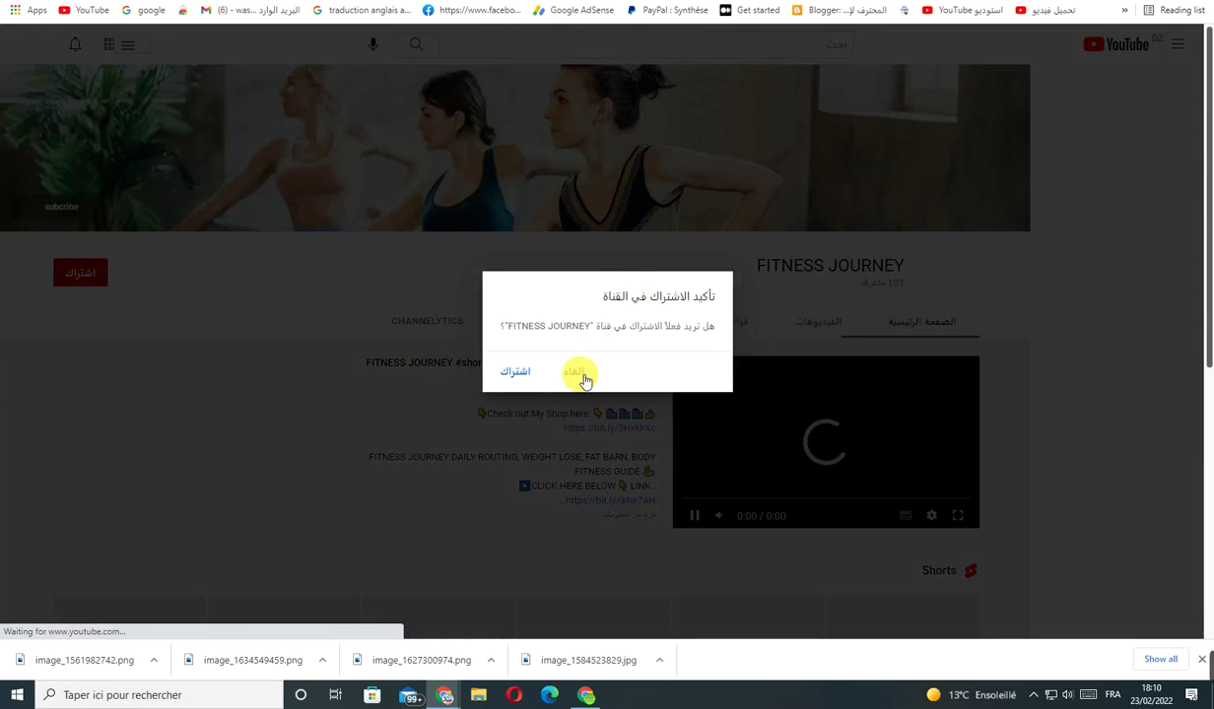
pyautogui.click(583, 380)
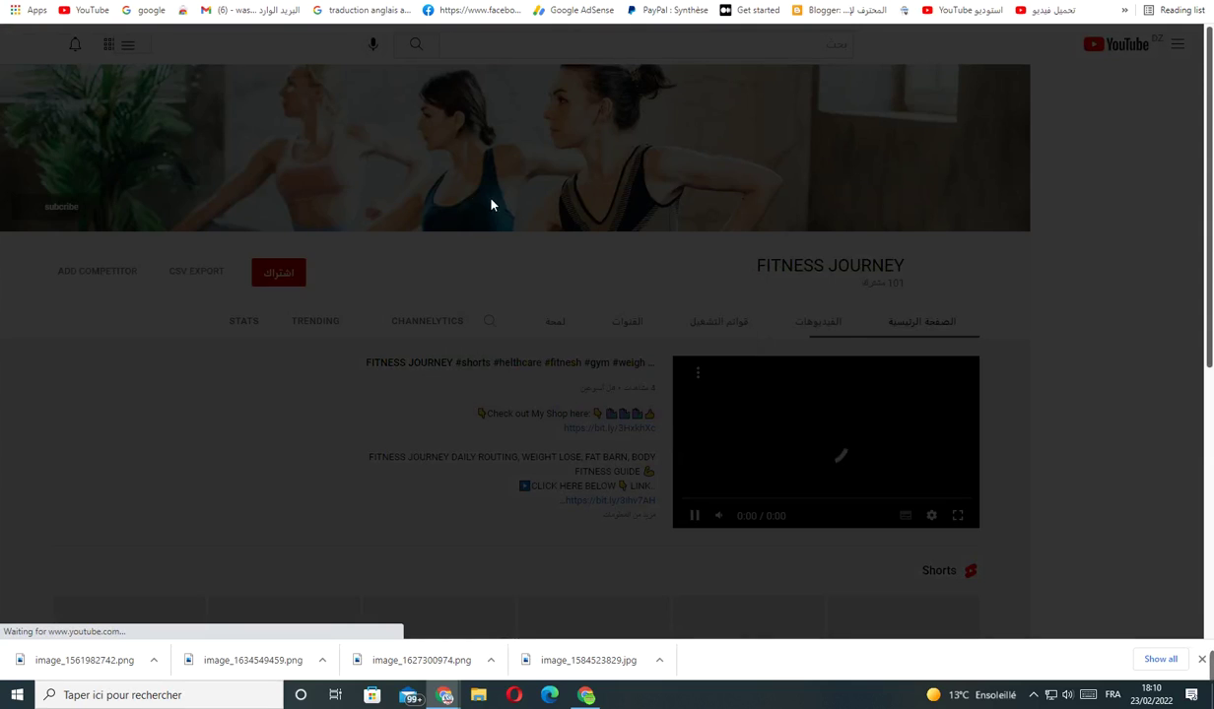
pyautogui.scroll(-2, 853, 312)
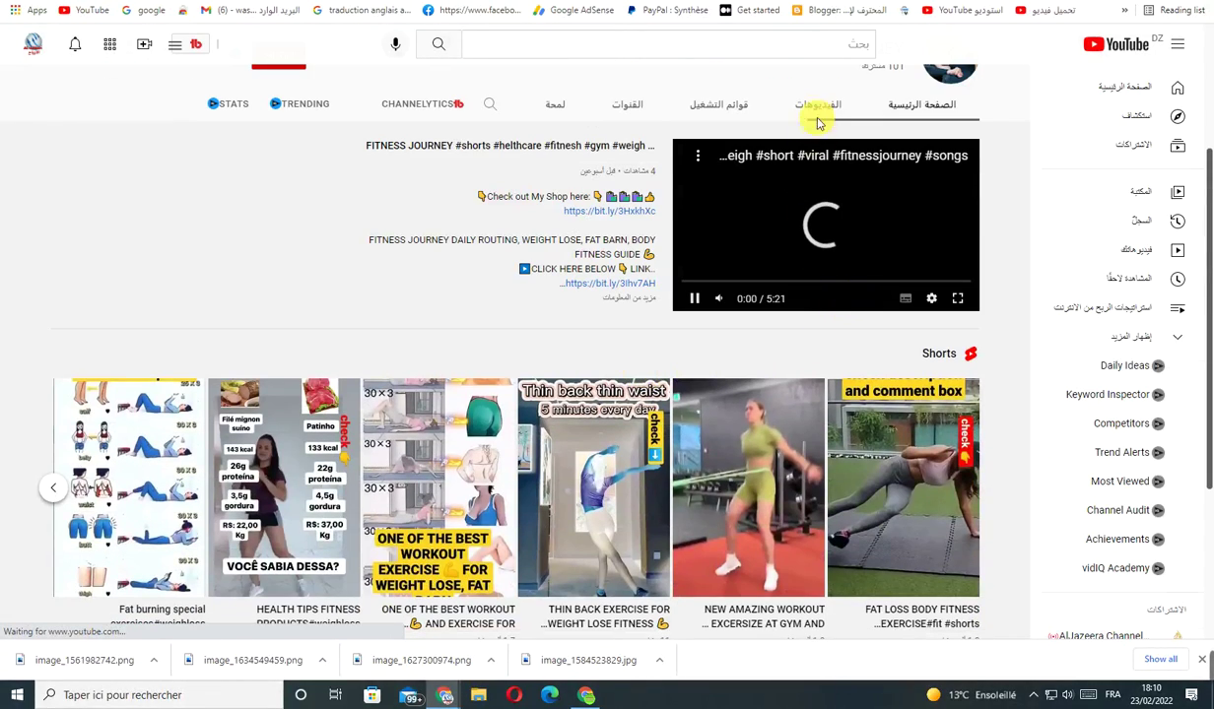
pyautogui.scroll(-2, 848, 330)
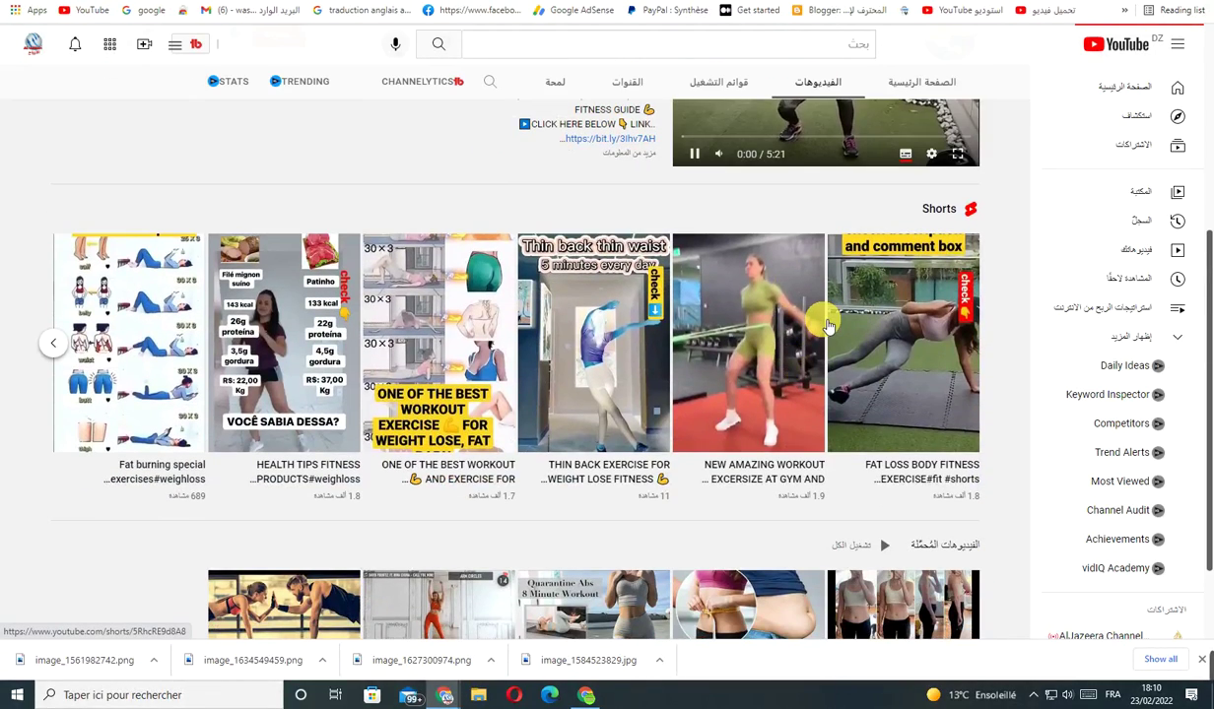
pyautogui.scroll(-4, 810, 386)
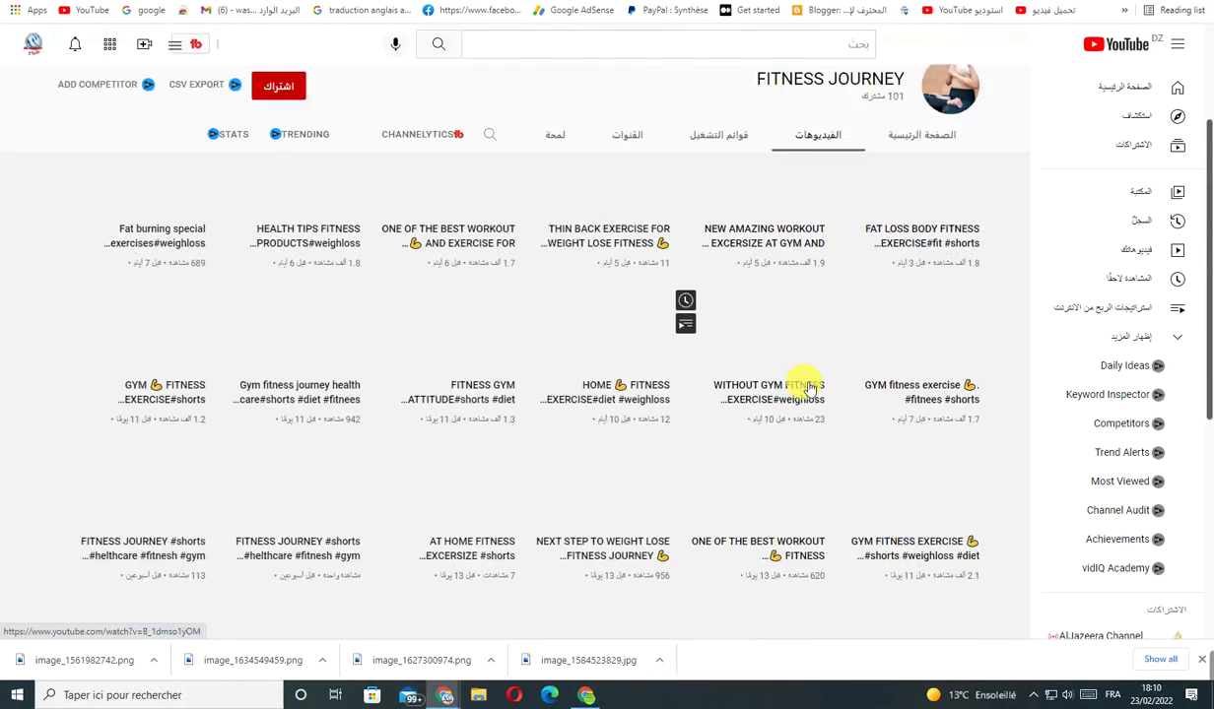
pyautogui.scroll(2, 799, 393)
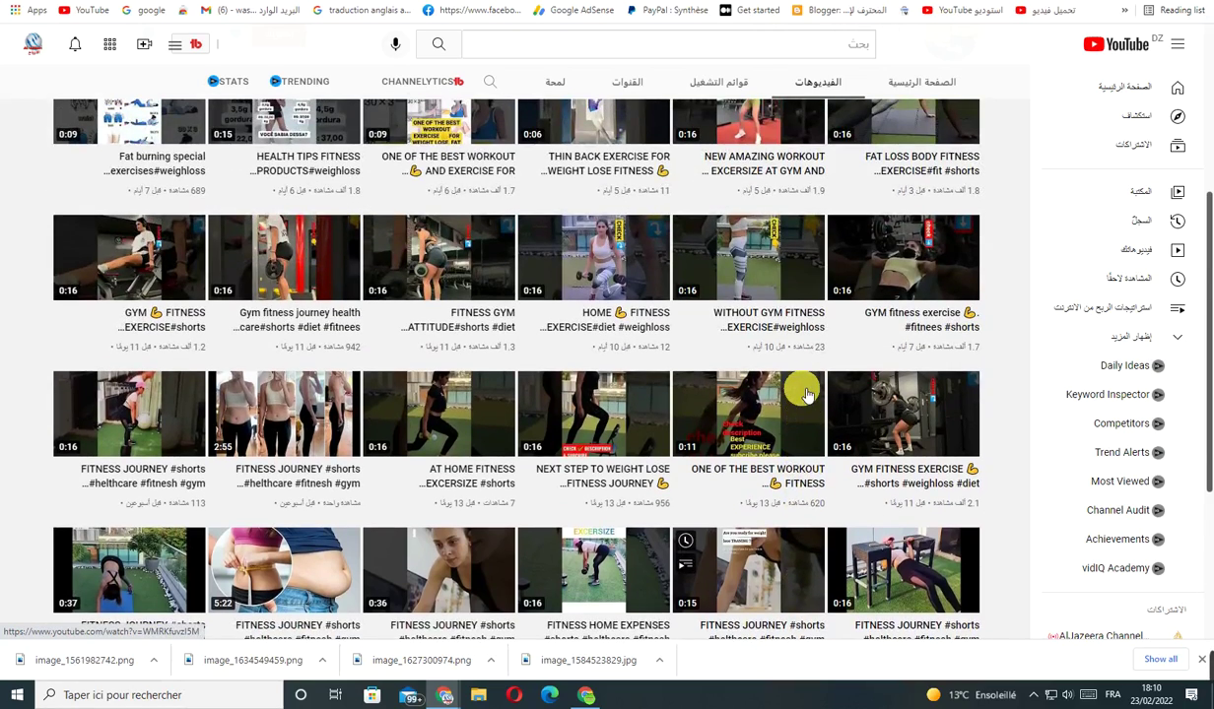
pyautogui.scroll(-3, 799, 399)
pyautogui.click(905, 10)
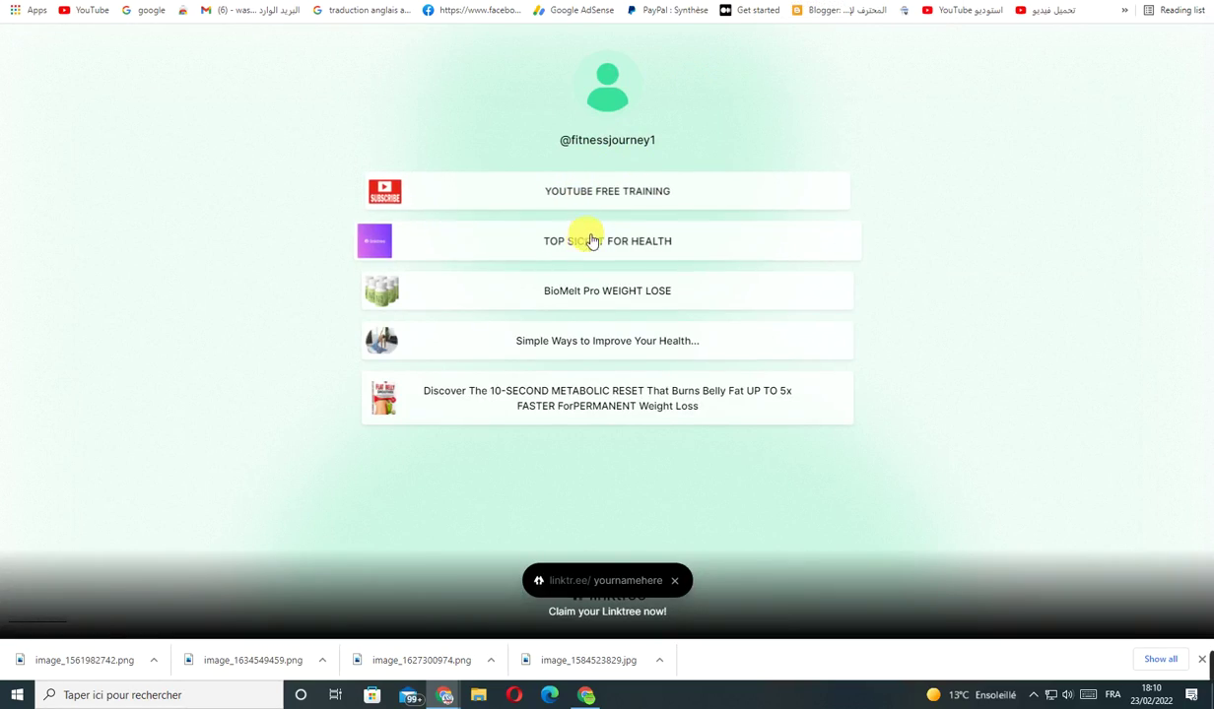
# Open the "TOP SICRET FOR HEALTH" link and look through the product links on the second Linktree page
pyautogui.click(631, 250)
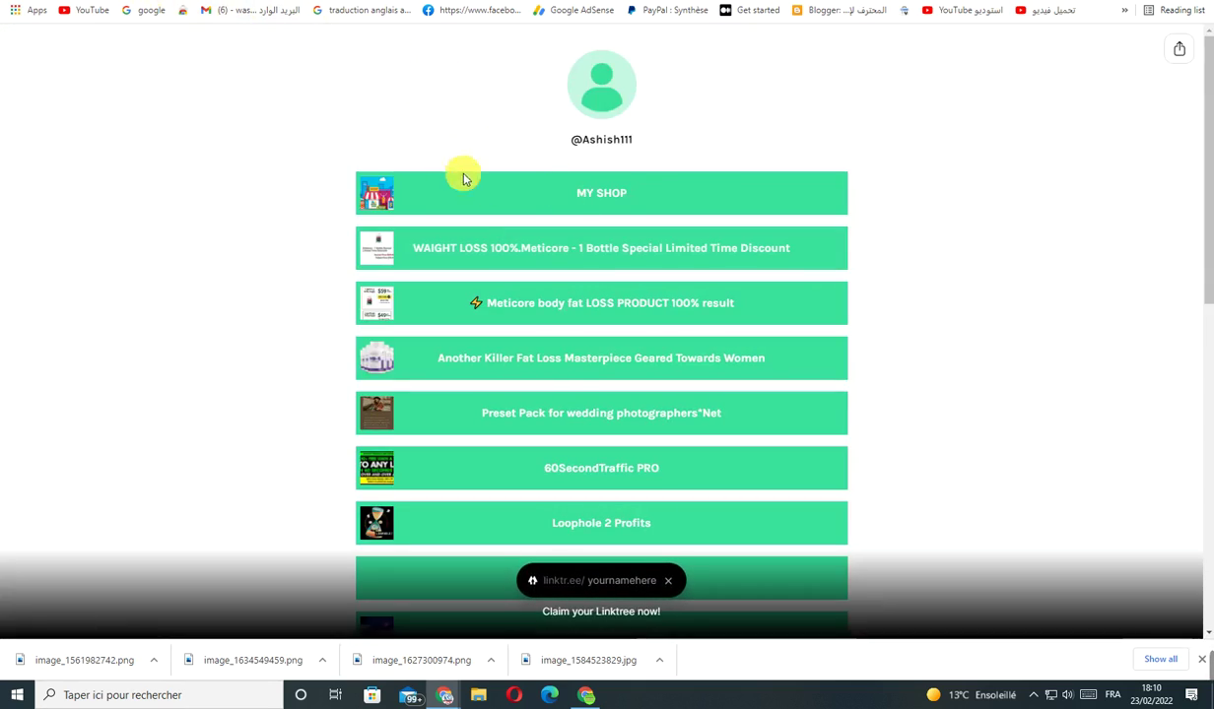
pyautogui.scroll(-1, 621, 301)
pyautogui.scroll(-6, 623, 306)
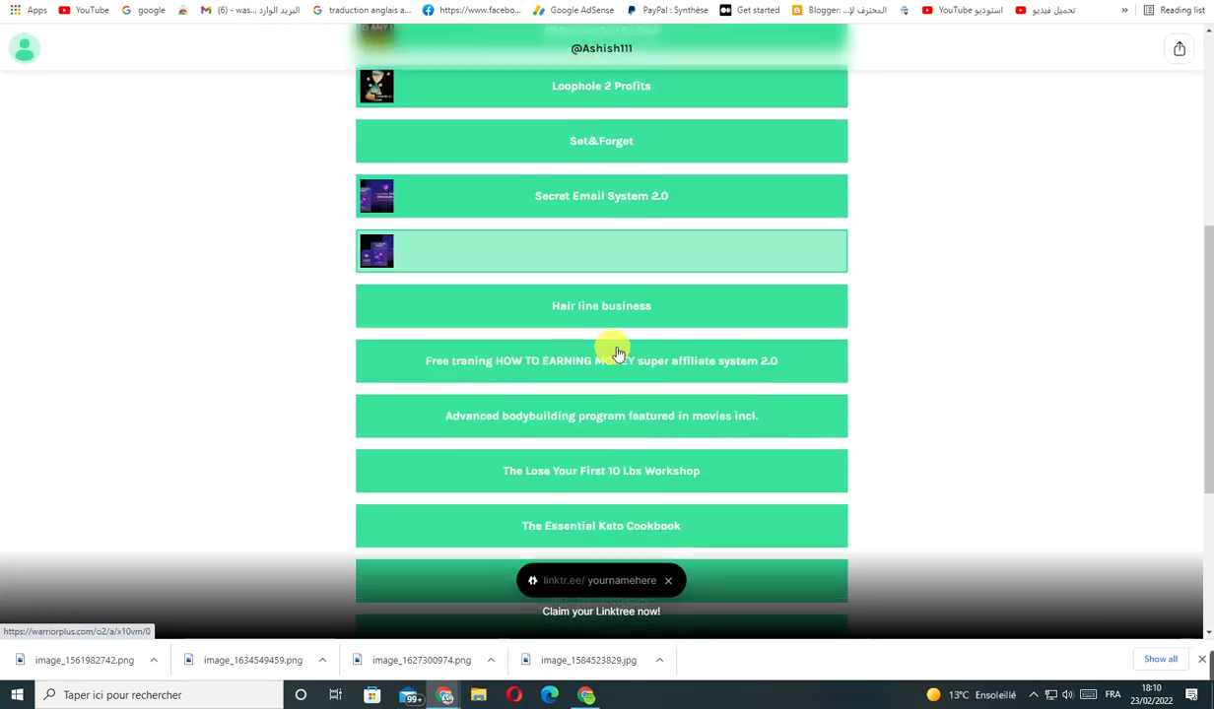
# Examine the second Linktree's product links and fitnessjourney1's "10-SECOND METABOLIC RESET" sales page, and return to the MeWe group
pyautogui.scroll(6, 662, 466)
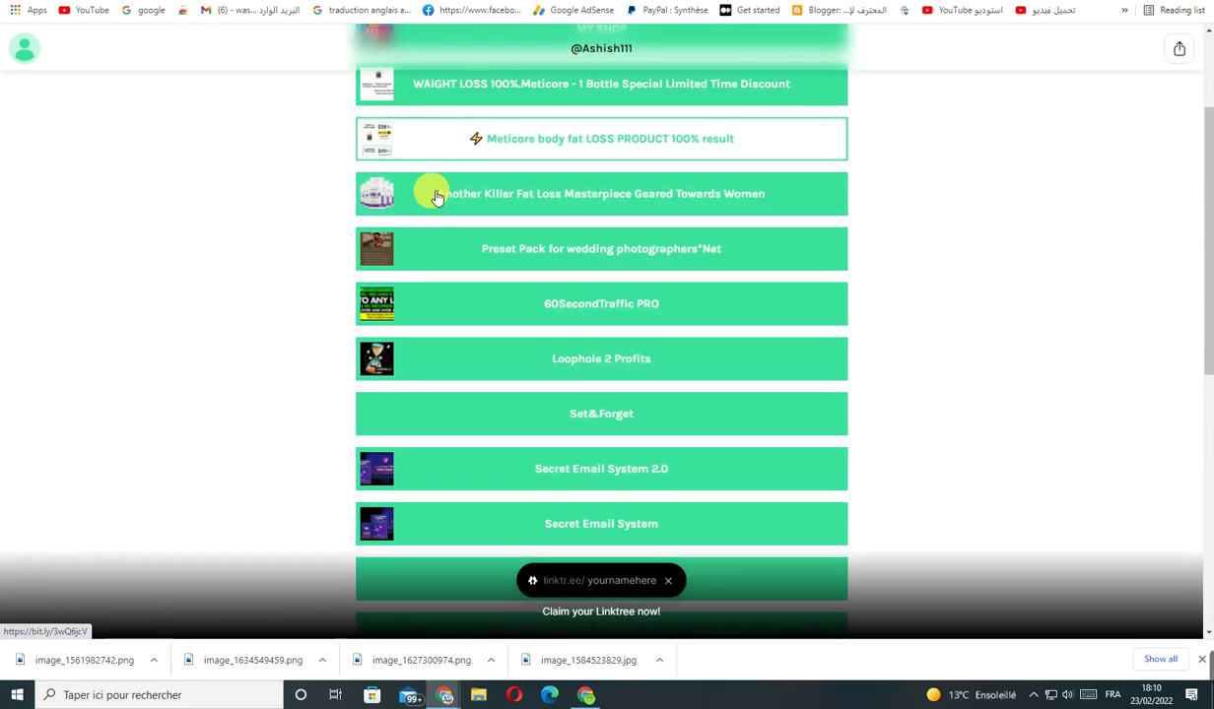
pyautogui.scroll(-4, 515, 395)
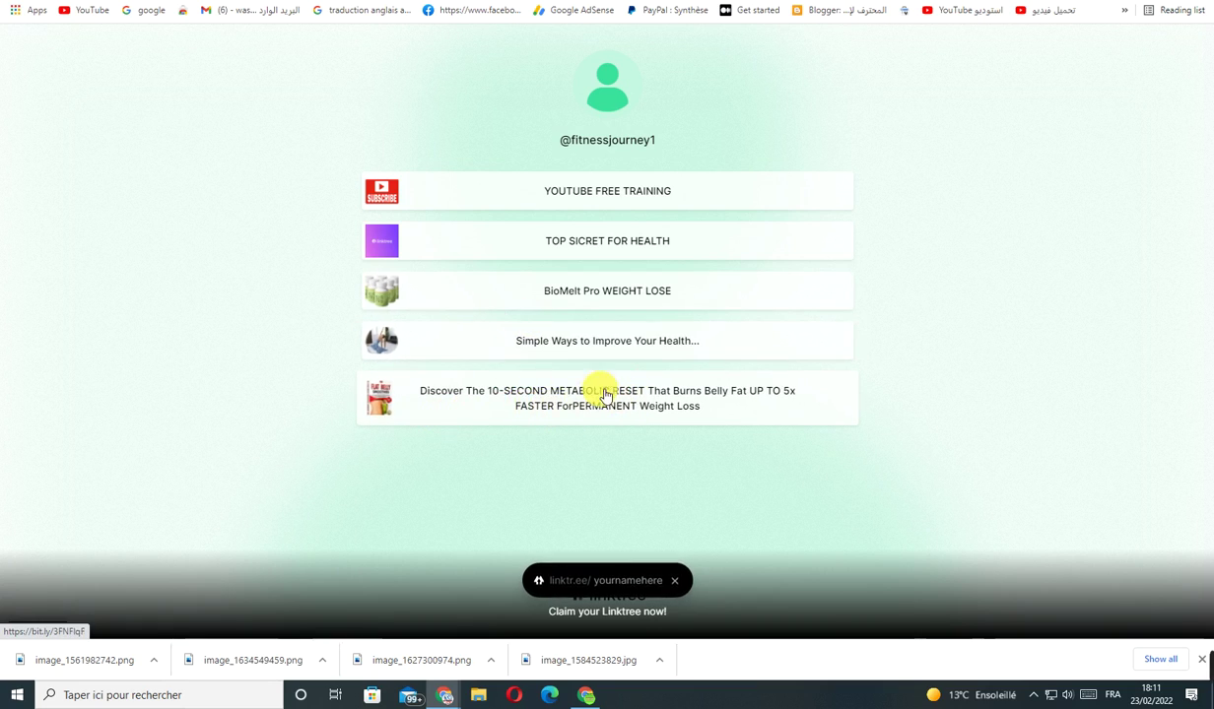
pyautogui.click(670, 403)
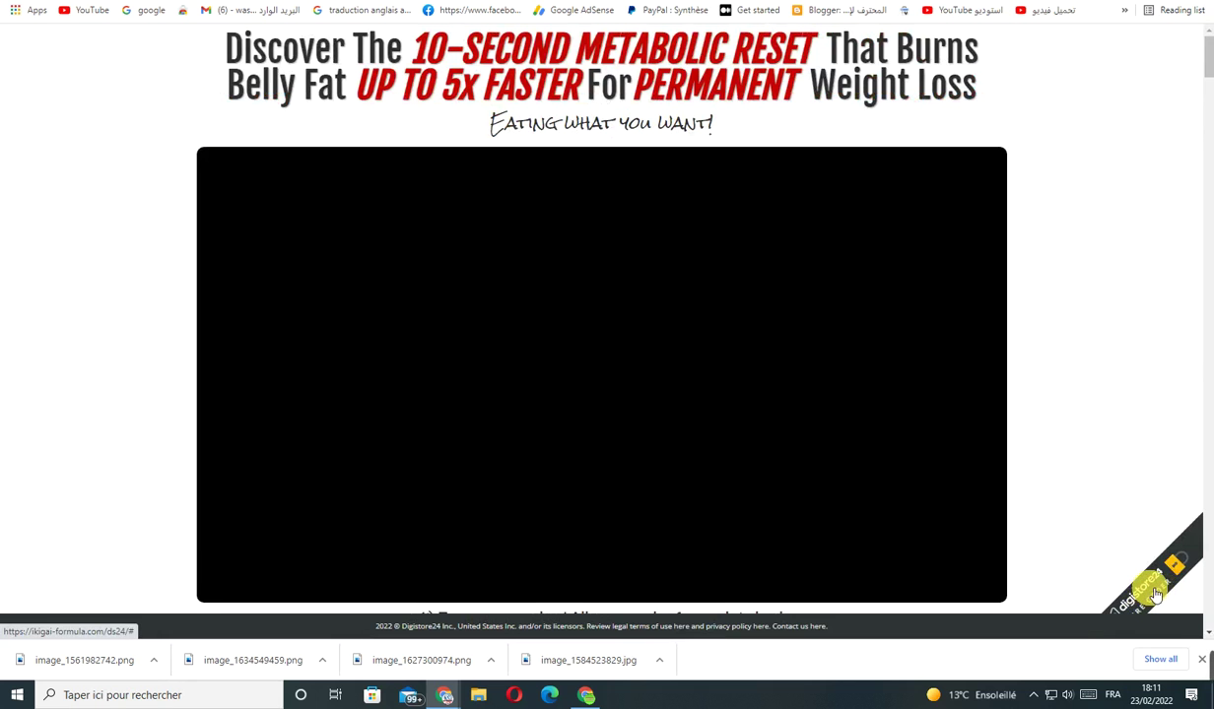
pyautogui.scroll(-5, 1148, 586)
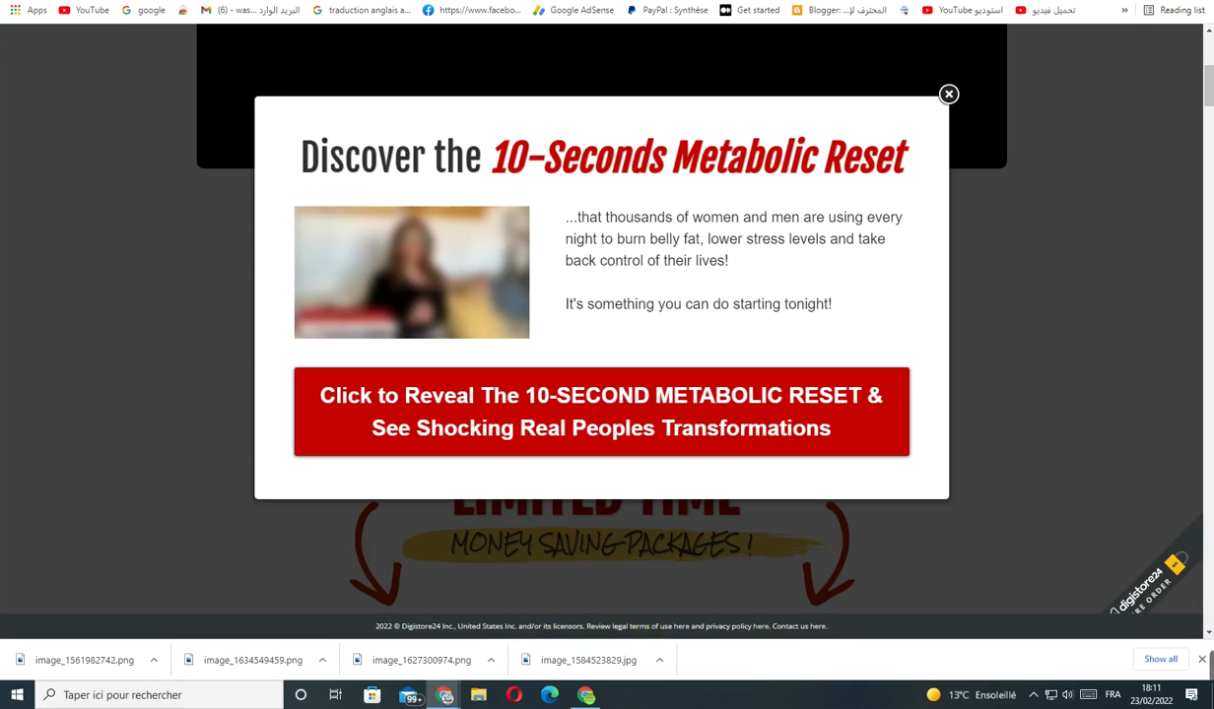
pyautogui.hotkey('alt', 'Left')
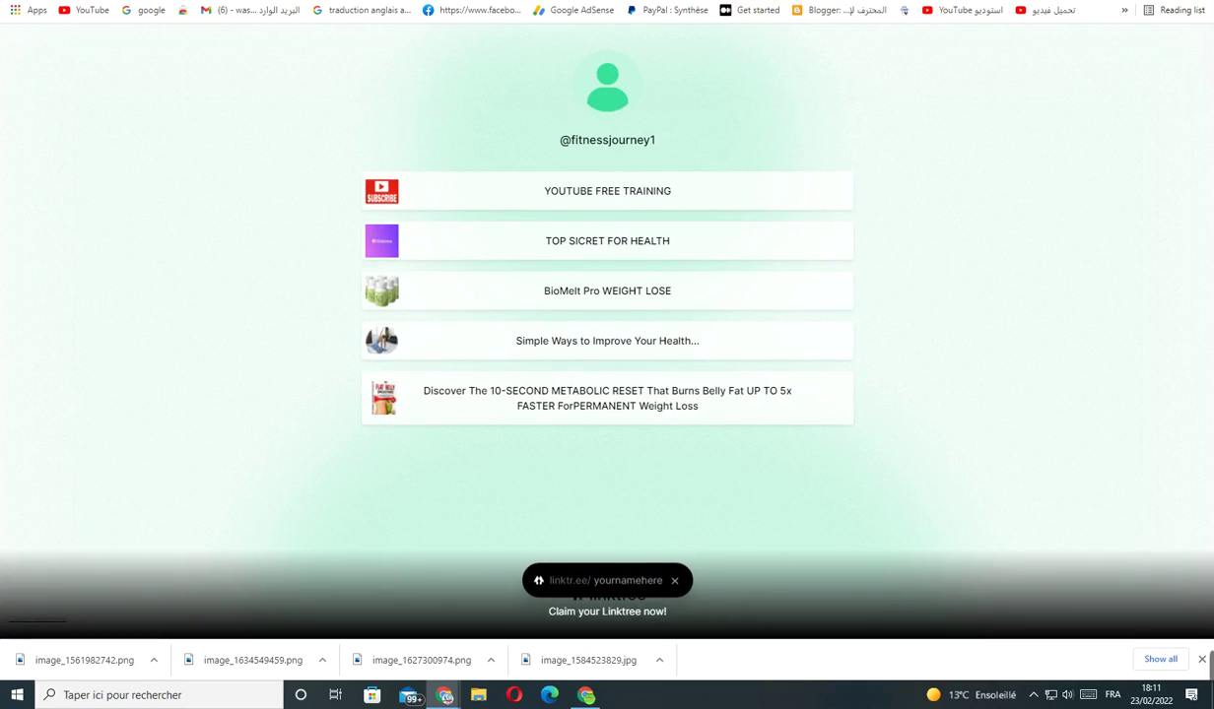
pyautogui.hotkey('alt', 'Left')
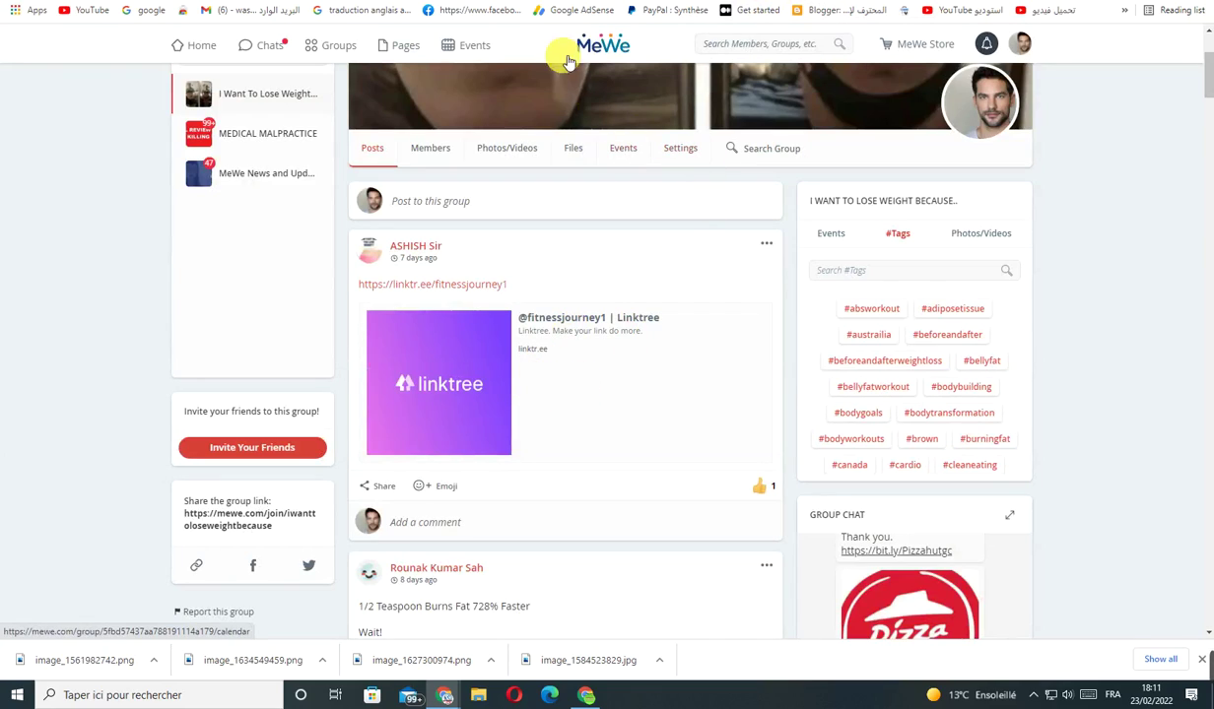
# Switch to the Google Docs outline and highlight point 03 about gaining traffic by publishing daily articles without links
pyautogui.hotkey('alt', 'Left')
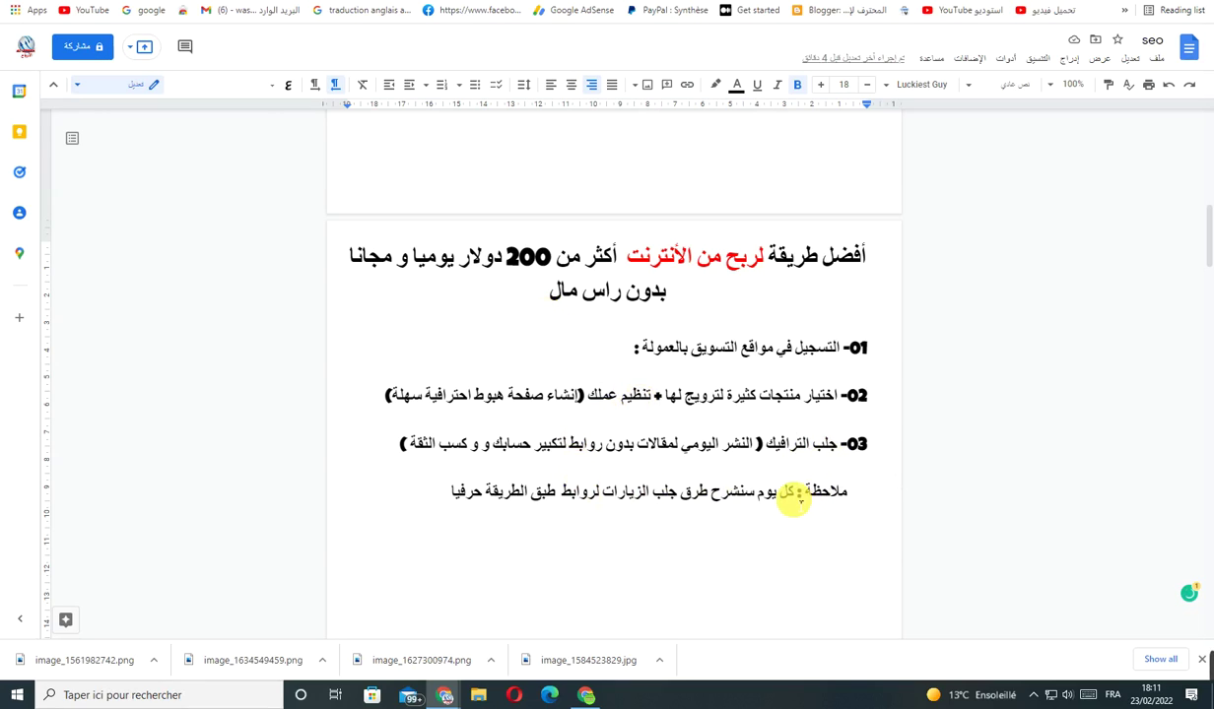
pyautogui.moveTo(752, 444); pyautogui.dragTo(632, 448)
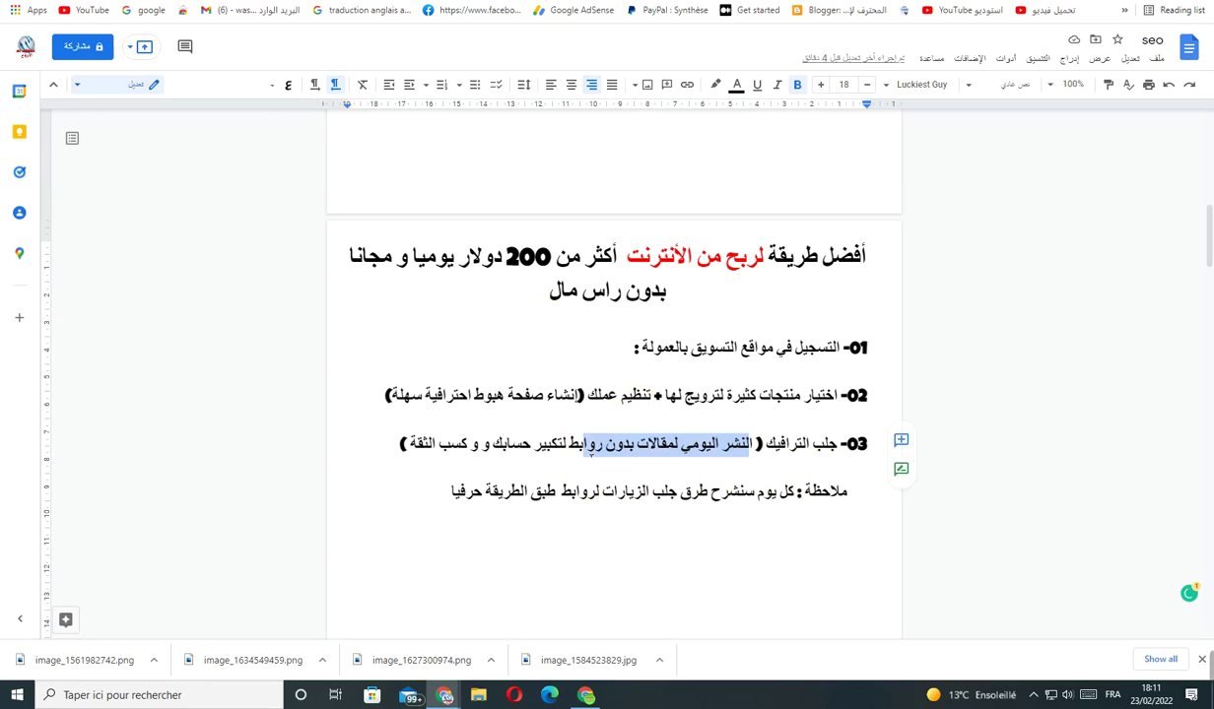
pyautogui.moveTo(517, 454); pyautogui.dragTo(412, 451)
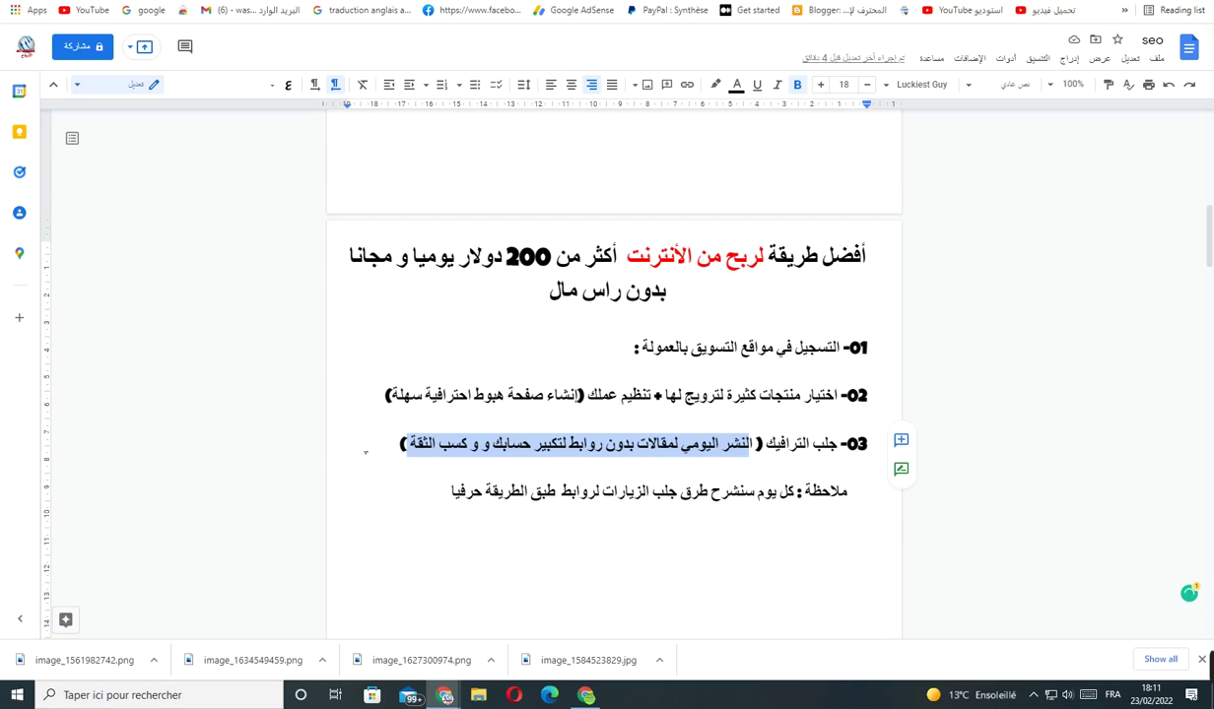
pyautogui.moveTo(877, 469); pyautogui.dragTo(398, 452)
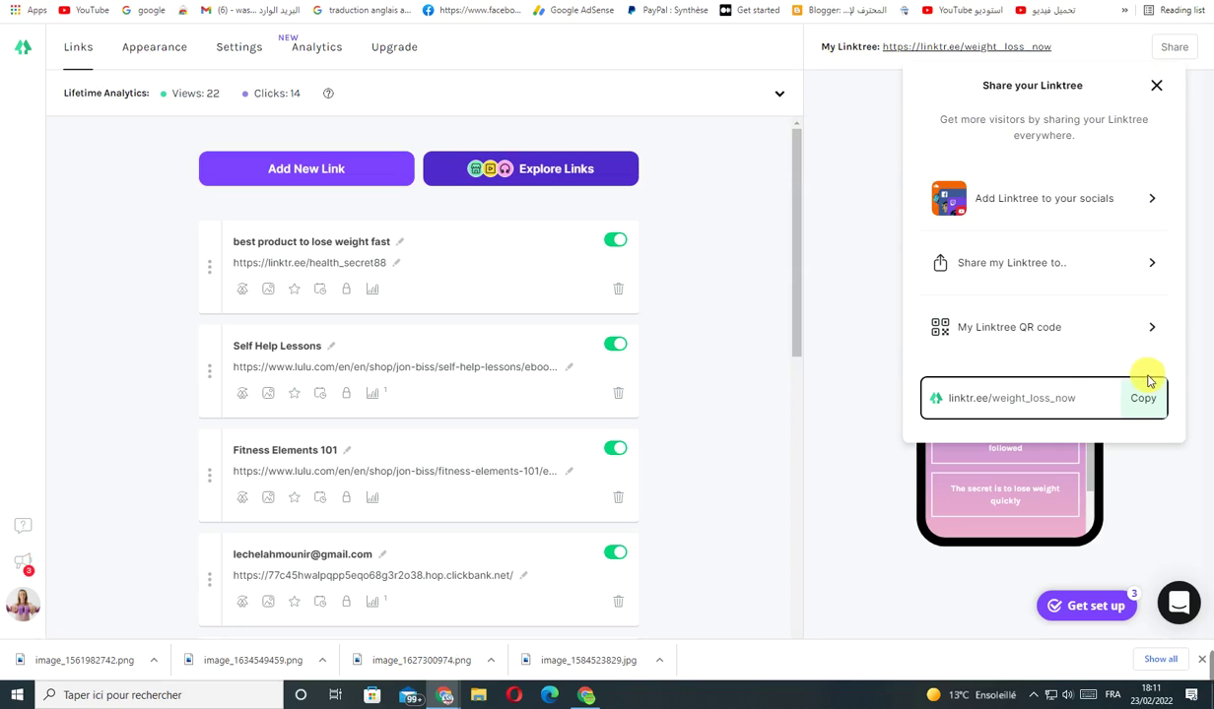
# Copy the linktr.ee/weight_loss_now address and return to the Starter Action's Health and Fitness Guide group on MeWe
pyautogui.click(1145, 390)
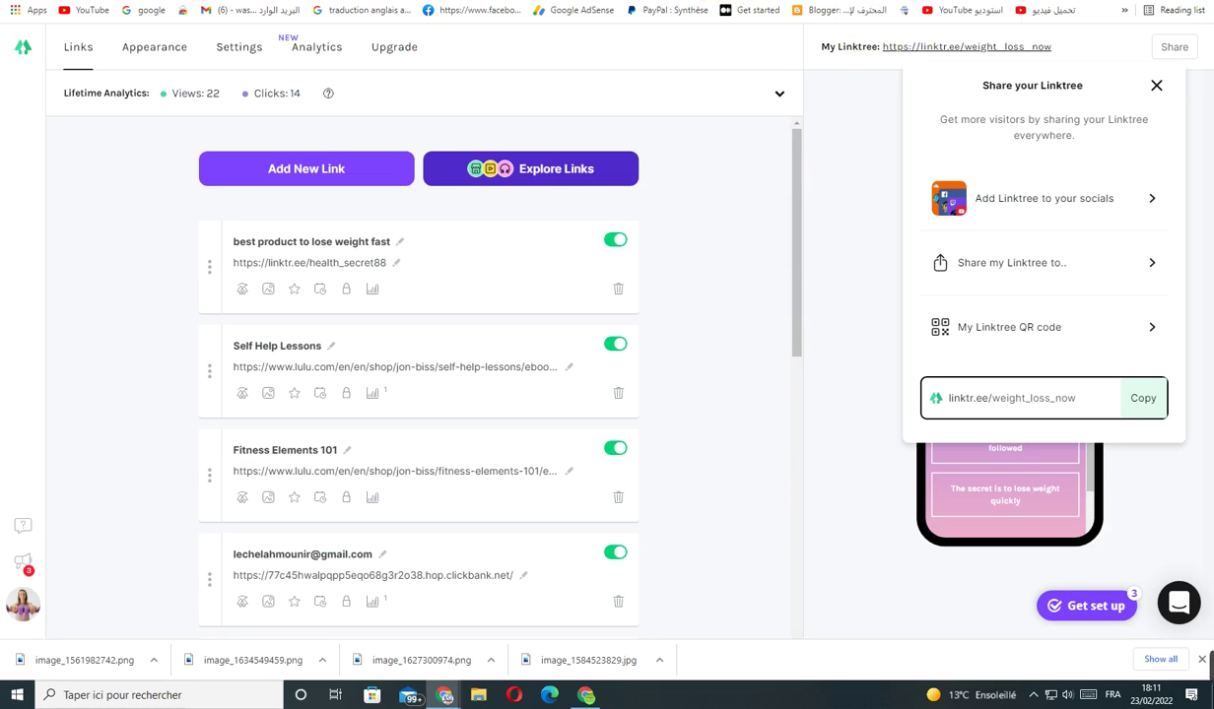
pyautogui.click(687, 2)
pyautogui.scroll(6, 703, 201)
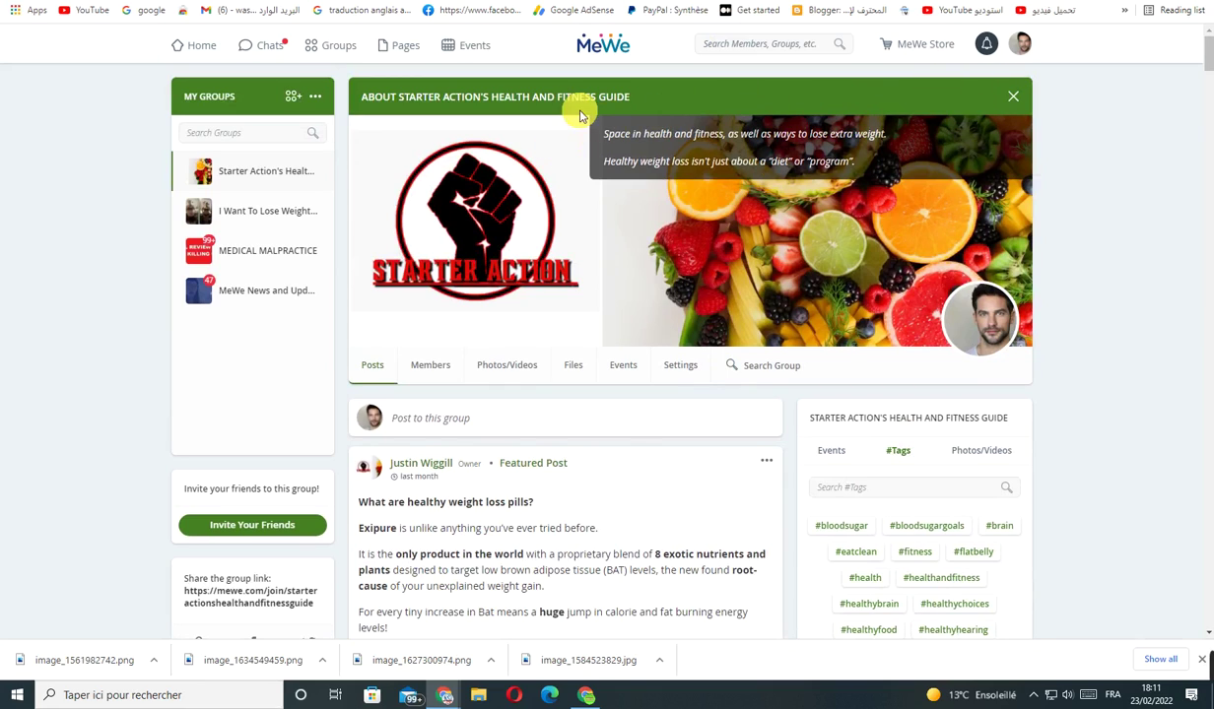
pyautogui.scroll(-2, 591, 271)
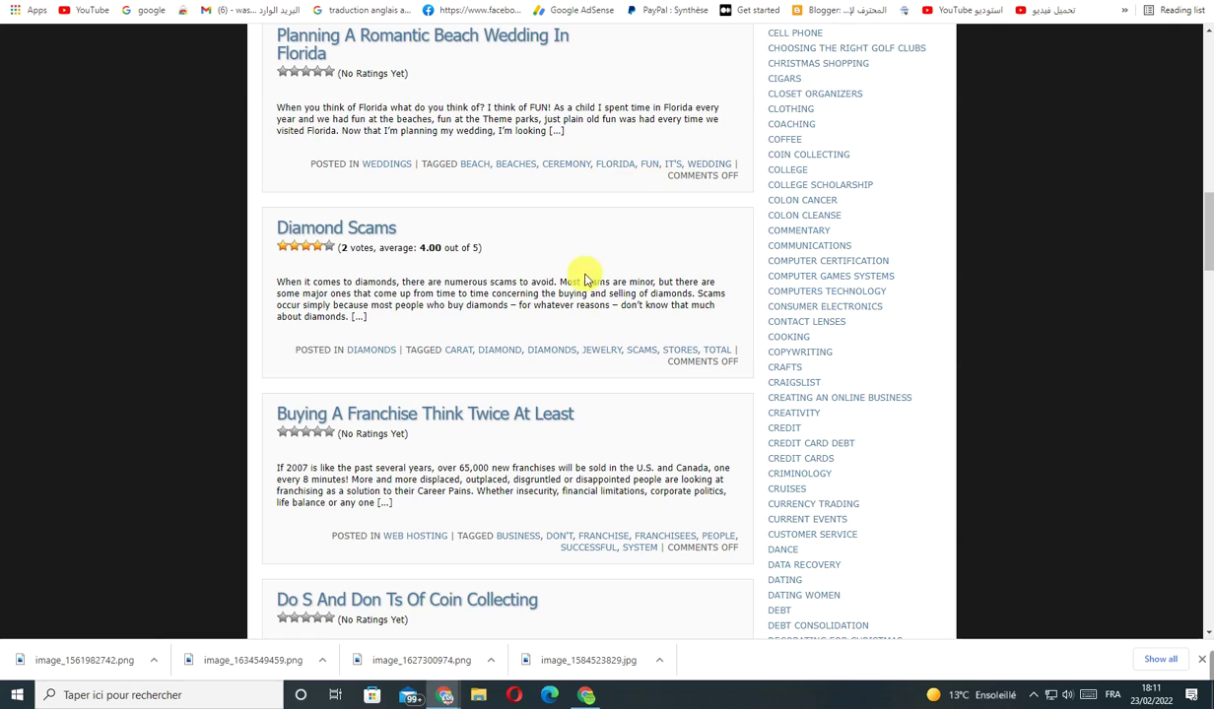
# Switch to the Killer PLR Articles directory and examine its free article categories, from Arts & Entertainment to Health & Fitness
pyautogui.scroll(5, 584, 280)
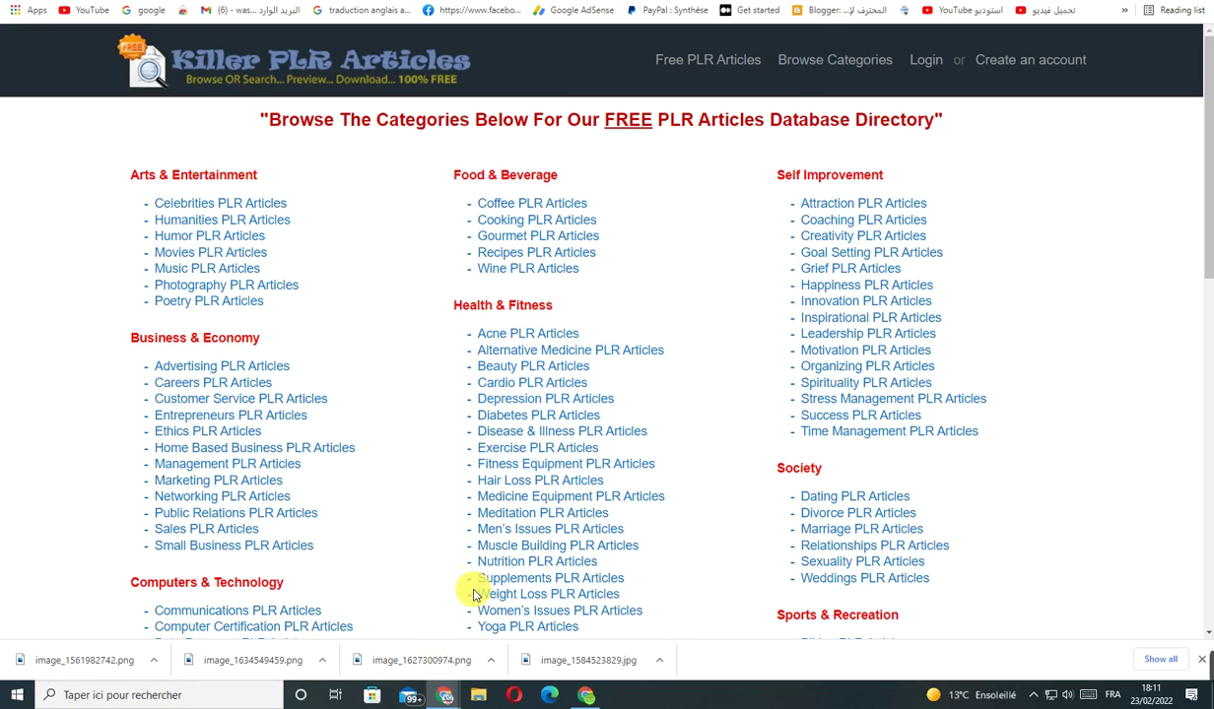
pyautogui.scroll(-3, 483, 428)
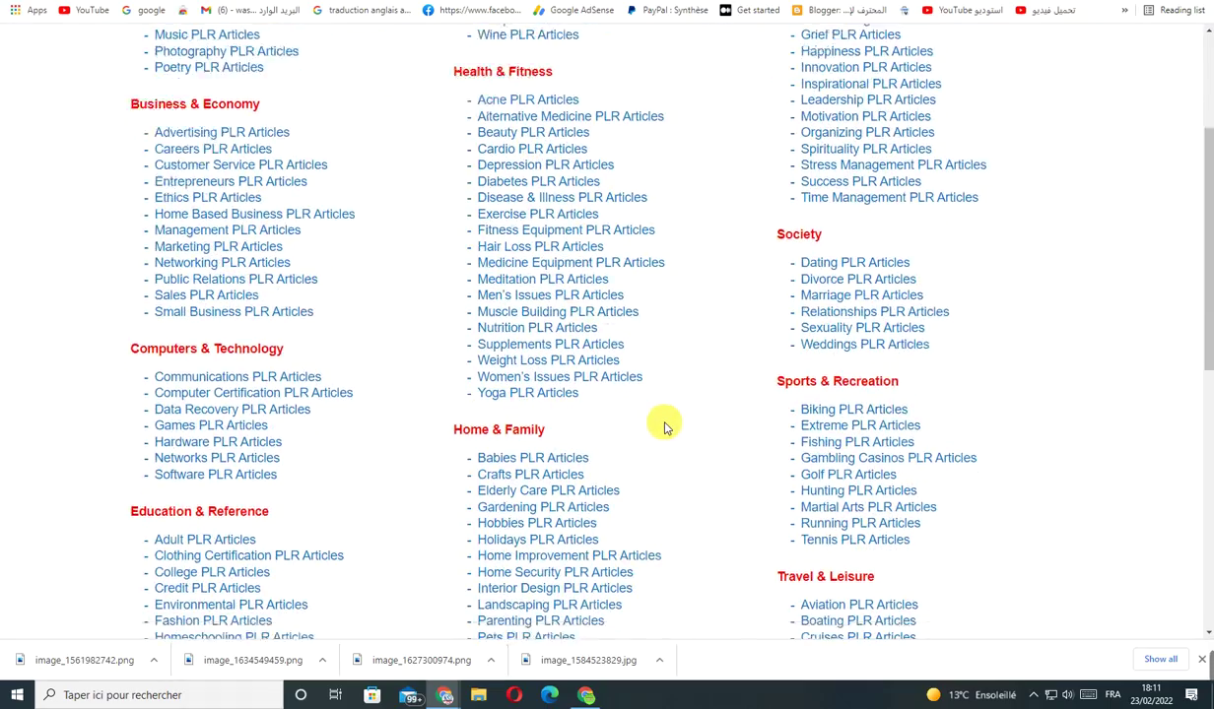
pyautogui.scroll(-5, 663, 428)
pyautogui.scroll(5, 632, 292)
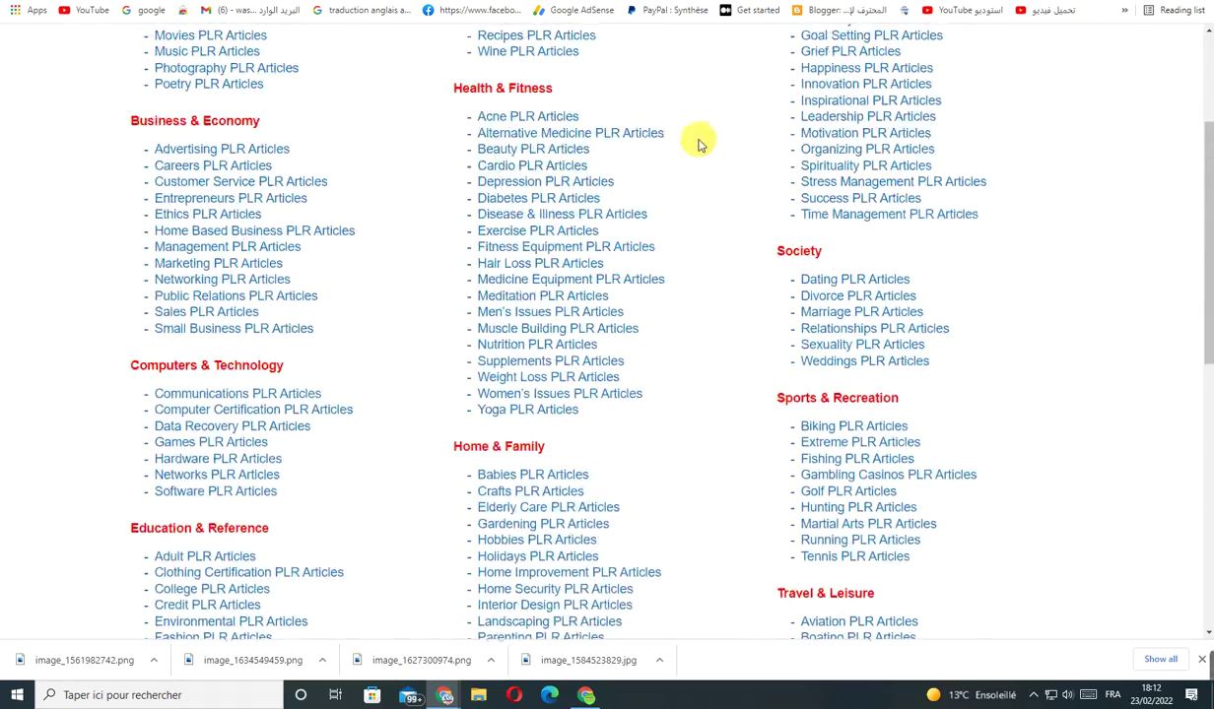
pyautogui.scroll(3, 682, 126)
pyautogui.moveTo(71, 153); pyautogui.dragTo(880, 178)
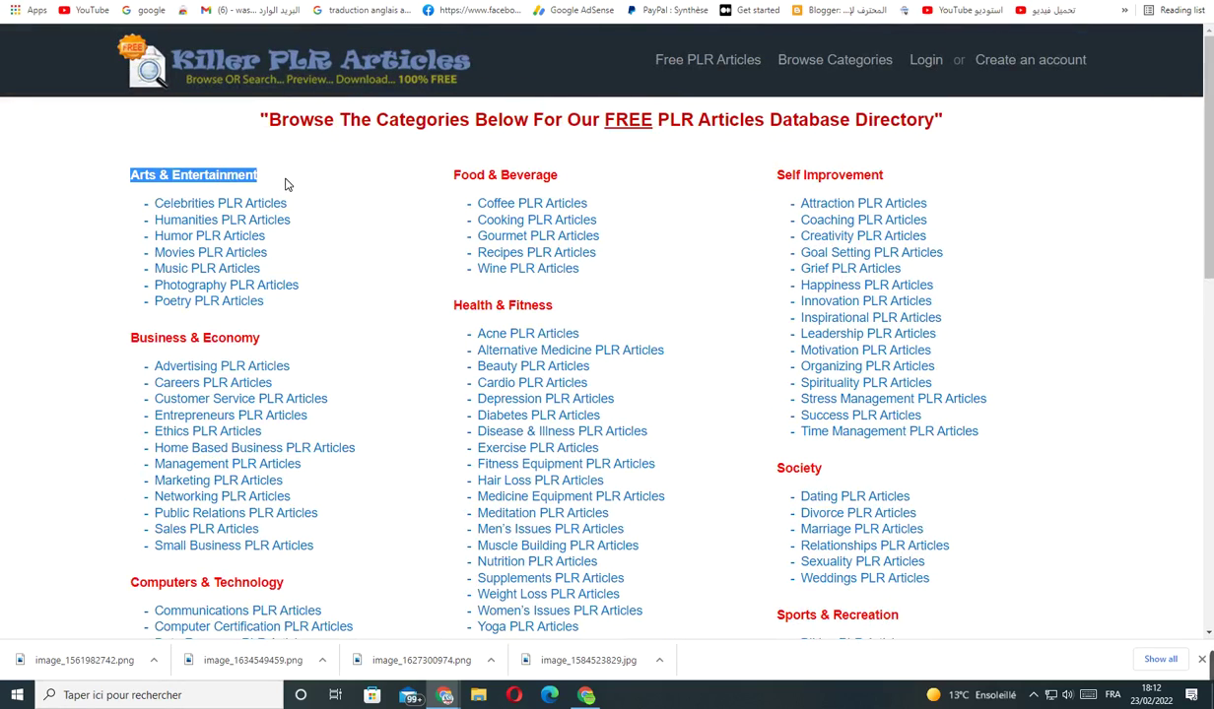
pyautogui.moveTo(946, 119); pyautogui.dragTo(573, 164)
pyautogui.moveTo(419, 187); pyautogui.dragTo(527, 188)
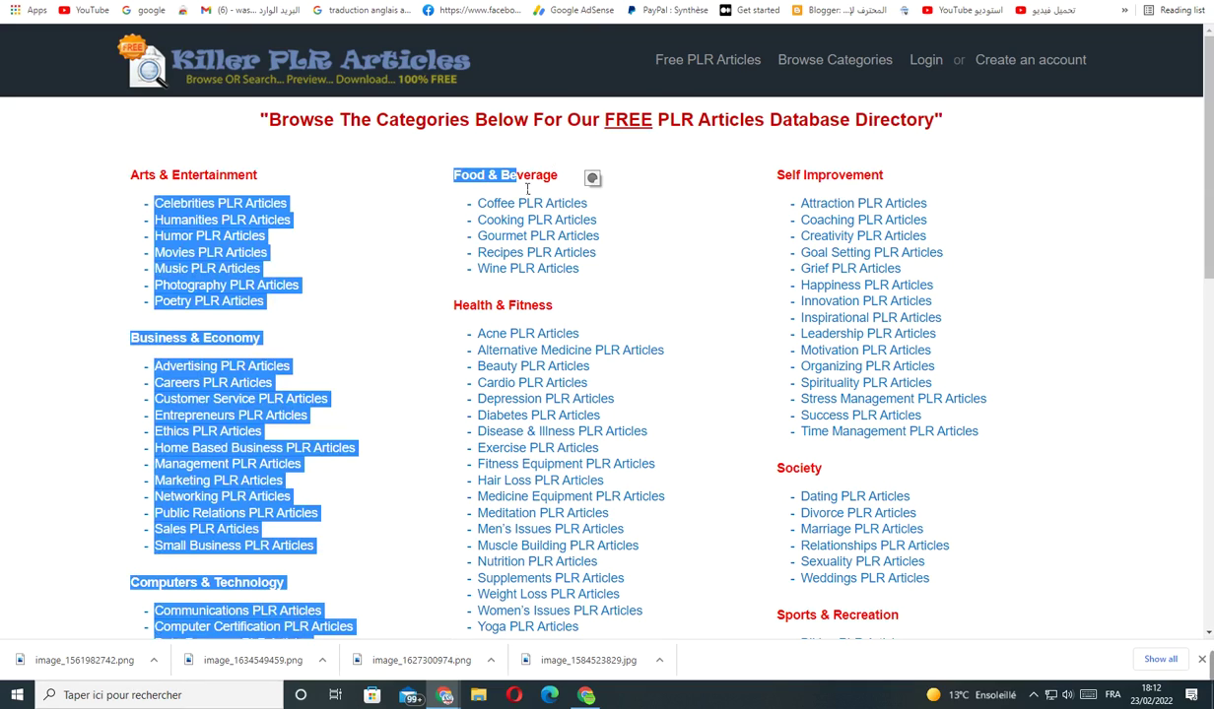
pyautogui.click(581, 174)
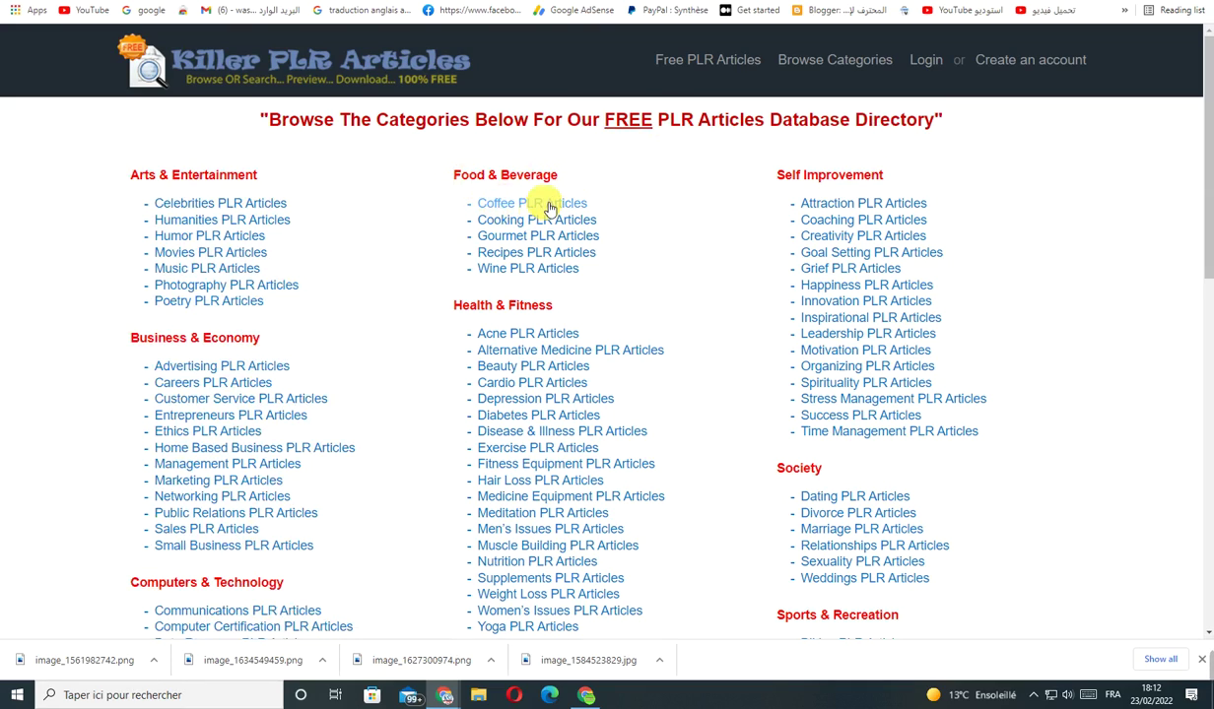
pyautogui.scroll(-2, 514, 276)
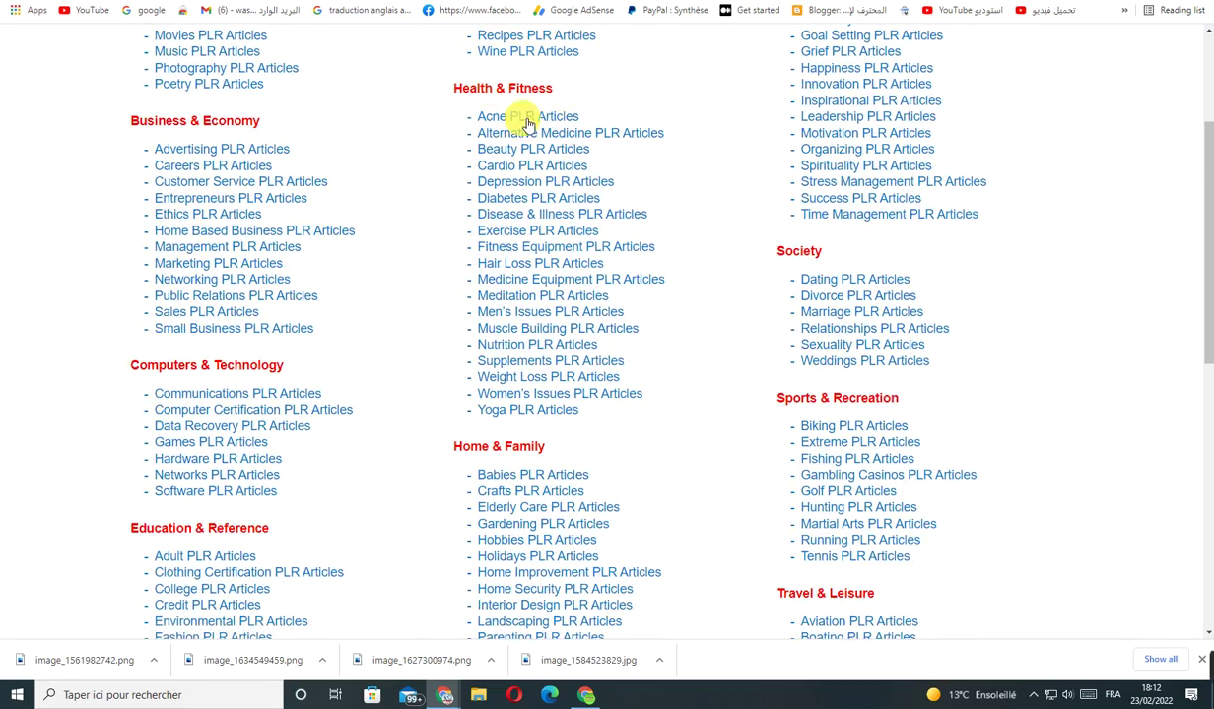
# Open the Weight Loss PLR Articles category from the Health & Fitness section in a new tab
pyautogui.rightClick(507, 94)
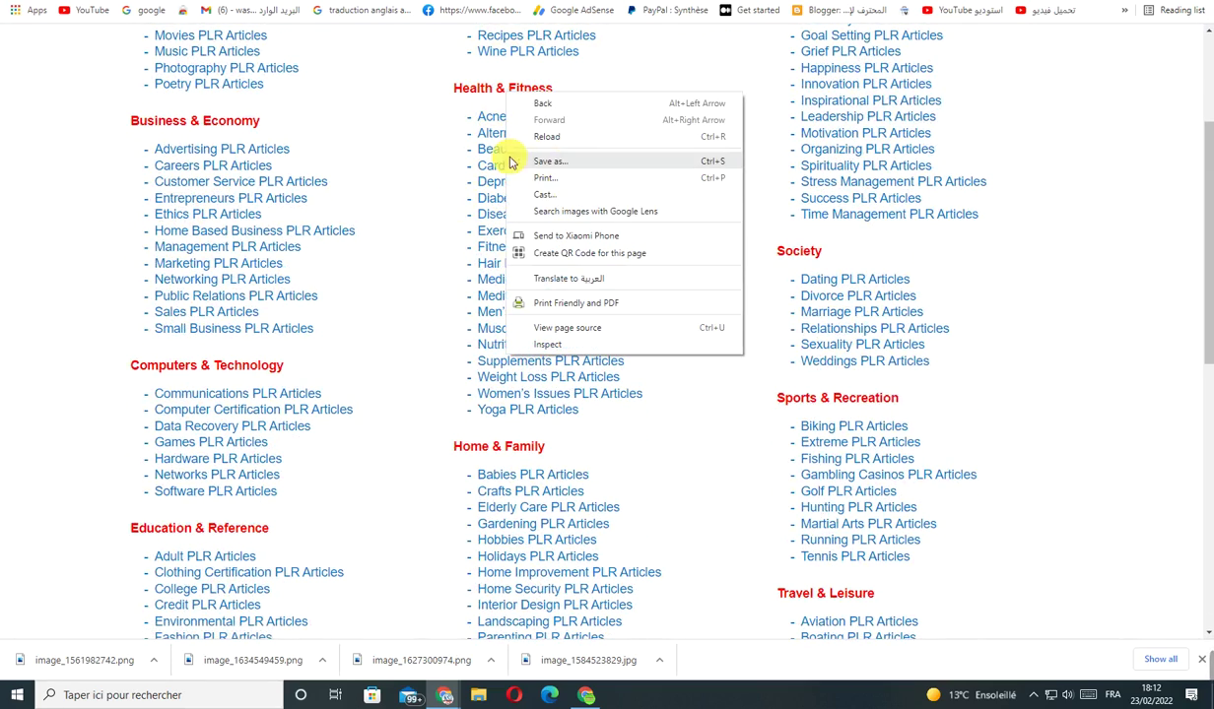
pyautogui.click(438, 137)
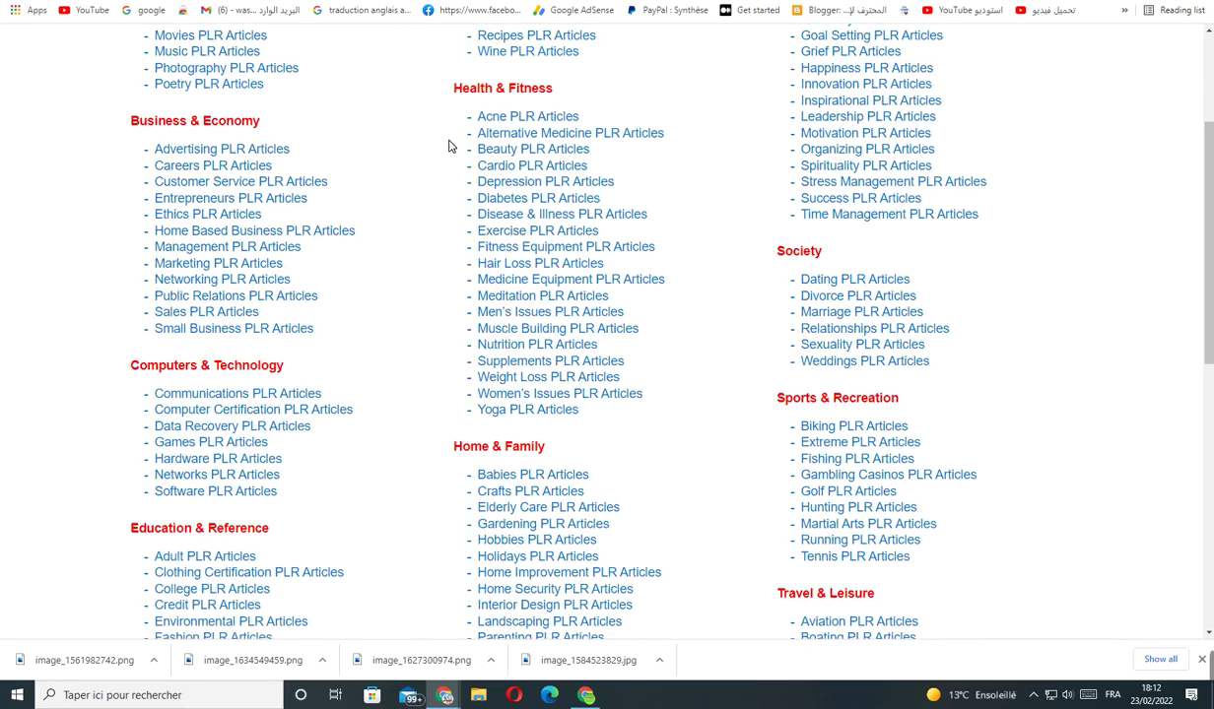
pyautogui.rightClick(522, 414)
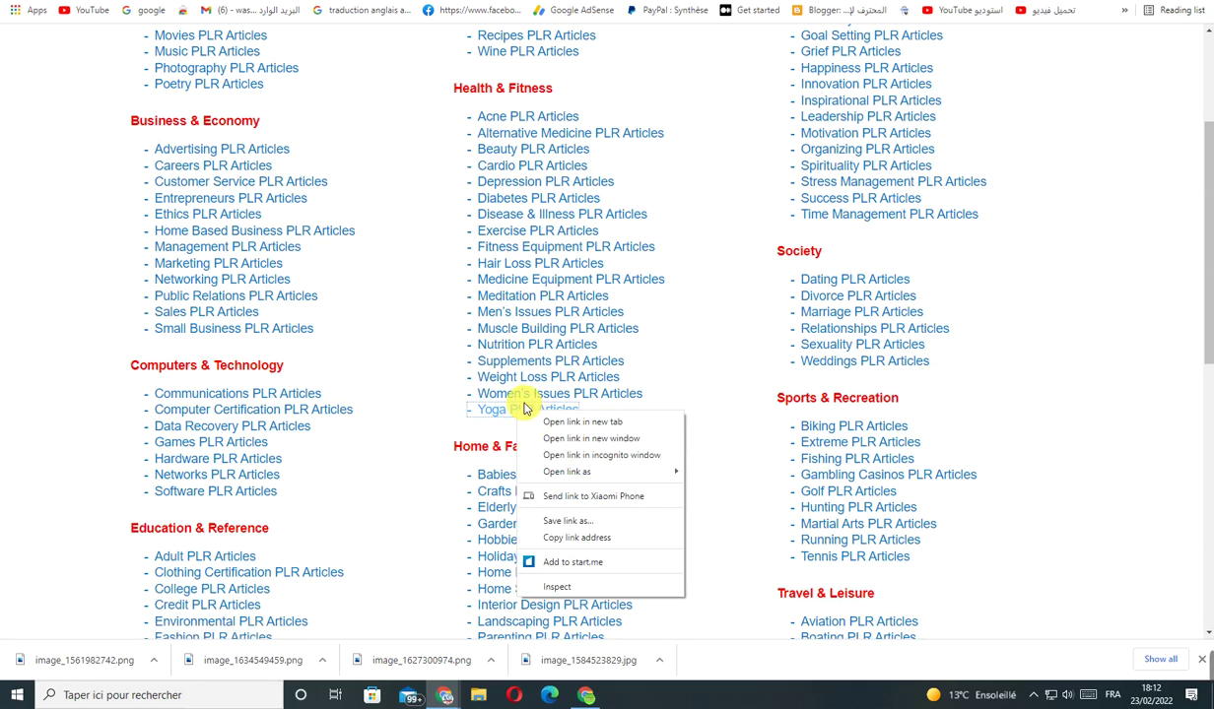
pyautogui.click(514, 378)
pyautogui.rightClick(521, 380)
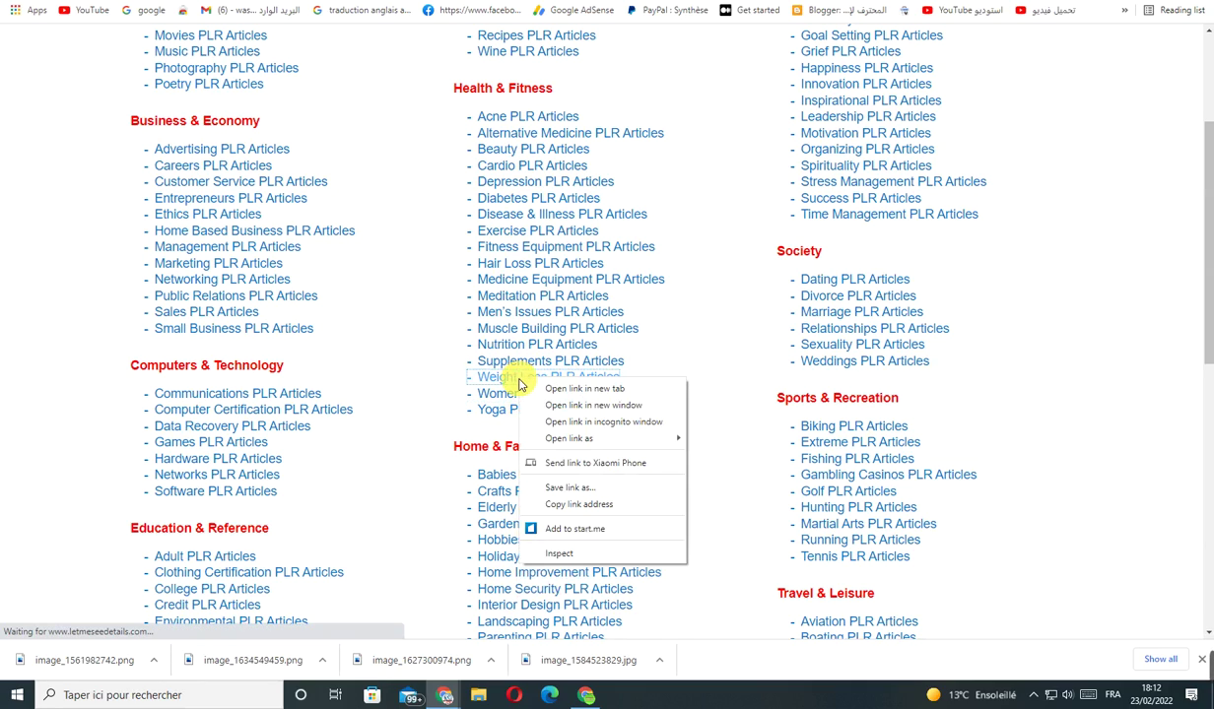
pyautogui.click(550, 391)
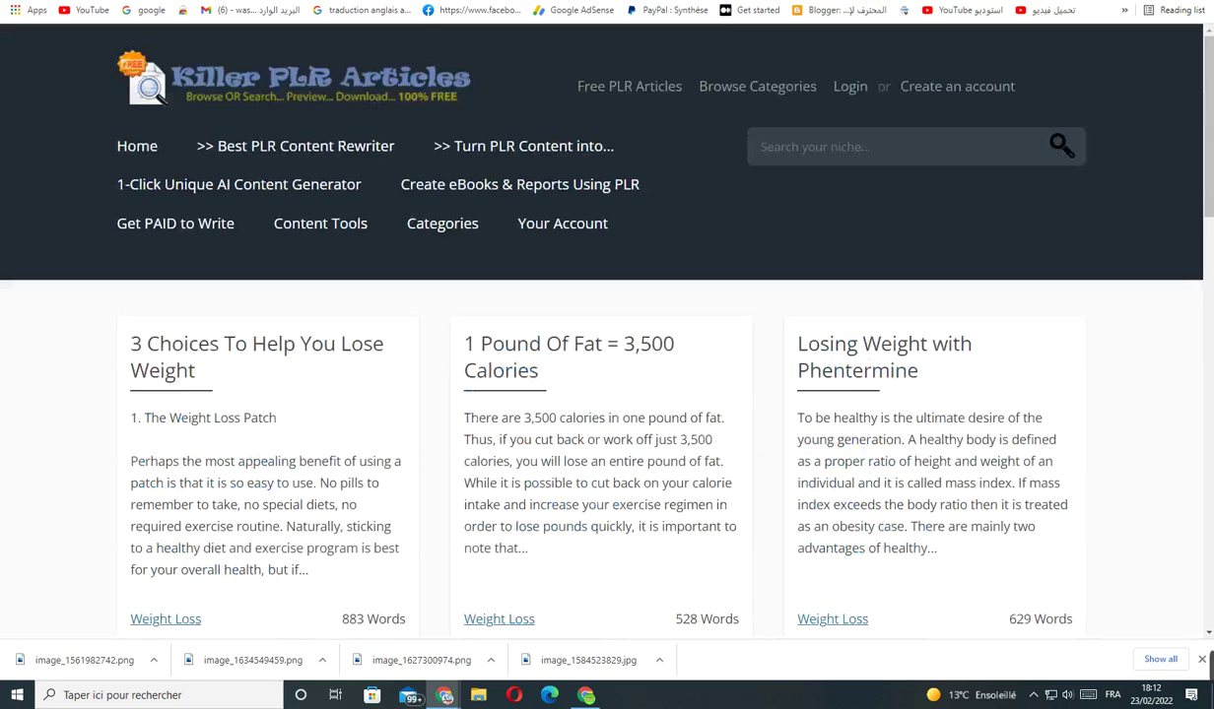
# Open the Killer PLR Articles login page in a new tab and log in with the saved username and password
pyautogui.rightClick(850, 93)
pyautogui.click(857, 111)
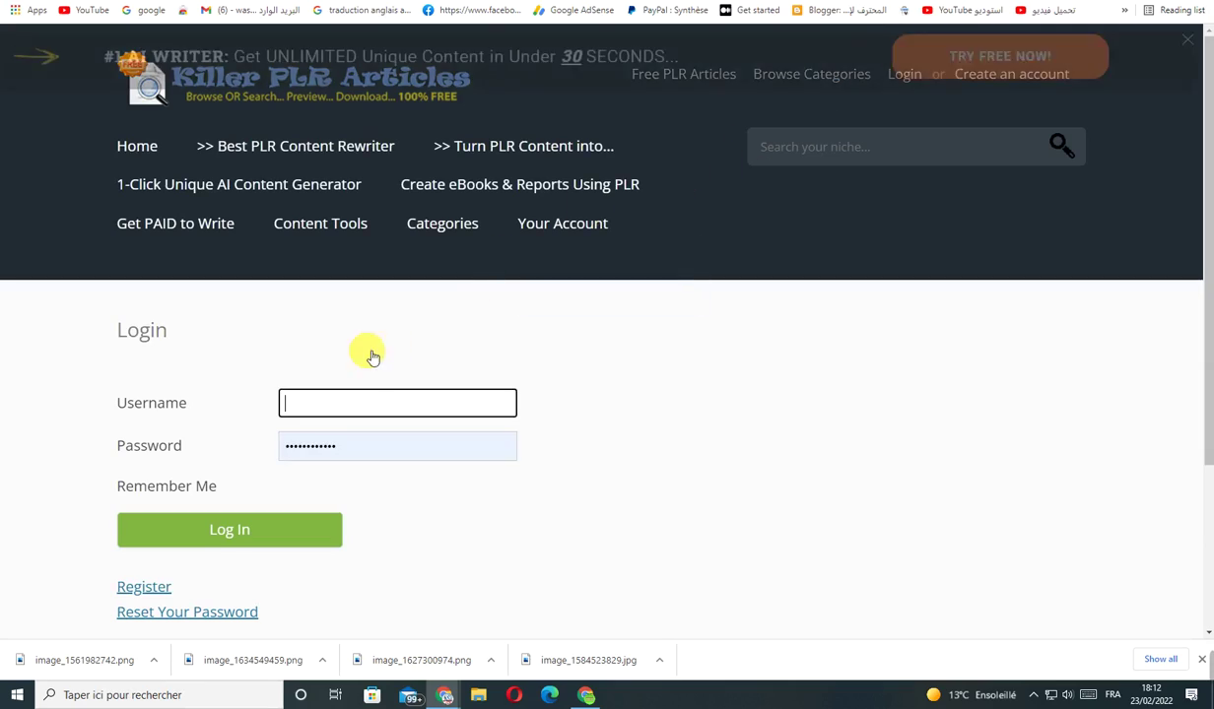
pyautogui.click(266, 603)
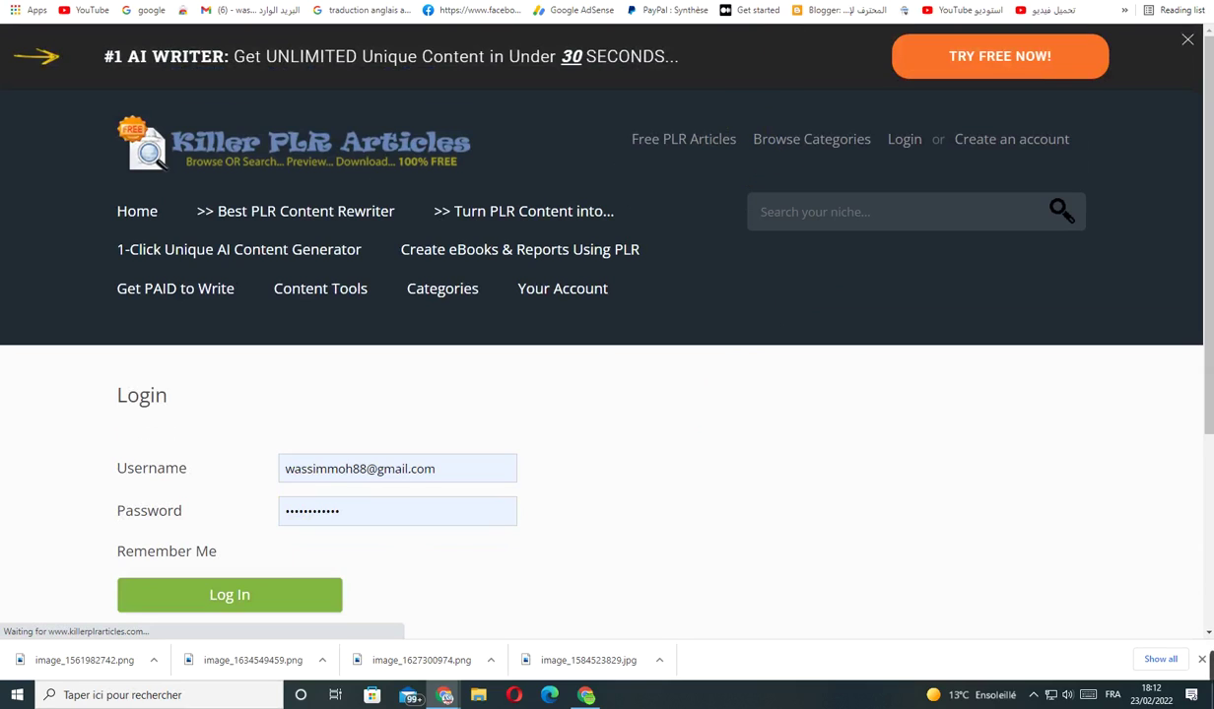
pyautogui.click(849, 85)
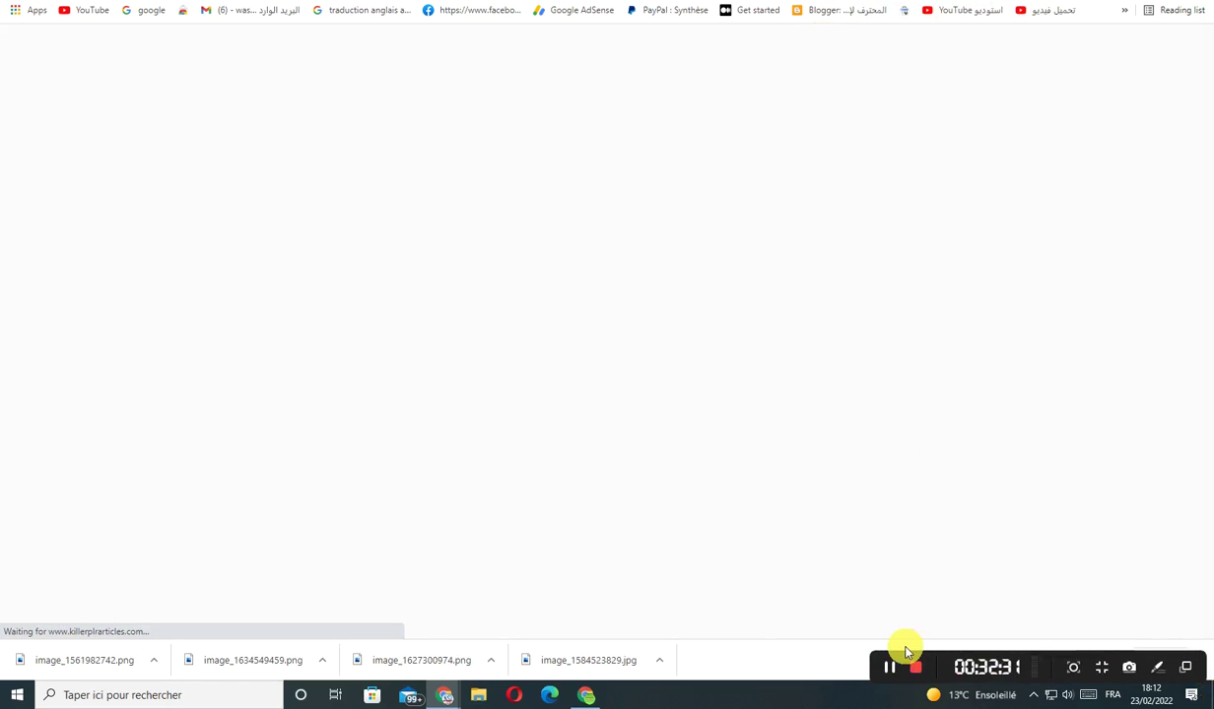
# Decline the "Big Content Goldmine" special offer and continue to the members only area
pyautogui.scroll(5, 747, 438)
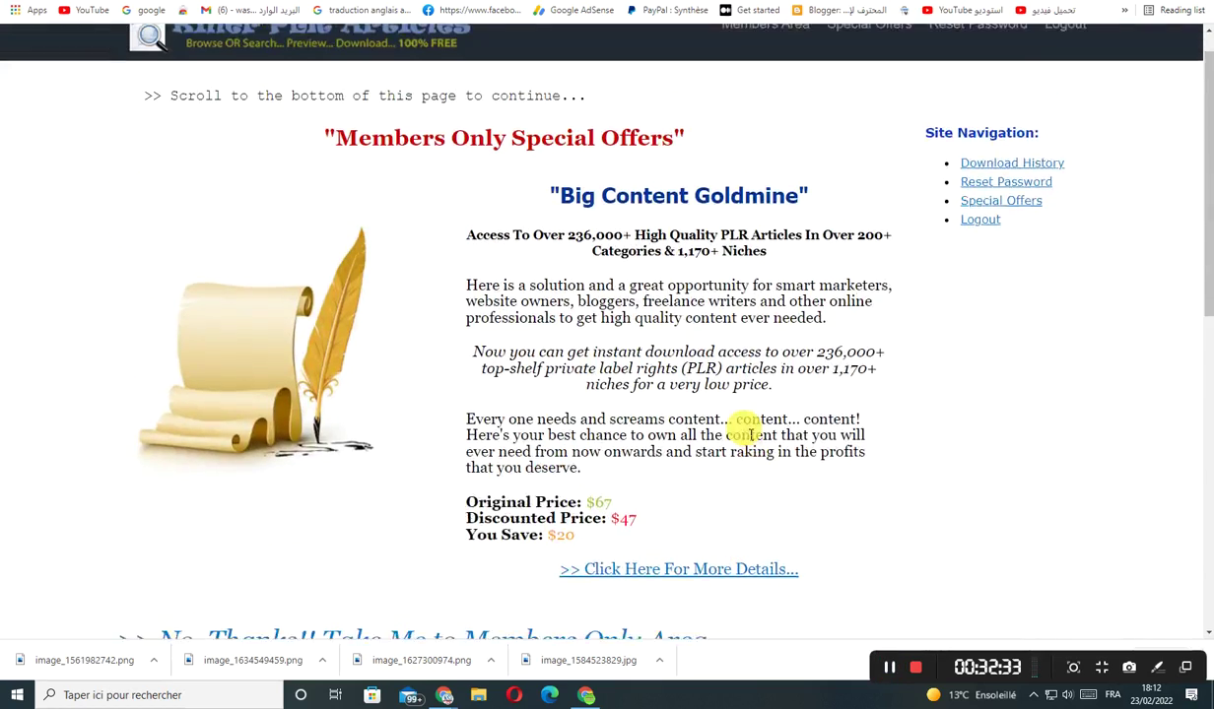
pyautogui.scroll(-8, 583, 479)
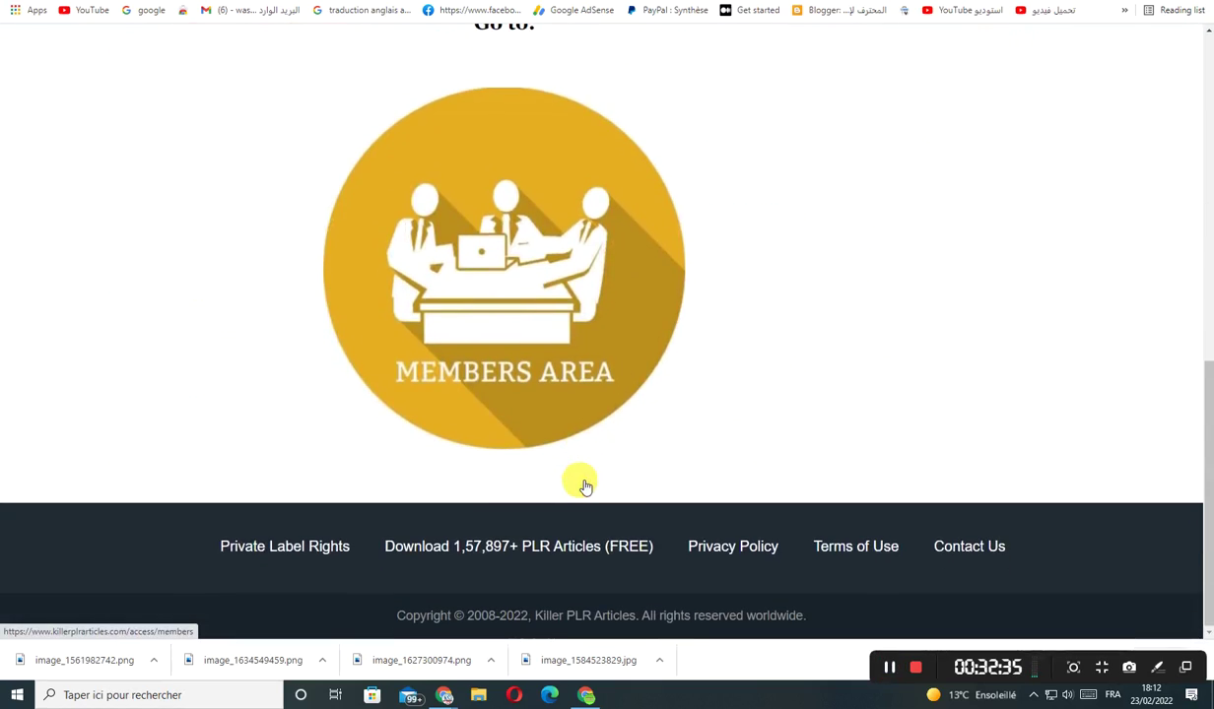
pyautogui.scroll(3, 566, 504)
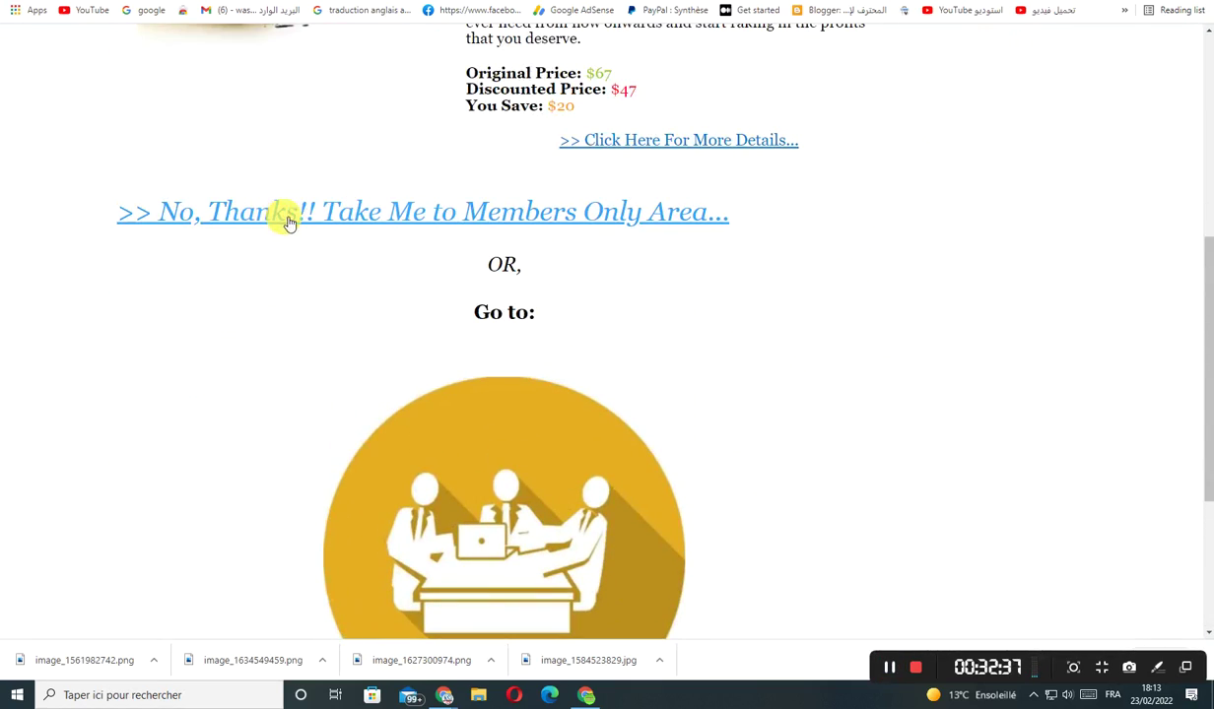
pyautogui.click(570, 225)
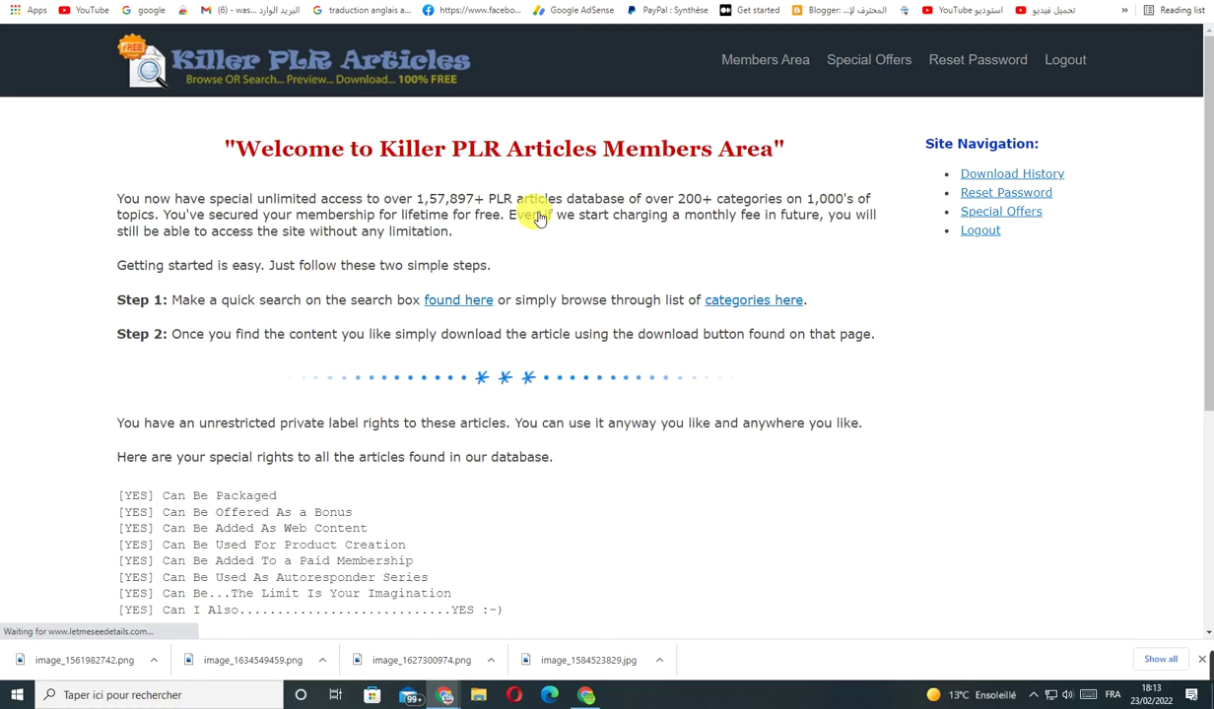
# Review the members area's article usage rights and go to the PLR article categories directory
pyautogui.scroll(-2, 483, 347)
pyautogui.scroll(-3, 483, 347)
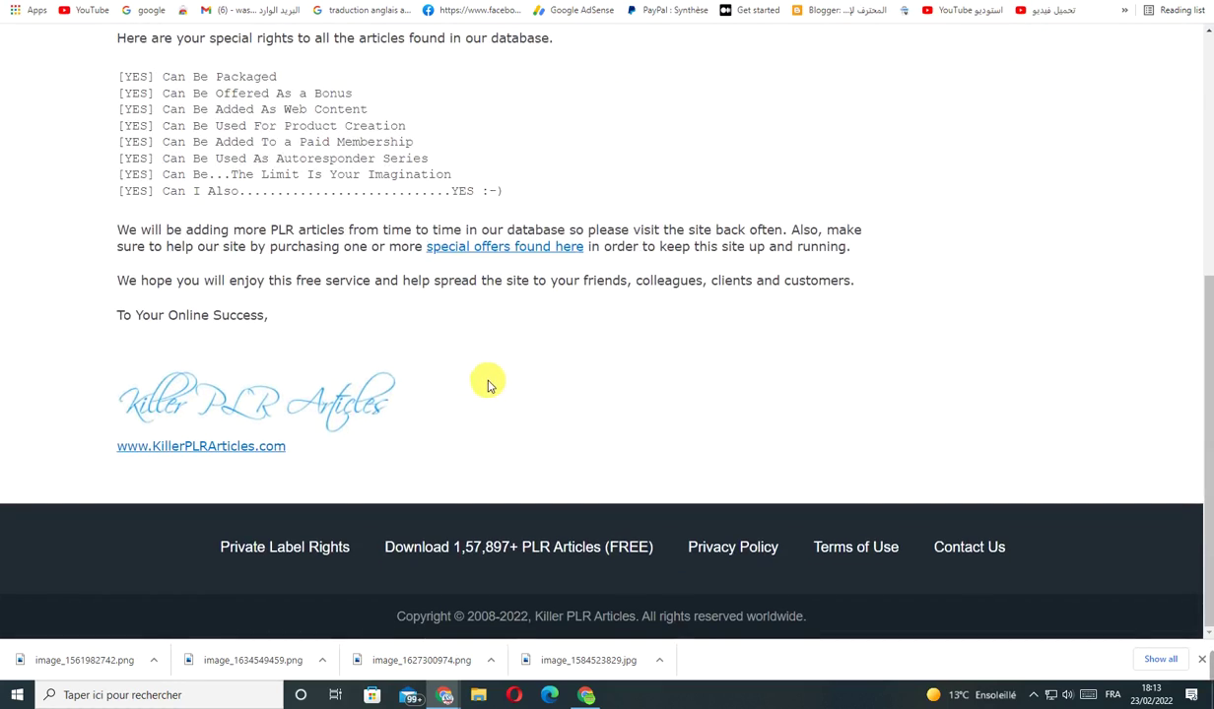
pyautogui.scroll(2, 335, 436)
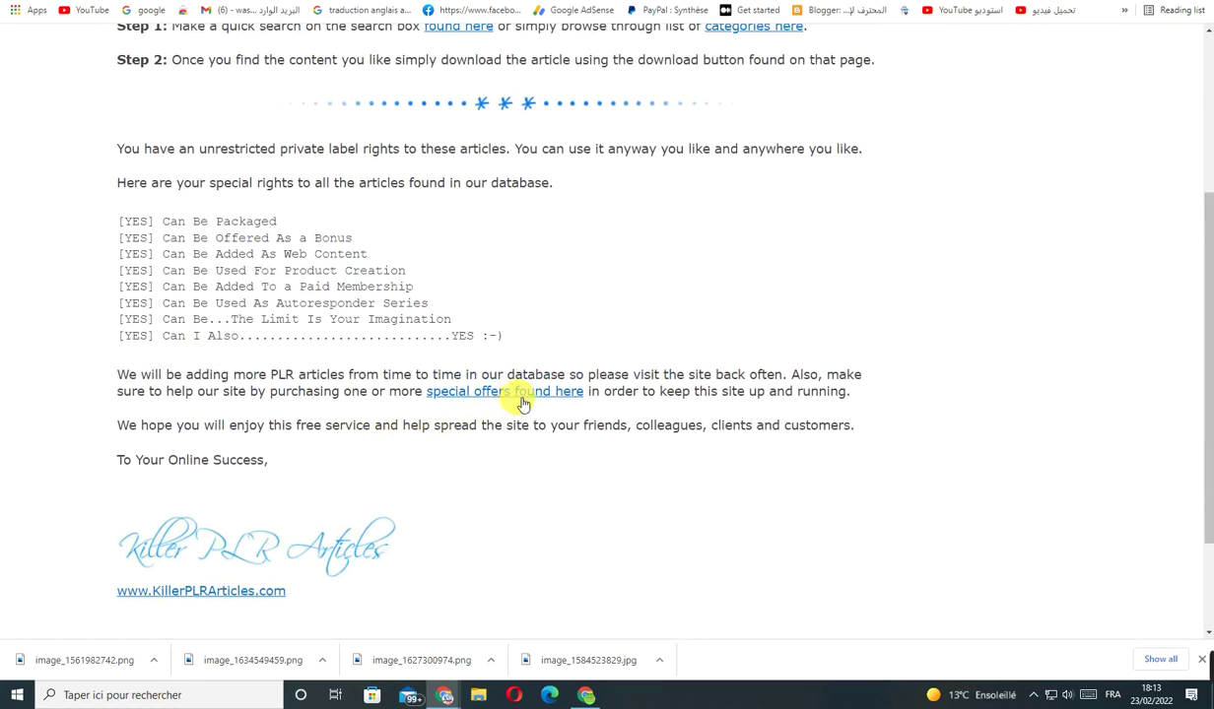
pyautogui.scroll(2, 511, 403)
pyautogui.click(765, 178)
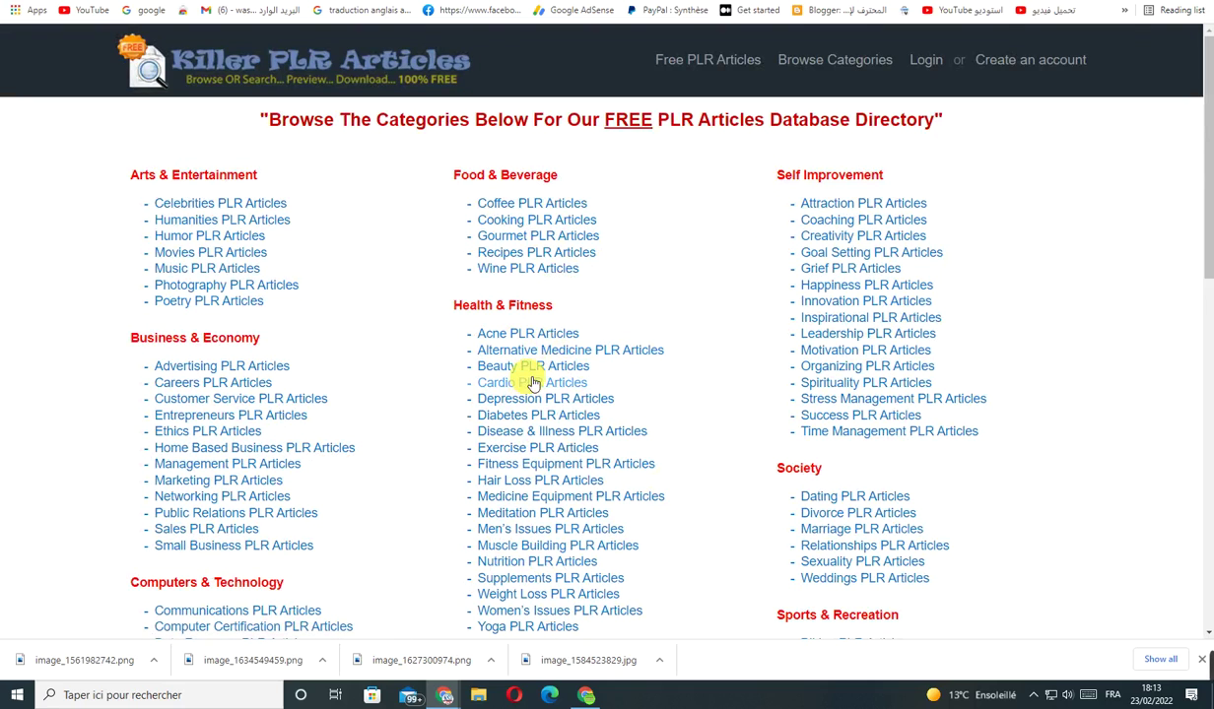
# Open the Weight Loss PLR Articles category under Health & Fitness and browse its listed articles
pyautogui.scroll(-3, 498, 354)
pyautogui.click(523, 383)
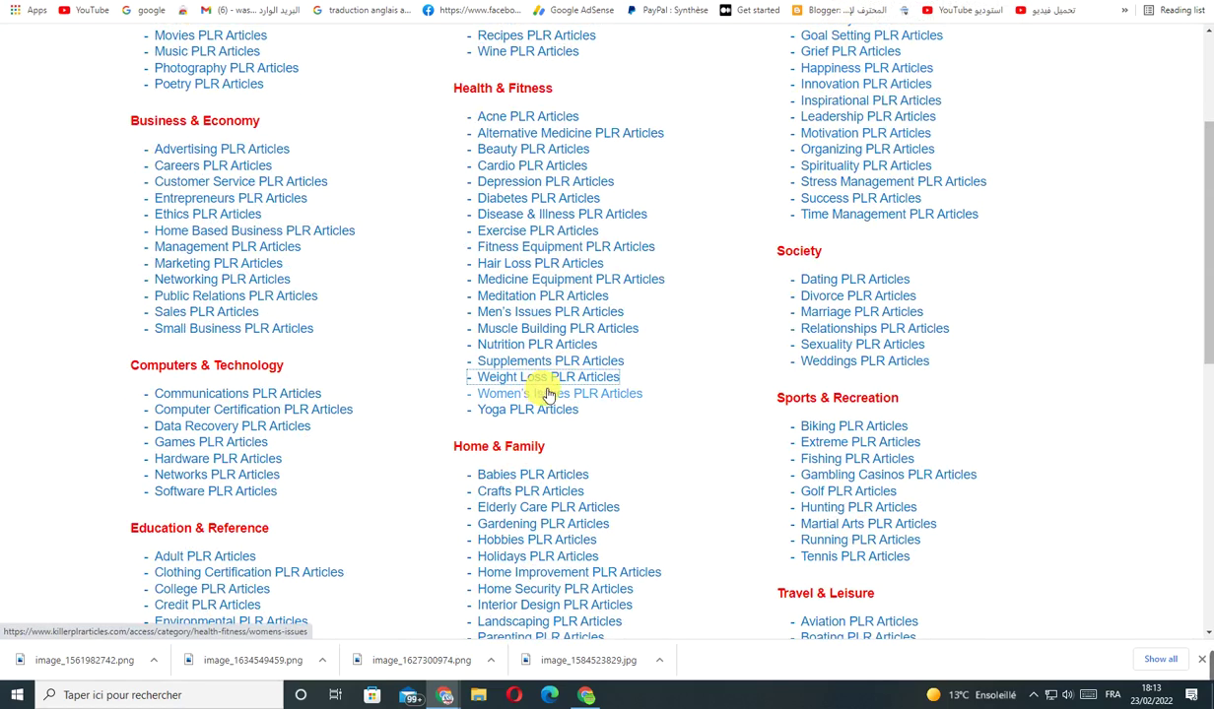
pyautogui.scroll(-3, 441, 360)
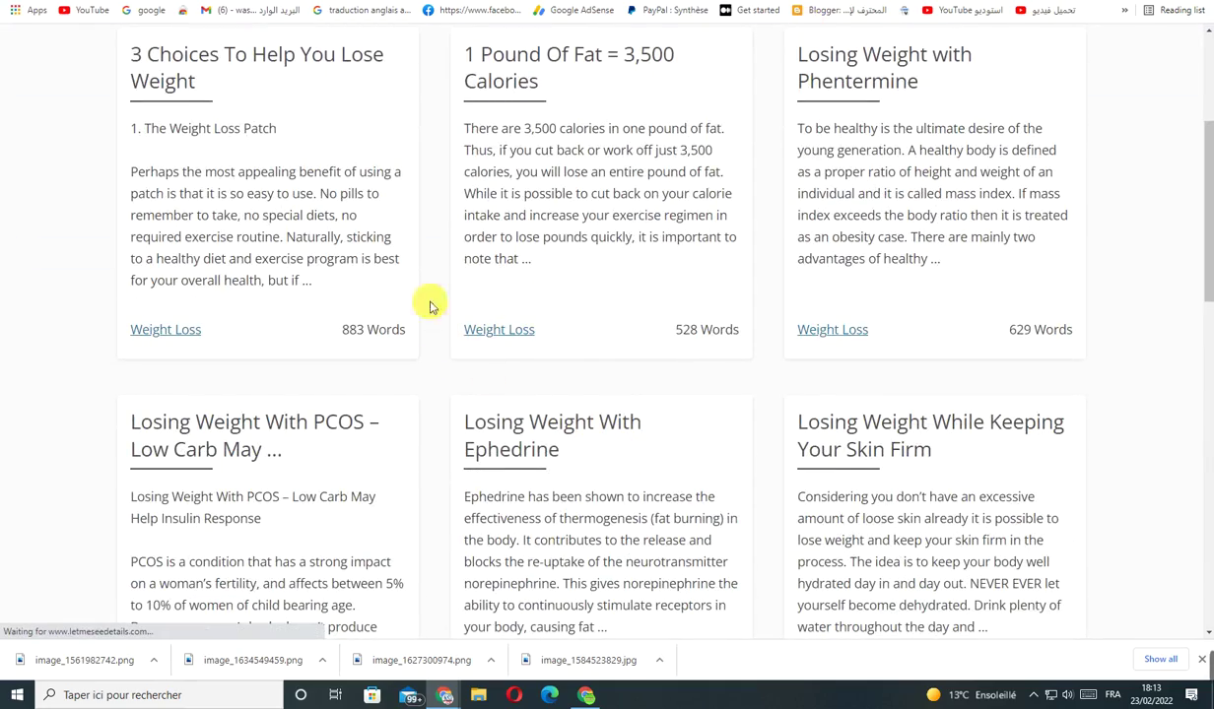
pyautogui.scroll(-3, 380, 421)
pyautogui.scroll(2, 332, 304)
pyautogui.scroll(-2, 369, 352)
pyautogui.scroll(3, 256, 364)
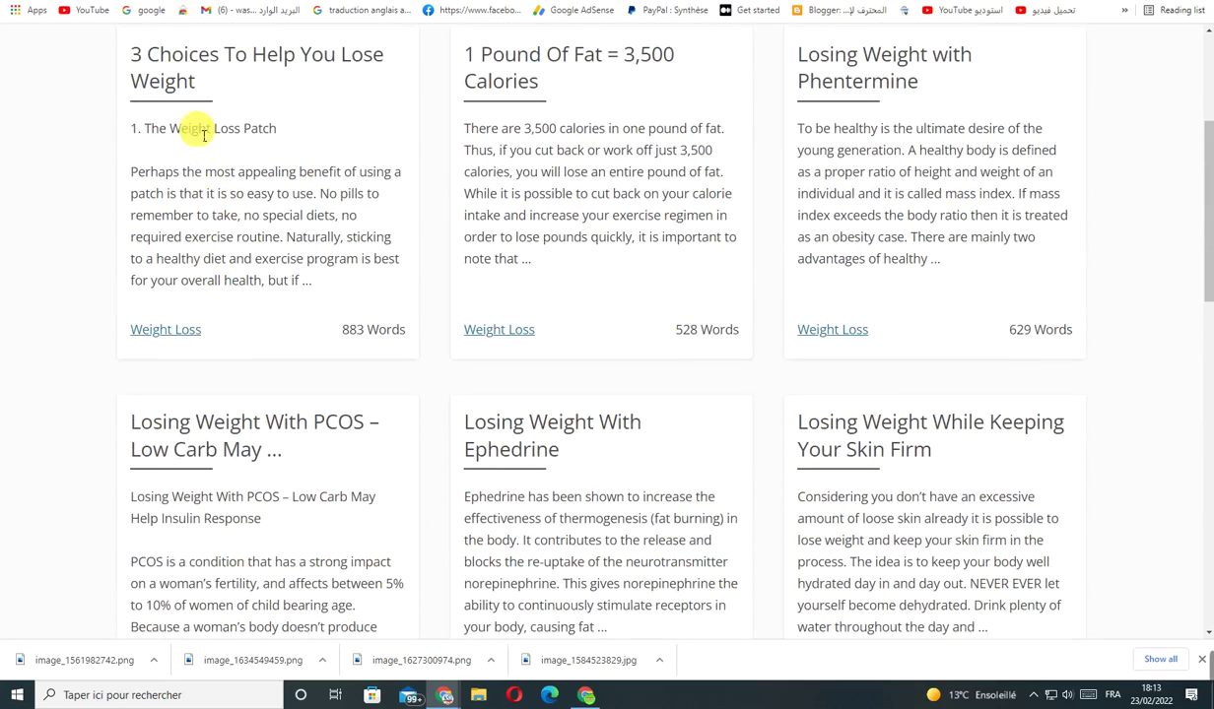
# Open the article "3 Choices To Help You Lose Weight" in a new tab and switch to it
pyautogui.rightClick(203, 329)
pyautogui.press('Escape')
pyautogui.moveTo(207, 280); pyautogui.dragTo(225, 319)
pyautogui.rightClick(211, 81)
pyautogui.press('Escape')
pyautogui.click(837, 12)
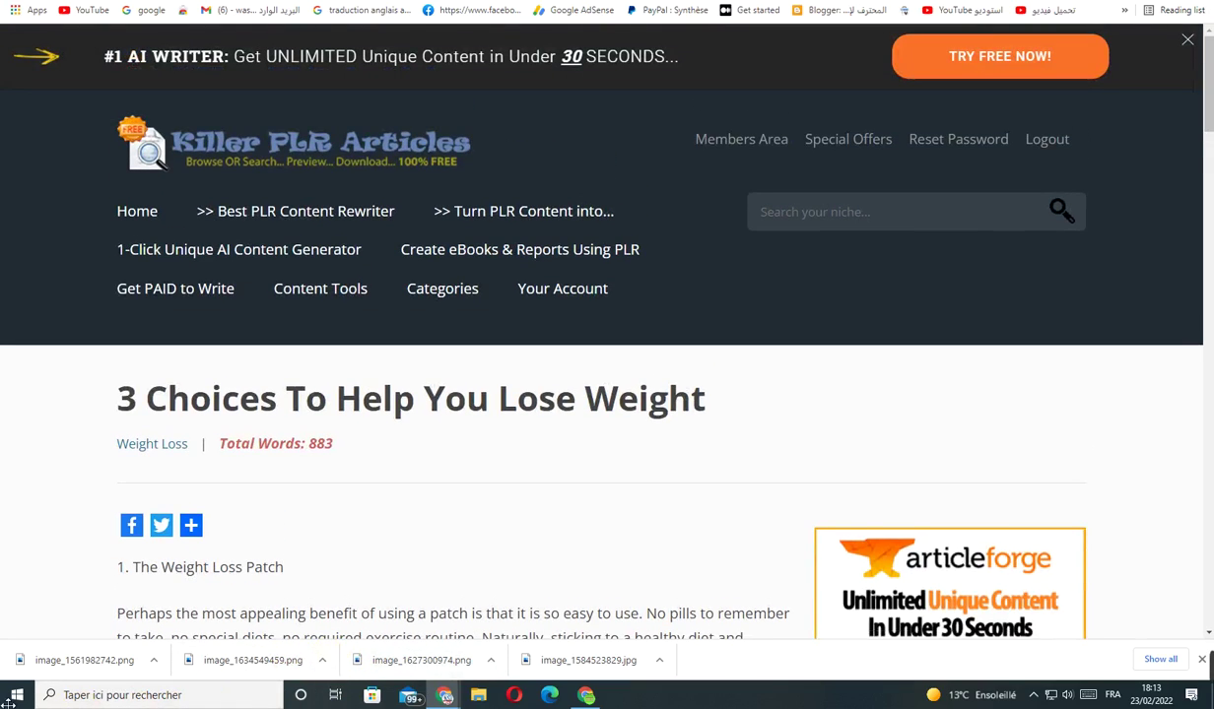
# Copy the article's title, "3 Choices To Help You Lose Weight", dismissing the translation pop-up
pyautogui.scroll(-4, 535, 469)
pyautogui.scroll(2, 467, 249)
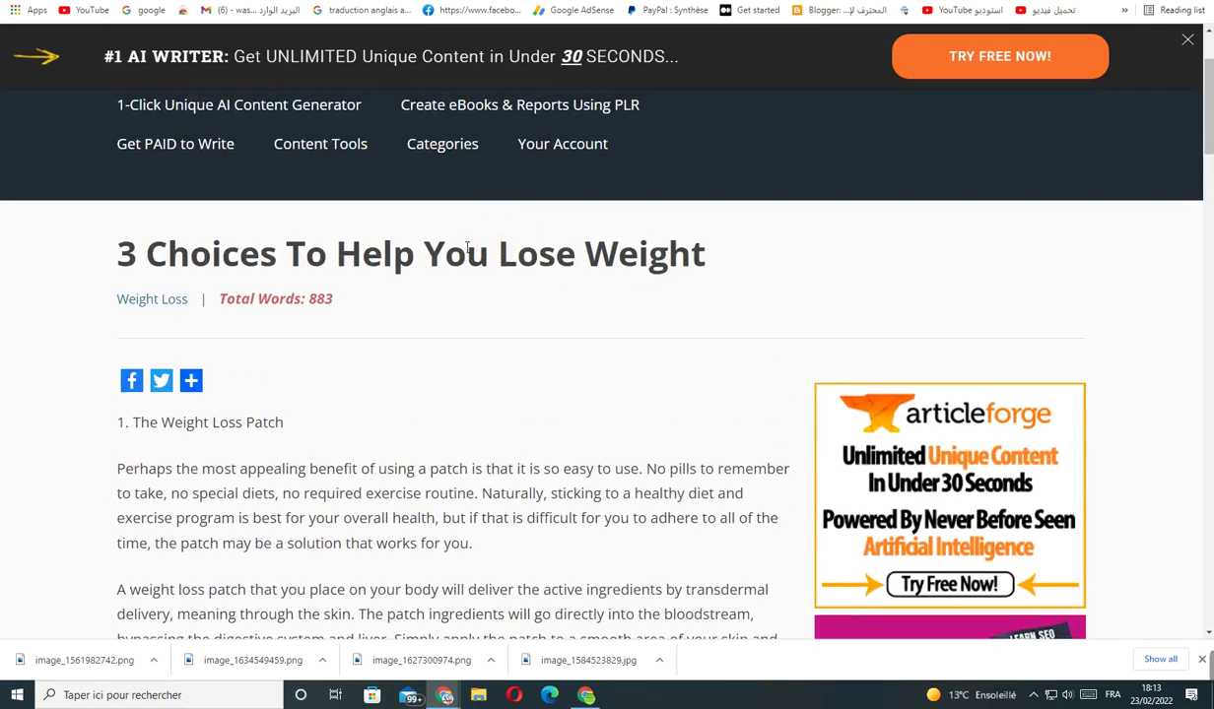
pyautogui.tripleClick(467, 248)
pyautogui.press('super+c')
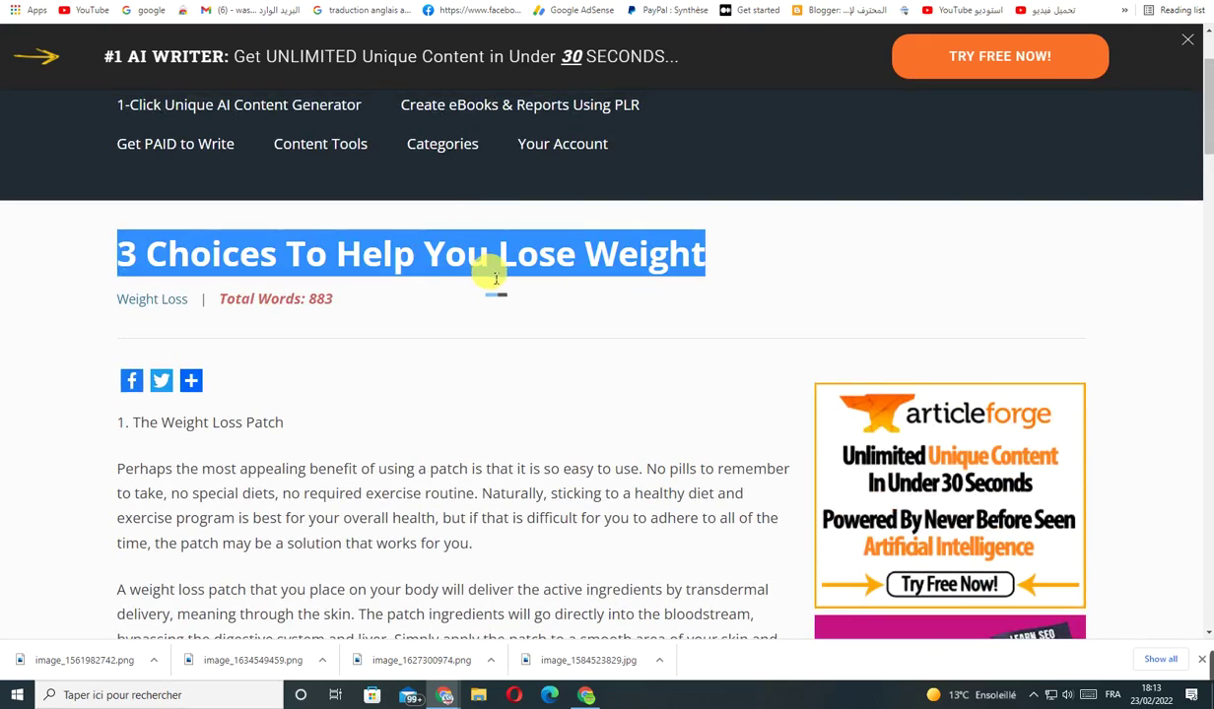
pyautogui.click(496, 293)
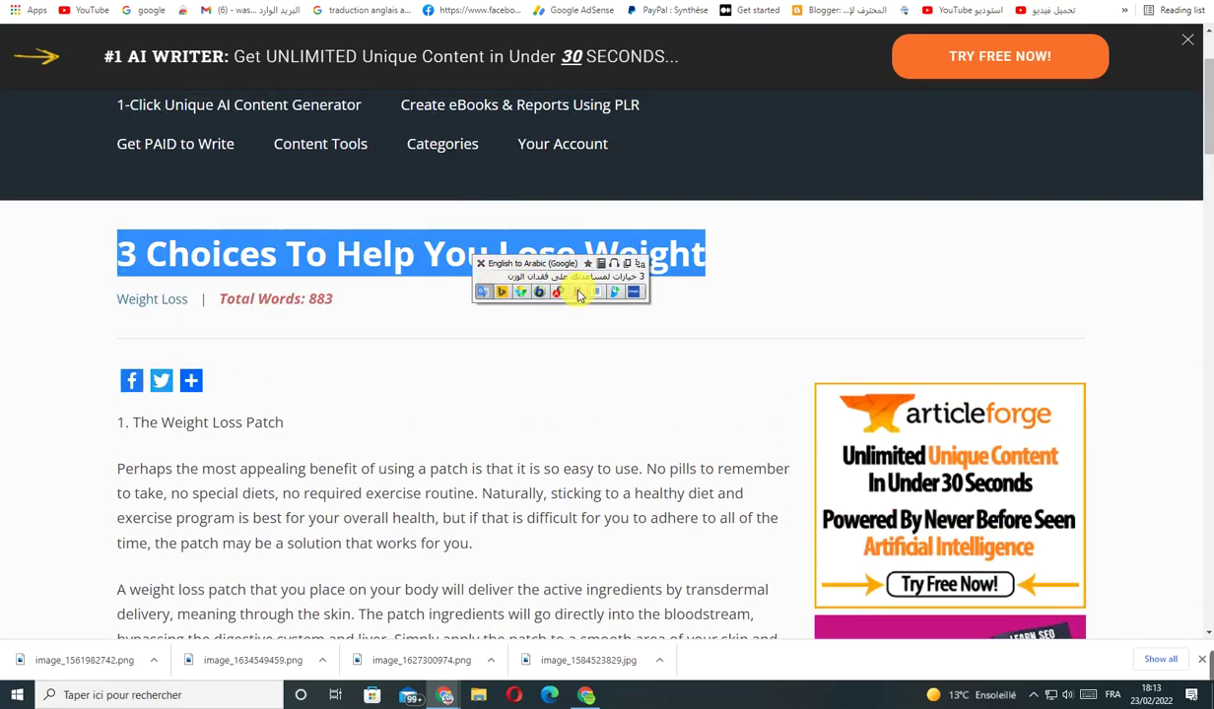
pyautogui.click(480, 265)
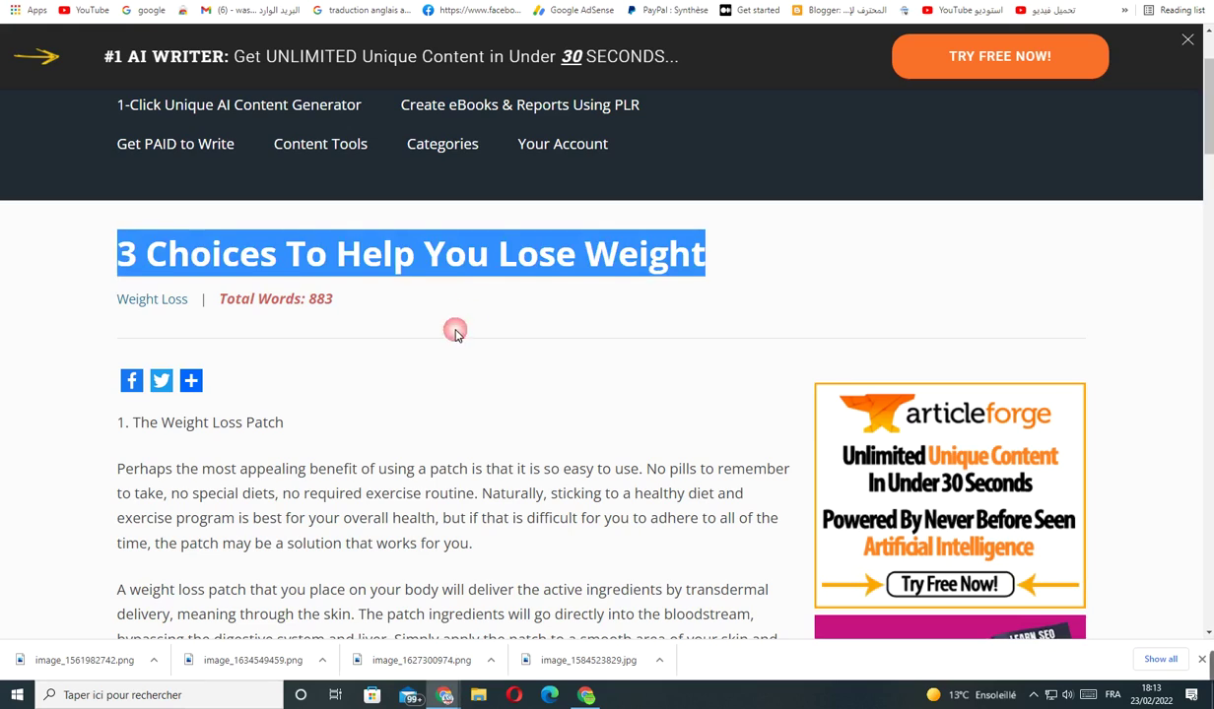
pyautogui.rightClick(485, 274)
pyautogui.click(487, 275)
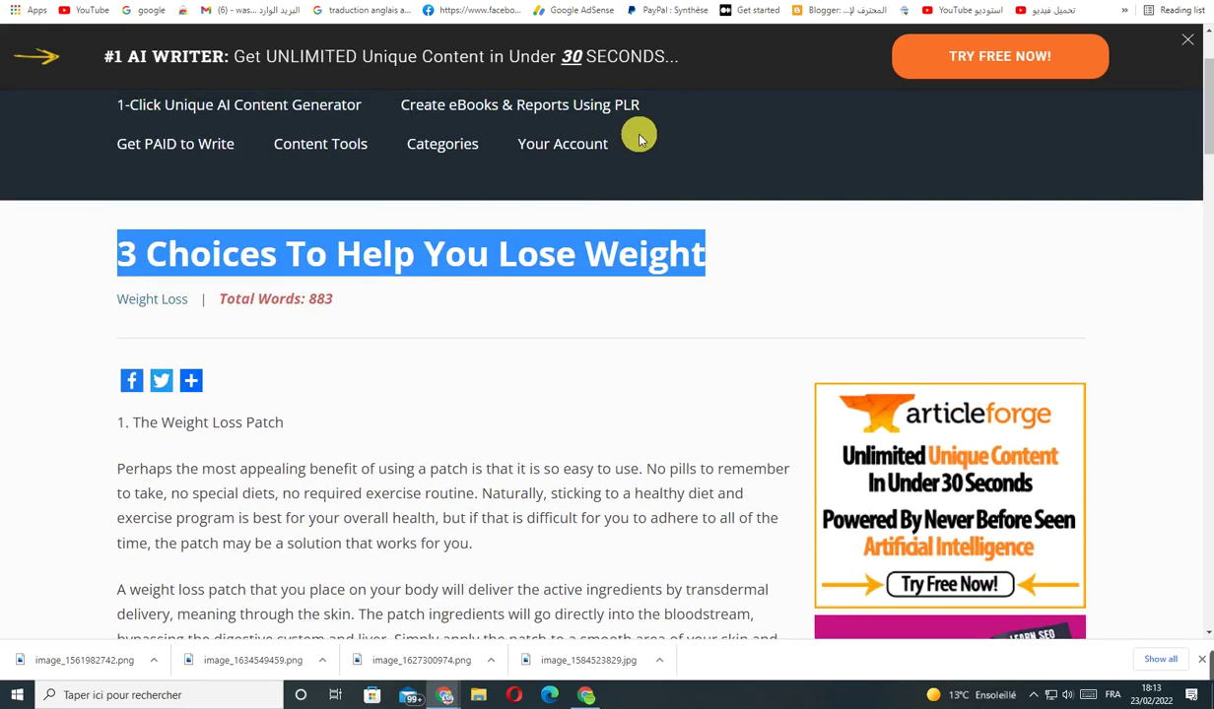
# Start a new post in the Starter Action's Health and Fitness Guide group on MeWe and paste the copied article title
pyautogui.hotkey('ctrl', 'Tab')
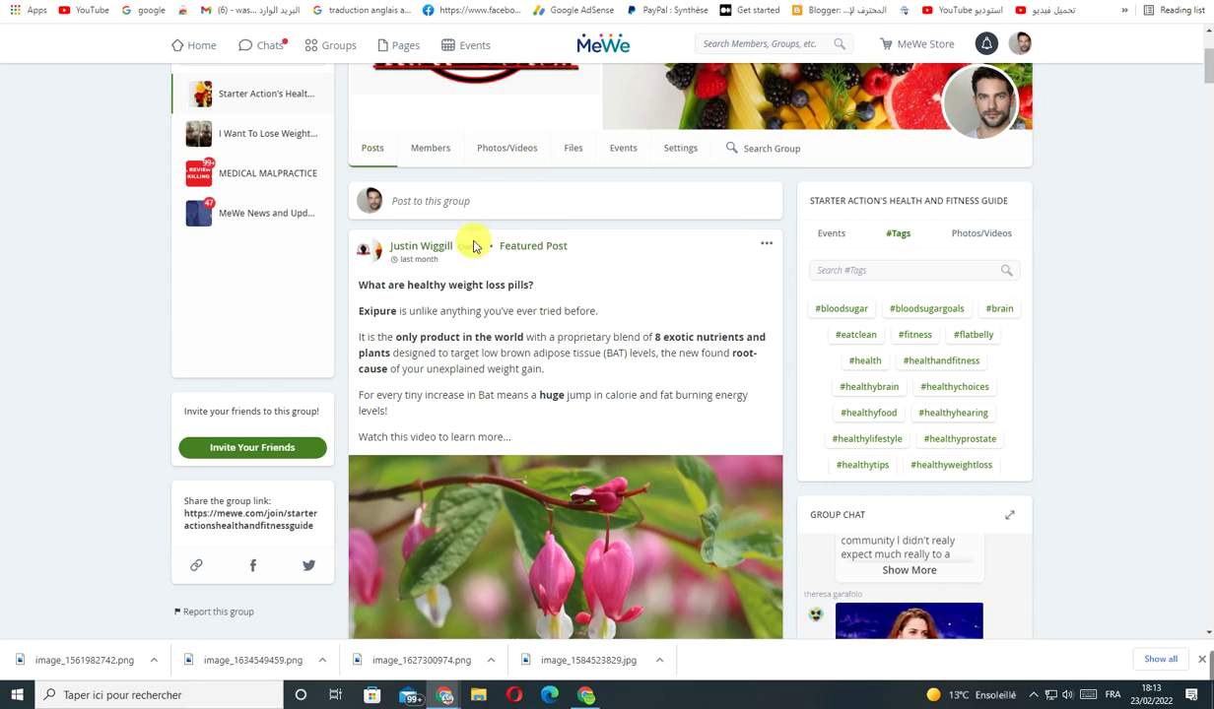
pyautogui.scroll(3, 497, 256)
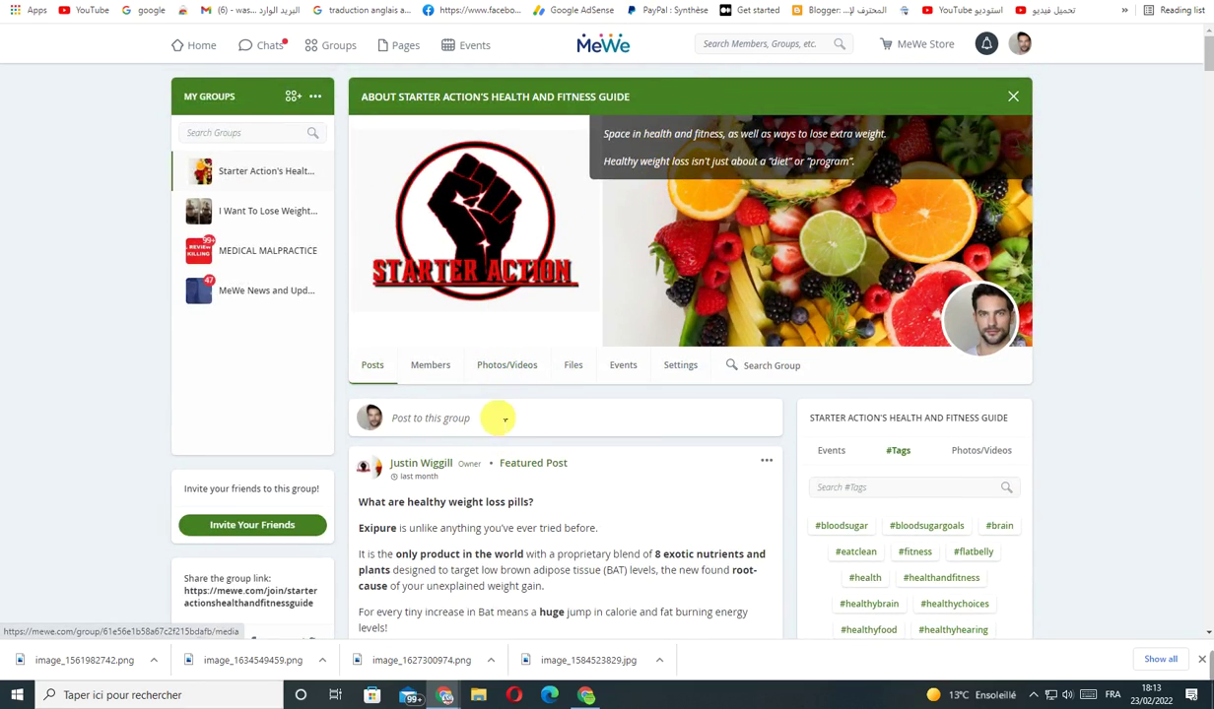
pyautogui.rightClick(456, 421)
pyautogui.click(404, 419)
pyautogui.click(404, 419)
pyautogui.rightClick(406, 421)
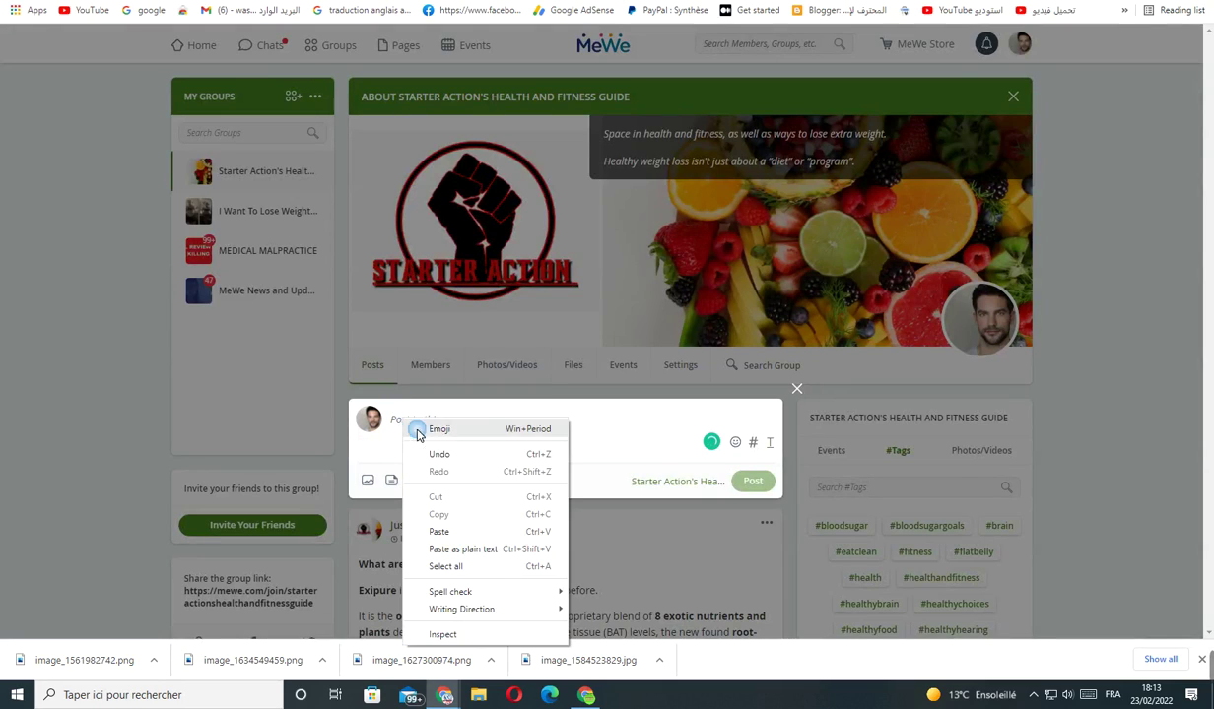
pyautogui.click(458, 532)
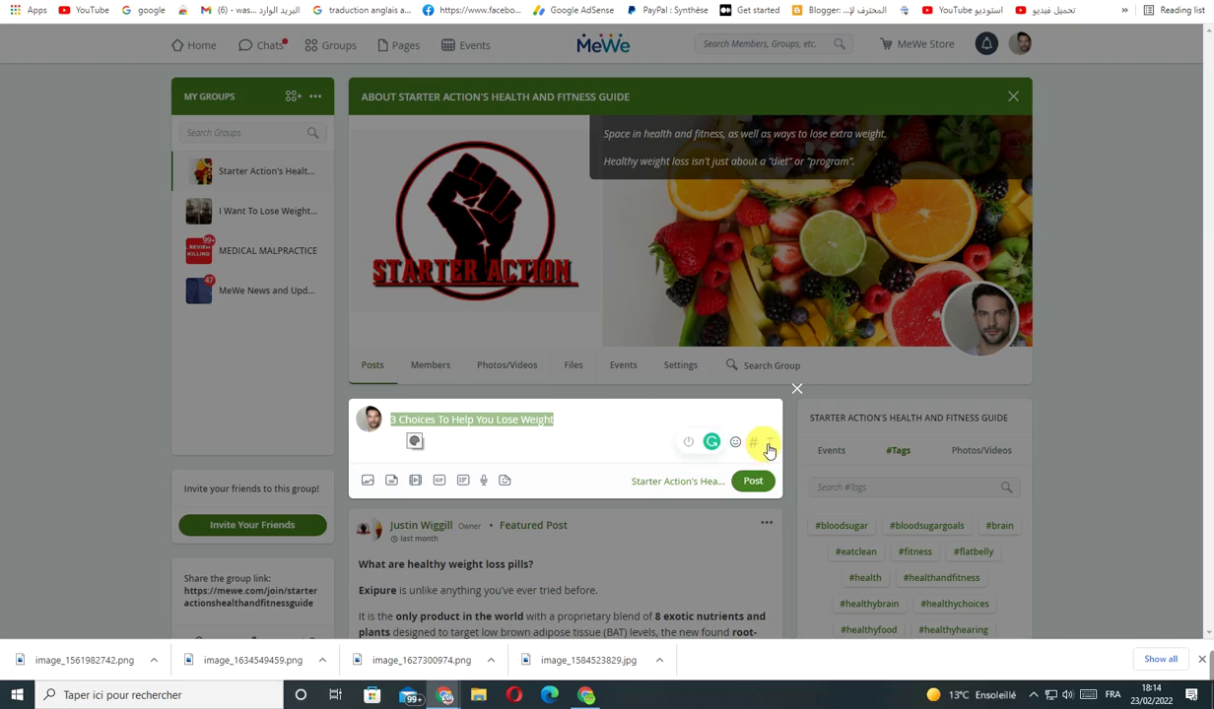
pyautogui.click(668, 445)
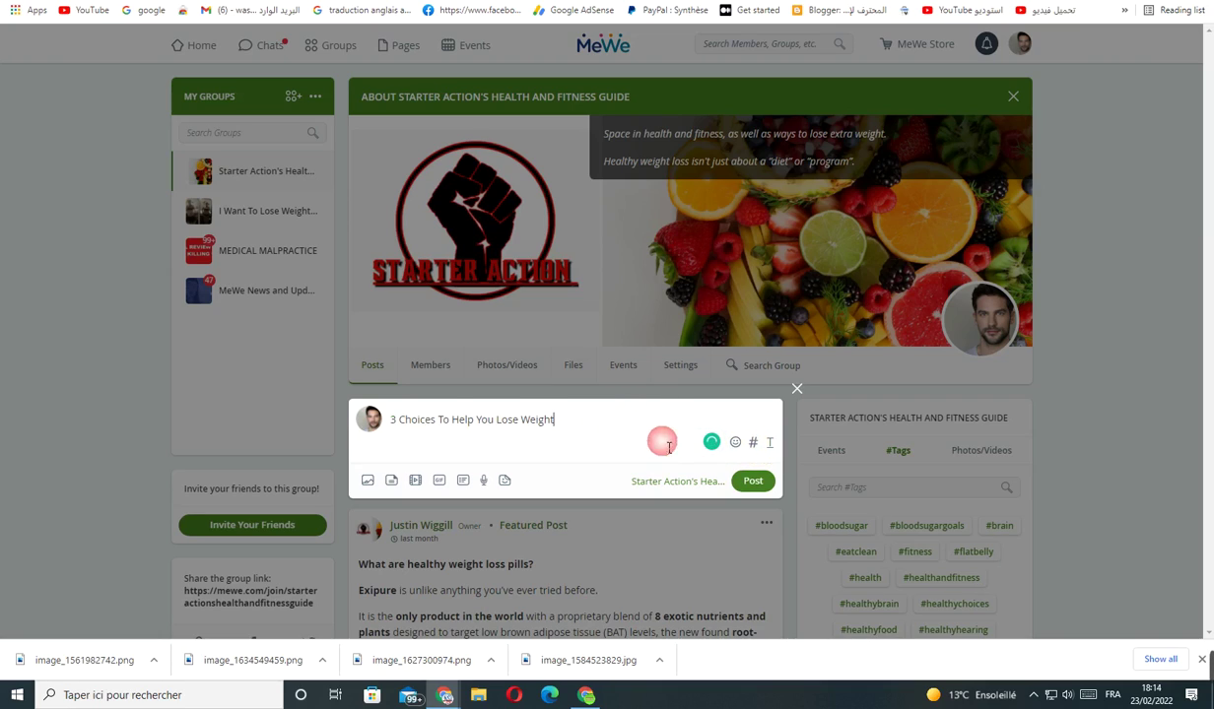
# Add a thumbs-up emoji after the title in the group post
pyautogui.click(737, 446)
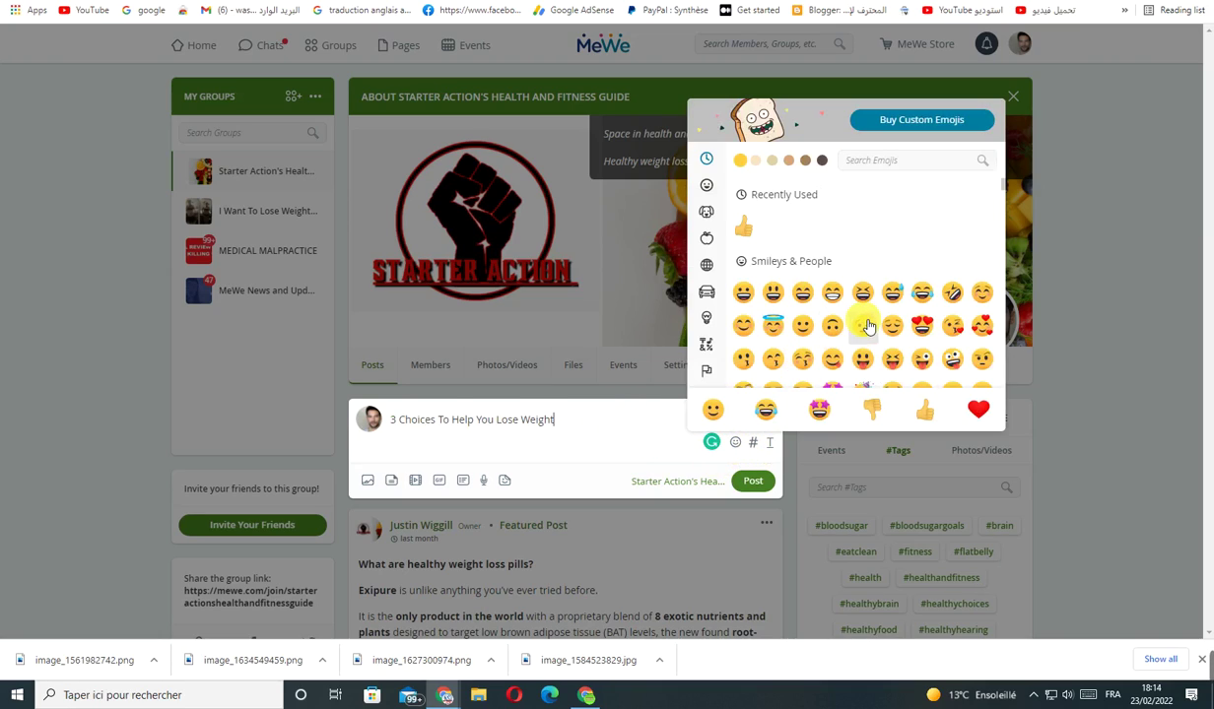
pyautogui.scroll(-1, 915, 356)
pyautogui.scroll(1, 894, 347)
pyautogui.click(743, 227)
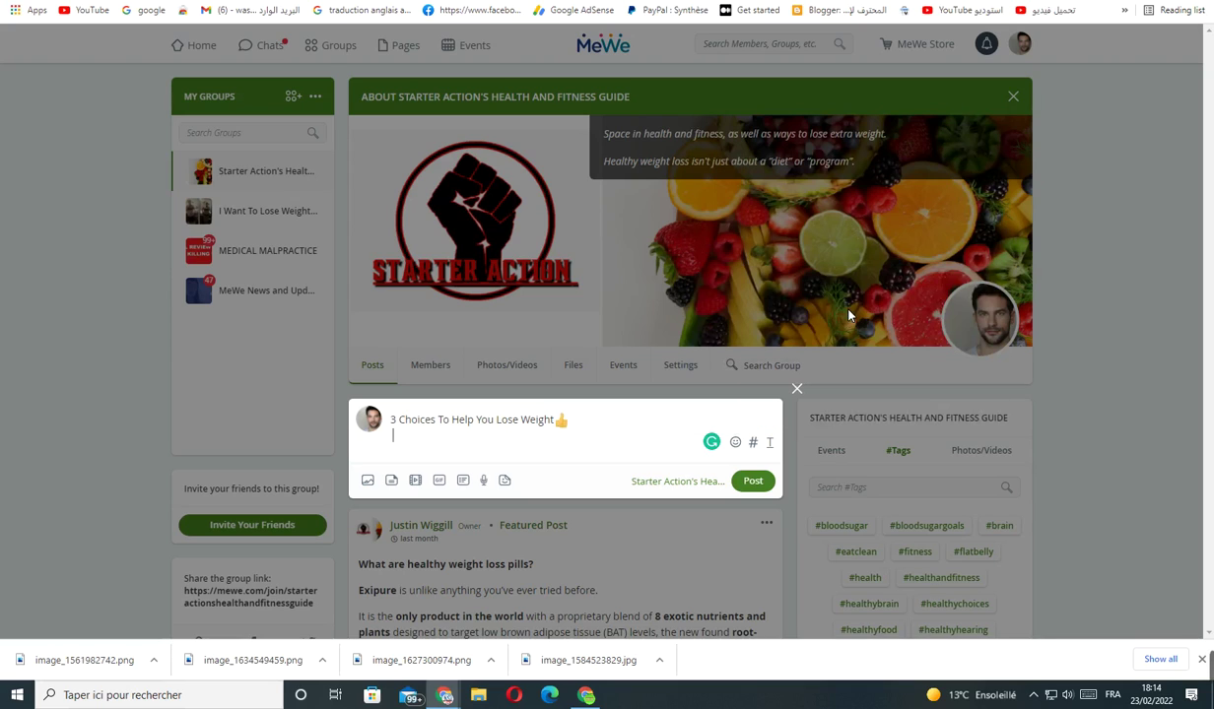
# Look through the Smileys & People emojis for another one suited to the post
pyautogui.click(739, 442)
pyautogui.scroll(-2, 827, 339)
pyautogui.scroll(-1, 835, 345)
pyautogui.scroll(-2, 833, 344)
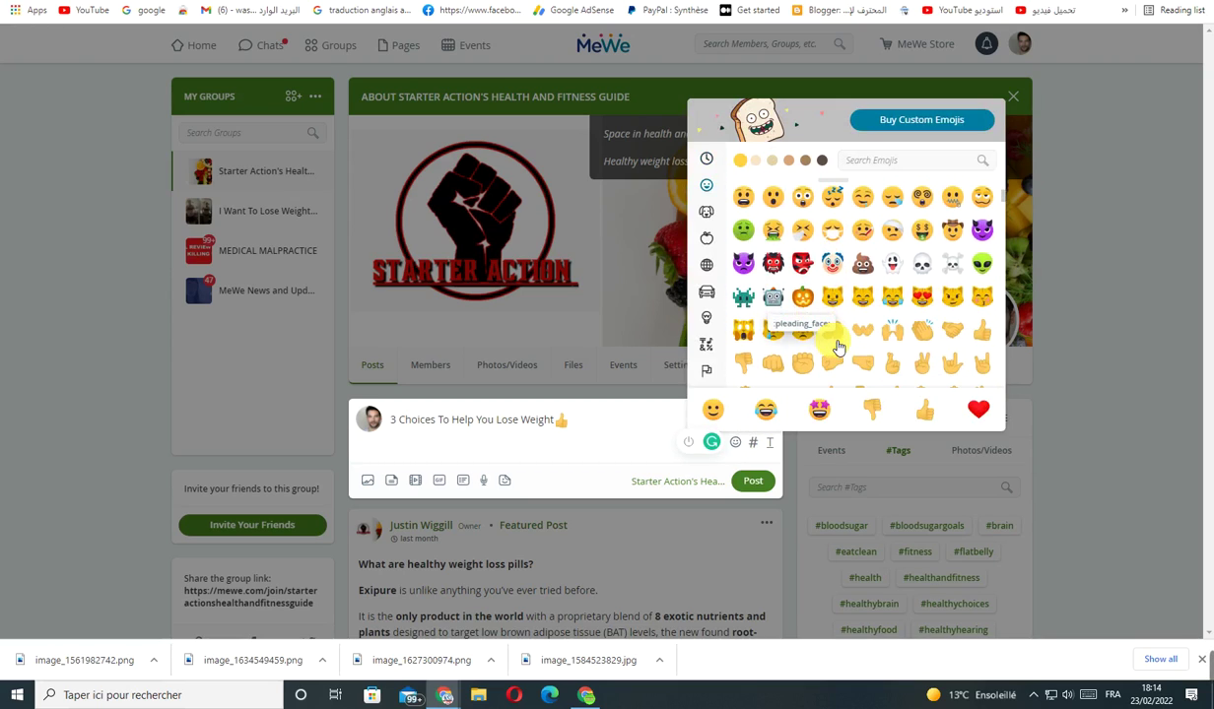
pyautogui.scroll(-2, 872, 316)
pyautogui.scroll(-3, 880, 326)
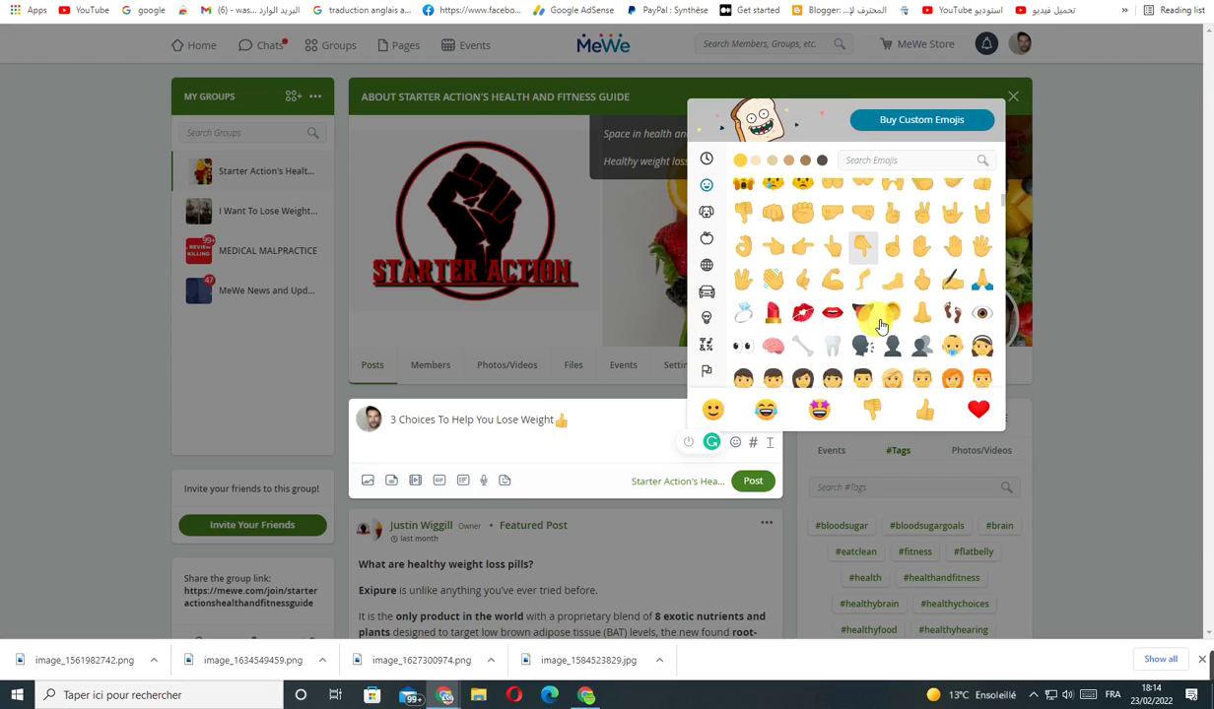
pyautogui.scroll(-4, 872, 348)
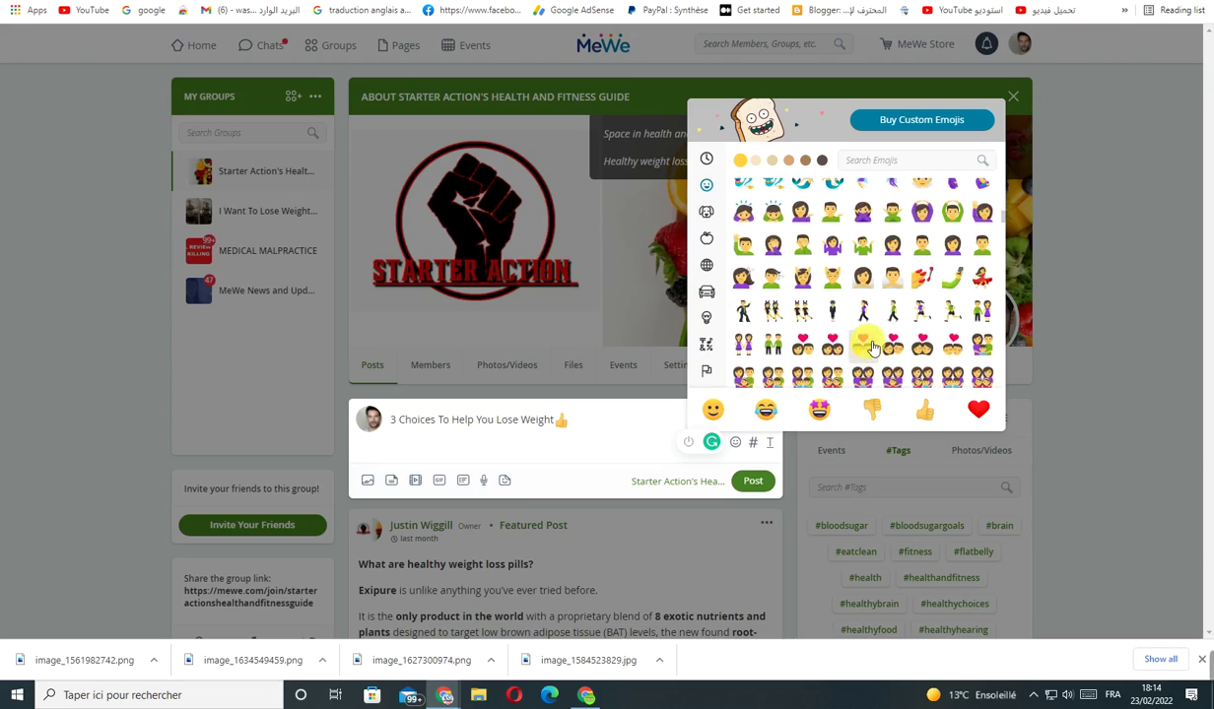
pyautogui.scroll(-3, 813, 367)
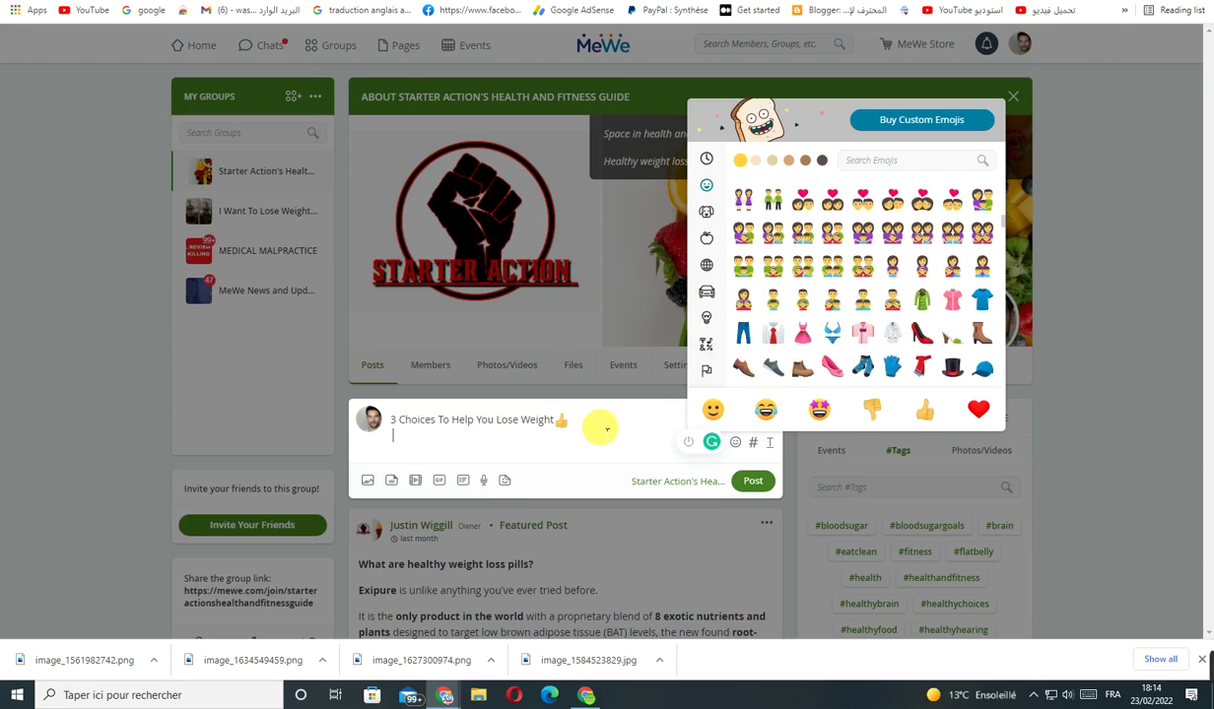
pyautogui.click(455, 451)
# Copy the whole article body, from "1. The Weight Loss Patch" through "3) Offer a 100% money back guarantee"
pyautogui.hotkey('ctrl', 'Tab')
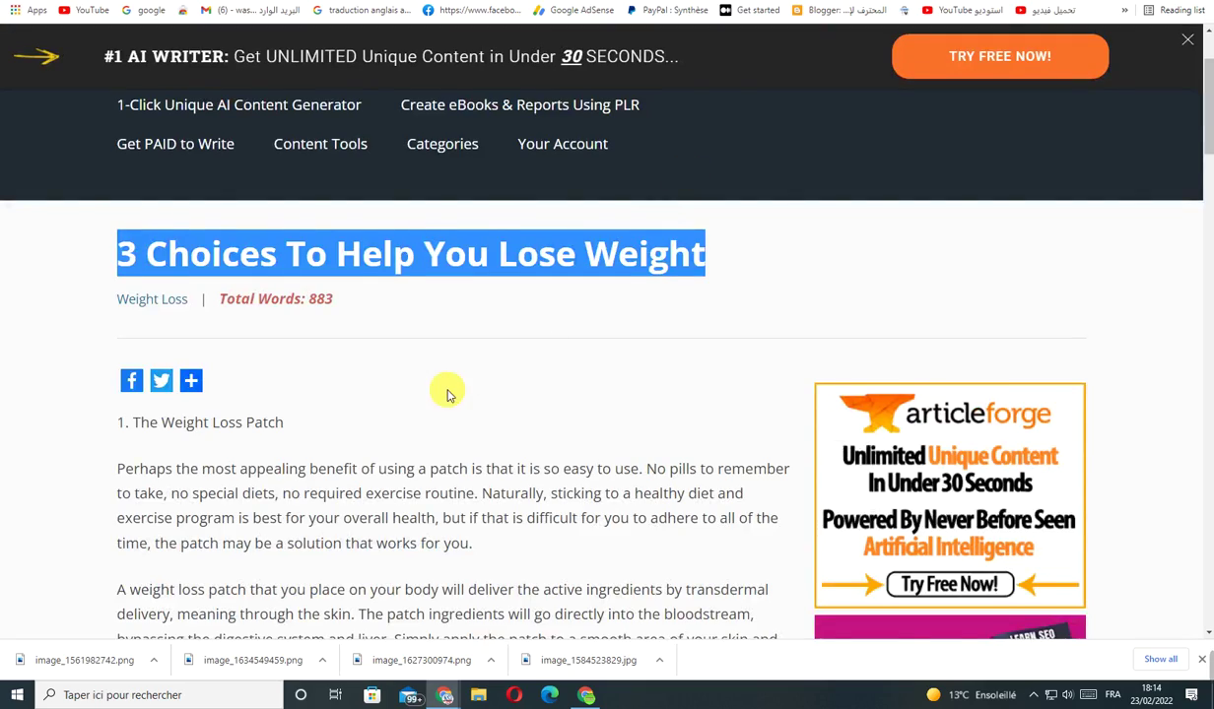
pyautogui.scroll(-3, 469, 383)
pyautogui.scroll(3, 415, 394)
pyautogui.click(111, 287)
pyautogui.moveTo(111, 287); pyautogui.dragTo(493, 380)
pyautogui.rightClick(451, 200)
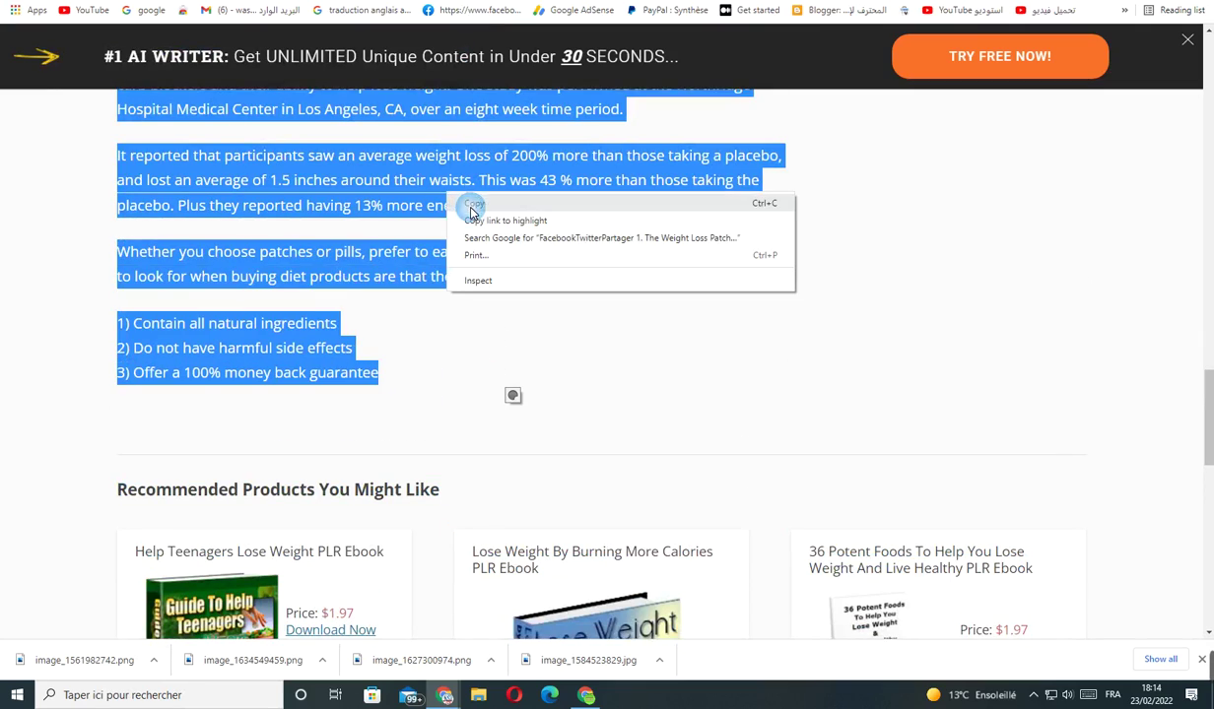
pyautogui.click(505, 205)
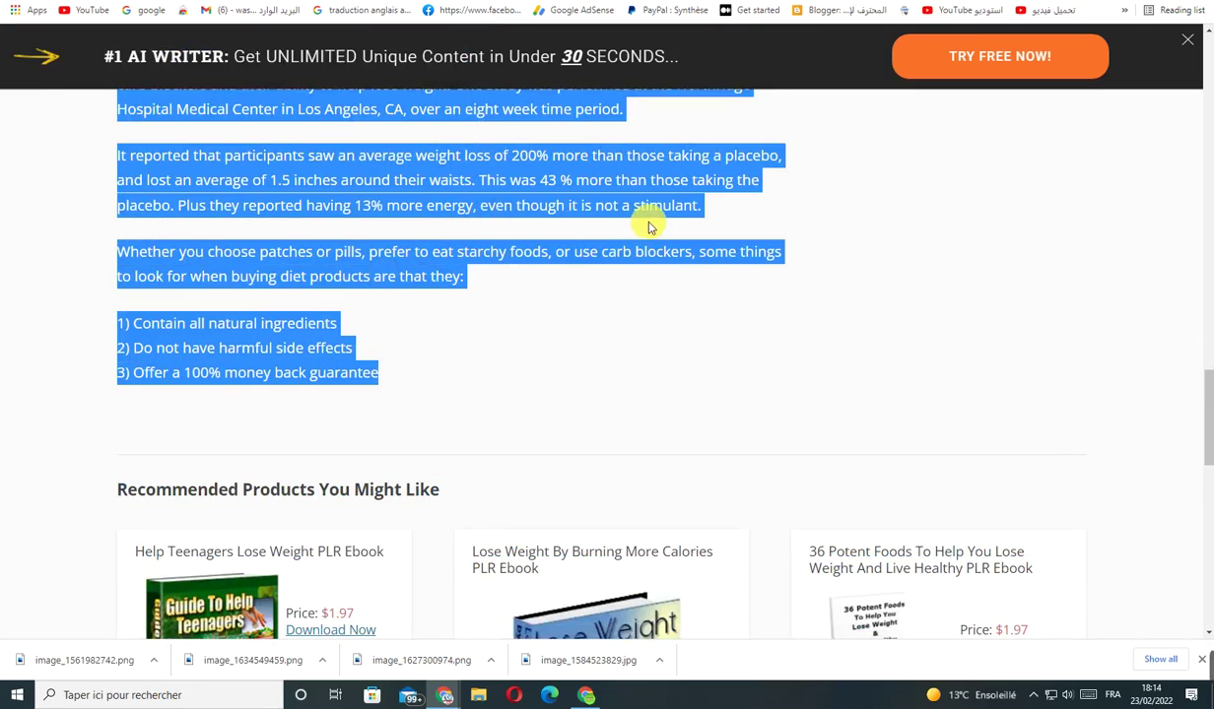
# Paste the copied article body under the title in the MeWe group post and check the pasted text
pyautogui.click(690, 1)
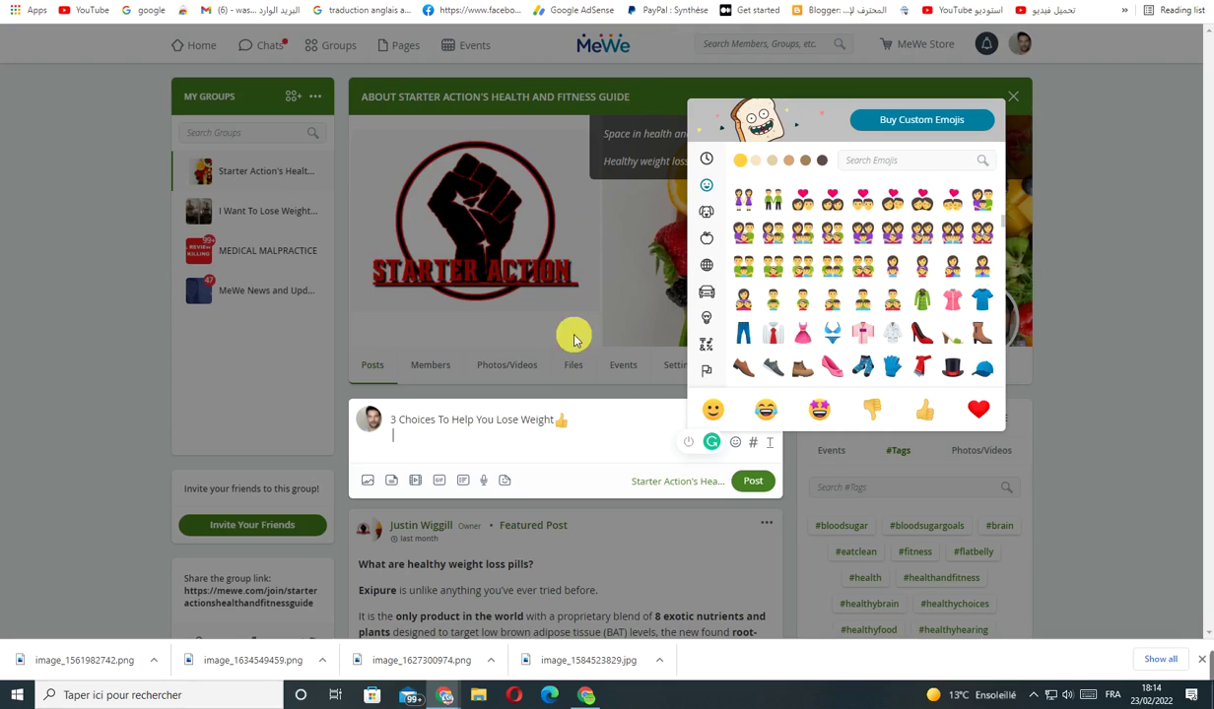
pyautogui.rightClick(404, 450)
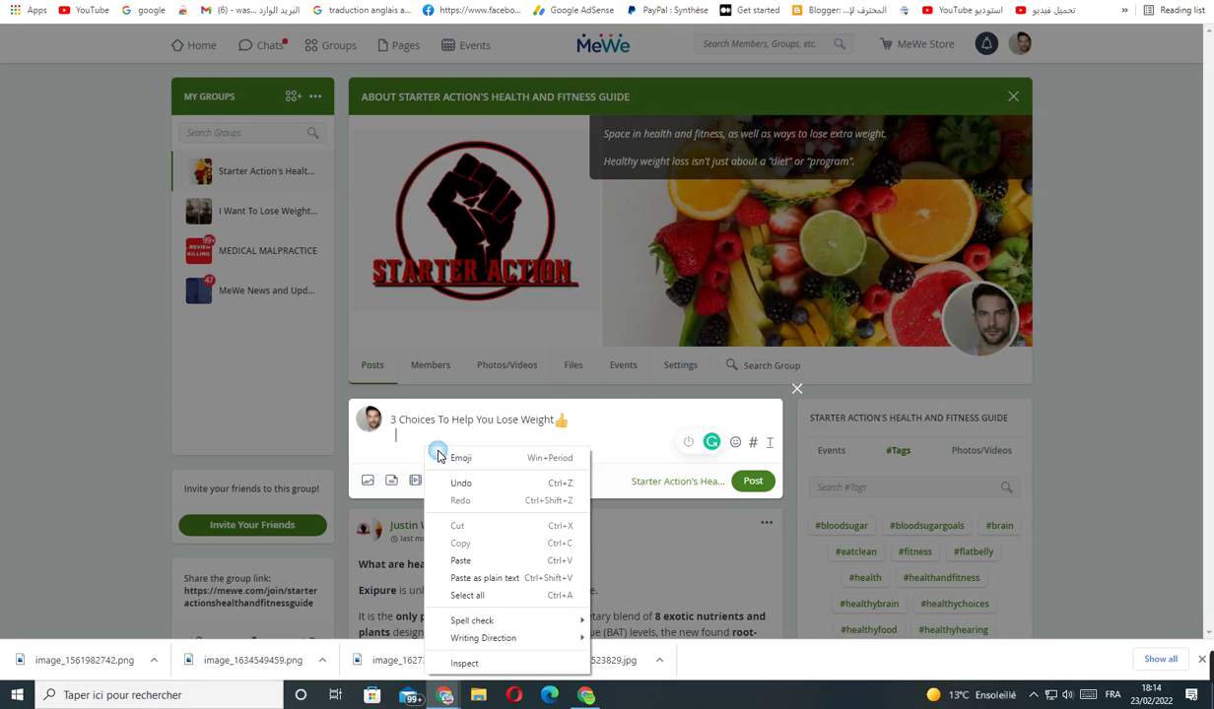
pyautogui.click(463, 557)
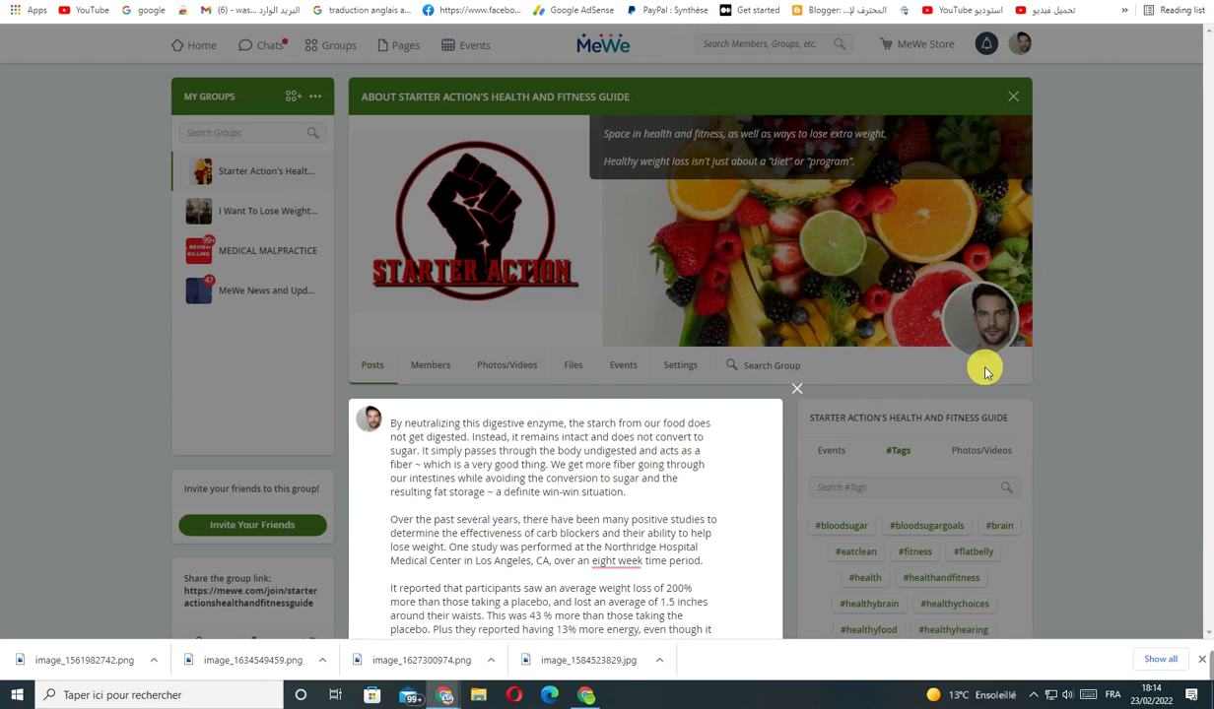
pyautogui.scroll(1, 576, 459)
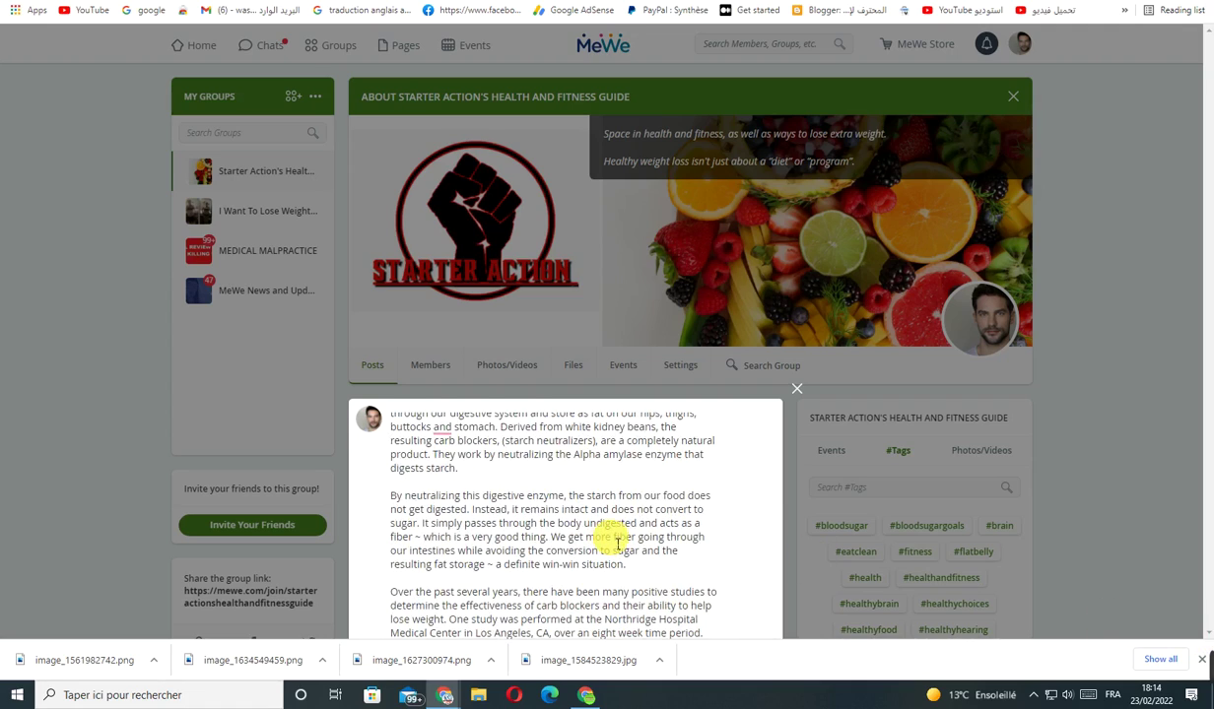
pyautogui.scroll(-1, 640, 547)
pyautogui.scroll(1, 622, 627)
# Close the browser's downloads bar and bring the full post composer into view
pyautogui.moveTo(1208, 662)
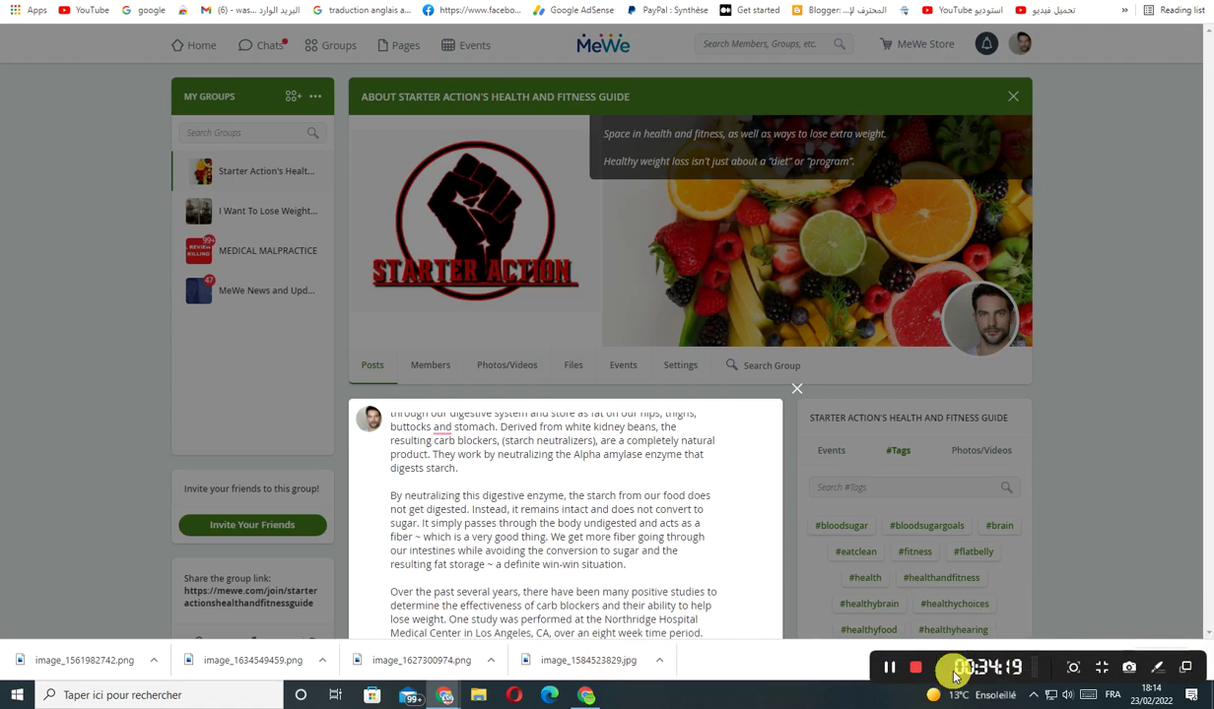
pyautogui.moveTo(899, 678); pyautogui.dragTo(883, 274)
pyautogui.scroll(-10, 493, 591)
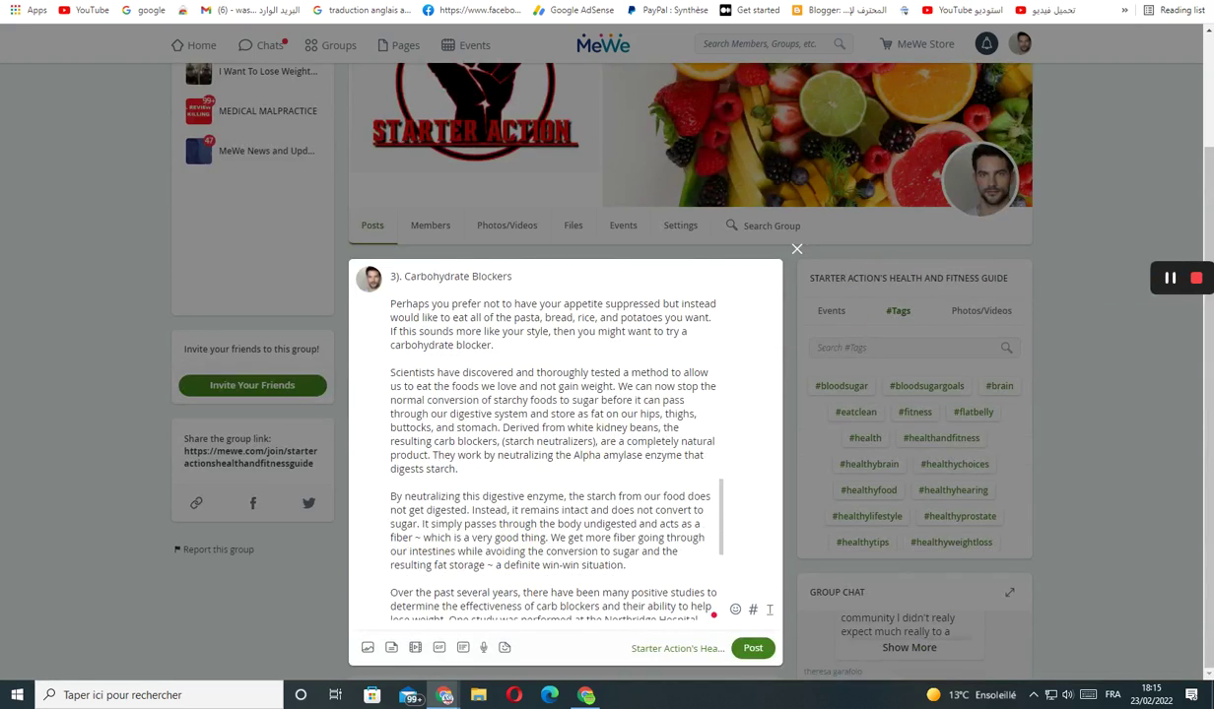
# Open the Pexels free stock photo site in a new tab
pyautogui.hotkey('ctrl', 't')
pyautogui.click(570, 3)
pyautogui.write('pex')
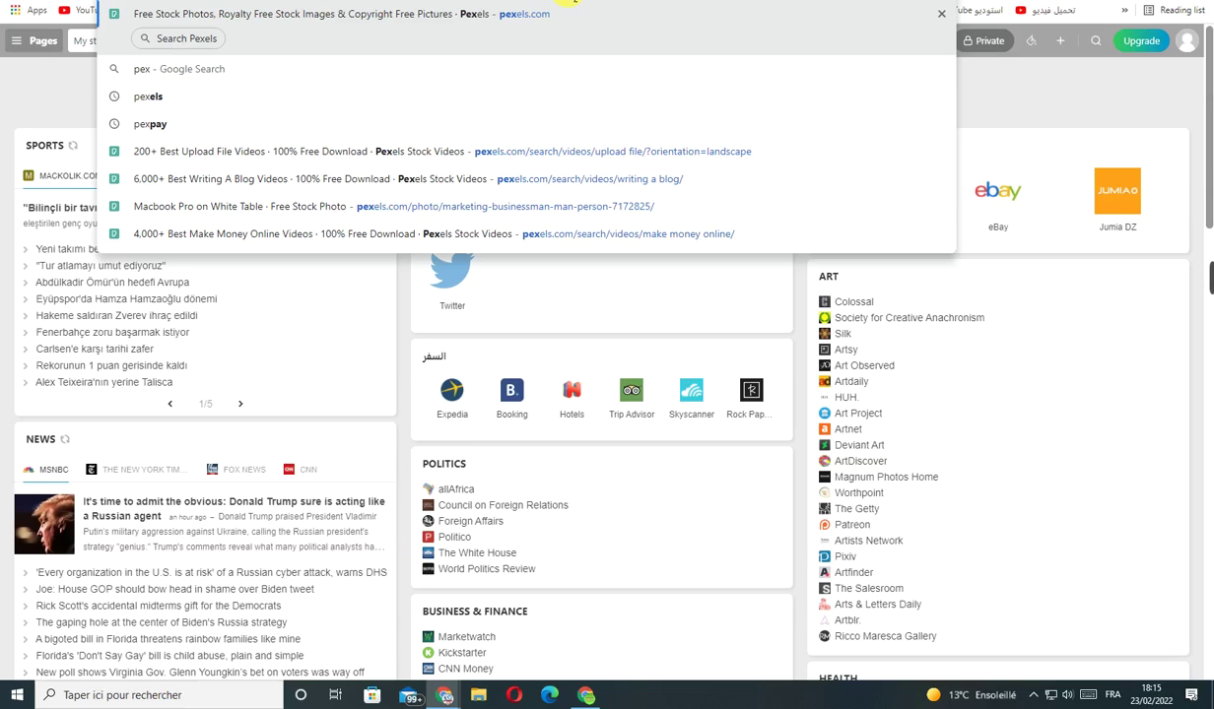
pyautogui.press('Return')
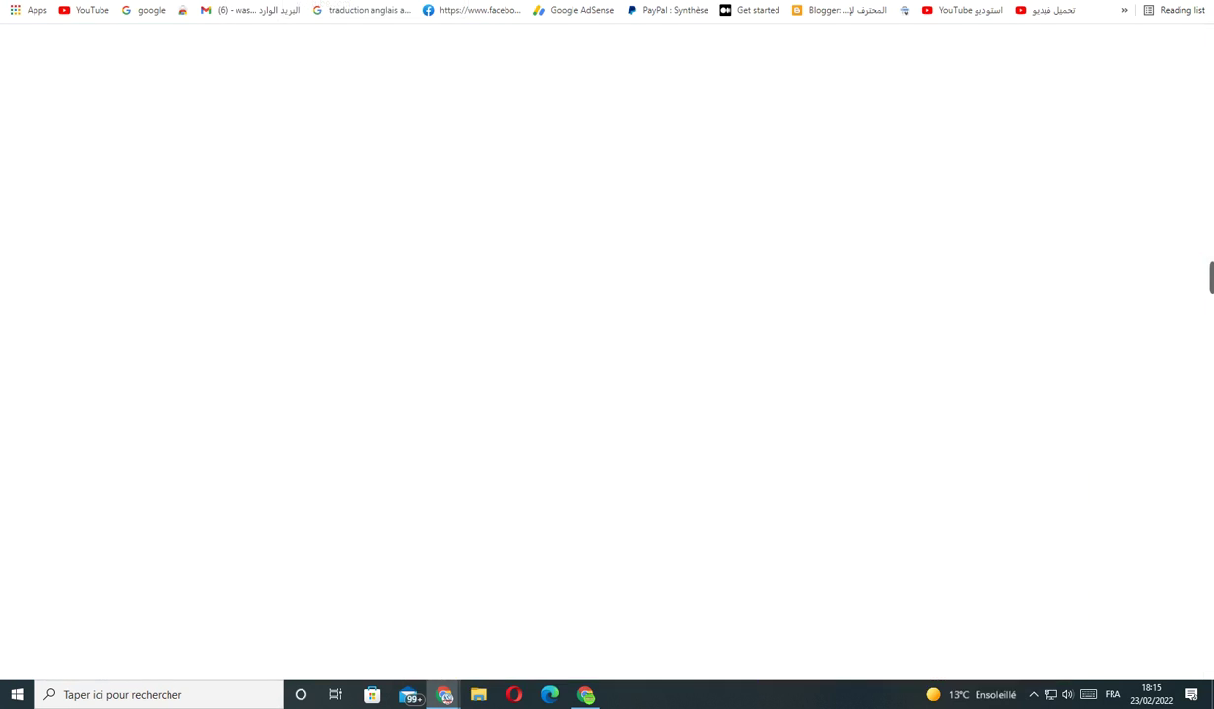
# Search Pexels for "lose weight fast" photos
pyautogui.scroll(-3, 398, 387)
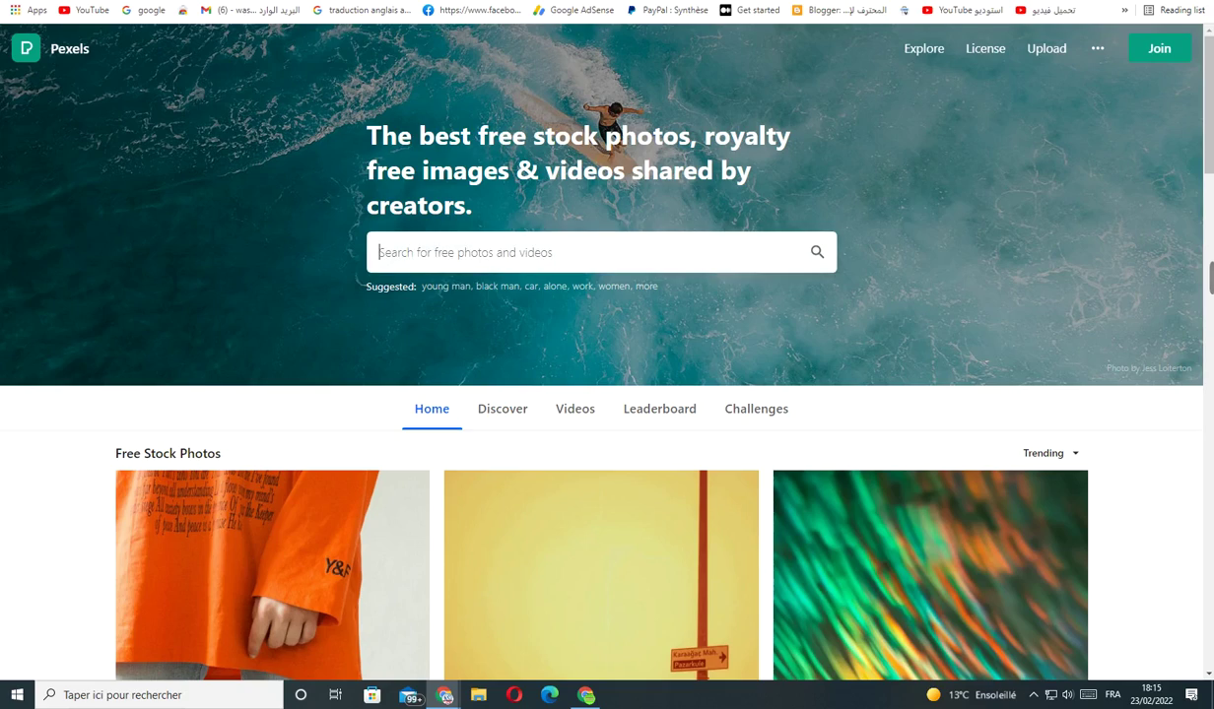
pyautogui.scroll(-5, 588, 310)
pyautogui.scroll(5, 577, 282)
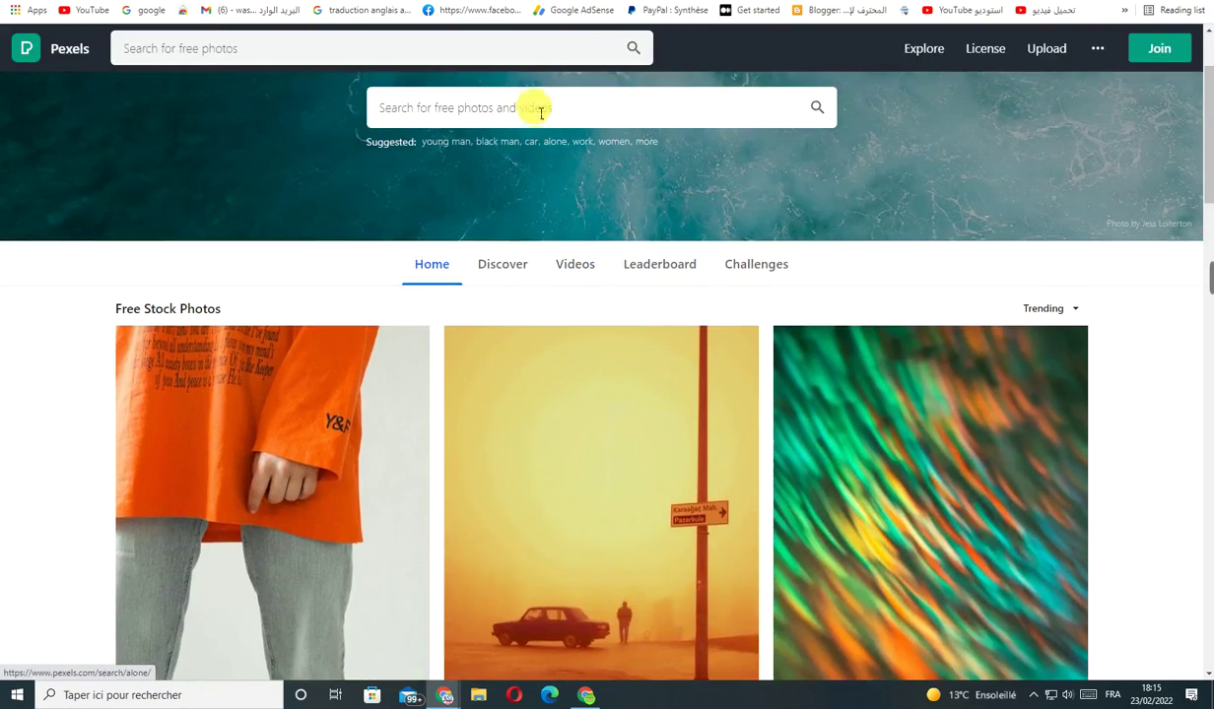
pyautogui.click(531, 108)
pyautogui.write('lose ')
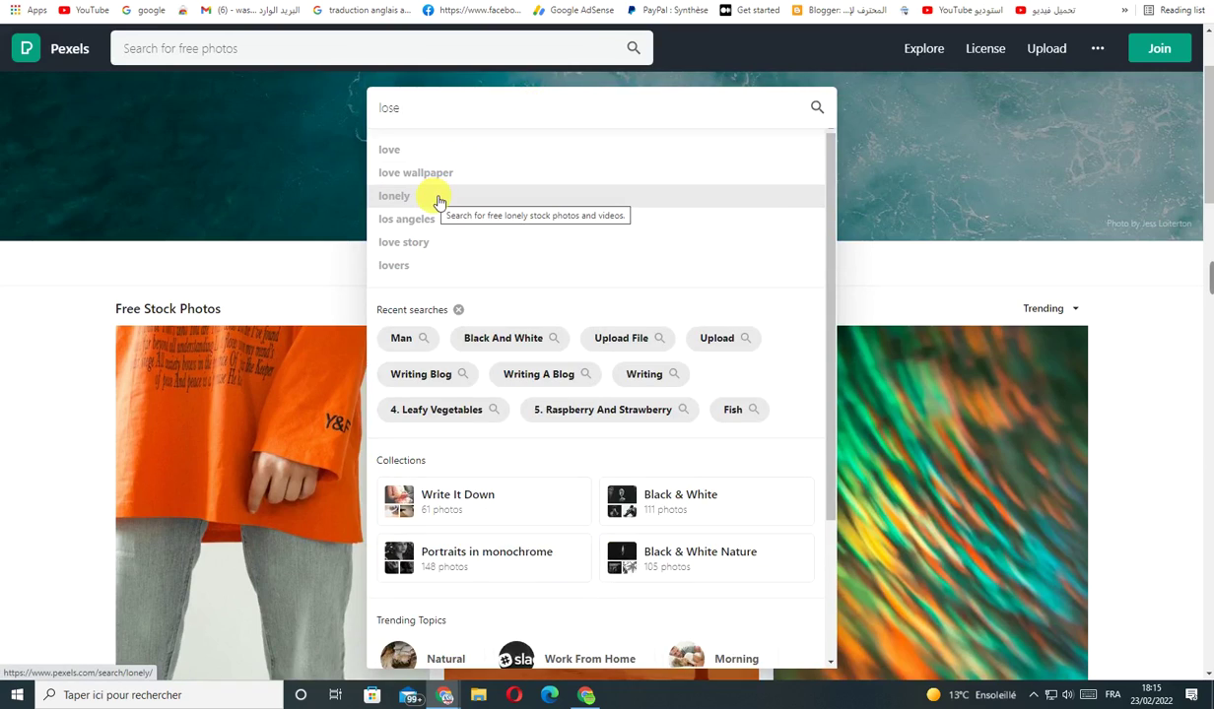
pyautogui.write('weight')
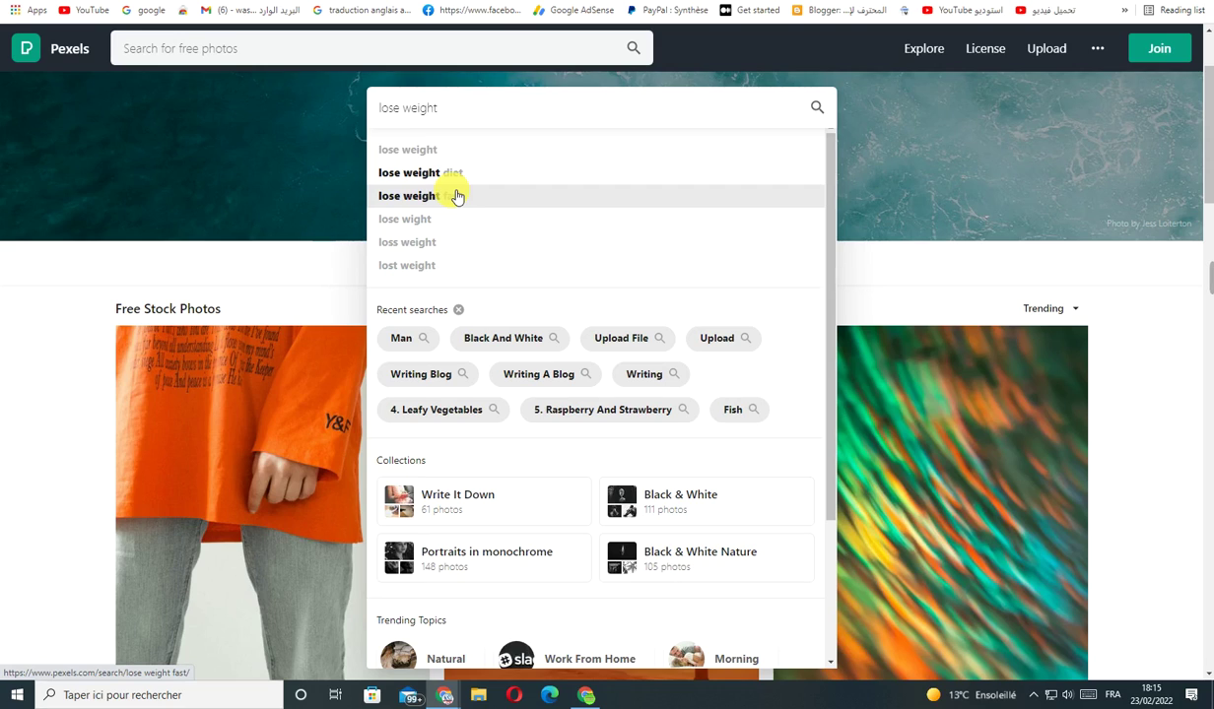
pyautogui.click(580, 195)
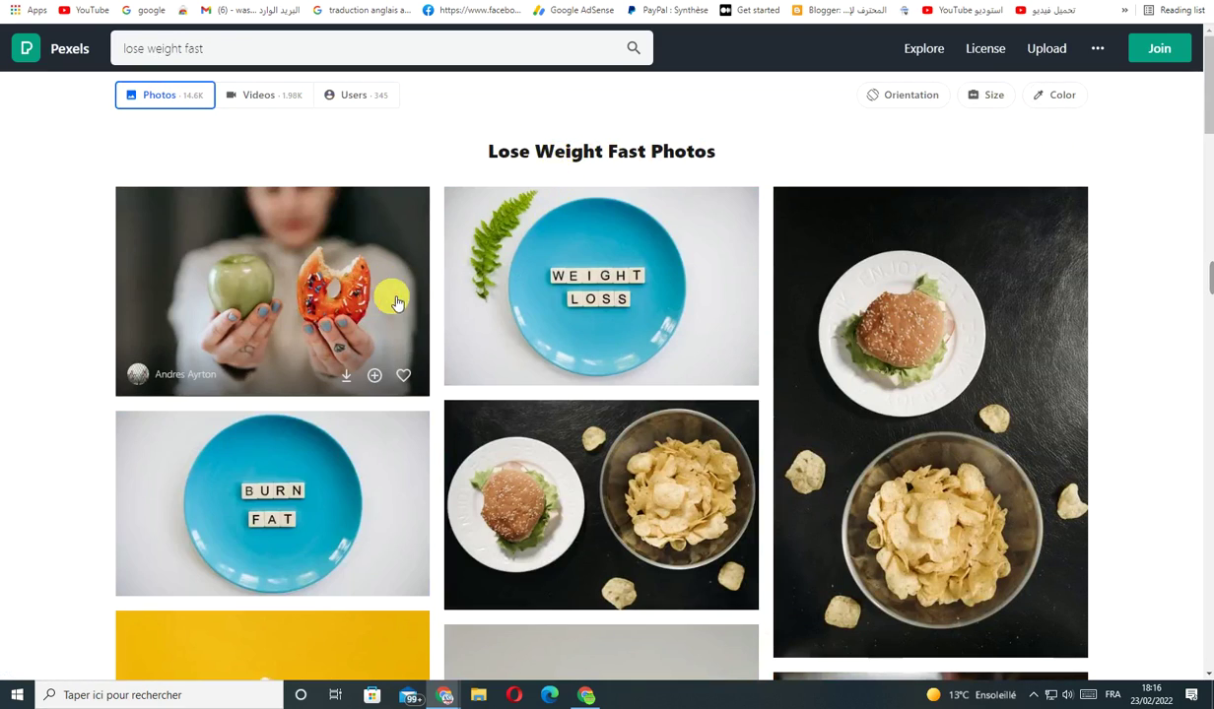
# Download the photo of a person holding a green apple and a bitten doughnut, choosing a download size
pyautogui.click(320, 287)
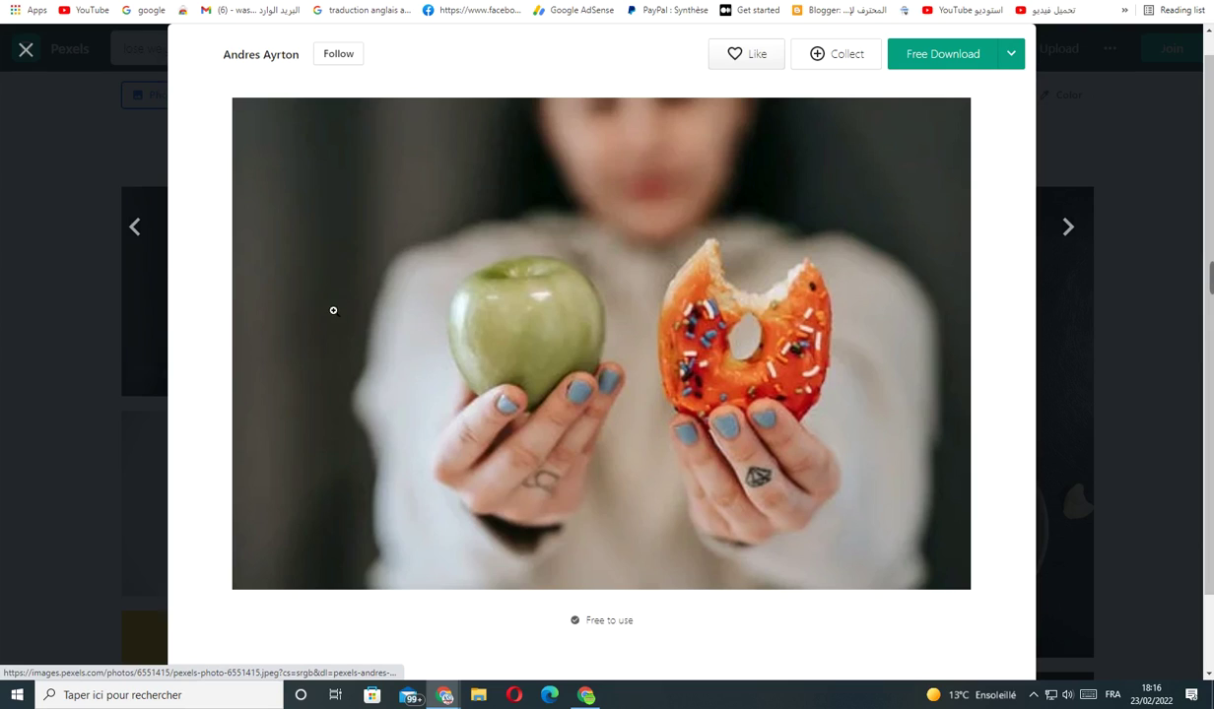
pyautogui.click(1012, 57)
pyautogui.click(925, 180)
pyautogui.click(905, 325)
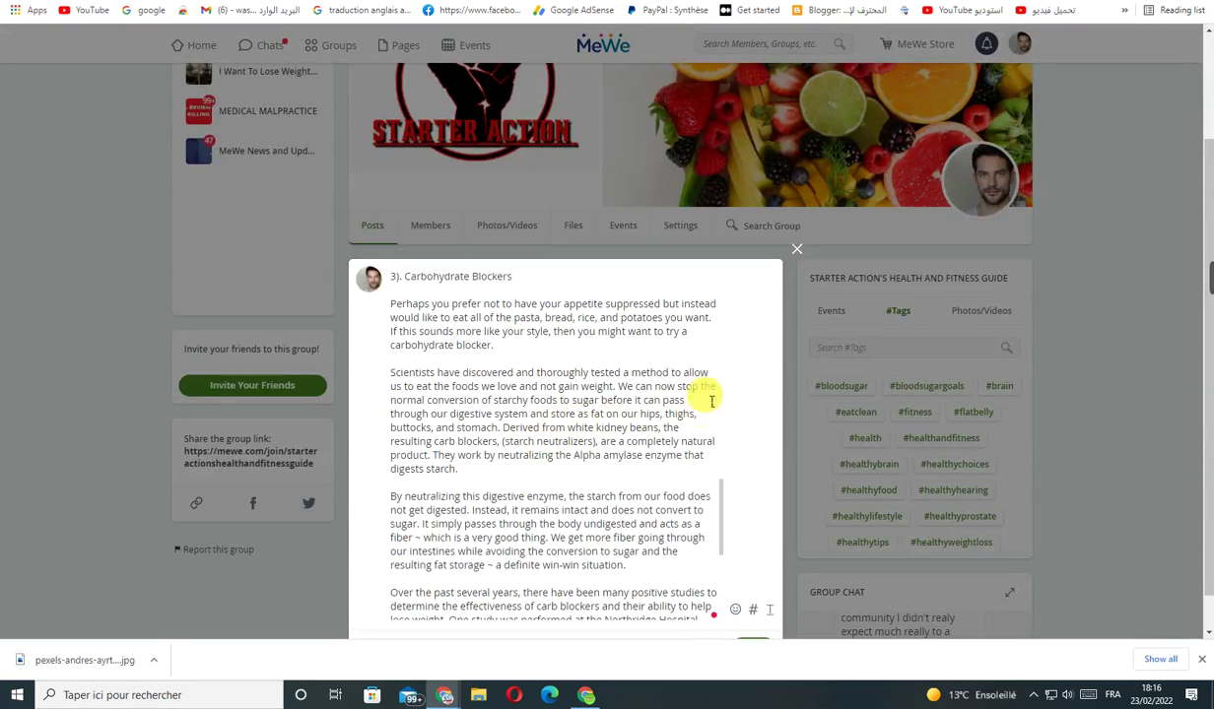
# Add a blank line between the title "3 Choices To Help You Lose Weight" and the first section of the MeWe post
pyautogui.scroll(5, 709, 336)
pyautogui.scroll(10, 632, 376)
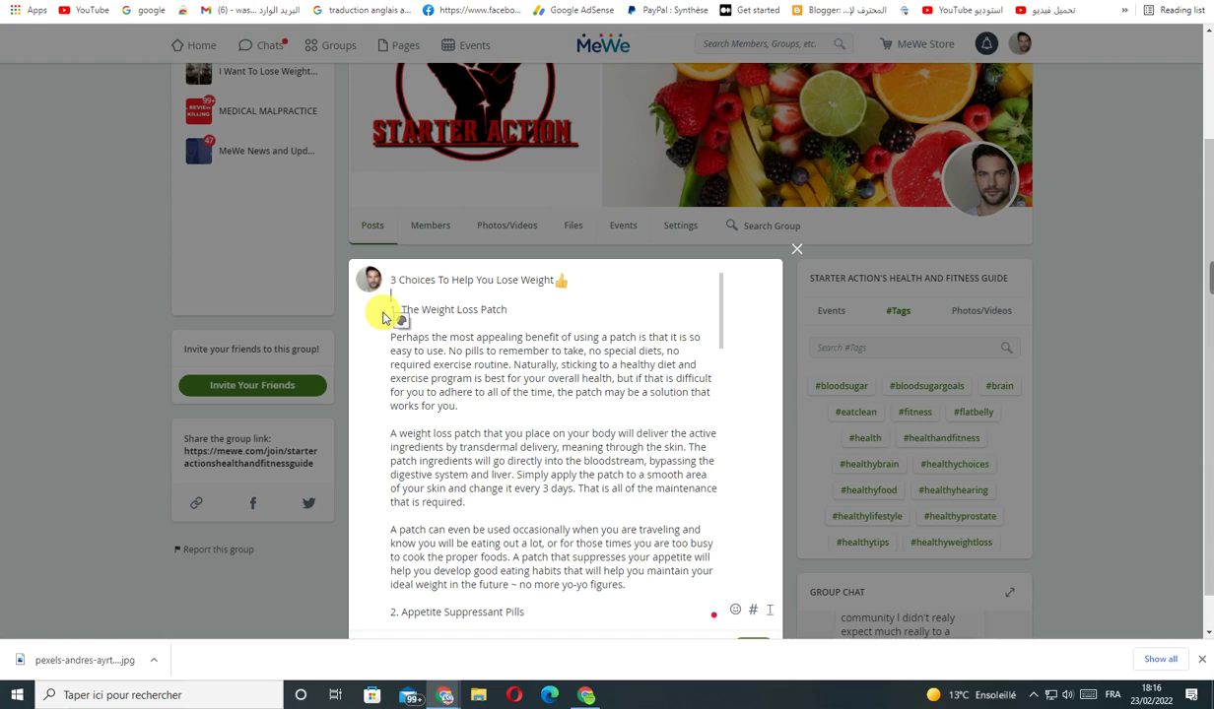
pyautogui.press('Return')
pyautogui.scroll(-1, 878, 552)
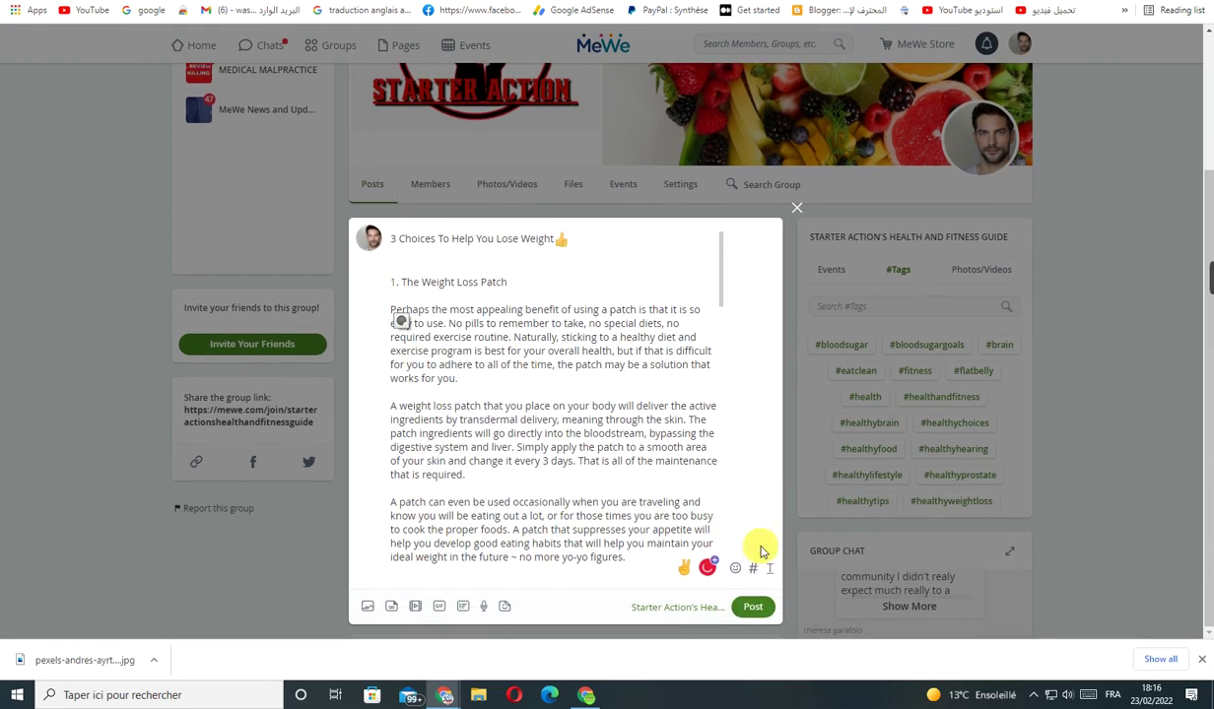
# Attach the downloaded apple-and-doughnut photo from the Téléchargements folder to the post
pyautogui.click(371, 612)
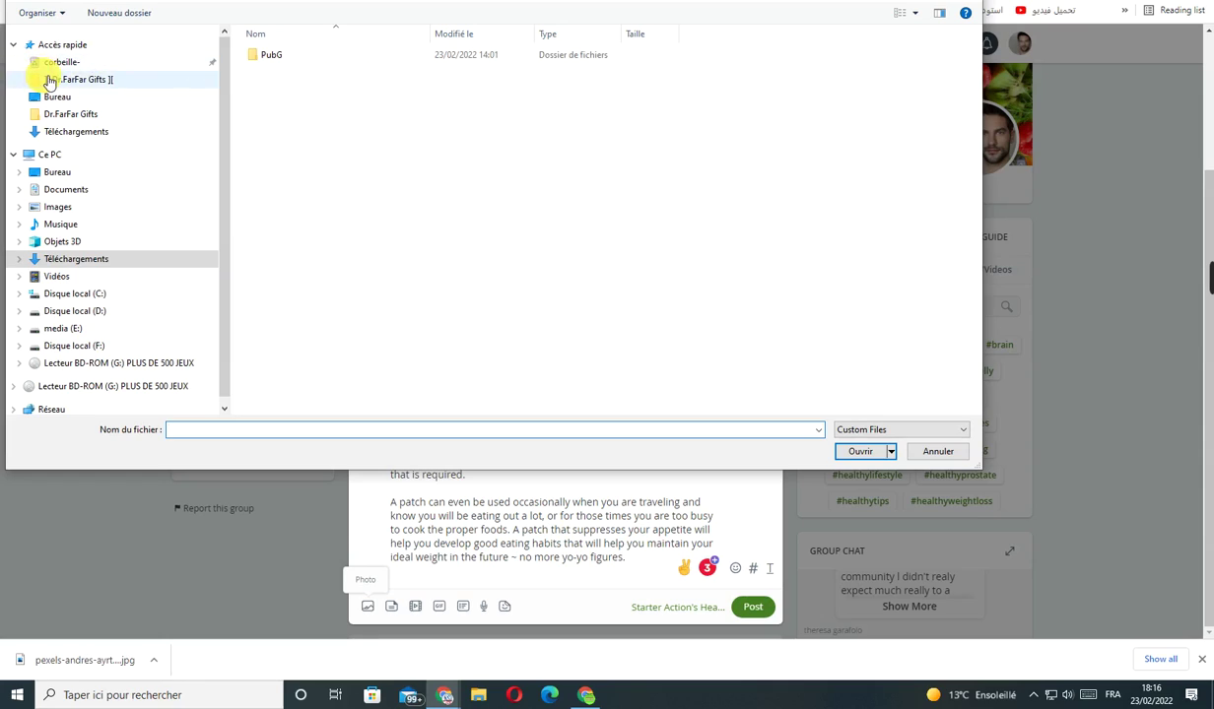
pyautogui.click(71, 131)
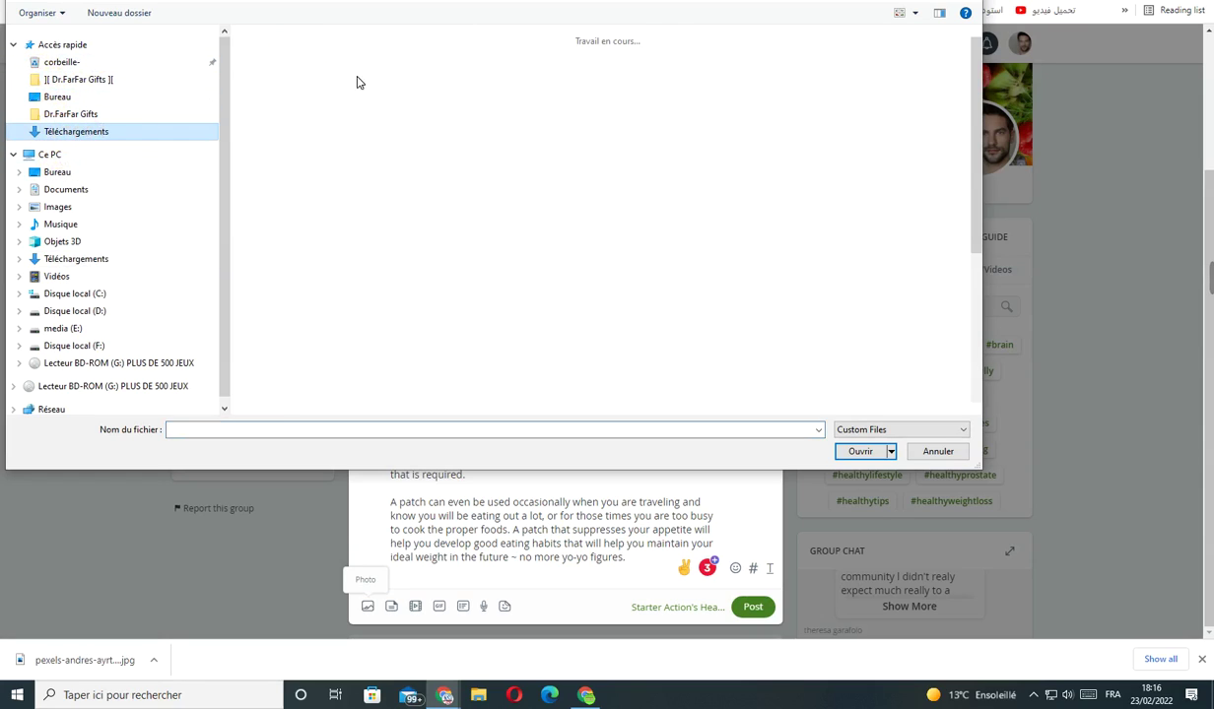
pyautogui.click(266, 102)
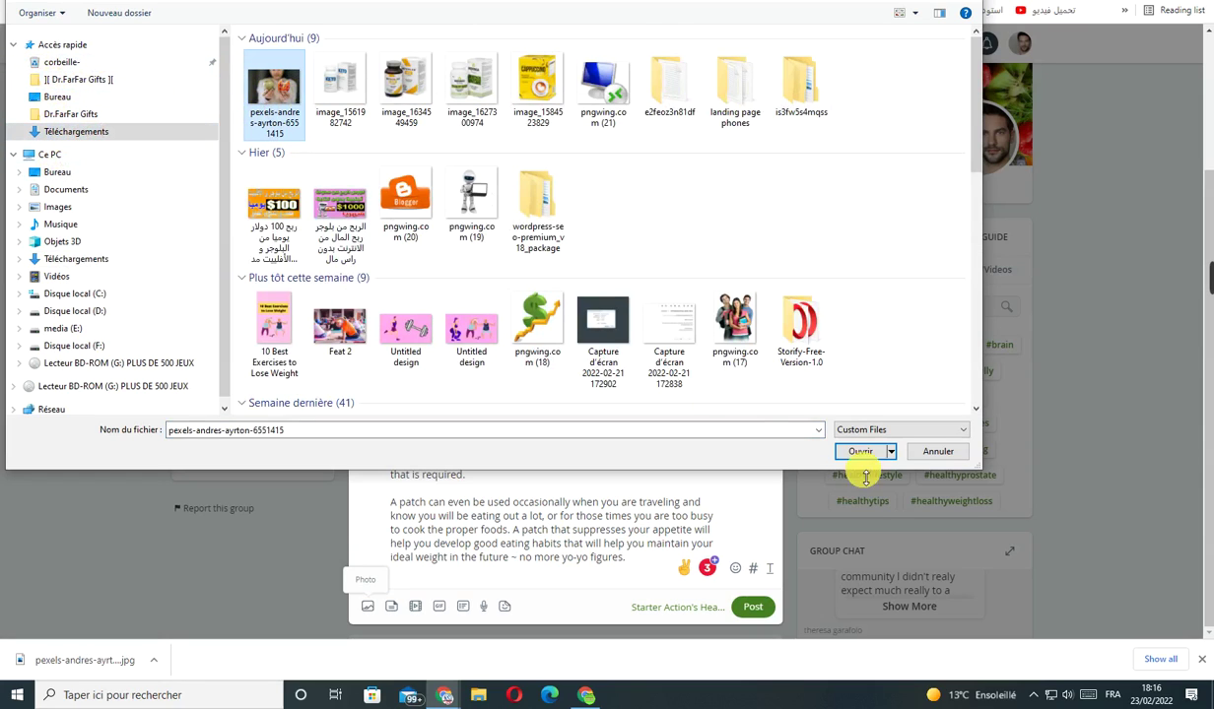
pyautogui.click(861, 451)
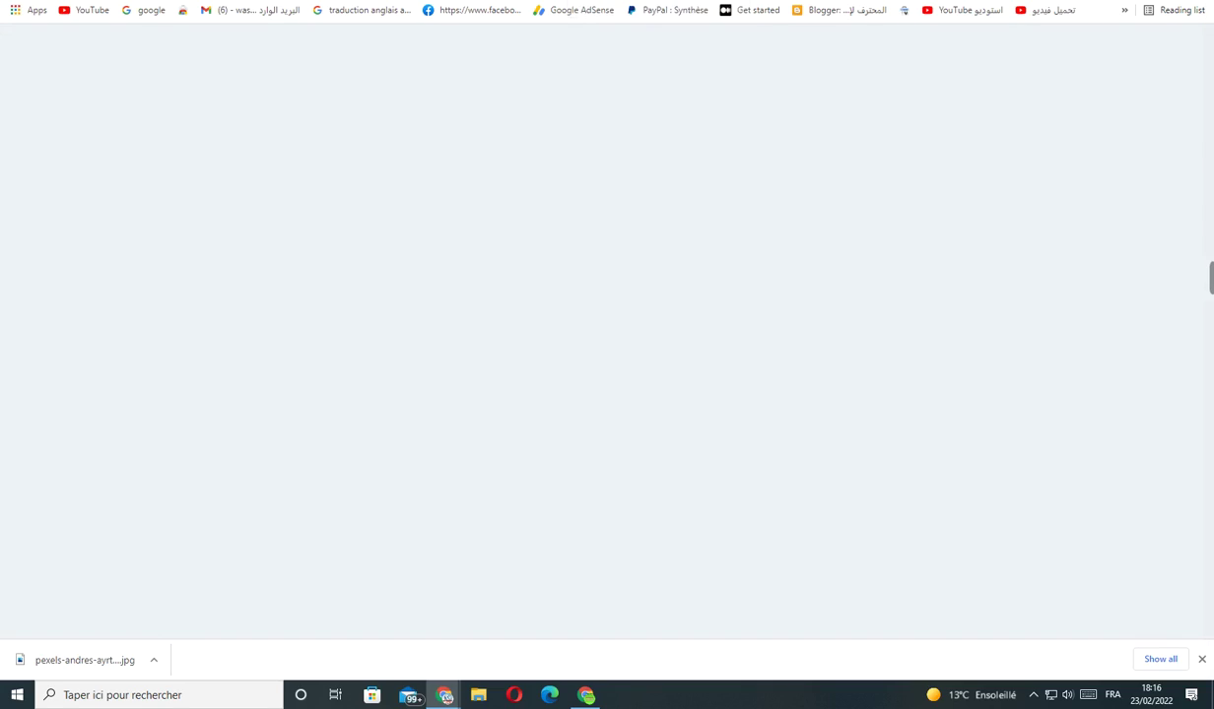
pyautogui.scroll(-5, 538, 251)
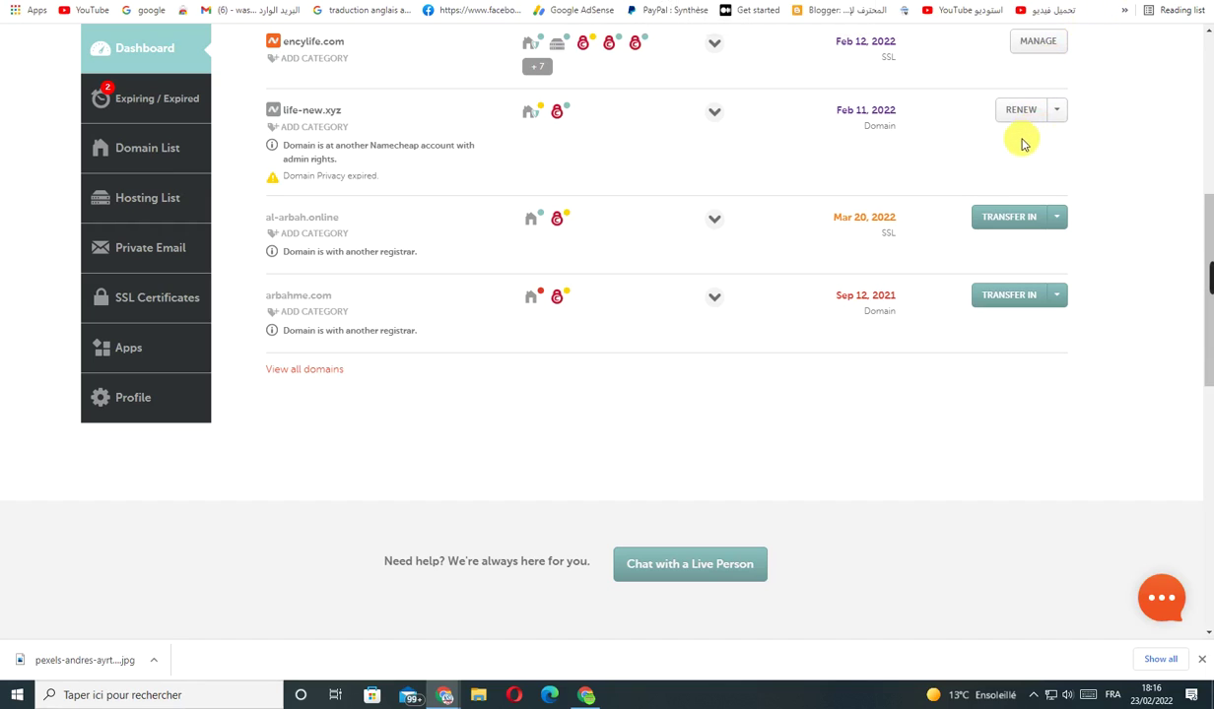
pyautogui.scroll(5, 914, 303)
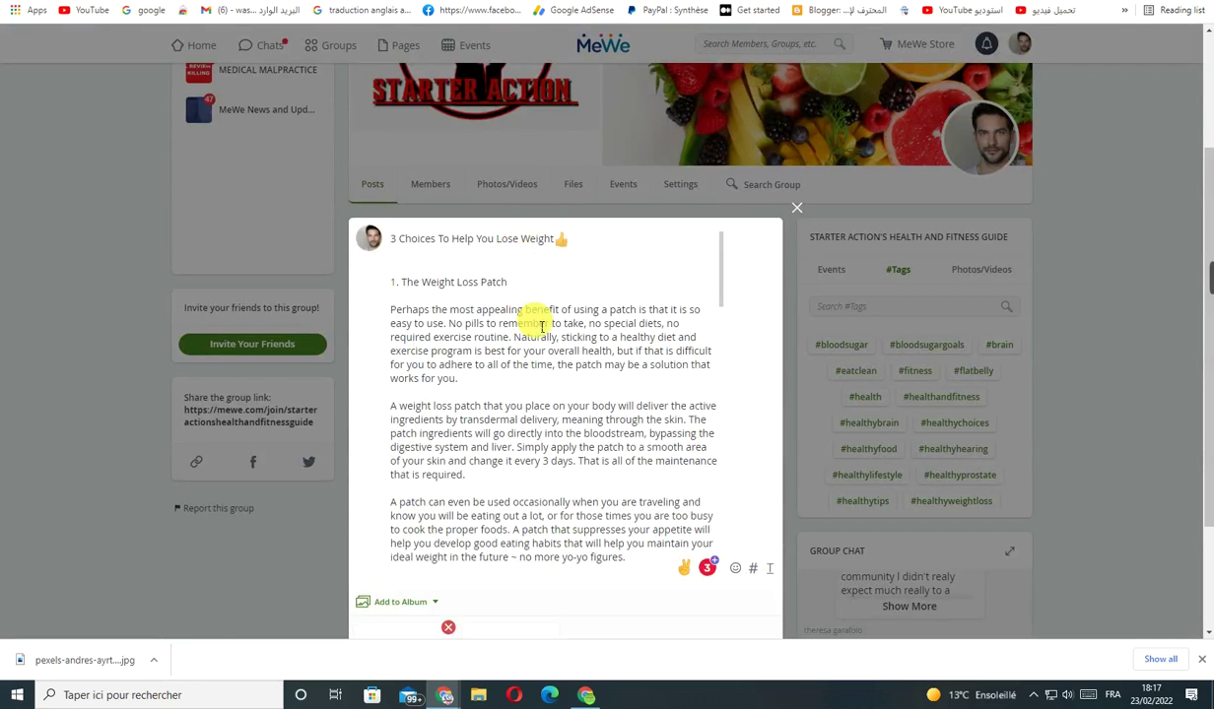
# Add the closing line "Learn here how to lose weight fast :" below the numbered list at the end of the article
pyautogui.scroll(-15, 541, 327)
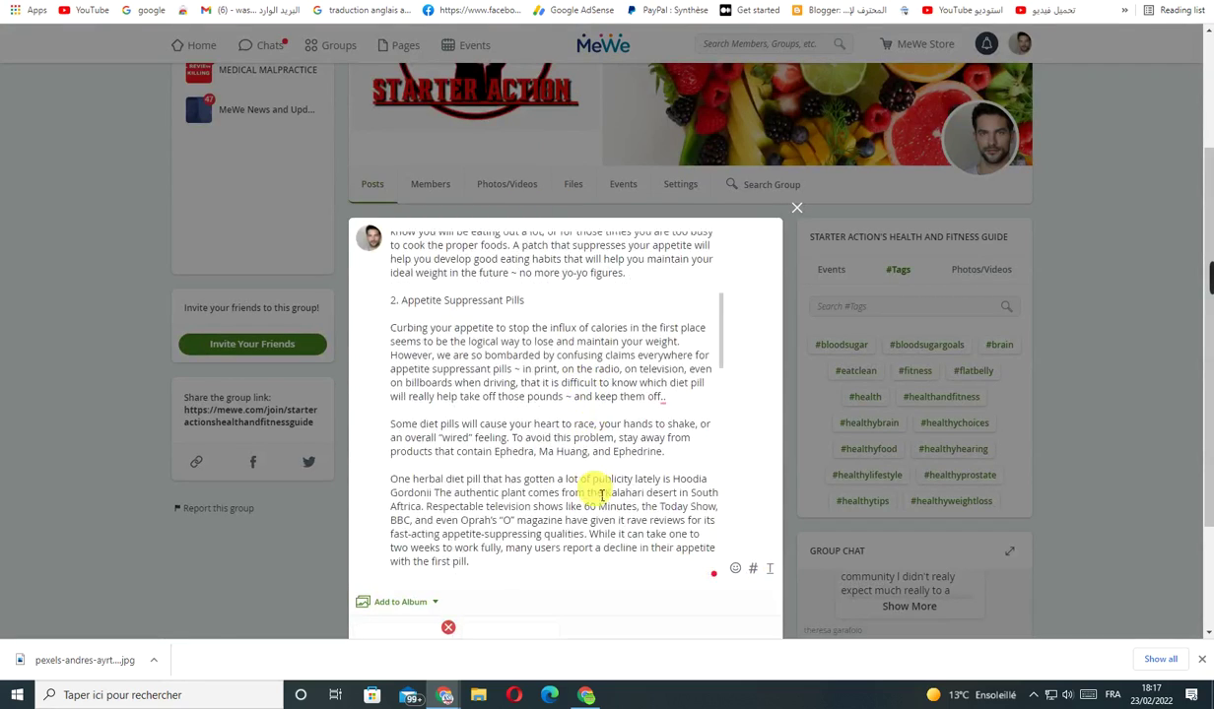
pyautogui.scroll(-1, 759, 527)
pyautogui.scroll(-5, 626, 390)
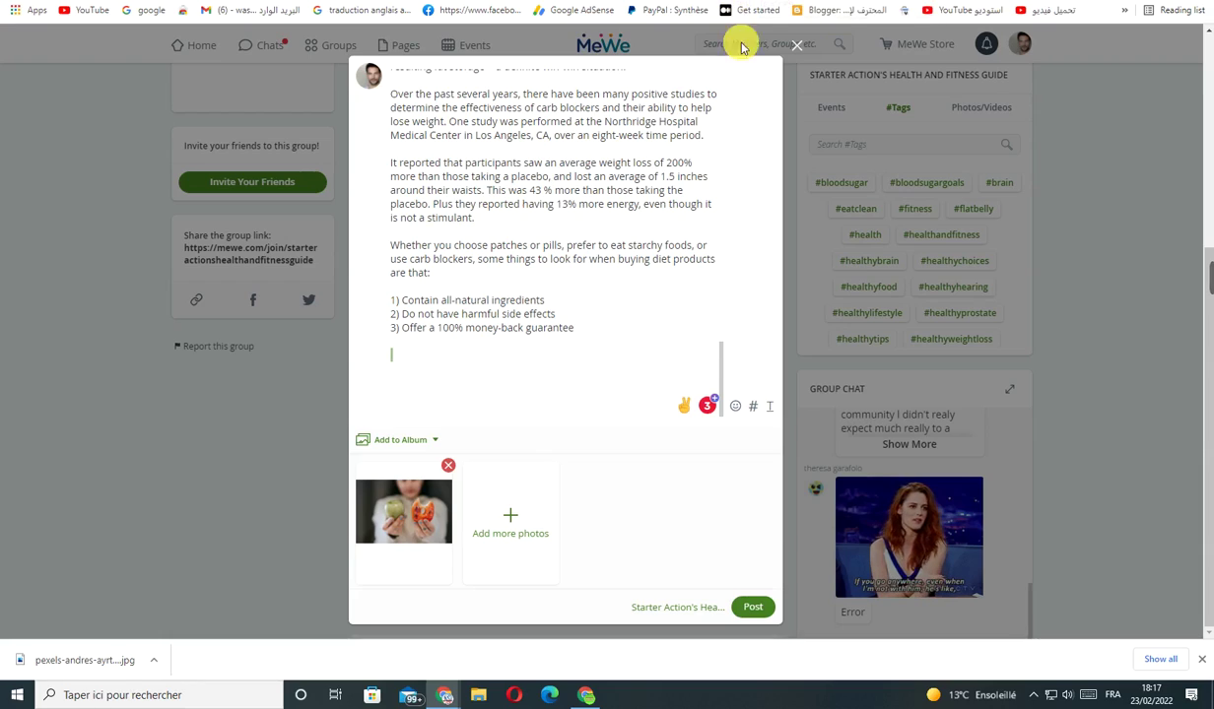
pyautogui.write('V')
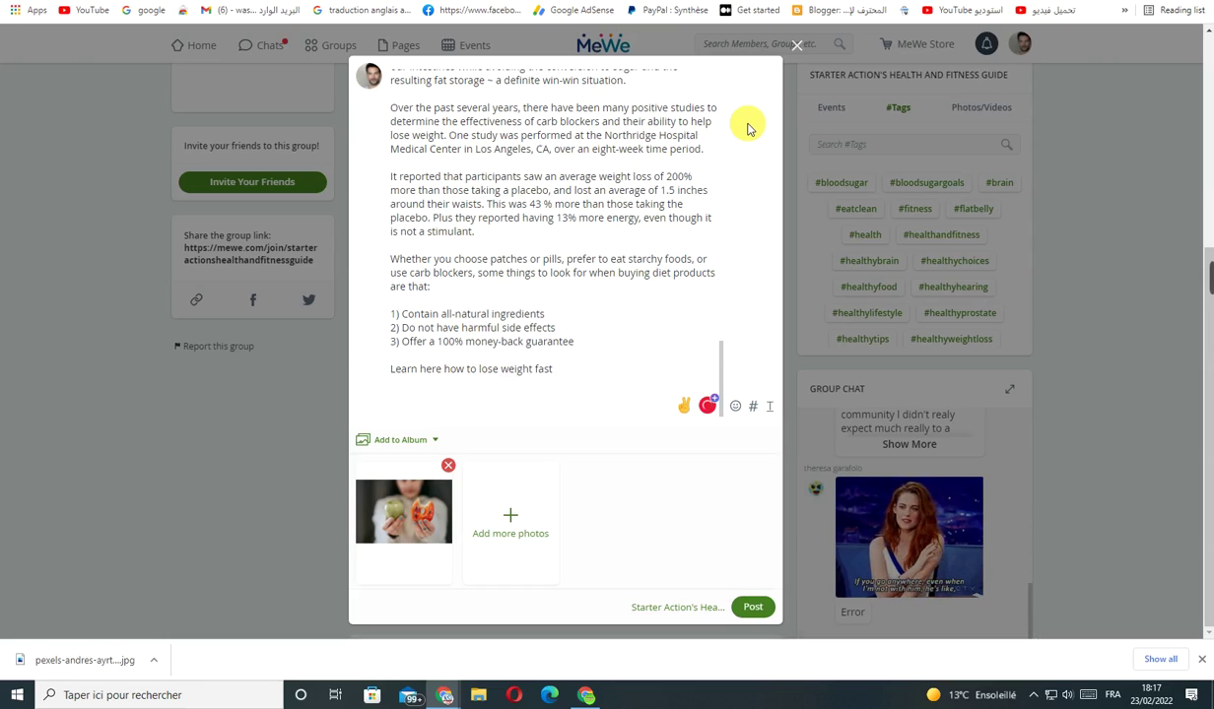
pyautogui.write(':')
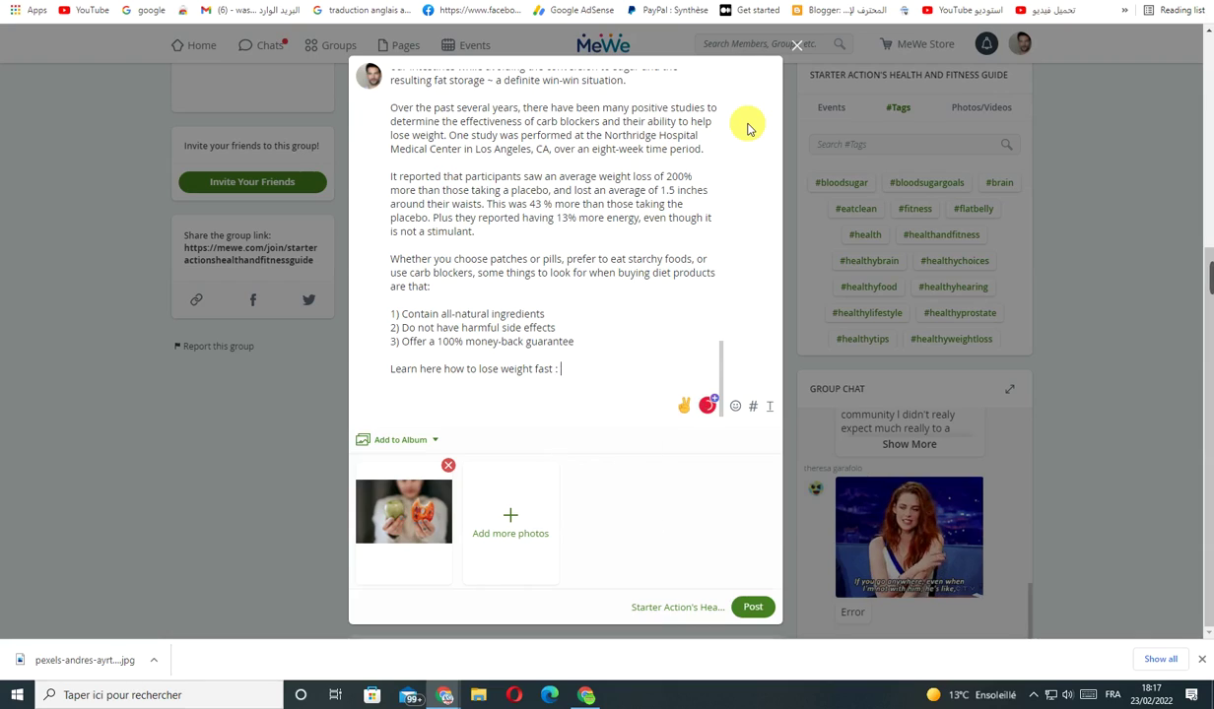
# Copy the weight_loss_now Linktree address and paste it after the closing line of the MeWe post
pyautogui.moveTo(576, 371); pyautogui.dragTo(364, 371)
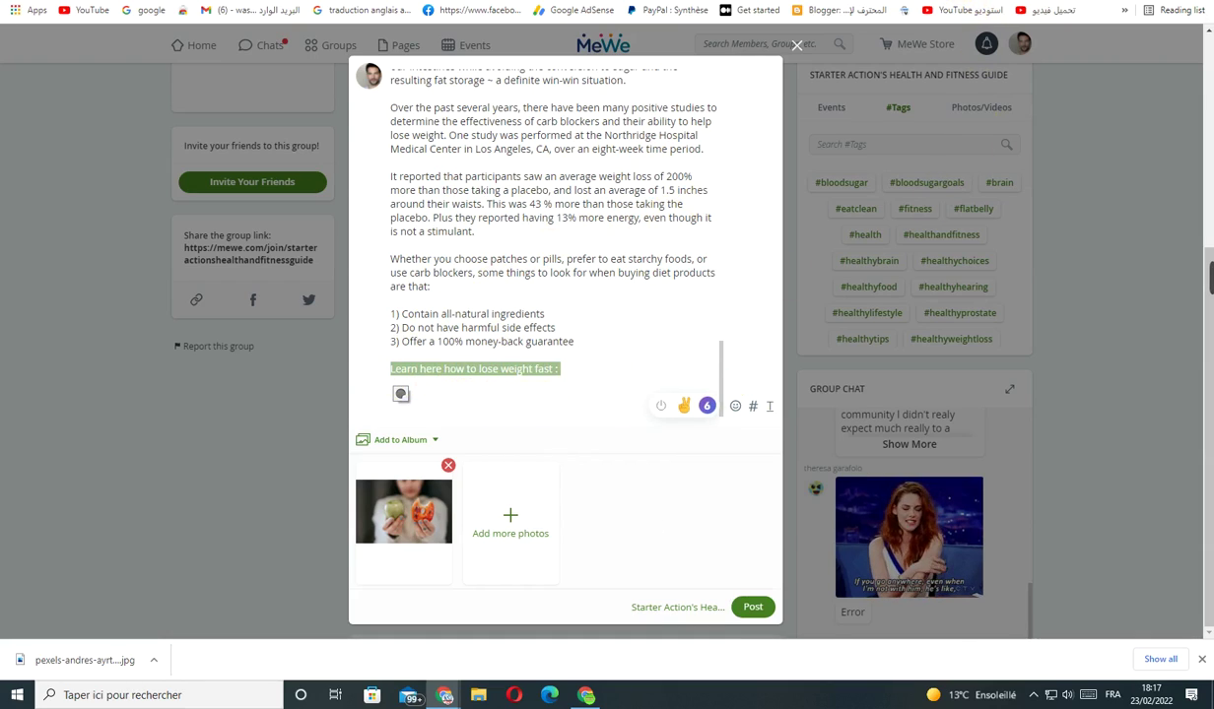
pyautogui.hotkey('ctrl', 'Tab')
pyautogui.click(1143, 398)
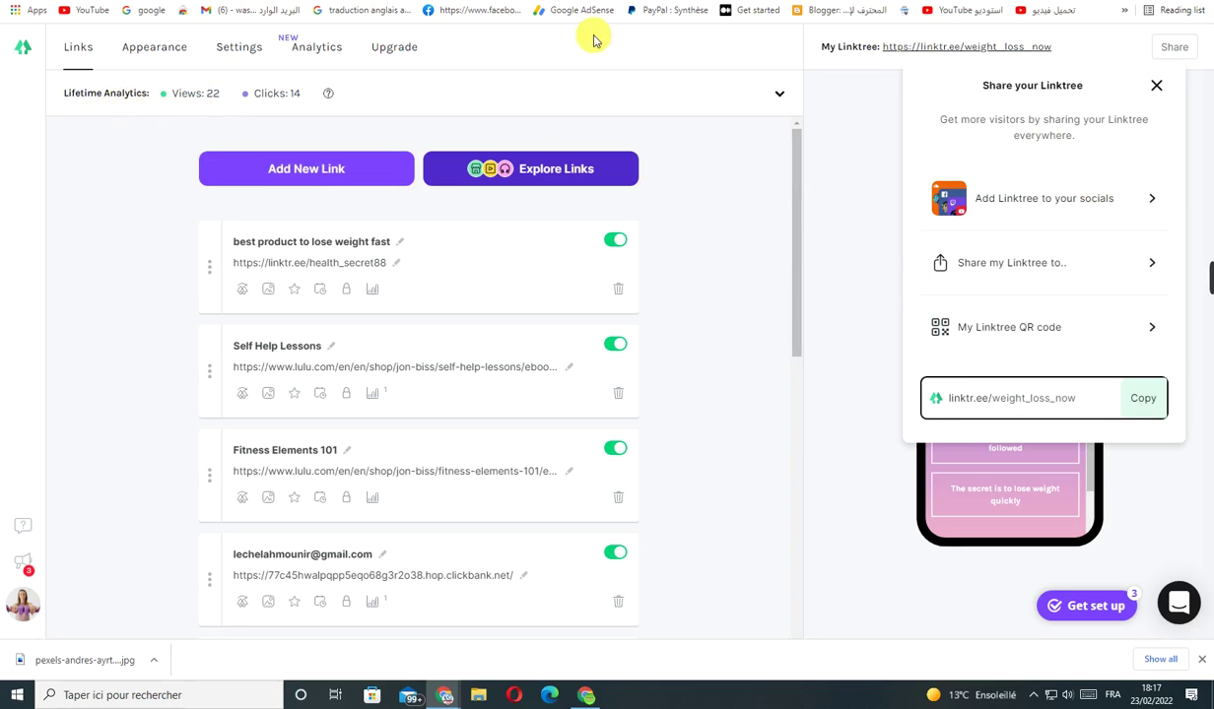
pyautogui.hotkey('ctrl', 'shift', 'Tab')
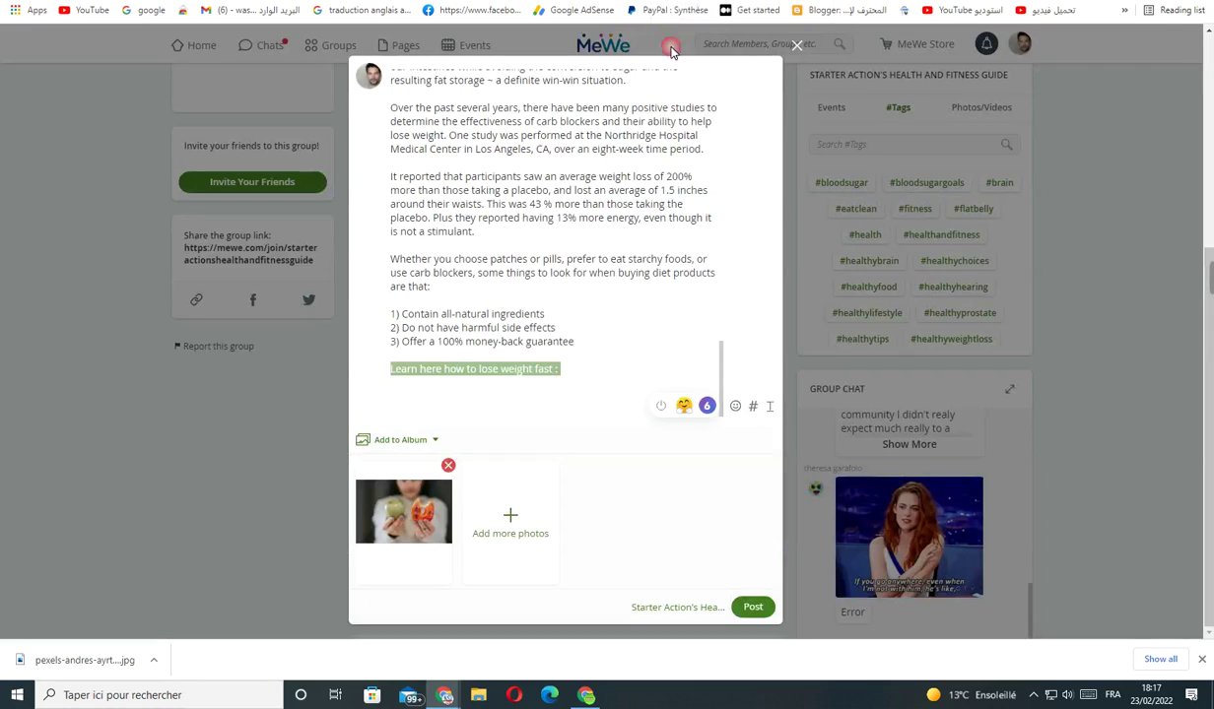
pyautogui.click(580, 369)
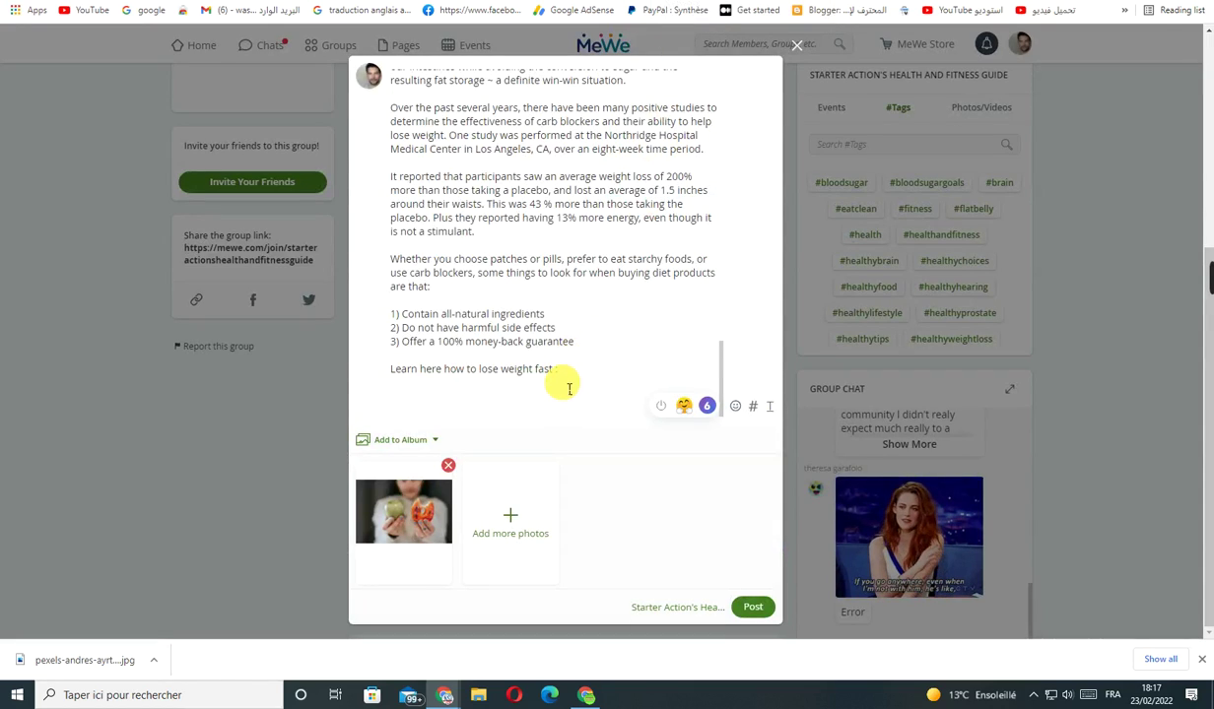
pyautogui.hotkey('ctrl', 'v')
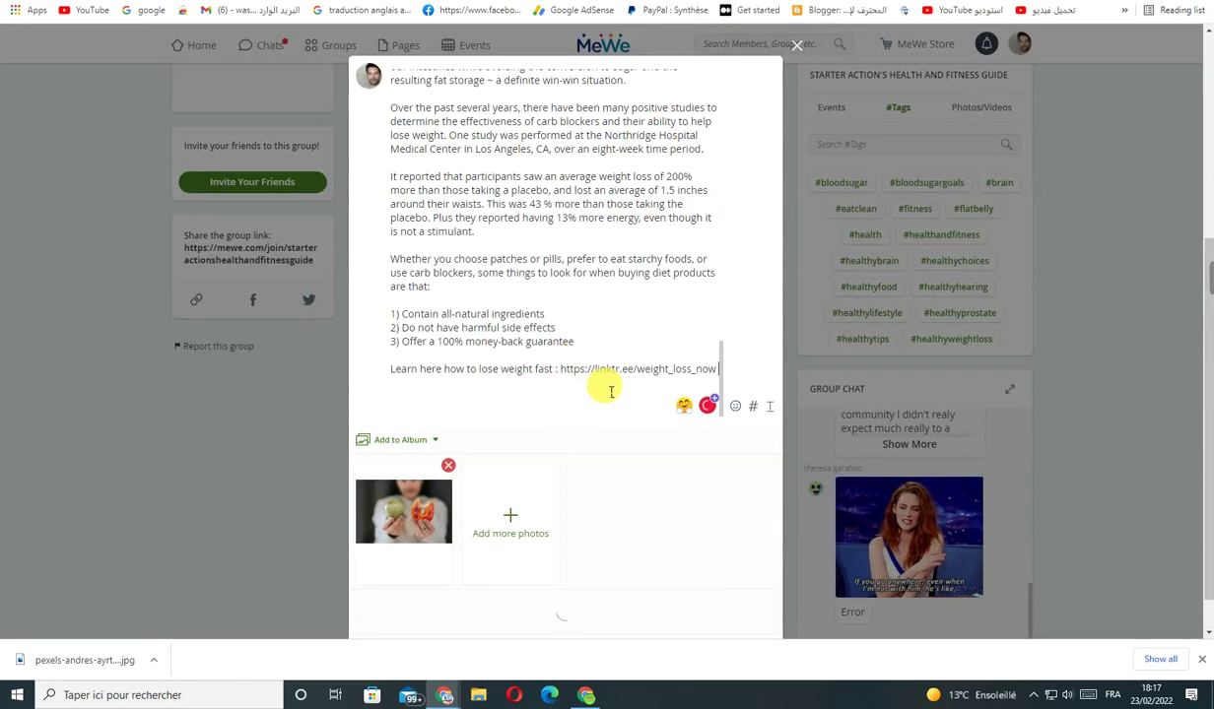
# Publish the post to the group and find it in the feed below the featured post
pyautogui.scroll(-2, 644, 510)
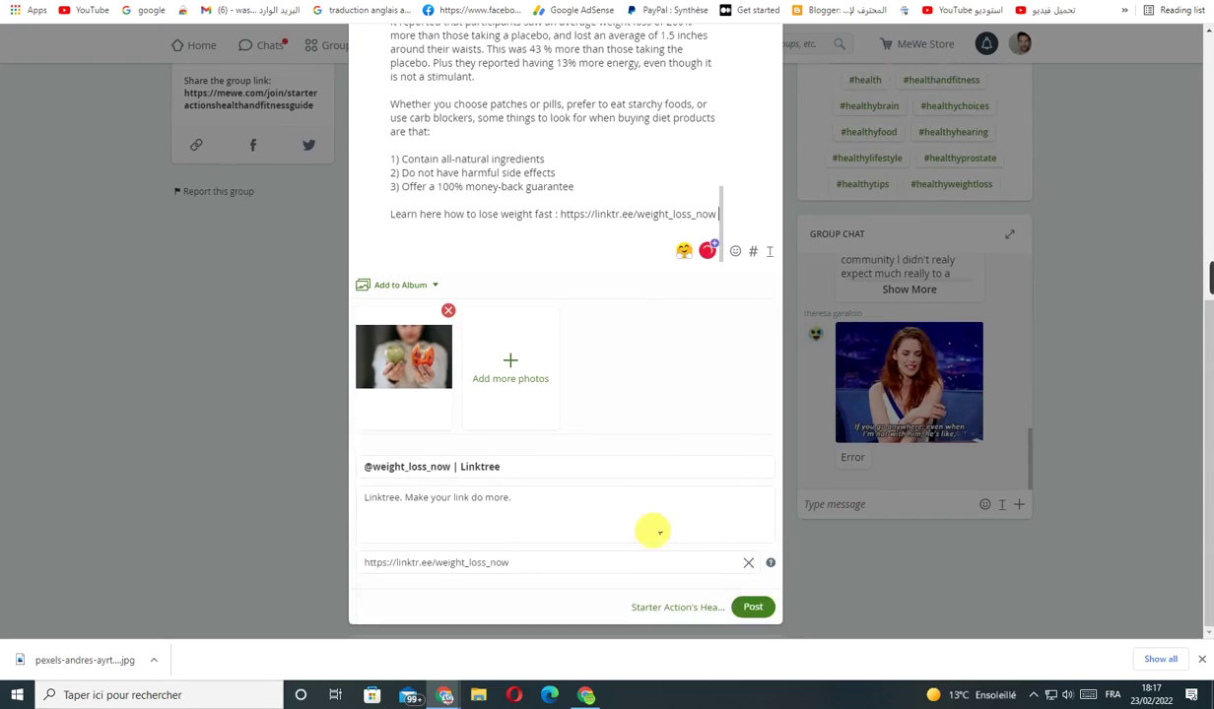
pyautogui.click(748, 607)
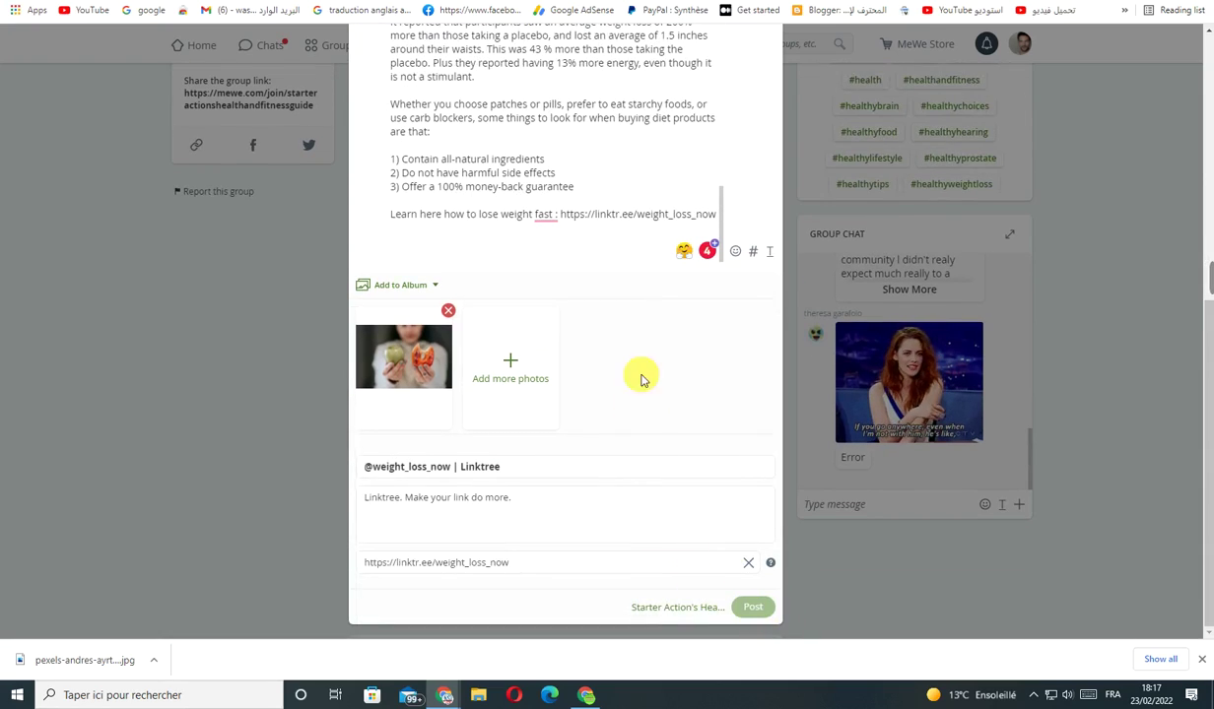
pyautogui.scroll(5, 506, 292)
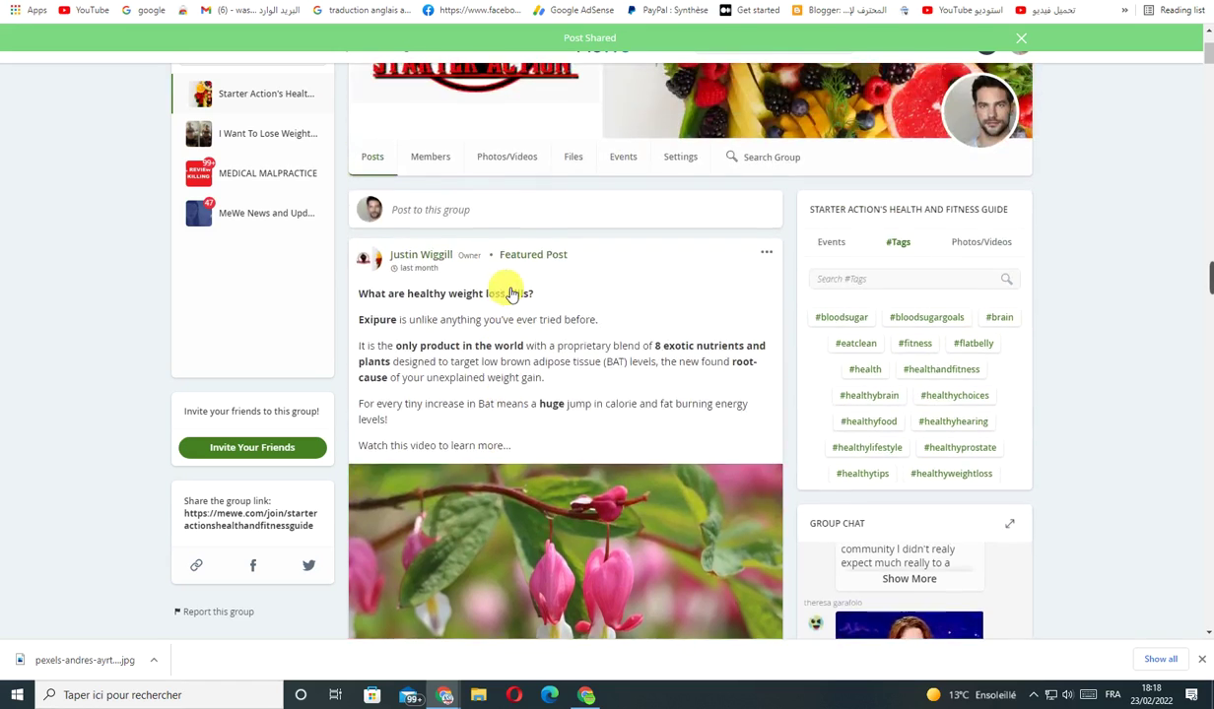
pyautogui.scroll(-2, 509, 305)
pyautogui.scroll(-6, 504, 321)
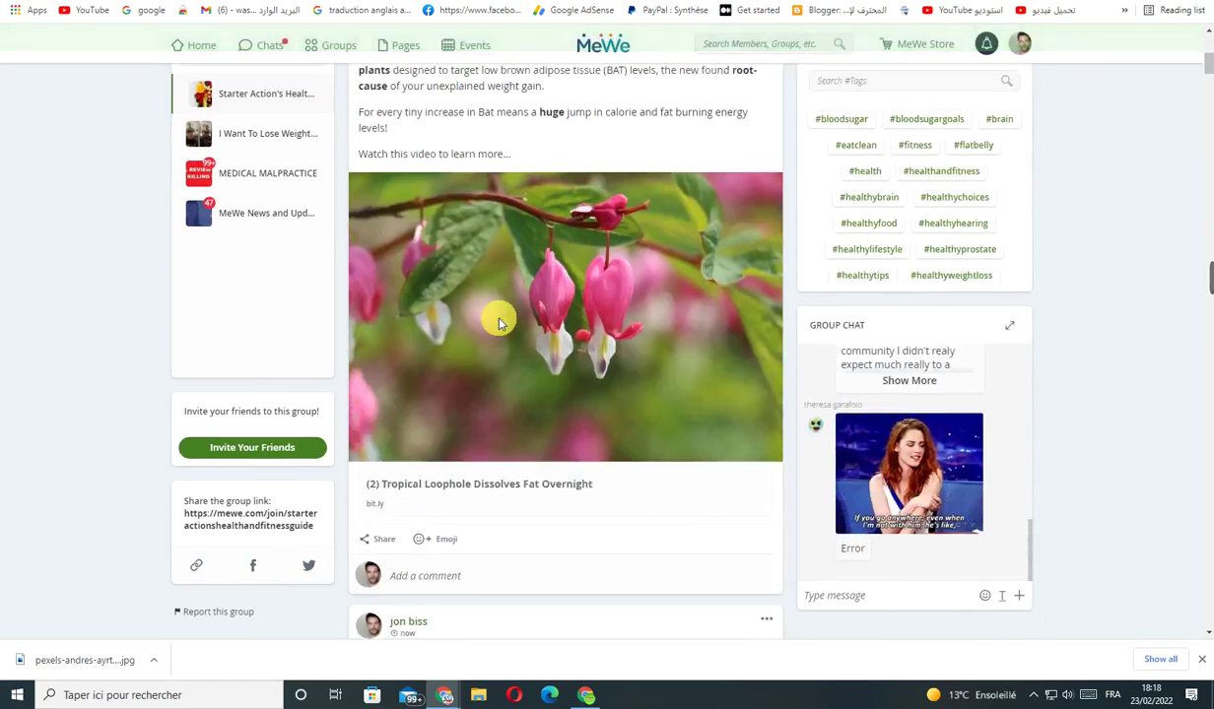
pyautogui.scroll(-1, 502, 327)
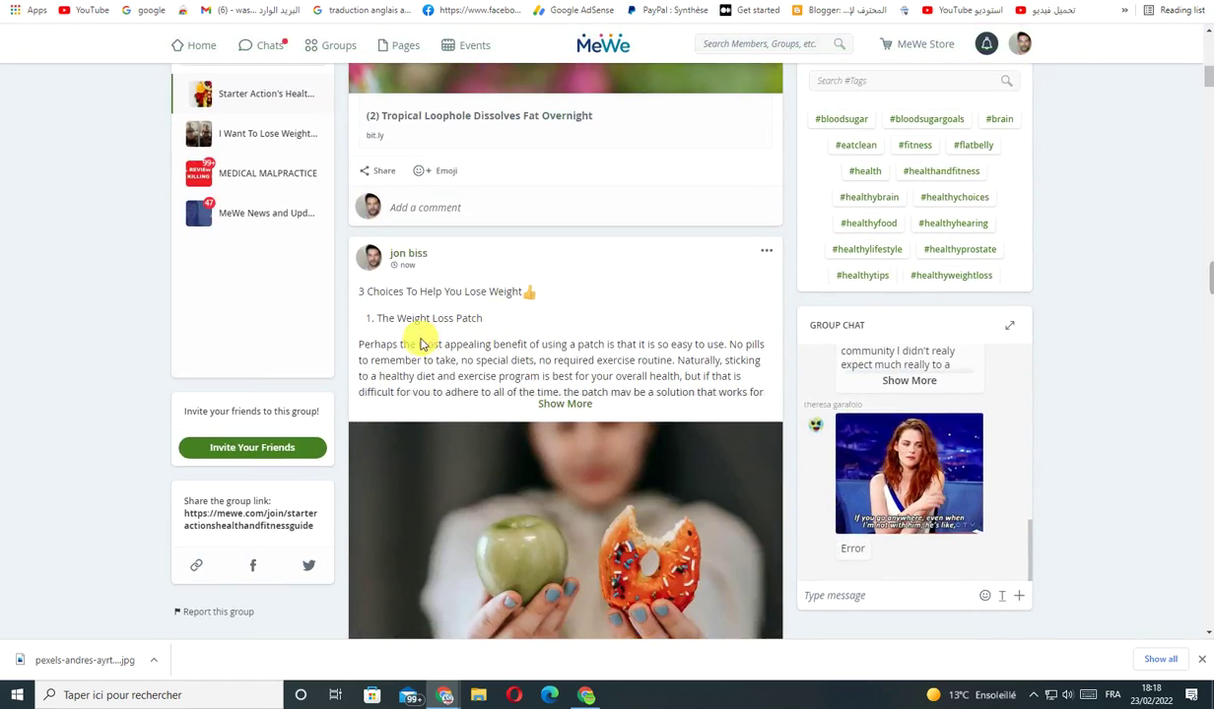
# Expand the published post and review its full text, photo and Linktree preview
pyautogui.click(564, 405)
pyautogui.scroll(-7, 420, 372)
pyautogui.scroll(-13, 420, 379)
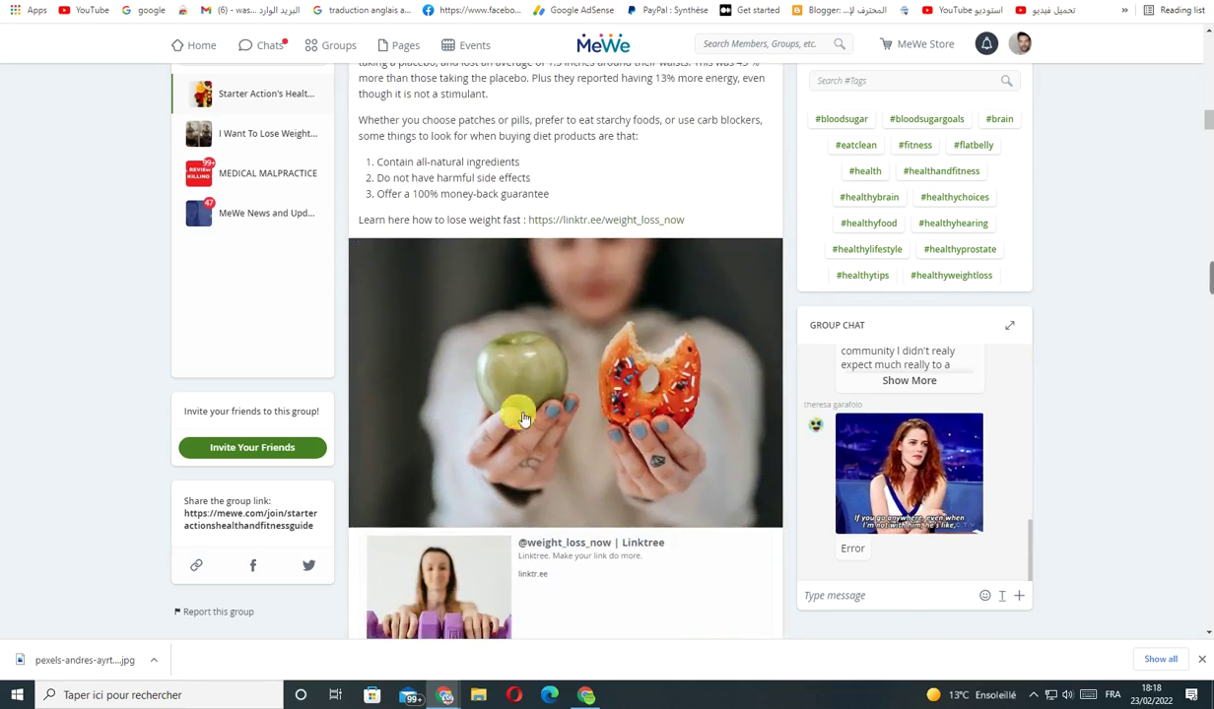
pyautogui.scroll(-4, 501, 407)
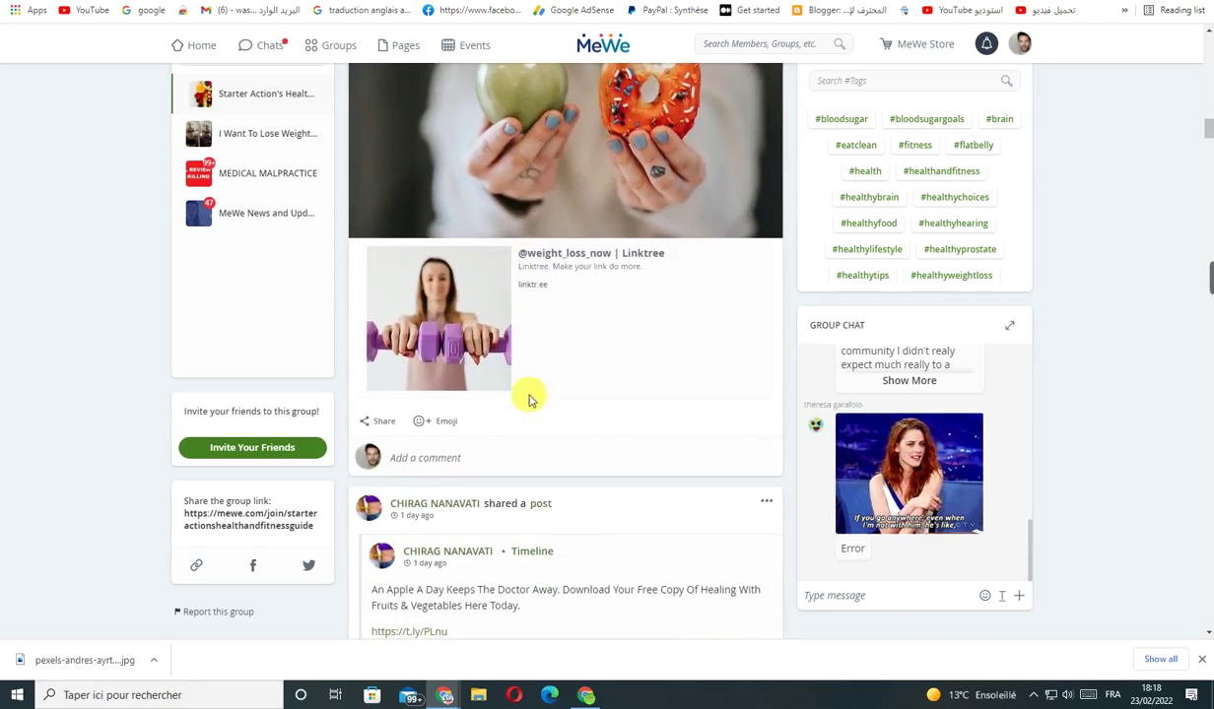
# Test the post's Linktree preview and its "best product to lose weight fast" link, and return to the group feed
pyautogui.click(574, 248)
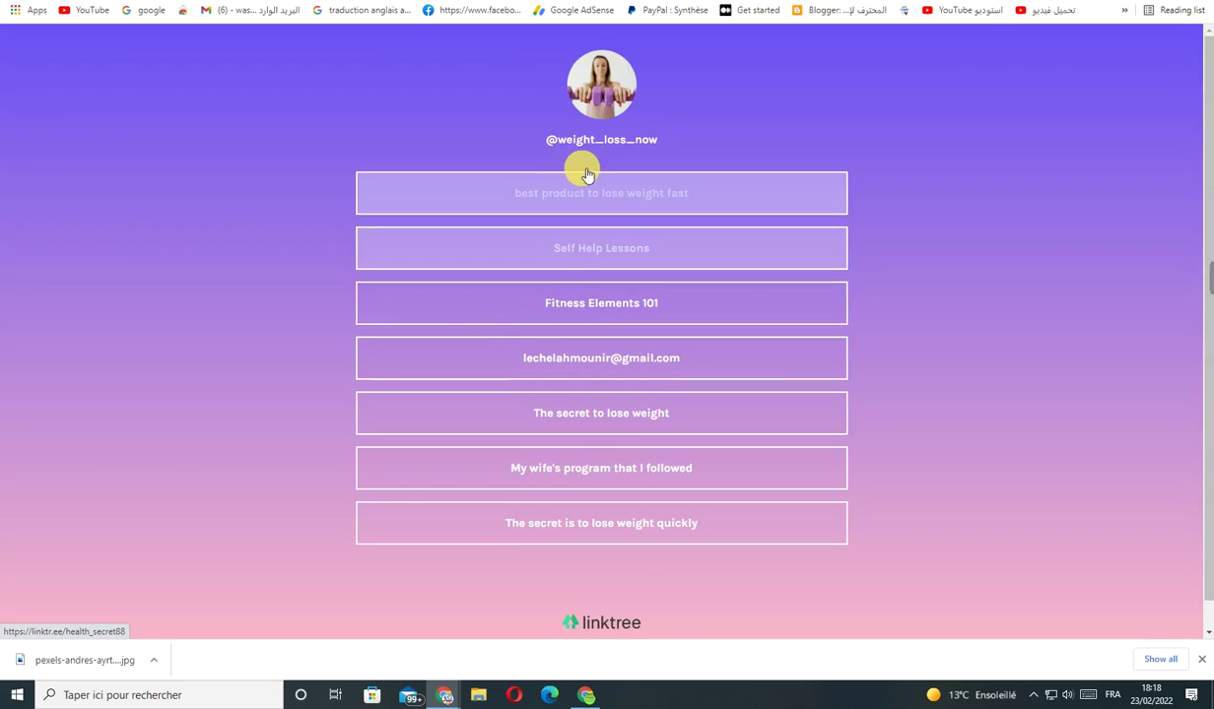
pyautogui.click(563, 203)
pyautogui.hotkey('alt', 'Left')
pyautogui.hotkey('alt', 'Left')
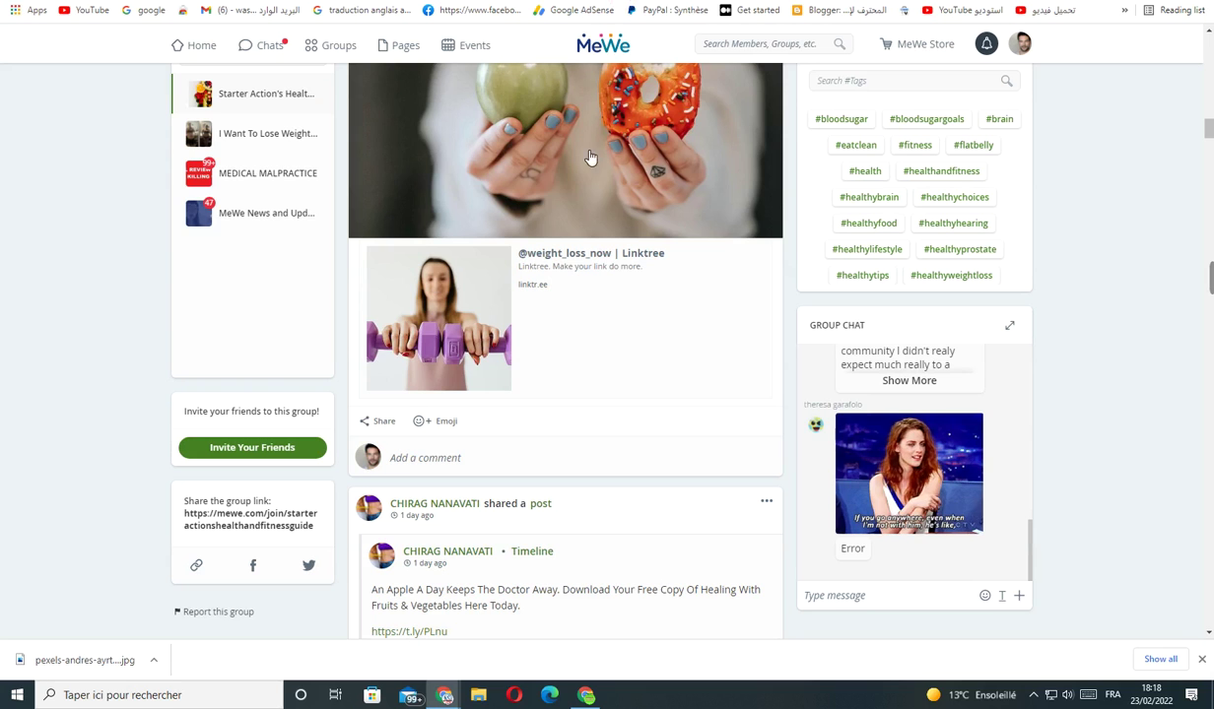
pyautogui.scroll(-2, 564, 195)
pyautogui.scroll(1, 514, 420)
pyautogui.scroll(6, 495, 404)
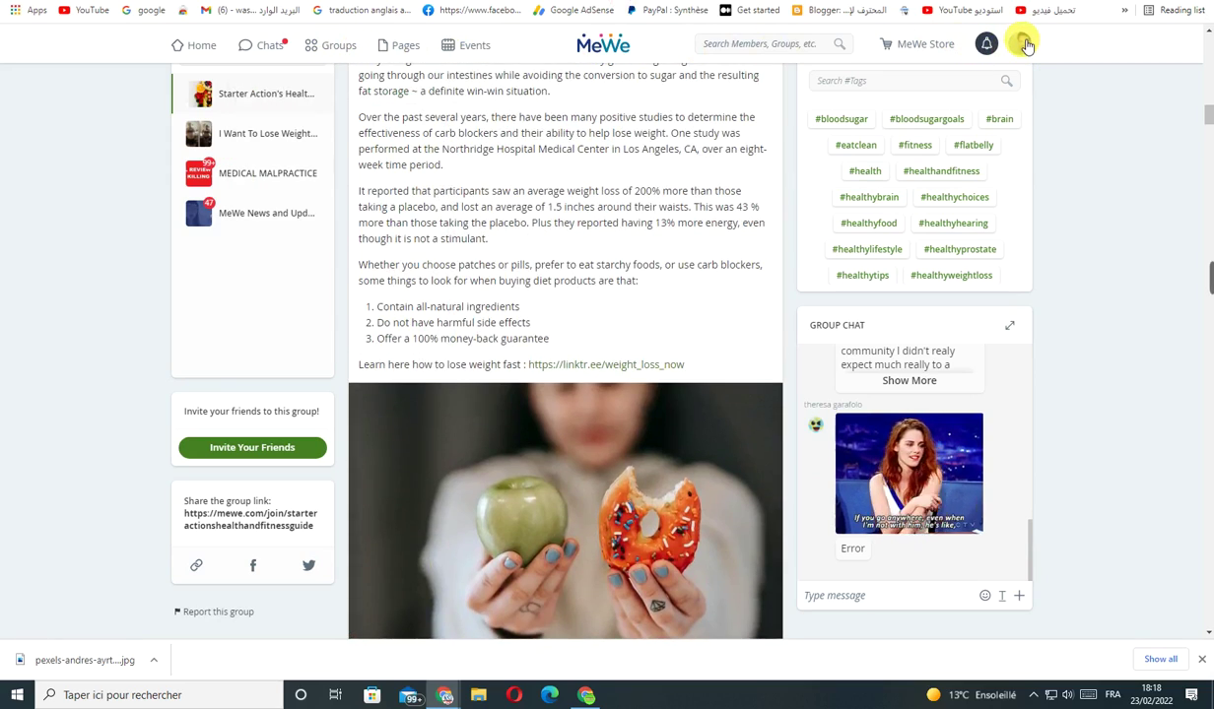
pyautogui.click(1022, 44)
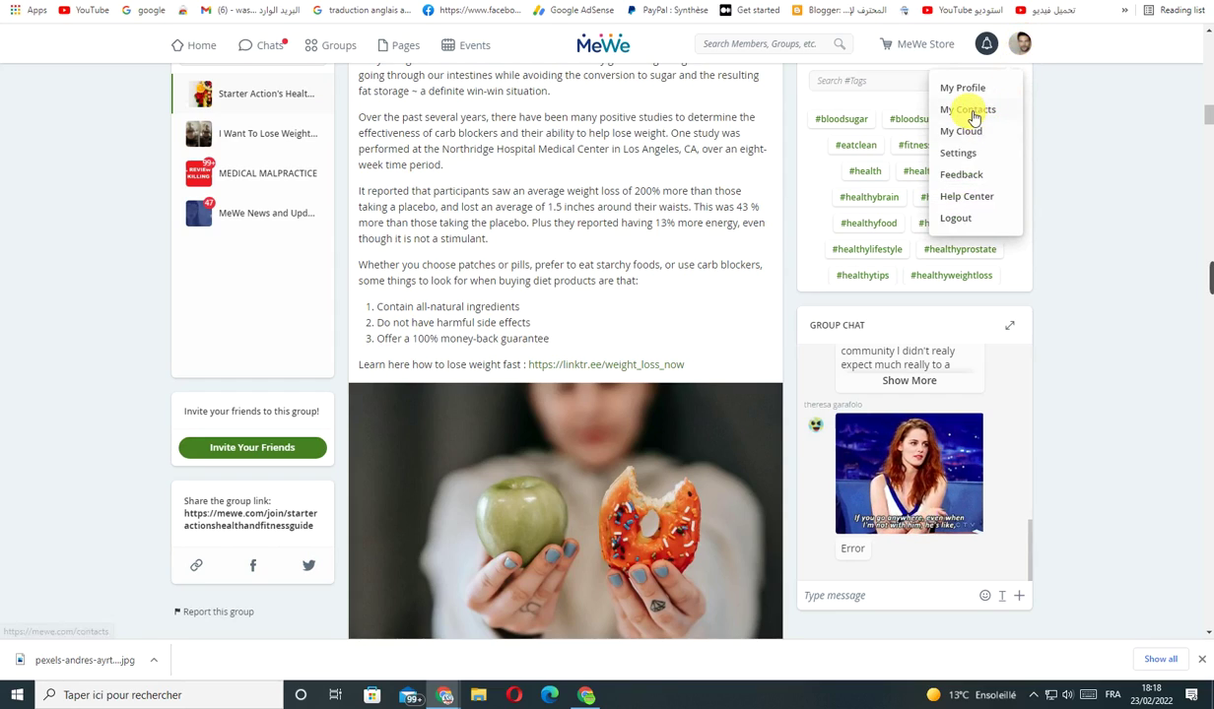
# Start a new MeWe group named "lose weight fast" with the description "the best way to lose weight & info article"
pyautogui.click(328, 47)
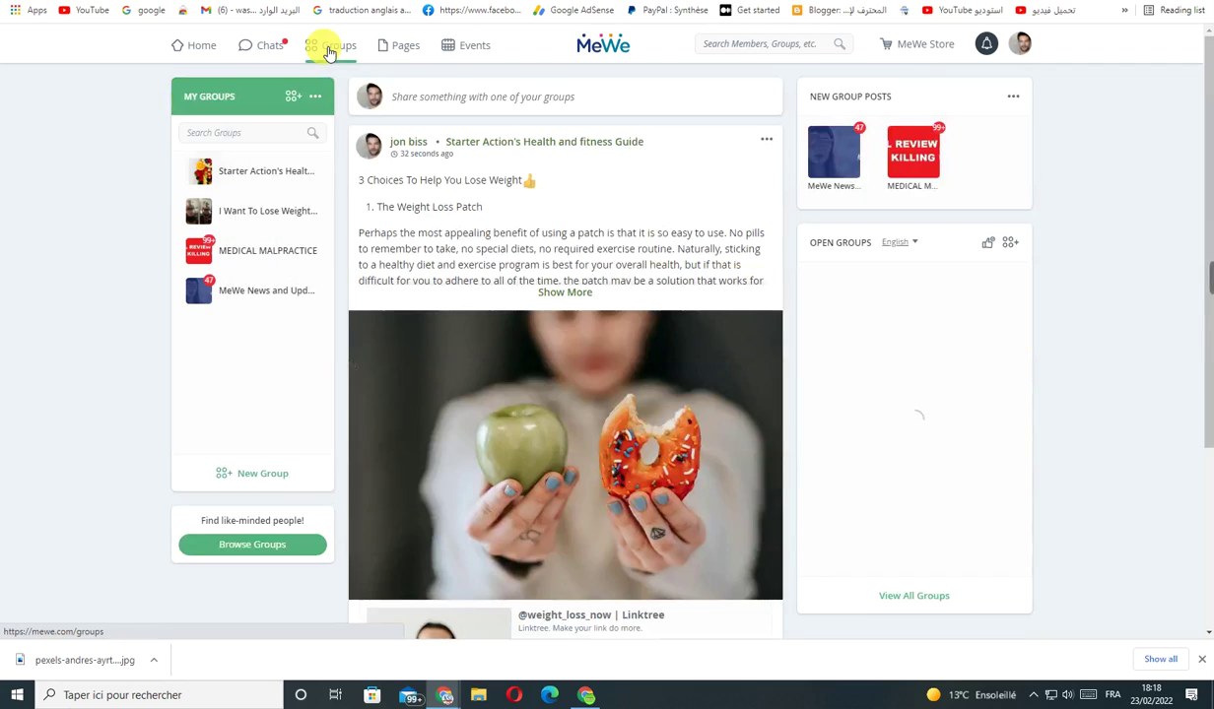
pyautogui.scroll(-2, 247, 443)
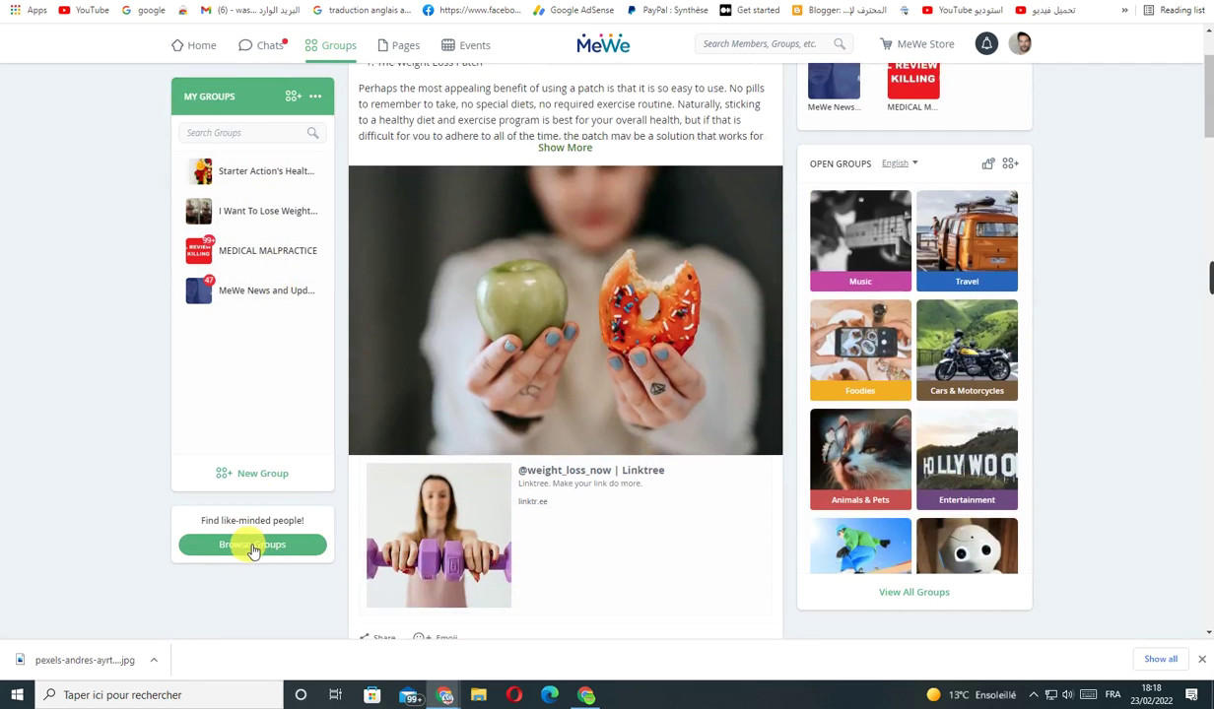
pyautogui.click(254, 477)
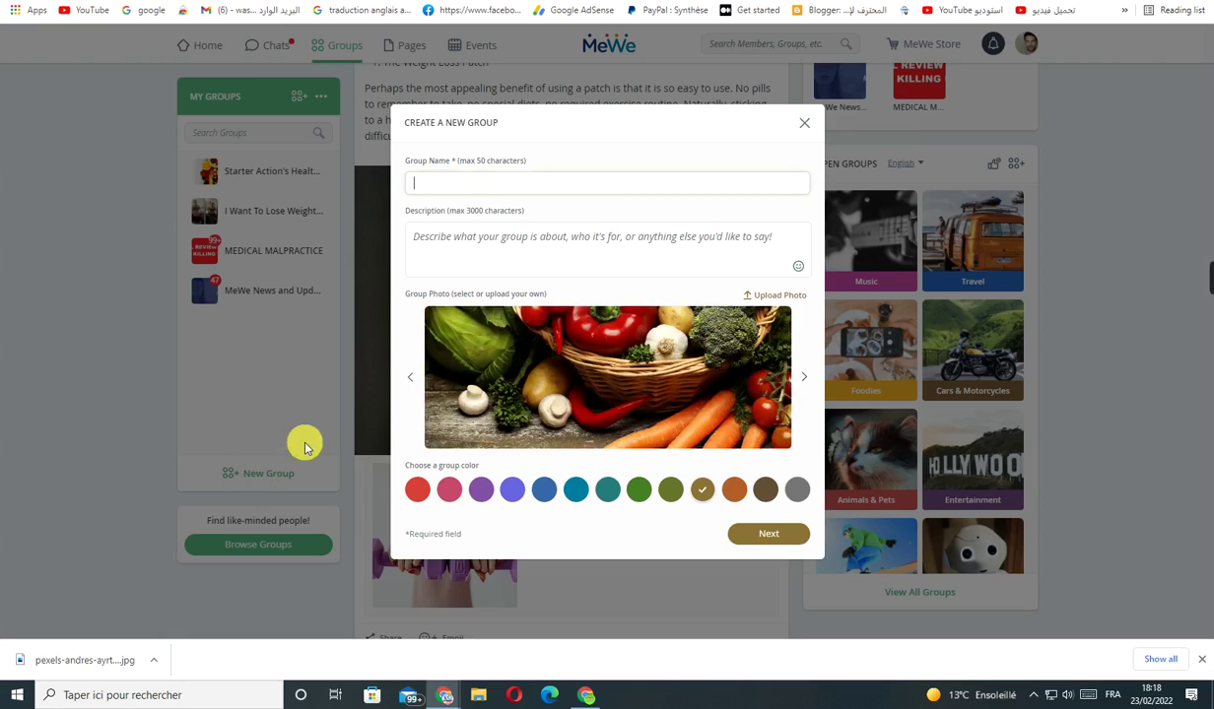
pyautogui.click(431, 184)
pyautogui.write('lose wieght fast')
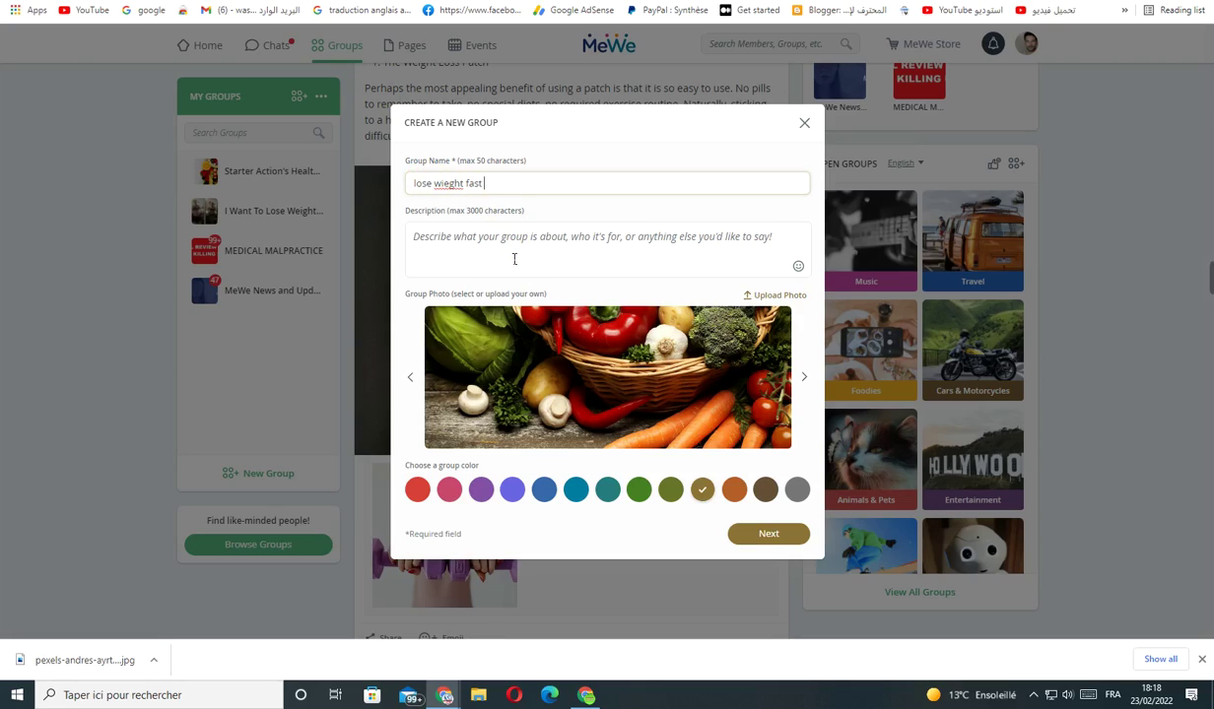
pyautogui.click(530, 237)
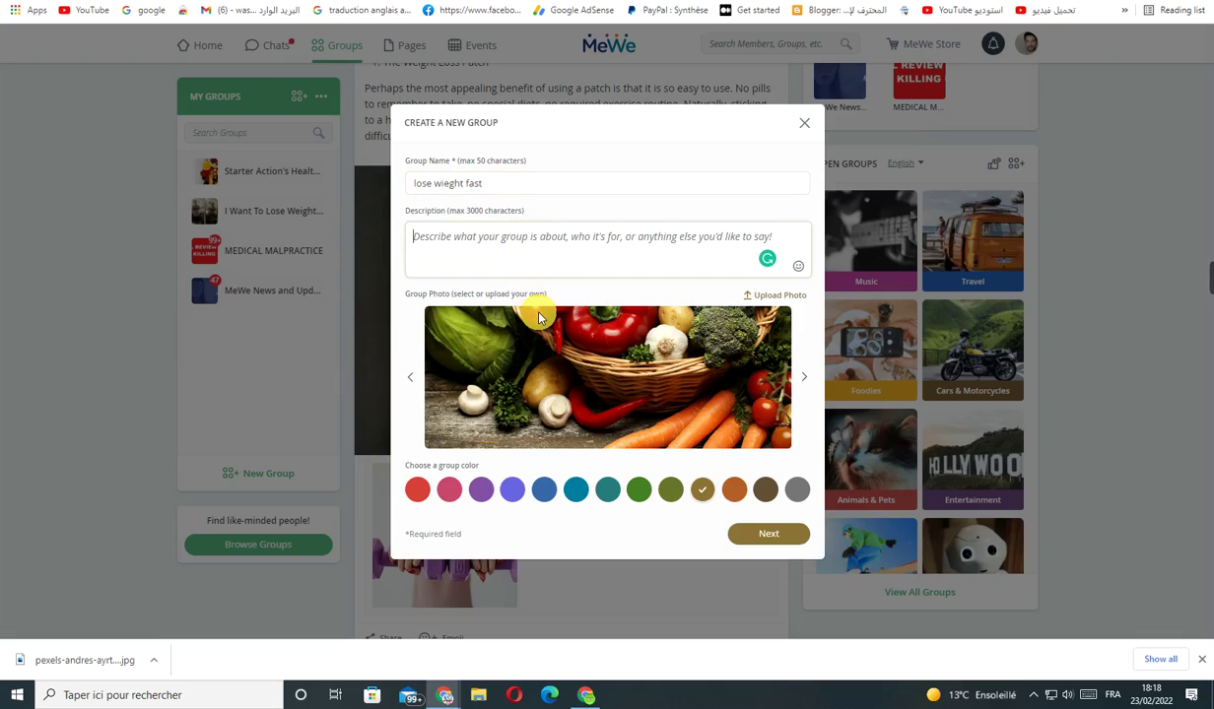
pyautogui.write('t')
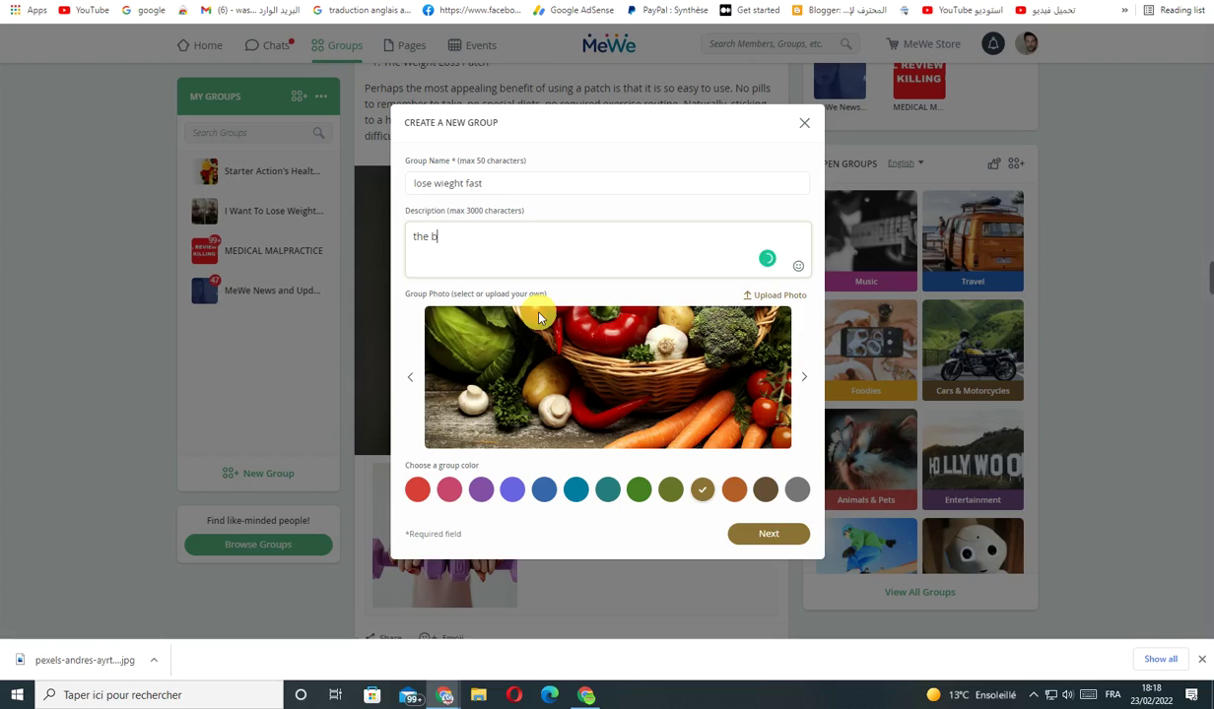
pyautogui.moveTo(954, 287)
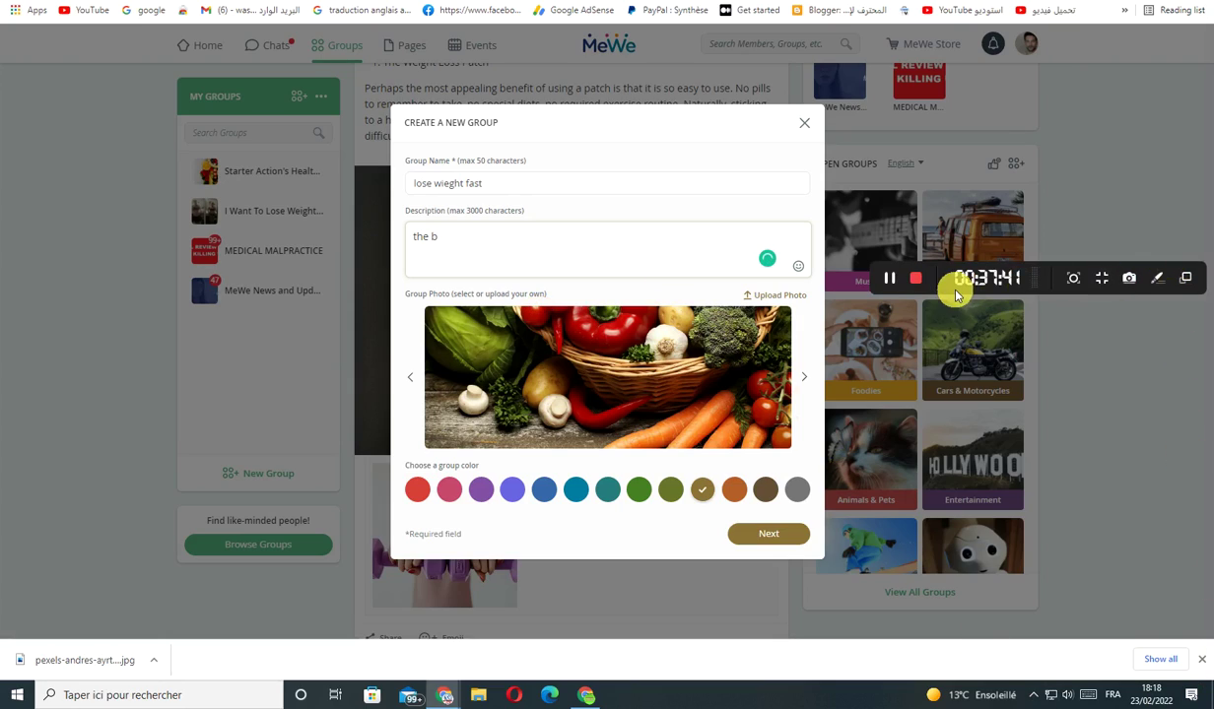
pyautogui.write('he b')
pyautogui.click(890, 281)
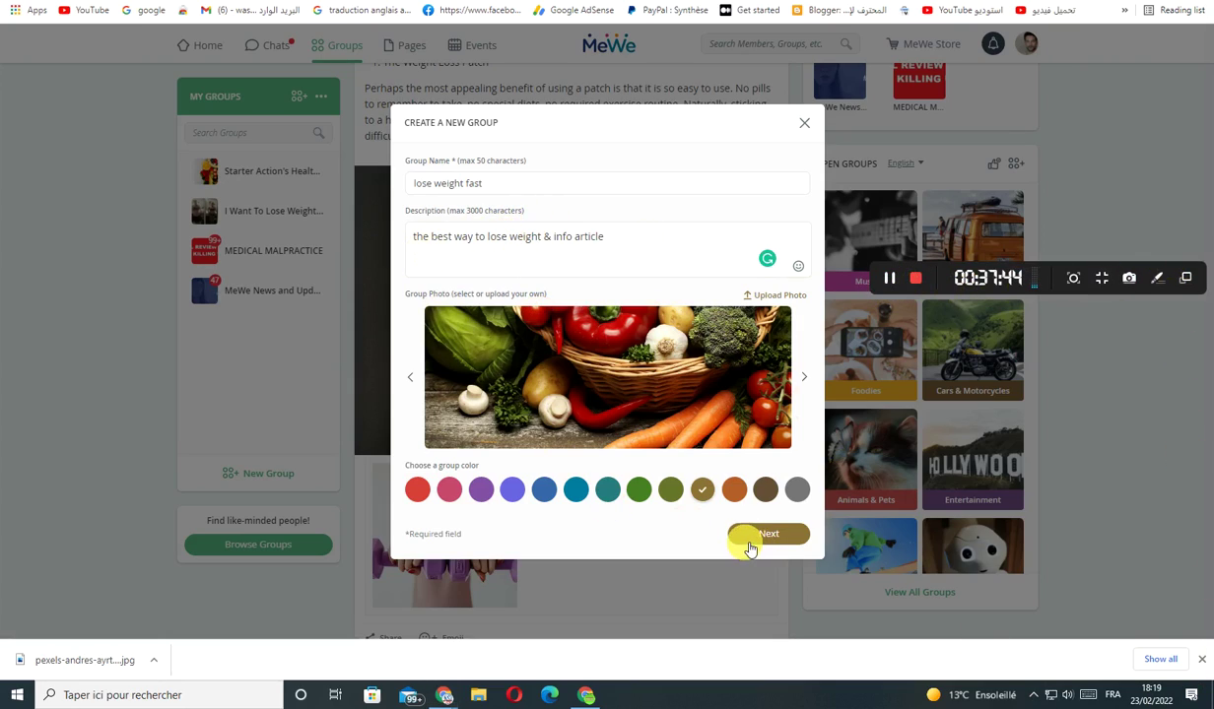
# Browse the sample group photos, keep the vegetable basket picture, and continue to the group's membership settings
pyautogui.click(412, 378)
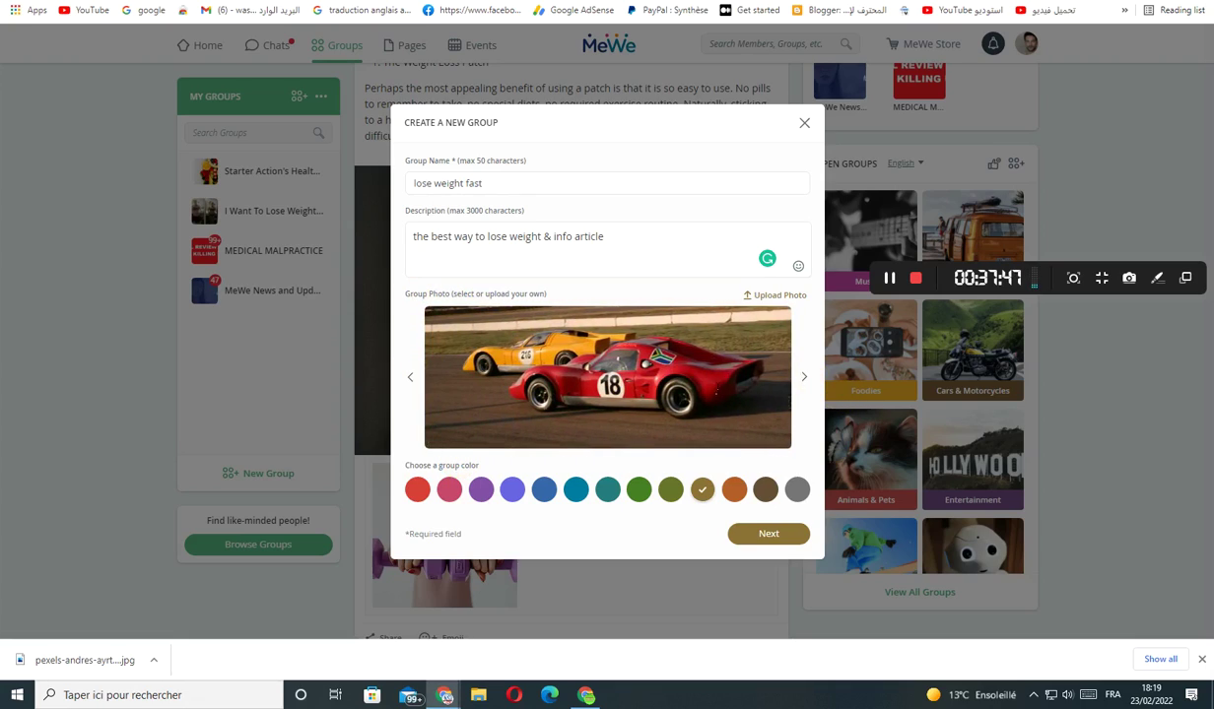
pyautogui.click(804, 377)
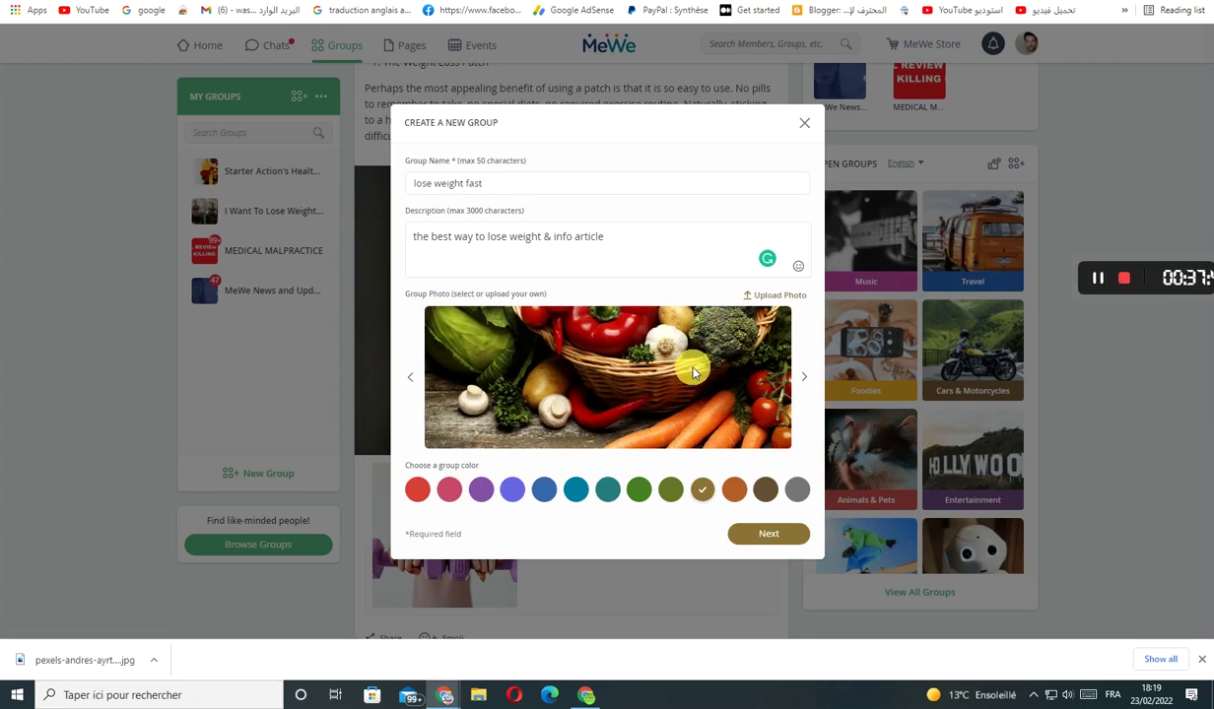
pyautogui.click(766, 535)
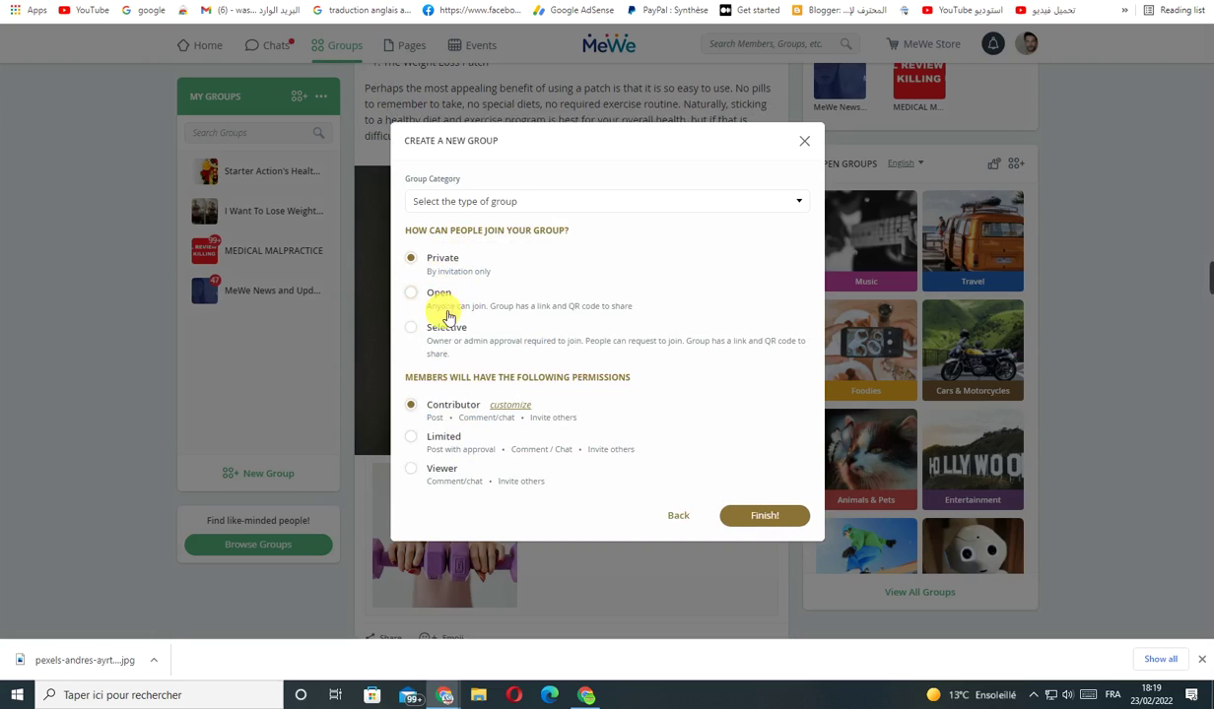
# Create the group as Open with Viewer permissions for members, and enable notifications for its group chat messages
pyautogui.click(420, 337)
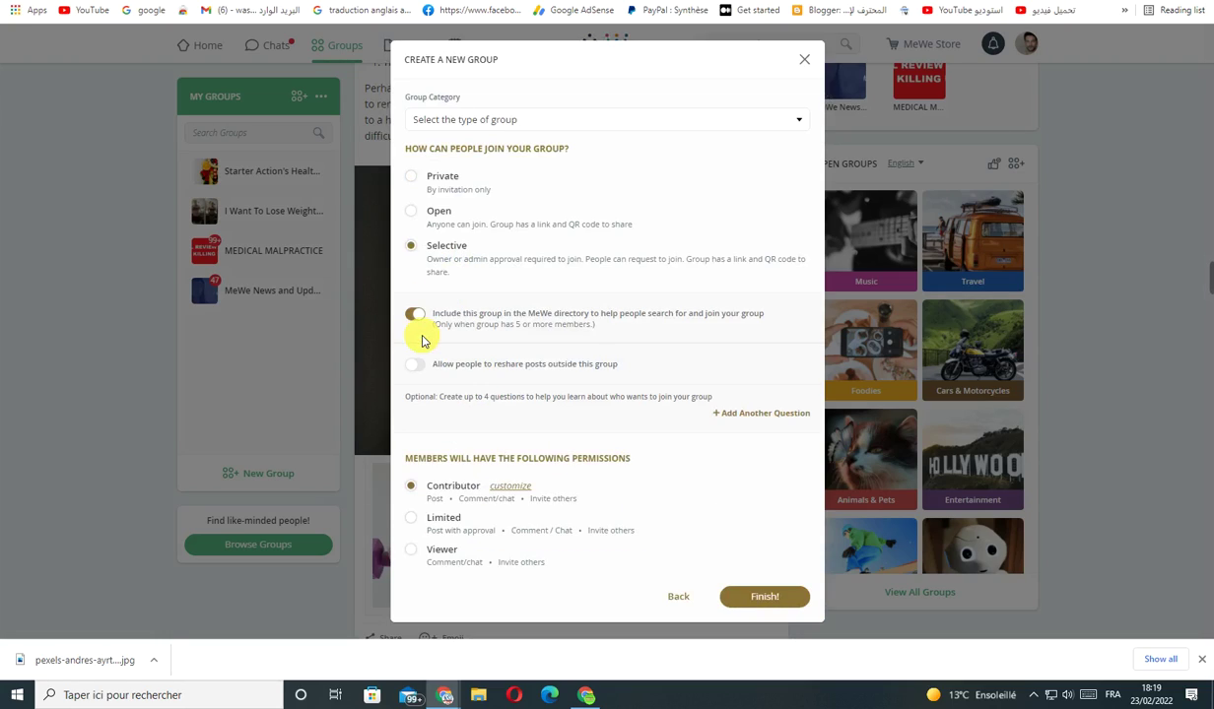
pyautogui.click(414, 223)
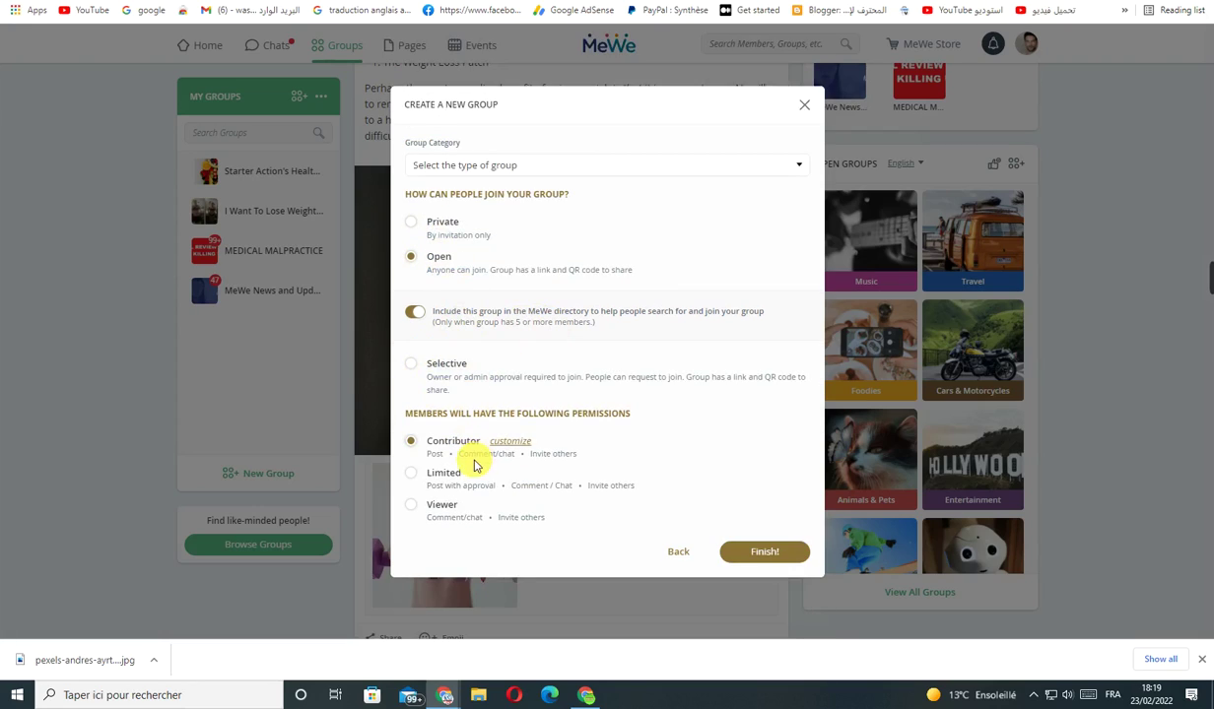
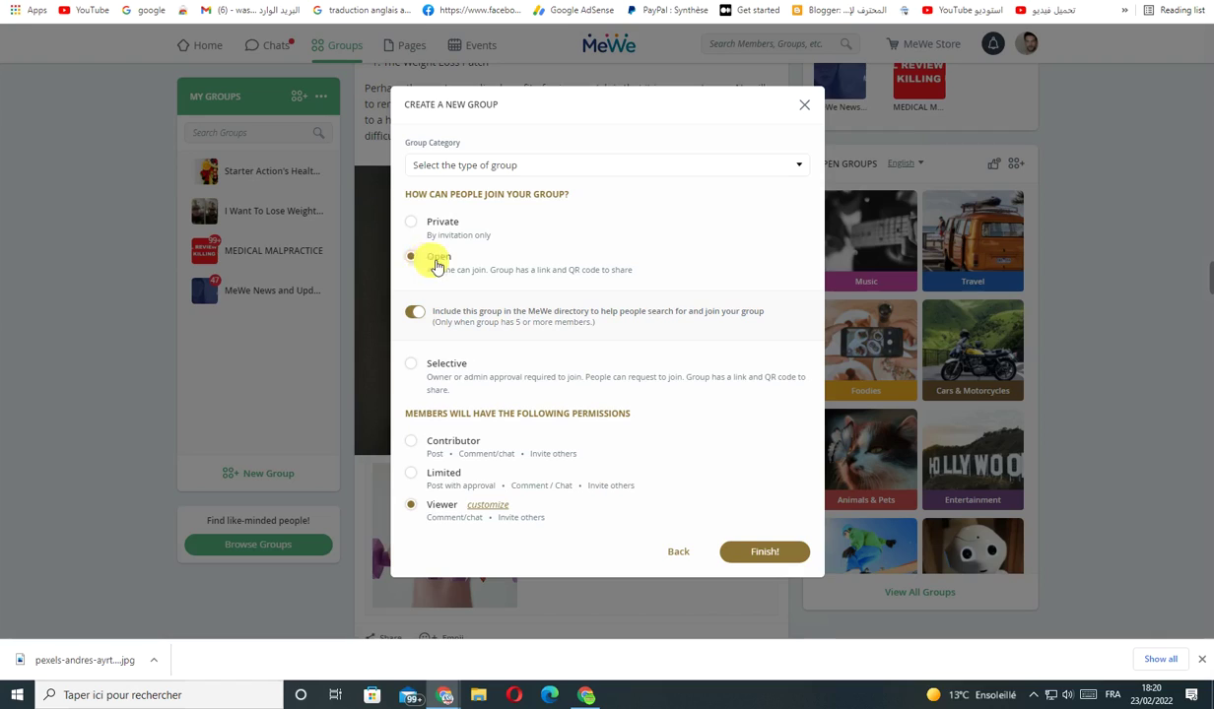
pyautogui.click(762, 562)
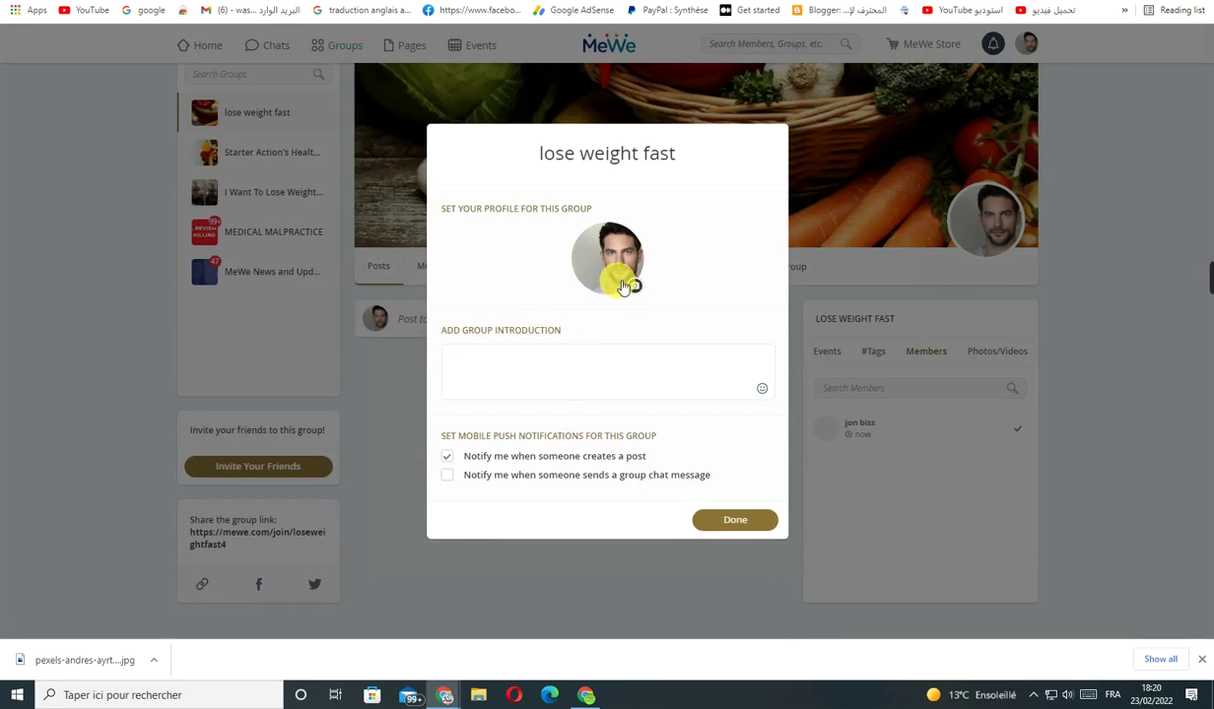
pyautogui.click(479, 480)
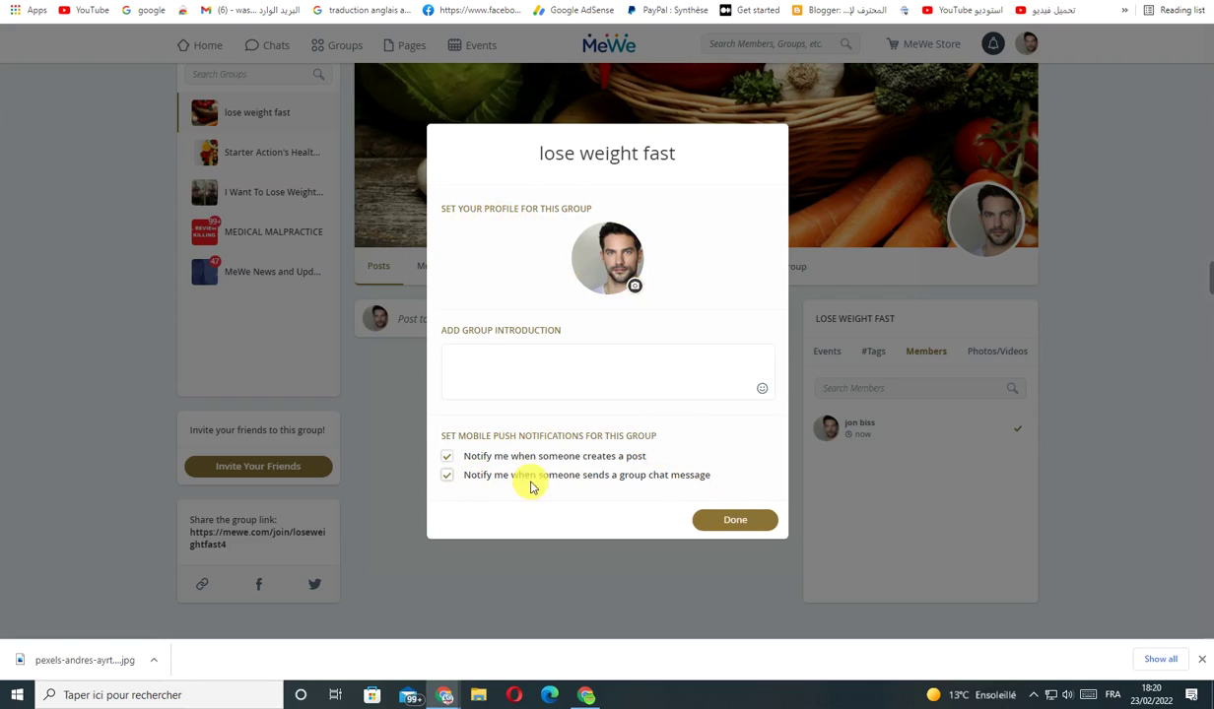
pyautogui.click(737, 523)
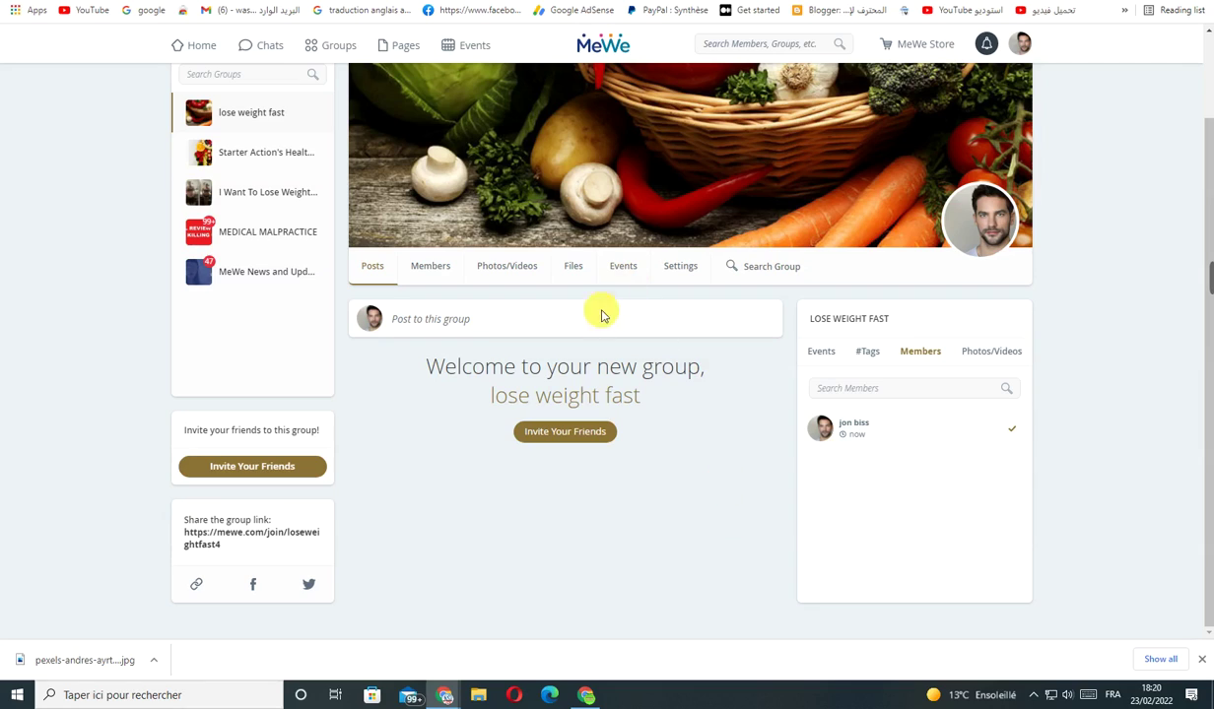
# Look through the contact, email and share options for inviting friends to the new group
pyautogui.click(532, 445)
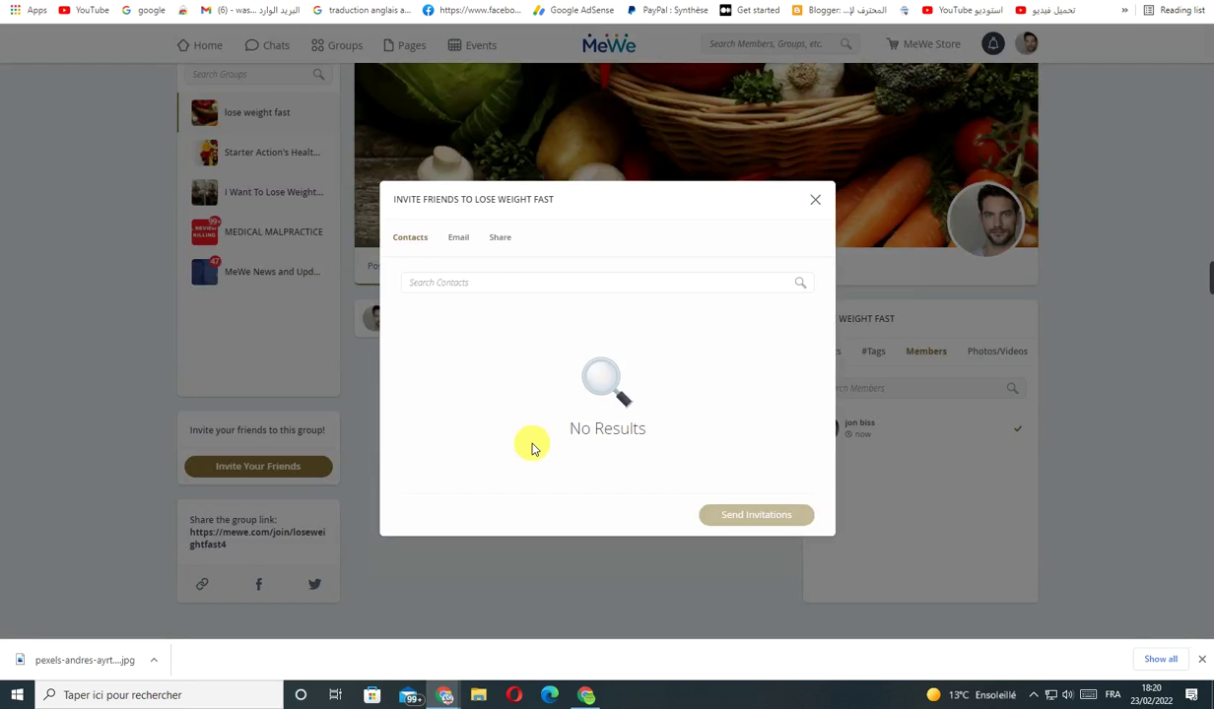
pyautogui.click(459, 242)
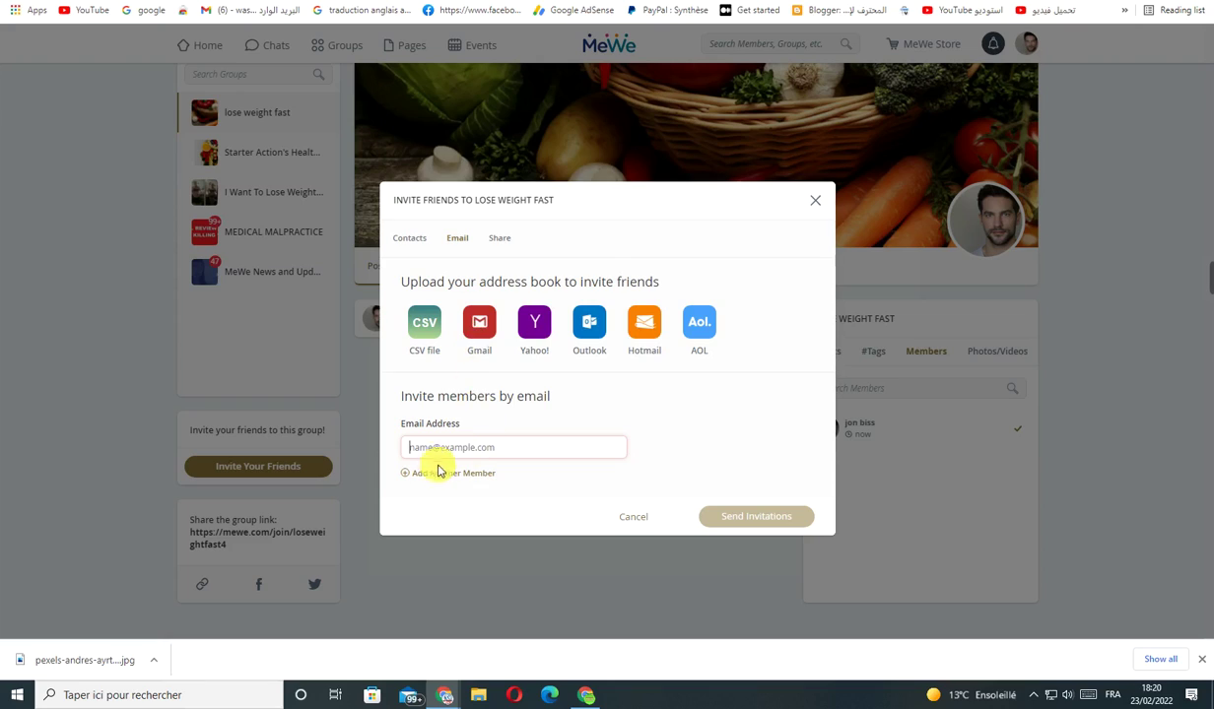
pyautogui.click(499, 239)
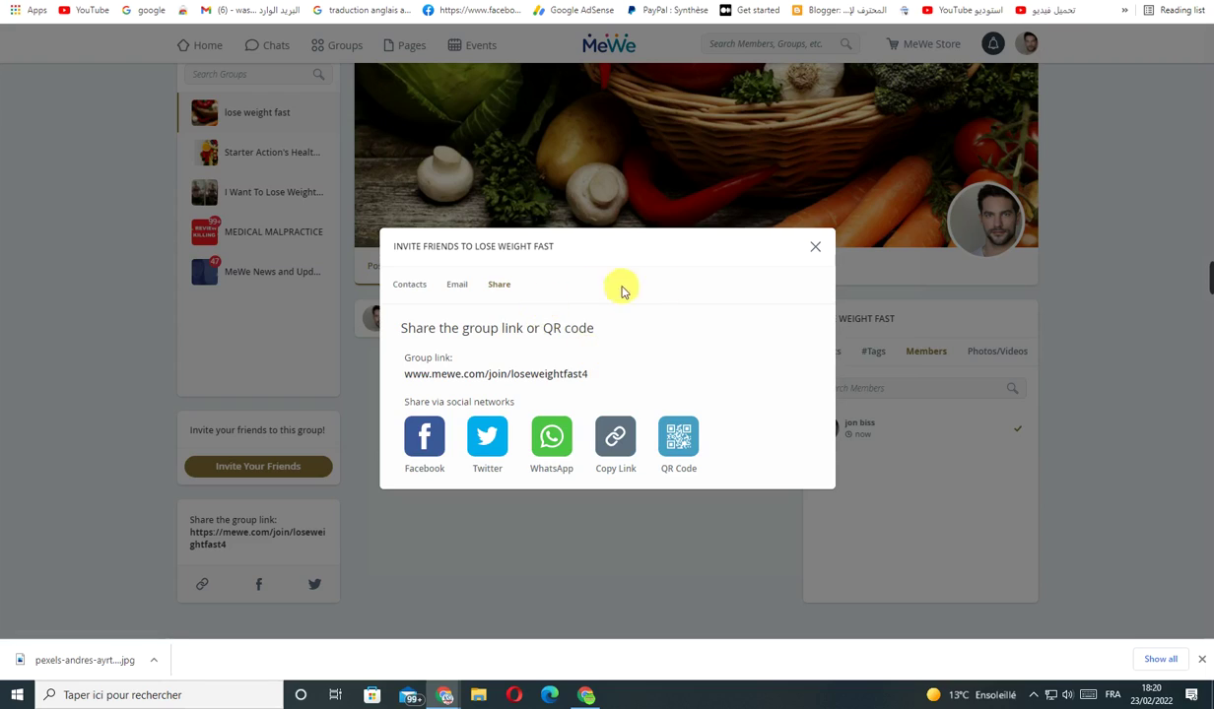
pyautogui.click(815, 249)
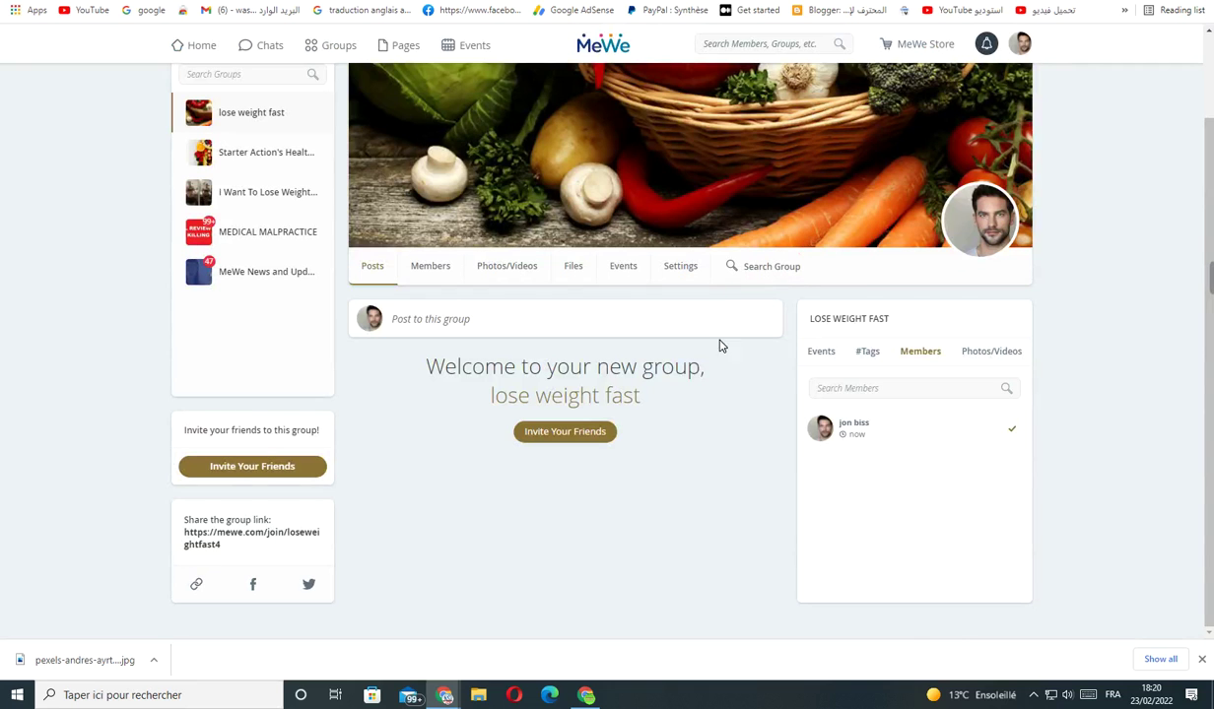
# Start a post in the new group, search its GIF library for "lose weight", and close the post without publishing
pyautogui.click(409, 318)
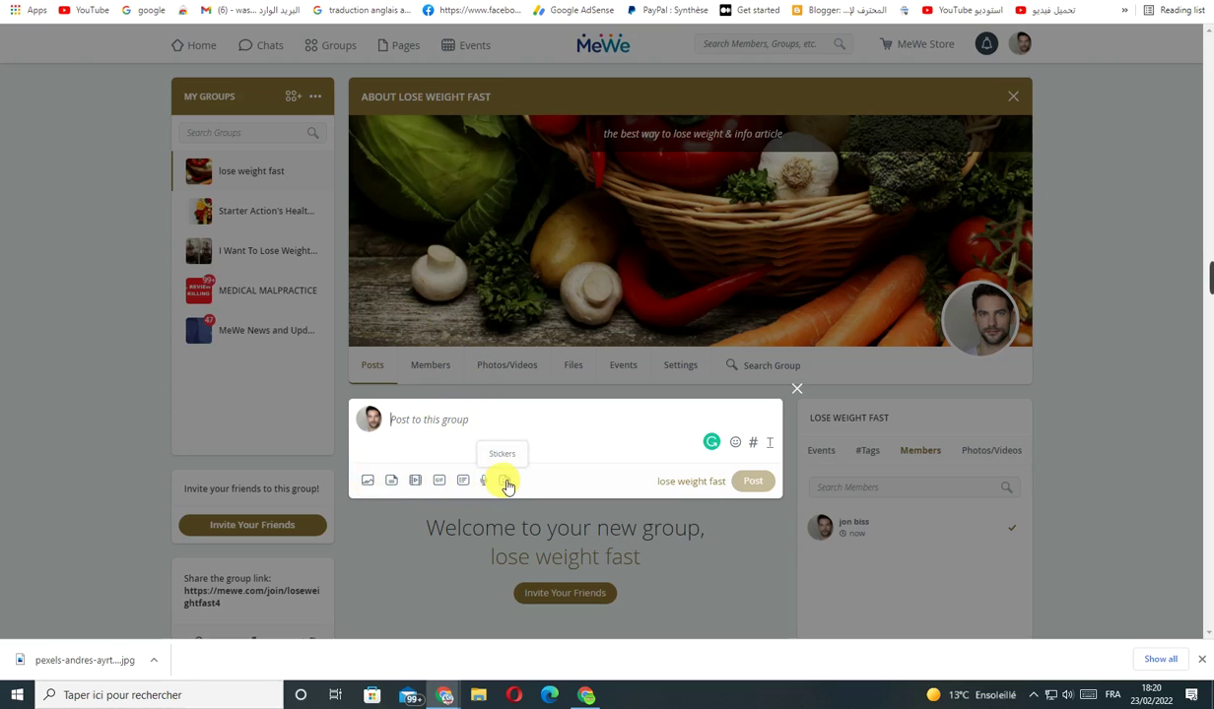
pyautogui.click(439, 480)
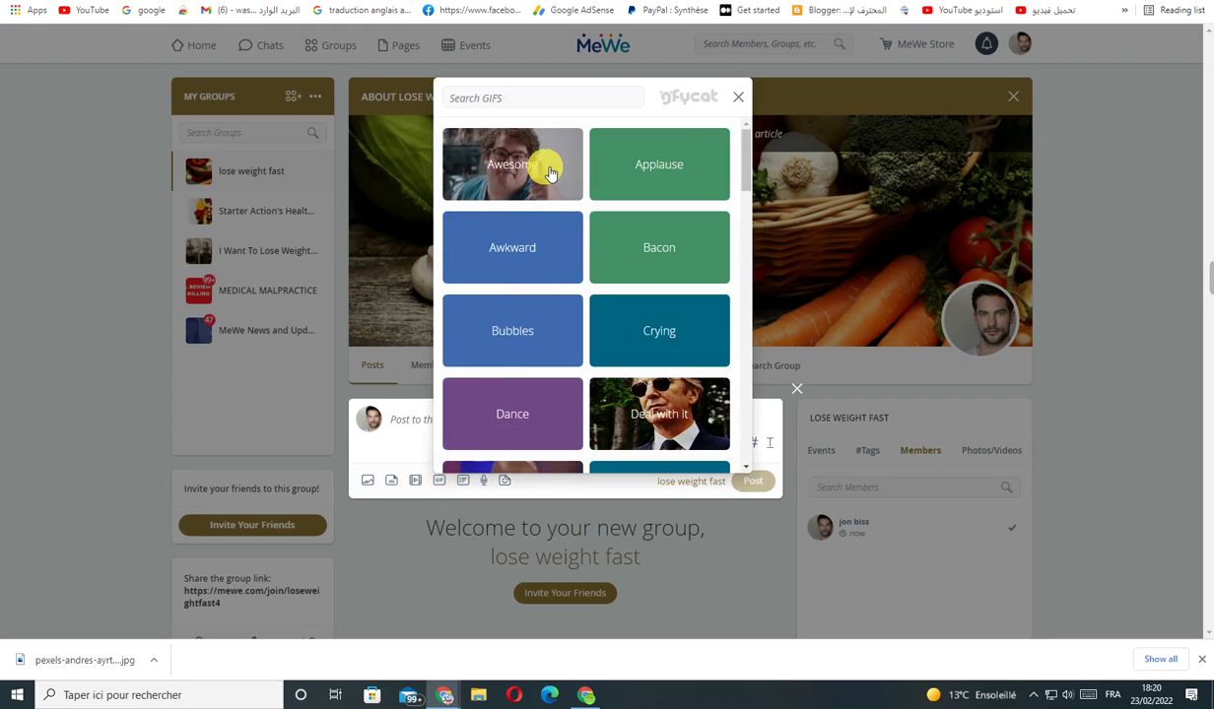
pyautogui.click(524, 99)
pyautogui.write('lose')
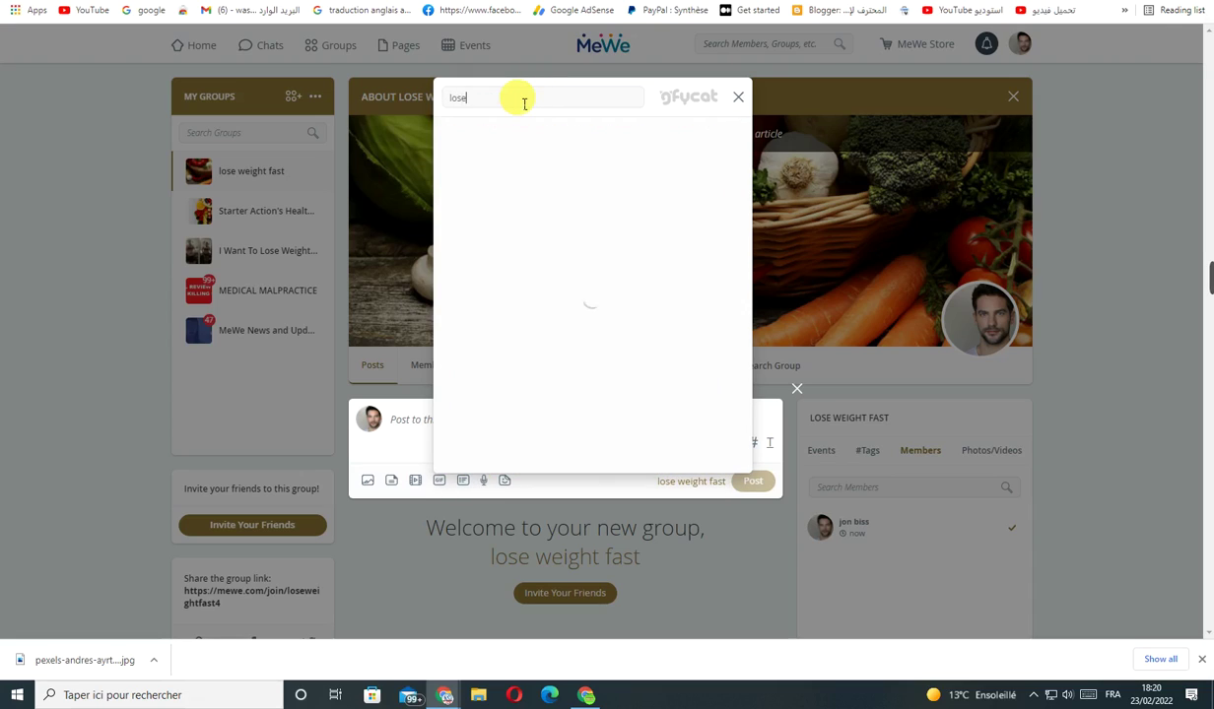
pyautogui.write(' weight')
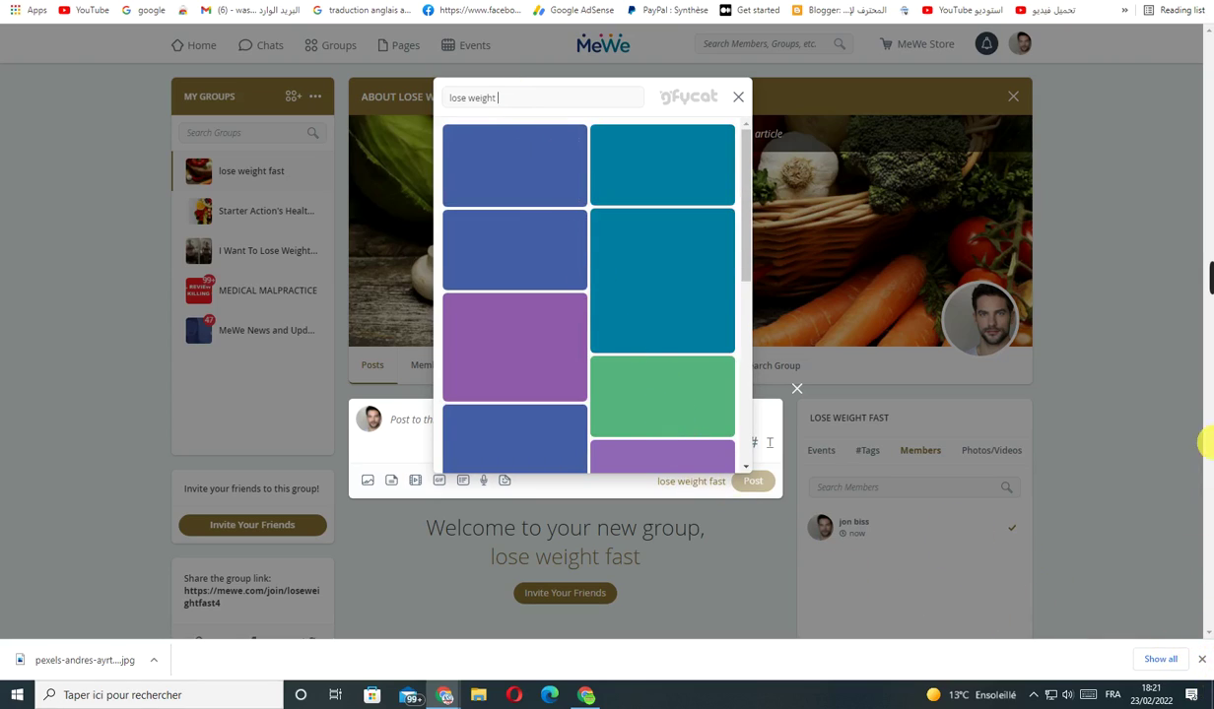
pyautogui.click(855, 271)
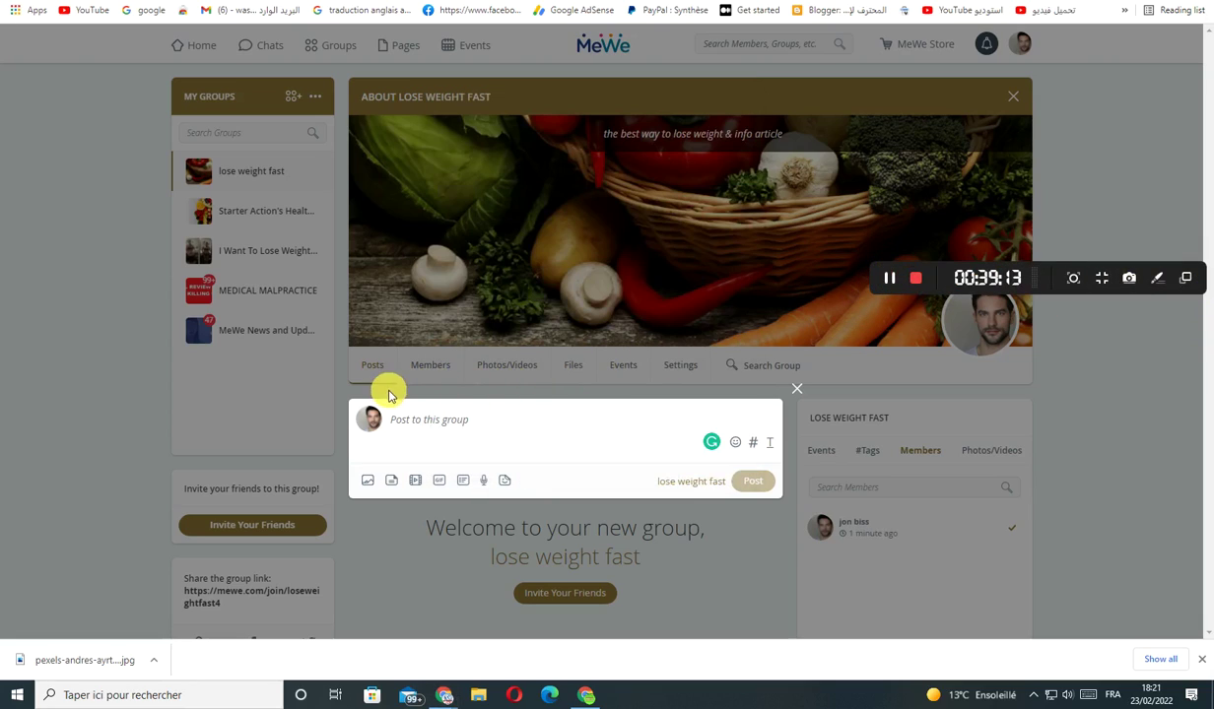
pyautogui.click(797, 389)
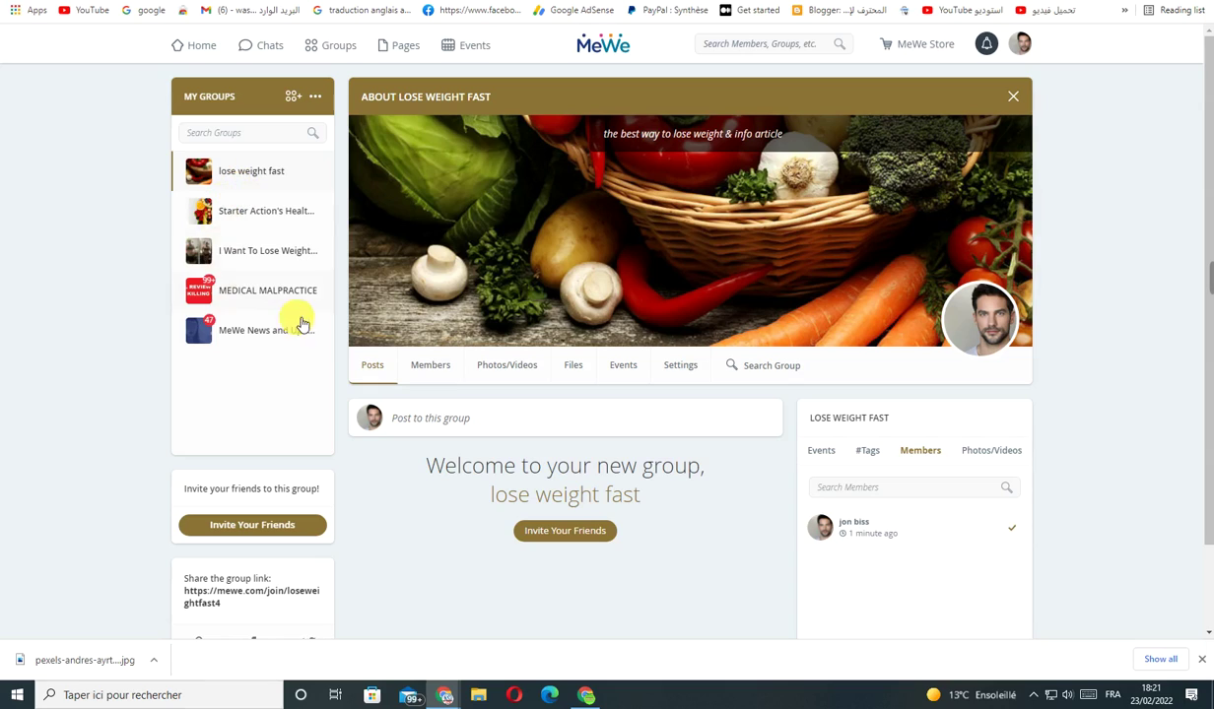
# Return to the groups overview and look through the recent posts in the feed
pyautogui.click(338, 51)
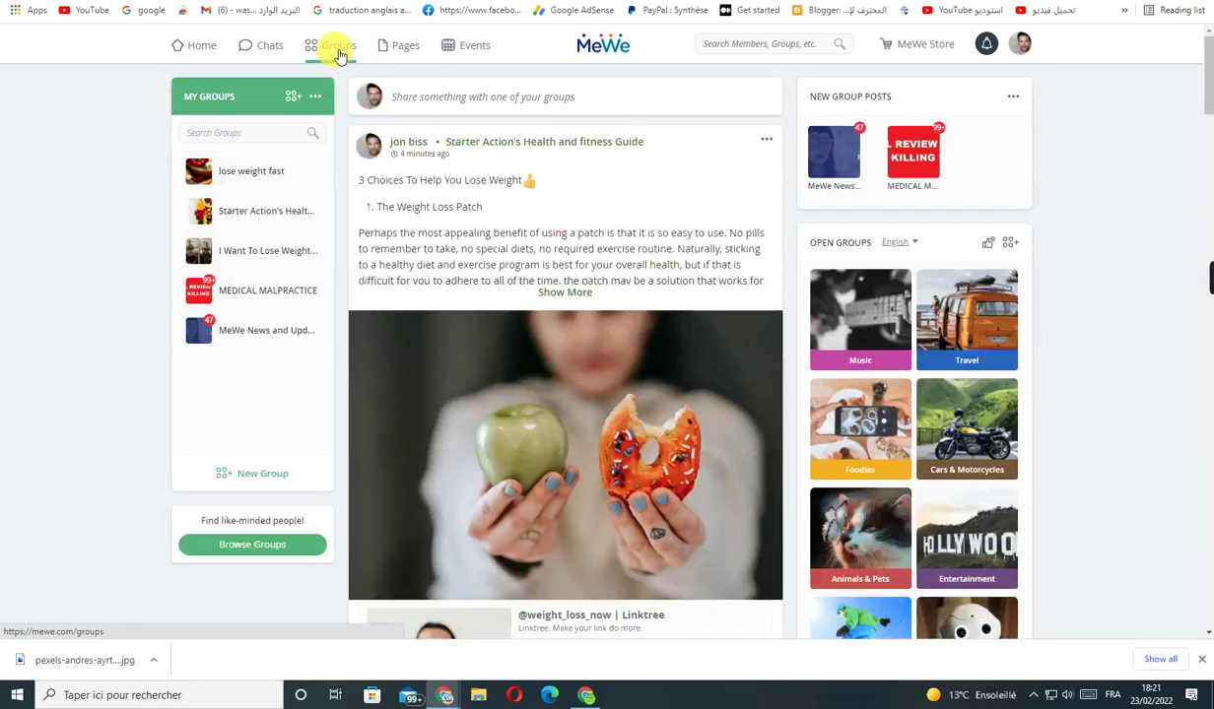
pyautogui.scroll(-5, 562, 266)
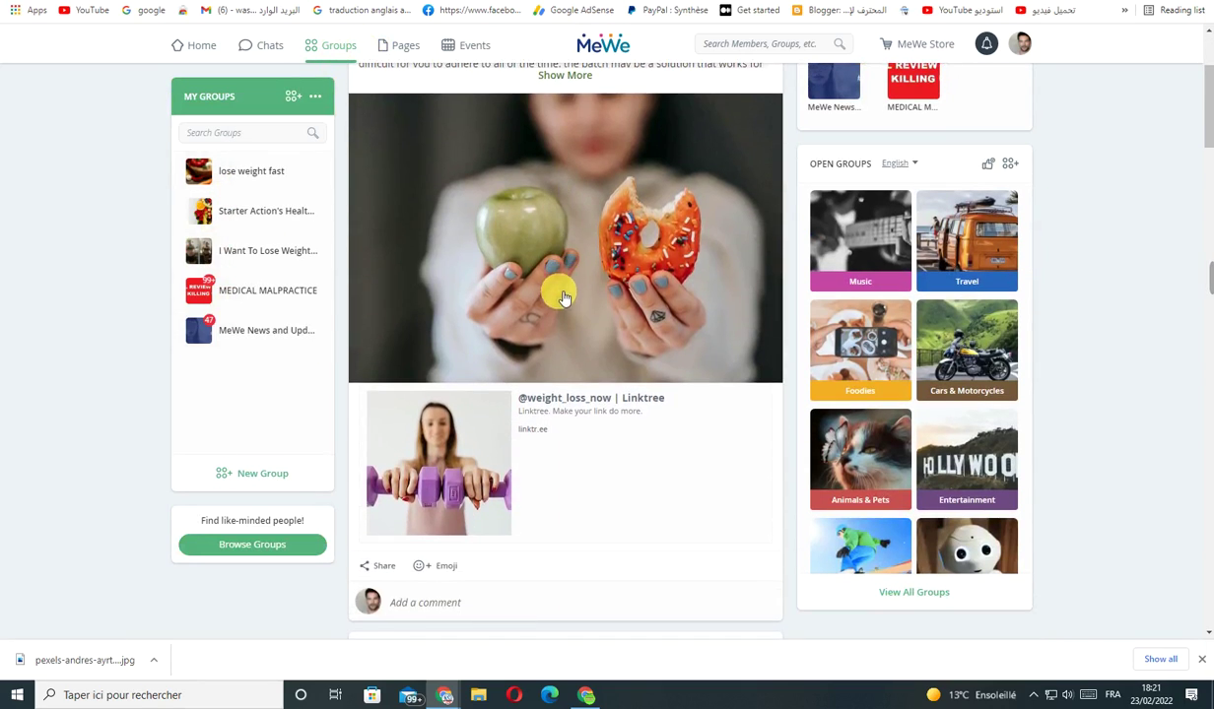
pyautogui.scroll(-1, 552, 325)
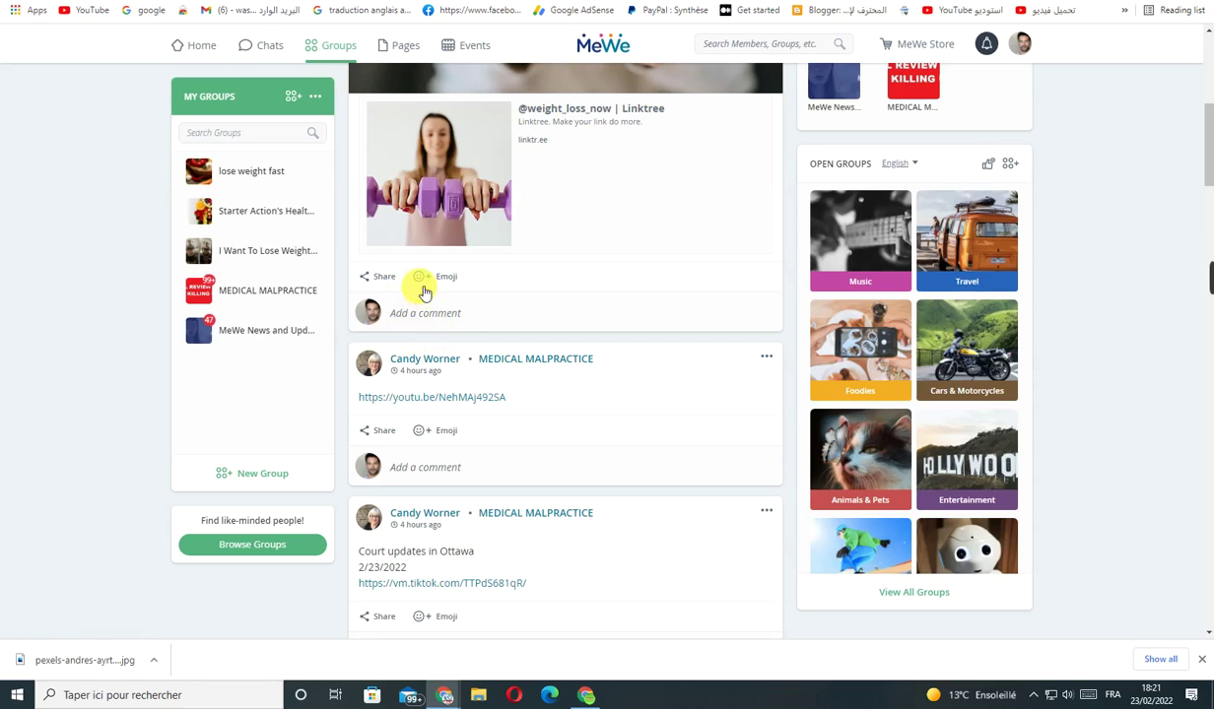
pyautogui.scroll(-2, 433, 394)
pyautogui.scroll(3, 286, 217)
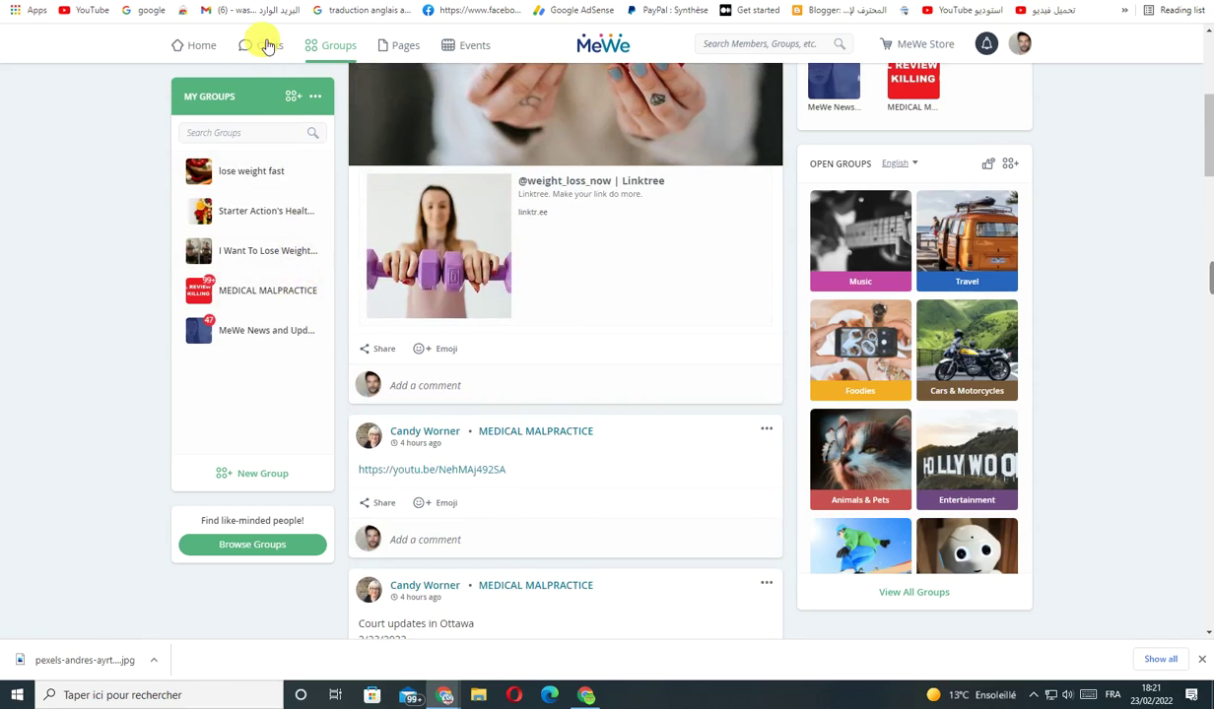
# Look through the earlier messages in the "I Want To Lose Weight Because.." group chat and send "hellow" there
pyautogui.click(264, 45)
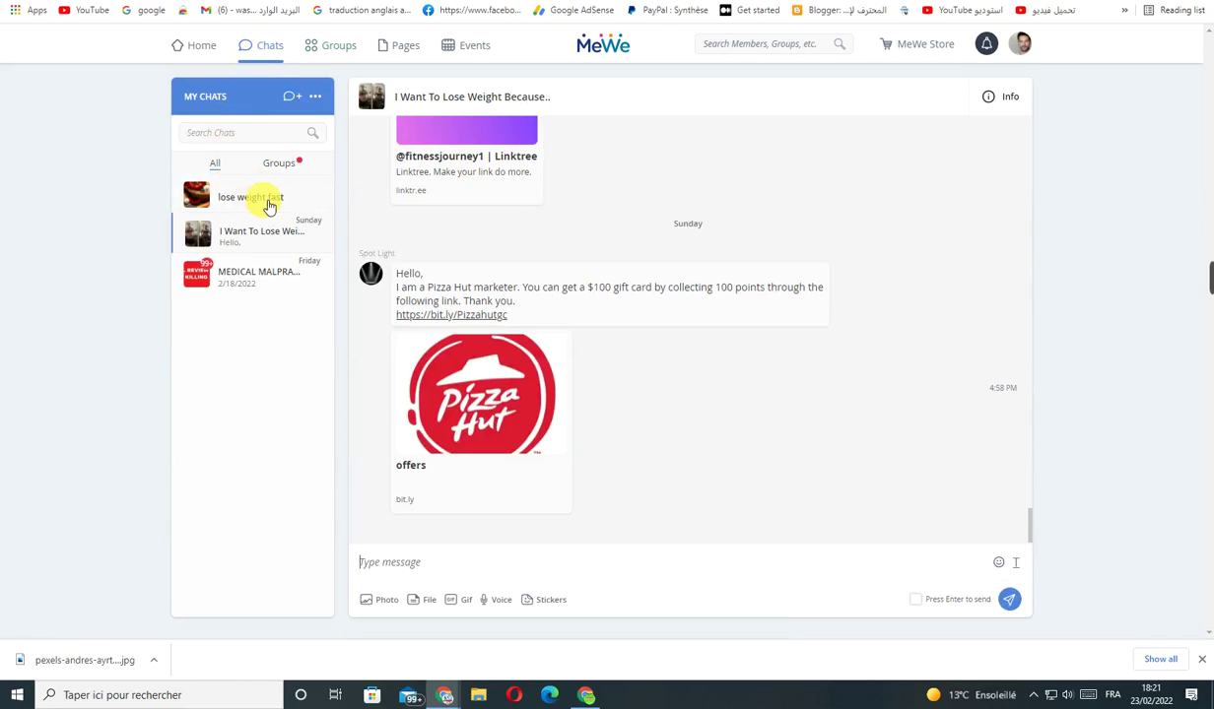
pyautogui.scroll(6, 551, 295)
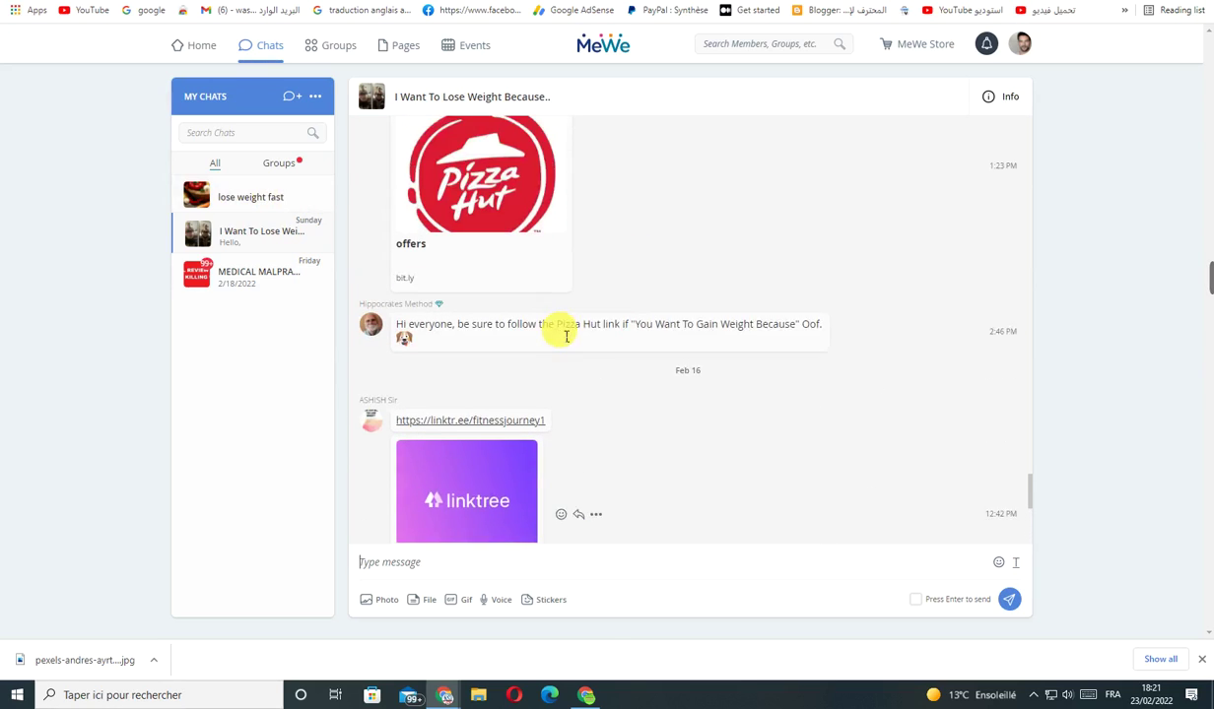
pyautogui.scroll(10, 556, 339)
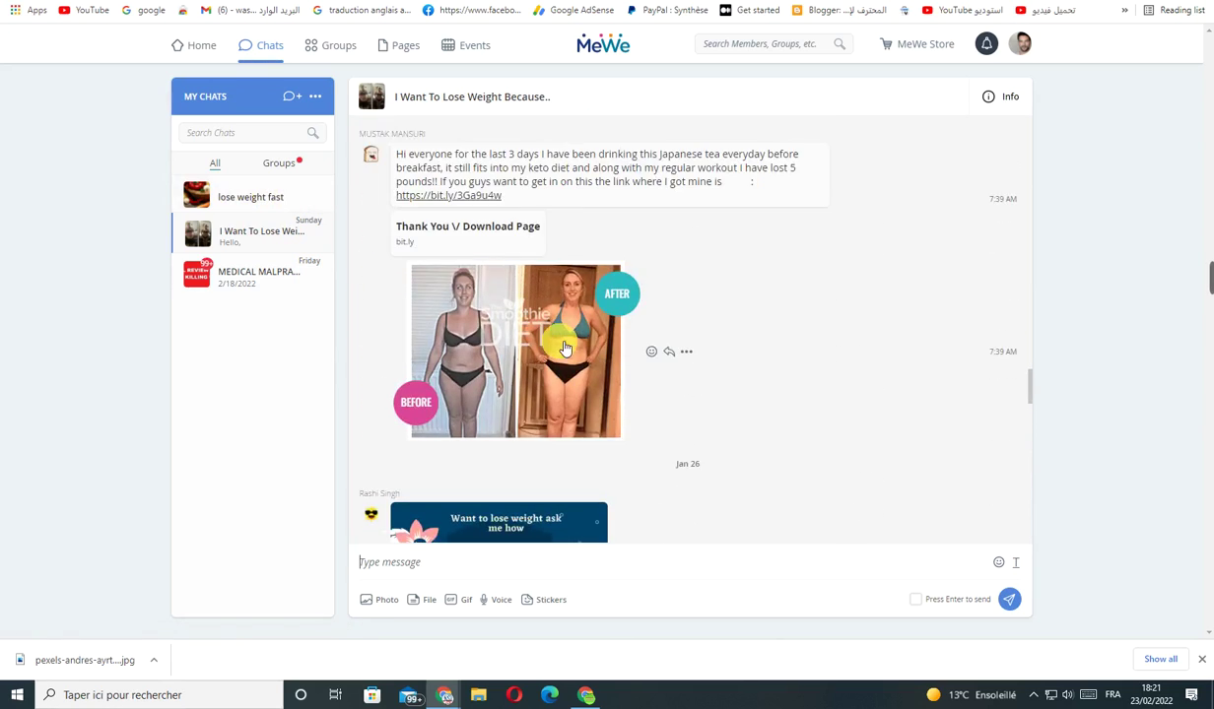
pyautogui.scroll(10, 563, 346)
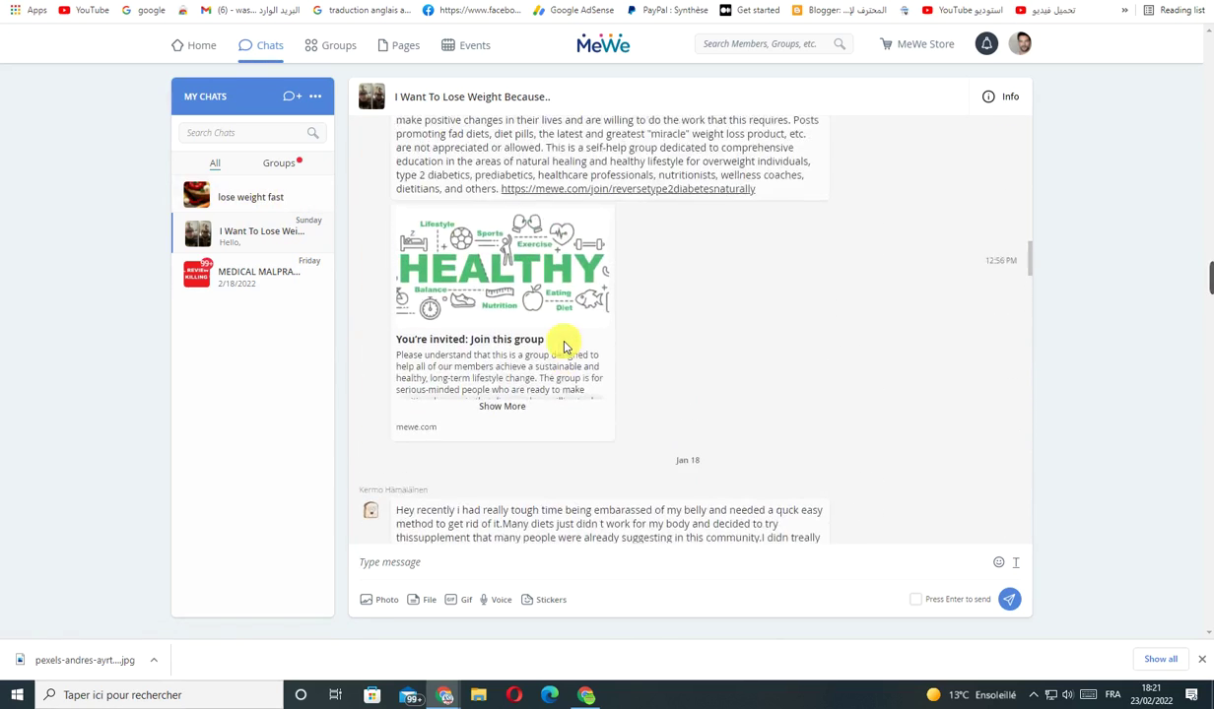
pyautogui.scroll(-5, 1041, 351)
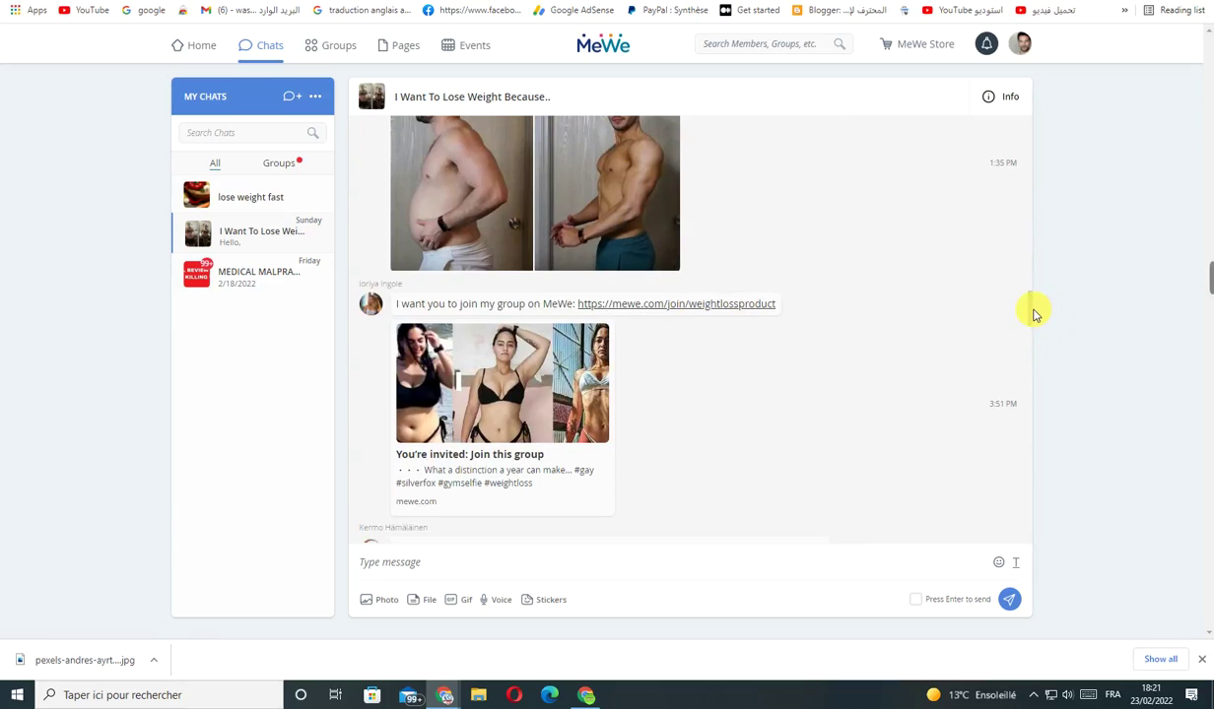
pyautogui.moveTo(1028, 322); pyautogui.dragTo(1029, 537)
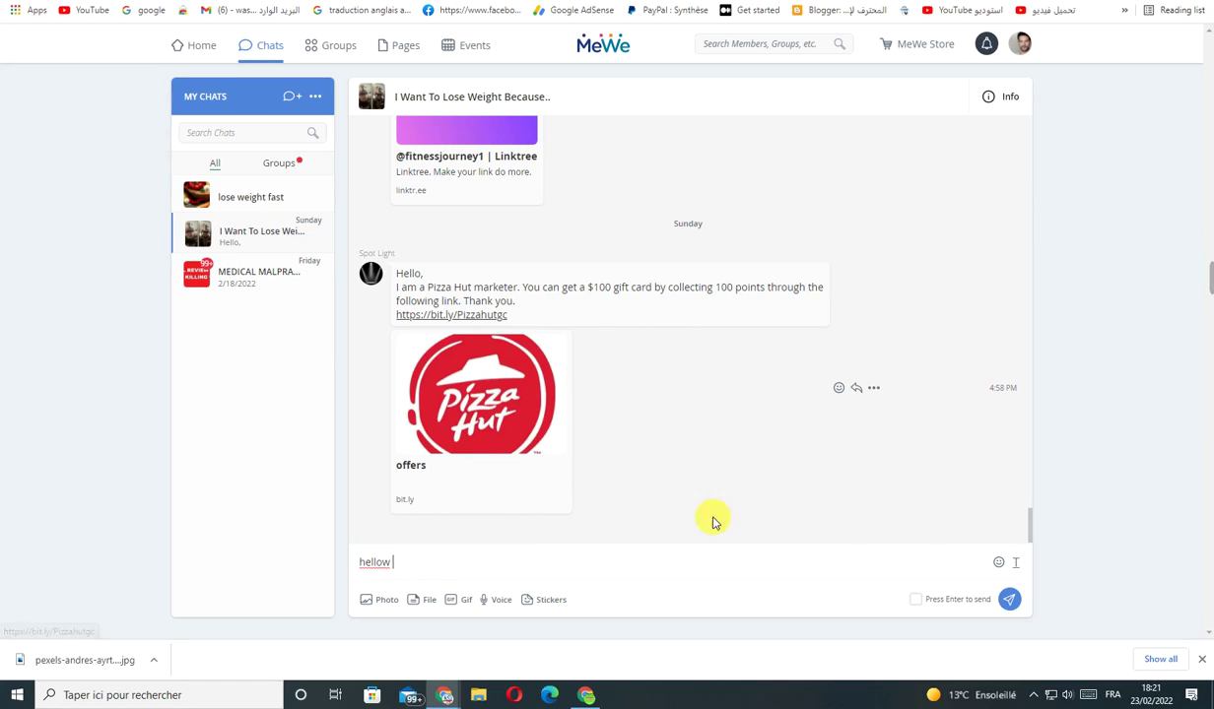
pyautogui.click(1009, 601)
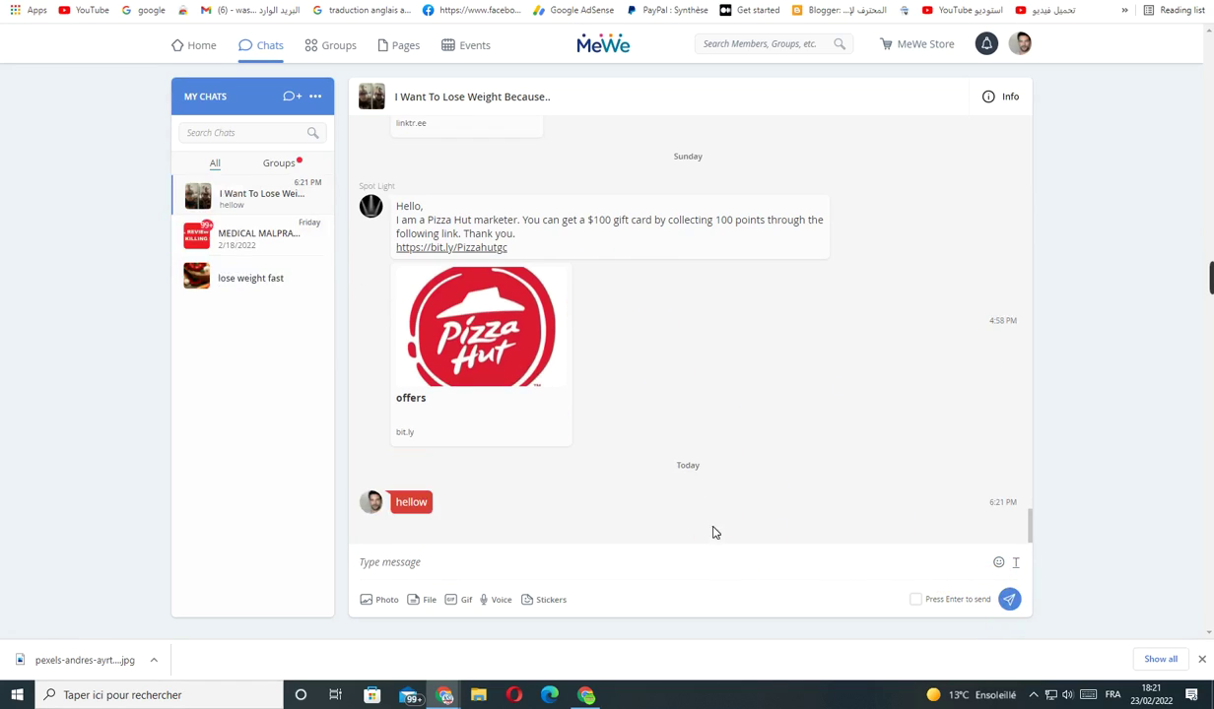
# Follow the Pizza Hut gift card link to its special offer, then return to the chat and look through earlier promotional messages
pyautogui.click(443, 250)
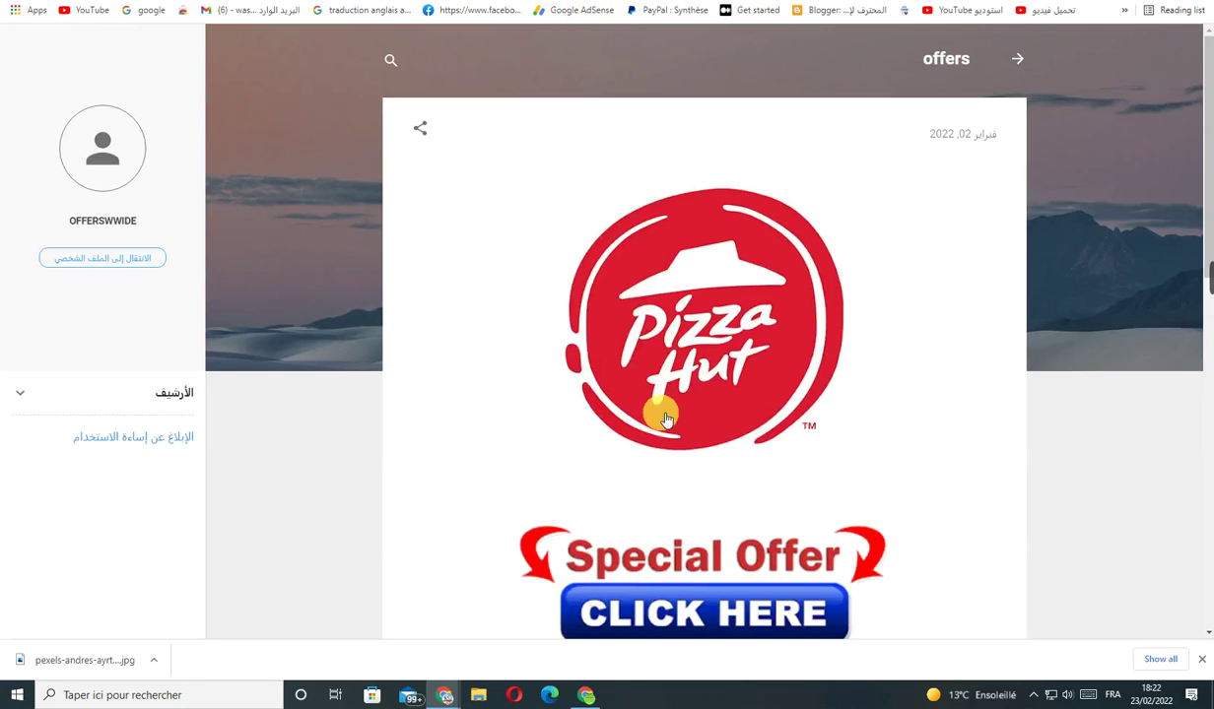
pyautogui.scroll(-3, 657, 319)
pyautogui.click(662, 246)
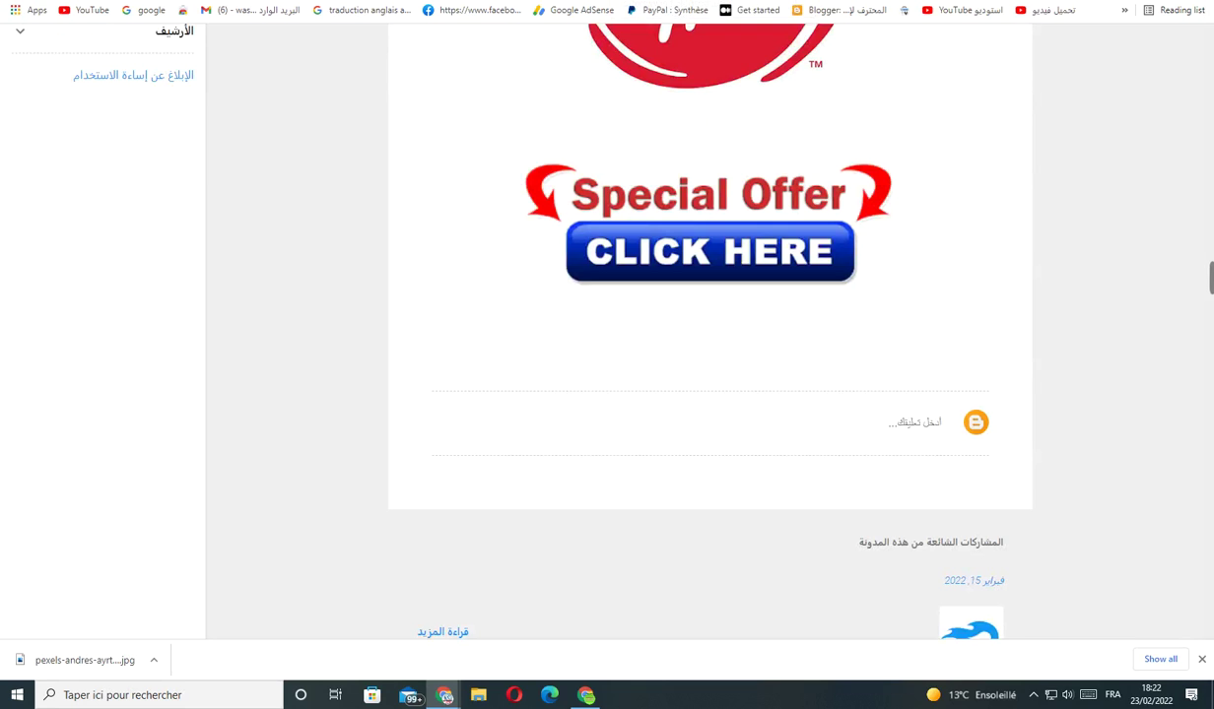
pyautogui.hotkey('ctrl', 'shift', 'Tab')
pyautogui.hotkey('ctrl', 'shift', 'Tab')
pyautogui.scroll(10, 605, 502)
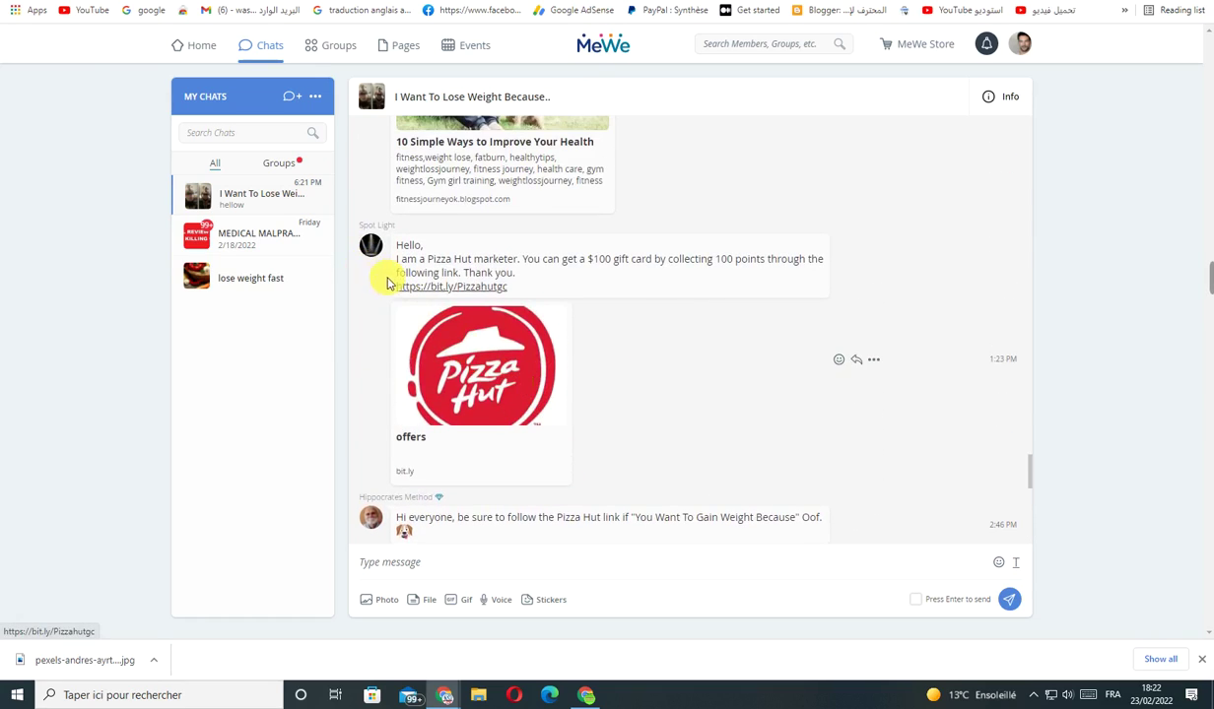
pyautogui.scroll(3, 620, 434)
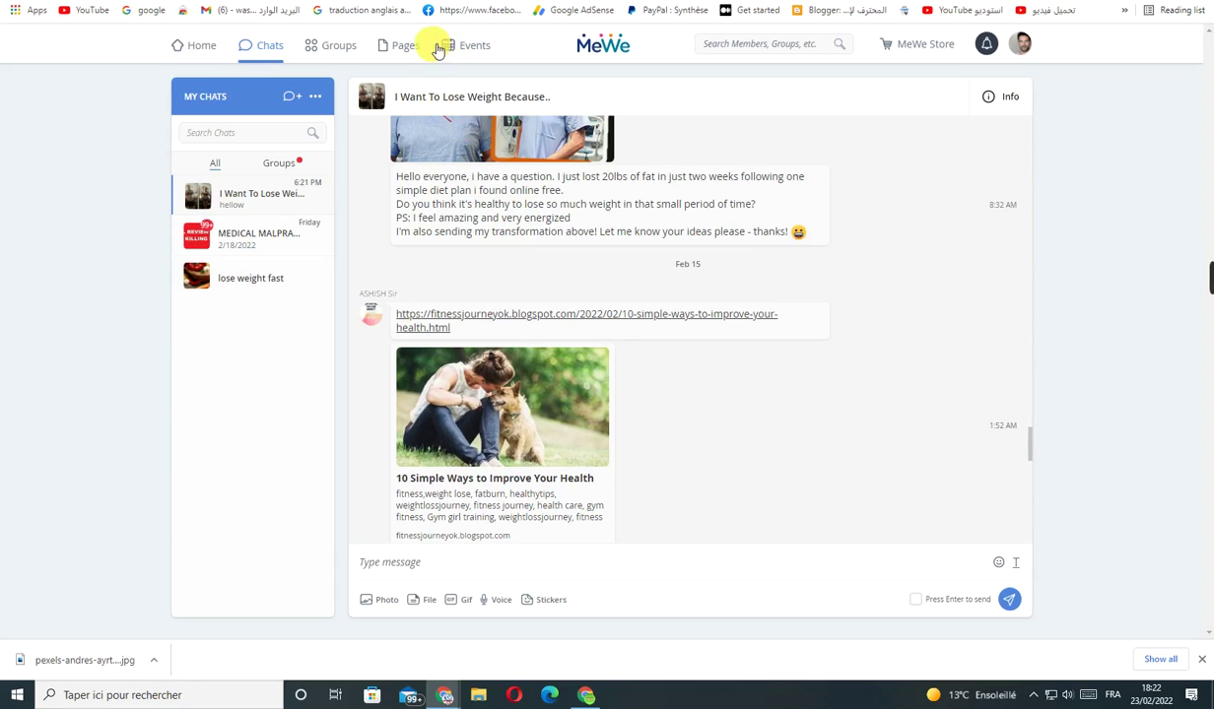
# Browse the featured MeWe pages and close the page directory
pyautogui.click(422, 49)
pyautogui.click(419, 49)
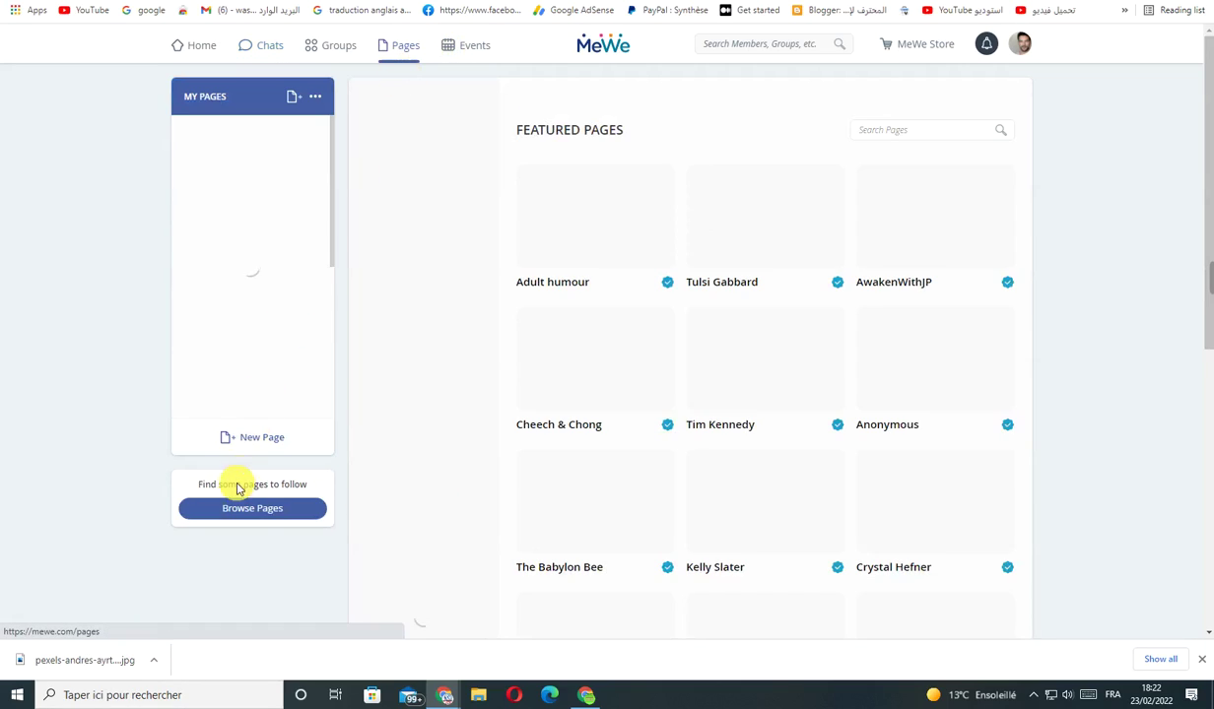
pyautogui.click(278, 516)
pyautogui.click(278, 520)
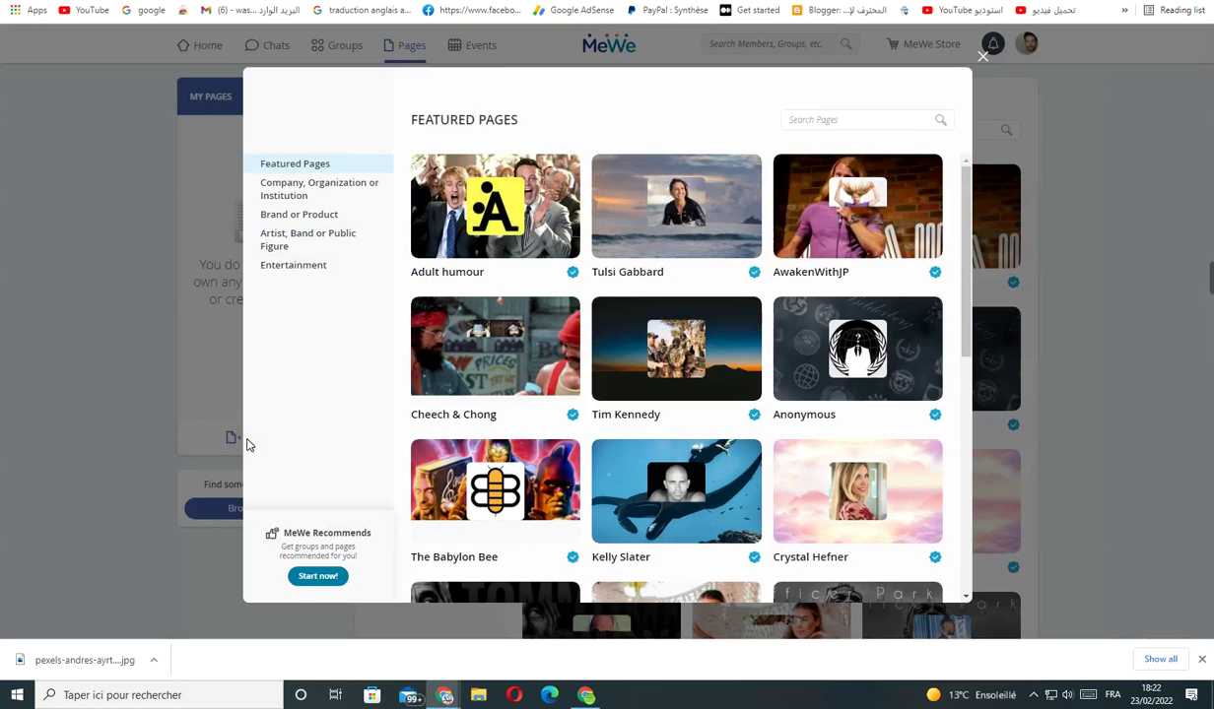
pyautogui.moveTo(247, 445); pyautogui.dragTo(294, 265)
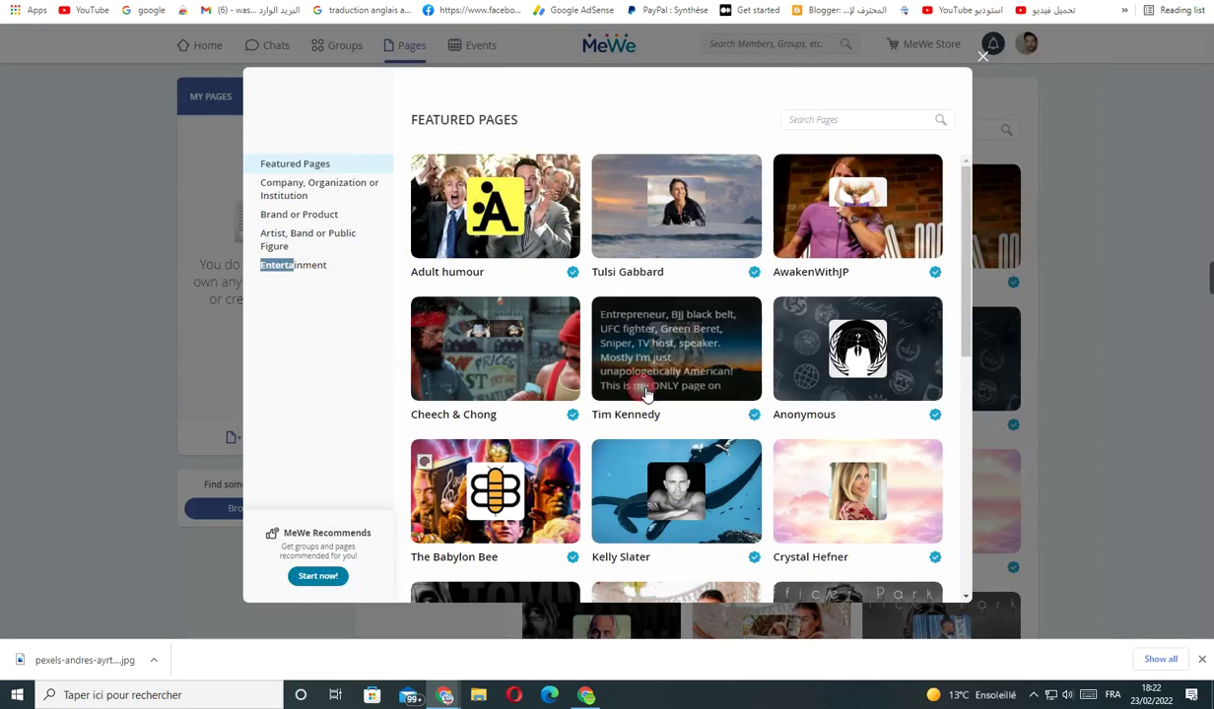
pyautogui.scroll(-4, 676, 345)
pyautogui.scroll(1, 635, 493)
pyautogui.click(635, 494)
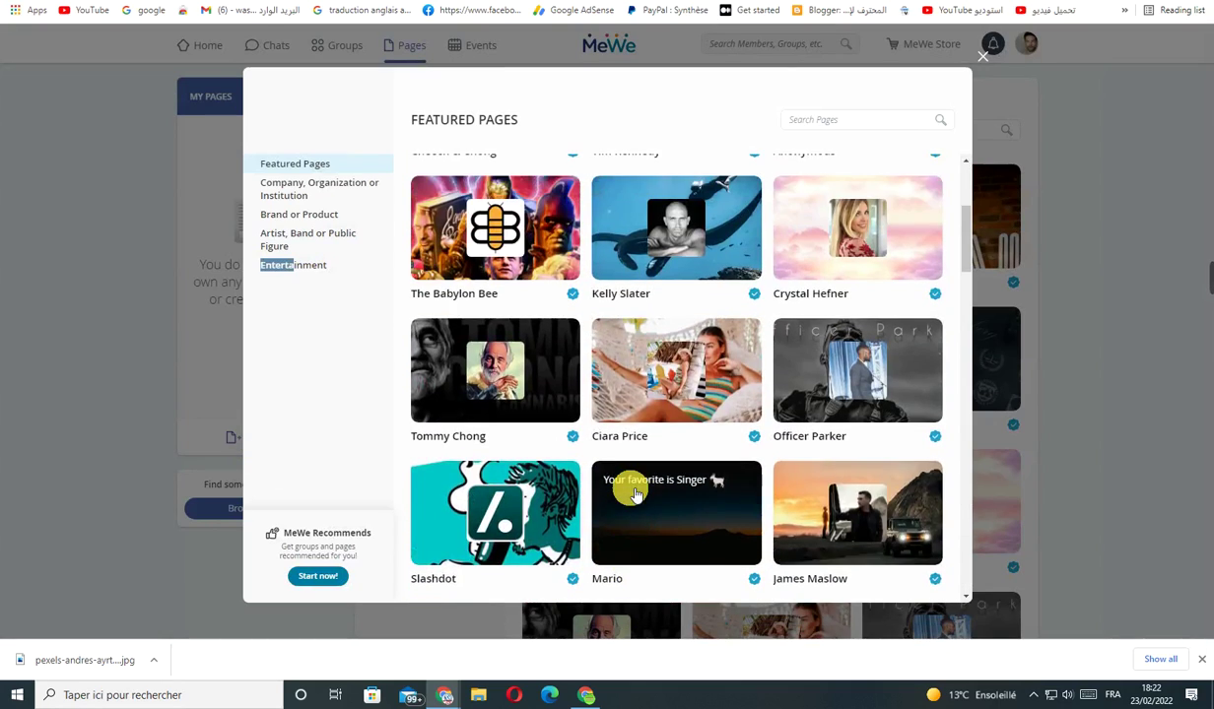
pyautogui.scroll(-4, 629, 493)
pyautogui.scroll(-5, 629, 495)
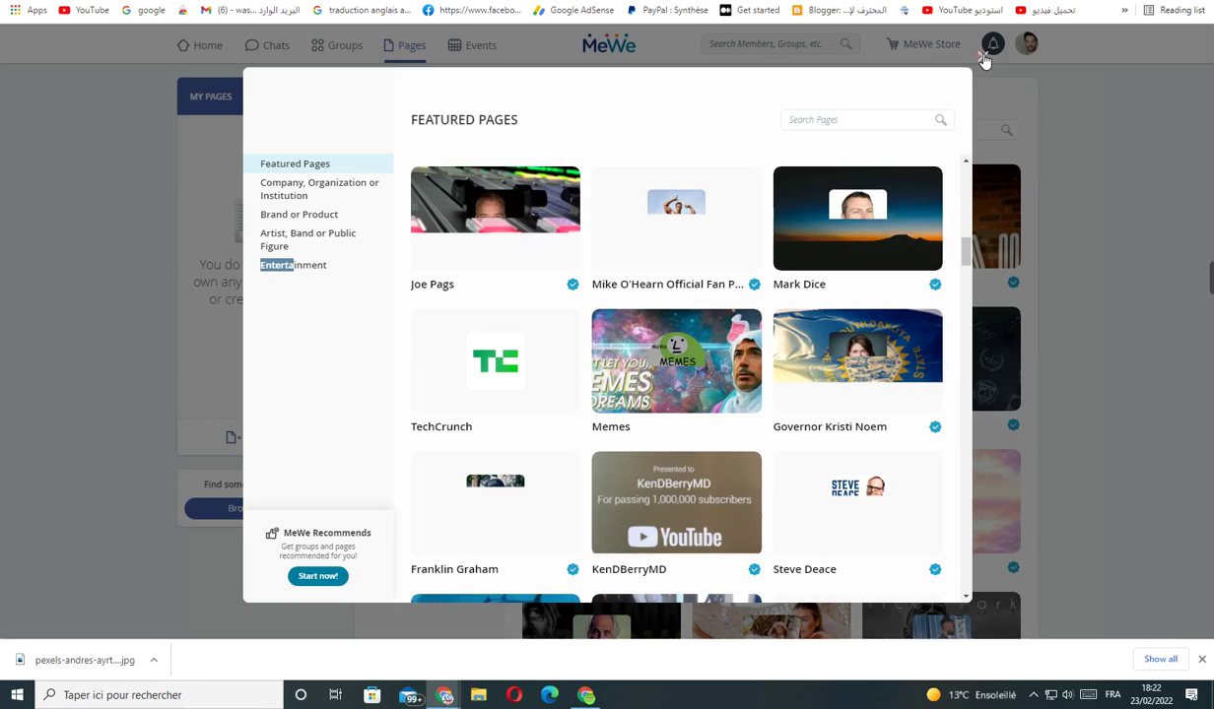
pyautogui.click(975, 61)
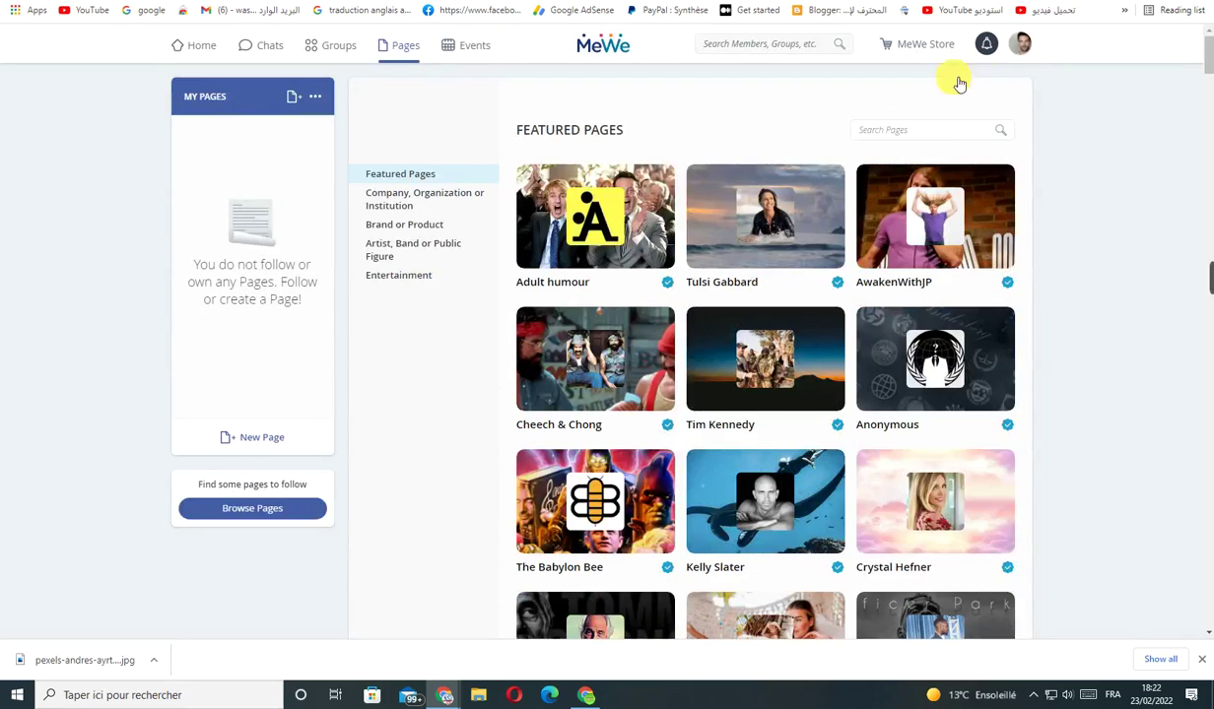
# Start creating a new page and set its category to Health/Beauty Company
pyautogui.click(275, 439)
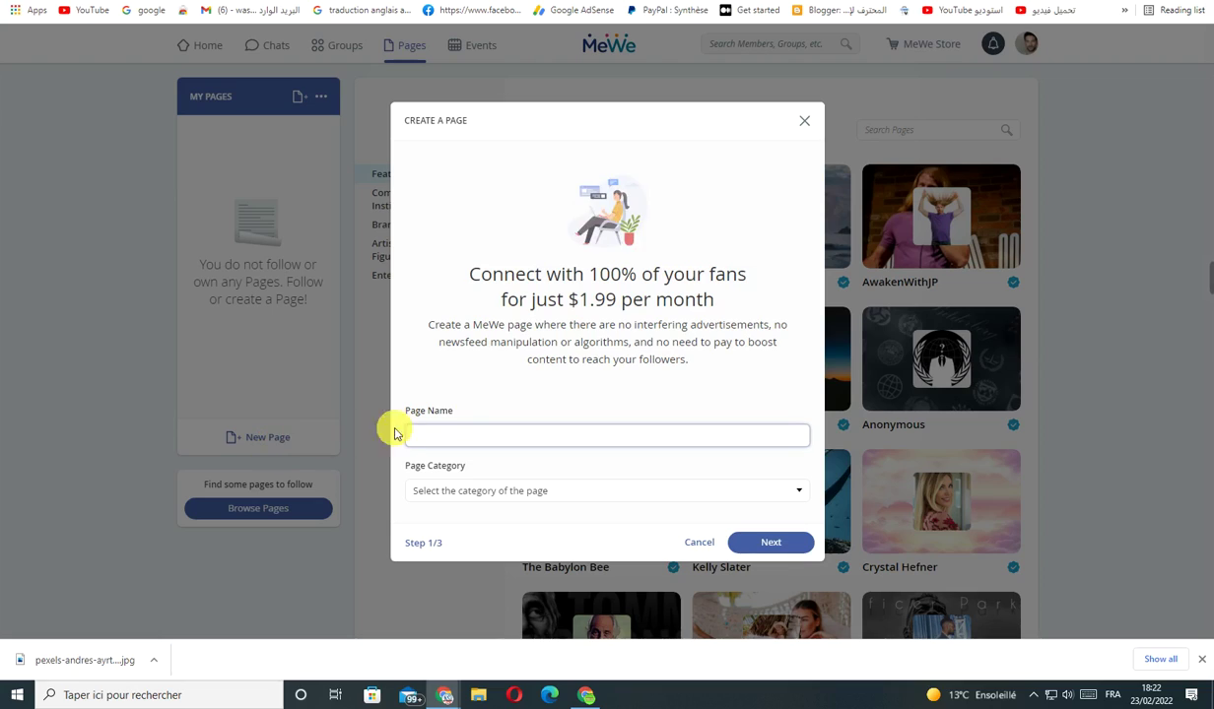
pyautogui.click(591, 491)
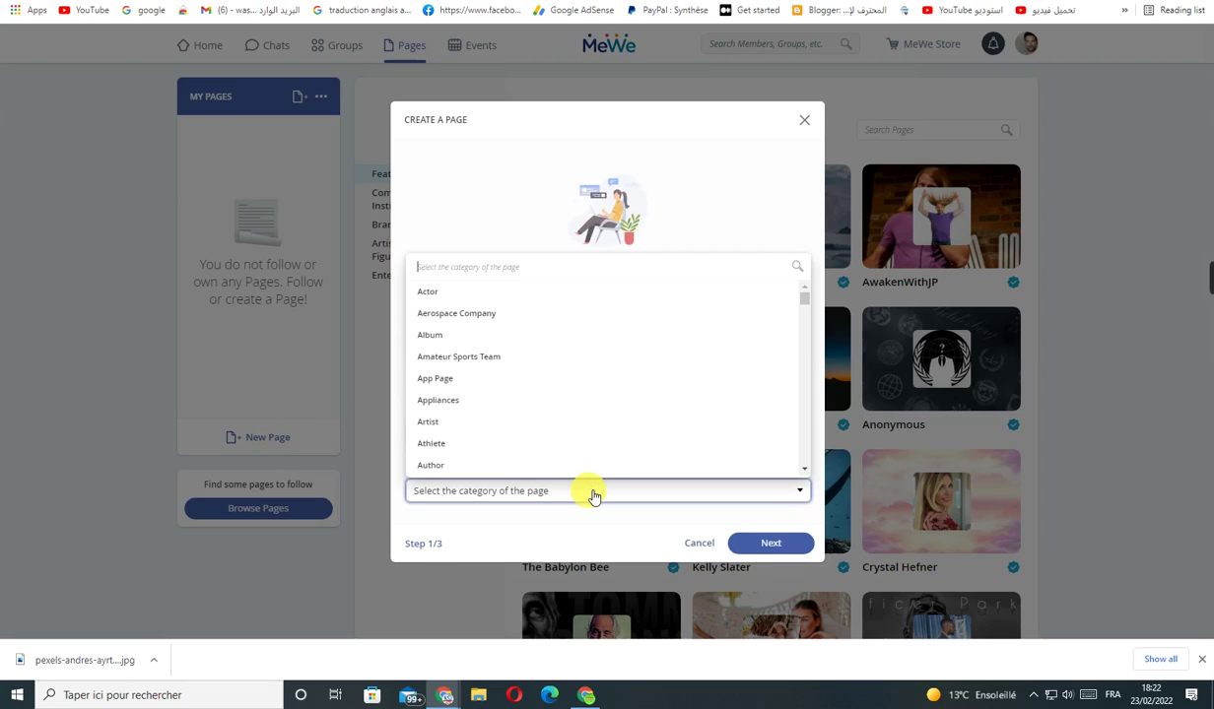
pyautogui.scroll(-1, 529, 431)
pyautogui.scroll(-10, 529, 431)
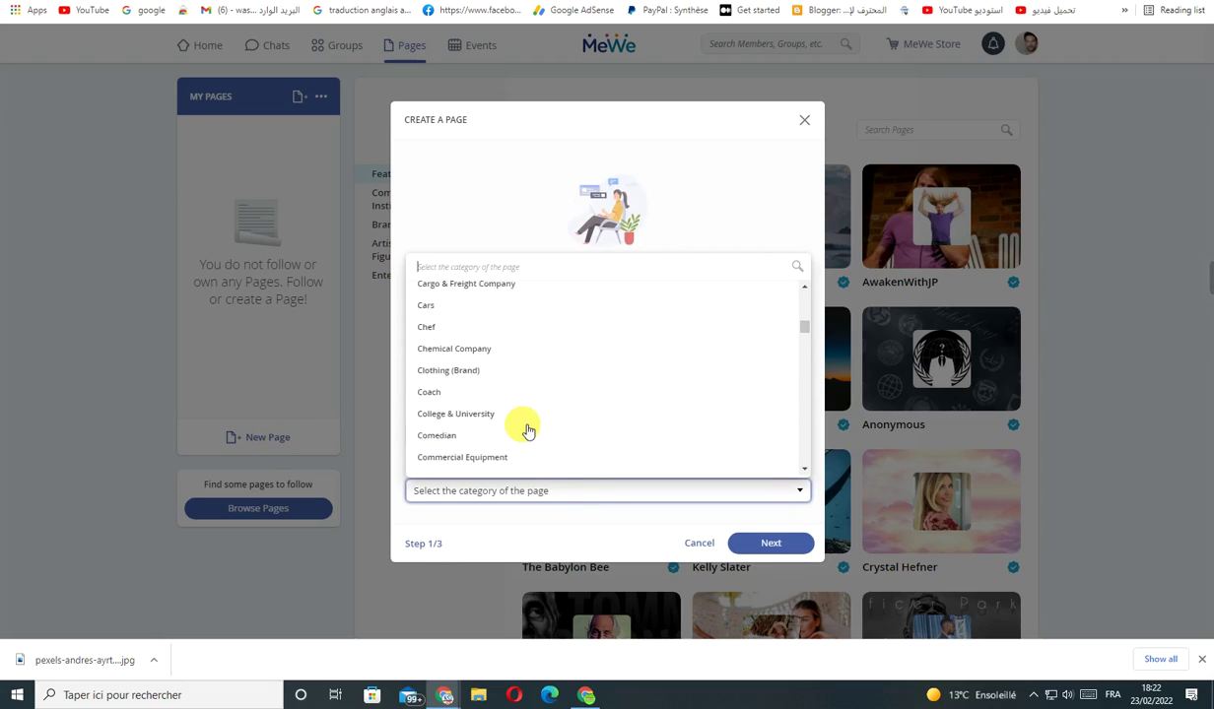
pyautogui.scroll(-5, 461, 401)
pyautogui.scroll(2, 467, 414)
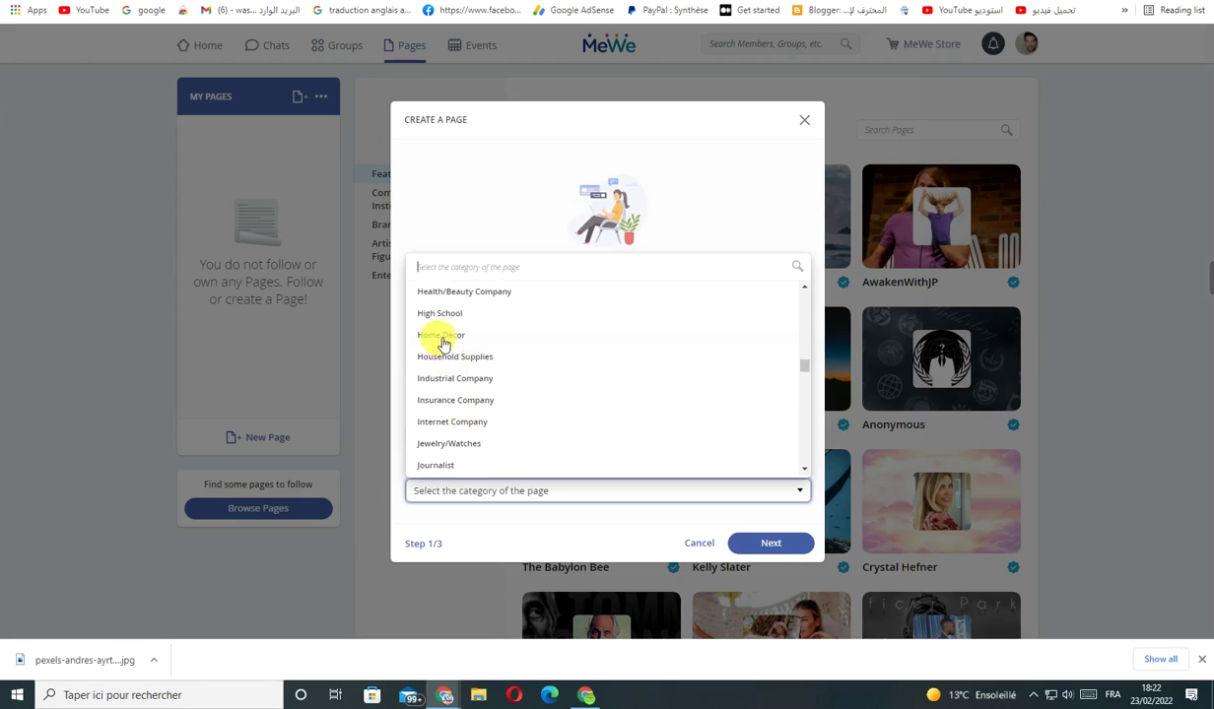
pyautogui.click(442, 294)
# Name the new page "Health" and continue to the photo step
pyautogui.click(488, 433)
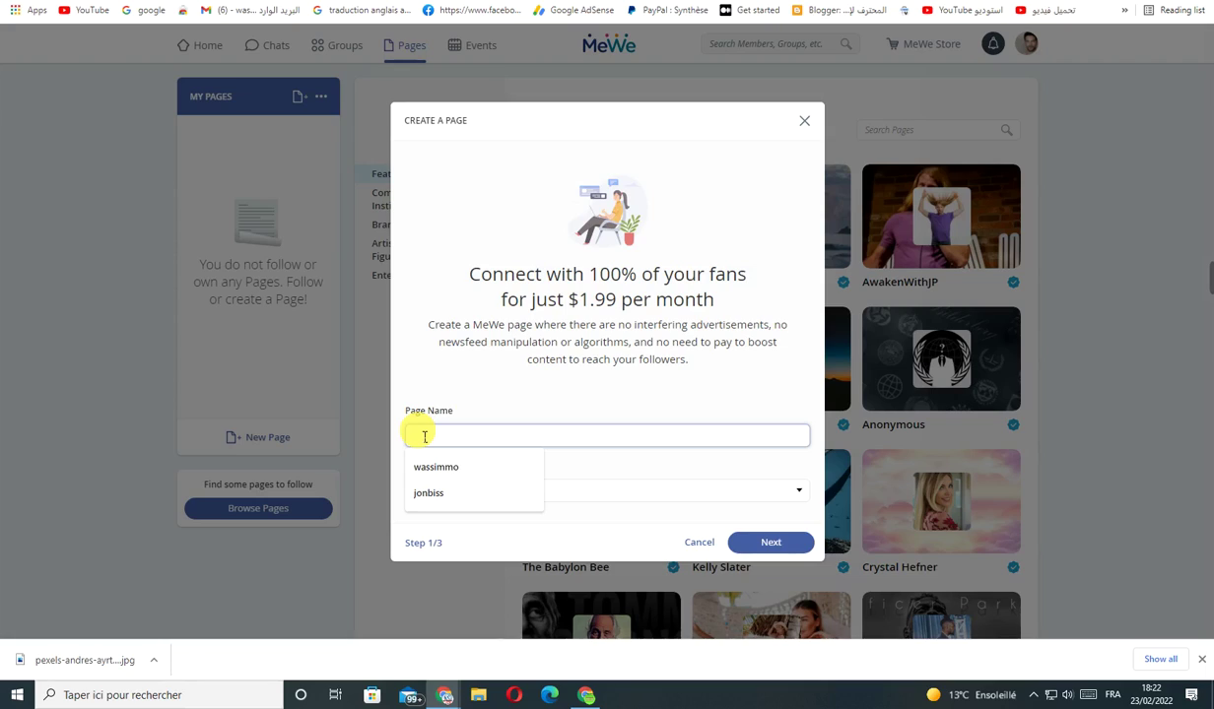
pyautogui.write('H')
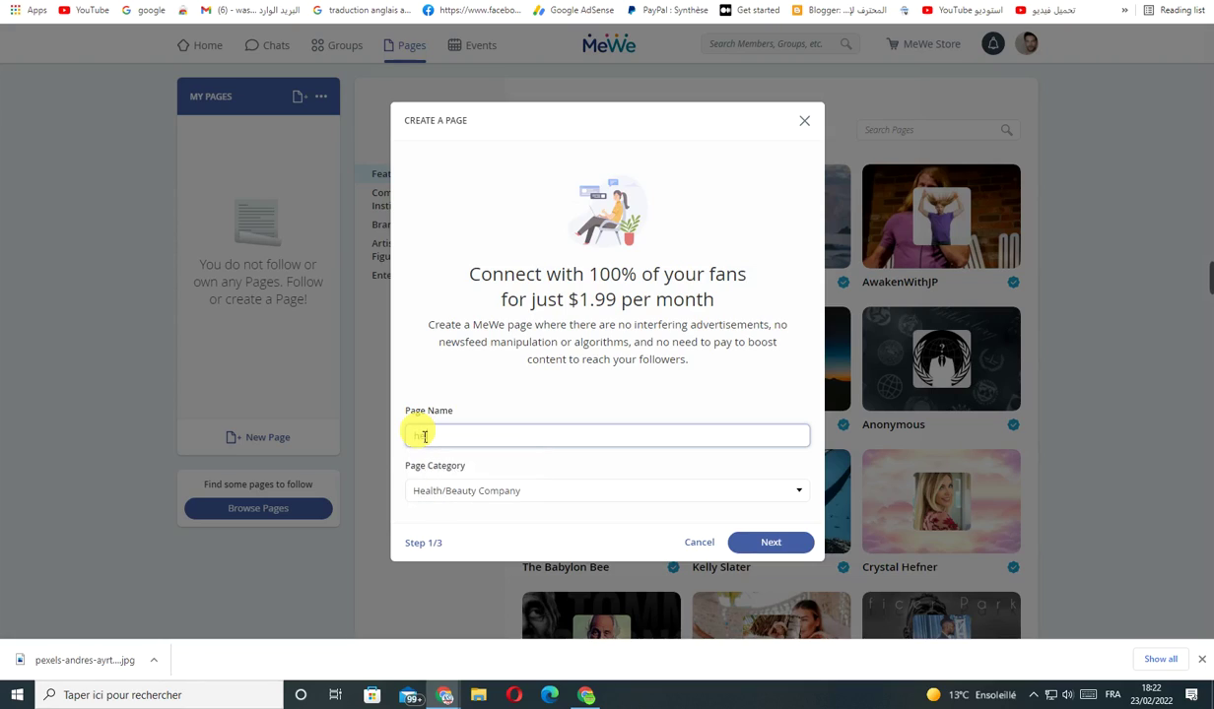
pyautogui.doubleClick(430, 436)
pyautogui.write('Health')
pyautogui.click(771, 542)
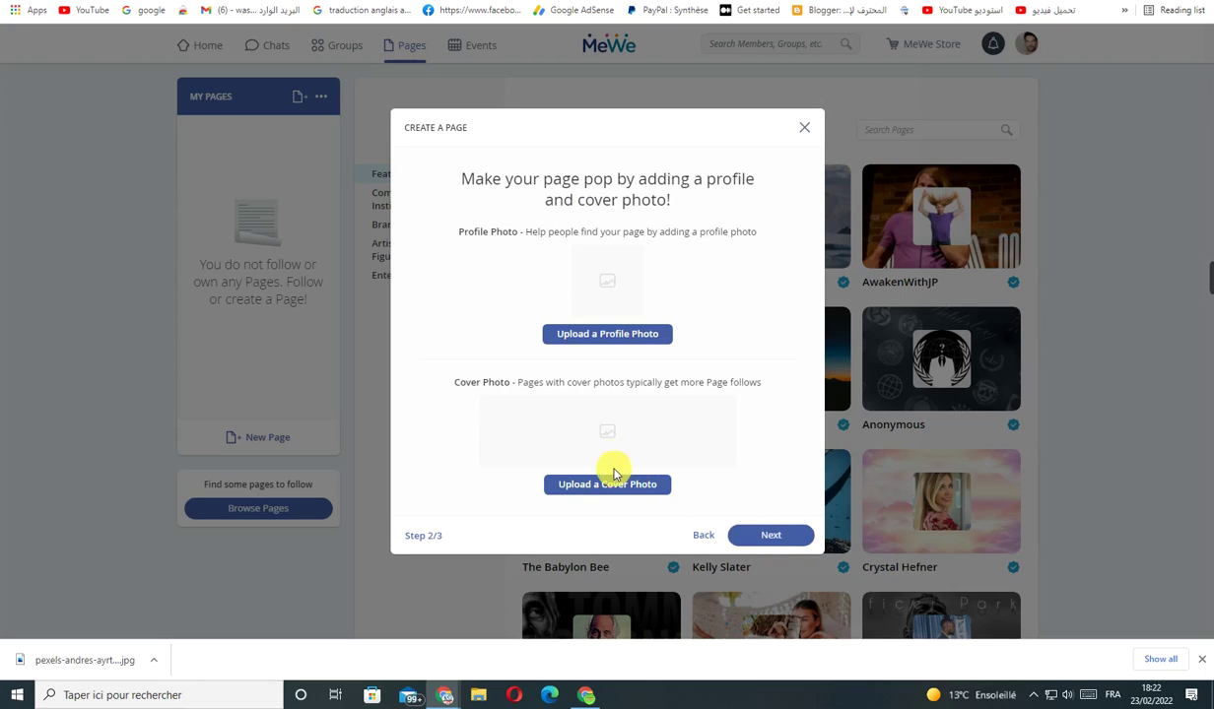
# Upload the downloaded Pexels photo 6551415 of the apple and donut from the computer as the page's profile photo
pyautogui.click(607, 335)
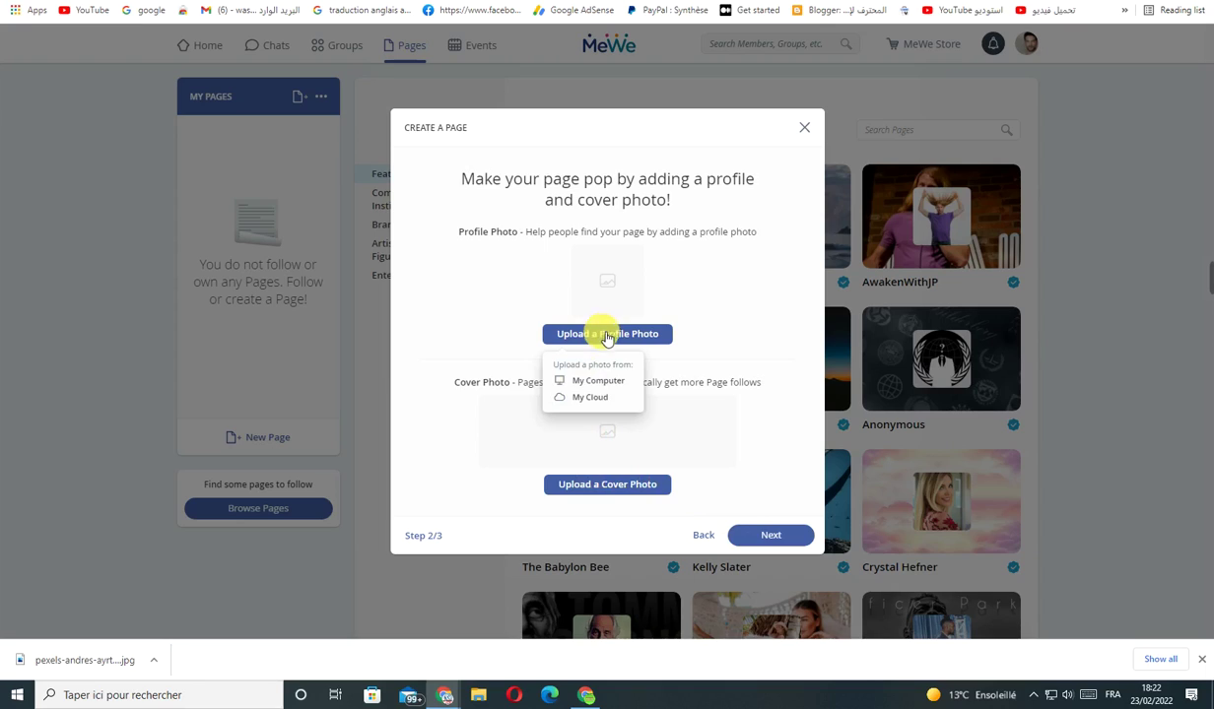
pyautogui.click(599, 383)
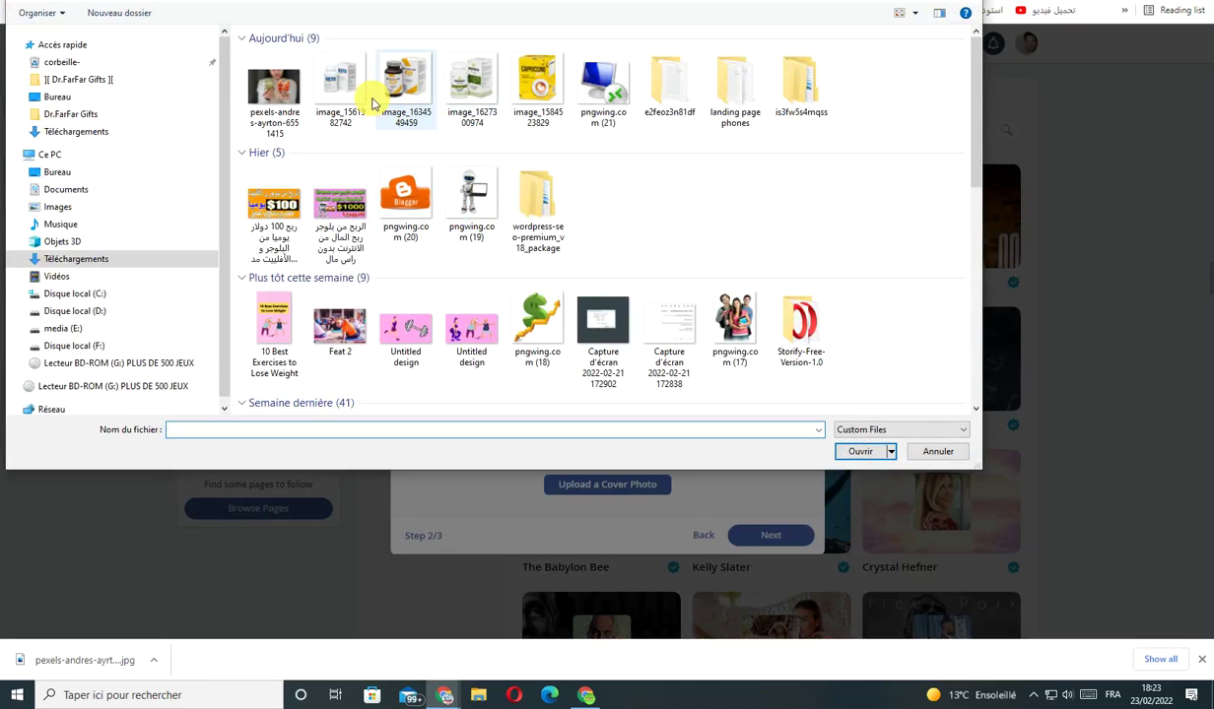
pyautogui.click(274, 91)
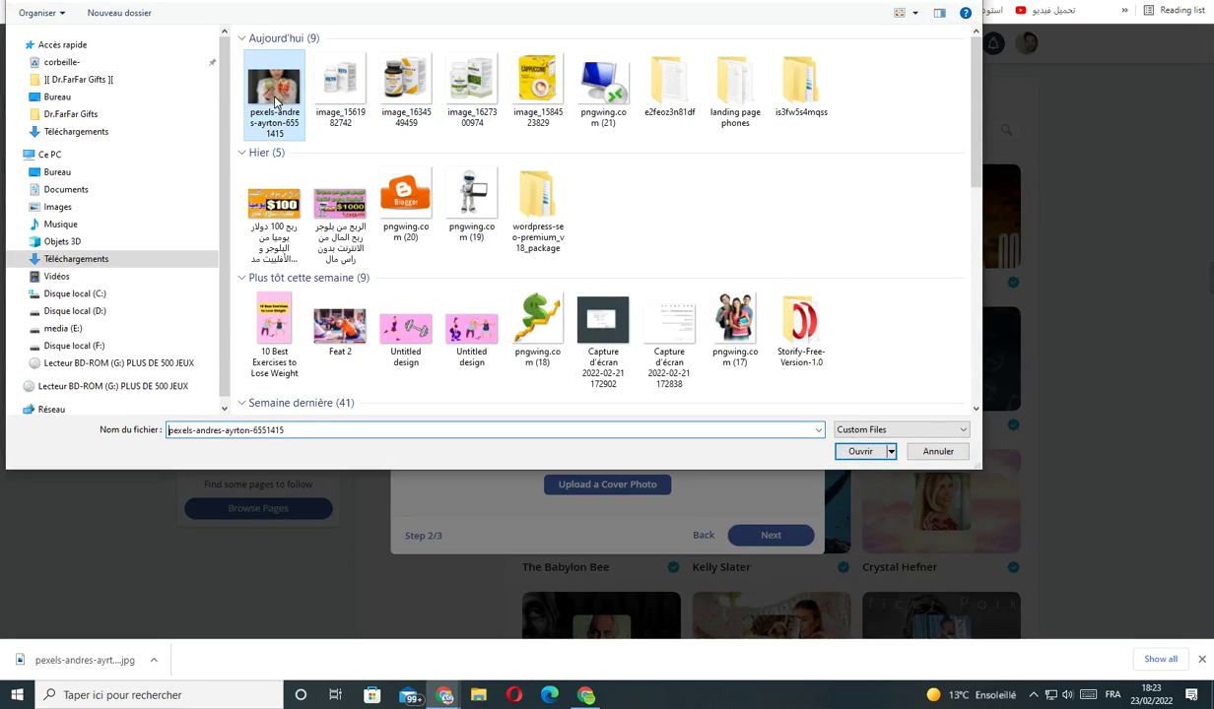
pyautogui.click(860, 451)
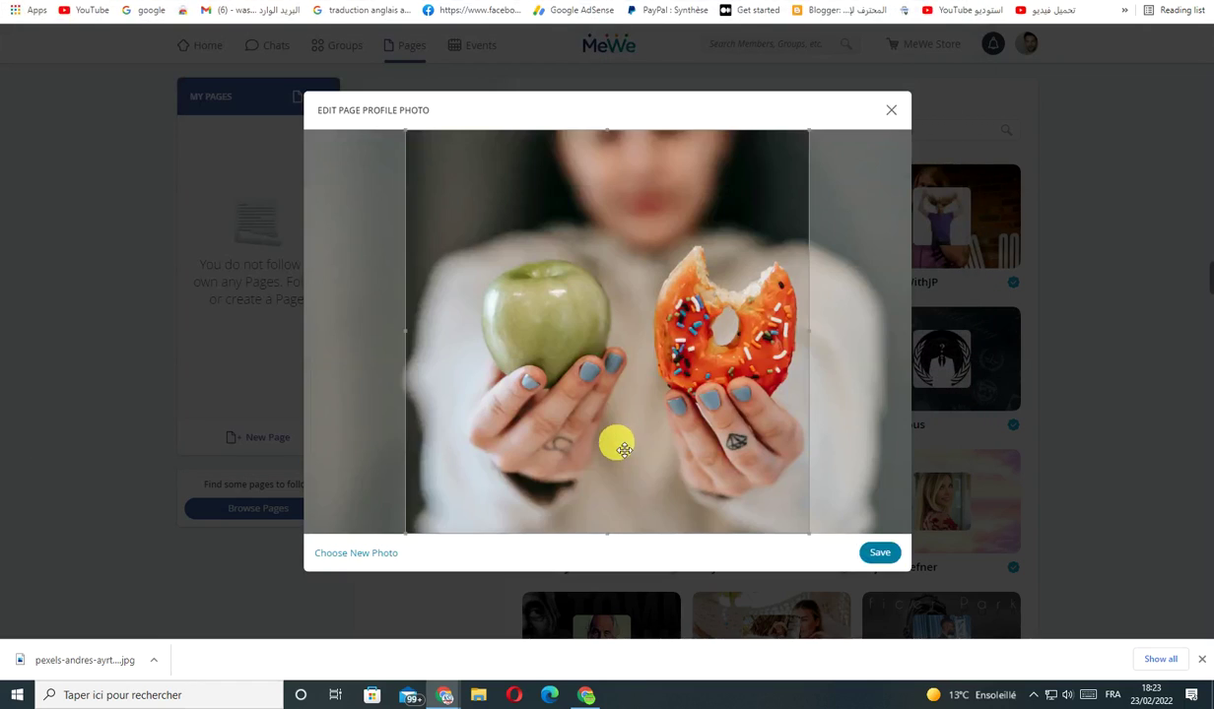
pyautogui.click(868, 555)
# Upload the same apple-and-donut photo as the page's cover photo, shifting its crop area slightly lower over the hands
pyautogui.click(641, 485)
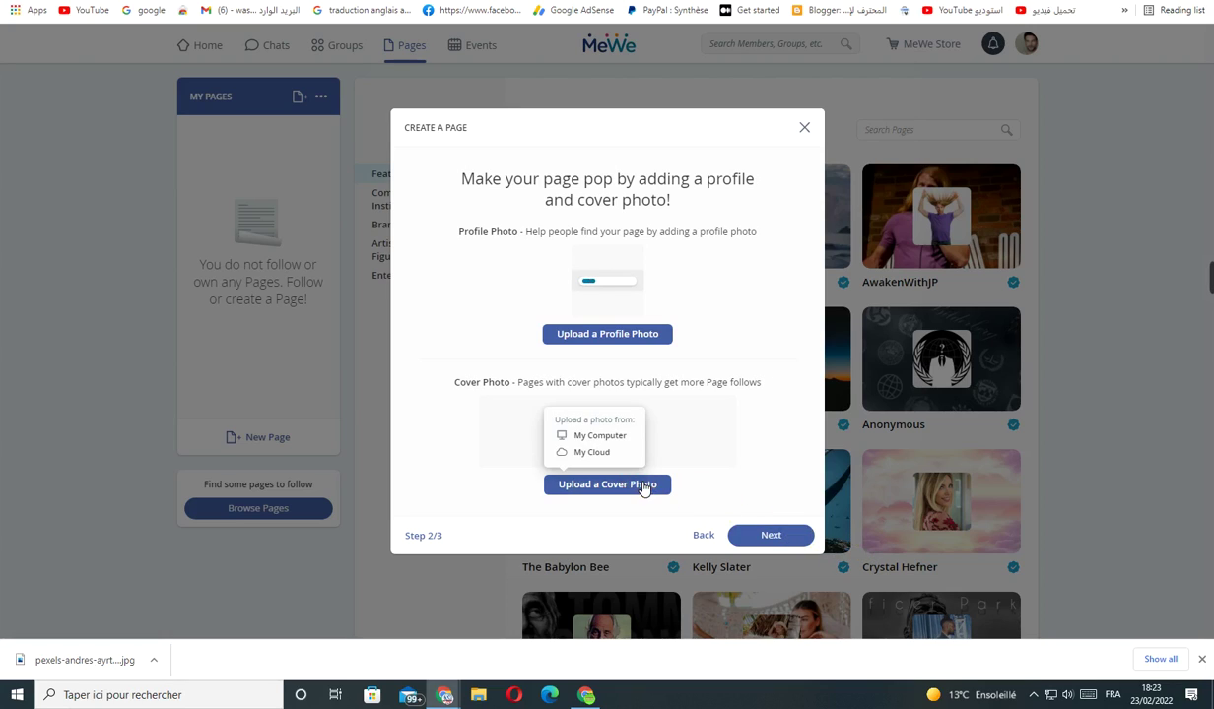
pyautogui.click(595, 440)
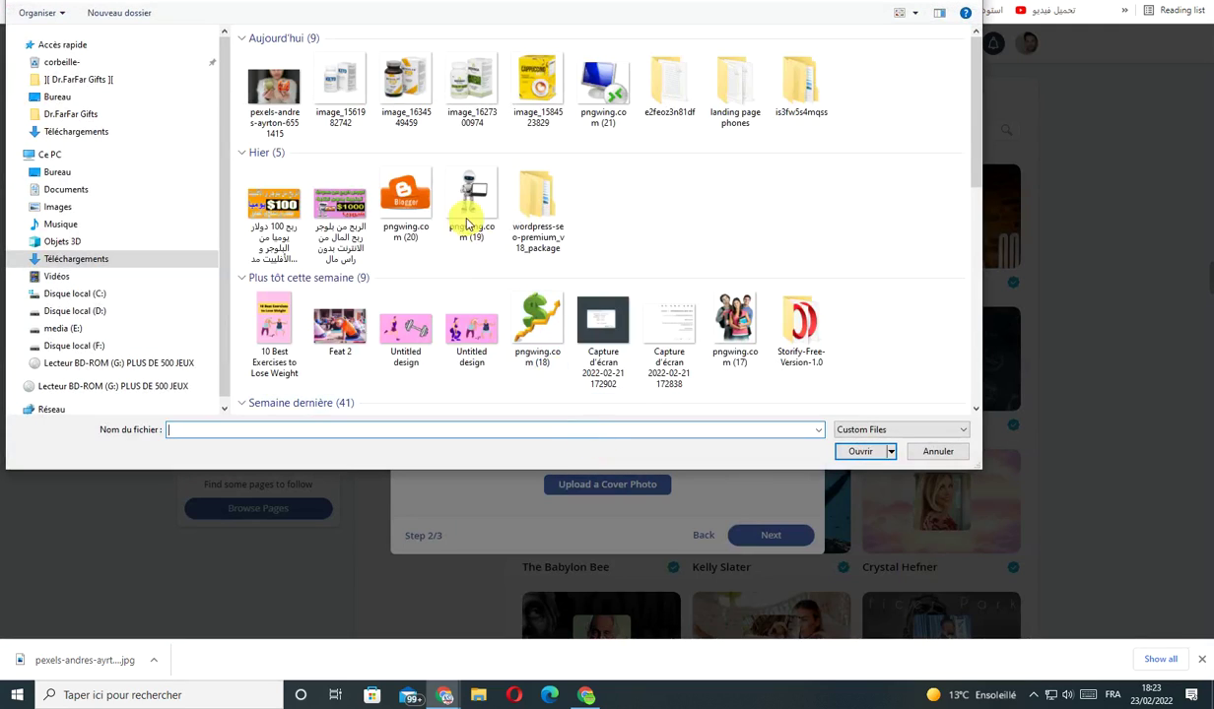
pyautogui.click(275, 93)
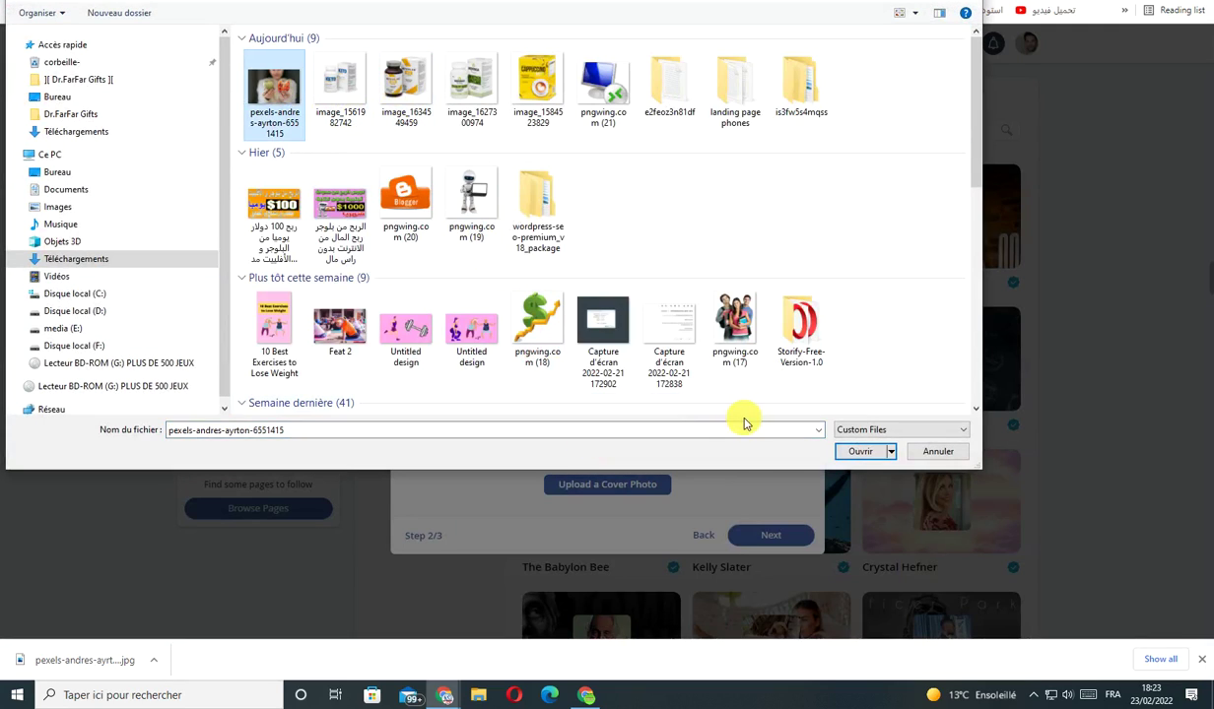
pyautogui.click(858, 451)
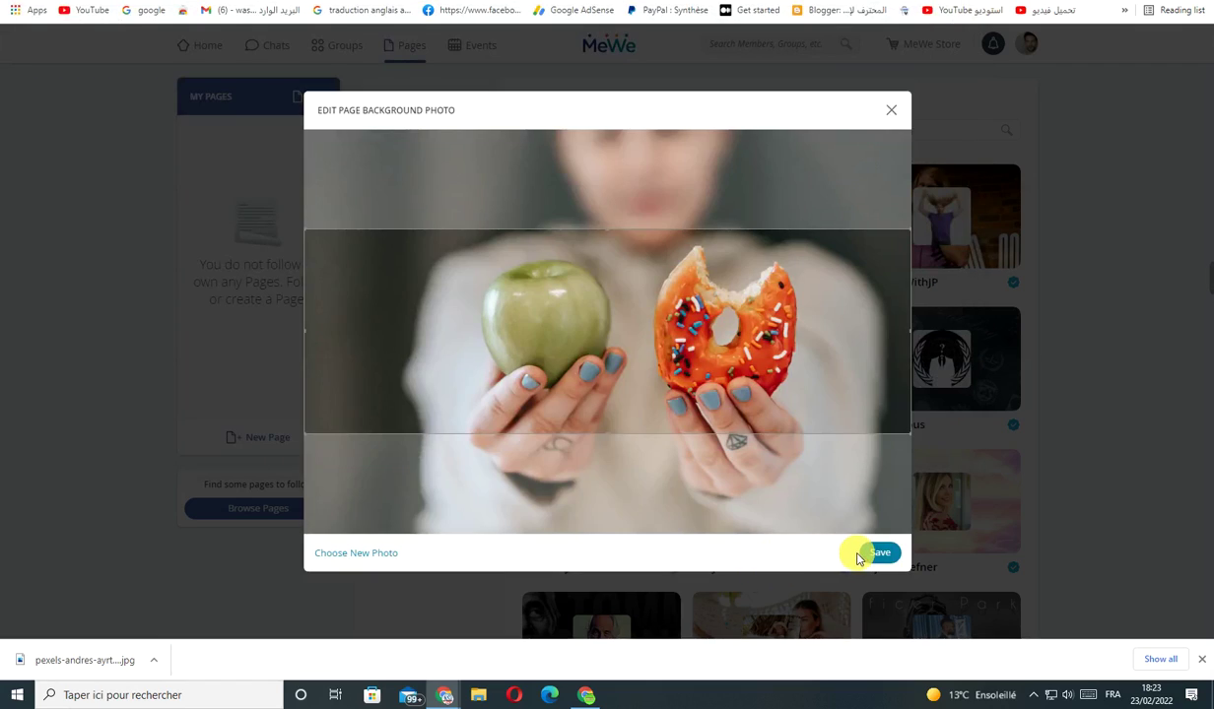
pyautogui.moveTo(774, 418); pyautogui.dragTo(790, 483)
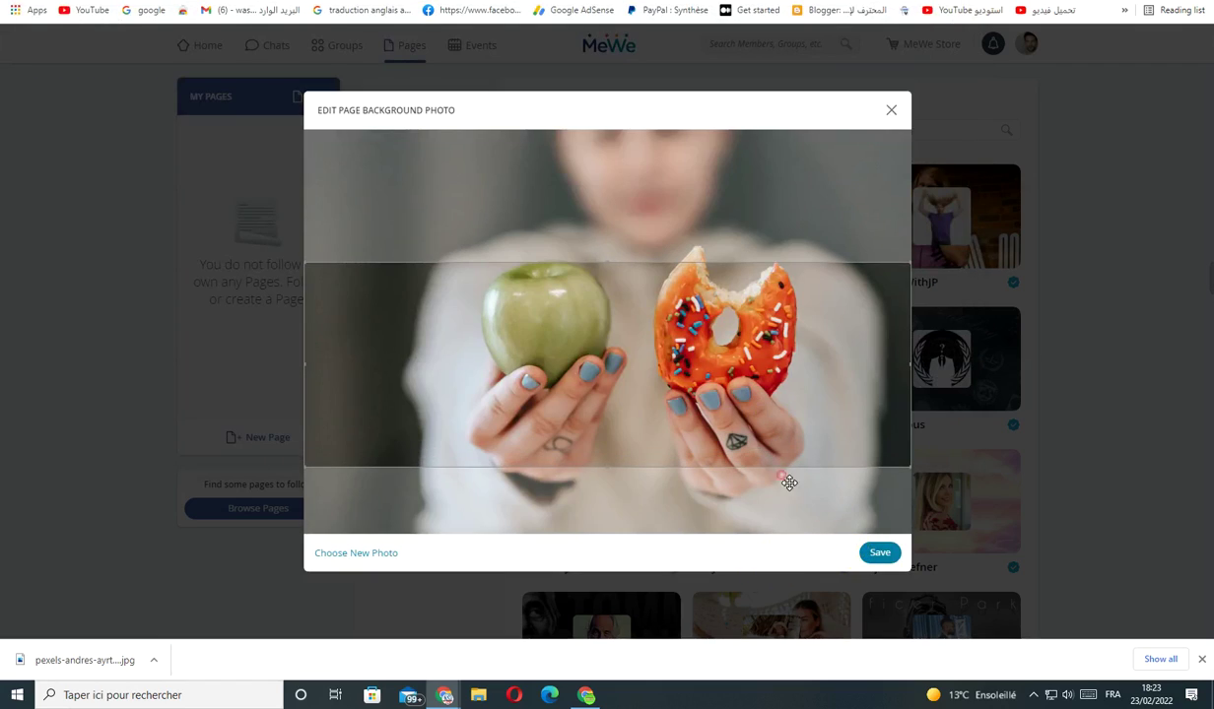
pyautogui.click(880, 554)
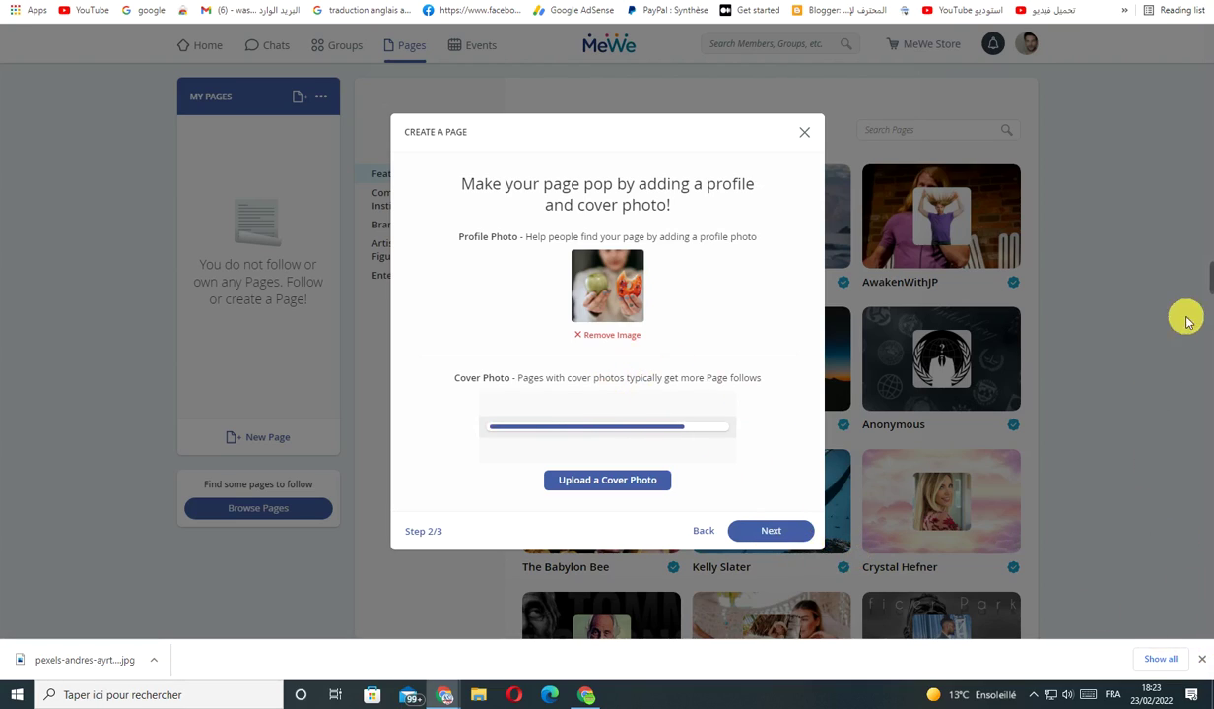
pyautogui.moveTo(935, 275)
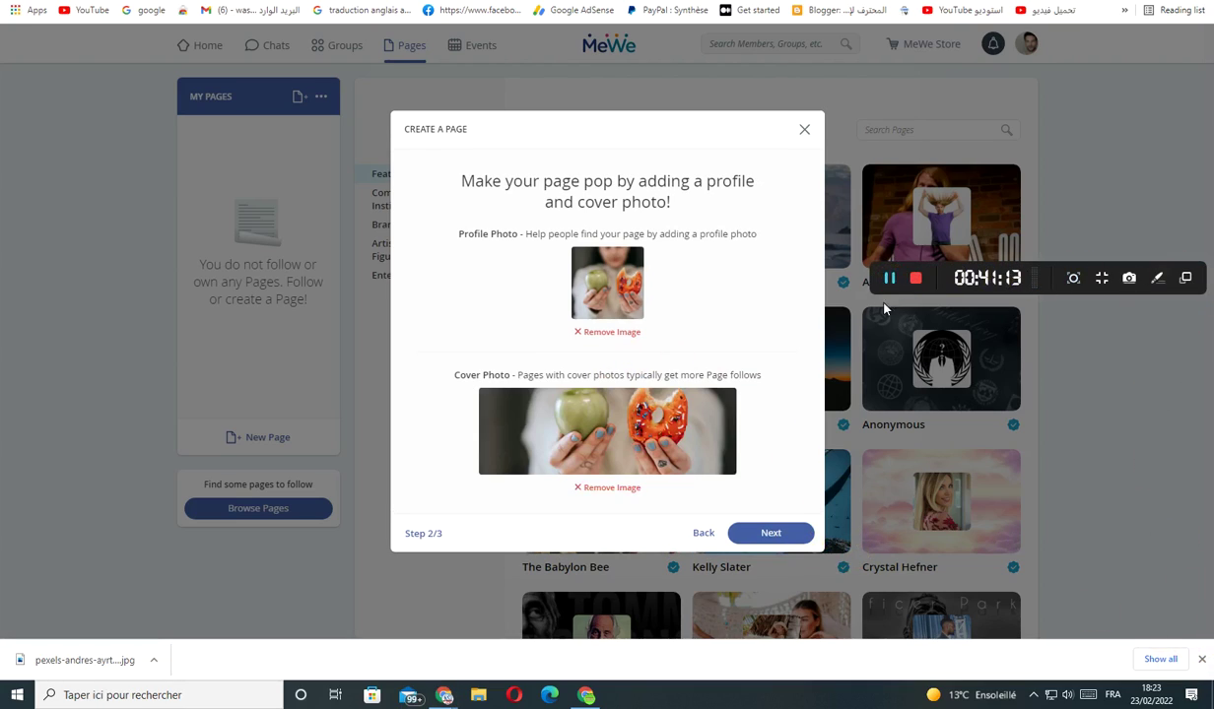
# Continue to the Health page's subscription payment options, go back through the setup, and cancel the page creation
pyautogui.click(783, 531)
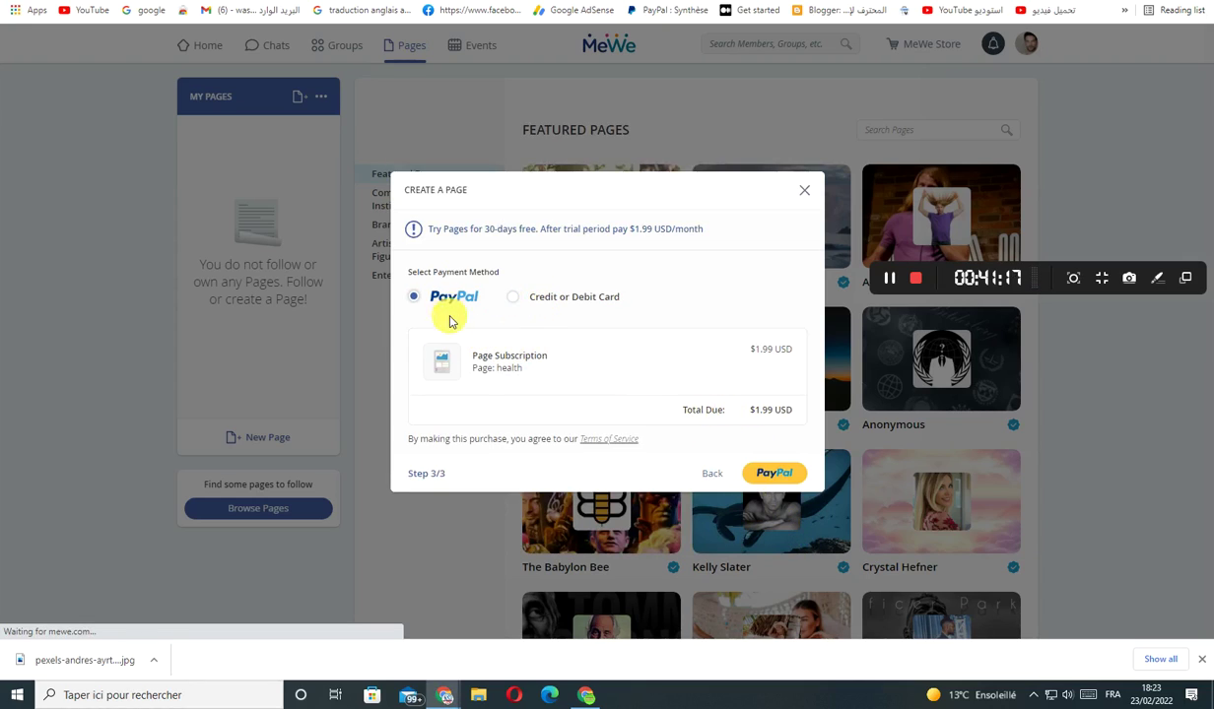
pyautogui.click(711, 475)
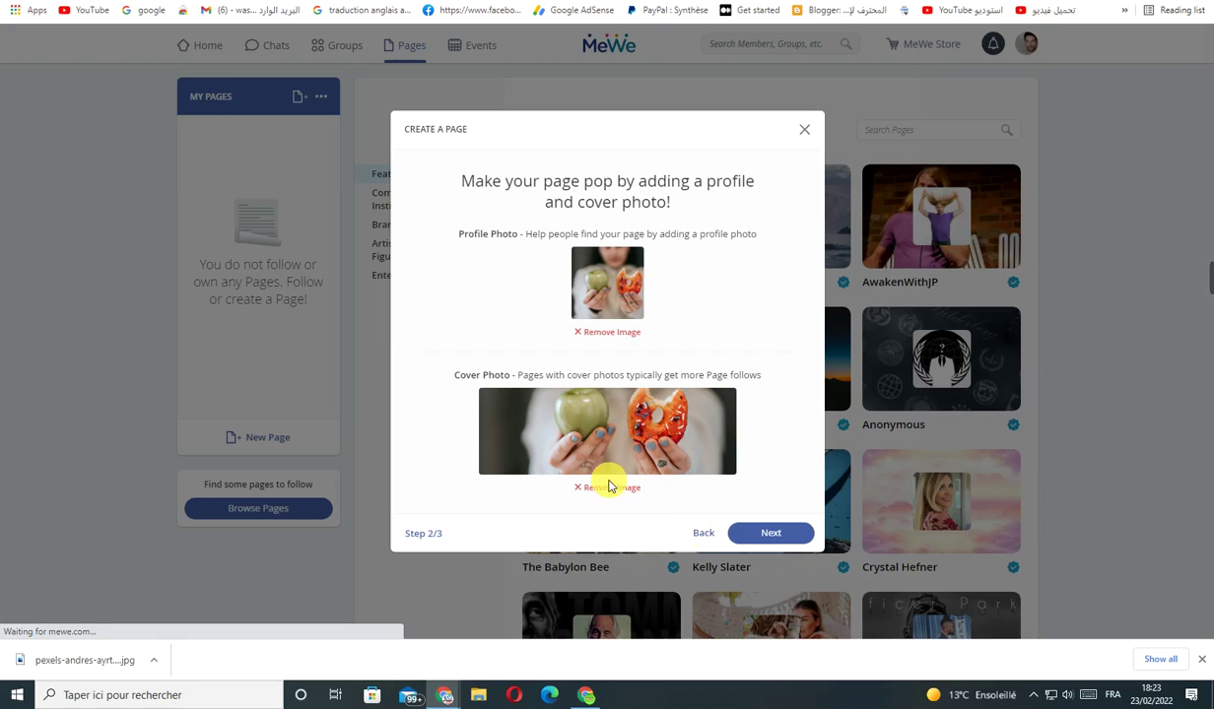
pyautogui.moveTo(442, 161); pyautogui.dragTo(740, 209)
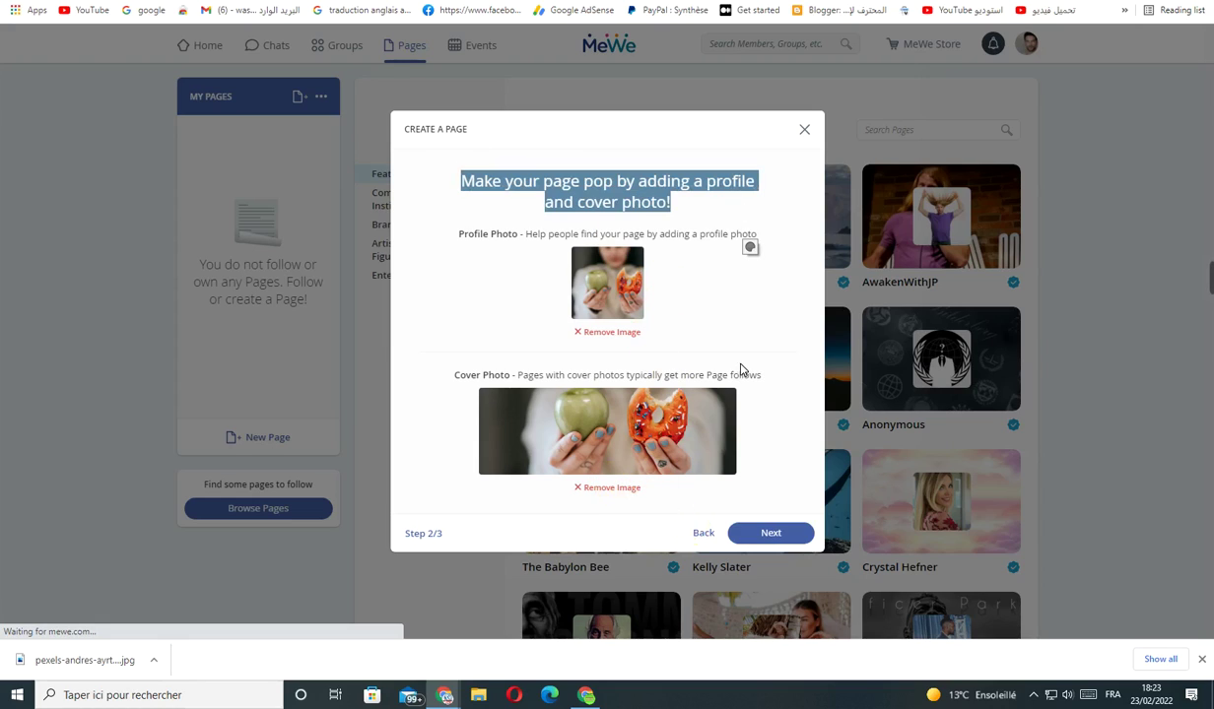
pyautogui.click(698, 539)
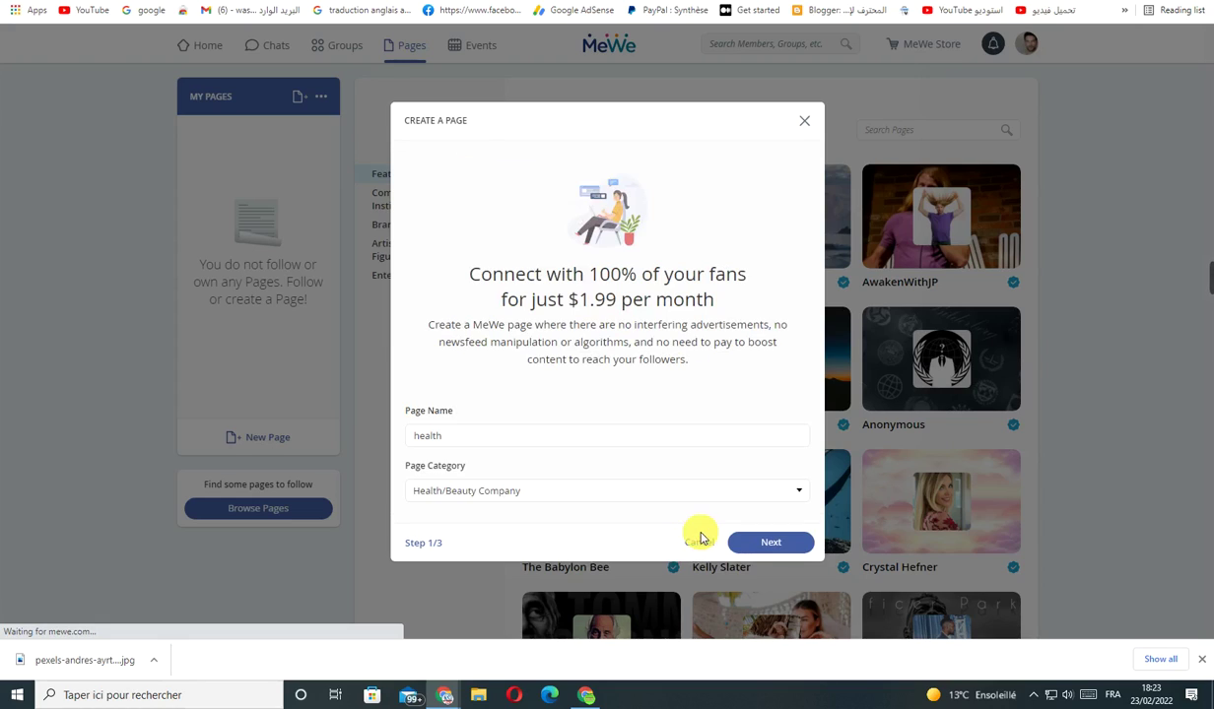
pyautogui.click(796, 493)
pyautogui.click(695, 543)
pyautogui.click(681, 380)
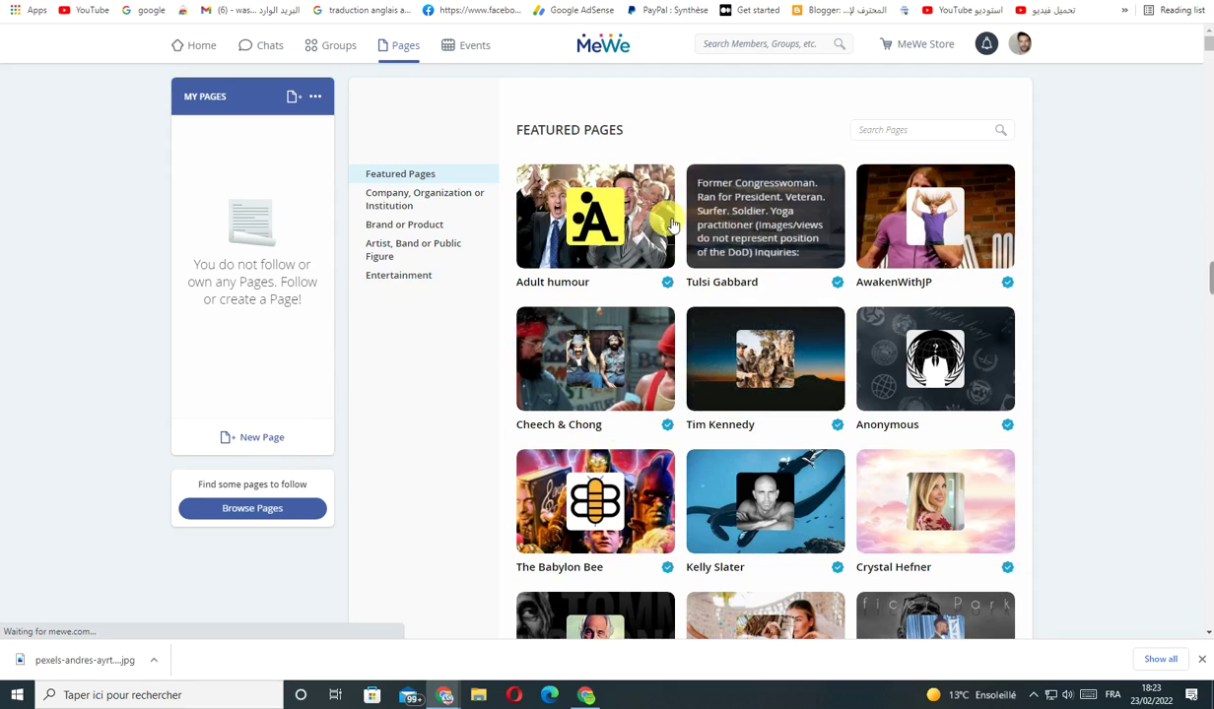
# Switch to the Google Docs document and review the three numbered steps of the earning method and the note below them
pyautogui.click(348, 48)
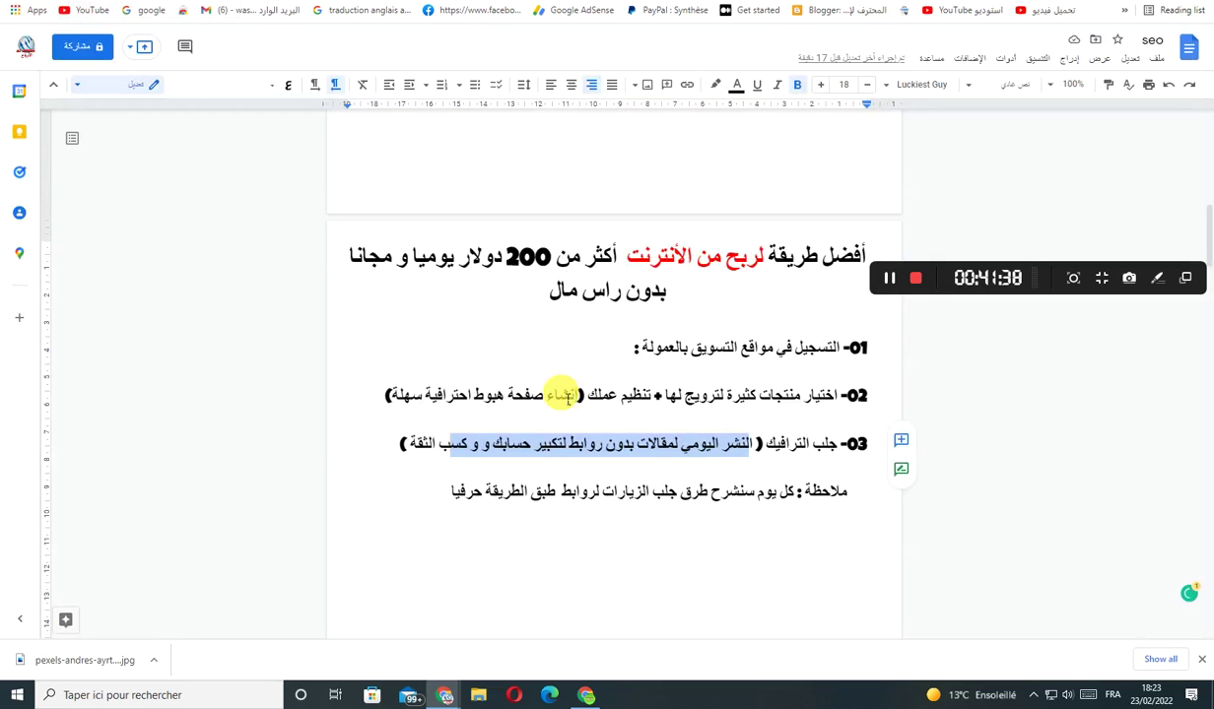
pyautogui.click(379, 437)
pyautogui.moveTo(485, 364); pyautogui.dragTo(802, 238)
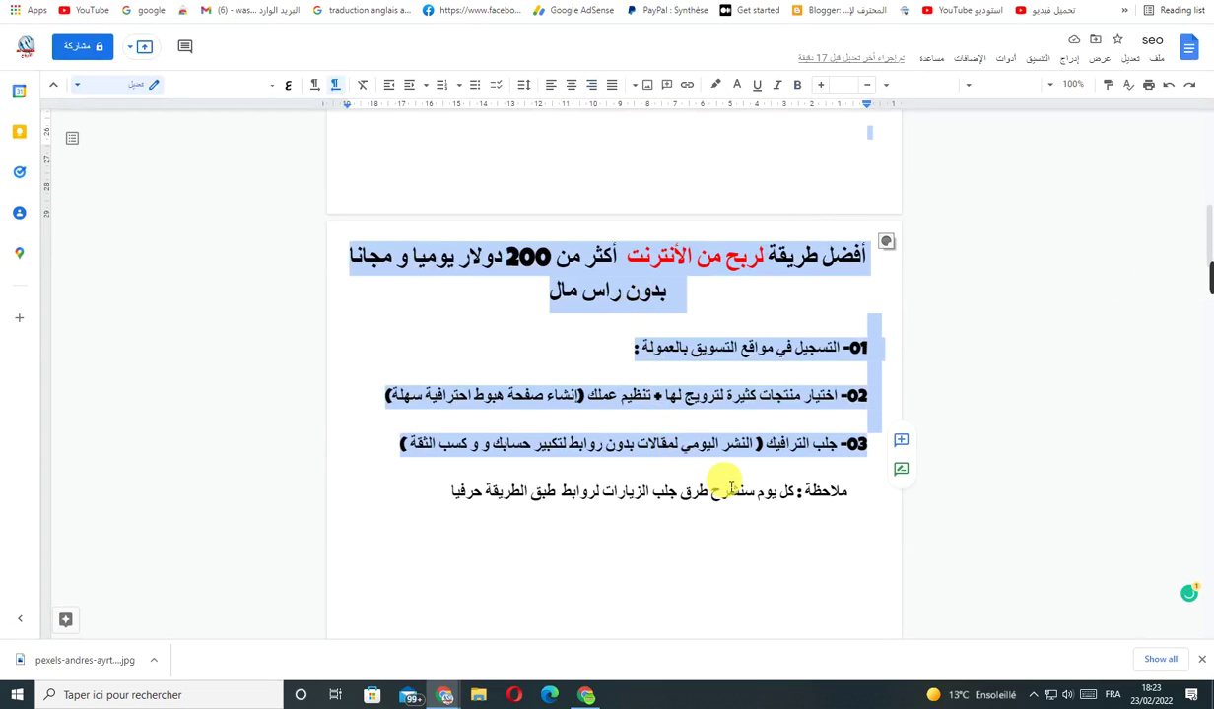
pyautogui.moveTo(794, 492); pyautogui.dragTo(459, 500)
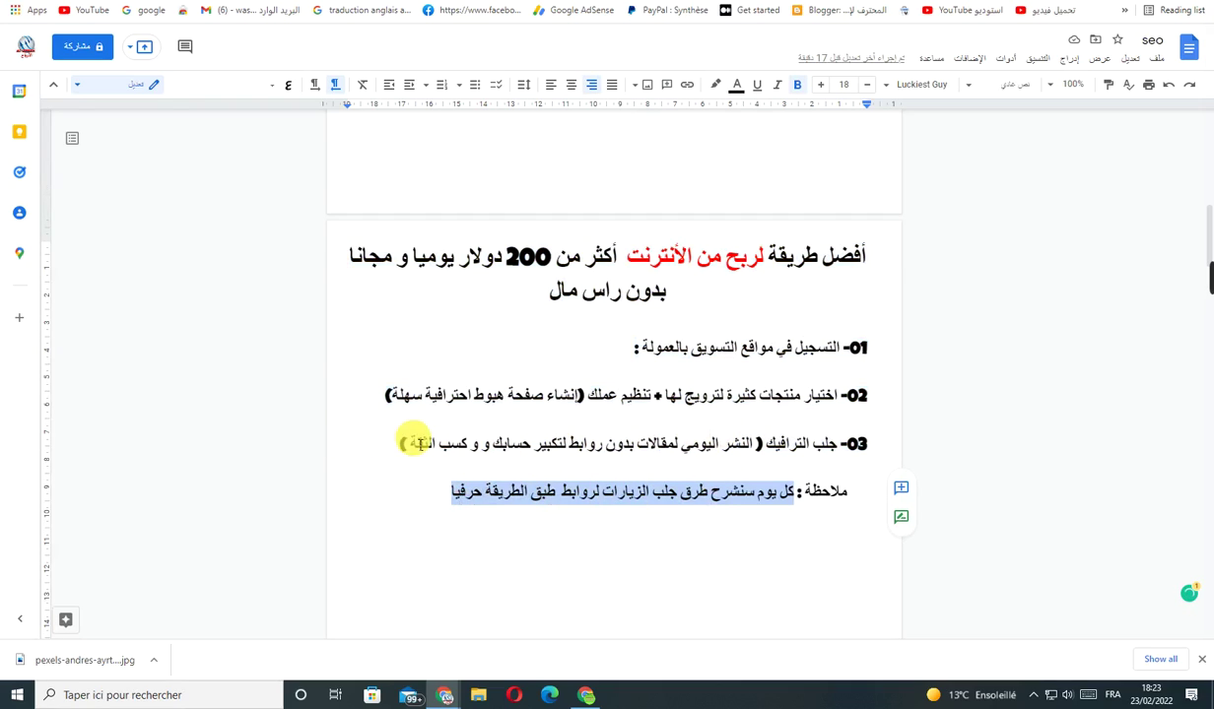
pyautogui.moveTo(867, 463); pyautogui.dragTo(895, 255)
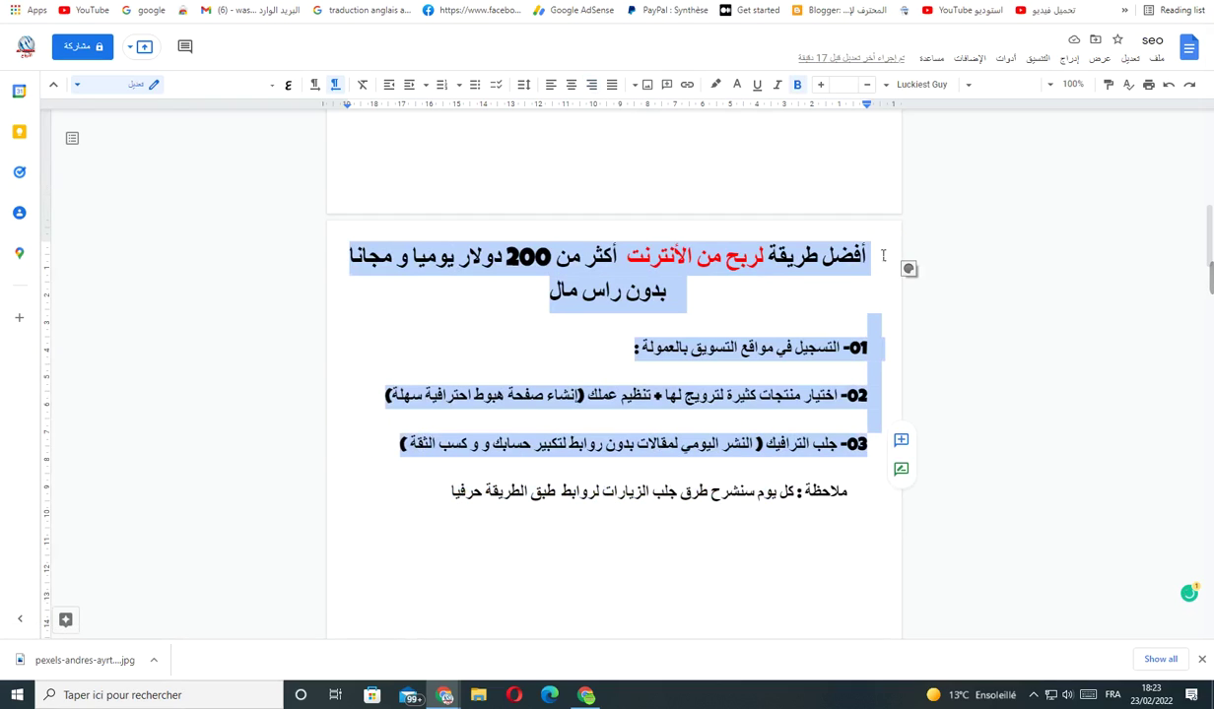
pyautogui.scroll(-6, 561, 523)
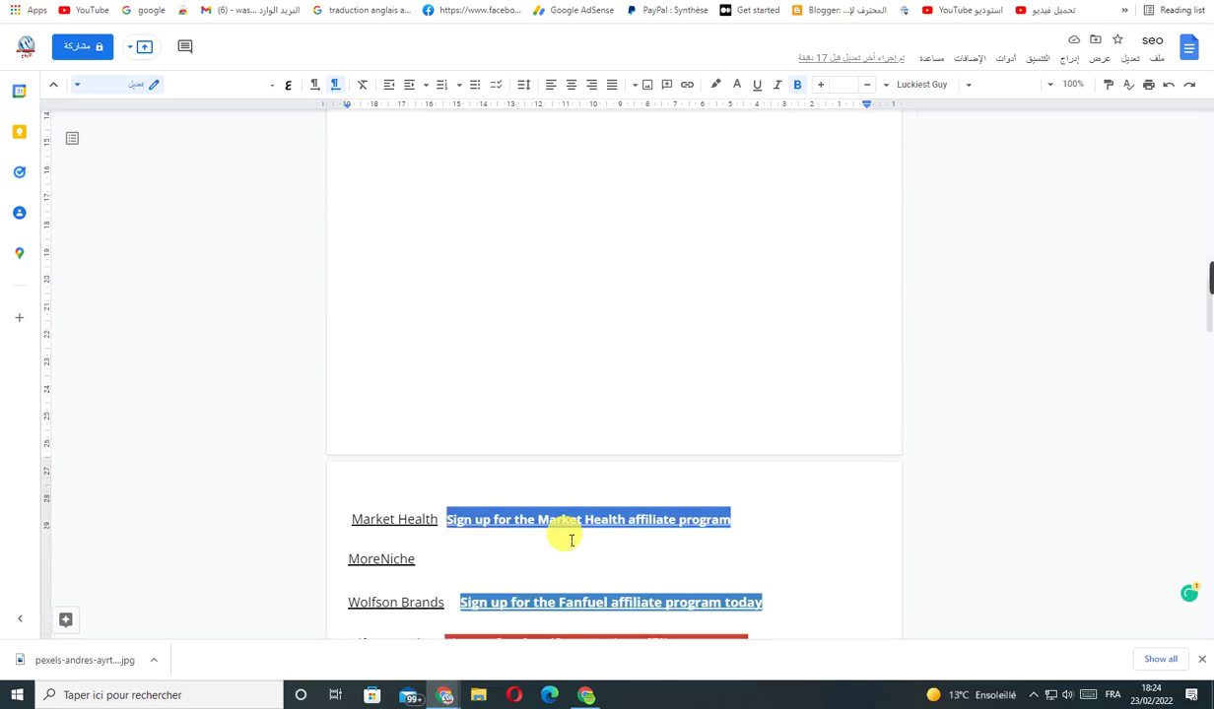
pyautogui.scroll(6, 572, 532)
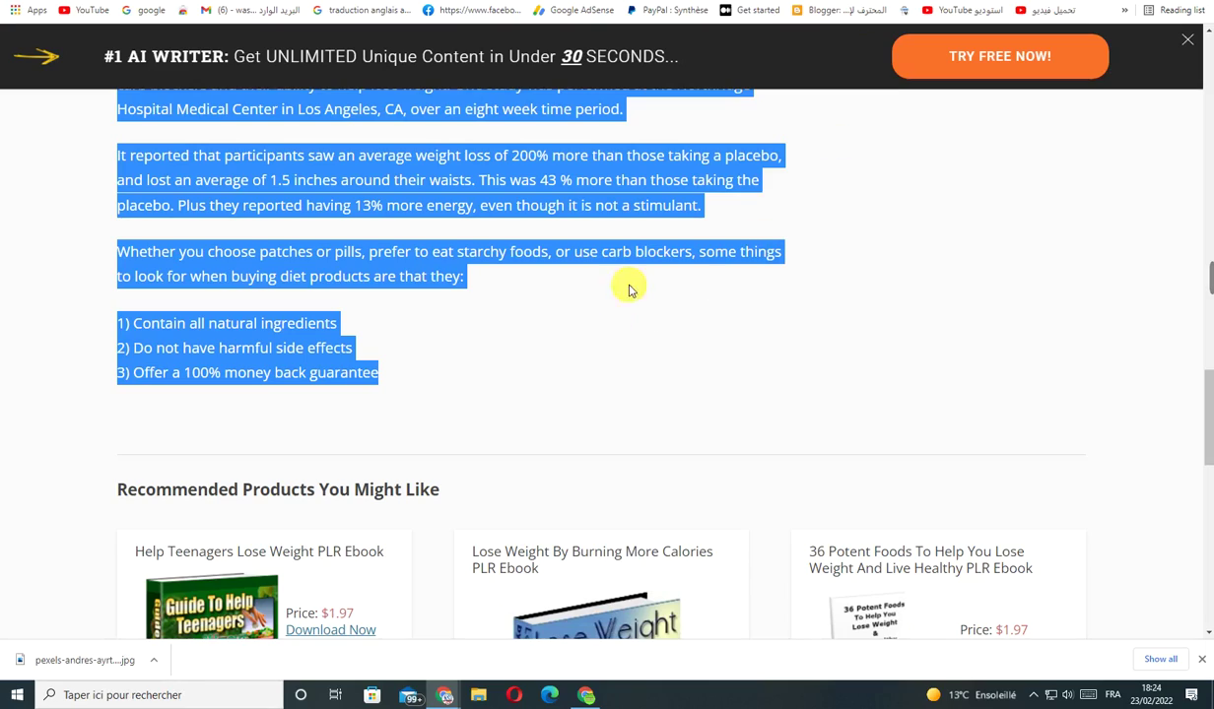
# Return from the open article on Killer PLR Articles to the weight-loss article list and browse it
pyautogui.hotkey('alt', 'Left')
pyautogui.scroll(-10, 646, 340)
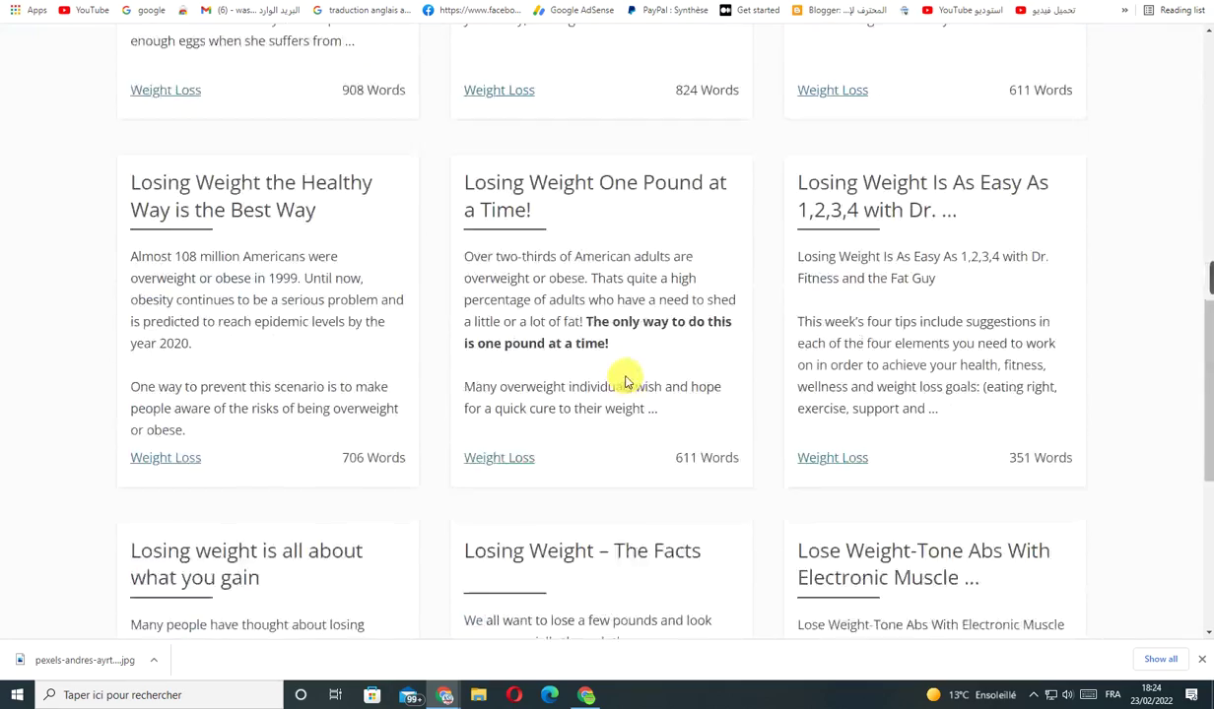
pyautogui.scroll(-2, 618, 394)
pyautogui.scroll(12, 619, 395)
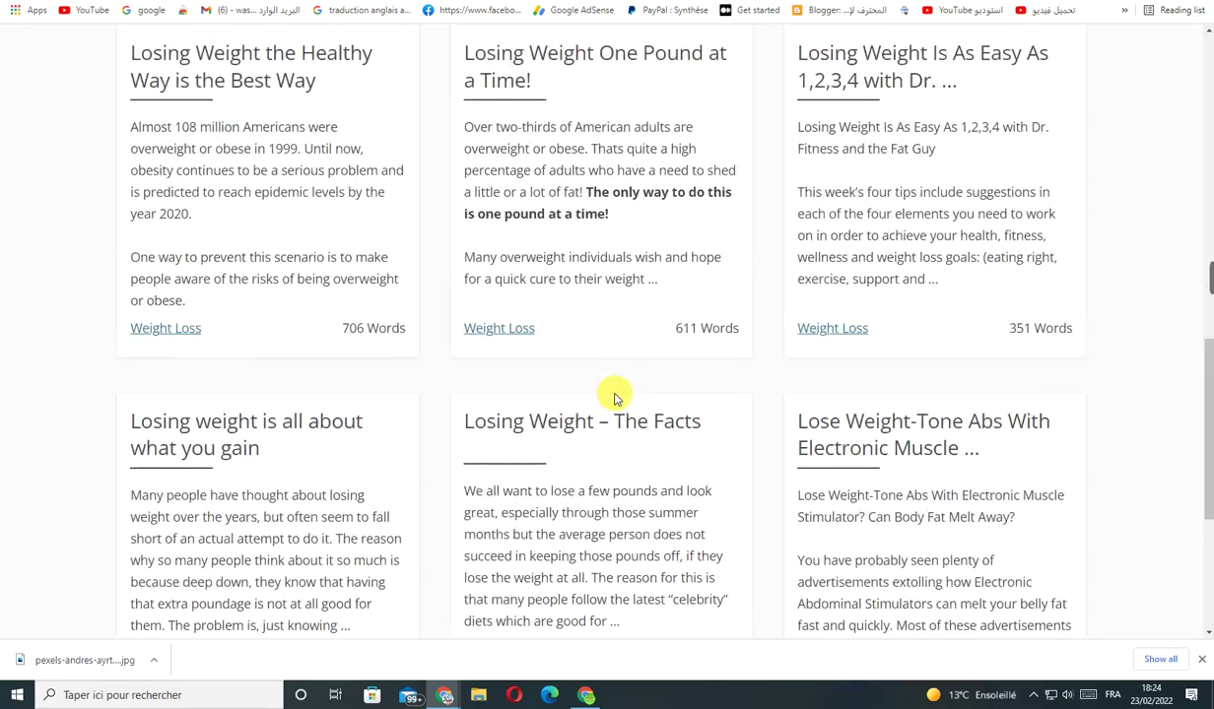
pyautogui.scroll(5, 140, 342)
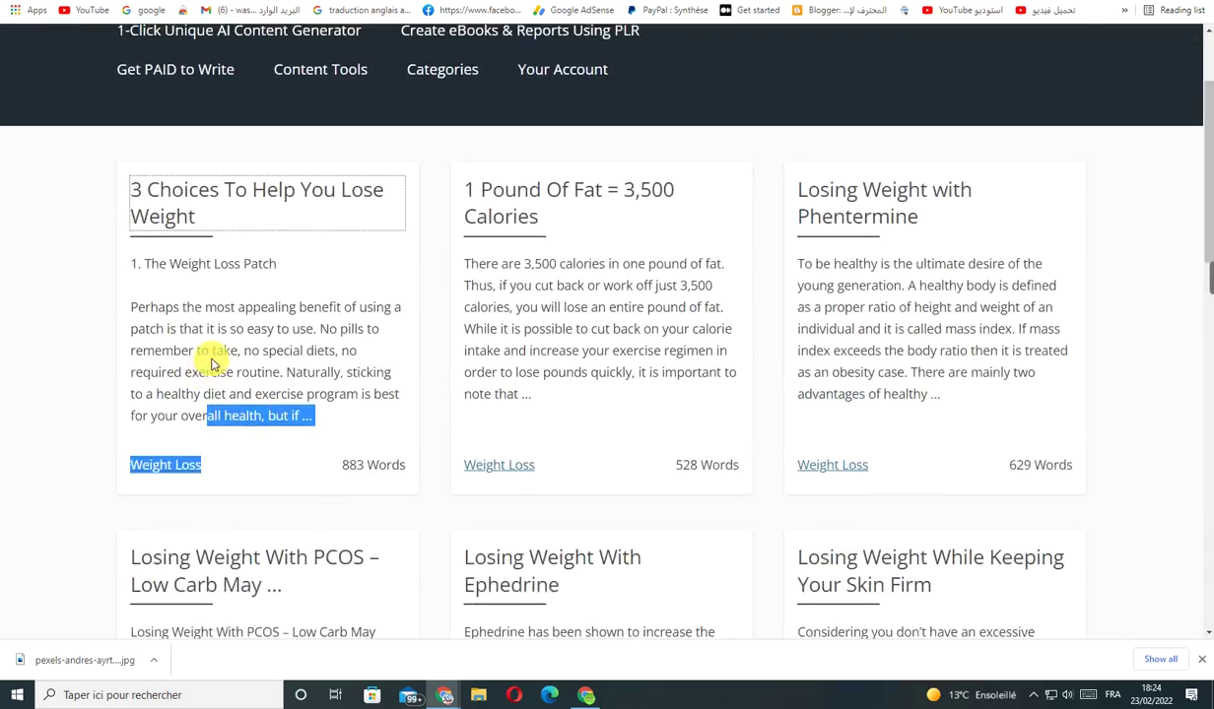
pyautogui.click(519, 171)
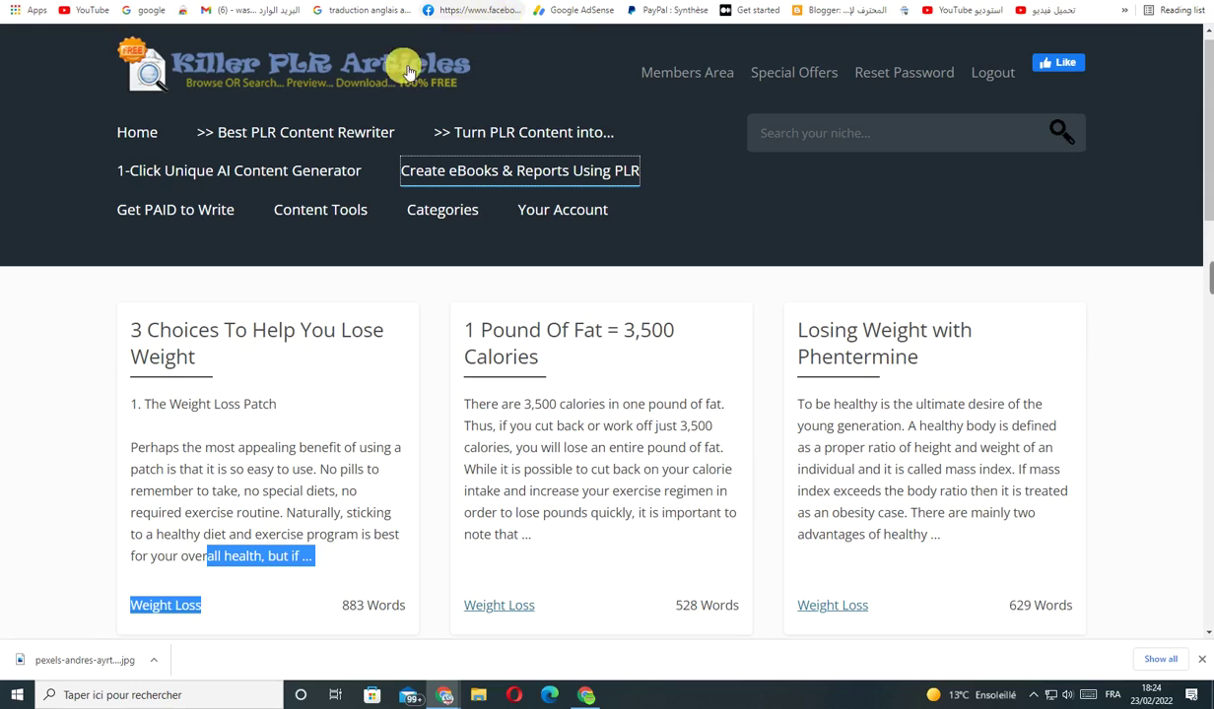
# Switch back to the Google Docs document and highlight the whole note line below step 03
pyautogui.hotkey('ctrl', 'Tab')
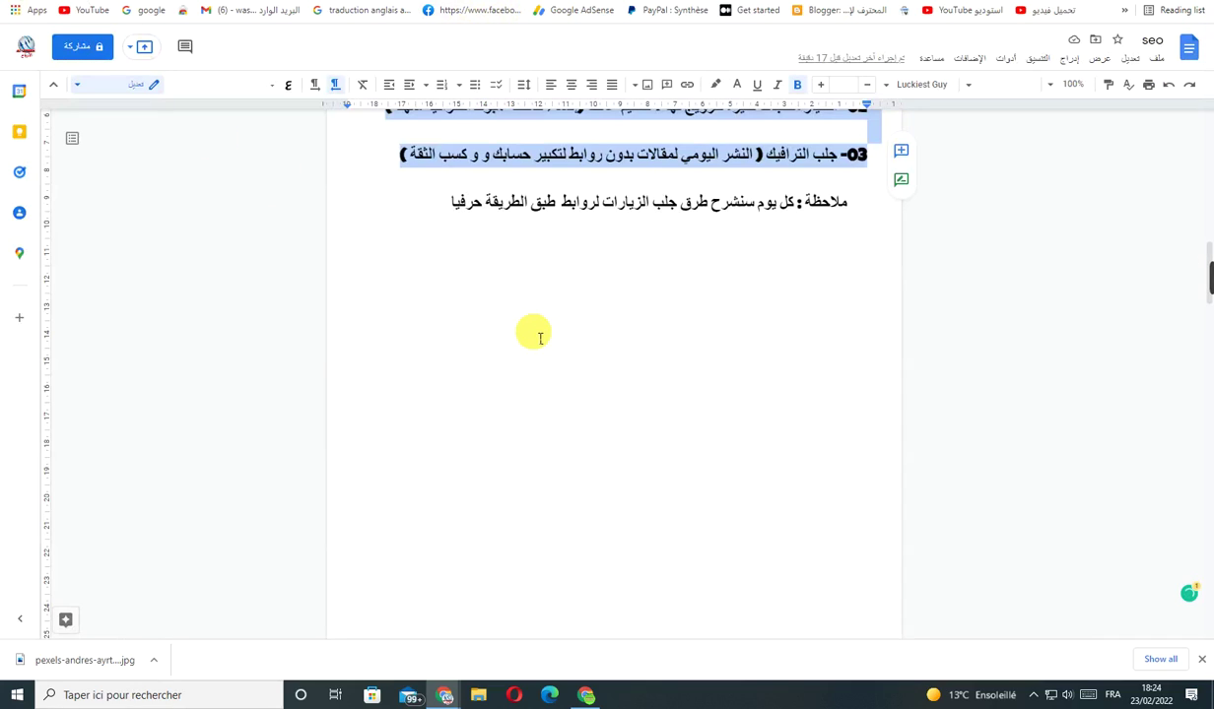
pyautogui.scroll(2, 540, 338)
pyautogui.click(859, 265)
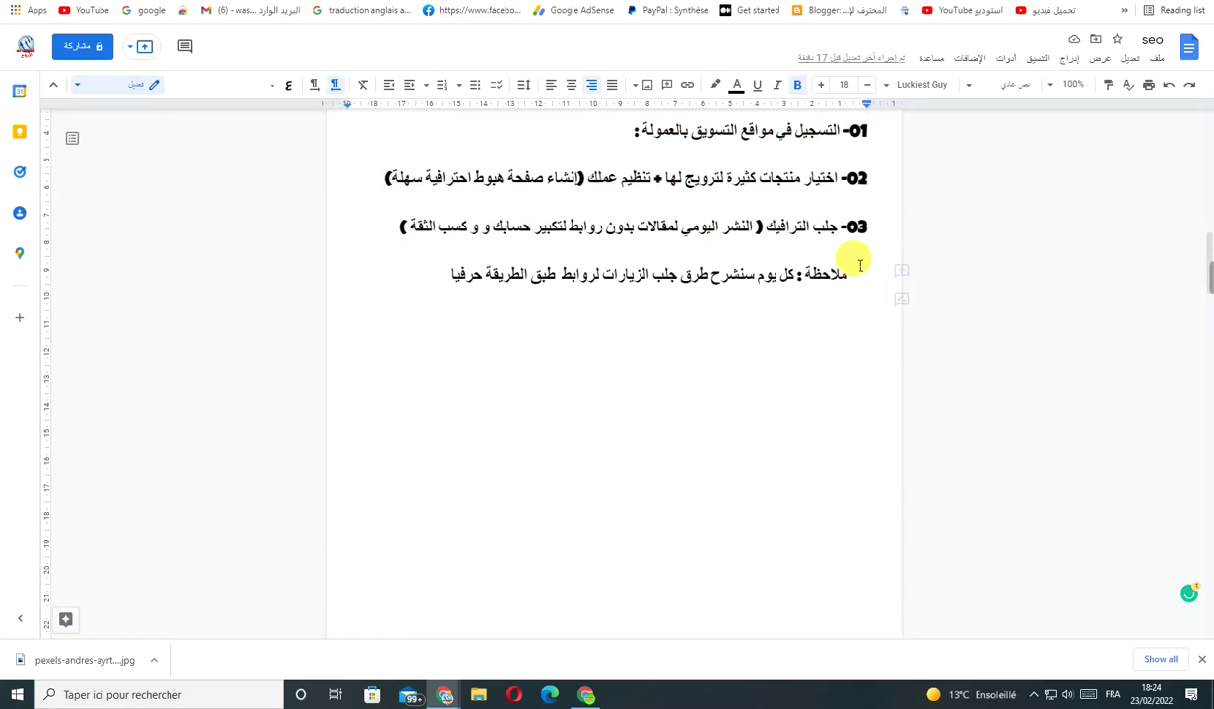
pyautogui.keyDown('shift'); pyautogui.click(384, 291); pyautogui.keyUp('shift')
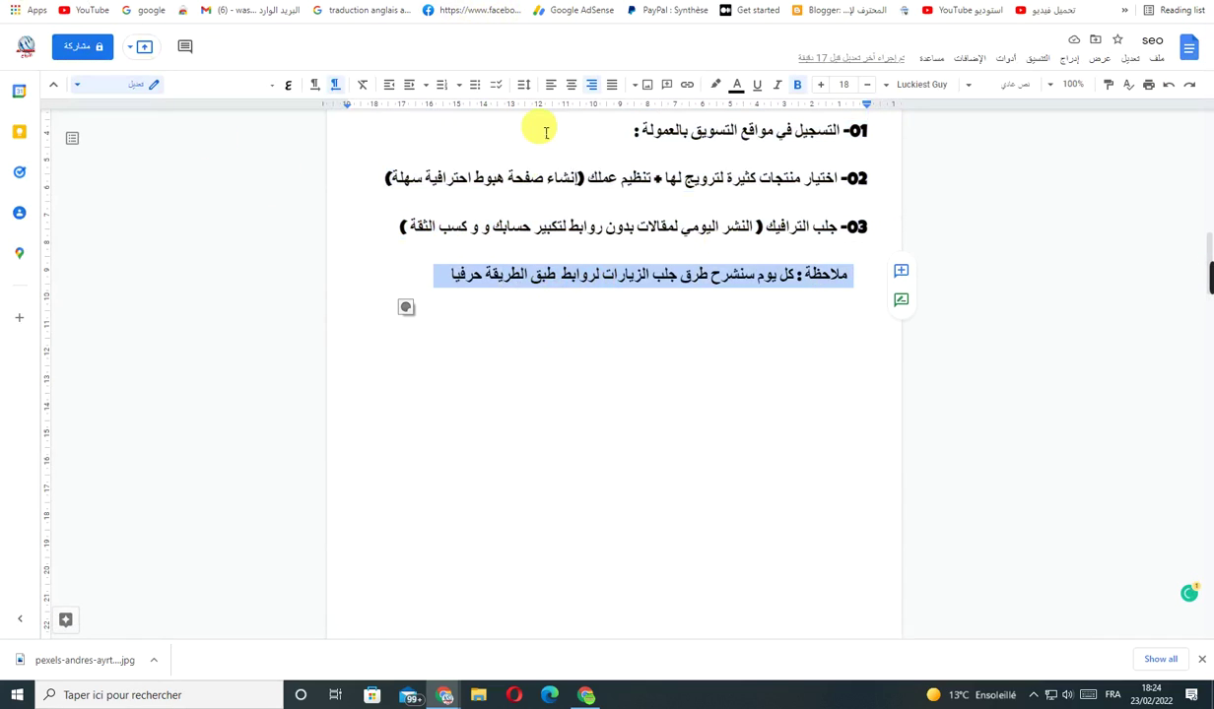
pyautogui.moveTo(1207, 259)
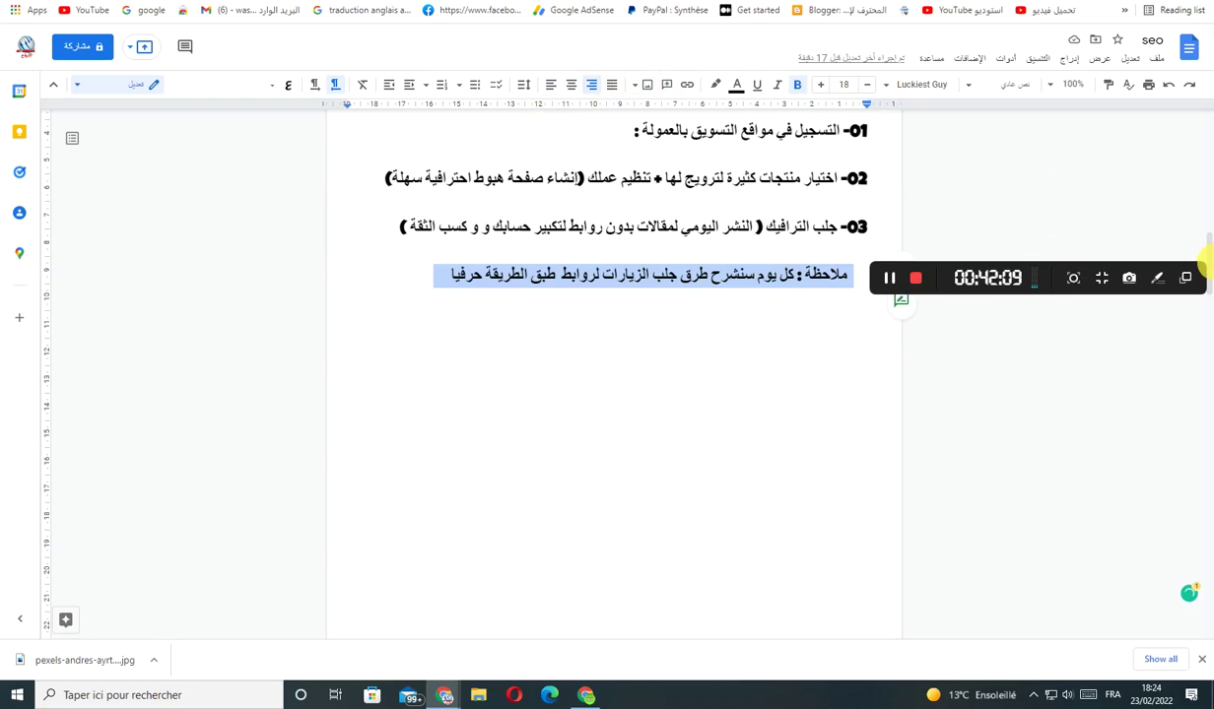